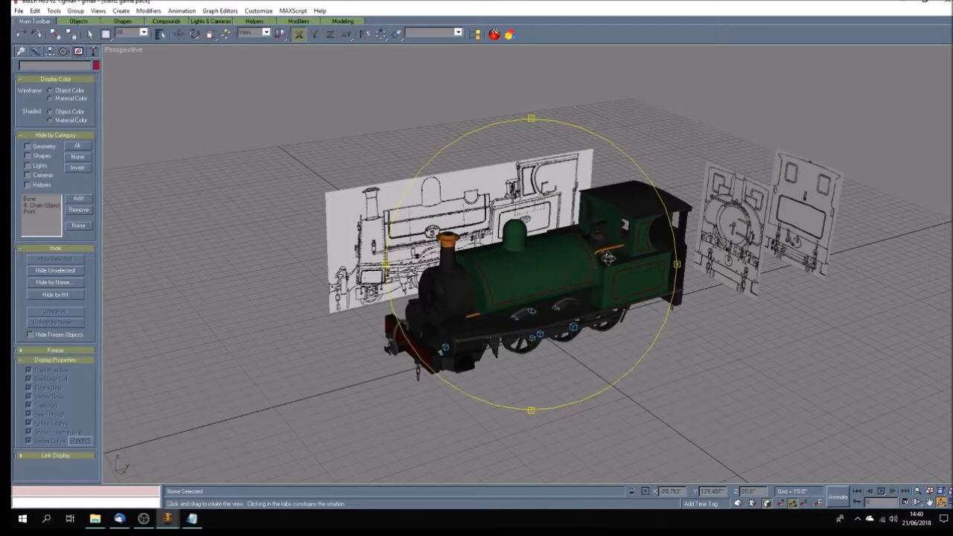
pyautogui.moveTo(612, 259)
pyautogui.mouseDown()
pyautogui.moveTo(523, 260)
pyautogui.moveTo(600, 264)
pyautogui.mouseUp()
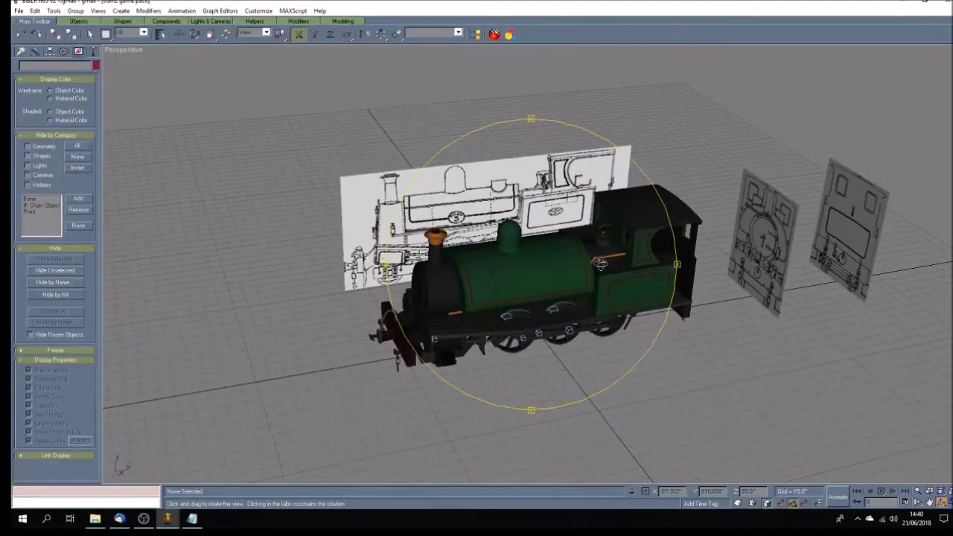
pyautogui.moveTo(509, 265); pyautogui.dragTo(560, 272)
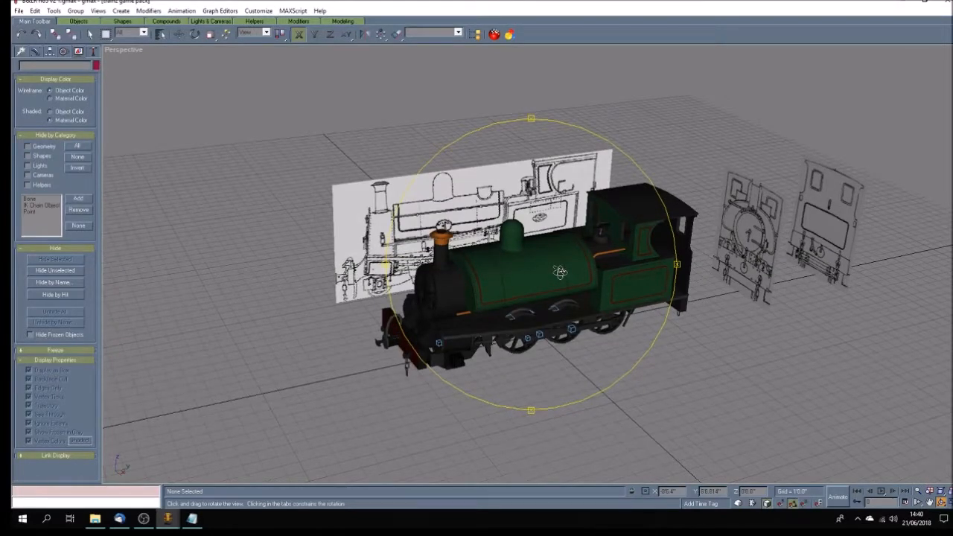
pyautogui.moveTo(623, 262); pyautogui.dragTo(593, 267)
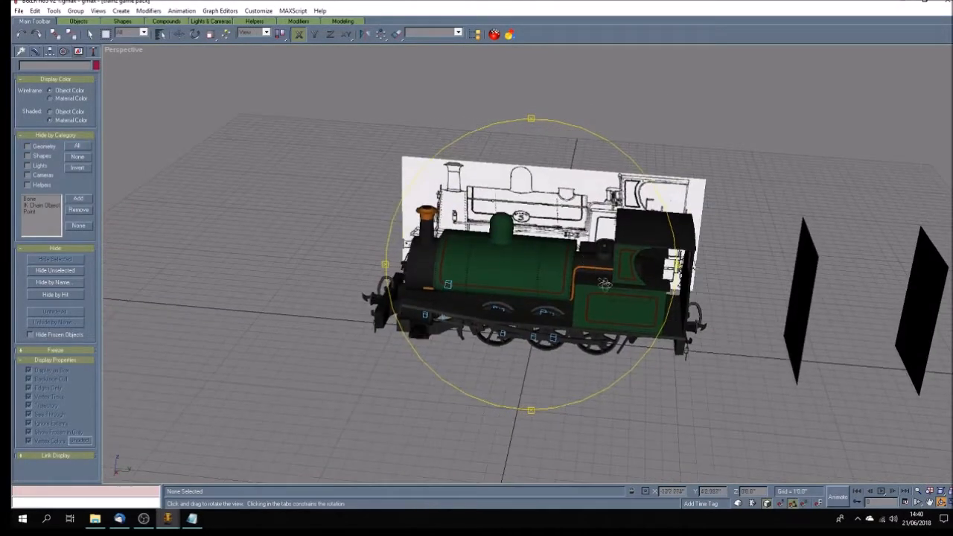
pyautogui.moveTo(531, 288)
pyautogui.mouseDown()
pyautogui.moveTo(579, 292)
pyautogui.moveTo(536, 280)
pyautogui.mouseUp()
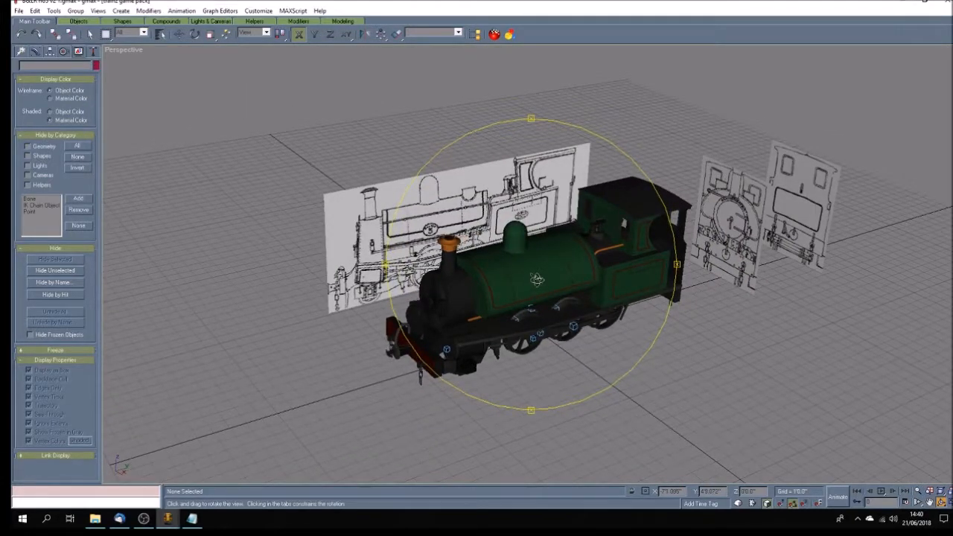
pyautogui.moveTo(537, 279)
pyautogui.mouseDown()
pyautogui.moveTo(527, 282)
pyautogui.moveTo(557, 276)
pyautogui.moveTo(549, 283)
pyautogui.mouseUp()
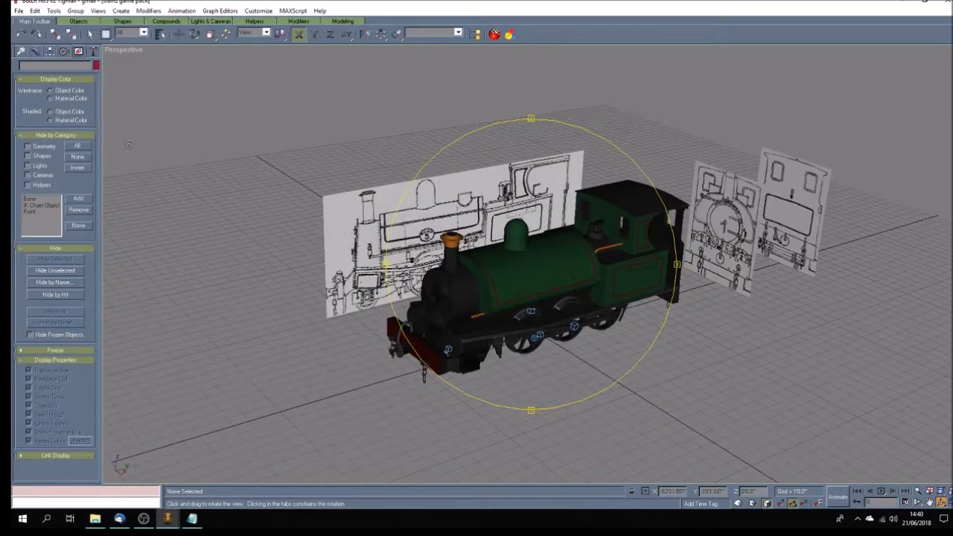
# Step: Turn on corrected texture display for the perspective viewport so the reference drawings show without distortion
pyautogui.click(89, 34)
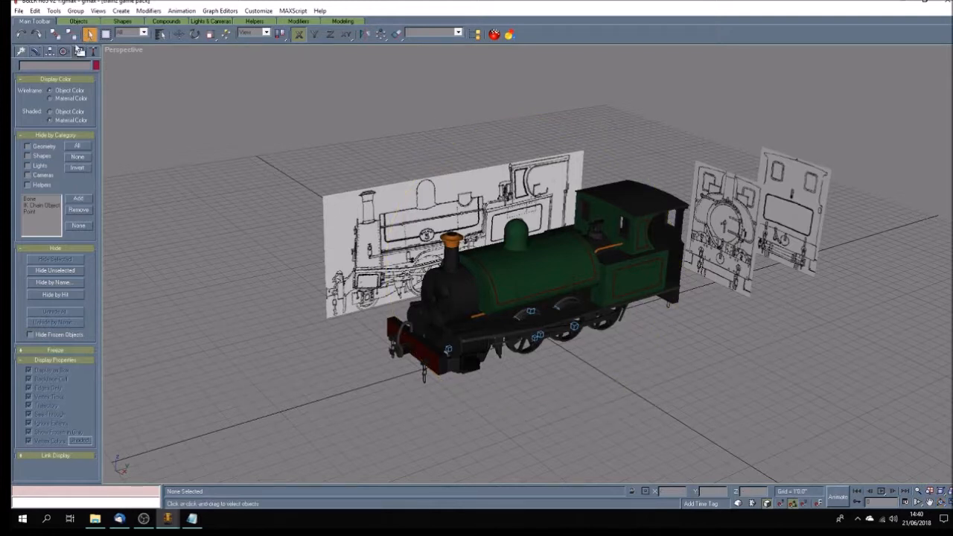
pyautogui.rightClick(114, 50)
pyautogui.click(160, 138)
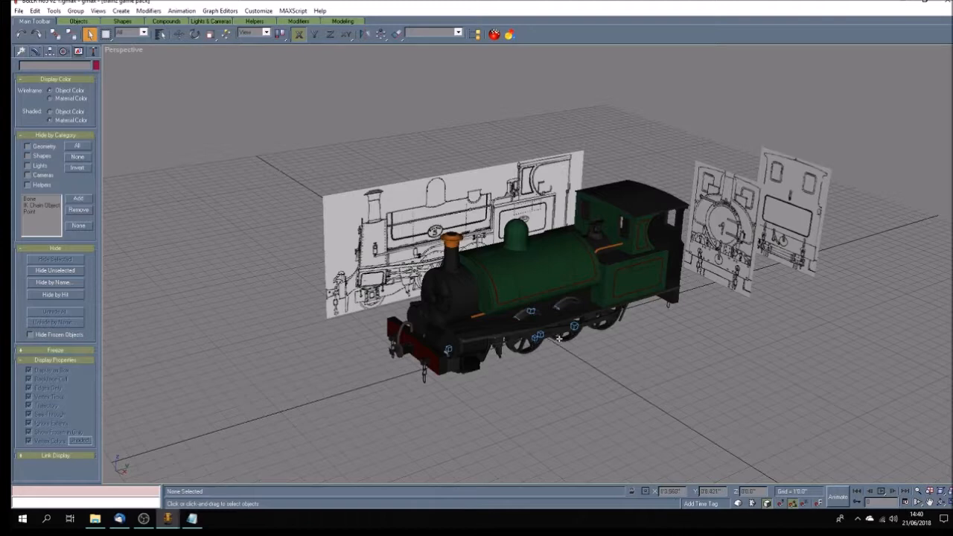
# Step: Select the existing b.r.main helper at the origin beneath the locomotive, seen from the side
pyautogui.click(941, 502)
pyautogui.moveTo(514, 318)
pyautogui.mouseDown()
pyautogui.moveTo(474, 297)
pyautogui.moveTo(503, 288)
pyautogui.moveTo(493, 307)
pyautogui.moveTo(499, 299)
pyautogui.moveTo(512, 307)
pyautogui.moveTo(458, 347)
pyautogui.moveTo(512, 352)
pyautogui.moveTo(477, 360)
pyautogui.moveTo(538, 372)
pyautogui.moveTo(516, 373)
pyautogui.mouseUp()
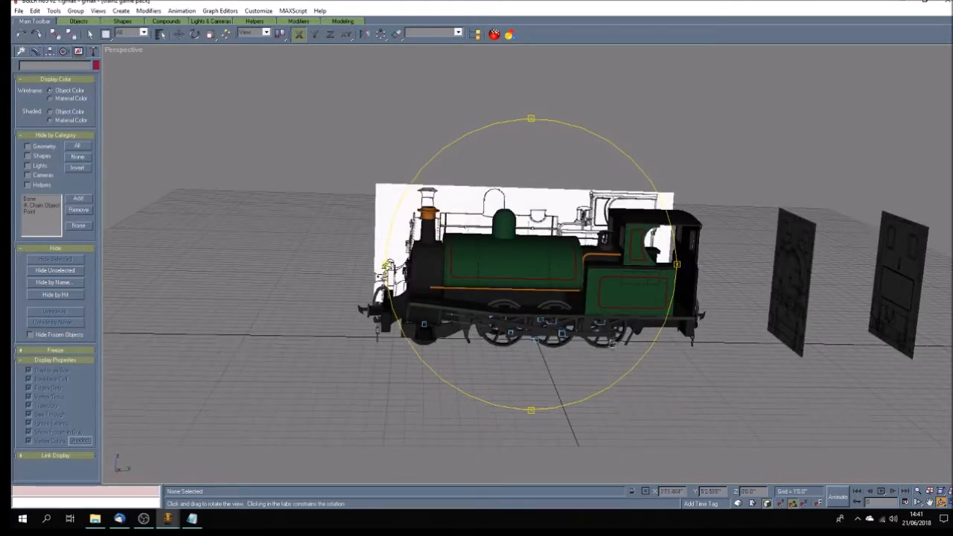
pyautogui.moveTo(453, 353); pyautogui.dragTo(472, 355)
pyautogui.moveTo(595, 360)
pyautogui.mouseDown()
pyautogui.moveTo(554, 363)
pyautogui.moveTo(567, 364)
pyautogui.mouseUp()
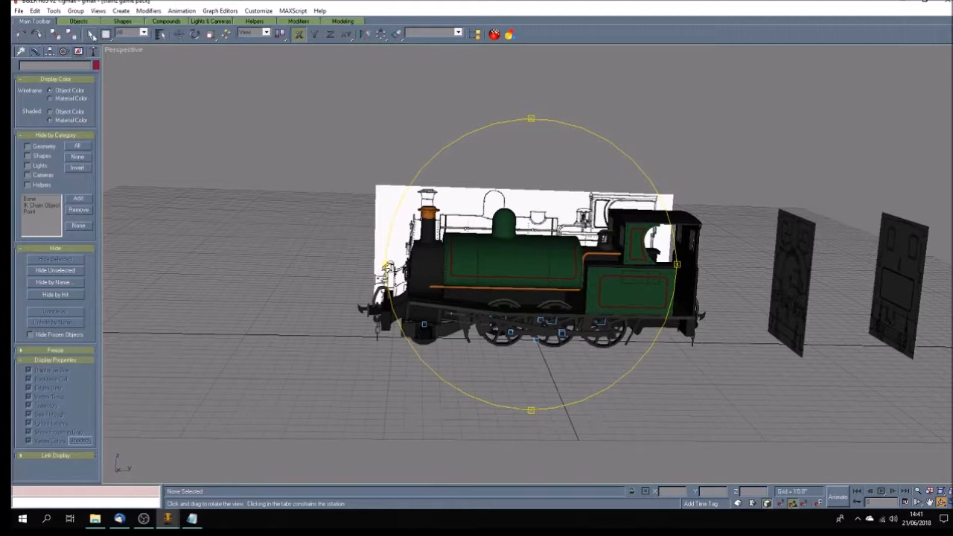
pyautogui.click(90, 33)
pyautogui.click(535, 339)
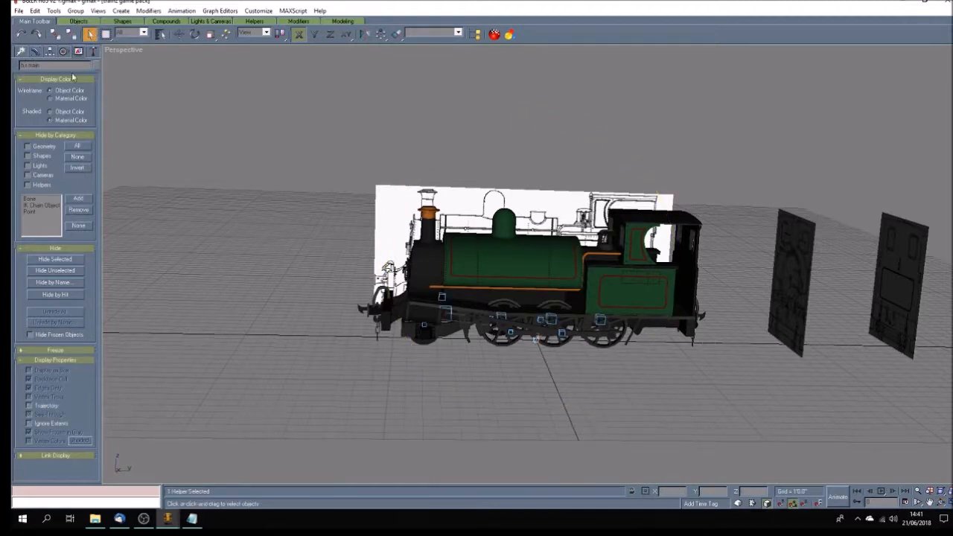
# Step: Review the scene's object list with subtrees displayed, and remove the existing b.r.main helper from the scene
pyautogui.click(160, 34)
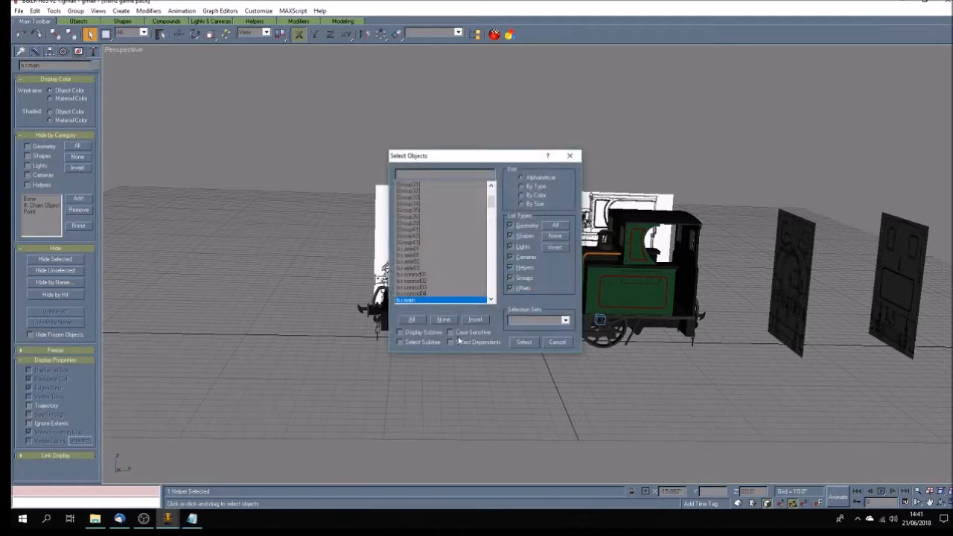
pyautogui.click(400, 332)
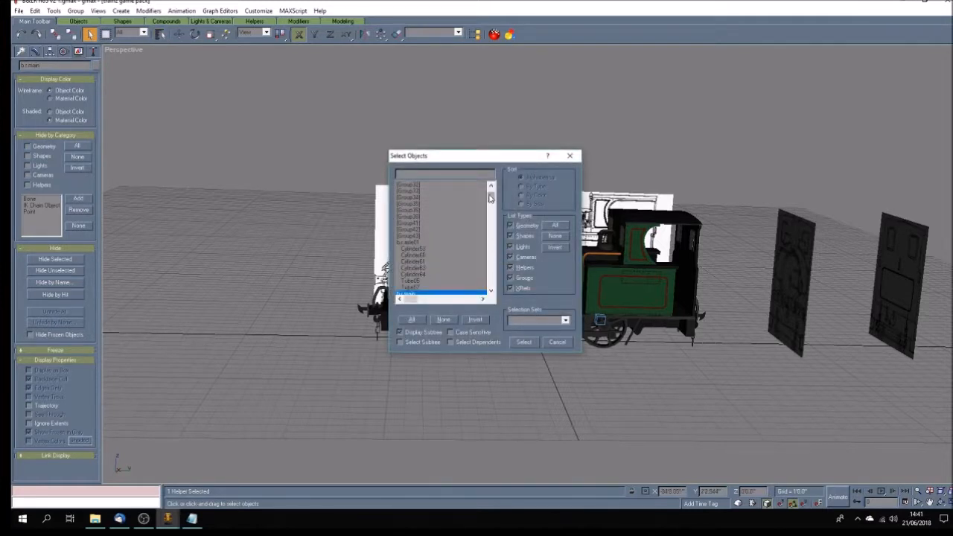
pyautogui.moveTo(491, 199)
pyautogui.mouseDown()
pyautogui.moveTo(497, 284)
pyautogui.moveTo(497, 190)
pyautogui.mouseUp()
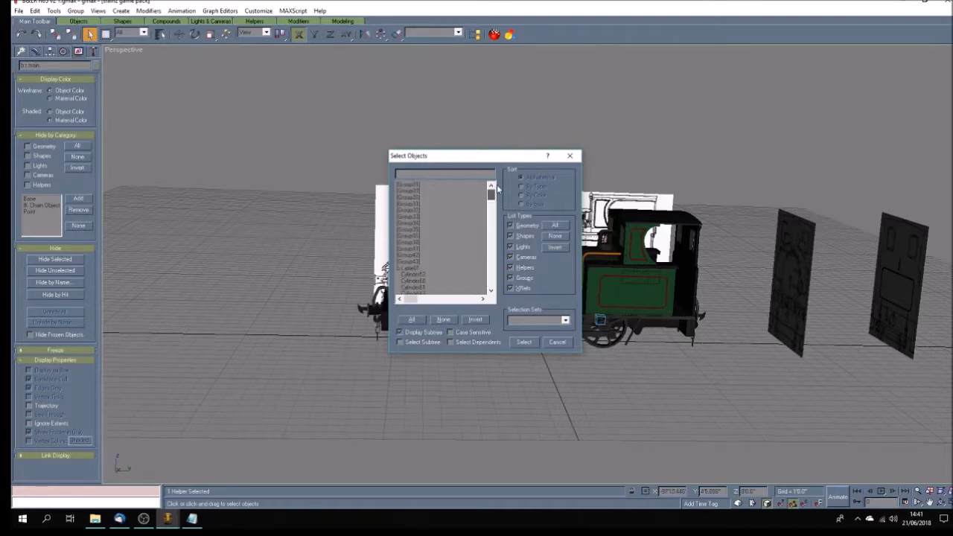
pyautogui.click(562, 344)
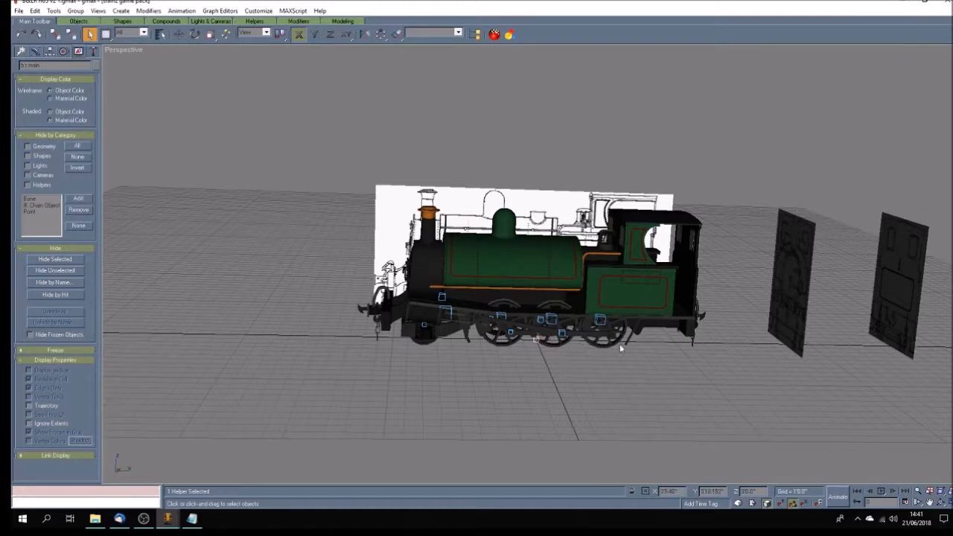
pyautogui.click(550, 370)
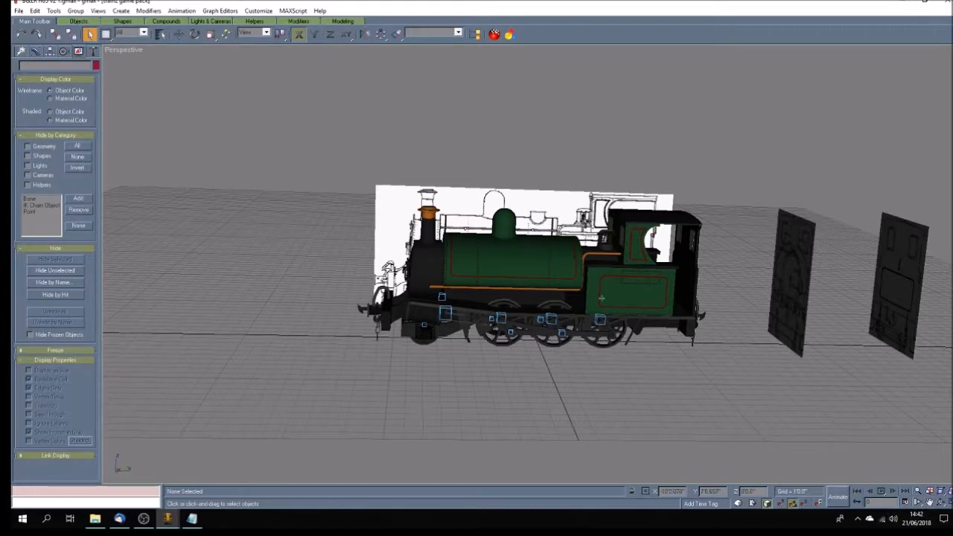
# Step: Create a small dummy helper beside the locomotive in the top view of the four-viewport layout and name it b.r.main
pyautogui.click(947, 502)
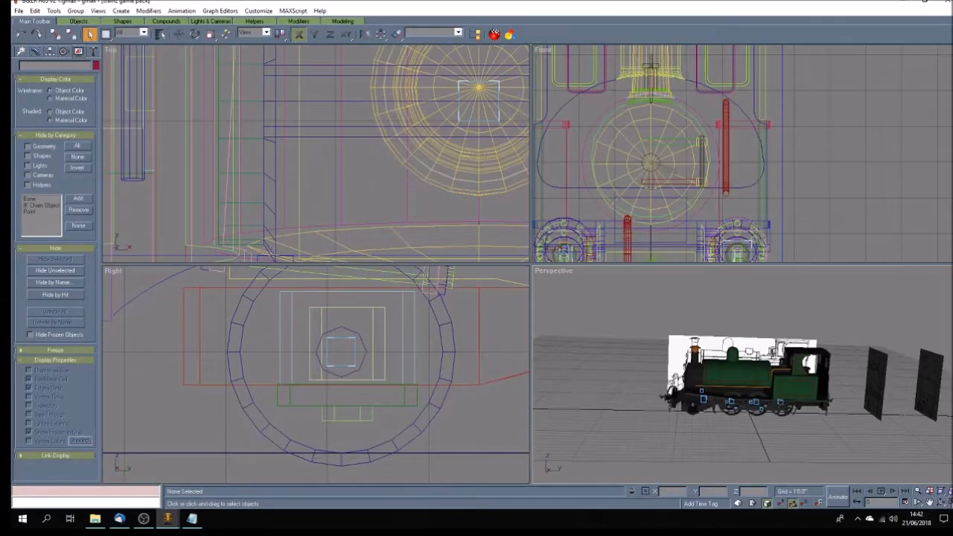
pyautogui.click(929, 503)
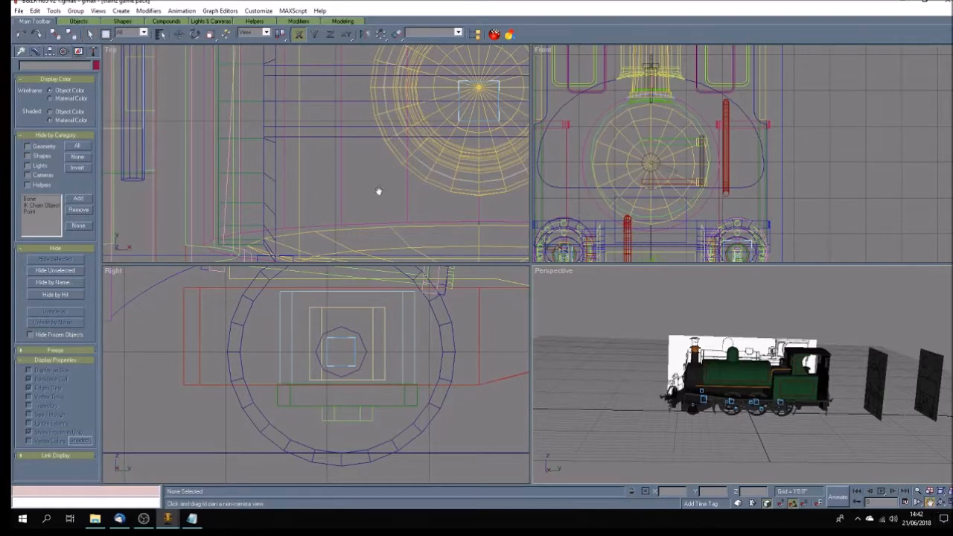
pyautogui.moveTo(373, 154); pyautogui.dragTo(260, 177)
pyautogui.scroll(-8, 265, 182)
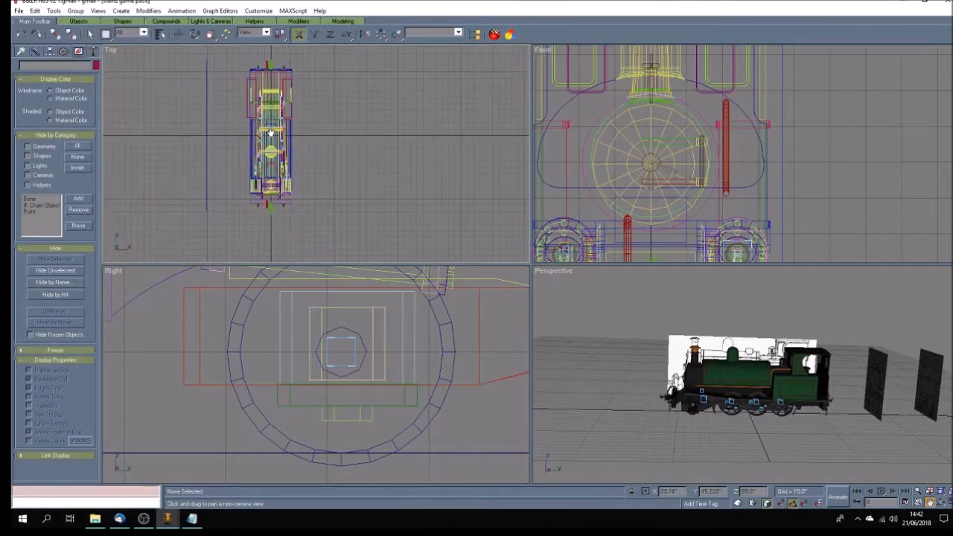
pyautogui.scroll(6, 314, 175)
pyautogui.moveTo(335, 154); pyautogui.dragTo(334, 184)
pyautogui.click(22, 53)
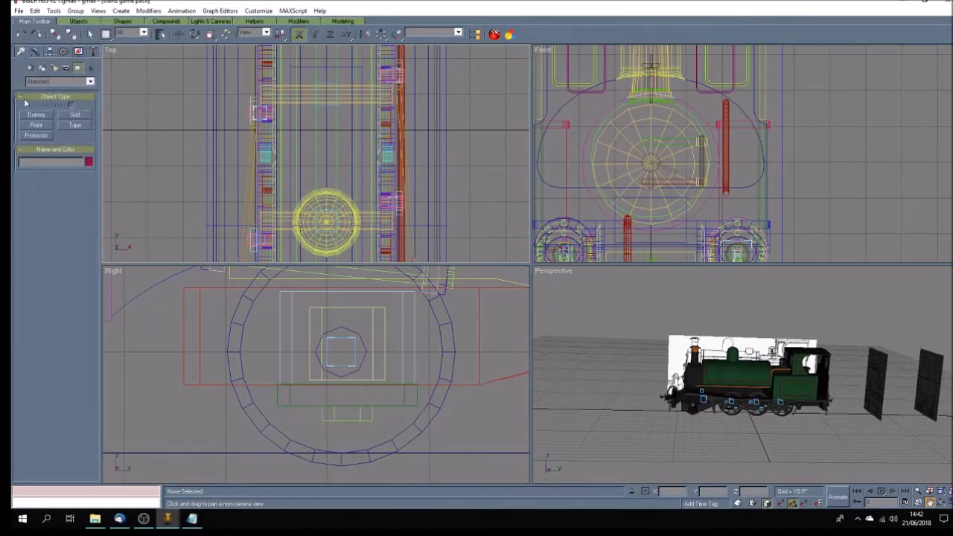
pyautogui.click(35, 115)
pyautogui.moveTo(154, 145); pyautogui.dragTo(161, 152)
pyautogui.click(41, 161)
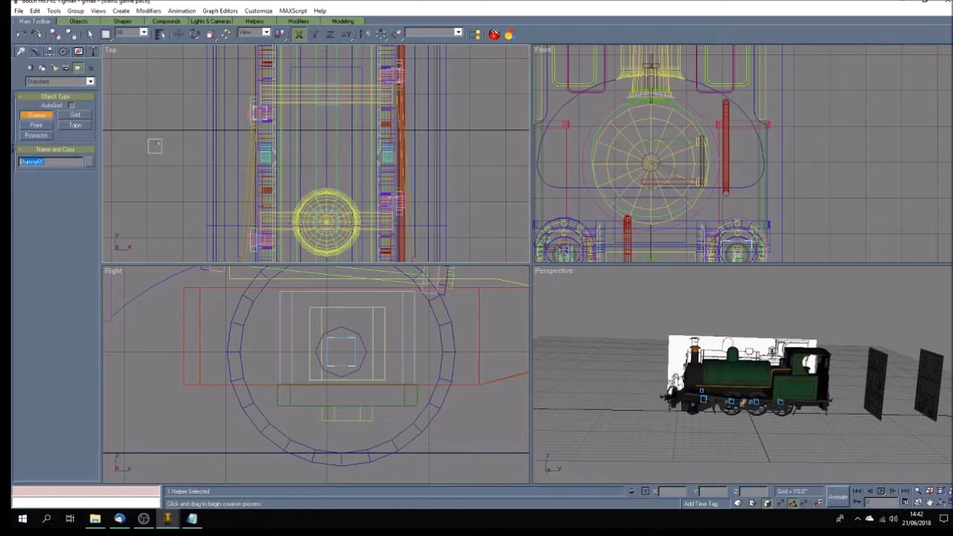
pyautogui.press('BackSpace')
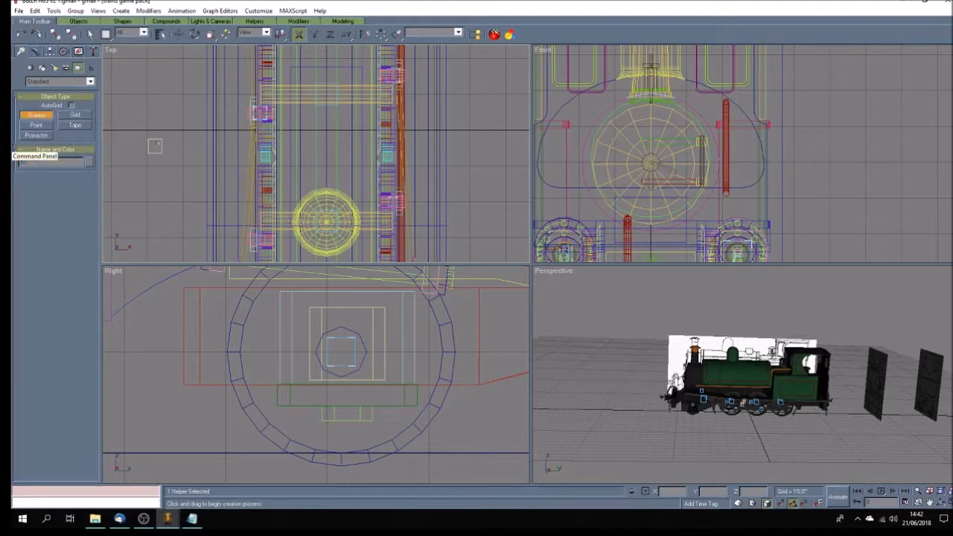
pyautogui.write('b-main')
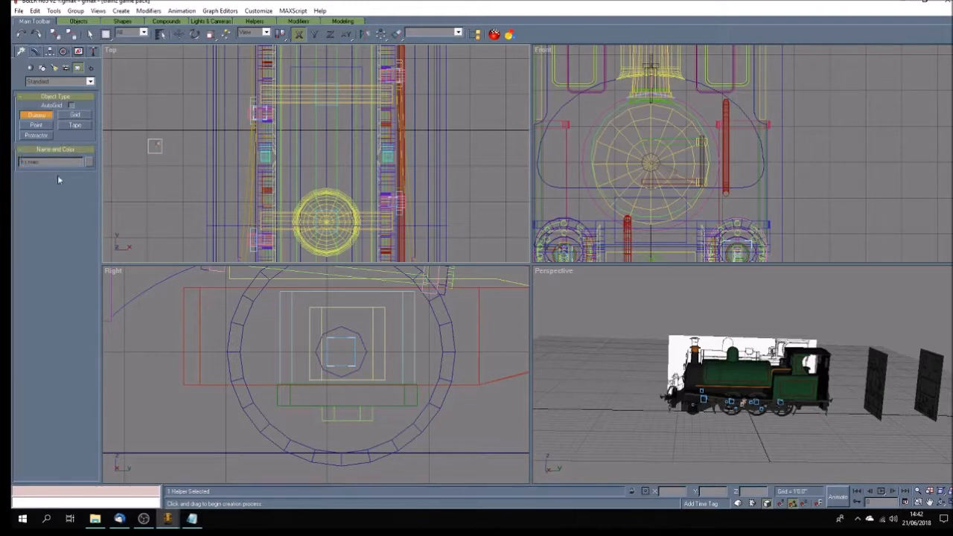
# Step: Move the b.r.main dummy to the scene centre by setting its X and Y positions to 0
pyautogui.click(179, 34)
pyautogui.click(672, 491)
pyautogui.write('0')
pyautogui.press('Tab')
pyautogui.write('0')
pyautogui.press('Tab')
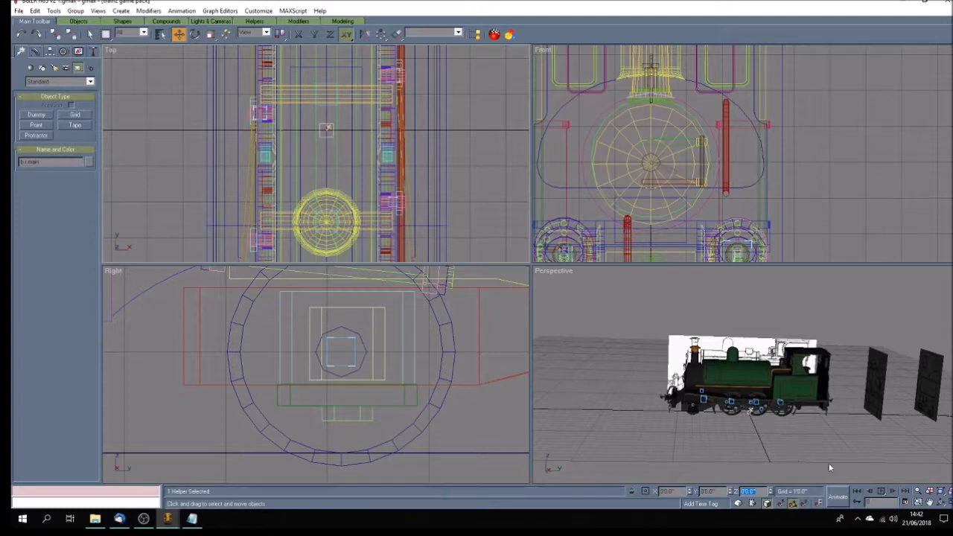
# Step: Align the b.r.main dummy centre to centre with b.r.axle02 in Y and Z position, working in the right view
pyautogui.click(929, 502)
pyautogui.moveTo(740, 428); pyautogui.dragTo(712, 439)
pyautogui.scroll(-6, 385, 387)
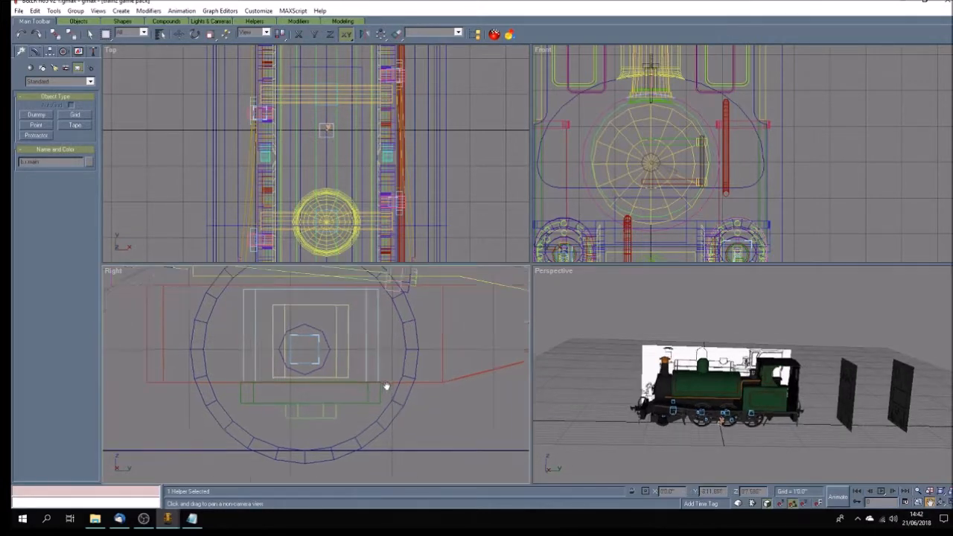
pyautogui.scroll(8, 399, 376)
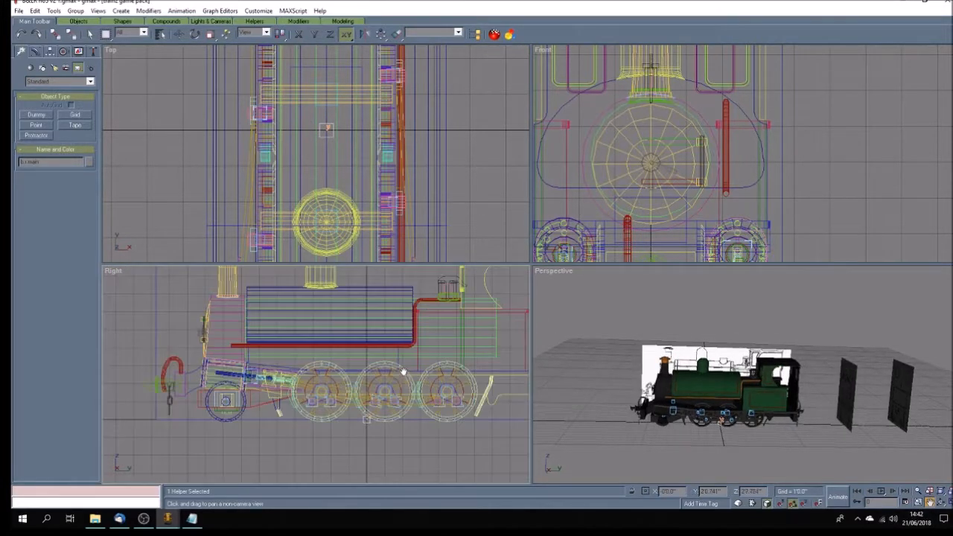
pyautogui.moveTo(392, 347); pyautogui.dragTo(387, 359)
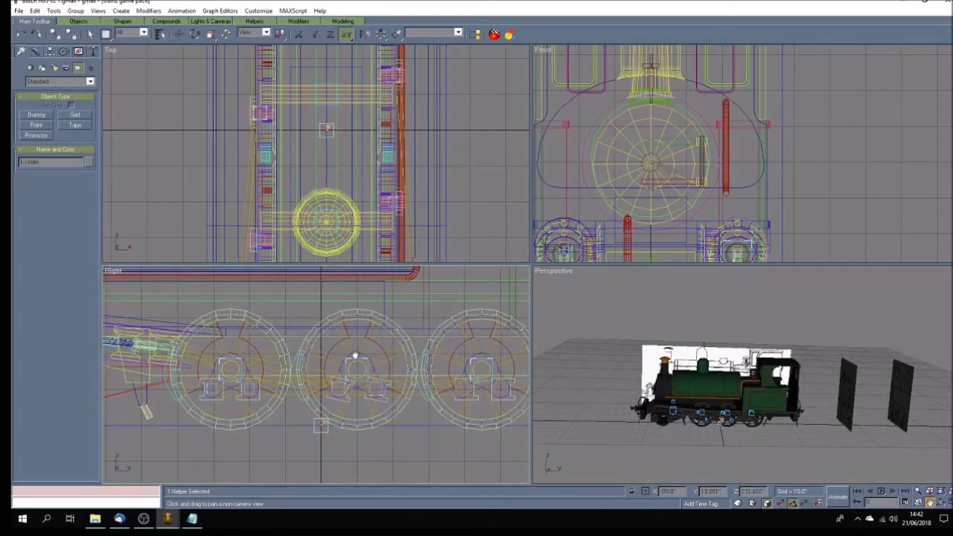
pyautogui.click(396, 34)
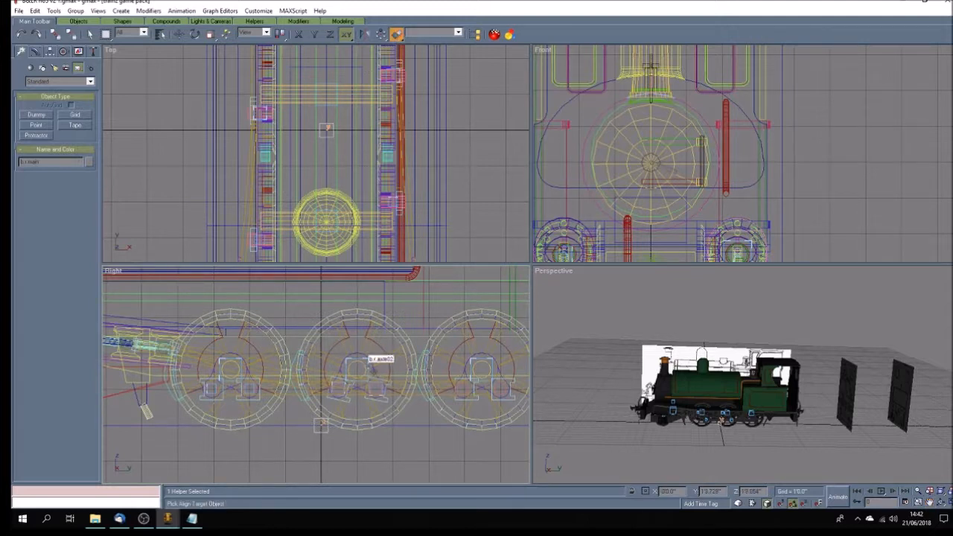
pyautogui.click(363, 364)
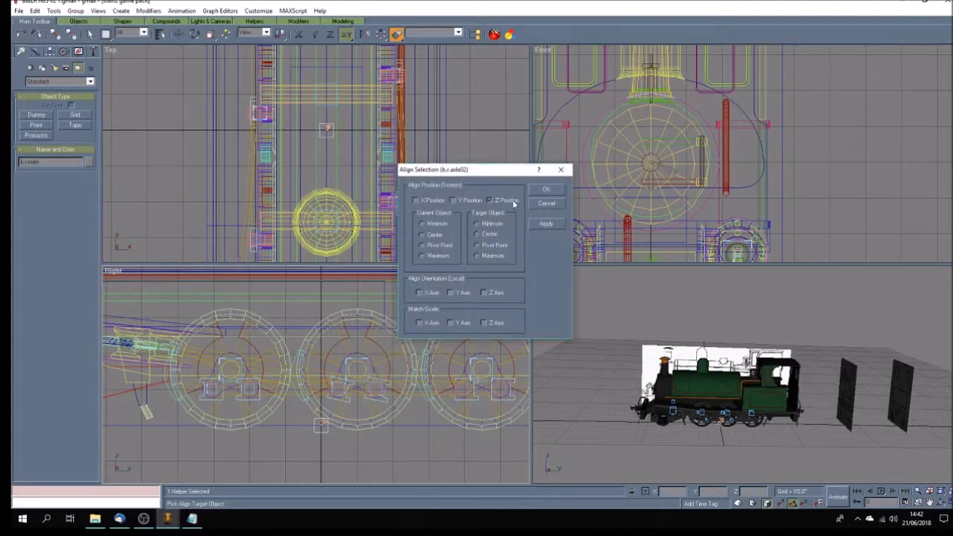
pyautogui.click(464, 199)
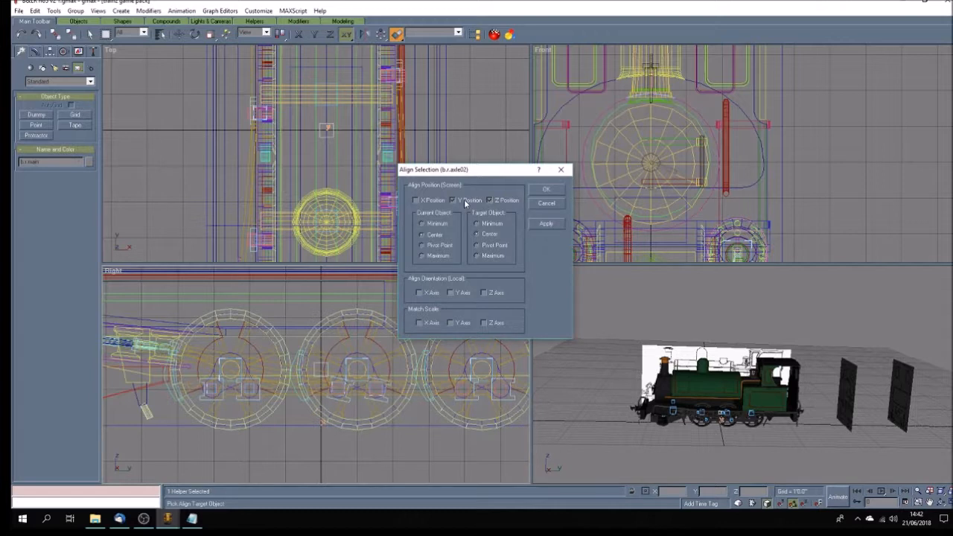
pyautogui.click(545, 191)
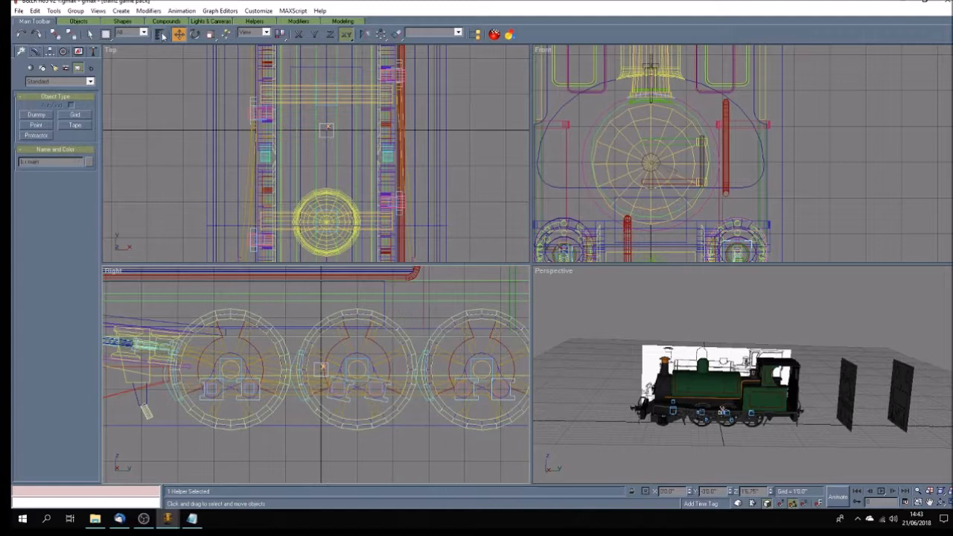
# Step: Check the b.r.main entry in the scene's object list and clear the selection
pyautogui.click(161, 34)
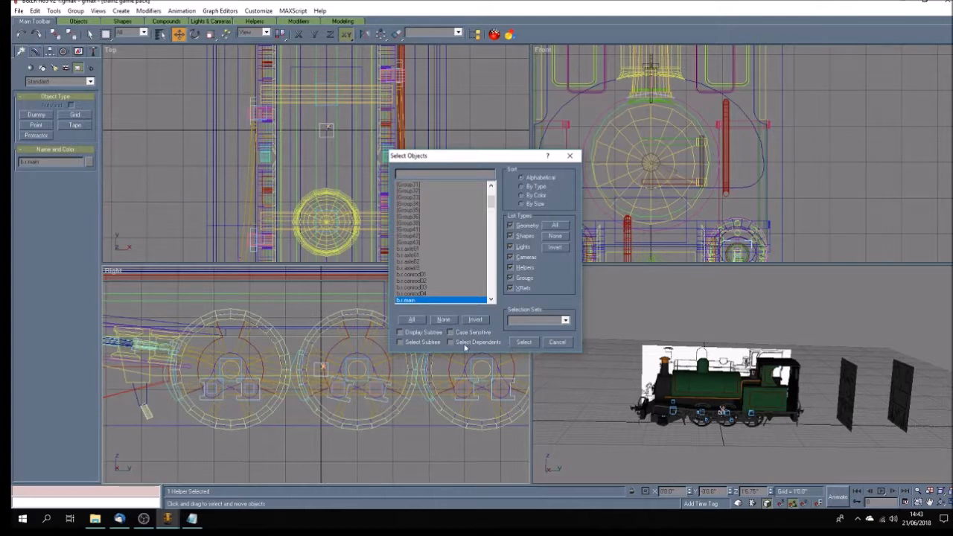
pyautogui.click(565, 344)
pyautogui.click(440, 452)
# Step: Create a small dummy helper beside the front half of the locomotive in the top view and name it b.r.main2
pyautogui.scroll(-3, 448, 427)
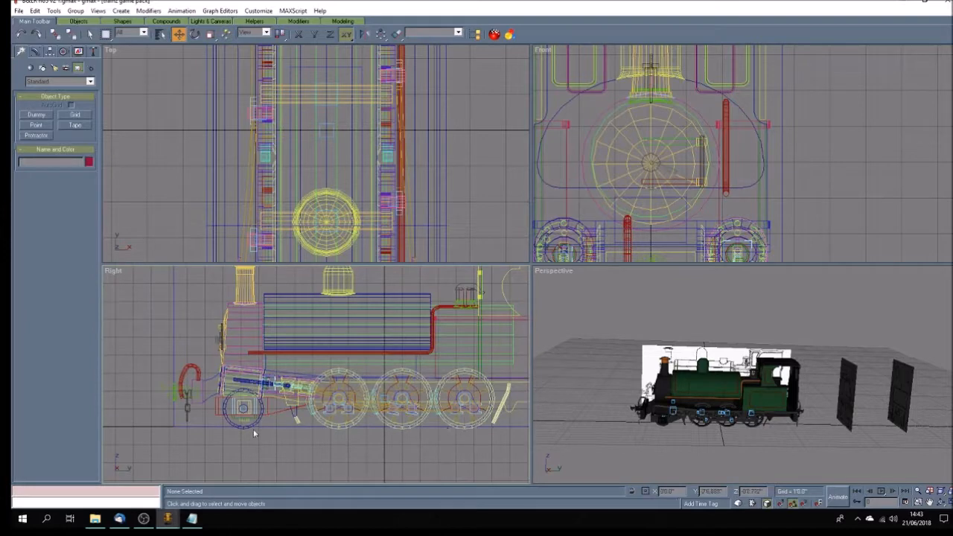
pyautogui.scroll(4, 244, 408)
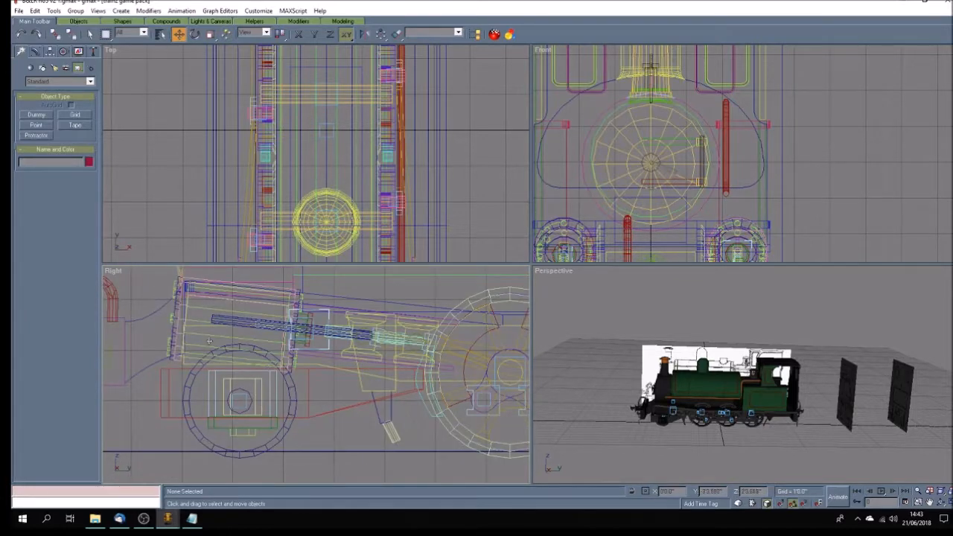
pyautogui.scroll(-4, 271, 393)
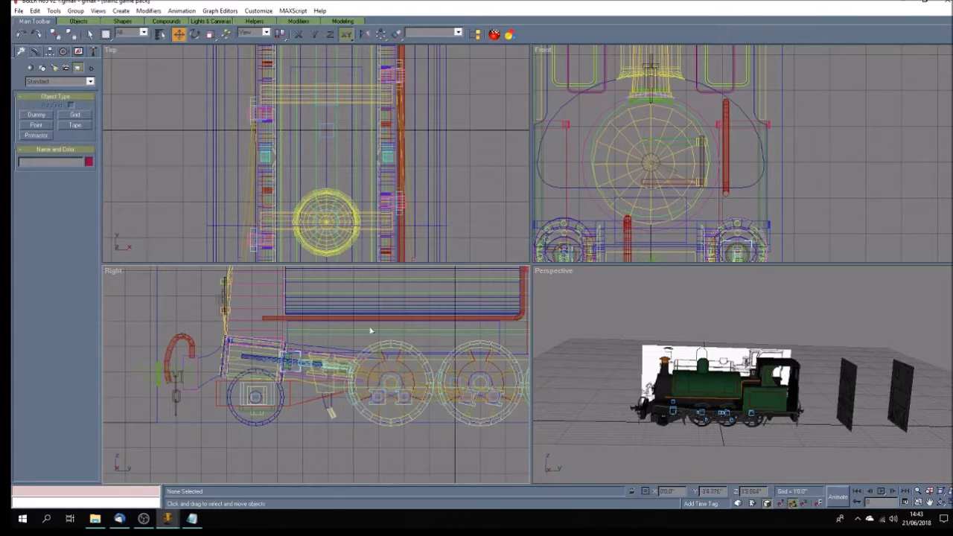
pyautogui.click(928, 504)
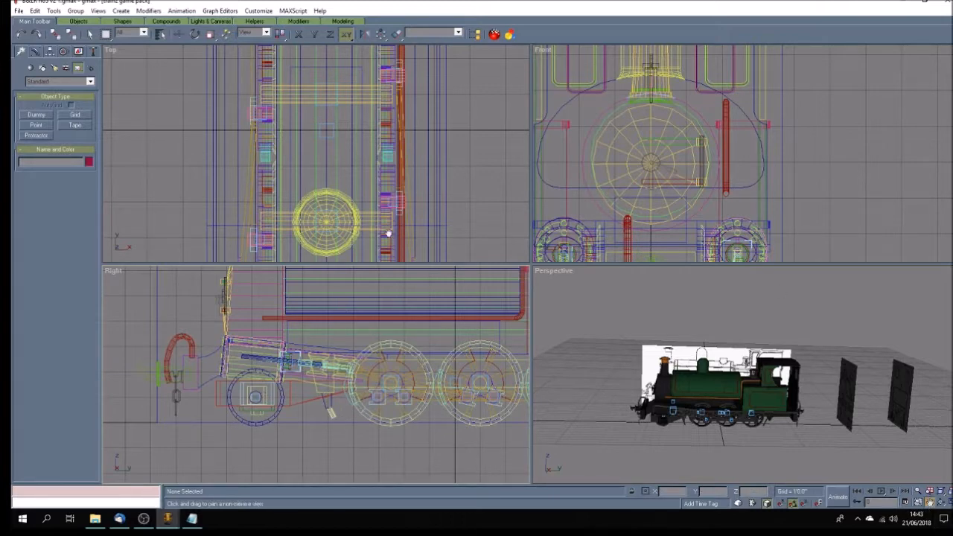
pyautogui.moveTo(362, 221); pyautogui.dragTo(402, 83)
pyautogui.moveTo(391, 194); pyautogui.dragTo(383, 182)
pyautogui.click(36, 114)
pyautogui.moveTo(182, 136); pyautogui.dragTo(189, 142)
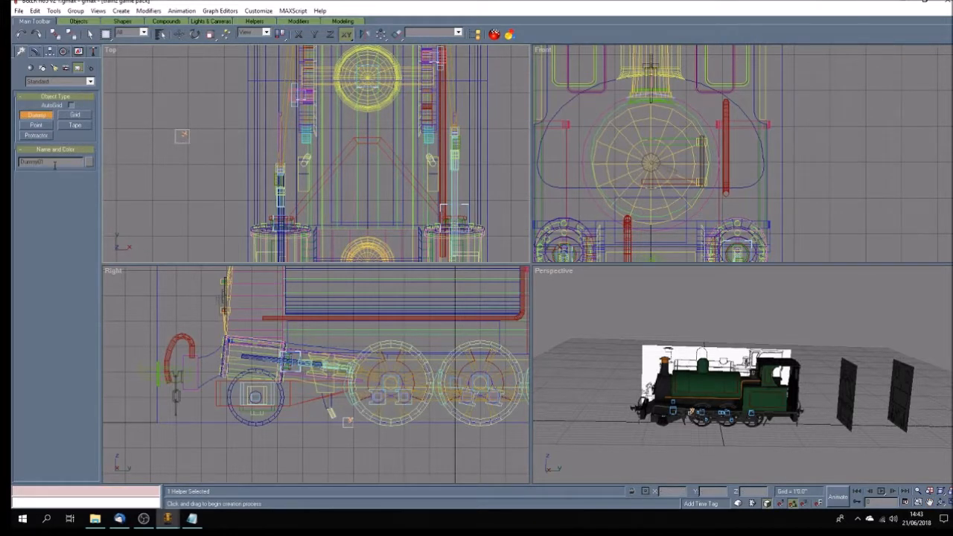
pyautogui.moveTo(53, 161)
pyautogui.mouseDown()
pyautogui.moveTo(18, 162)
pyautogui.moveTo(36, 168)
pyautogui.mouseUp()
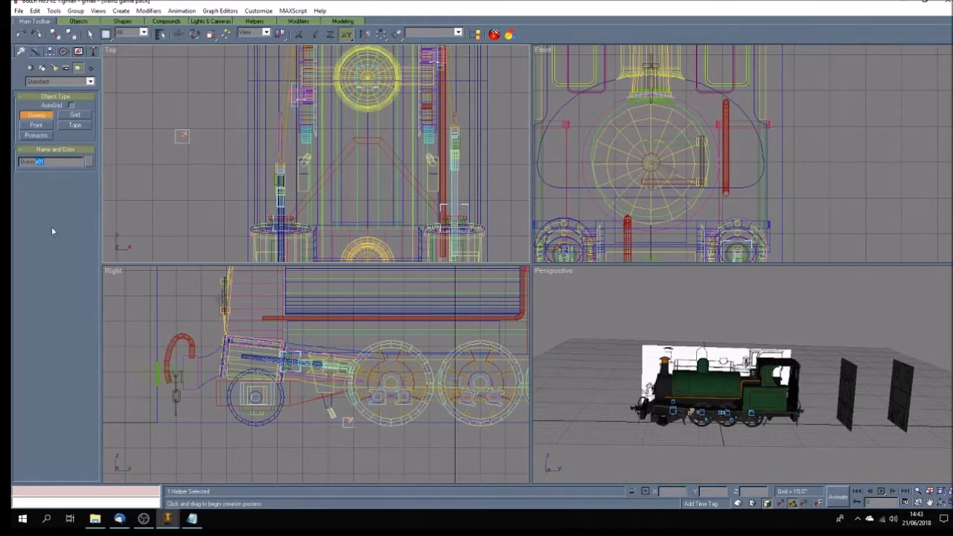
pyautogui.doubleClick(54, 161)
pyautogui.write('b.r.main2')
# Step: Move the b.r.main2 dummy onto the locomotive's centre line by setting its X position to 0
pyautogui.click(179, 34)
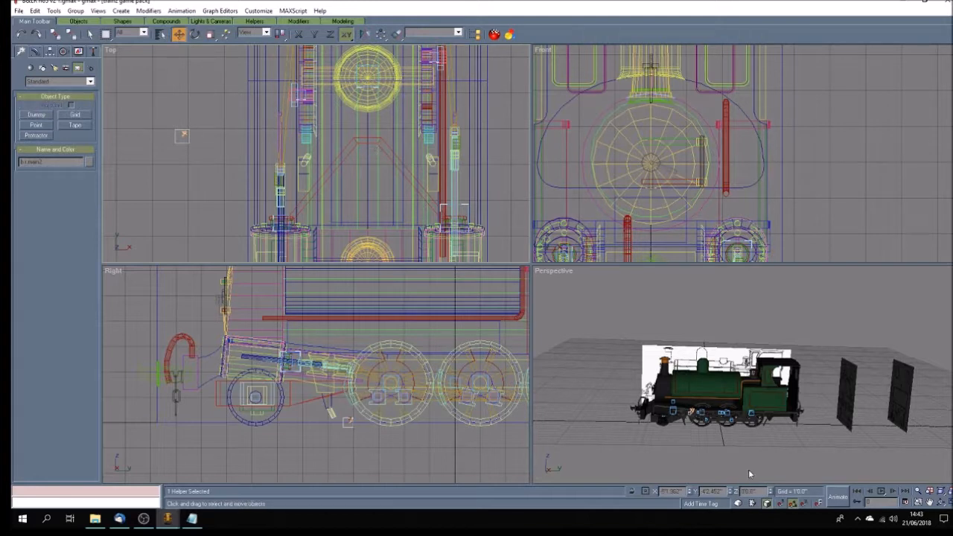
pyautogui.doubleClick(681, 491)
pyautogui.write('0')
pyautogui.press('Return')
# Step: Raise the b.r.main2 dummy to about 1'5" in the right view, shift it onto the front truck's pivot crossbar, and deselect it
pyautogui.click(331, 36)
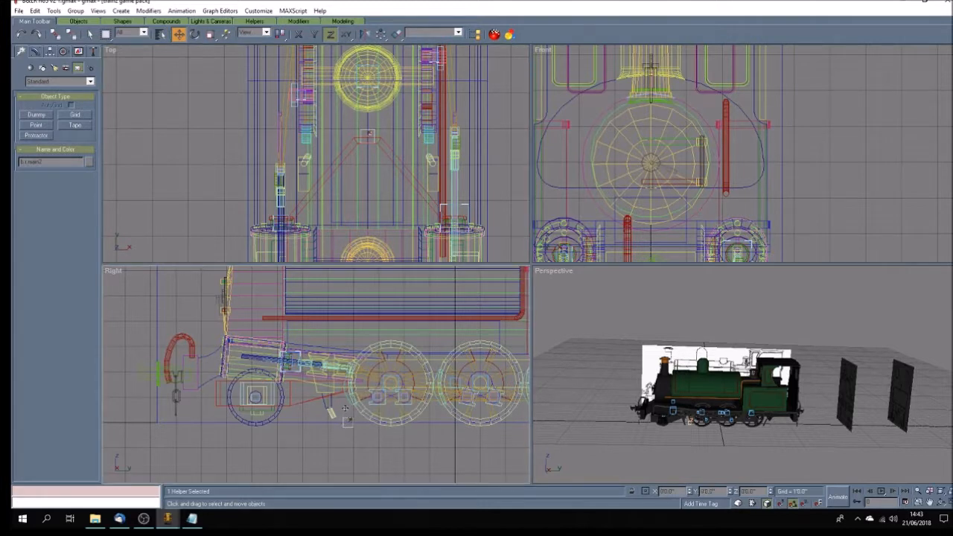
pyautogui.click(315, 35)
pyautogui.moveTo(347, 422); pyautogui.dragTo(348, 386)
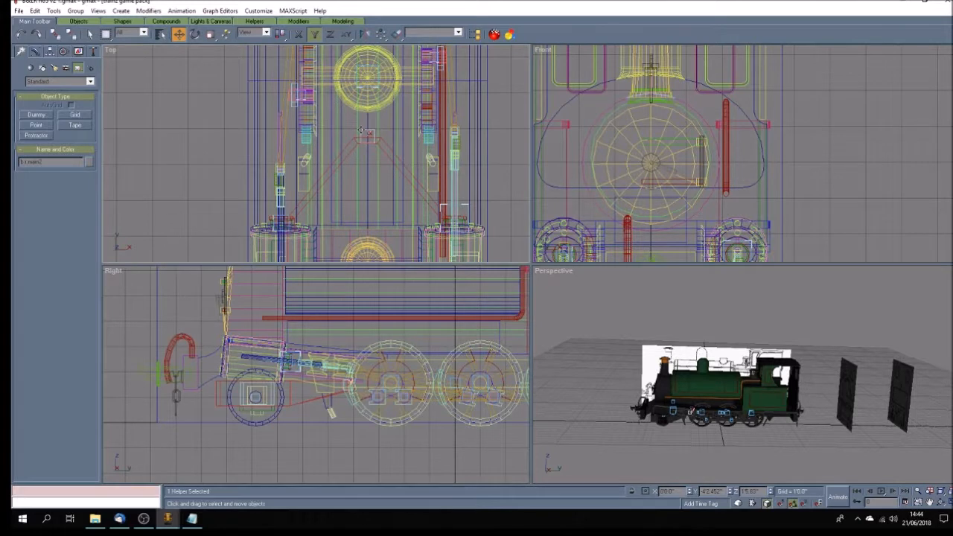
pyautogui.moveTo(360, 130); pyautogui.dragTo(364, 140)
pyautogui.click(591, 436)
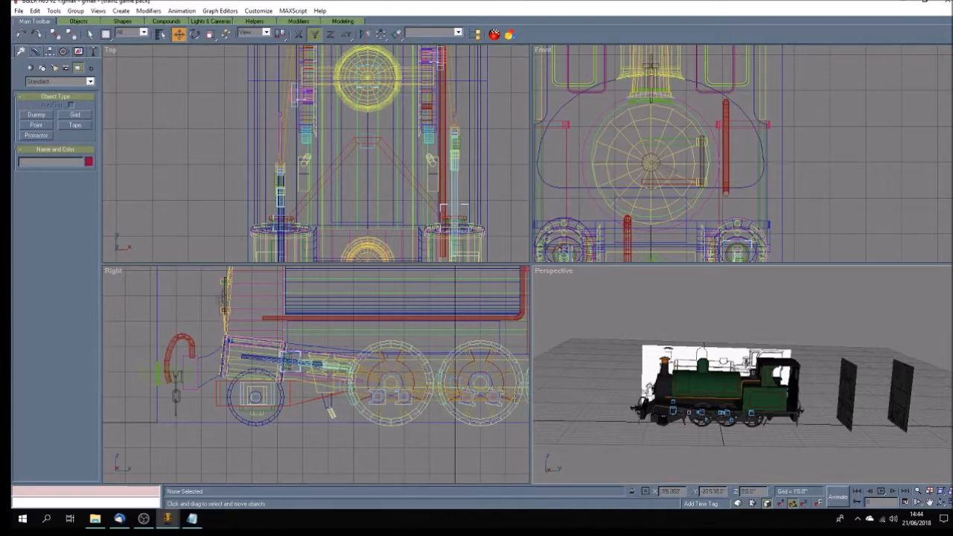
# Step: Save the scene and save a copy over the existing file B&LR no5 v2 2.gmax
pyautogui.click(18, 11)
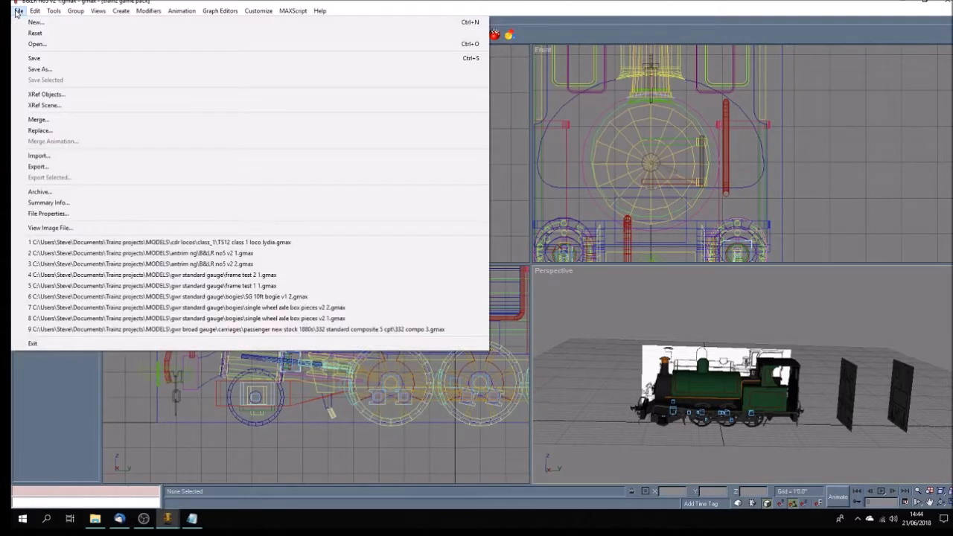
pyautogui.click(30, 59)
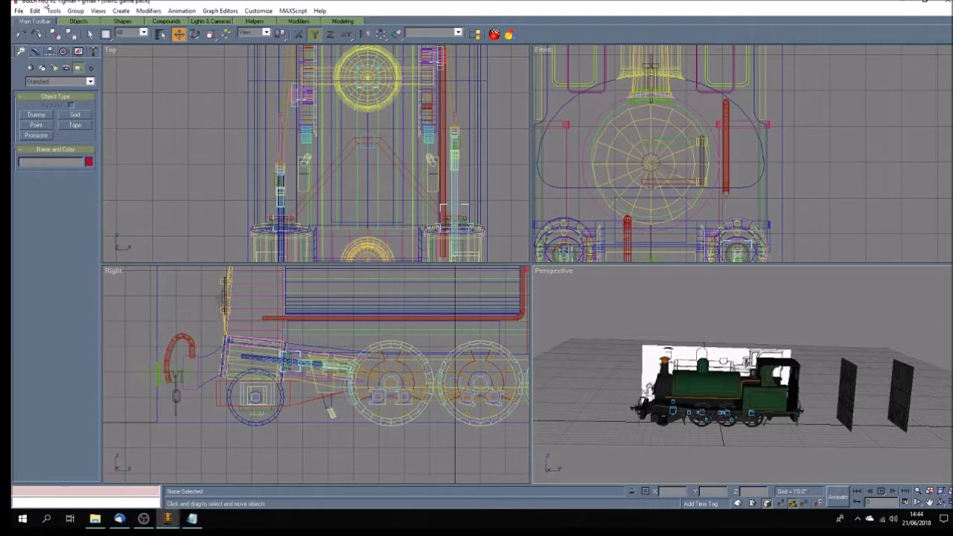
pyautogui.click(20, 11)
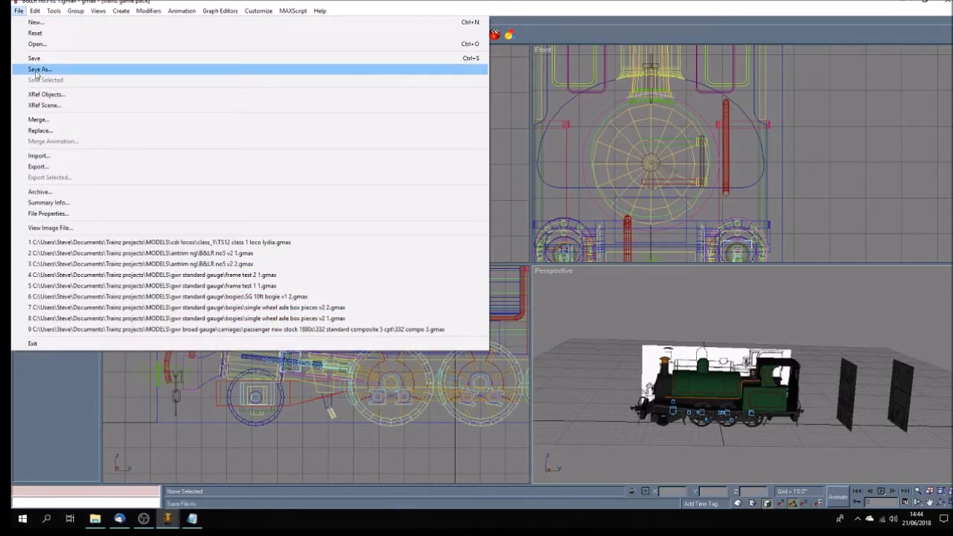
pyautogui.click(36, 70)
pyautogui.scroll(-2, 213, 93)
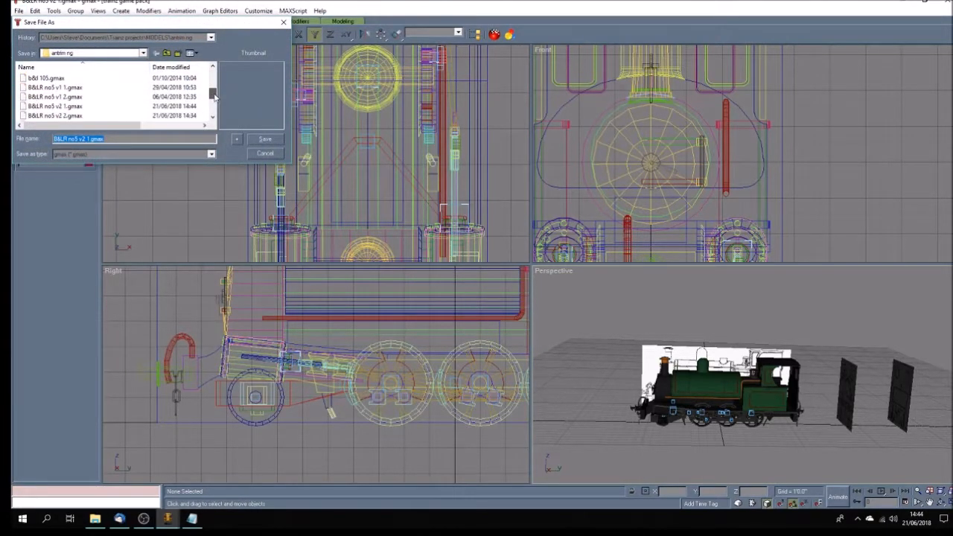
pyautogui.scroll(-2, 213, 93)
pyautogui.click(77, 97)
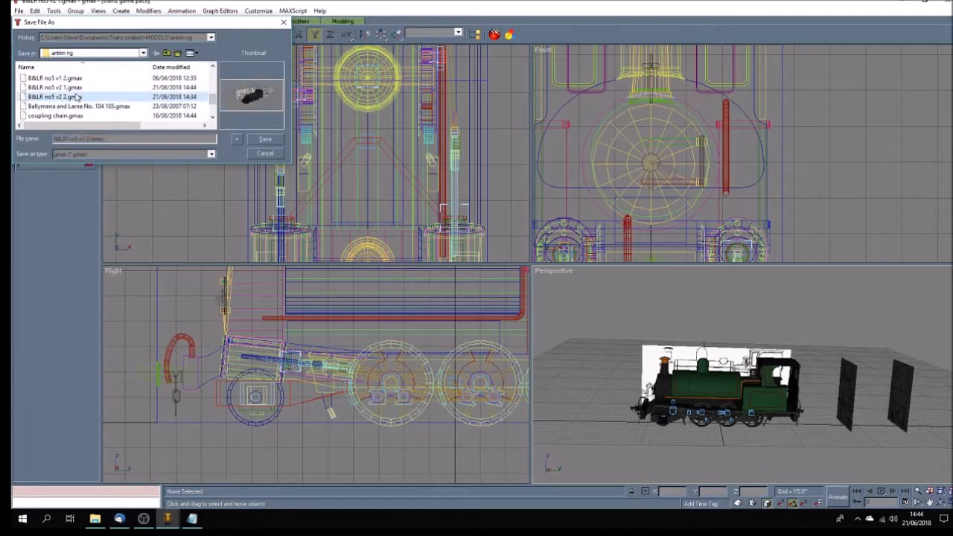
pyautogui.click(265, 139)
pyautogui.click(515, 291)
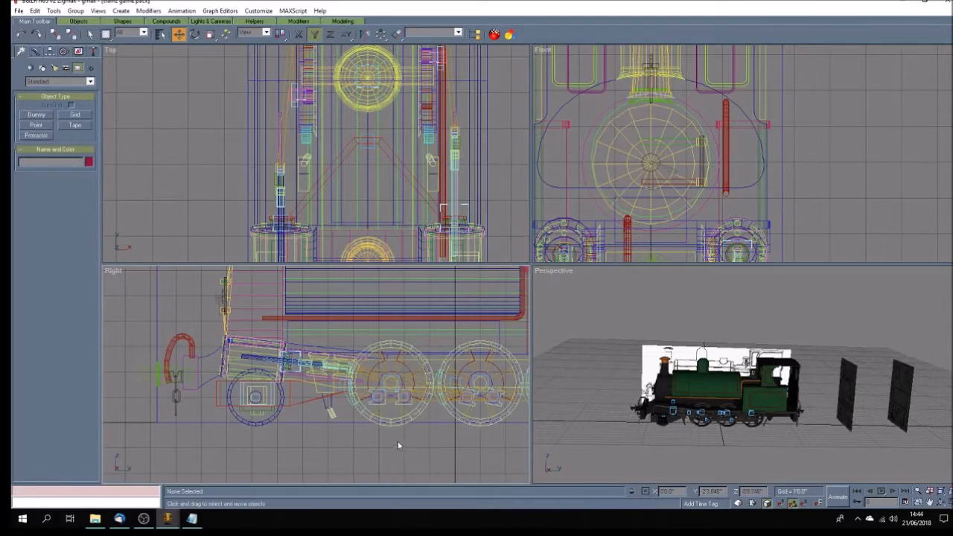
# Step: Delete the white reference drawing plane and the two dark upright panels behind the locomotive
pyautogui.scroll(-3, 397, 445)
pyautogui.scroll(2, 366, 466)
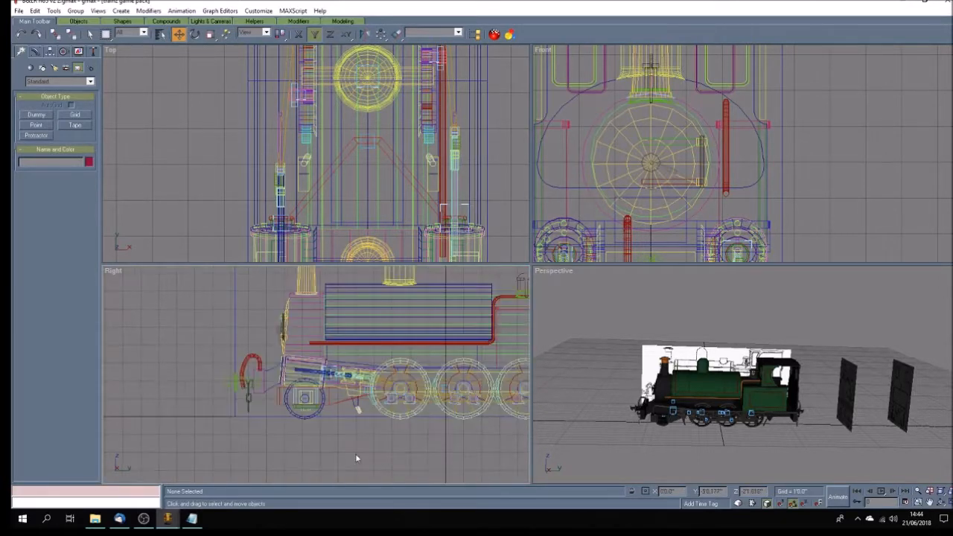
pyautogui.click(648, 353)
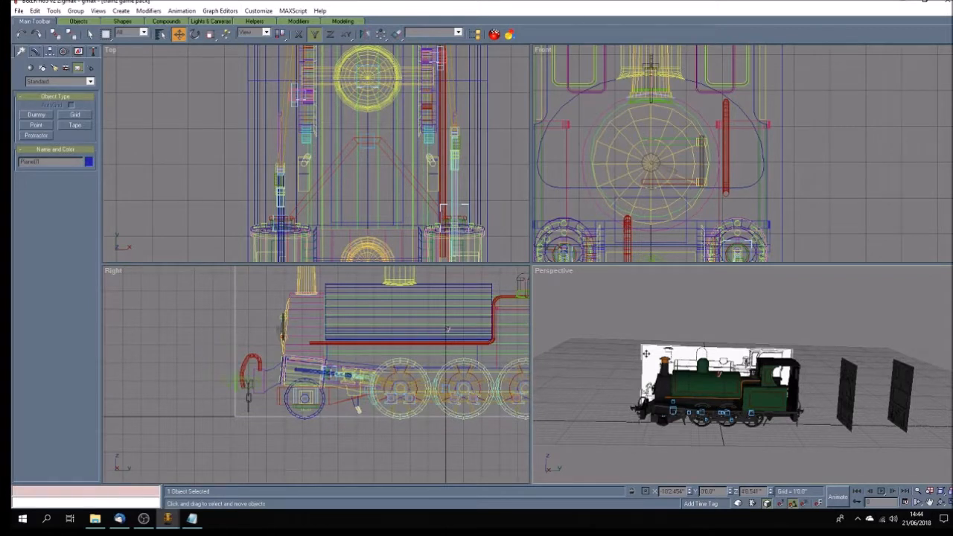
pyautogui.moveTo(820, 322); pyautogui.dragTo(944, 402)
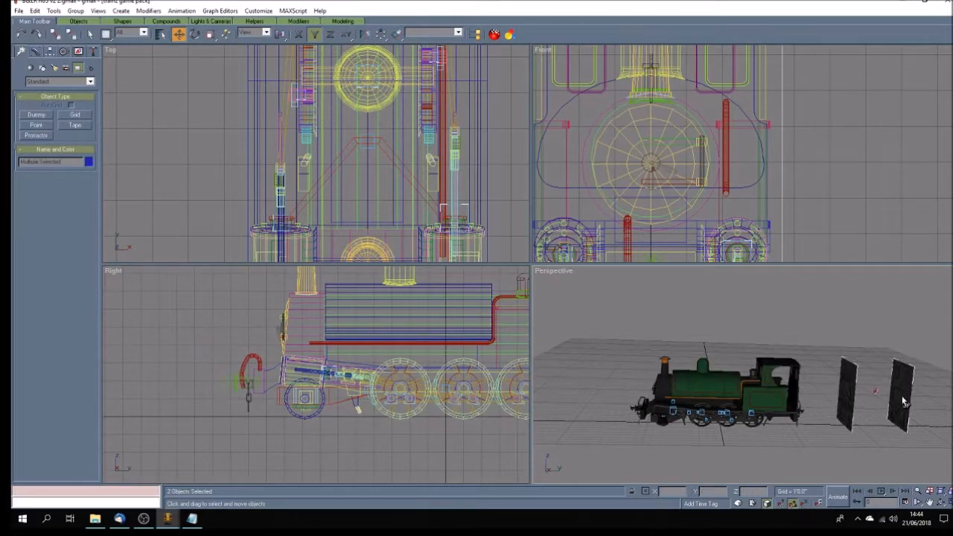
pyautogui.press('Delete')
# Step: Delete the locomotive's body parts above the frame and the coupling and buffer parts at its front end
pyautogui.moveTo(615, 317); pyautogui.dragTo(821, 384)
pyautogui.press('Delete')
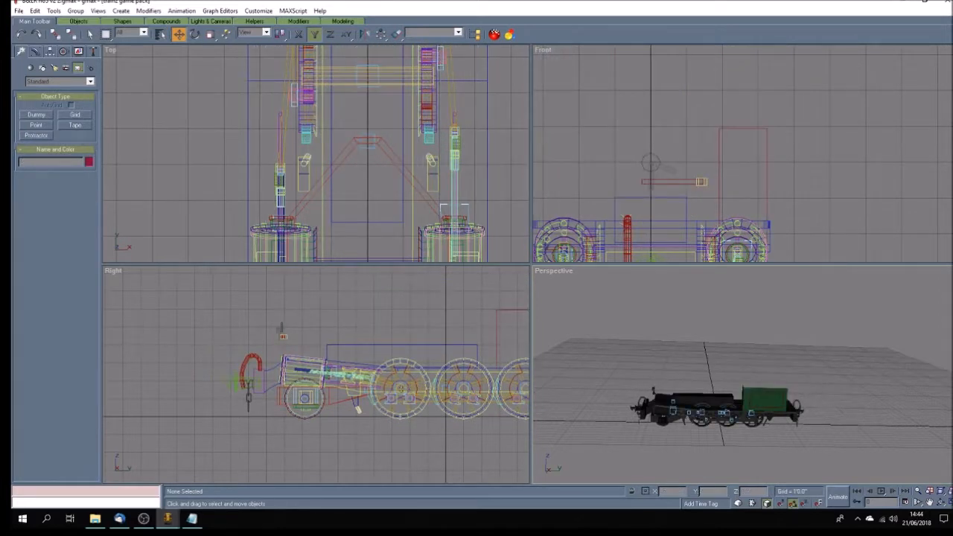
pyautogui.scroll(3, 263, 429)
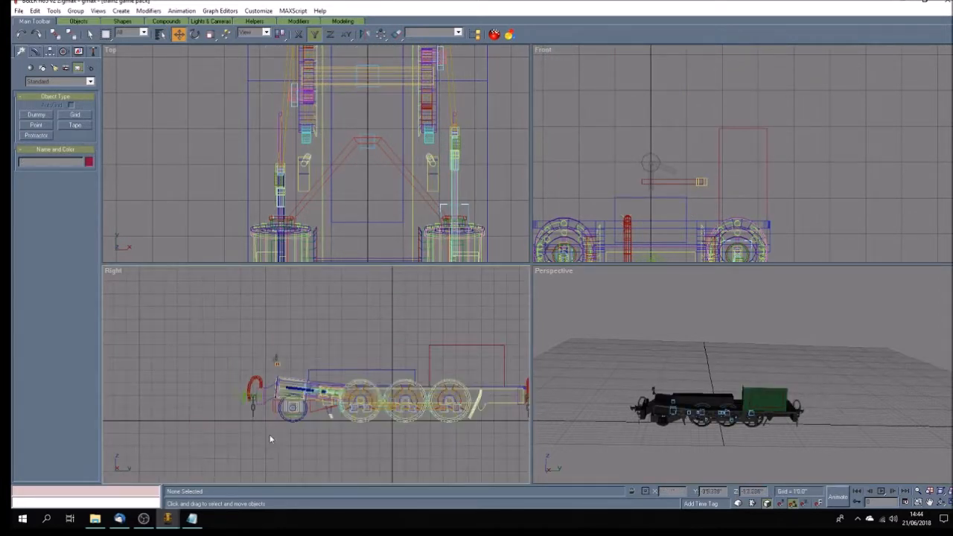
pyautogui.moveTo(194, 297); pyautogui.dragTo(282, 421)
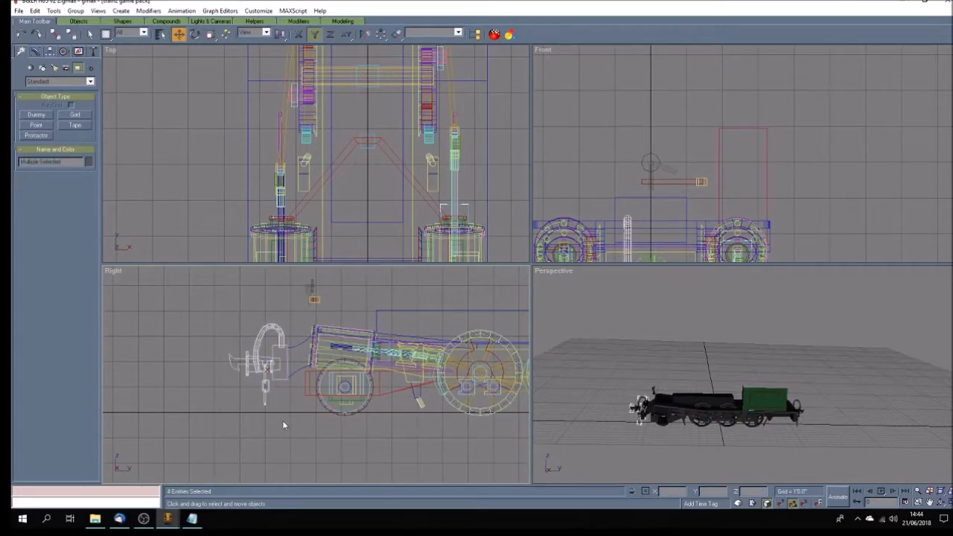
pyautogui.press('Delete')
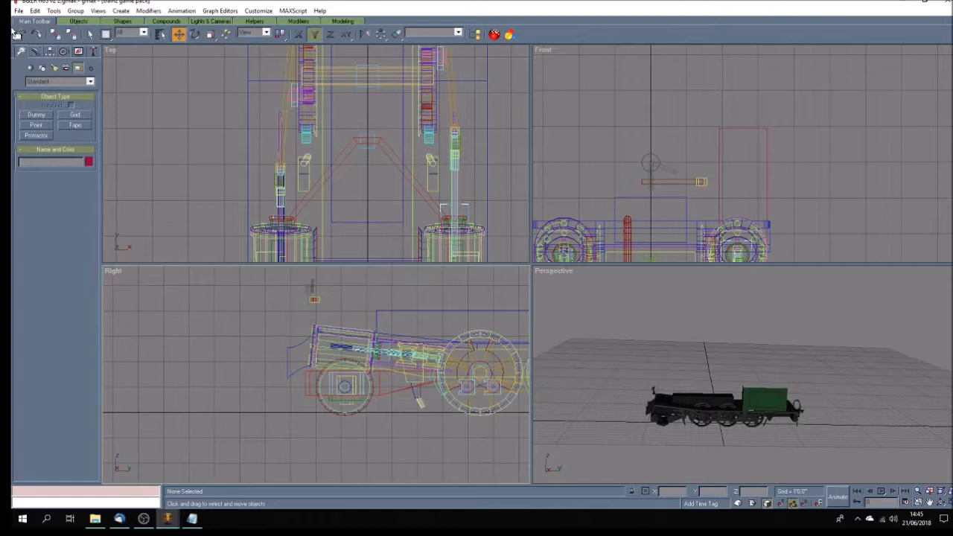
# Step: Undo the deletions of the front coupling parts and the locomotive's body
pyautogui.click(21, 34)
pyautogui.click(20, 35)
pyautogui.click(21, 34)
pyautogui.click(20, 34)
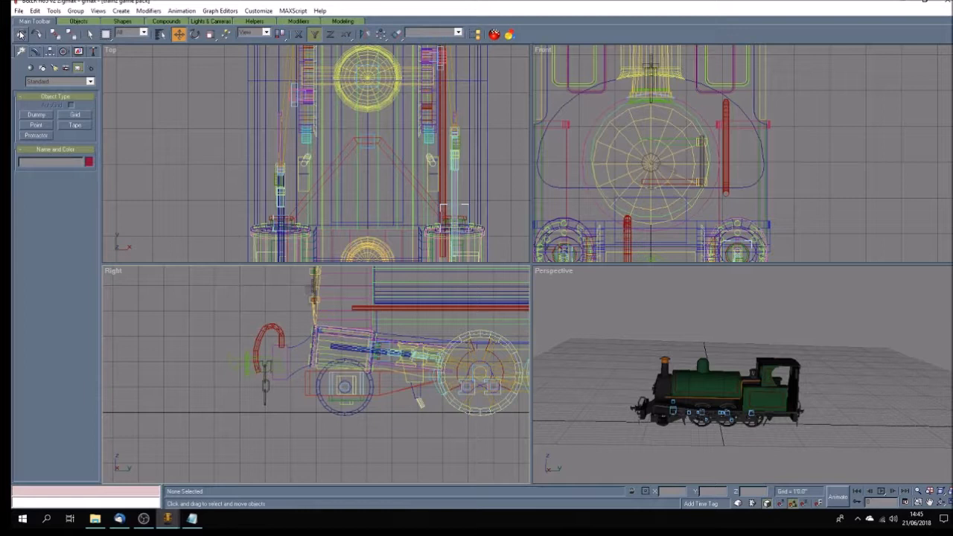
# Step: Create a point helper with centre marker, axis tripod and constant screen size beside the locomotive in the top view, naming it a.bog0
pyautogui.click(371, 143)
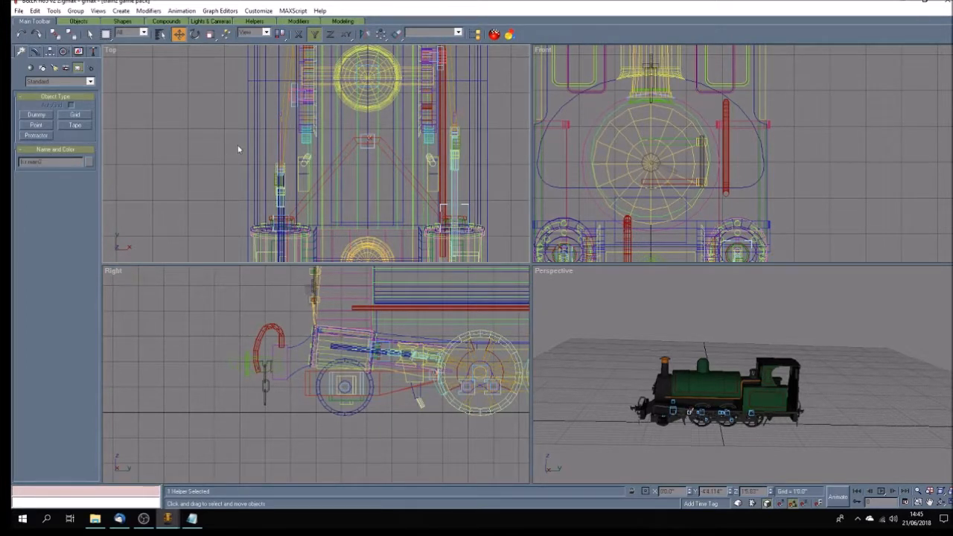
pyautogui.click(36, 124)
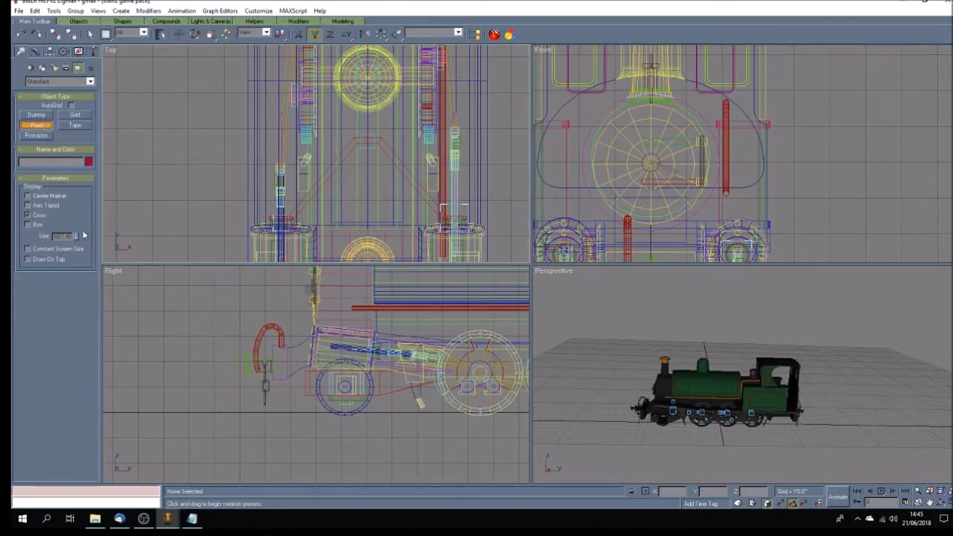
pyautogui.click(28, 205)
pyautogui.click(27, 195)
pyautogui.click(28, 249)
pyautogui.click(427, 409)
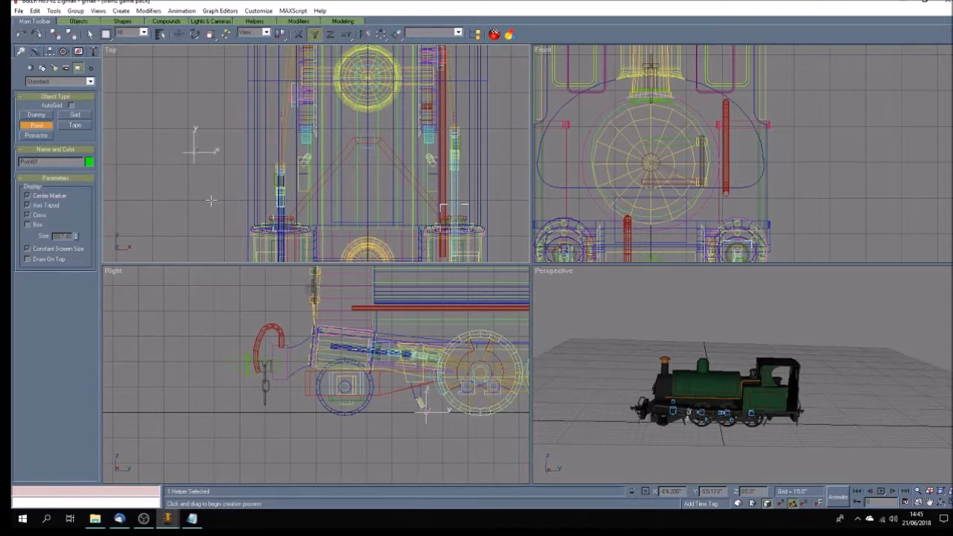
pyautogui.moveTo(41, 161); pyautogui.dragTo(13, 155)
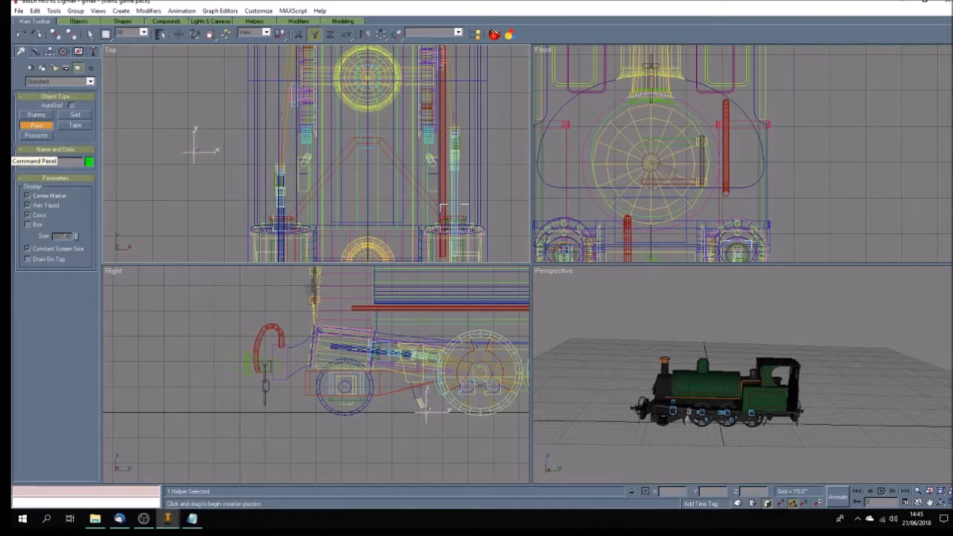
pyautogui.write('a.bog0')
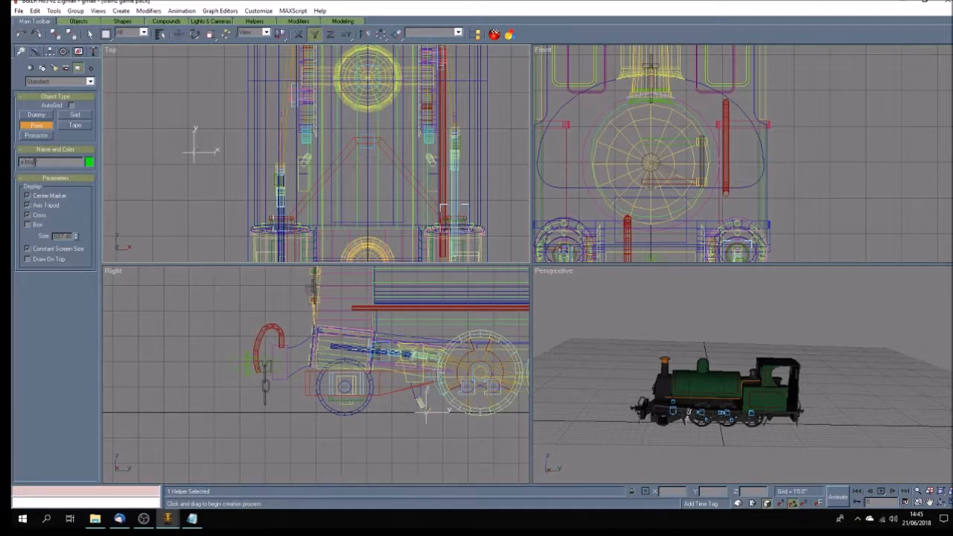
# Step: Align the a.bog0 point centre to centre with Circle03 in X position only, and clear the selection
pyautogui.click(397, 34)
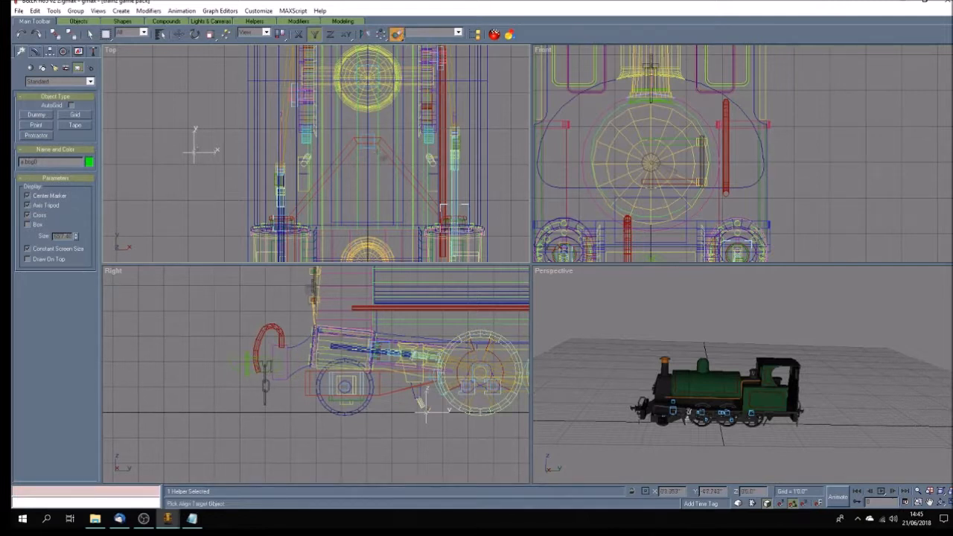
pyautogui.click(370, 149)
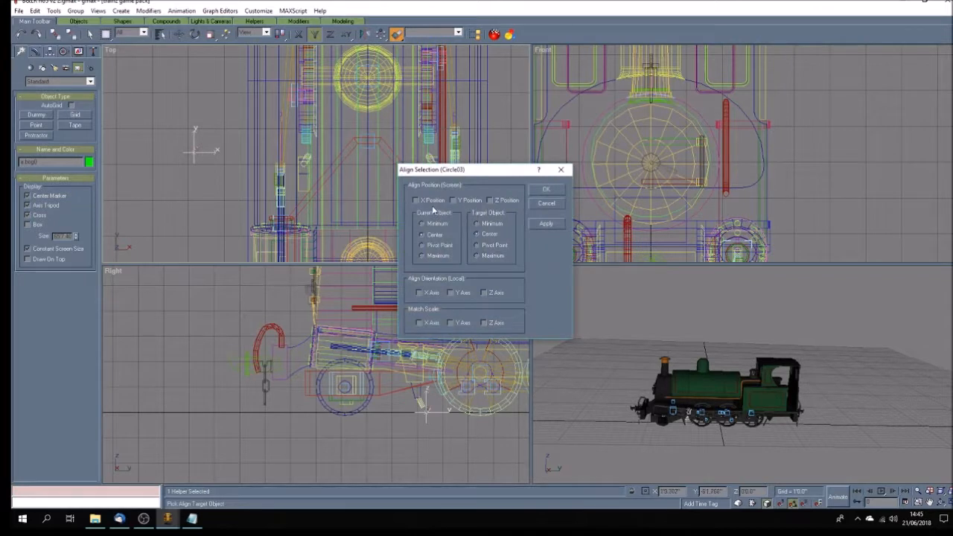
pyautogui.click(471, 201)
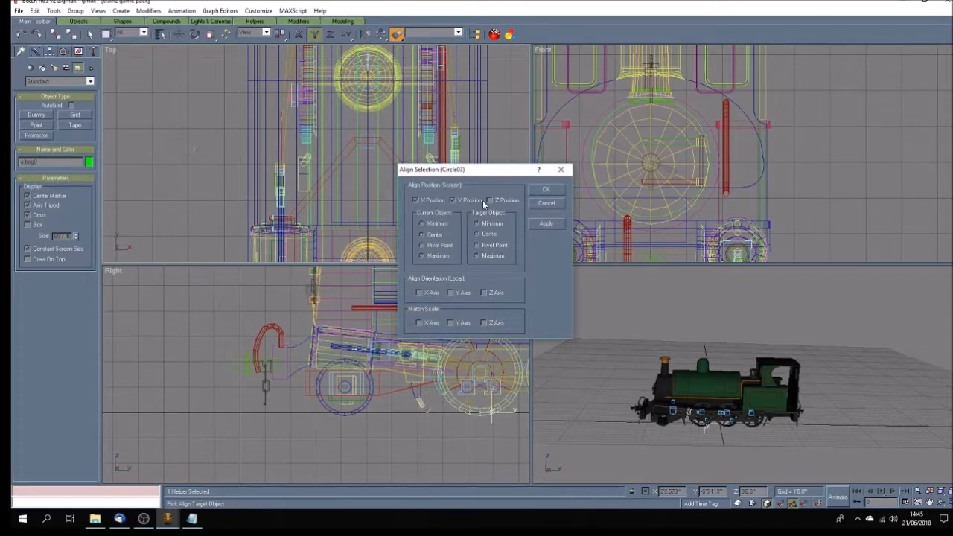
pyautogui.click(468, 203)
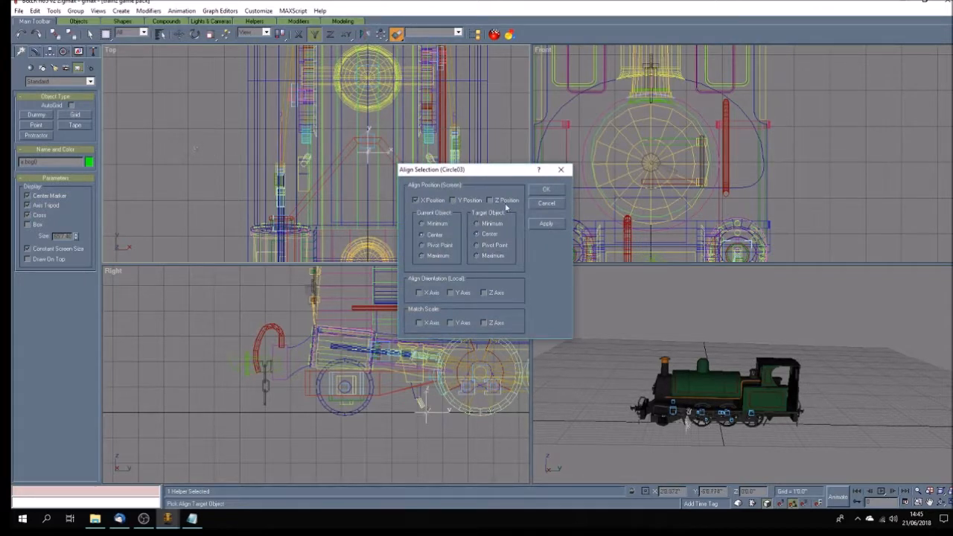
pyautogui.click(546, 190)
pyautogui.click(222, 155)
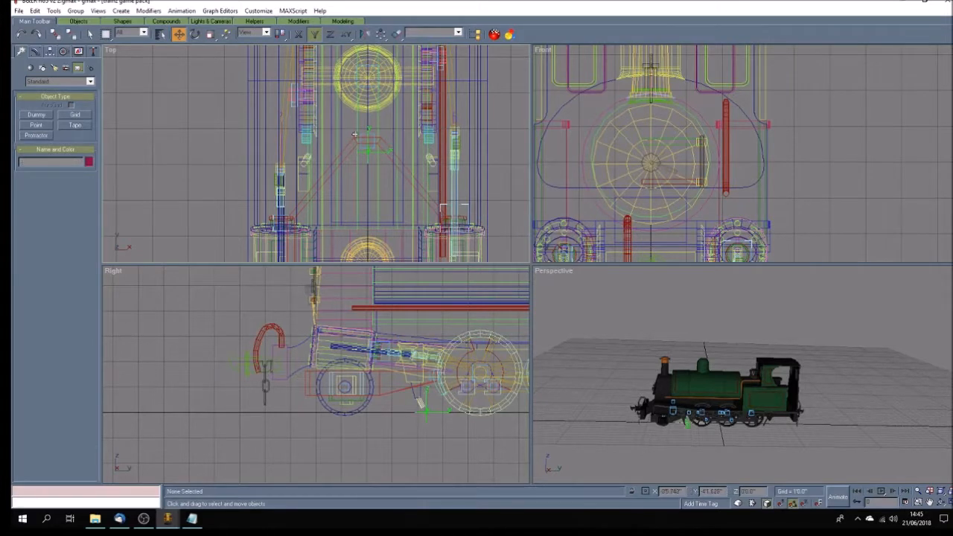
# Step: Align the a.bog0 point centre to centre with b.r.main2 in X, Y and Z position, and clear the selection
pyautogui.scroll(4, 334, 137)
pyautogui.click(344, 181)
pyautogui.click(396, 33)
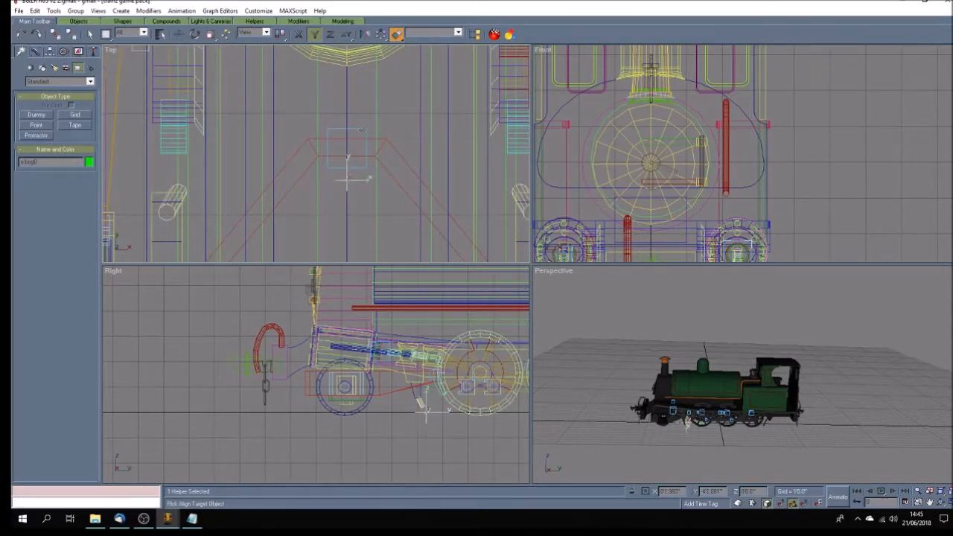
pyautogui.click(366, 132)
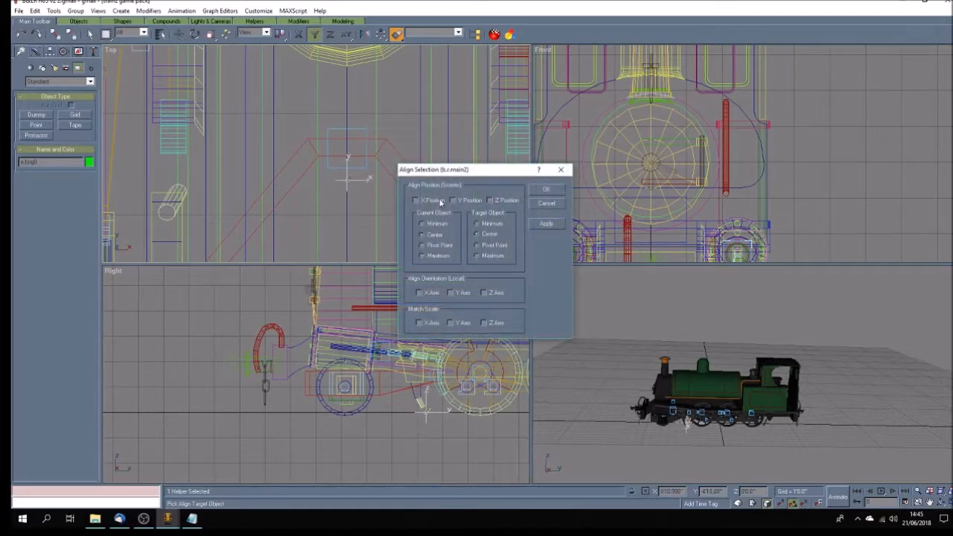
pyautogui.click(470, 199)
pyautogui.click(510, 200)
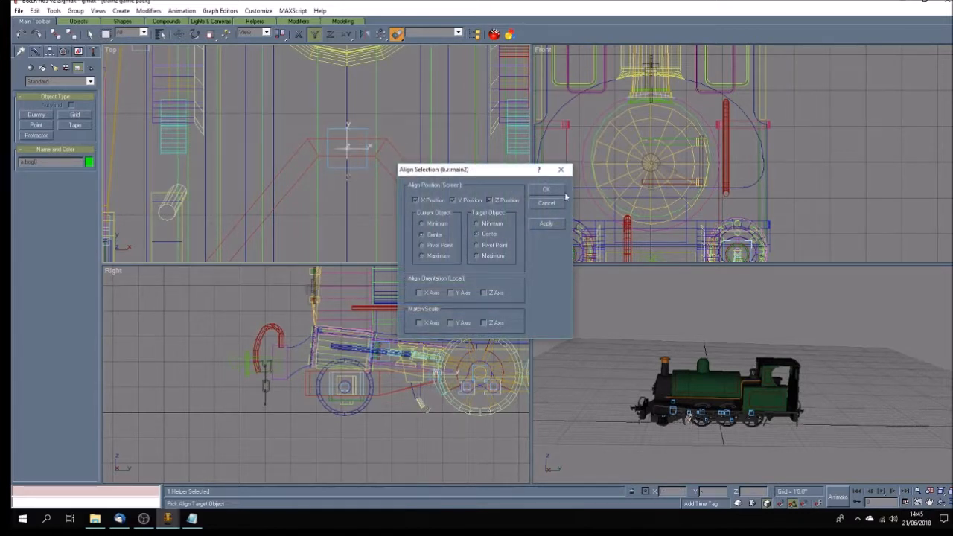
pyautogui.click(547, 190)
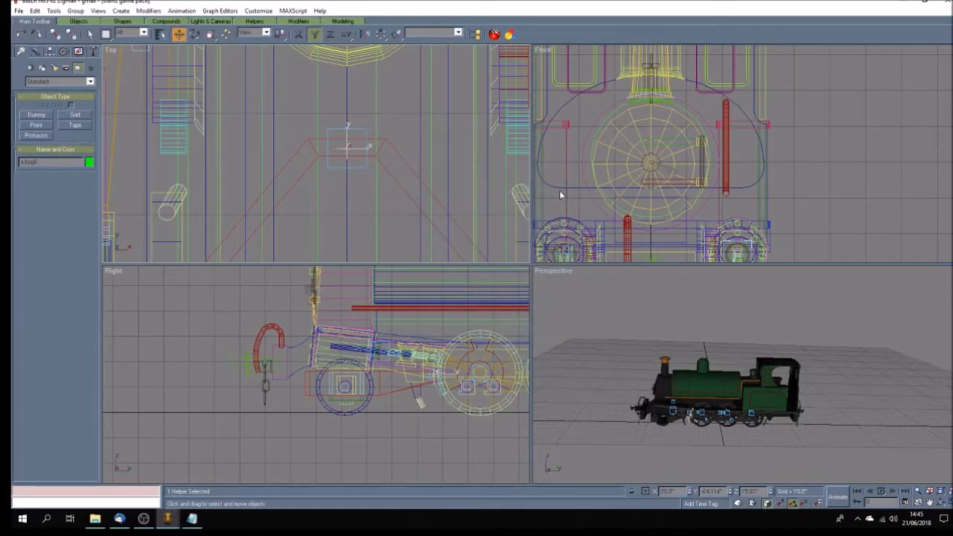
pyautogui.click(603, 406)
pyautogui.click(360, 203)
pyautogui.scroll(-3, 353, 193)
pyautogui.scroll(-5, 354, 192)
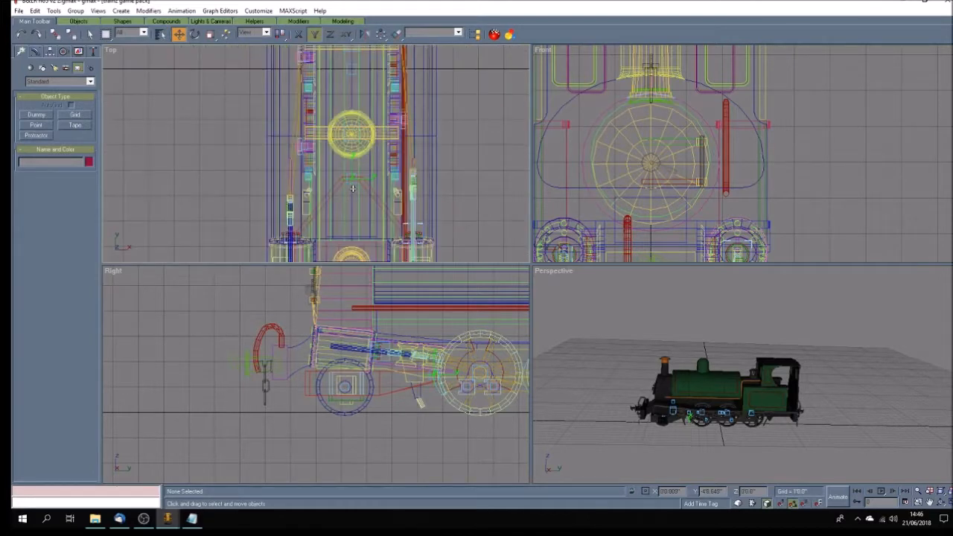
pyautogui.scroll(4, 353, 189)
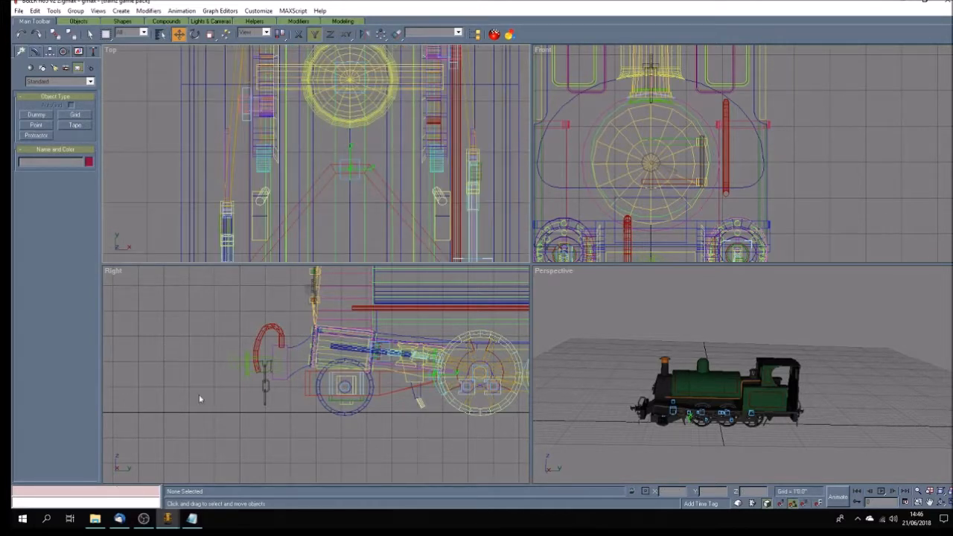
# Step: Switch to the TS12 class 1 loco lydia file, examine where a.bog0 sits in the top view, and return to the B&LR no5 model
pyautogui.moveTo(168, 519)
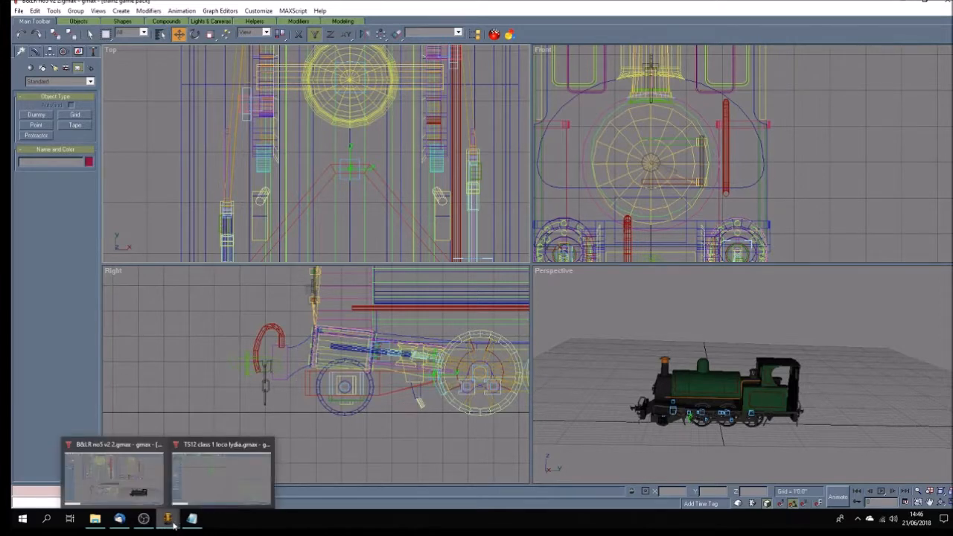
pyautogui.click(192, 452)
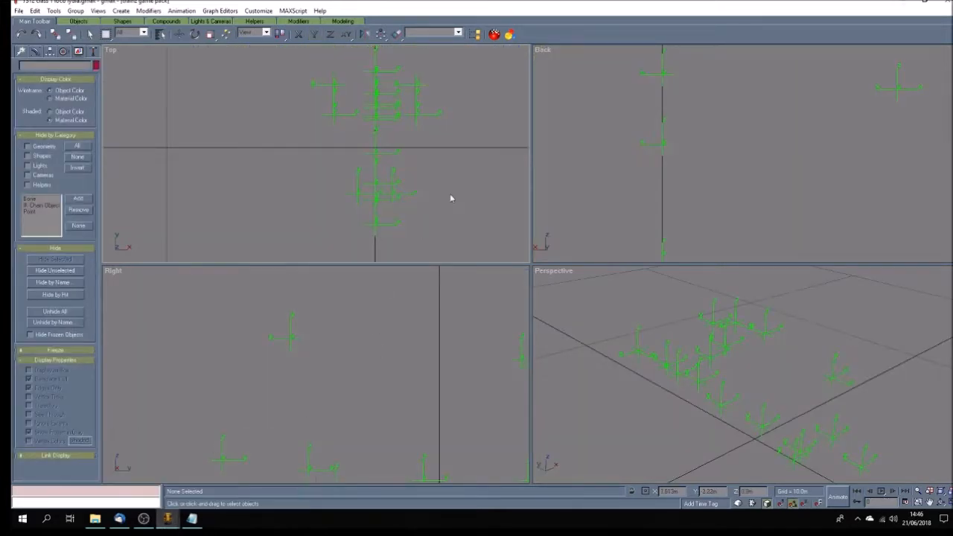
pyautogui.click(940, 502)
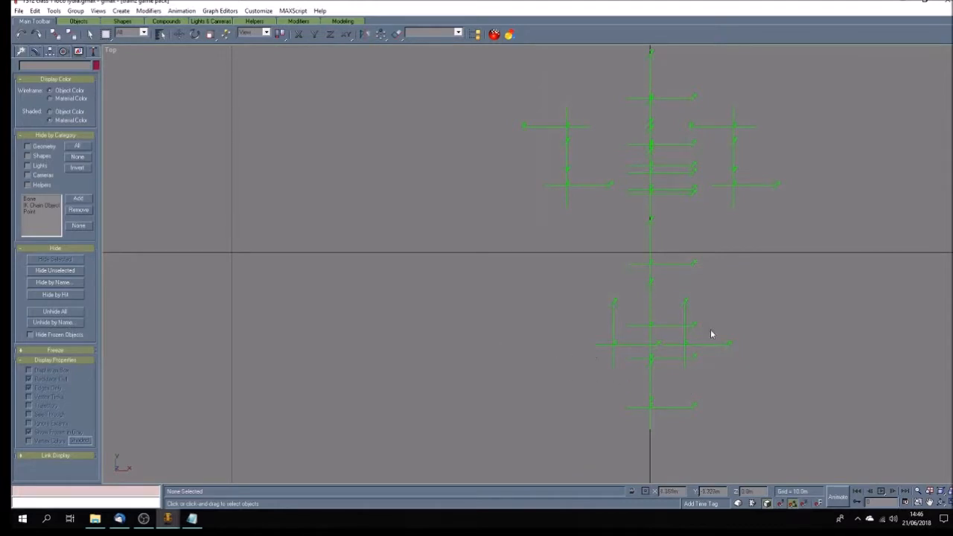
pyautogui.click(161, 34)
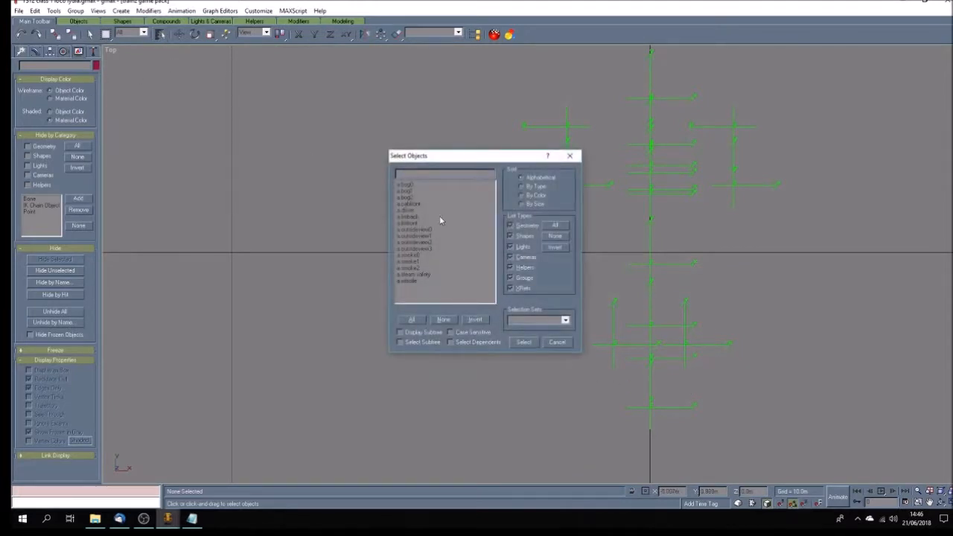
pyautogui.click(412, 186)
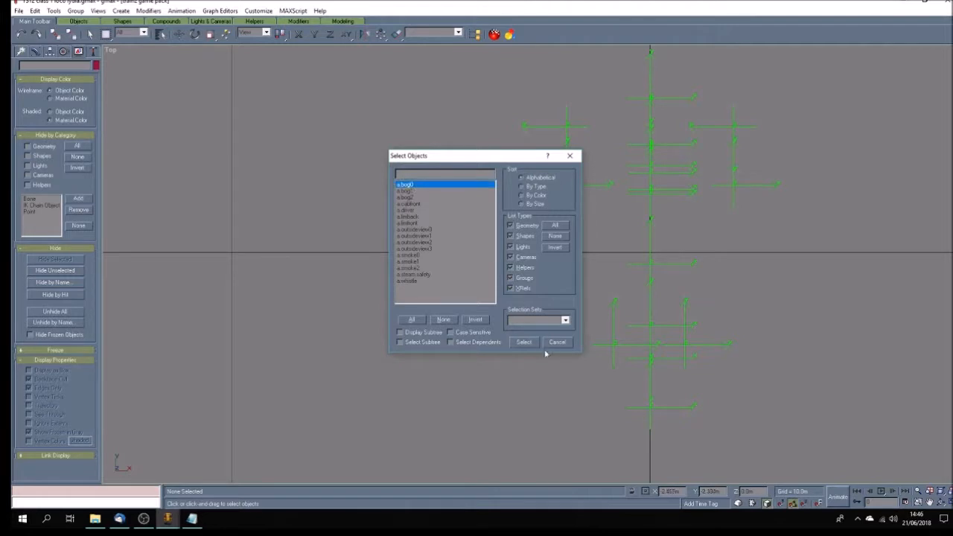
pyautogui.click(524, 341)
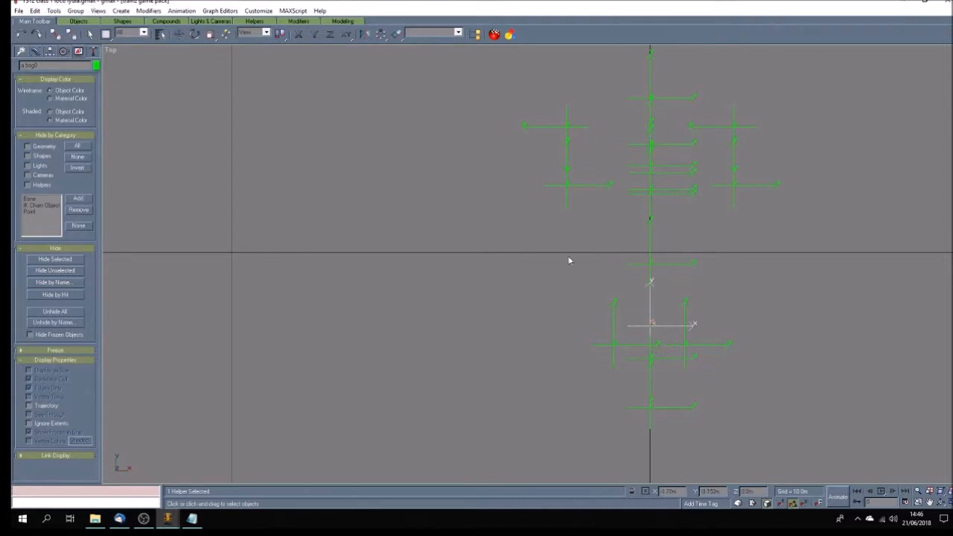
pyautogui.click(546, 289)
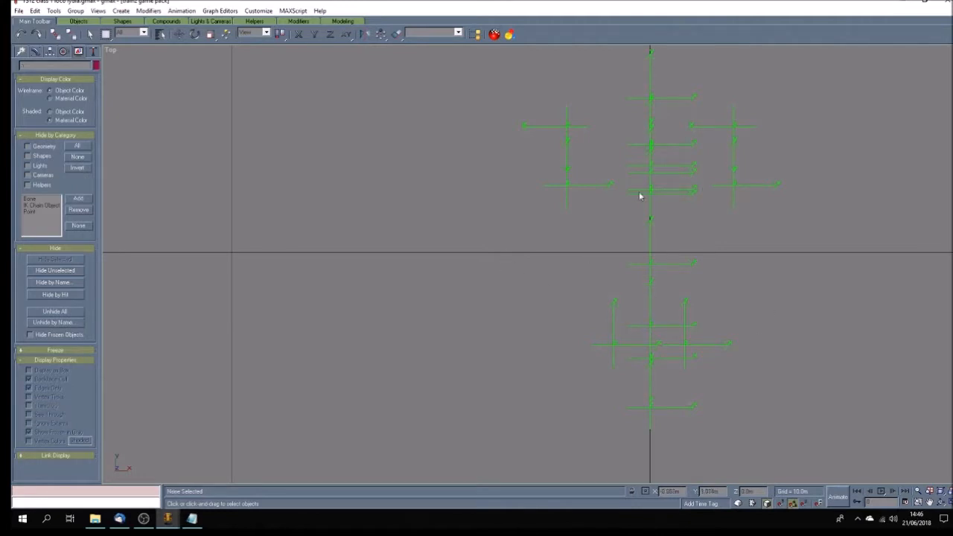
pyautogui.click(906, 5)
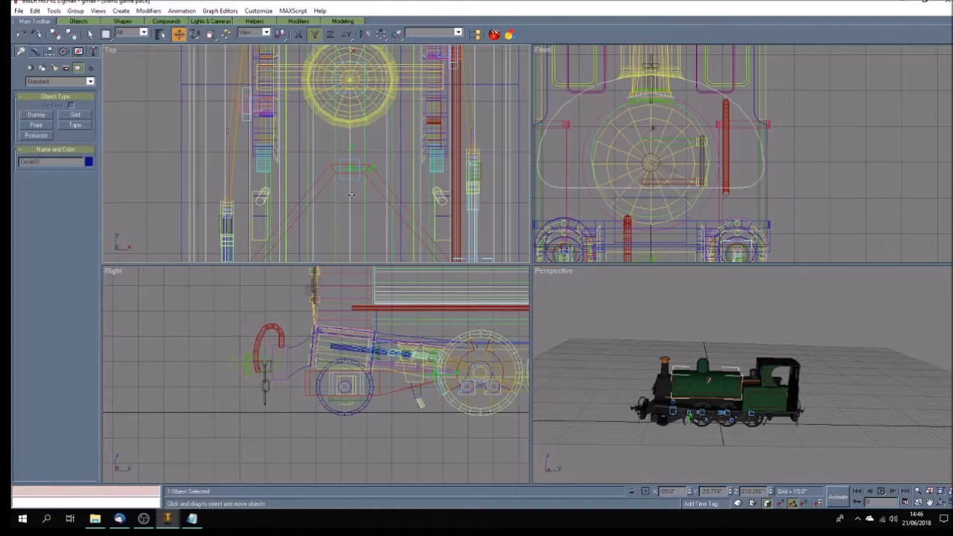
# Step: Create a point helper near b.r.main in the top view and name it a.bog1
pyautogui.scroll(-4, 370, 177)
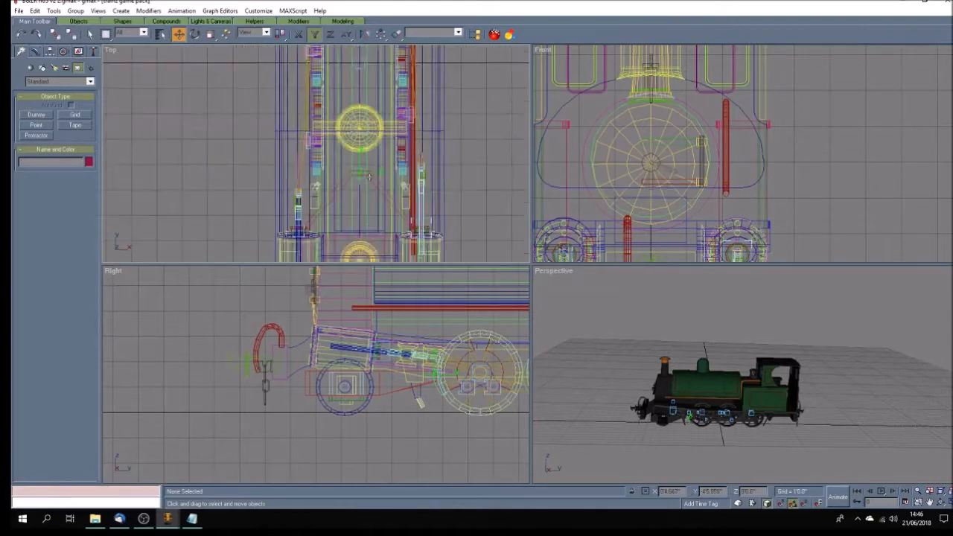
pyautogui.scroll(3, 366, 114)
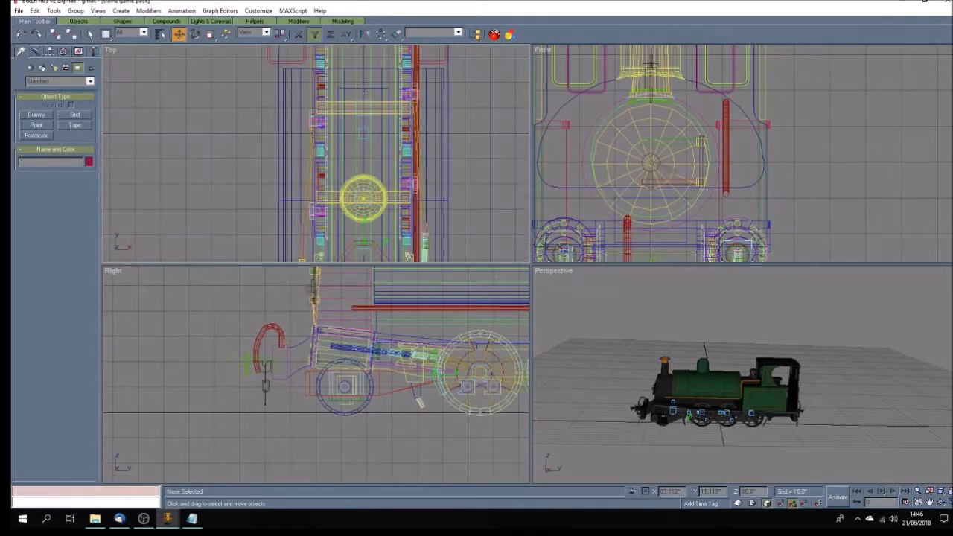
pyautogui.click(364, 134)
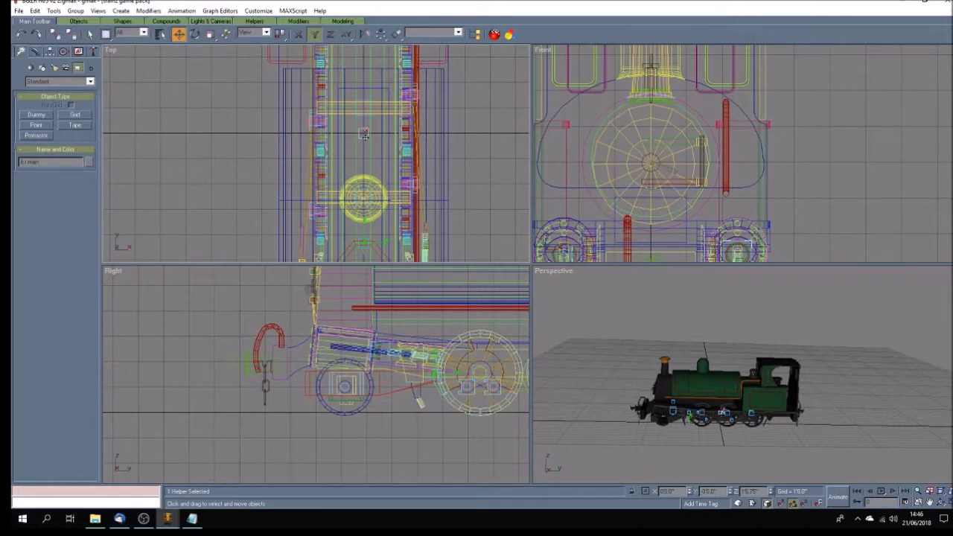
pyautogui.scroll(5, 252, 128)
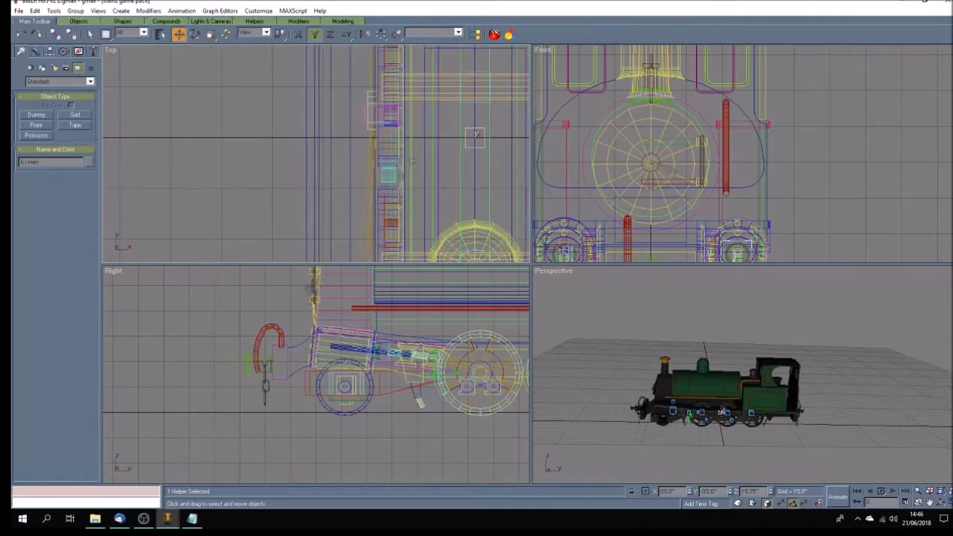
pyautogui.click(387, 174)
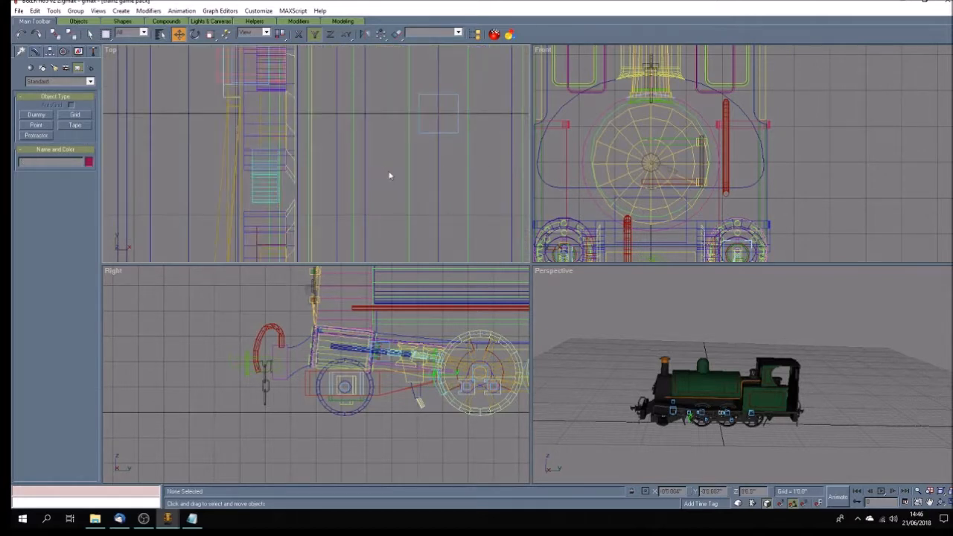
pyautogui.click(35, 125)
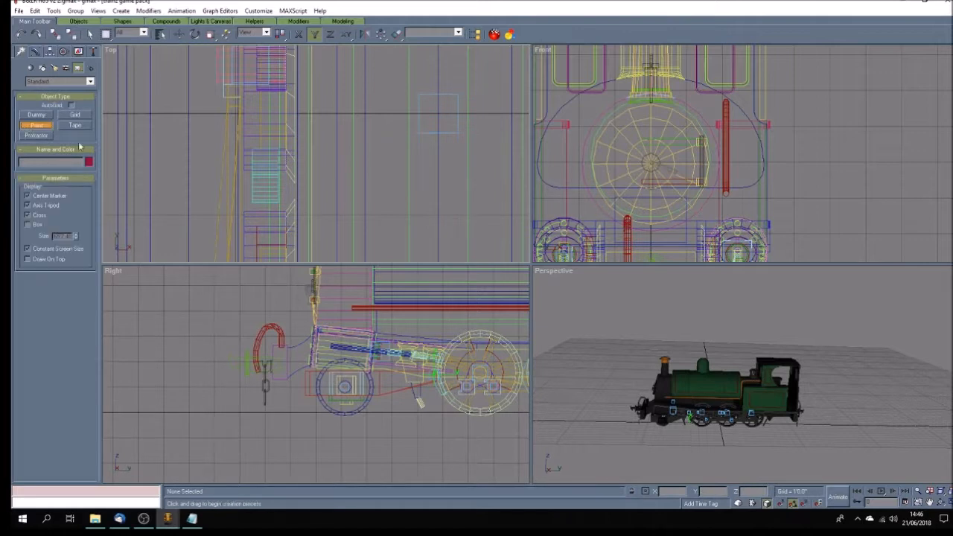
pyautogui.click(380, 191)
pyautogui.click(56, 162)
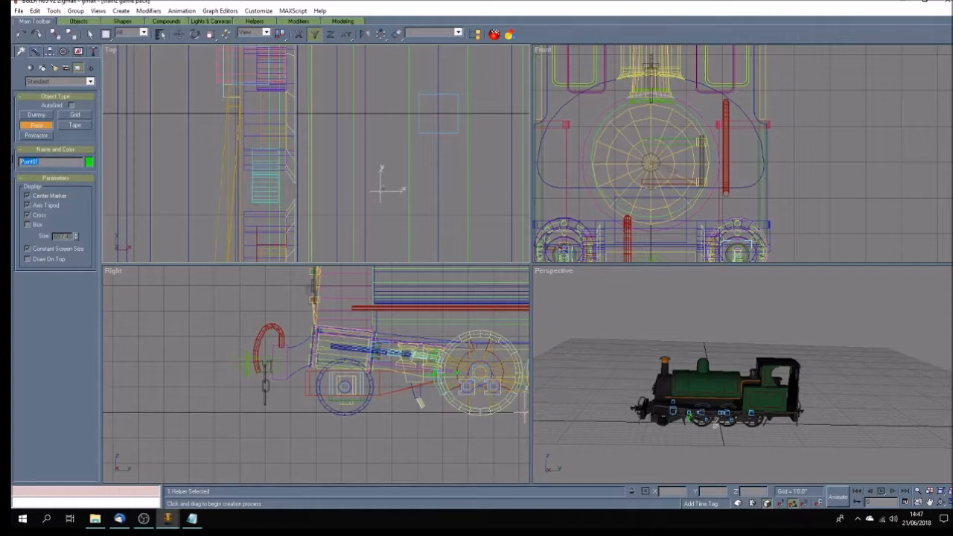
pyautogui.write('A')
# Step: Align the a.bog1 point centre to centre with b.r.main in X, Y and Z position, and clear the selection
pyautogui.hotkey('alt', 'a')
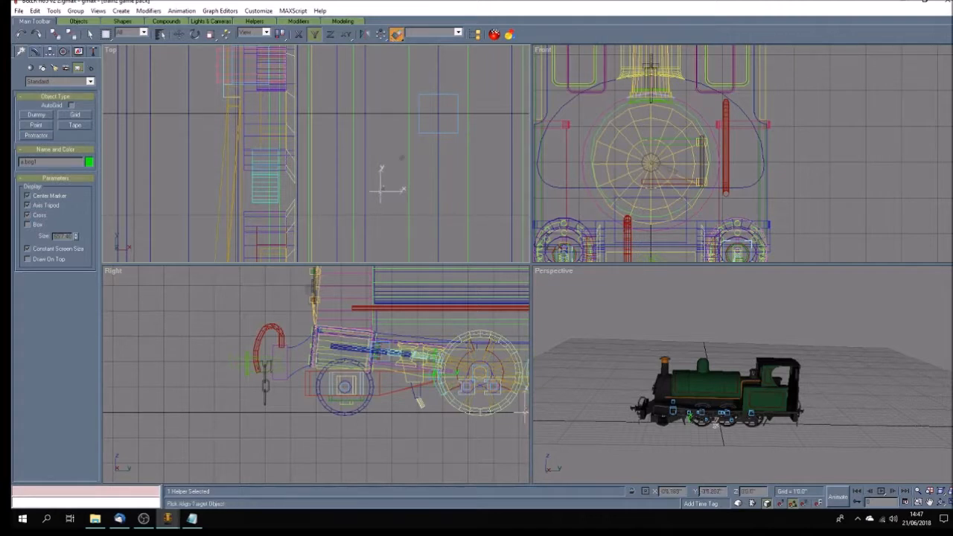
pyautogui.click(428, 132)
pyautogui.click(435, 200)
pyautogui.click(471, 200)
pyautogui.click(506, 200)
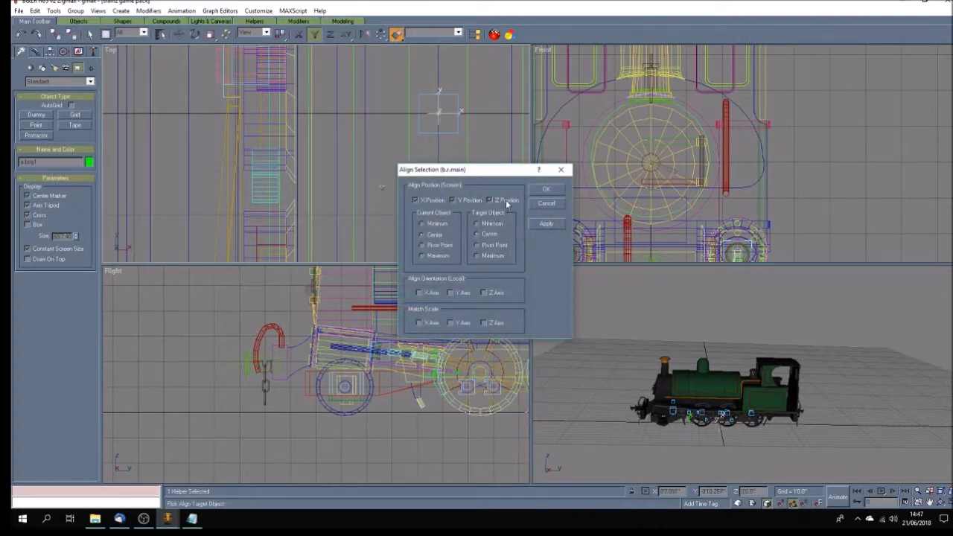
pyautogui.click(546, 191)
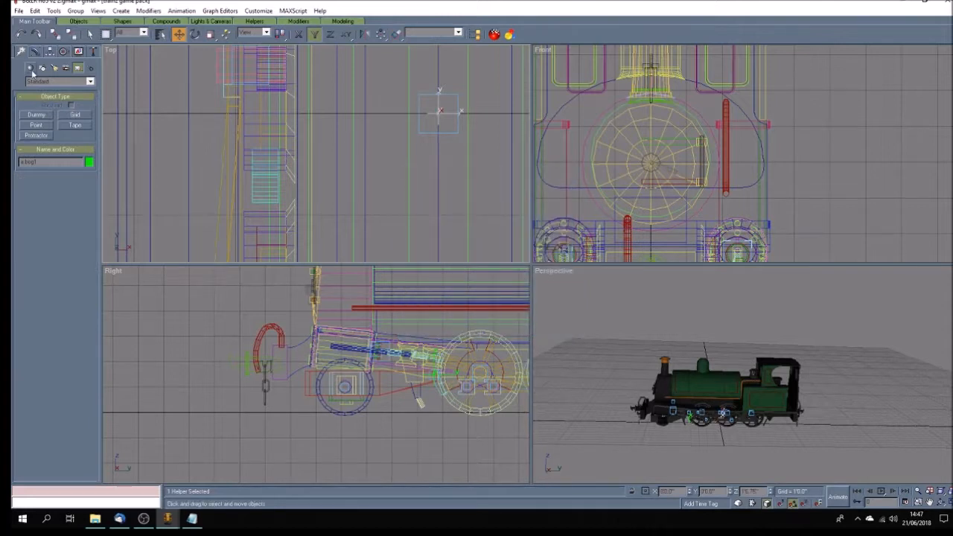
pyautogui.click(606, 411)
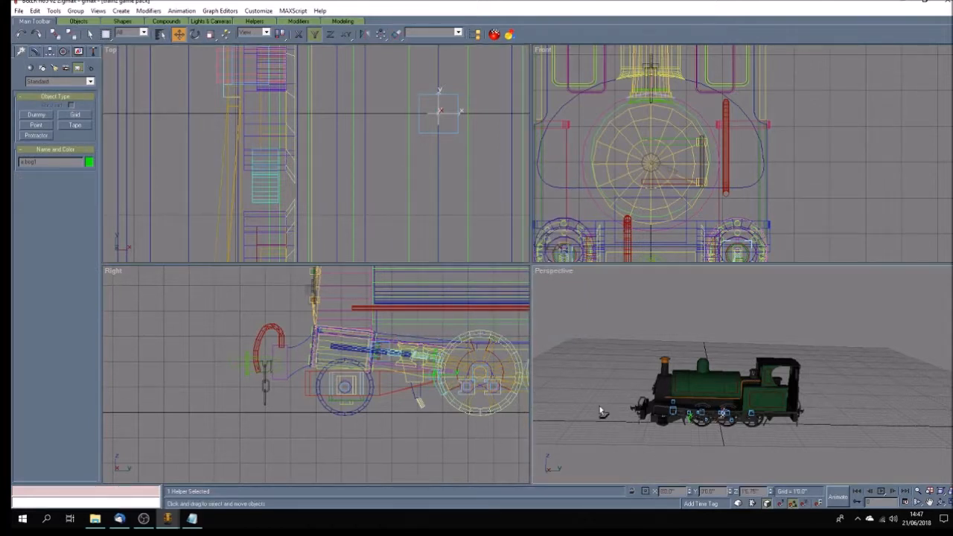
# Step: Save the scene under its current name and again as B&LR no5 v2 1.gmax, replacing the existing file
pyautogui.click(19, 11)
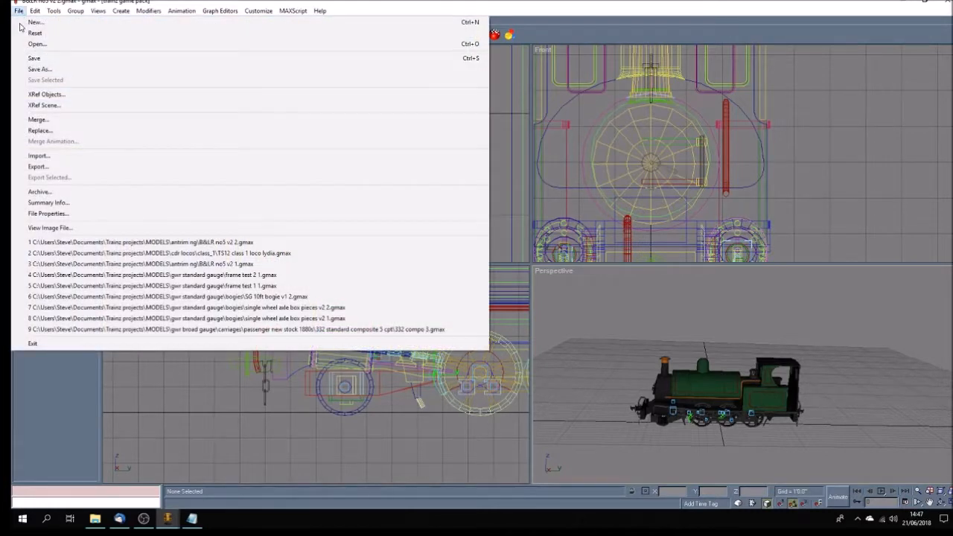
pyautogui.click(35, 60)
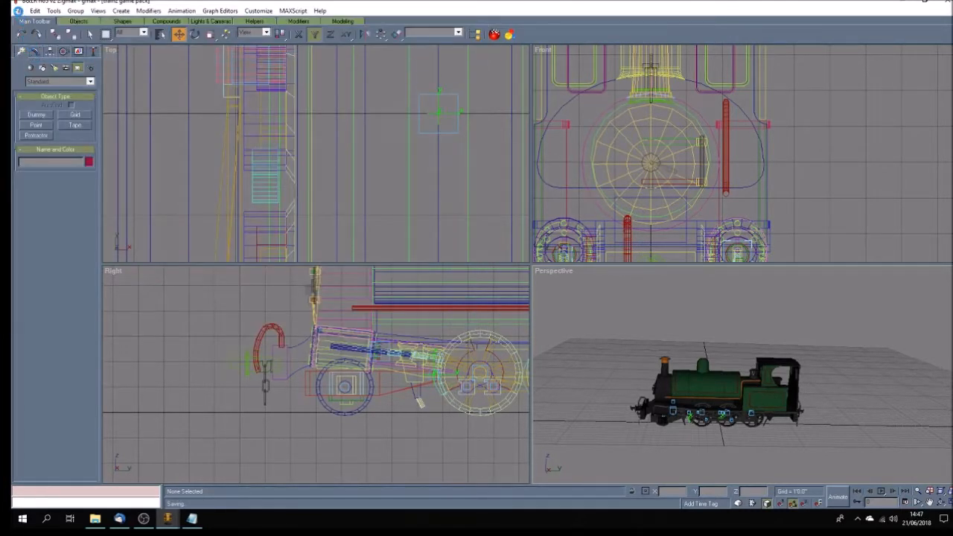
pyautogui.click(18, 11)
pyautogui.click(38, 67)
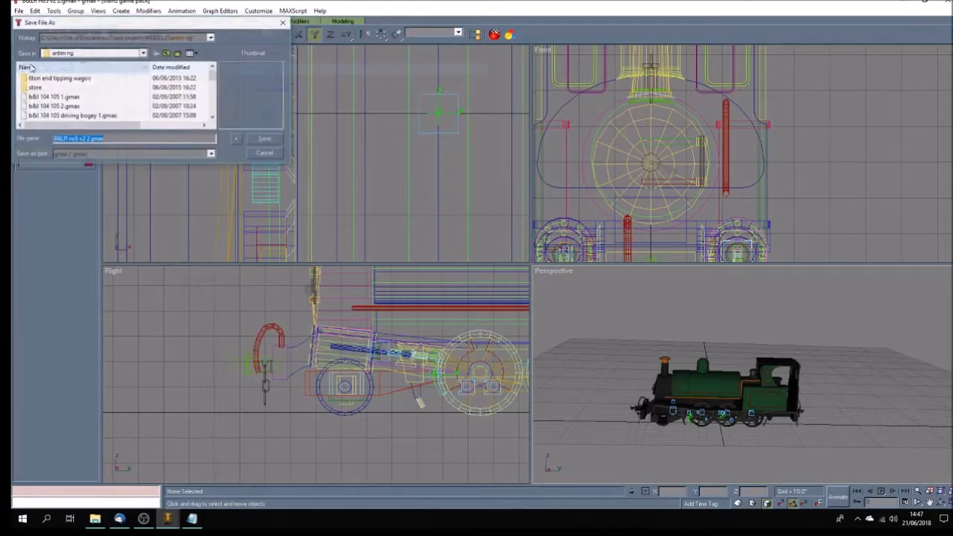
pyautogui.scroll(-5, 171, 86)
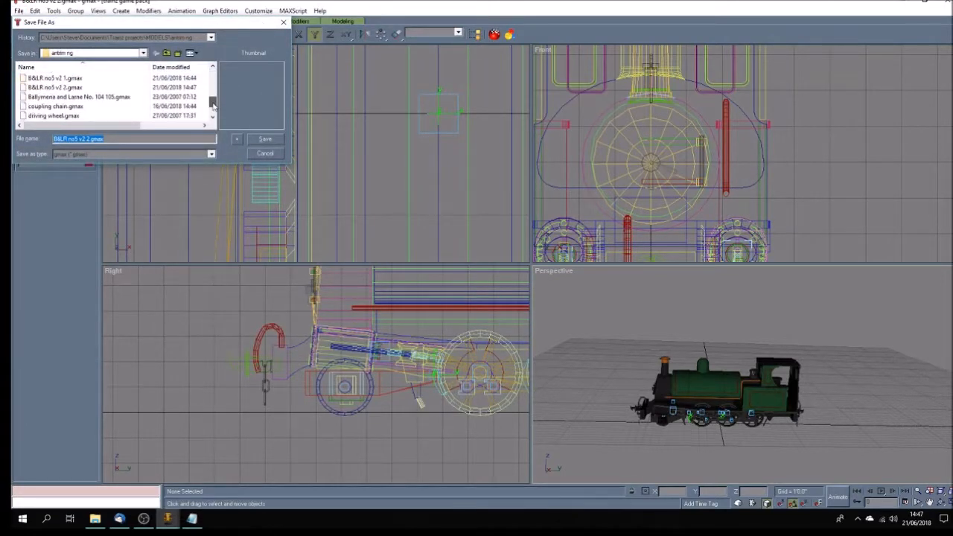
pyautogui.click(71, 78)
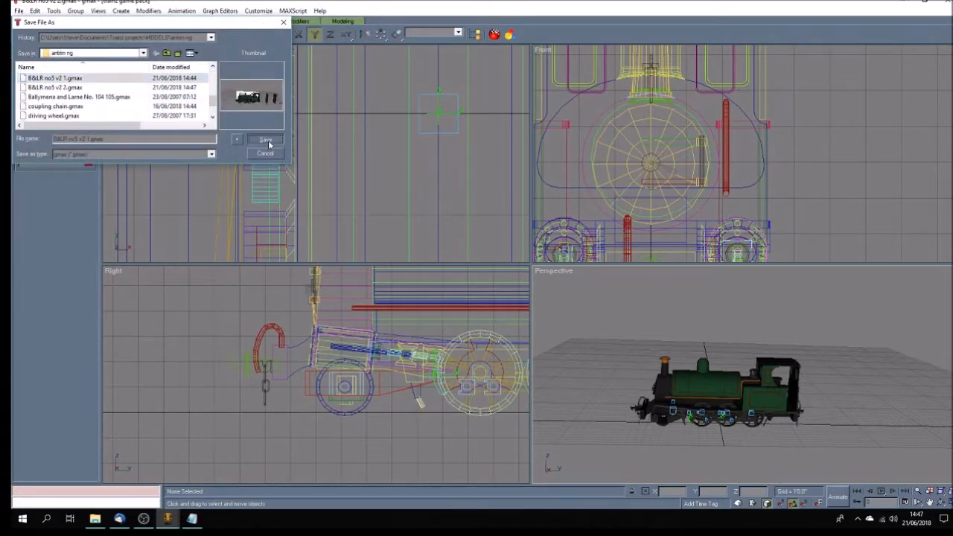
pyautogui.click(265, 139)
pyautogui.click(517, 290)
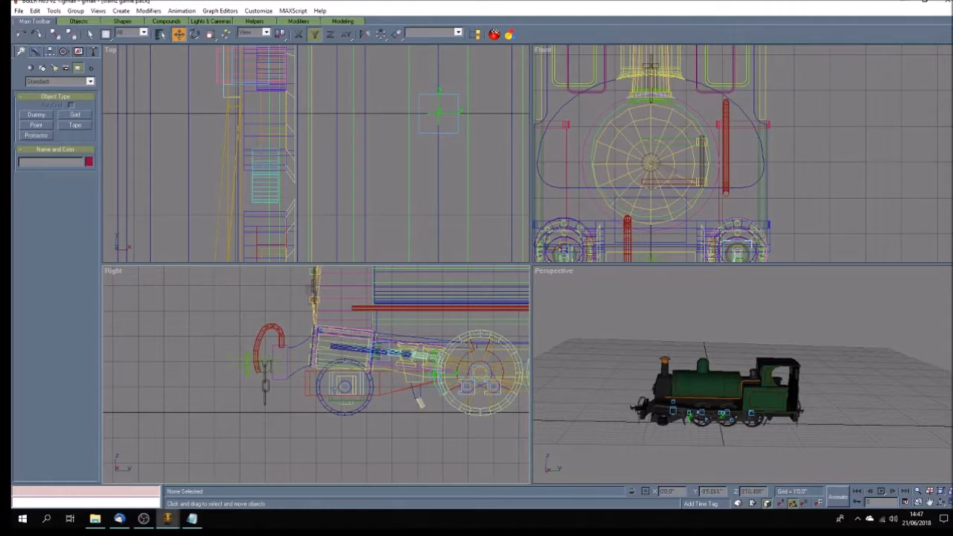
# Step: Delete the locomotive's boiler, chimney, dome and cab parts above the frame in the right view
pyautogui.scroll(-5, 288, 411)
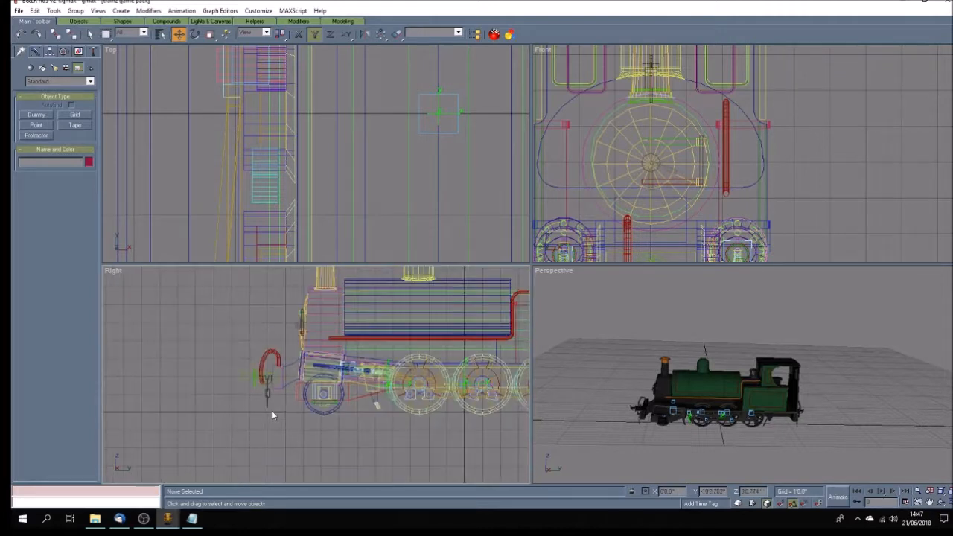
pyautogui.scroll(4, 270, 408)
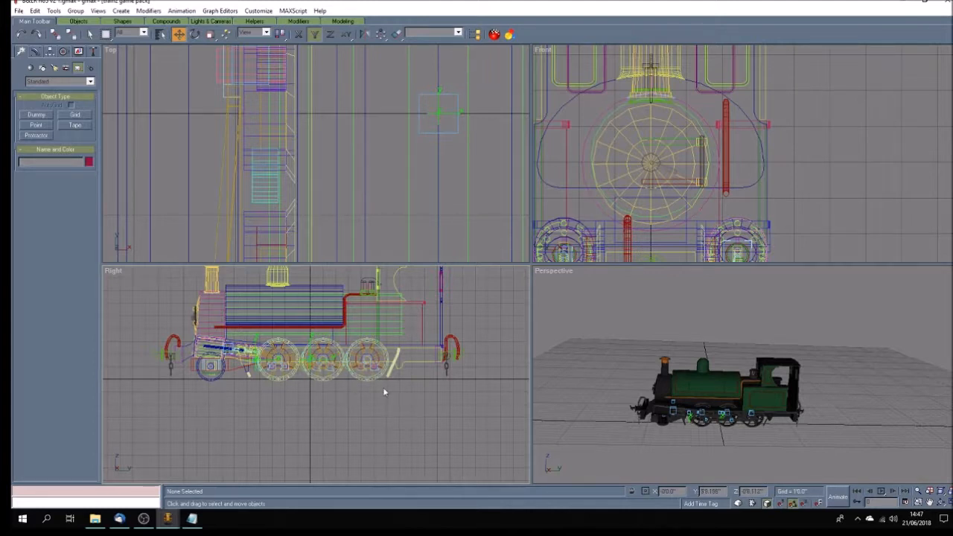
pyautogui.scroll(-4, 384, 392)
pyautogui.scroll(3, 366, 387)
pyautogui.scroll(-1, 357, 381)
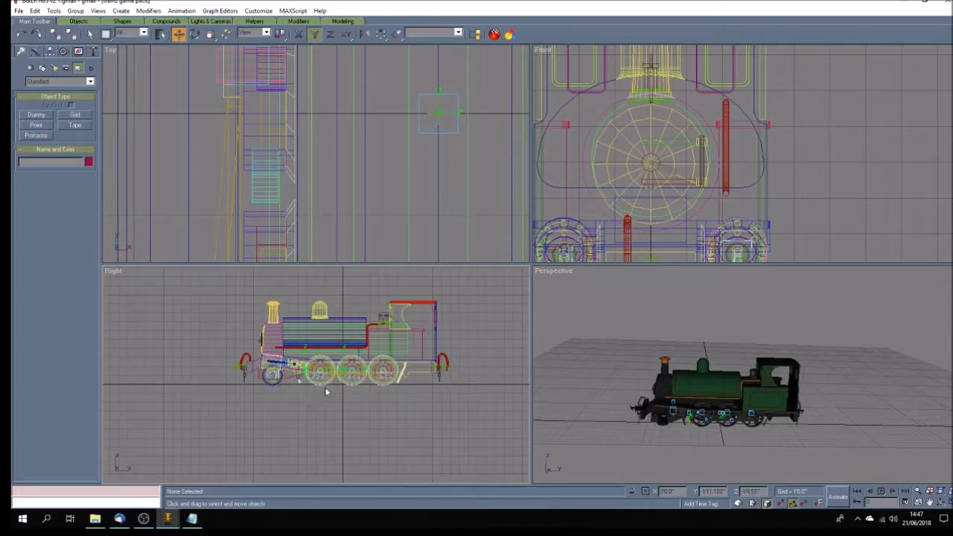
pyautogui.moveTo(238, 288); pyautogui.dragTo(458, 340)
pyautogui.press('Delete')
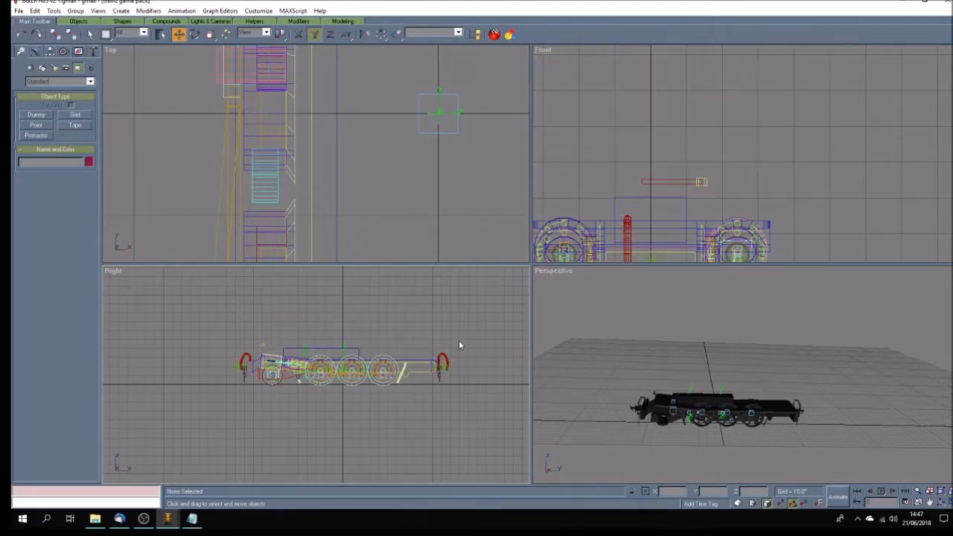
# Step: Delete the driving wheels, main frame and rear parts behind the leading bogie, including the small leftover blocks beyond its pivot
pyautogui.moveTo(479, 326); pyautogui.dragTo(328, 406)
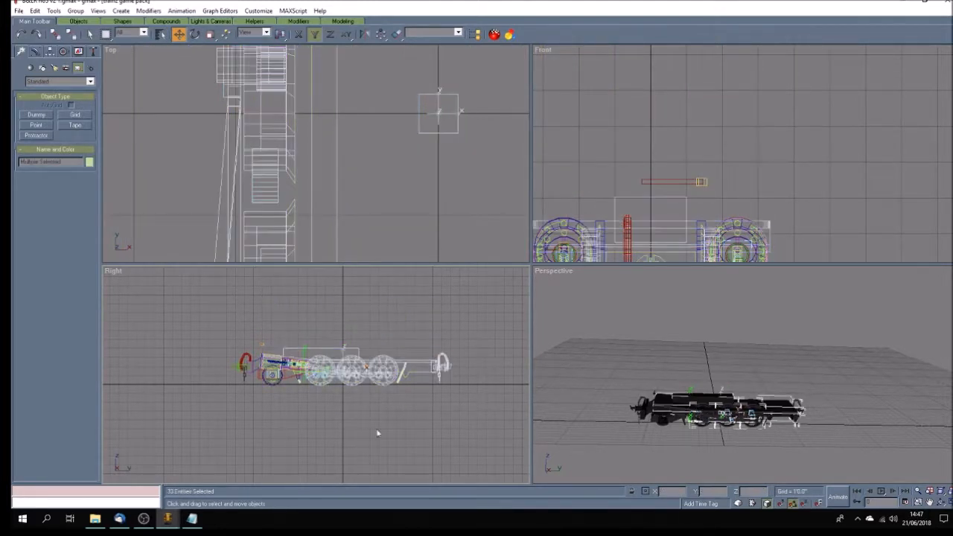
pyautogui.press('Delete')
pyautogui.scroll(3, 268, 397)
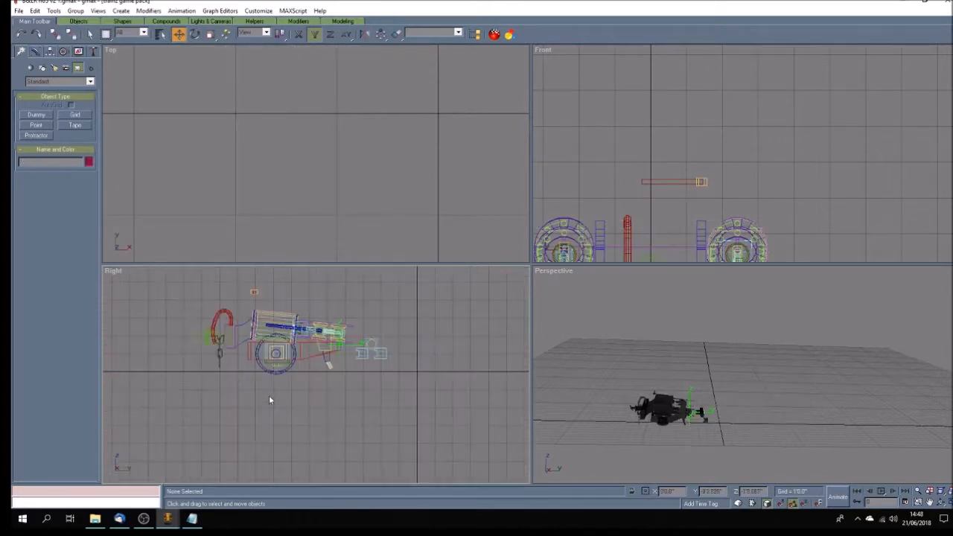
pyautogui.scroll(3, 304, 338)
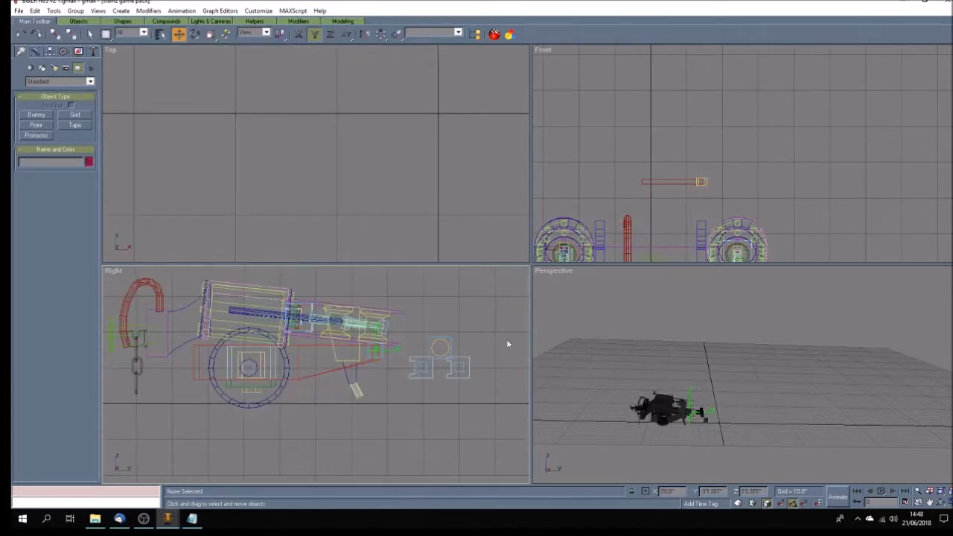
pyautogui.moveTo(489, 370); pyautogui.dragTo(415, 394)
pyautogui.press('Delete')
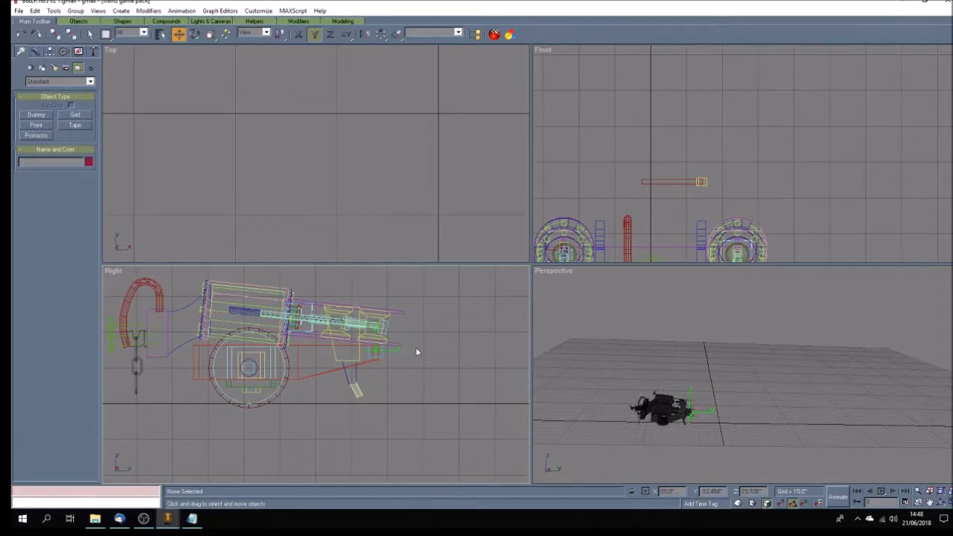
# Step: Delete the cylinder, piston rod and slide bar parts above the bogie in the right view
pyautogui.moveTo(194, 273); pyautogui.dragTo(340, 325)
pyautogui.press('Delete')
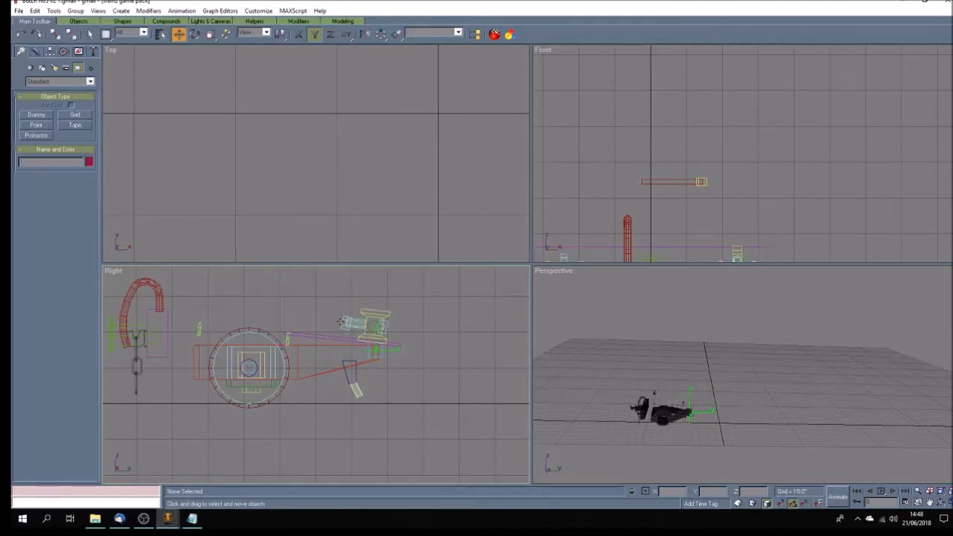
pyautogui.click(387, 328)
pyautogui.press('Delete')
# Step: Delete the point helper at the bogie frame's pivot end and the slanted bar above the frame
pyautogui.scroll(5, 401, 362)
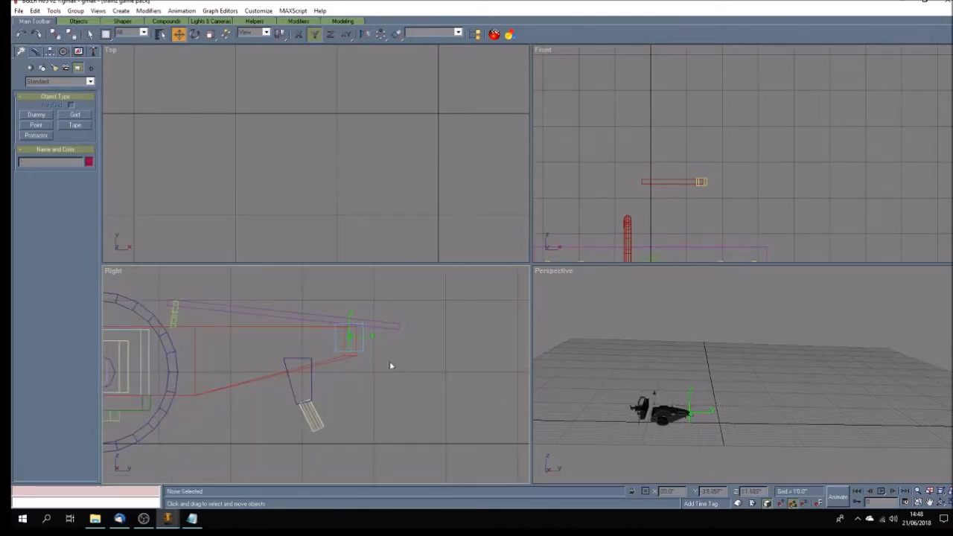
pyautogui.click(369, 336)
pyautogui.click(393, 367)
pyautogui.moveTo(186, 310); pyautogui.dragTo(171, 321)
pyautogui.press('Delete')
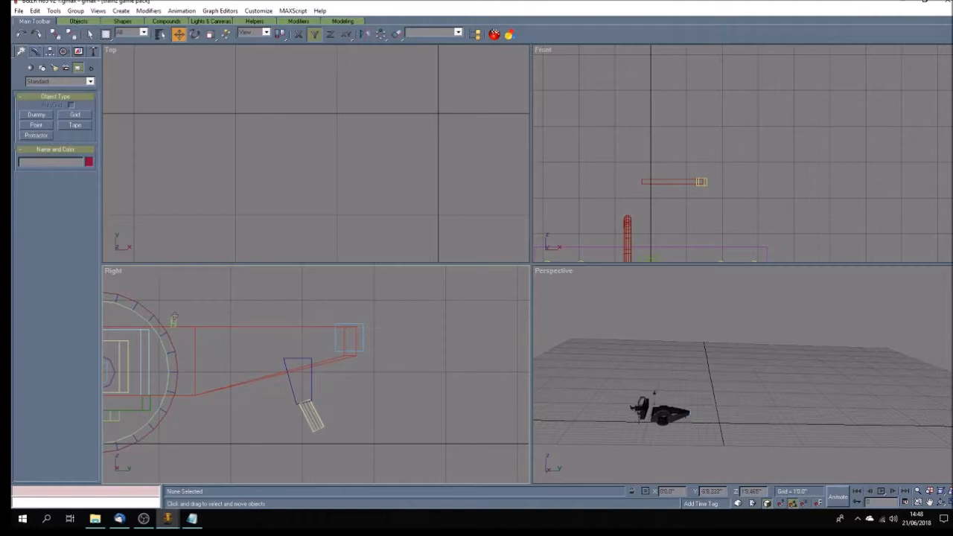
pyautogui.moveTo(327, 363); pyautogui.dragTo(330, 416)
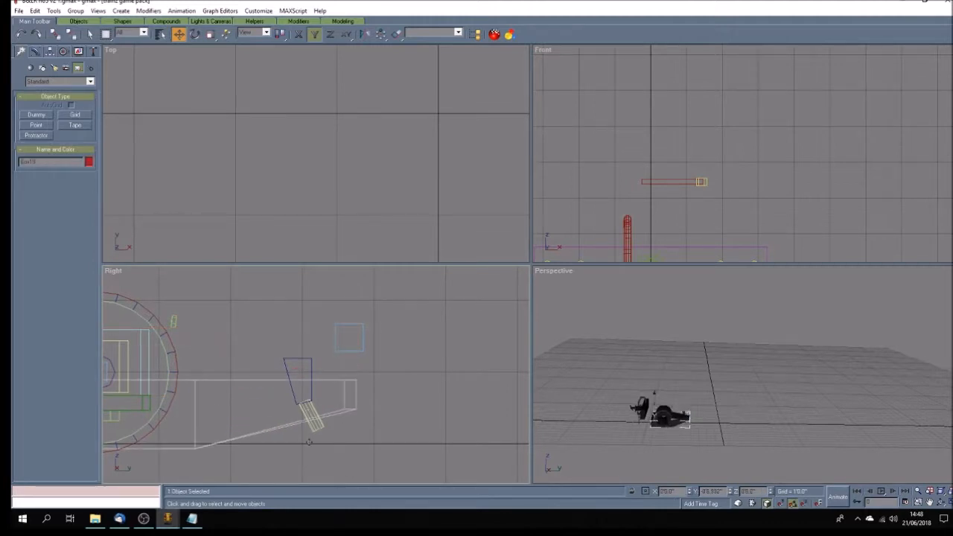
pyautogui.click(21, 33)
pyautogui.click(388, 408)
# Step: Delete the small bracket above the frame beside the wheel and the tapered pipe with its angled end below the frame
pyautogui.moveTo(191, 280); pyautogui.dragTo(174, 322)
pyautogui.press('Delete')
pyautogui.moveTo(374, 393); pyautogui.dragTo(353, 442)
pyautogui.click(359, 436)
pyautogui.moveTo(286, 404); pyautogui.dragTo(332, 444)
pyautogui.press('Delete')
pyautogui.scroll(-2, 363, 422)
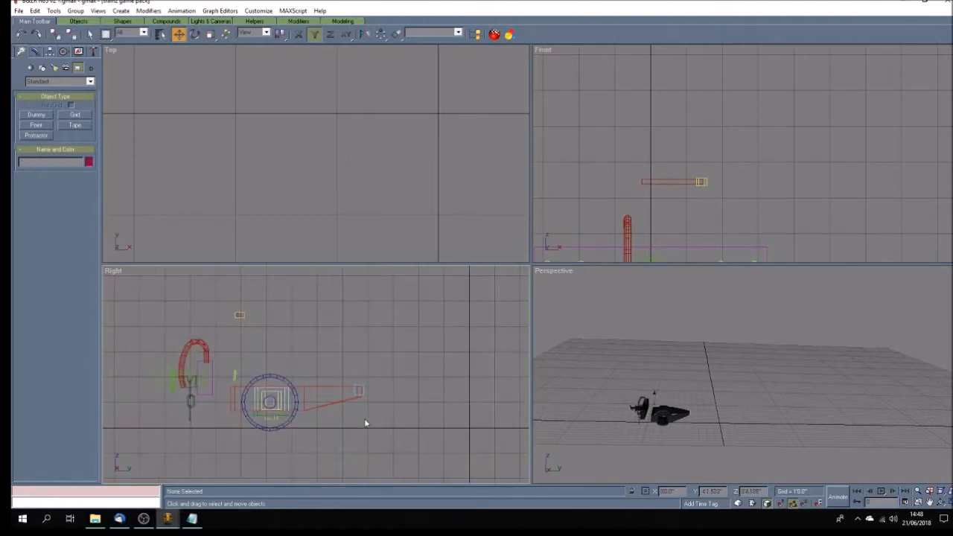
# Step: Delete the small box above the bogie and the front buffer beam with its hose, coupling hook and chain
pyautogui.scroll(2, 223, 426)
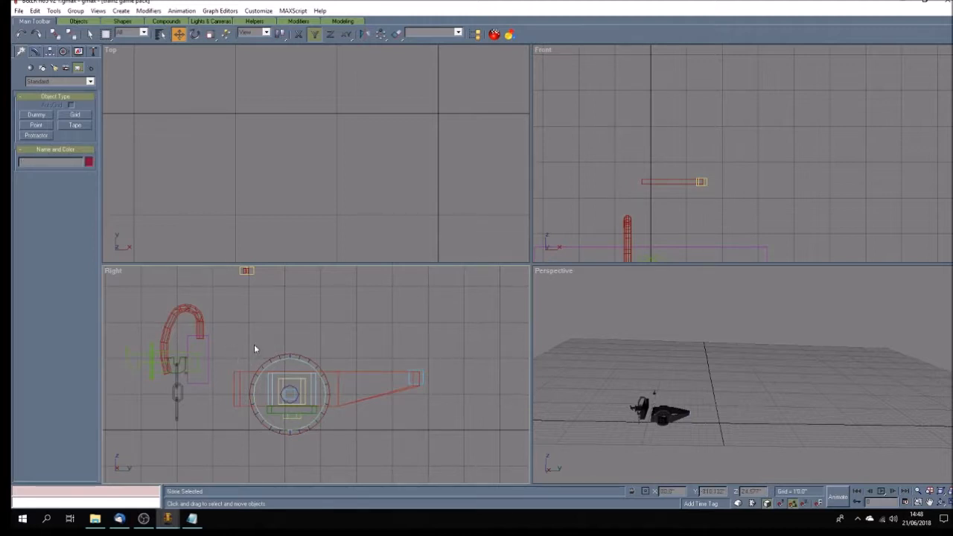
pyautogui.click(250, 271)
pyautogui.press('Delete')
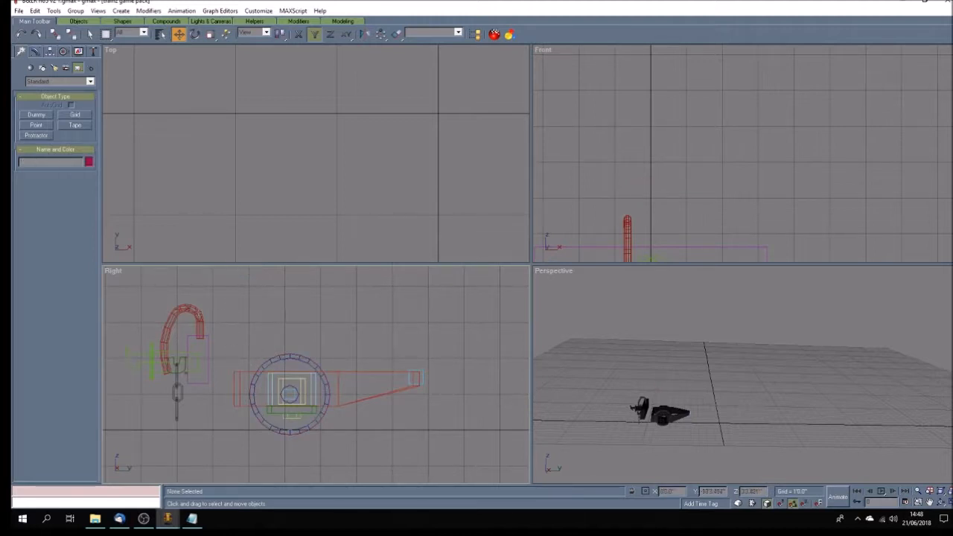
pyautogui.moveTo(126, 299); pyautogui.dragTo(208, 415)
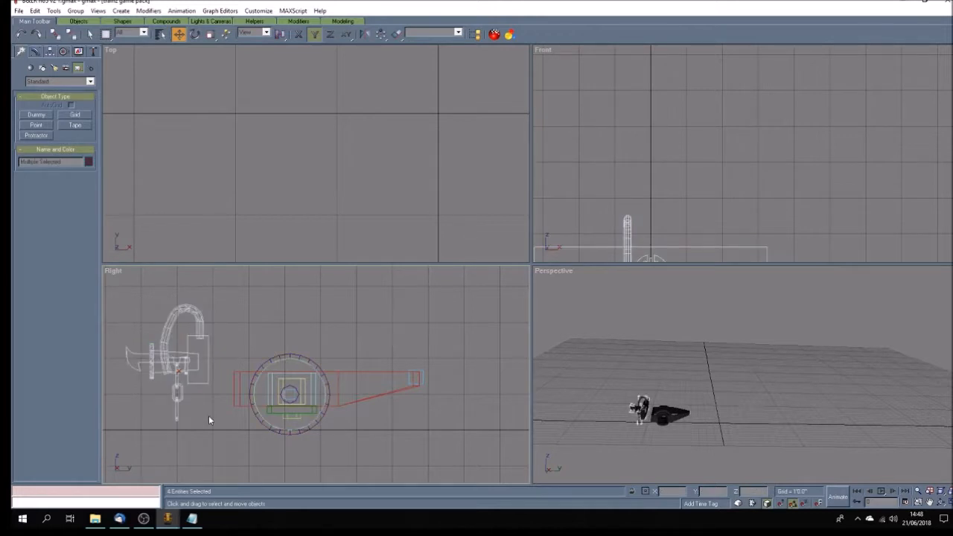
pyautogui.click(128, 302)
pyautogui.moveTo(127, 296); pyautogui.dragTo(205, 408)
pyautogui.press('Delete')
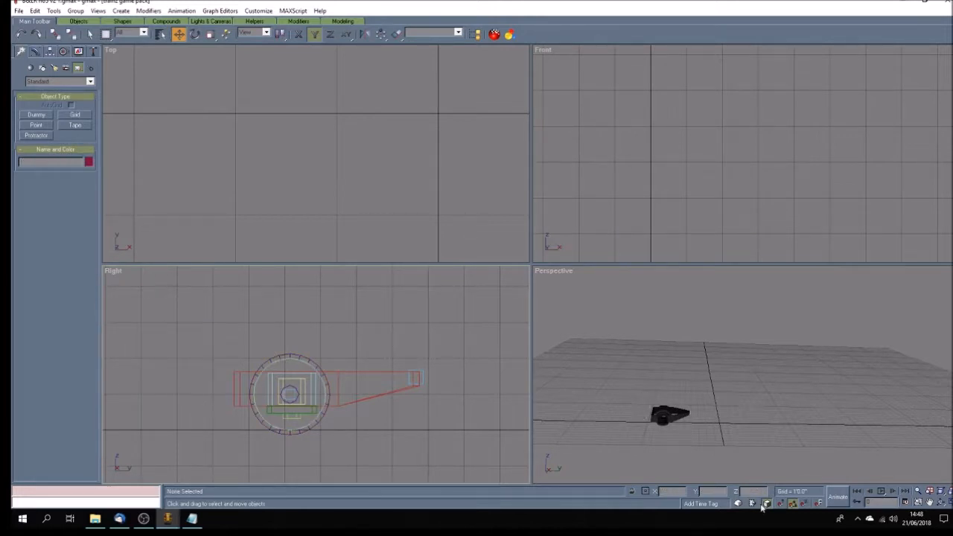
# Step: Maximize the perspective view on the bogie and play the animation briefly to check the axle helper's rotation
pyautogui.click(941, 502)
pyautogui.moveTo(689, 405); pyautogui.dragTo(730, 398)
pyautogui.click(929, 502)
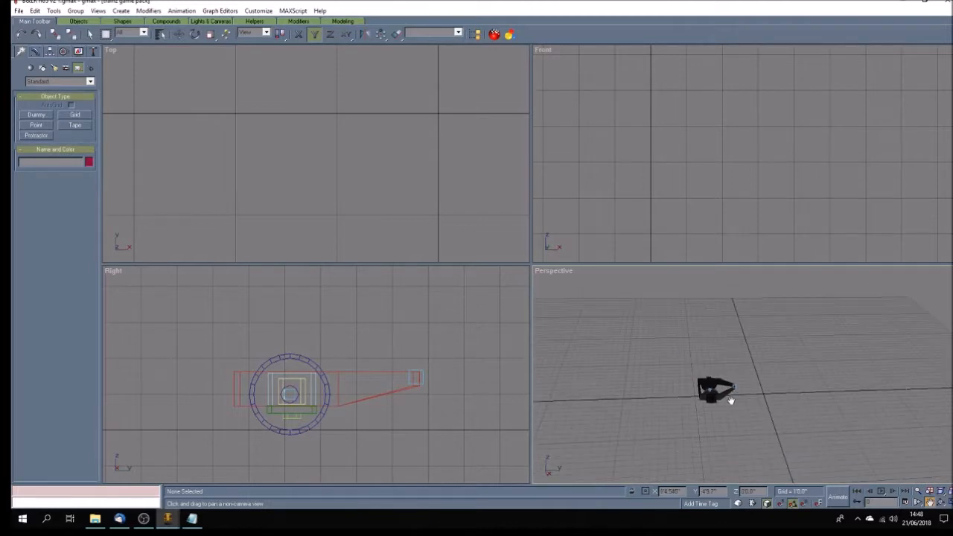
pyautogui.press('w')
pyautogui.moveTo(514, 319); pyautogui.dragTo(528, 315)
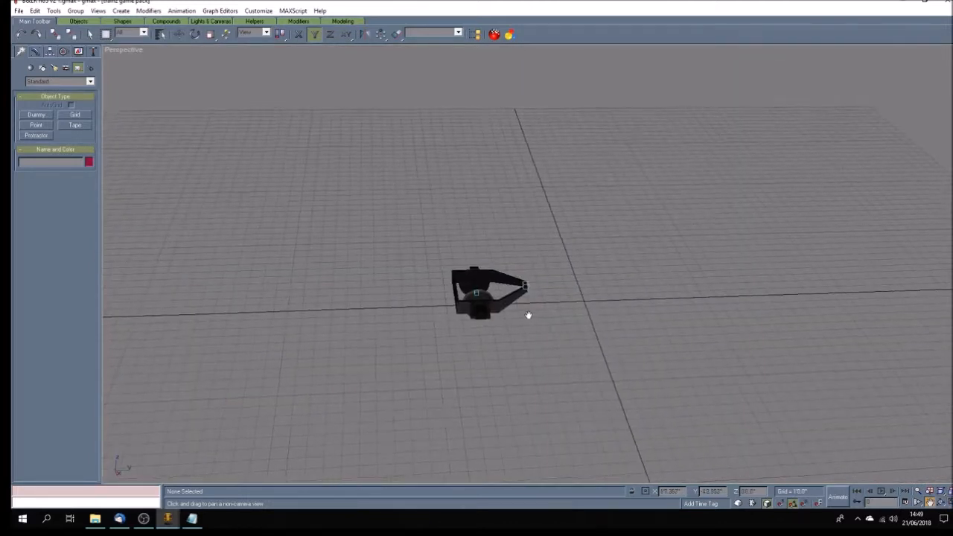
pyautogui.scroll(5, 527, 315)
pyautogui.moveTo(474, 391); pyautogui.dragTo(568, 295)
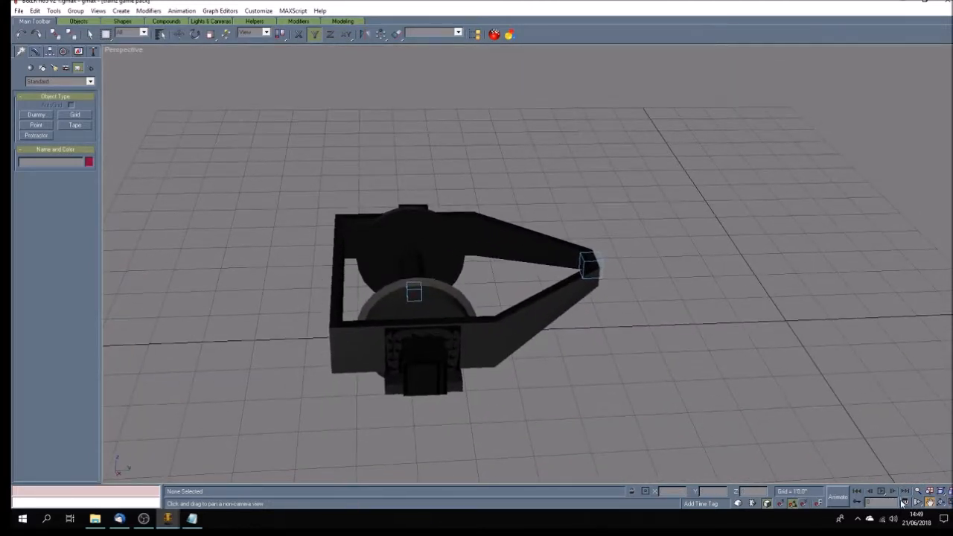
pyautogui.click(882, 492)
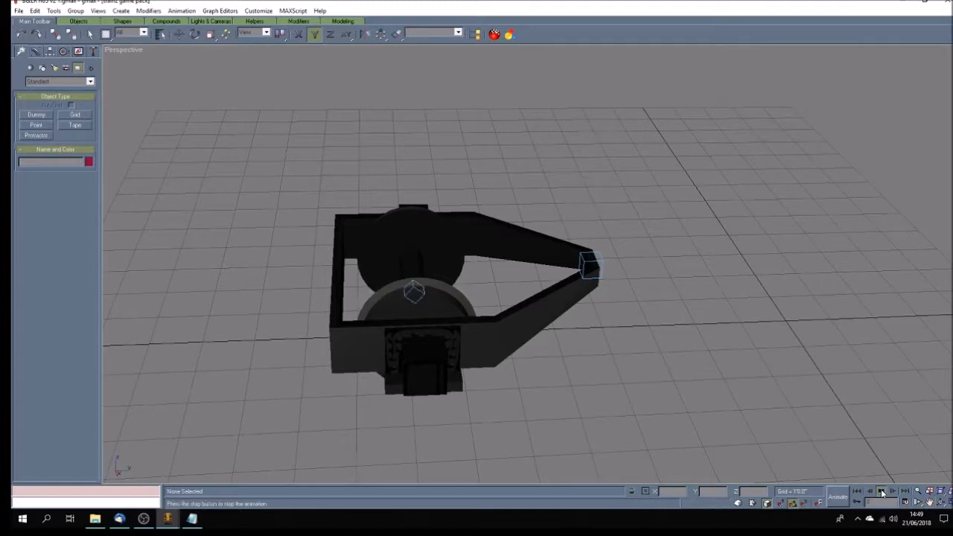
pyautogui.click(882, 491)
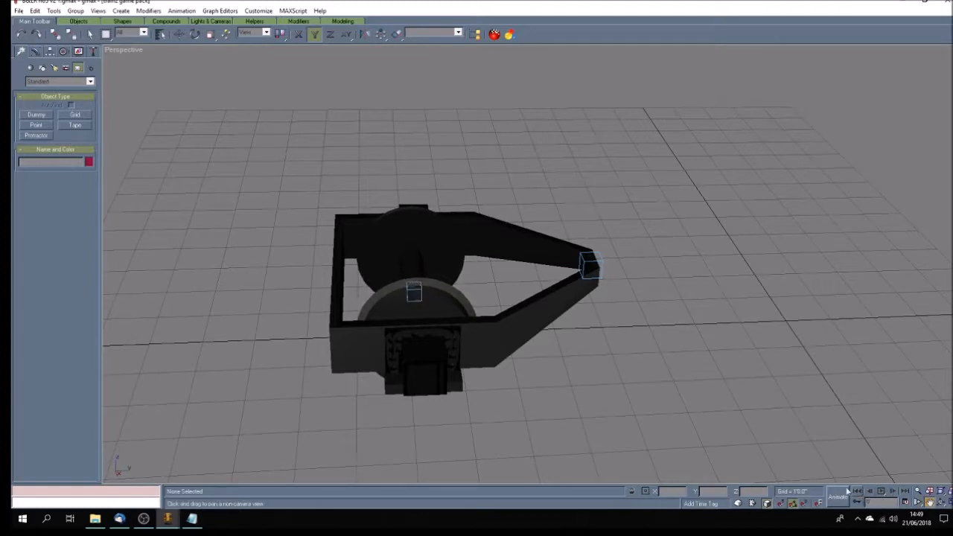
# Step: Link the axle helper between the wheels to the b.r.main helper as its parent, and clear the selection
pyautogui.click(89, 34)
pyautogui.click(593, 262)
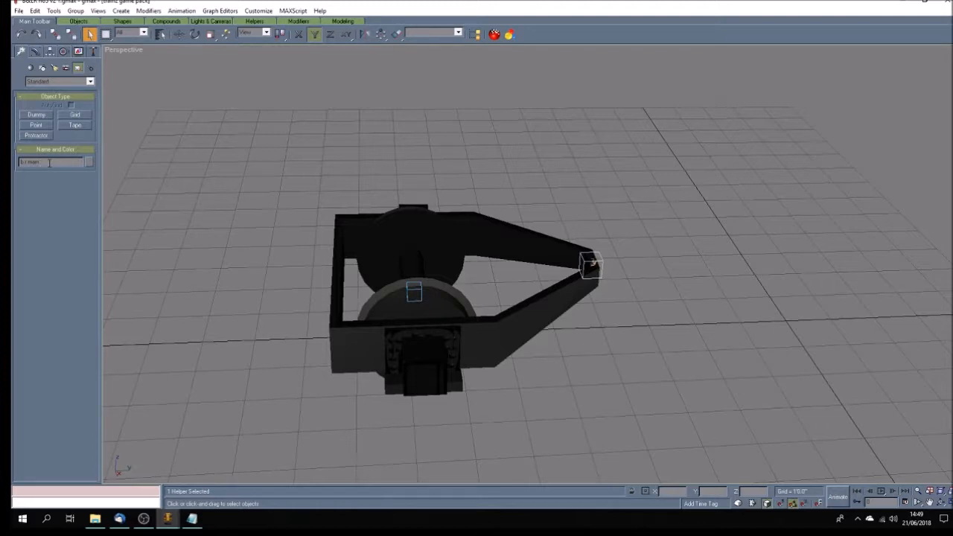
pyautogui.click(263, 255)
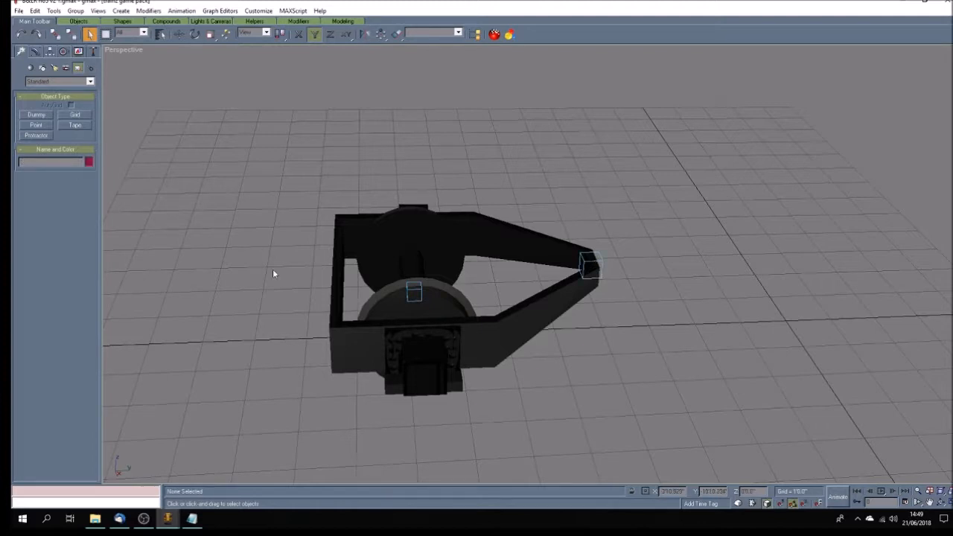
pyautogui.click(407, 290)
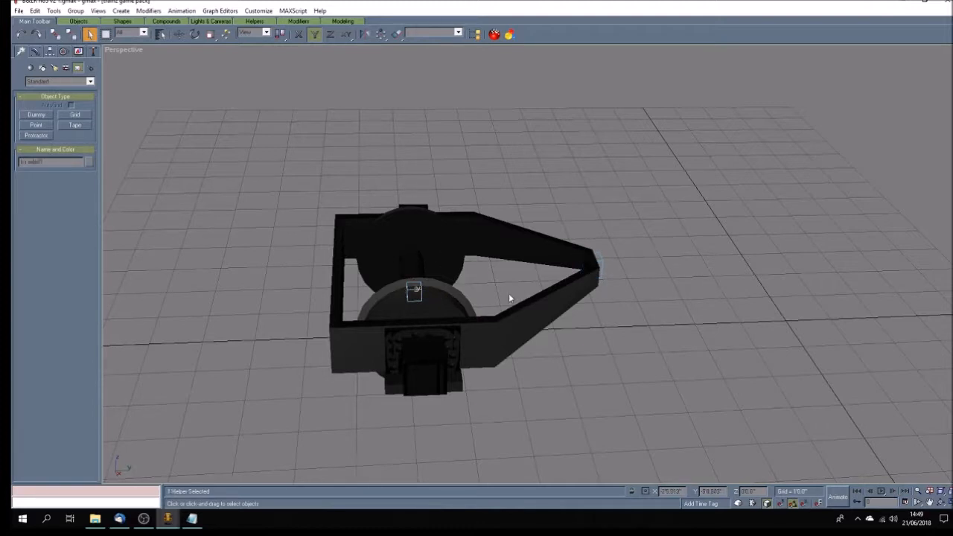
pyautogui.click(55, 34)
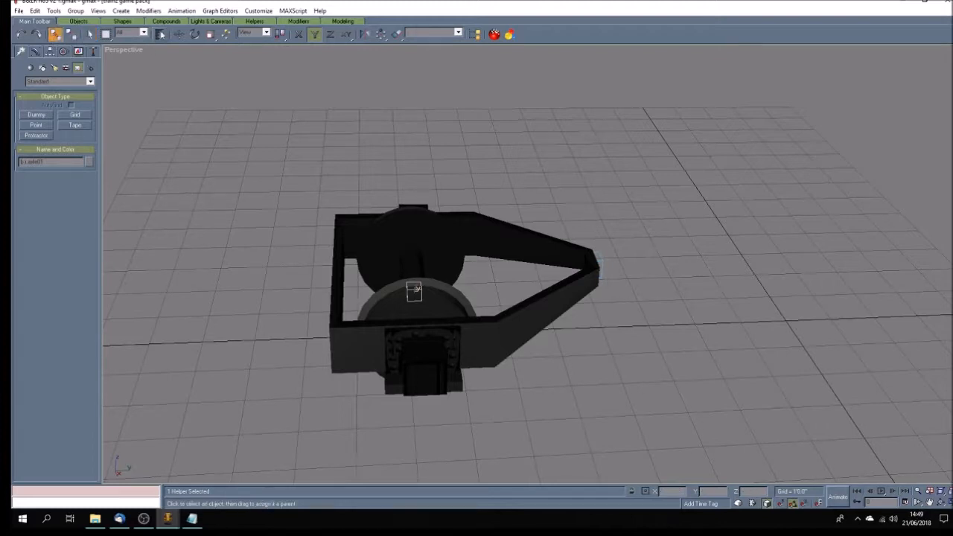
pyautogui.press('h')
pyautogui.click(414, 204)
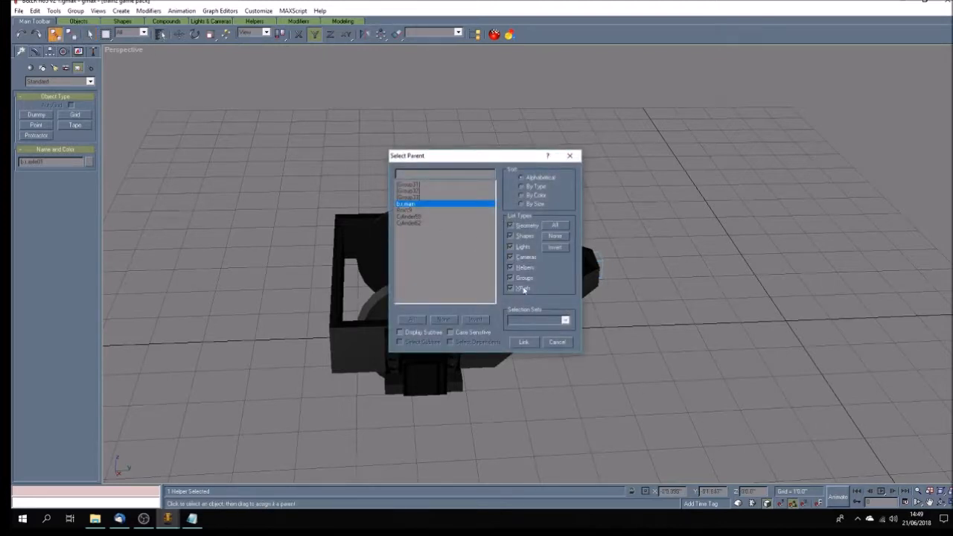
pyautogui.click(526, 342)
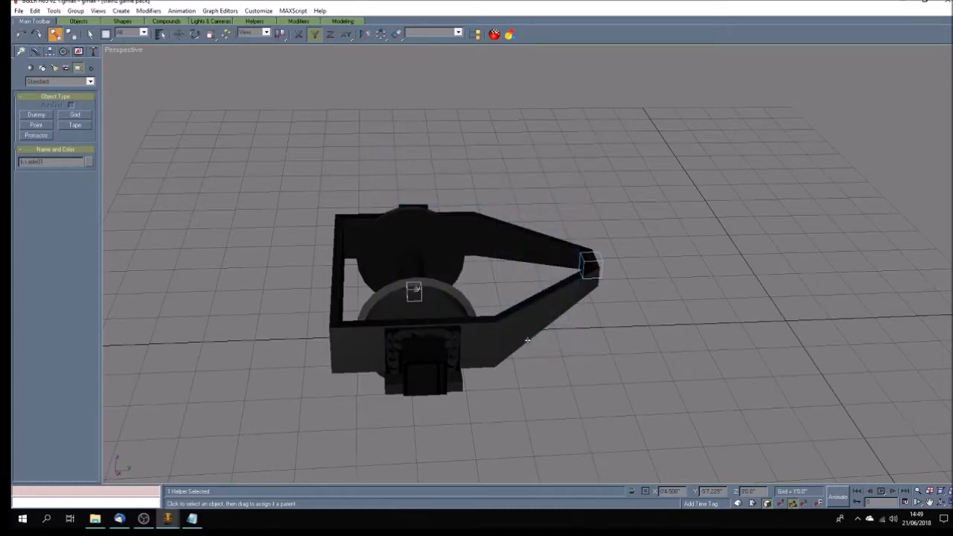
pyautogui.click(305, 270)
# Step: Select Group31, Group32, Group33, Box19, Cylinder59 and Cylinder62 from the object list and link them to b.r.main
pyautogui.click(90, 35)
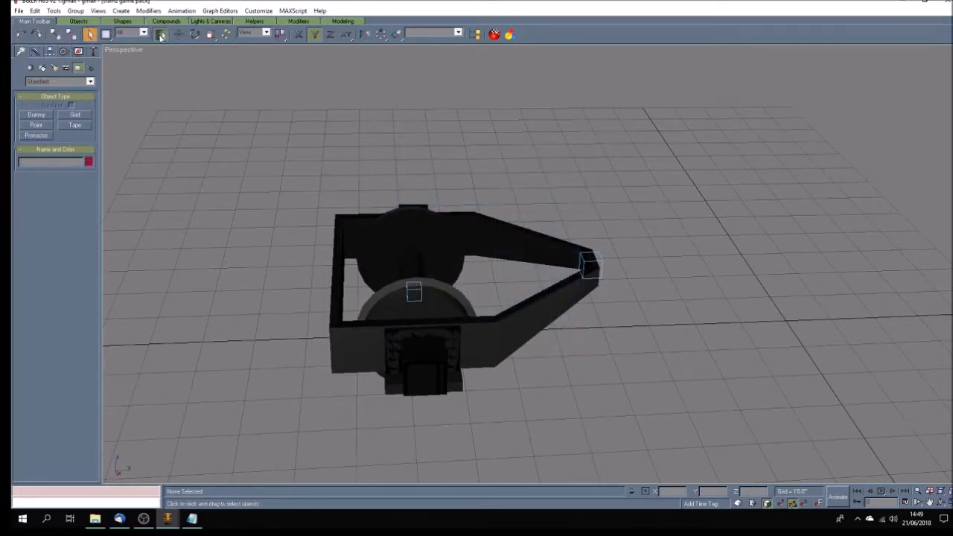
pyautogui.click(160, 34)
pyautogui.click(400, 332)
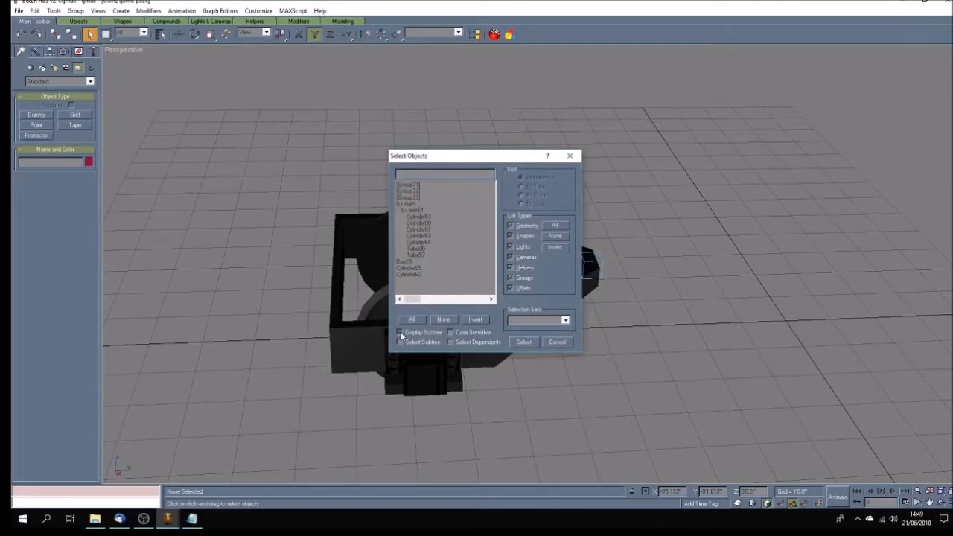
pyautogui.click(414, 185)
pyautogui.keyDown('ctrl'); pyautogui.click(413, 191); pyautogui.keyUp('ctrl')
pyautogui.keyDown('ctrl'); pyautogui.click(413, 196); pyautogui.keyUp('ctrl')
pyautogui.keyDown('ctrl'); pyautogui.click(411, 261); pyautogui.keyUp('ctrl')
pyautogui.keyDown('ctrl'); pyautogui.click(417, 273); pyautogui.keyUp('ctrl')
pyautogui.click(520, 344)
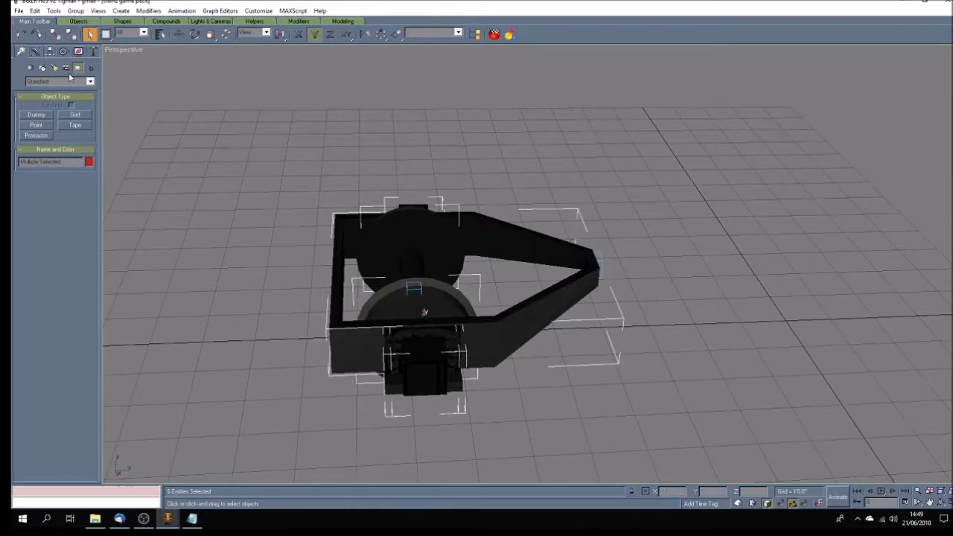
pyautogui.click(55, 34)
pyautogui.click(159, 34)
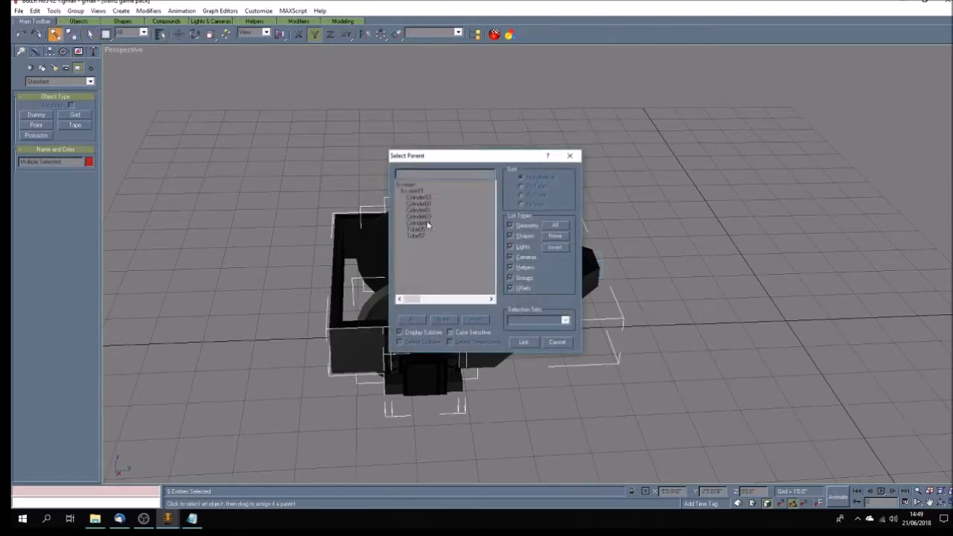
pyautogui.click(412, 184)
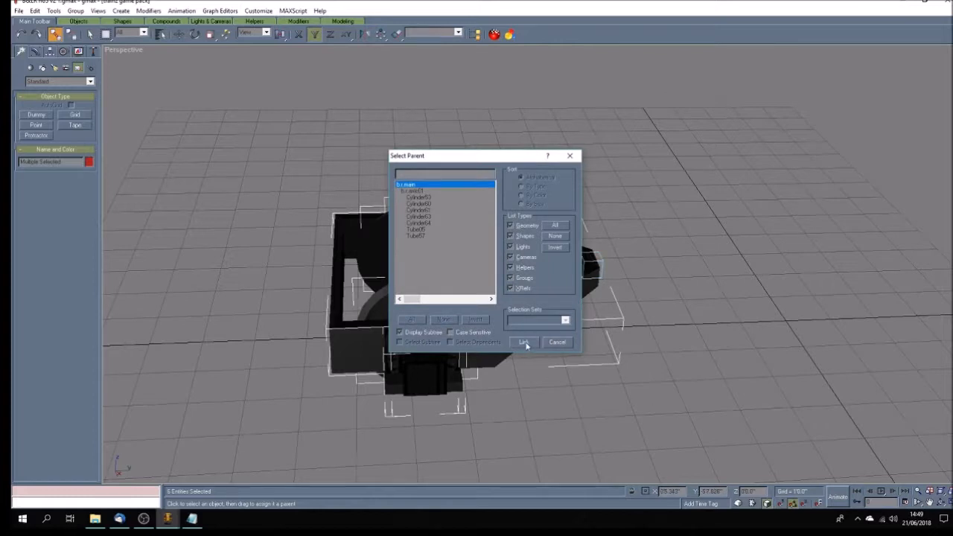
pyautogui.click(523, 342)
# Step: Review the linked hierarchy in the object list, then ungroup the selected bogie groups and clear the selection
pyautogui.click(90, 34)
pyautogui.click(159, 35)
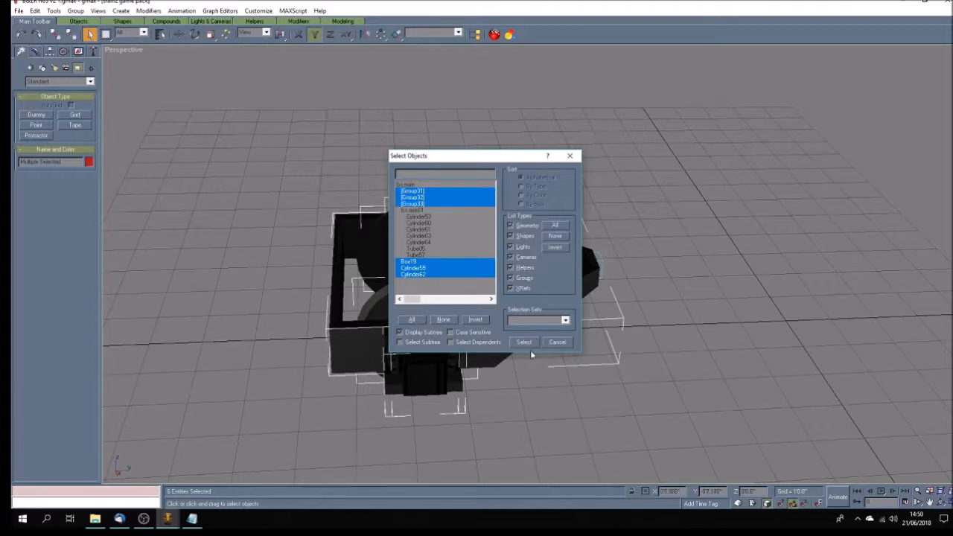
pyautogui.click(566, 344)
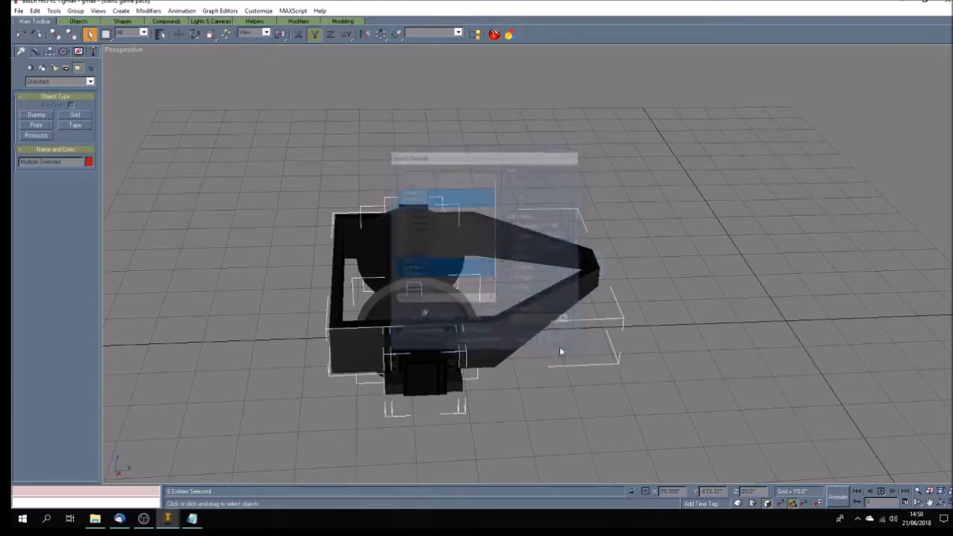
pyautogui.click(76, 11)
pyautogui.click(82, 32)
pyautogui.click(79, 13)
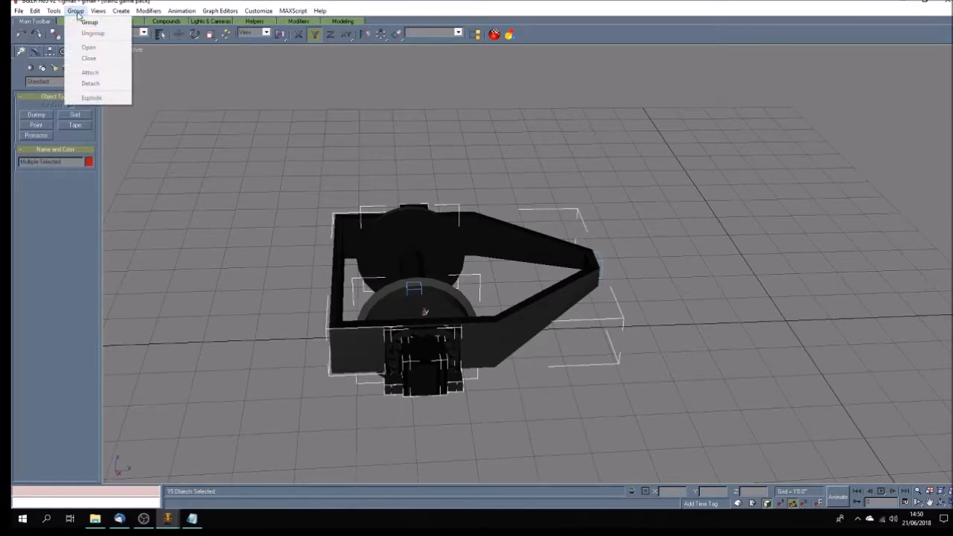
pyautogui.click(213, 110)
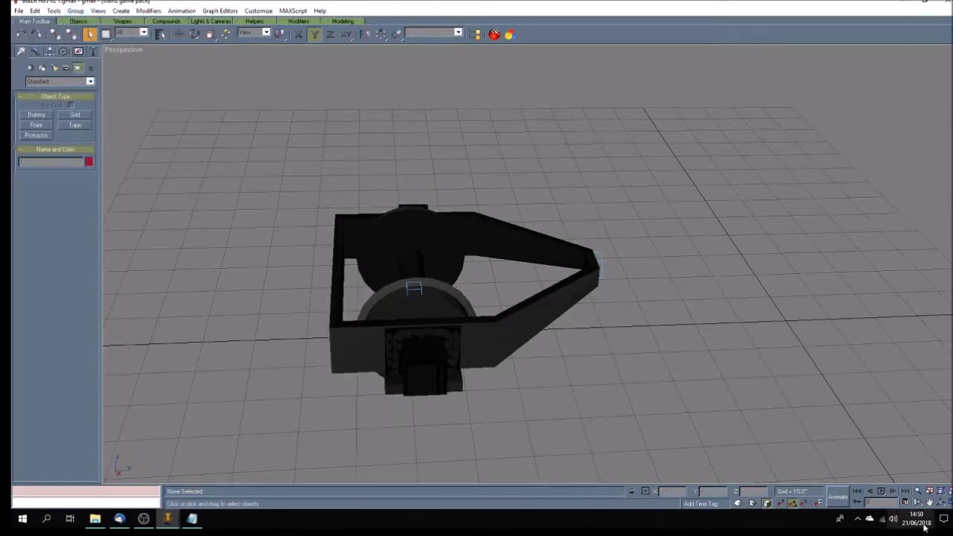
# Step: Select the b.r.main helper and the axle helper between the wheels, and hide both
pyautogui.click(941, 503)
pyautogui.moveTo(519, 337); pyautogui.dragTo(541, 341)
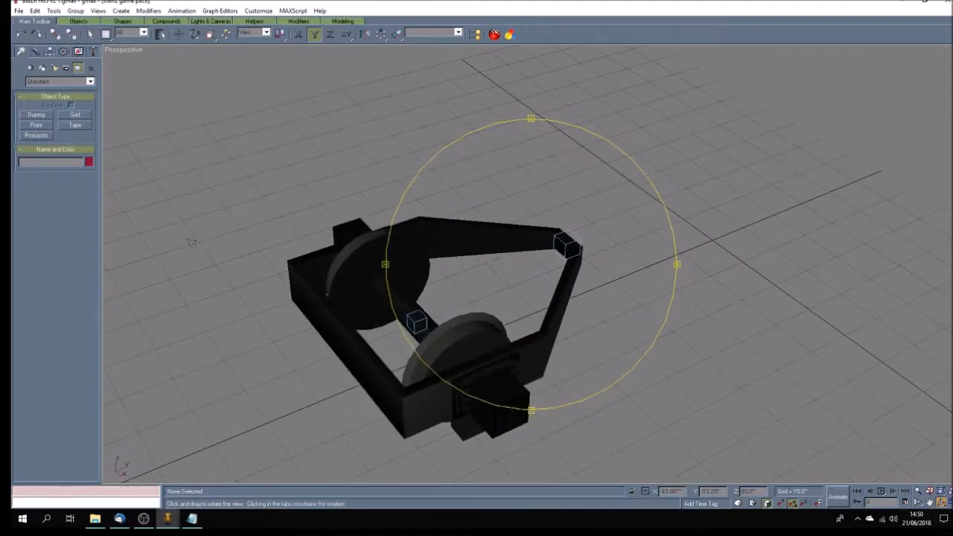
pyautogui.click(79, 51)
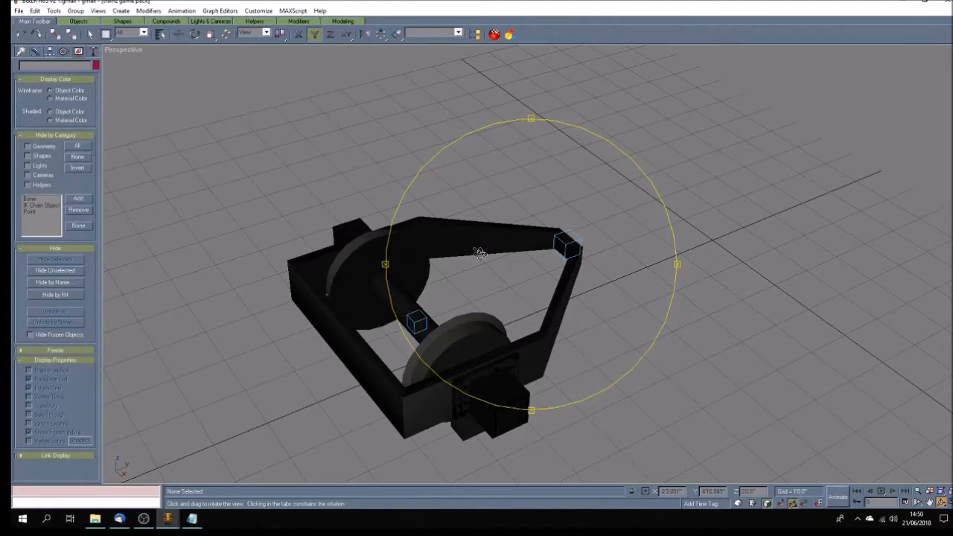
pyautogui.click(89, 34)
pyautogui.click(567, 244)
pyautogui.keyDown('ctrl'); pyautogui.click(415, 321); pyautogui.keyUp('ctrl')
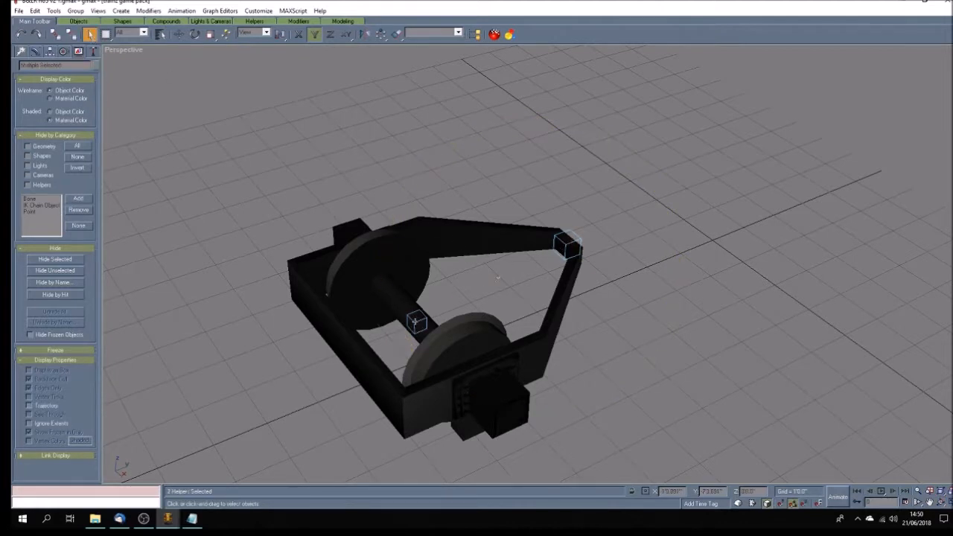
pyautogui.click(70, 259)
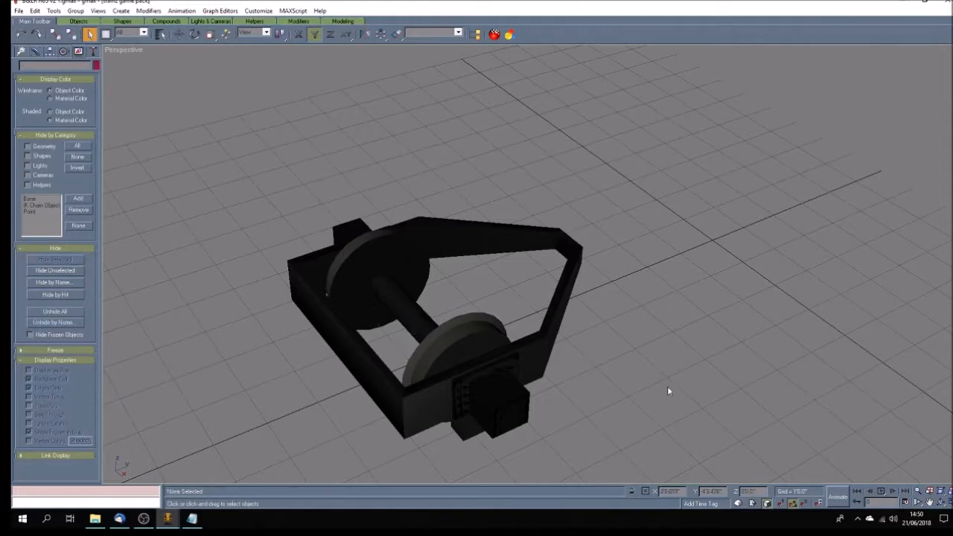
# Step: Open the Polygon Counter and place its window clear of the bogie model
pyautogui.scroll(-2, 588, 381)
pyautogui.click(93, 52)
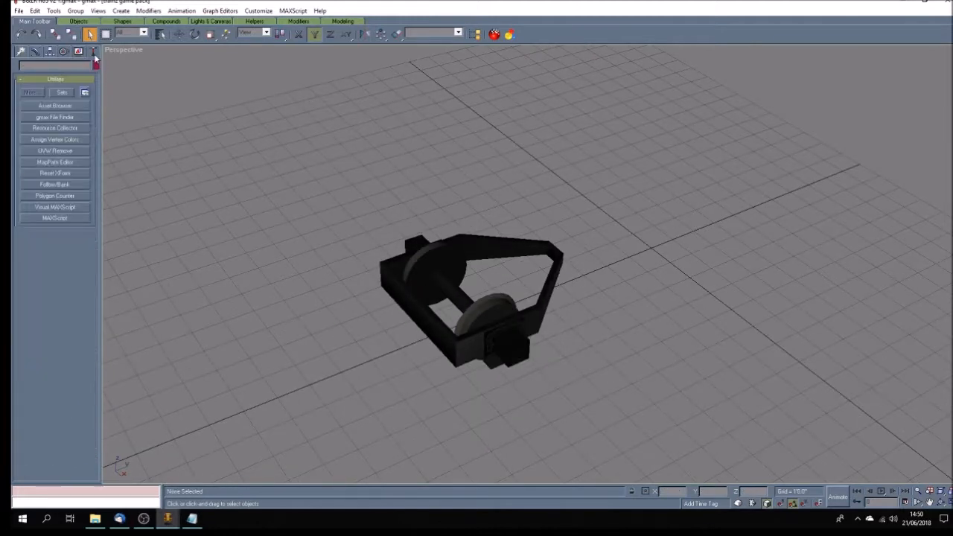
pyautogui.click(55, 197)
pyautogui.moveTo(519, 216); pyautogui.dragTo(218, 277)
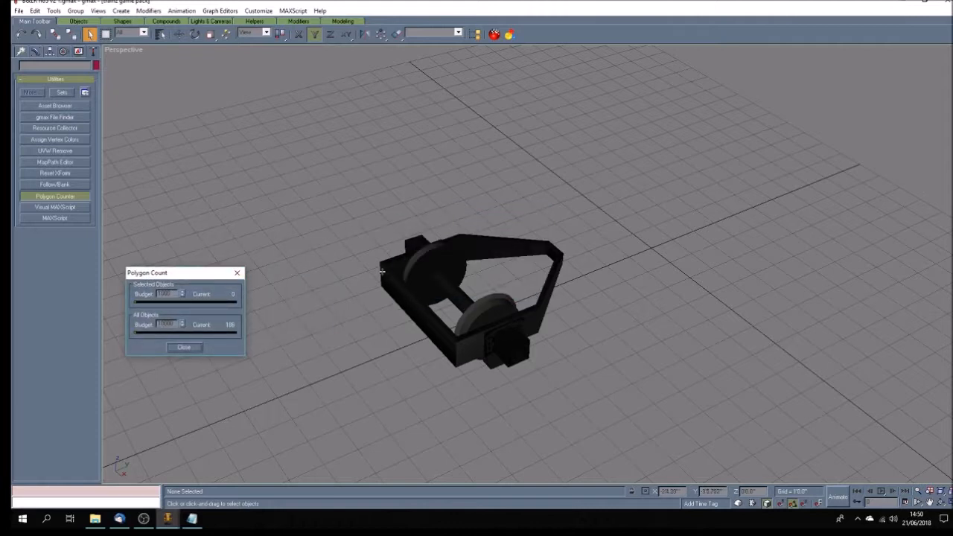
# Step: Inspect the modifier stacks and polygon counts of individual bogie parts, including the frame, then clear the selection
pyautogui.click(35, 53)
pyautogui.click(425, 317)
pyautogui.click(438, 272)
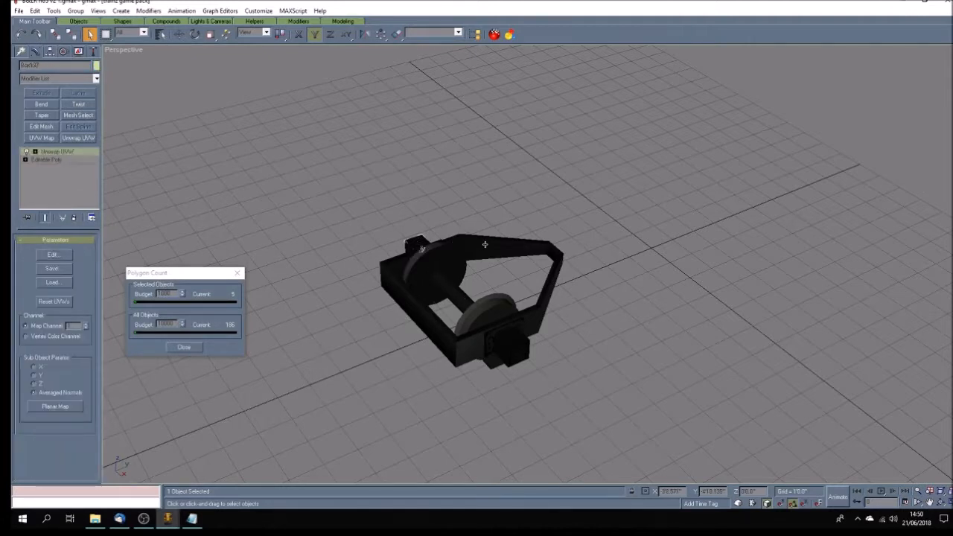
pyautogui.click(515, 273)
pyautogui.click(548, 281)
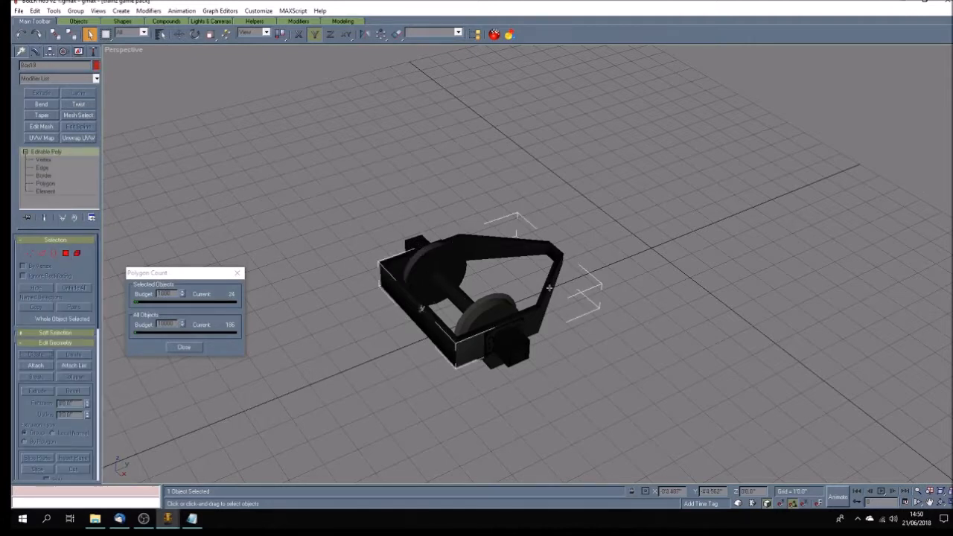
pyautogui.click(491, 350)
pyautogui.click(415, 347)
# Step: Select all visible bogie parts and reset their transforms with Reset XForm
pyautogui.hotkey('ctrl', 'a')
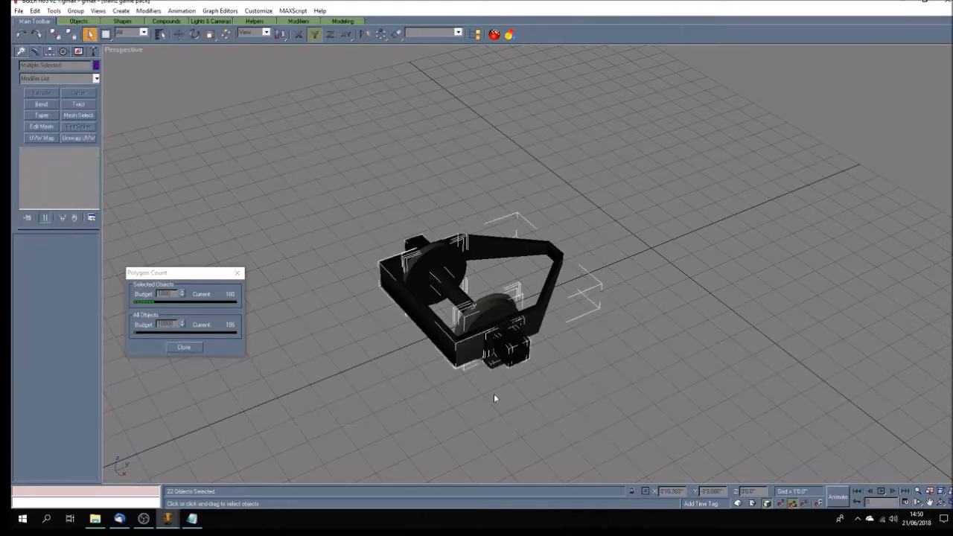
pyautogui.click(91, 51)
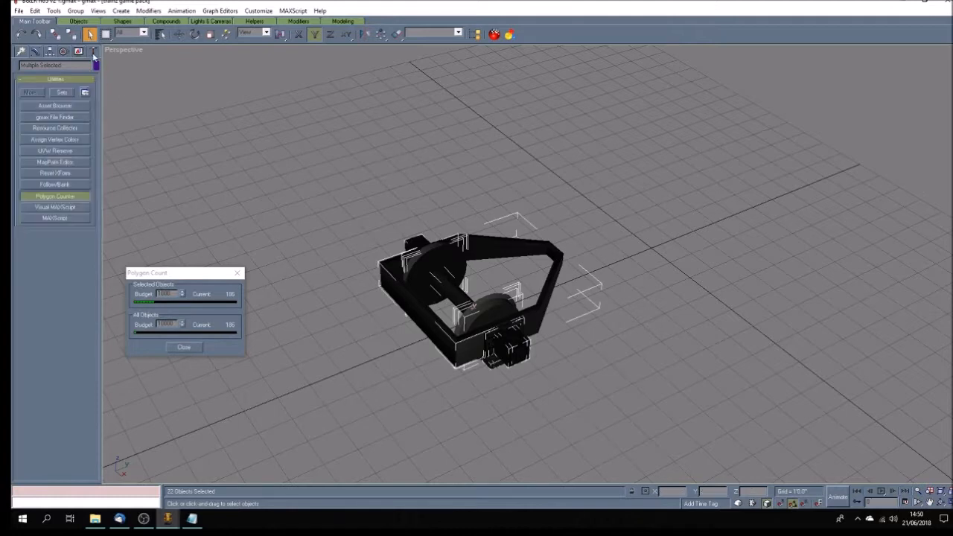
pyautogui.click(80, 172)
pyautogui.click(56, 250)
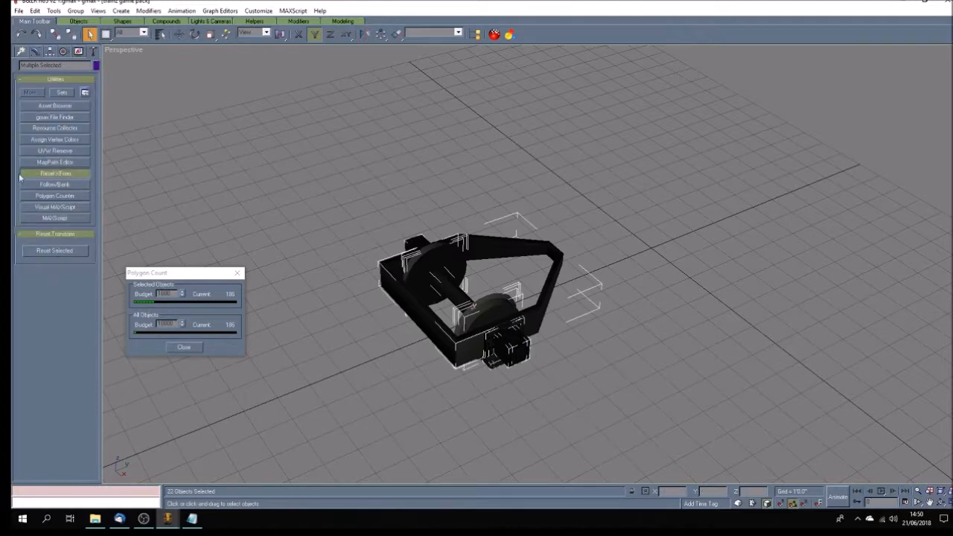
# Step: Center the pivots of all selected bogie parts to their objects, align them to world, and clear the selection
pyautogui.click(49, 51)
pyautogui.click(71, 113)
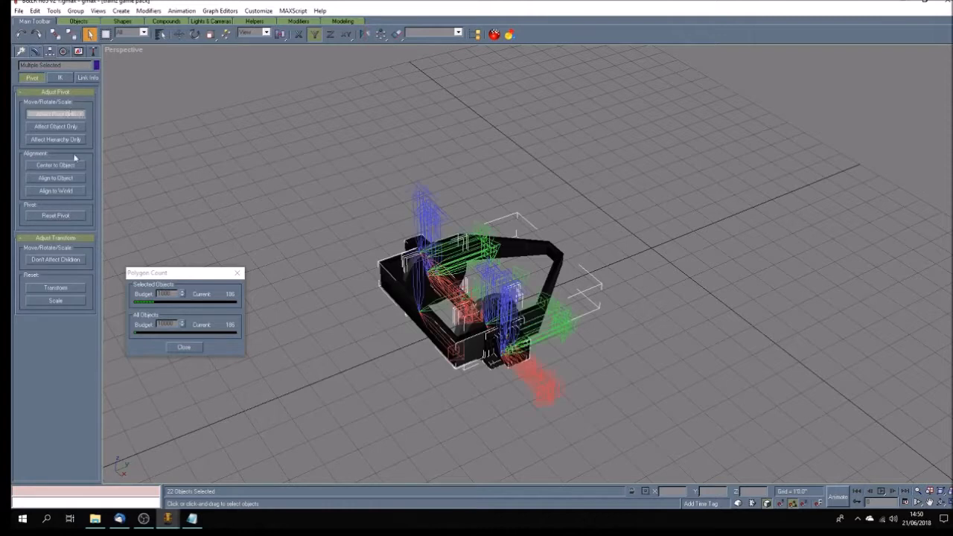
pyautogui.click(74, 164)
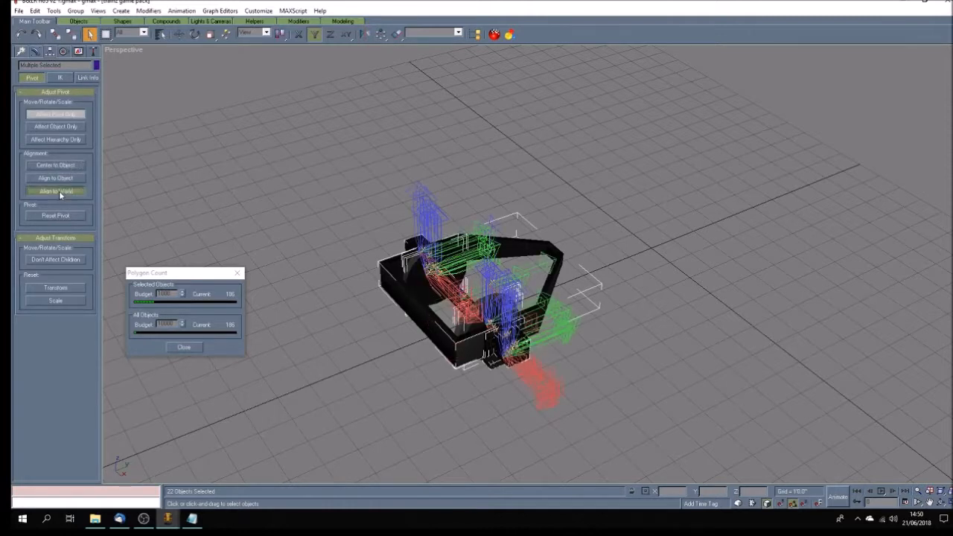
pyautogui.click(56, 113)
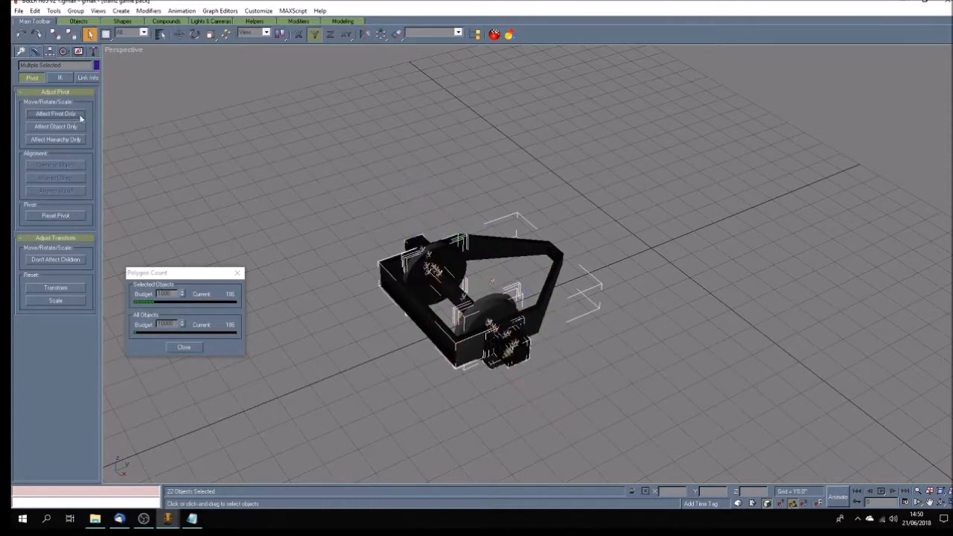
pyautogui.click(249, 218)
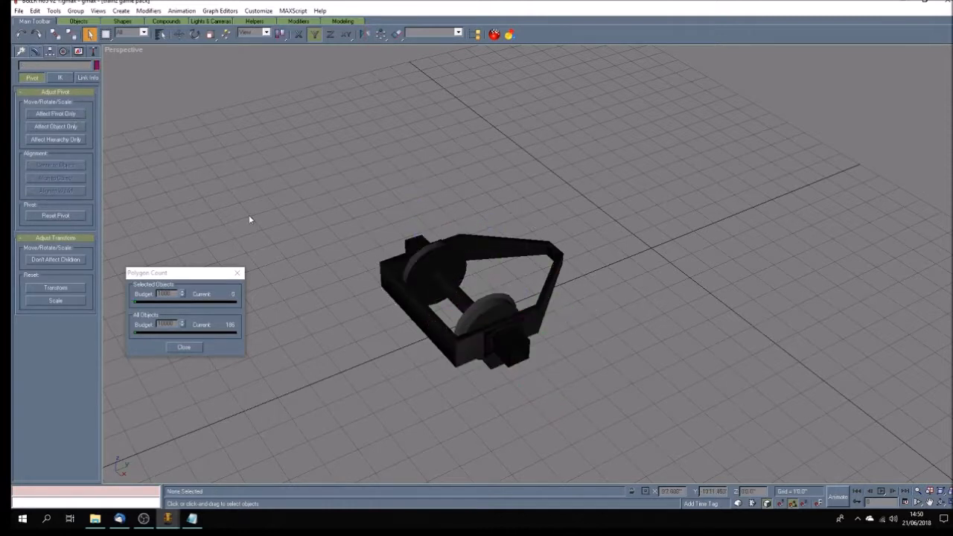
# Step: Unhide the helpers and move b.r.main with its linked bogie parts to the origin, setting Y and Z to 0
pyautogui.click(78, 51)
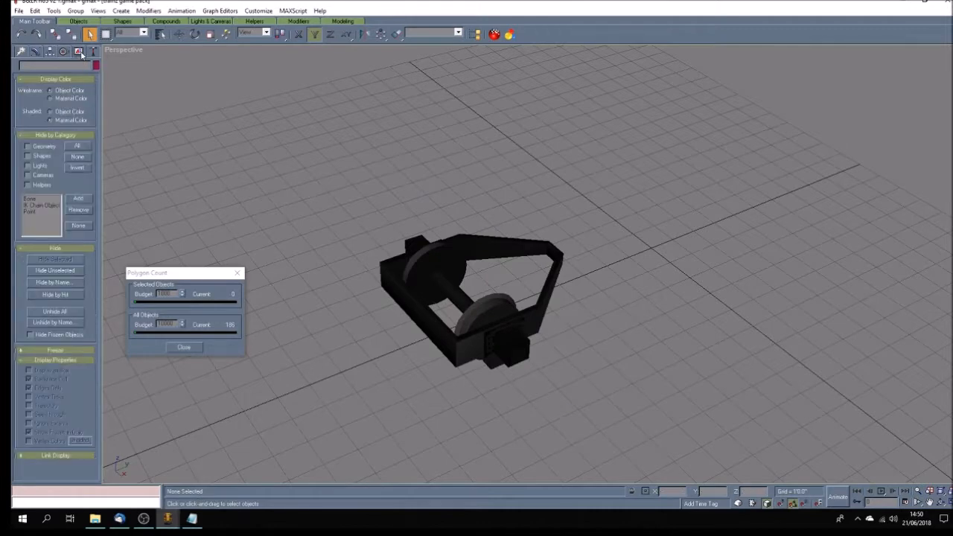
pyautogui.click(66, 311)
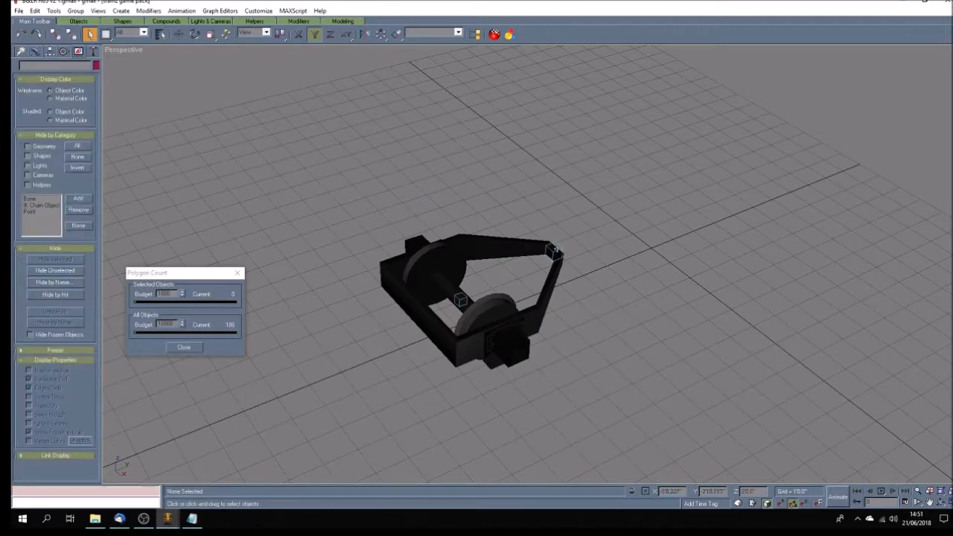
pyautogui.click(552, 251)
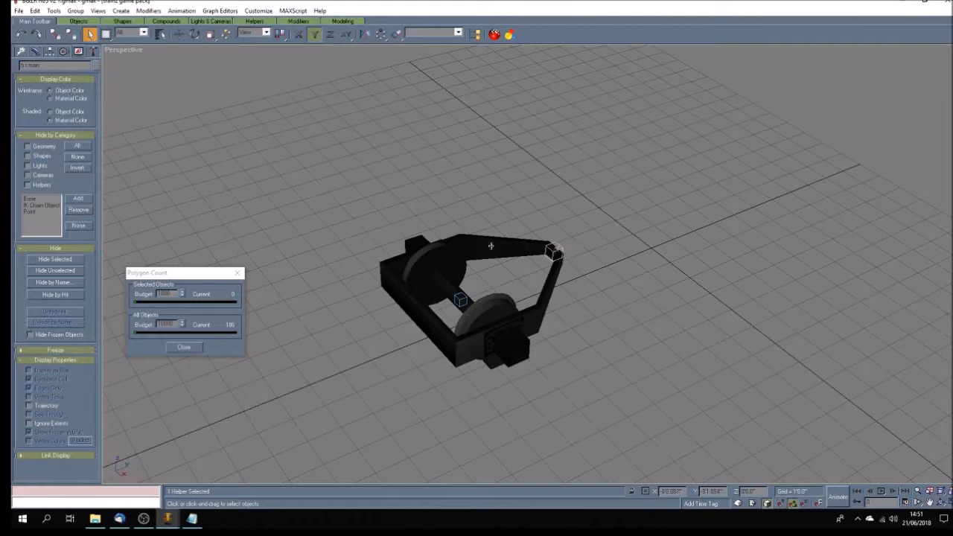
pyautogui.press('w')
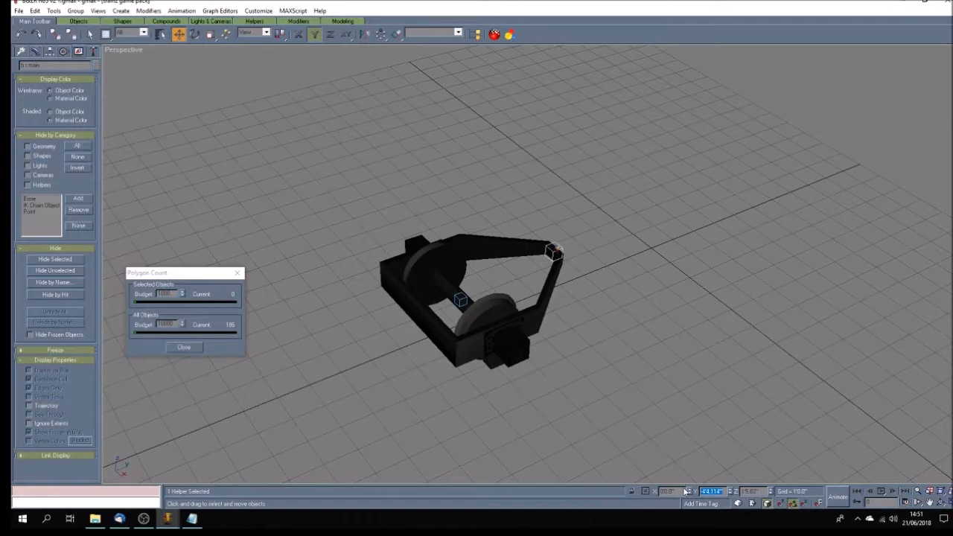
pyautogui.press('Return')
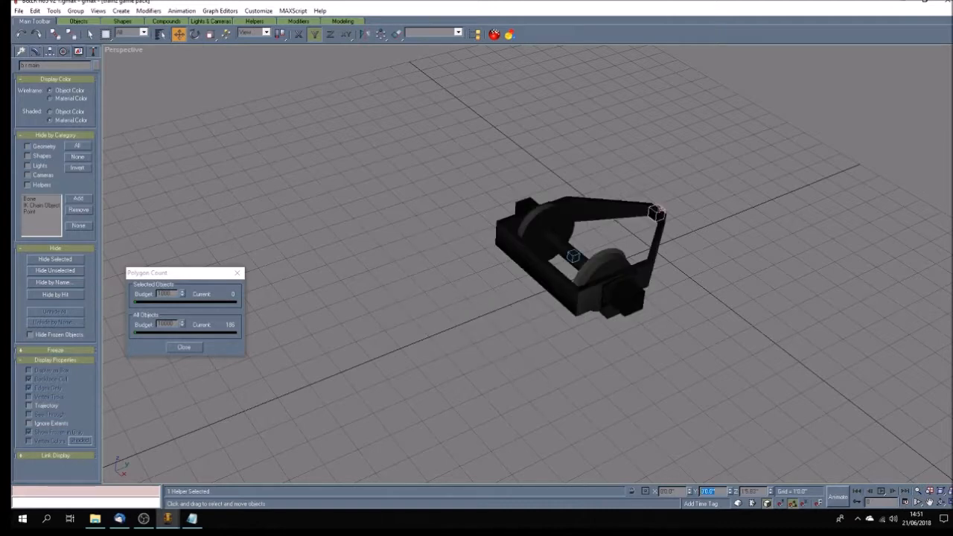
pyautogui.moveTo(760, 491); pyautogui.dragTo(728, 491)
pyautogui.write('0')
pyautogui.press('Return')
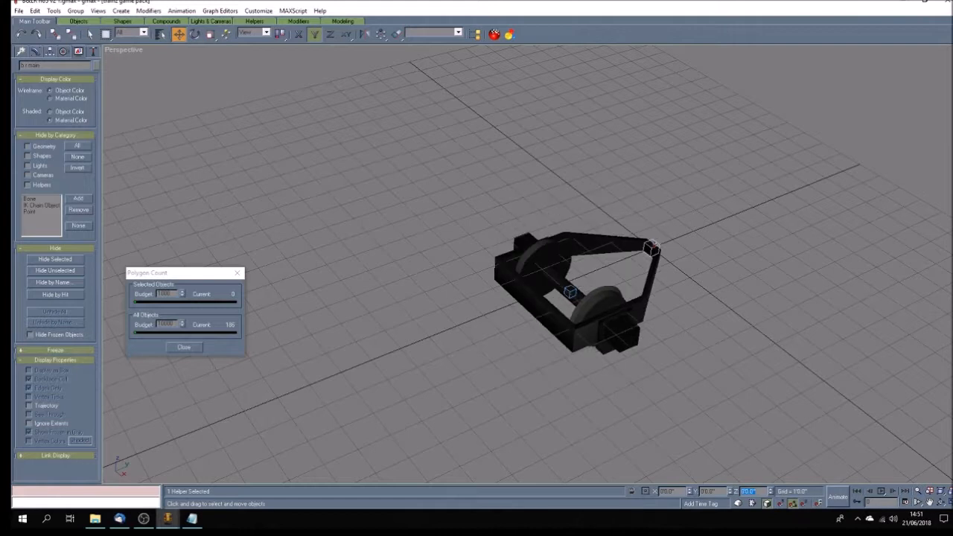
# Step: Check the repositioned bogie from a lower angle and save the scene as "B&LR no5 leading bogey v1 1.gmax"
pyautogui.click(941, 503)
pyautogui.moveTo(594, 351)
pyautogui.mouseDown()
pyautogui.moveTo(632, 340)
pyautogui.moveTo(583, 354)
pyautogui.mouseUp()
pyautogui.moveTo(487, 328); pyautogui.dragTo(513, 306)
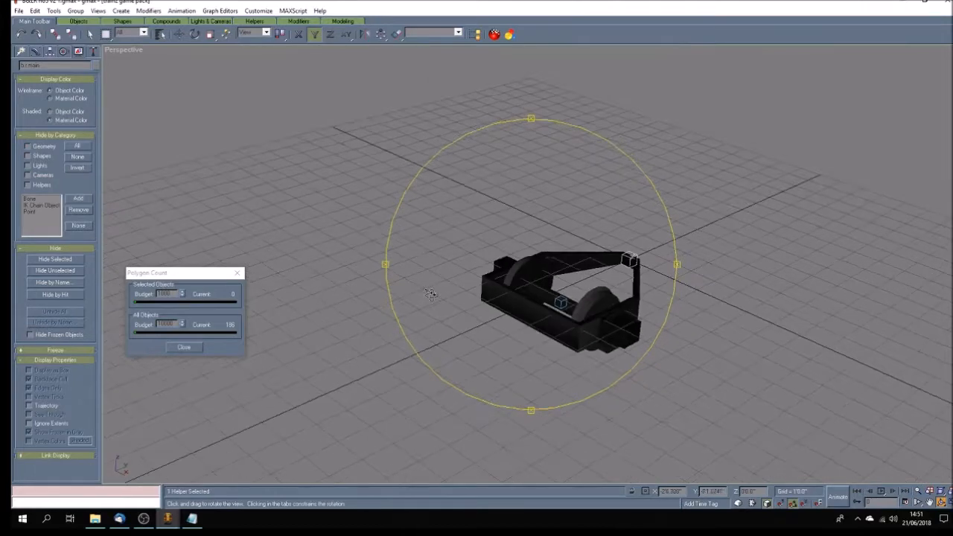
pyautogui.moveTo(528, 313)
pyautogui.mouseDown()
pyautogui.moveTo(531, 327)
pyautogui.moveTo(527, 314)
pyautogui.mouseUp()
pyautogui.click(19, 11)
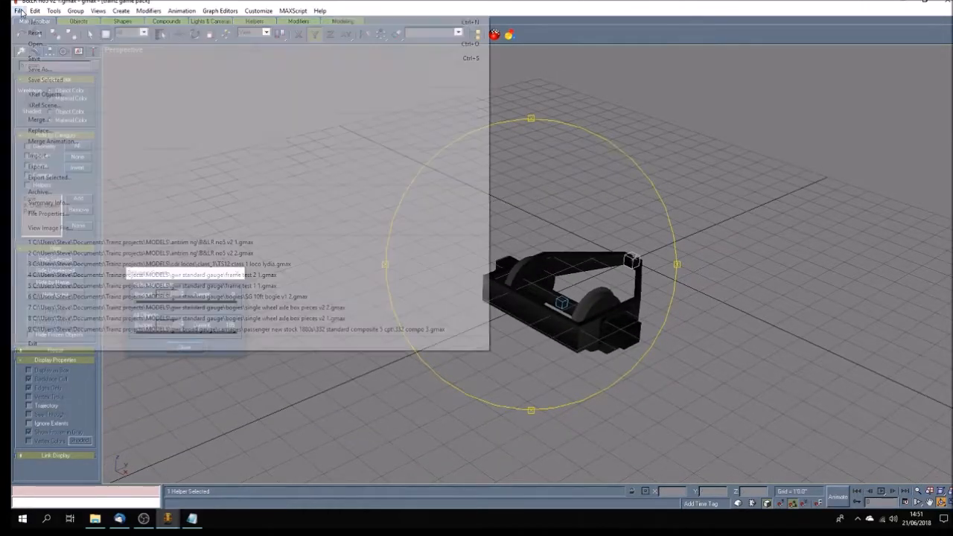
pyautogui.click(49, 70)
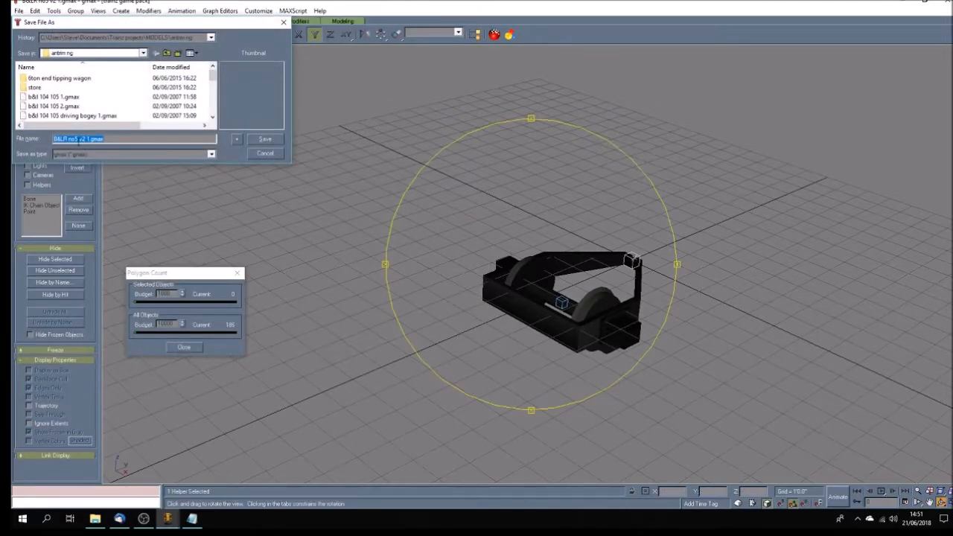
pyautogui.moveTo(80, 139); pyautogui.dragTo(89, 140)
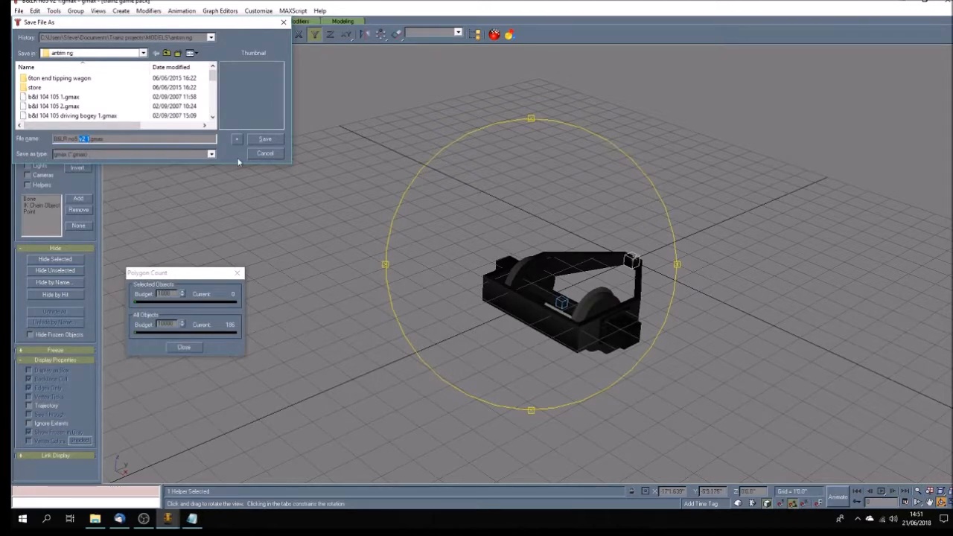
pyautogui.press('BackSpace')
pyautogui.write('leading bogie')
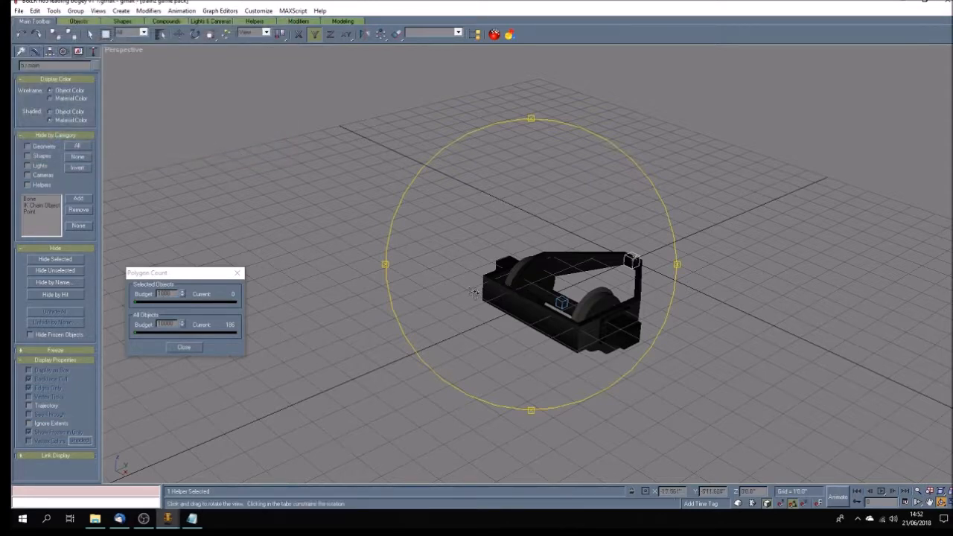
# Step: Save a second copy of the bogie scene as "B&LR no5 leading bogey v1 2.gmax"
pyautogui.moveTo(511, 288); pyautogui.dragTo(456, 284)
pyautogui.click(19, 11)
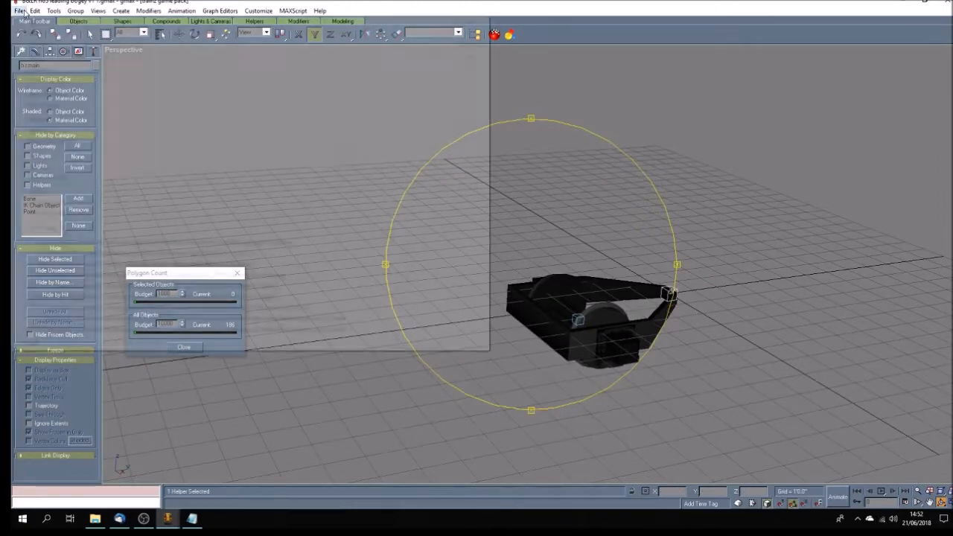
pyautogui.click(37, 70)
pyautogui.click(132, 139)
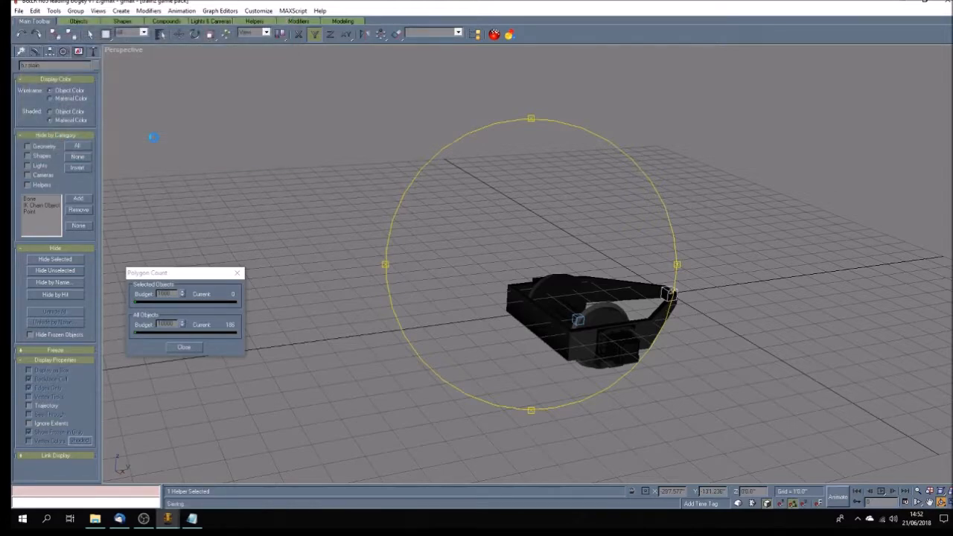
# Step: Reopen the full locomotive file "B&LR no5 v2 1.gmax" and show its side in a maximized perspective view
pyautogui.click(19, 10)
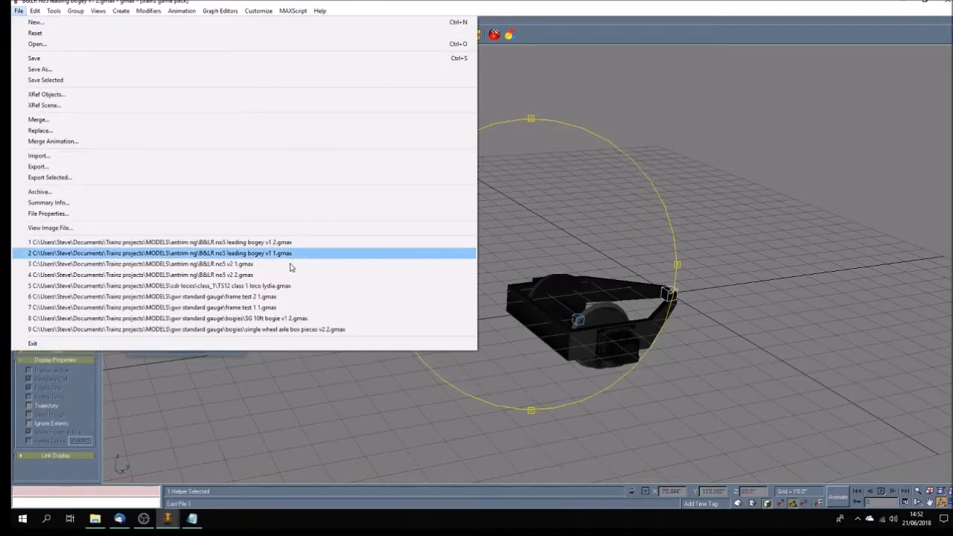
pyautogui.click(291, 264)
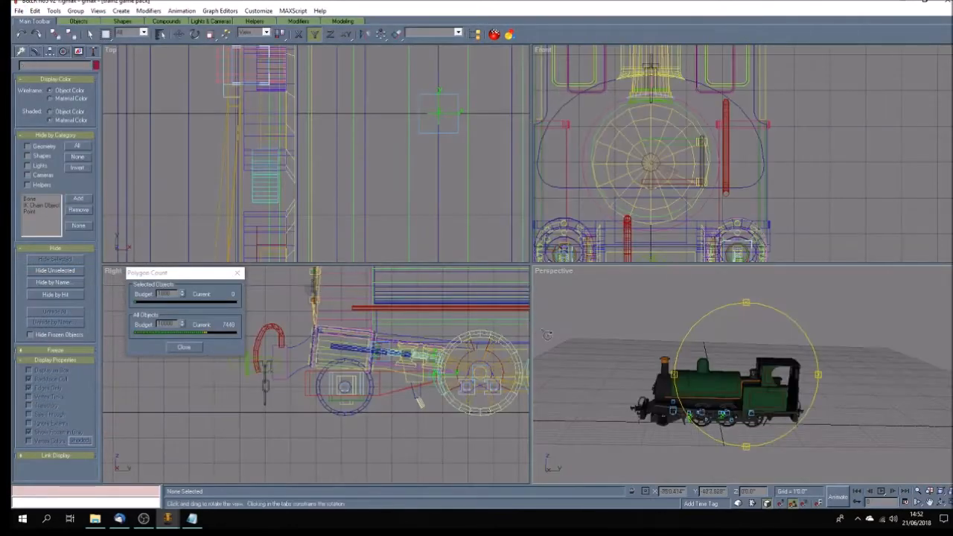
pyautogui.moveTo(758, 420); pyautogui.dragTo(774, 441)
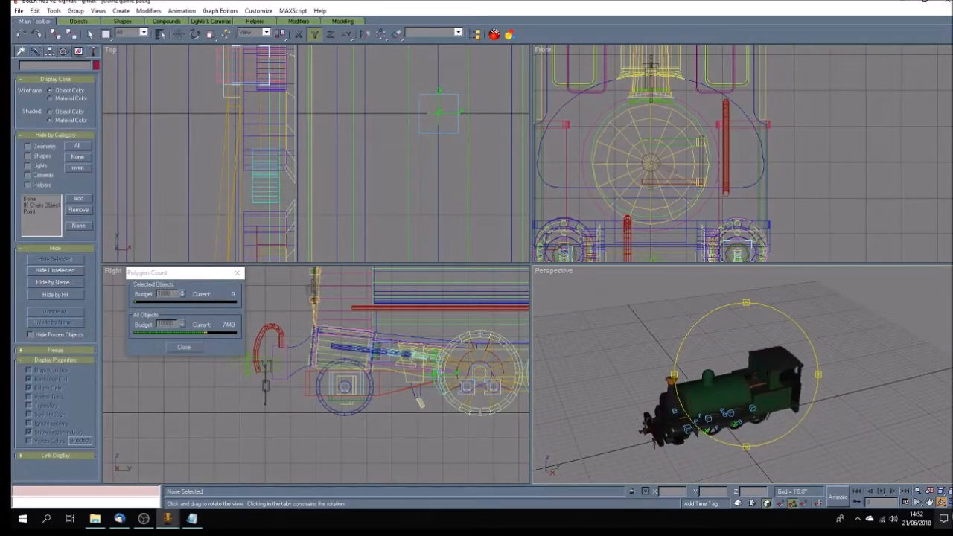
pyautogui.click(950, 502)
pyautogui.moveTo(552, 364); pyautogui.dragTo(497, 362)
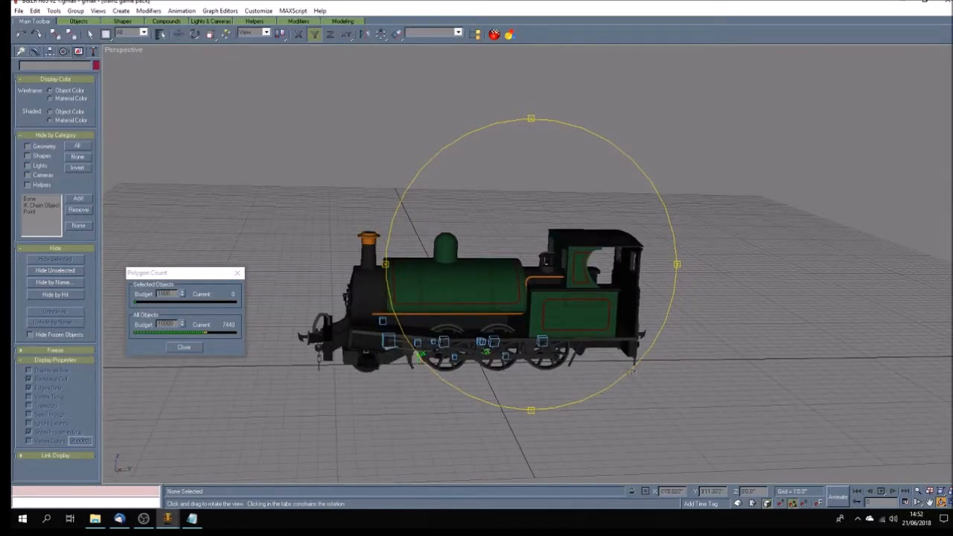
# Step: Delete the locomotive's boiler, cab and upper body, the rear footplate section, and the black box left above the driving wheels
pyautogui.click(89, 34)
pyautogui.moveTo(313, 180); pyautogui.dragTo(642, 287)
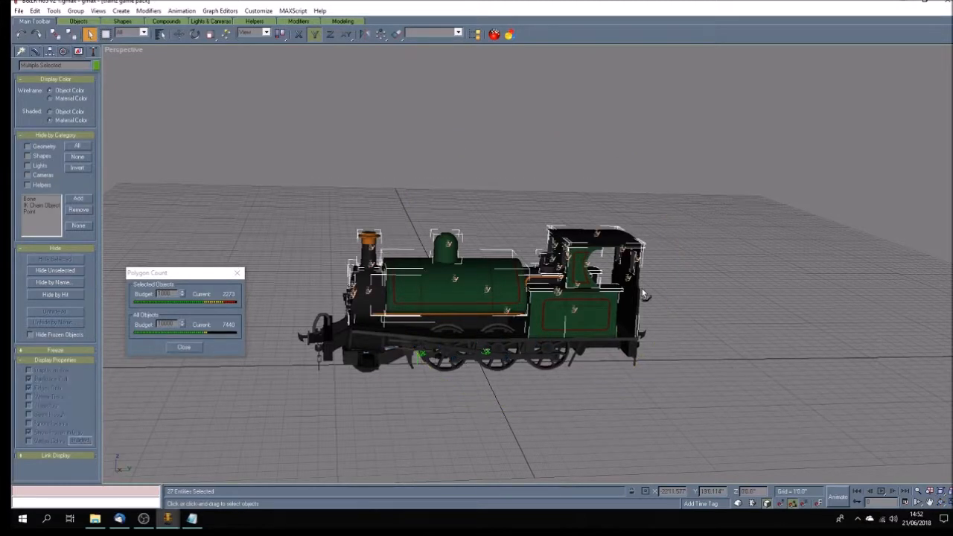
pyautogui.press('Delete')
pyautogui.moveTo(691, 292); pyautogui.dragTo(613, 367)
pyautogui.press('Delete')
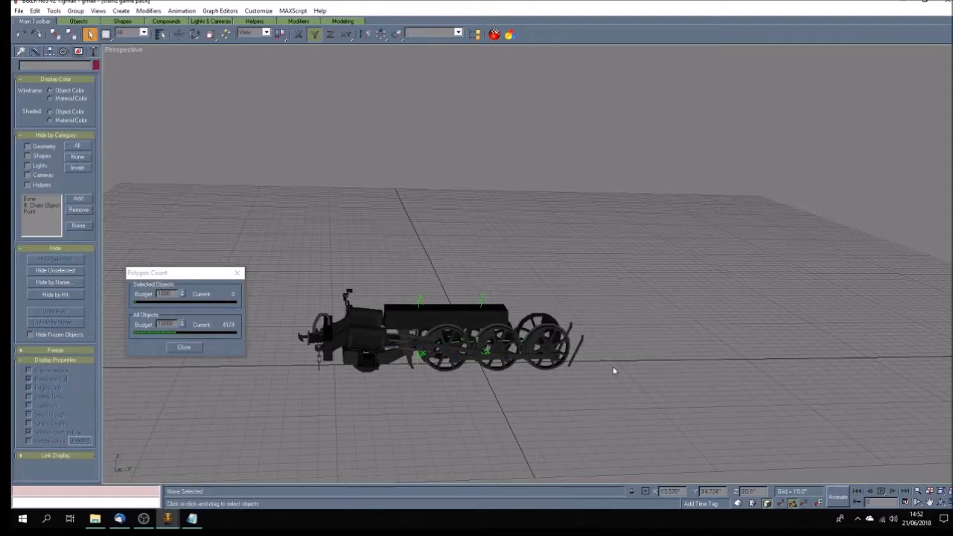
pyautogui.click(394, 316)
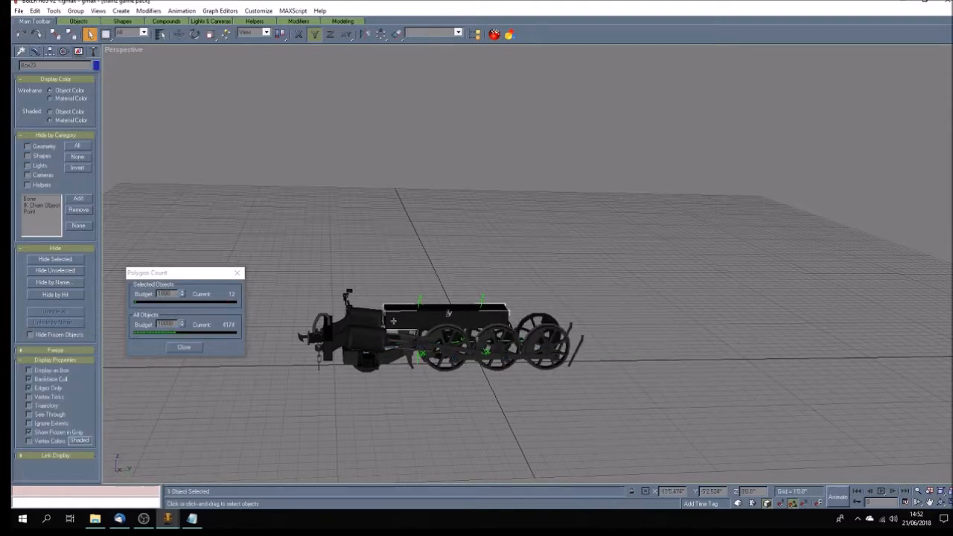
pyautogui.press('Delete')
# Step: Find a.bog0 and a.bog1 in the object list and delete both
pyautogui.click(158, 33)
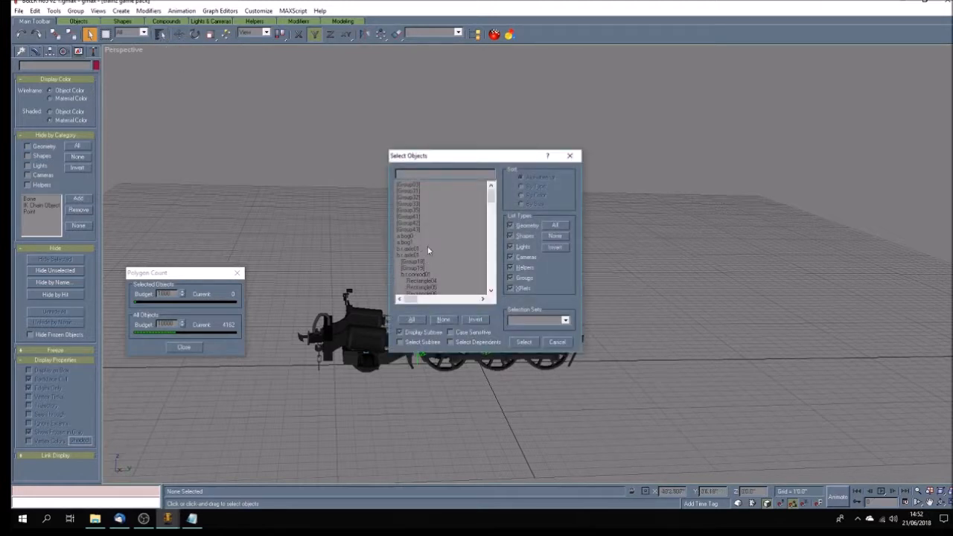
pyautogui.click(413, 237)
pyautogui.keyDown('ctrl'); pyautogui.click(414, 243); pyautogui.keyUp('ctrl')
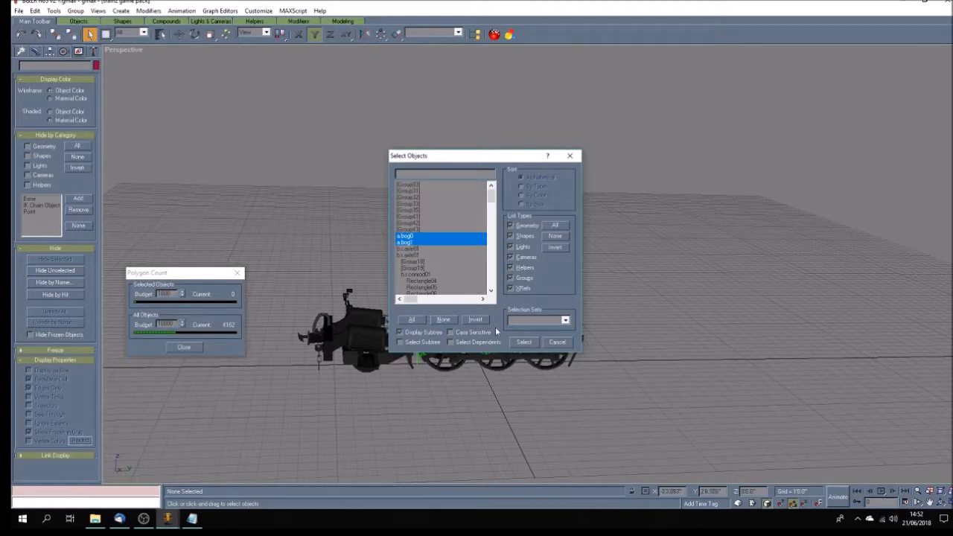
pyautogui.click(524, 342)
pyautogui.click(529, 341)
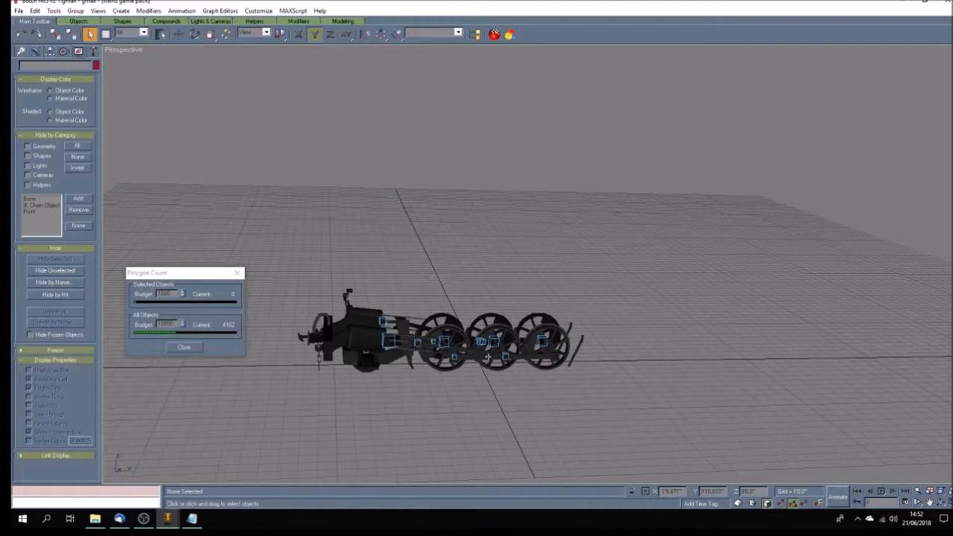
# Step: In the Right view of the four-view layout, delete the leading bogie parts and the front buffer and coupling assembly
pyautogui.click(950, 504)
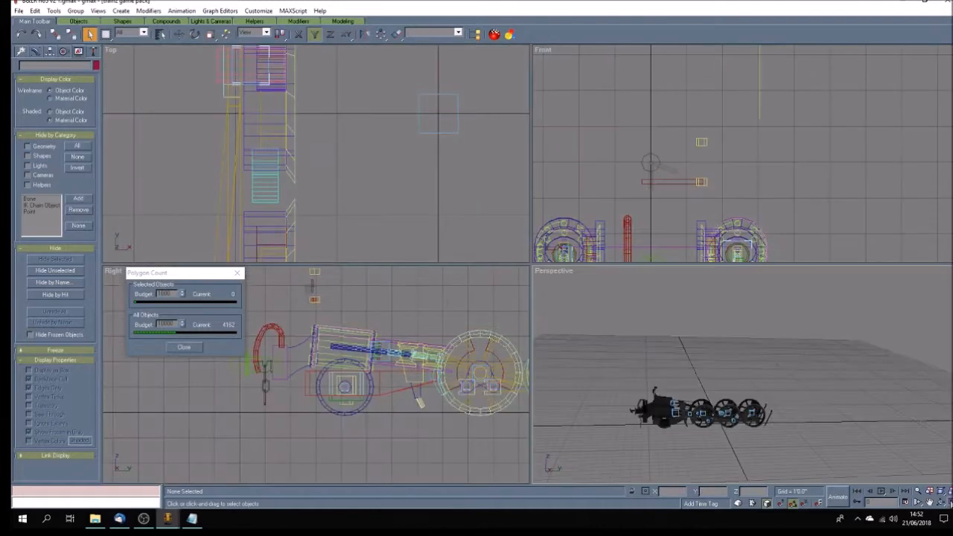
pyautogui.click(378, 390)
pyautogui.press('Delete')
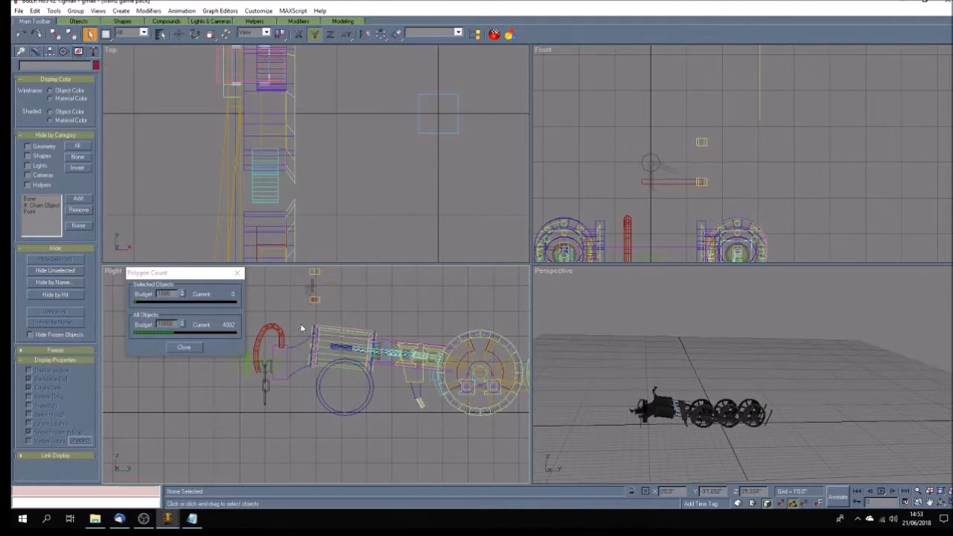
pyautogui.moveTo(300, 308); pyautogui.dragTo(246, 407)
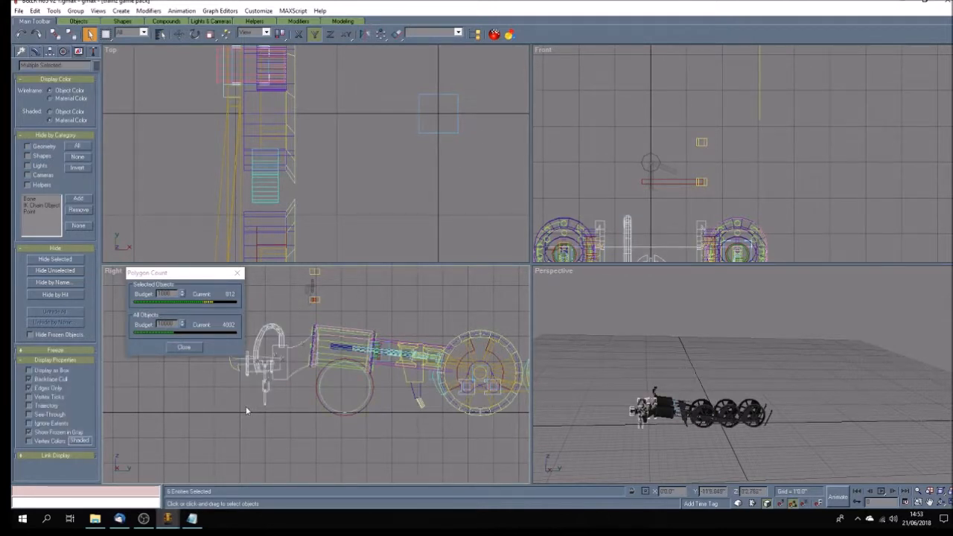
pyautogui.press('Delete')
# Step: Delete the small fittings floating above the cylinders and the slanted pipe between the cylinders and the first driving wheel
pyautogui.moveTo(294, 310); pyautogui.dragTo(329, 270)
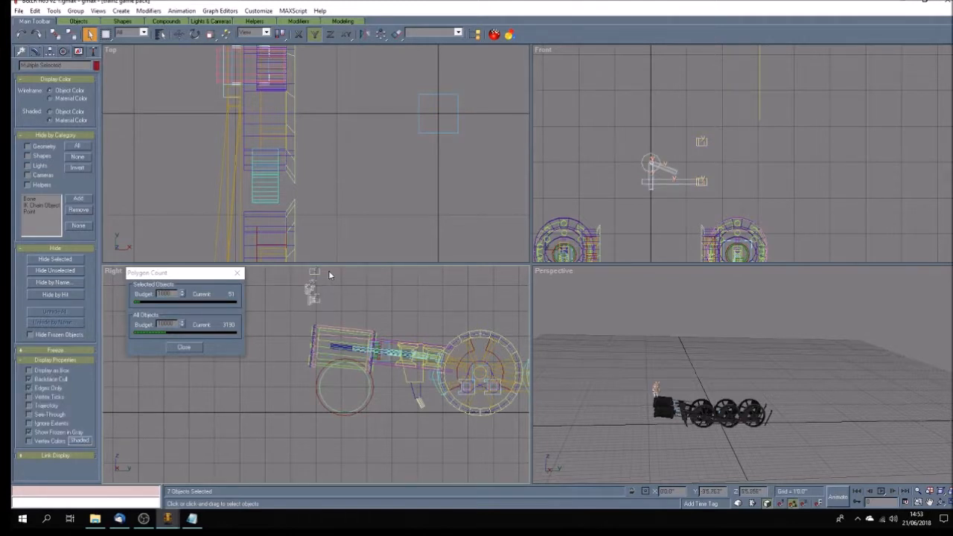
pyautogui.press('Delete')
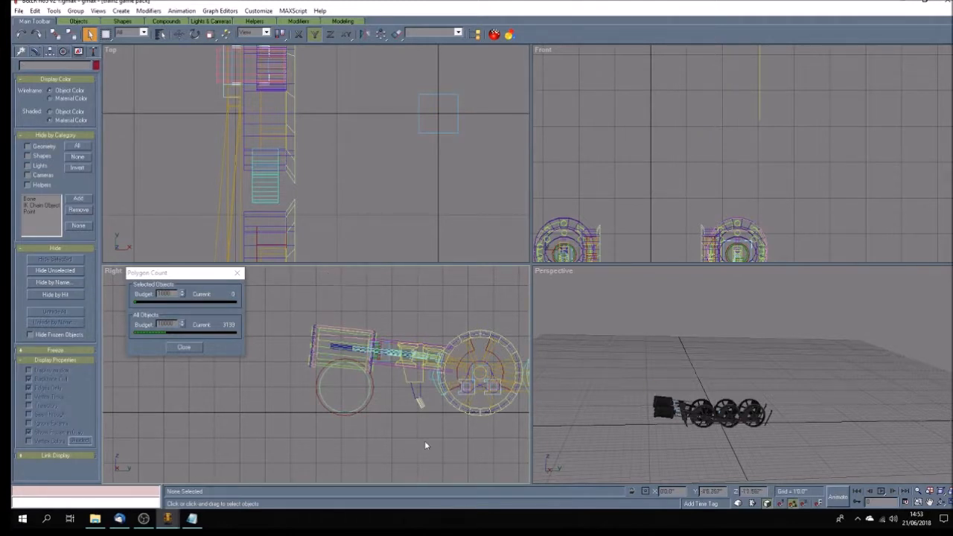
pyautogui.click(419, 412)
pyautogui.press('Delete')
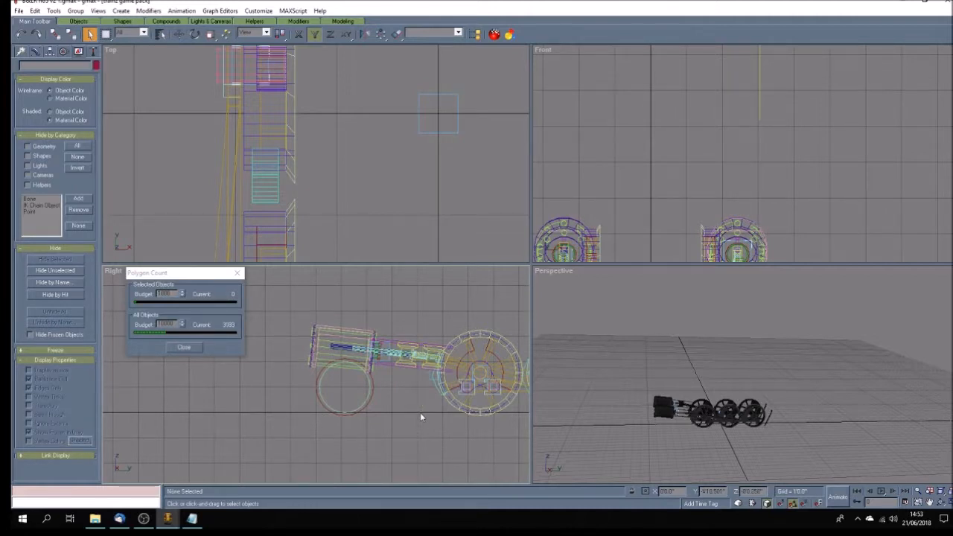
# Step: Delete the slanted pipe behind the rear driving wheel in the Right view
pyautogui.click(930, 502)
pyautogui.moveTo(466, 383); pyautogui.dragTo(231, 385)
pyautogui.moveTo(377, 392); pyautogui.dragTo(338, 392)
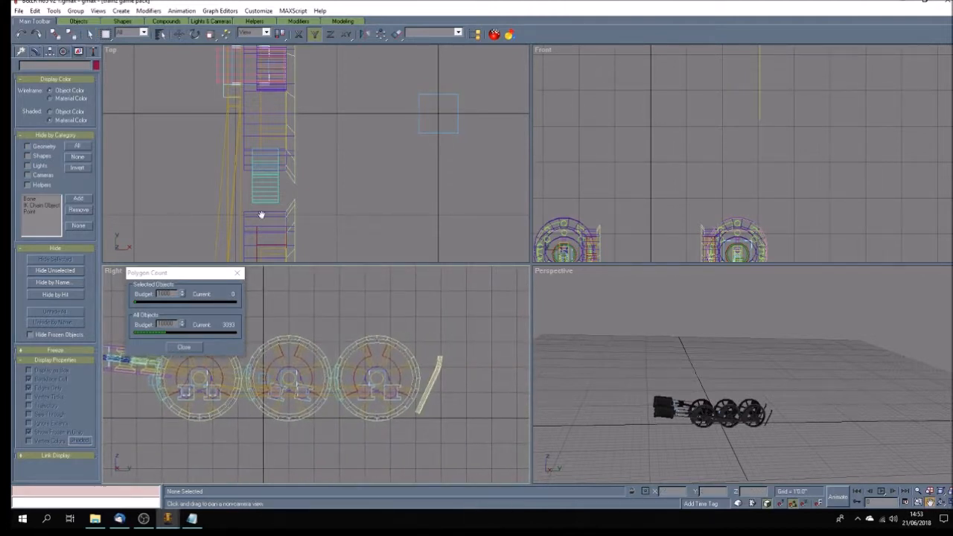
pyautogui.click(178, 34)
pyautogui.moveTo(439, 378); pyautogui.dragTo(443, 378)
pyautogui.press('Delete')
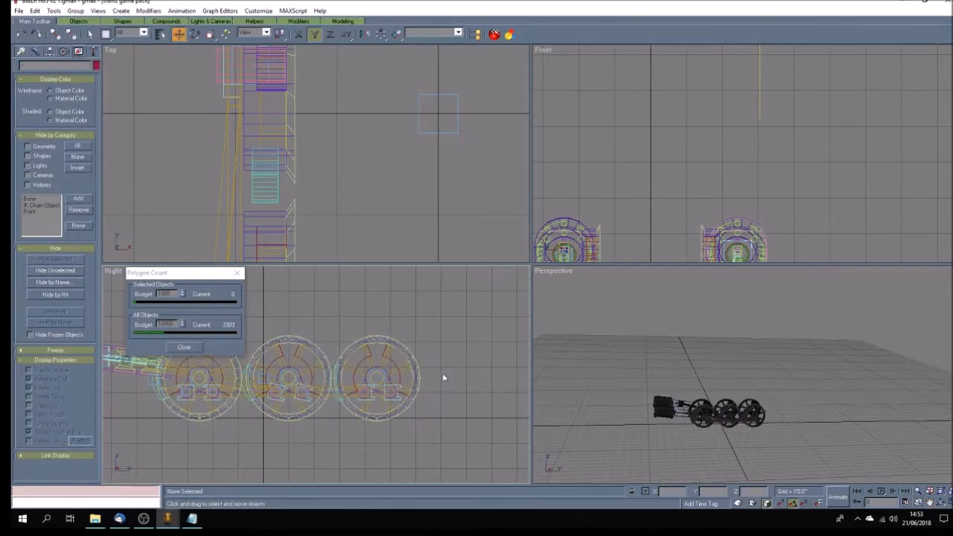
# Step: Play the wheel and rod animation in a maximized perspective view, stop it and return to the first frame
pyautogui.click(941, 505)
pyautogui.moveTo(743, 429); pyautogui.dragTo(758, 446)
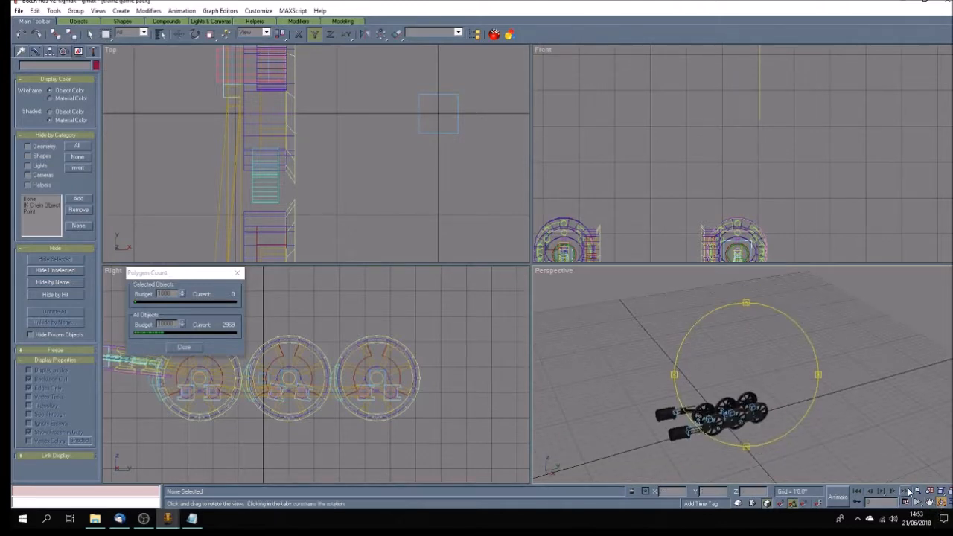
pyautogui.click(950, 502)
pyautogui.moveTo(516, 369); pyautogui.dragTo(511, 356)
pyautogui.click(881, 492)
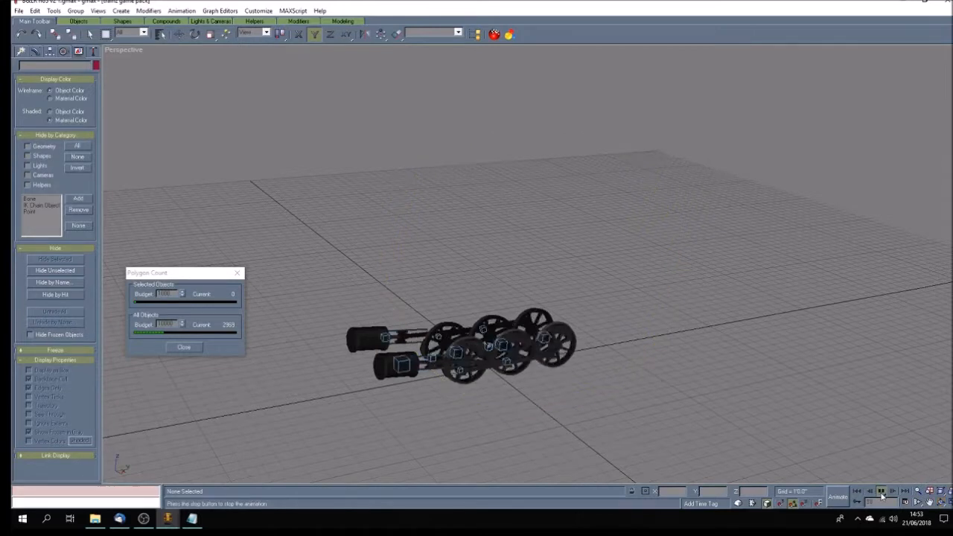
pyautogui.click(880, 492)
pyautogui.click(858, 493)
# Step: Delete the leftover curved plate above the wheels and the two round discs beside the cylinders
pyautogui.moveTo(491, 360); pyautogui.dragTo(603, 362)
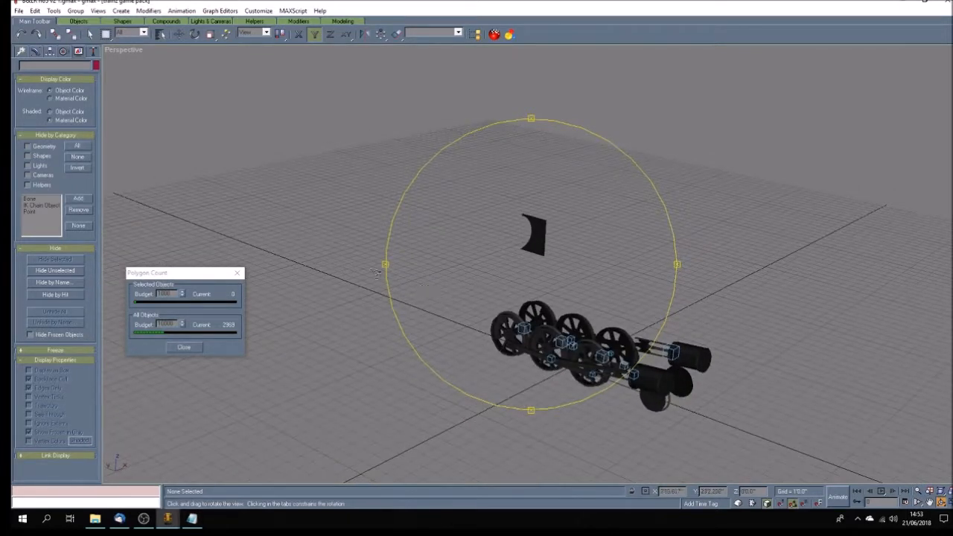
pyautogui.click(90, 35)
pyautogui.click(541, 240)
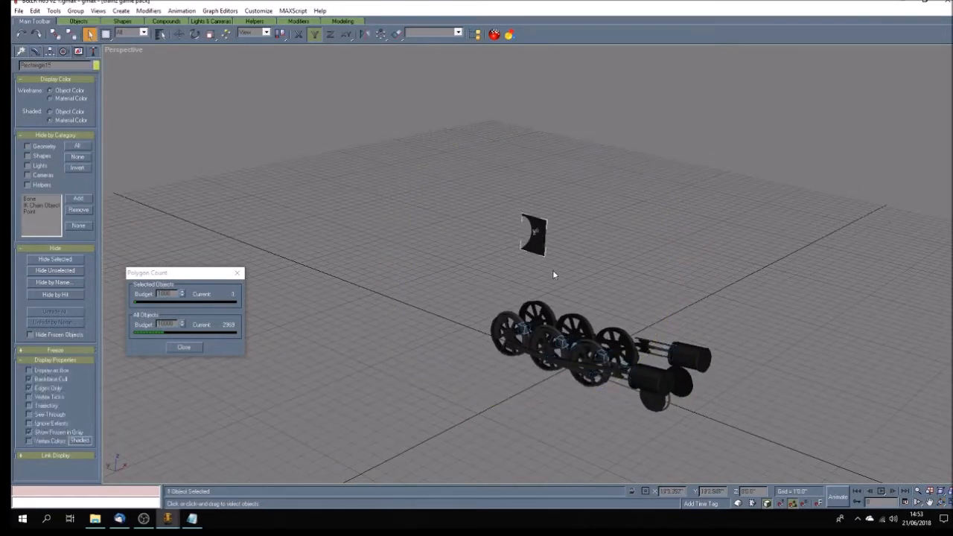
pyautogui.press('Delete')
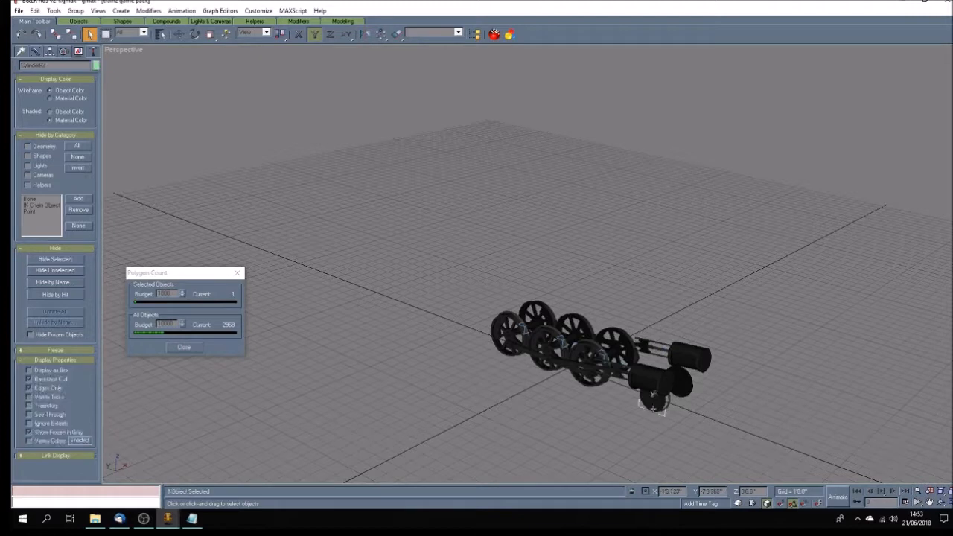
pyautogui.click(668, 406)
pyautogui.press('Delete')
pyautogui.click(687, 391)
pyautogui.press('Delete')
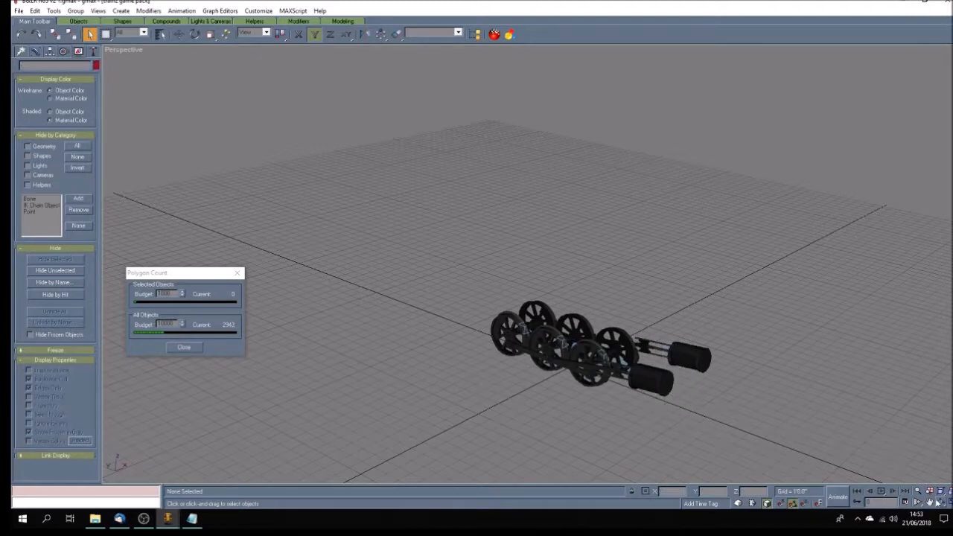
# Step: Replay the animation from the side to check the cleaned-up driving wheels and motion, and stop it
pyautogui.click(941, 503)
pyautogui.moveTo(640, 358); pyautogui.dragTo(437, 351)
pyautogui.click(868, 492)
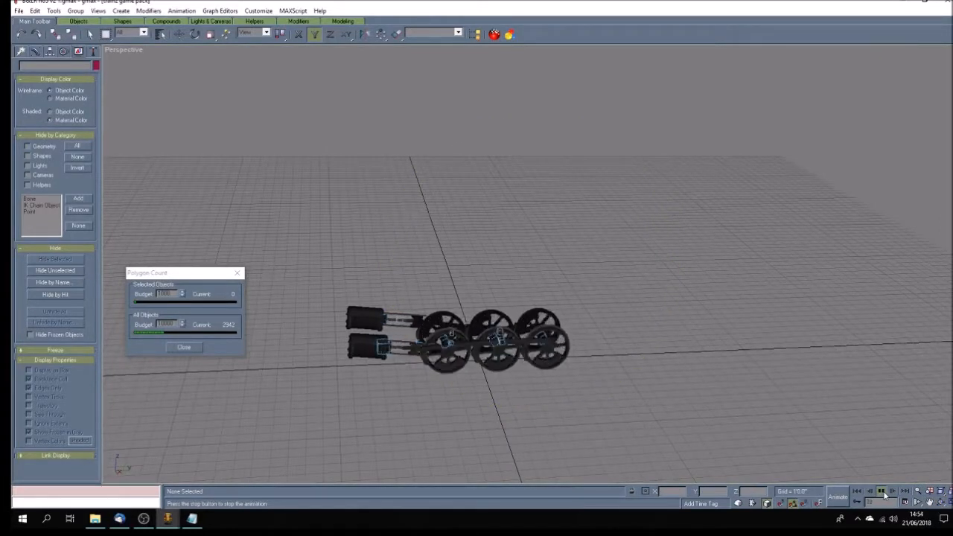
pyautogui.click(883, 492)
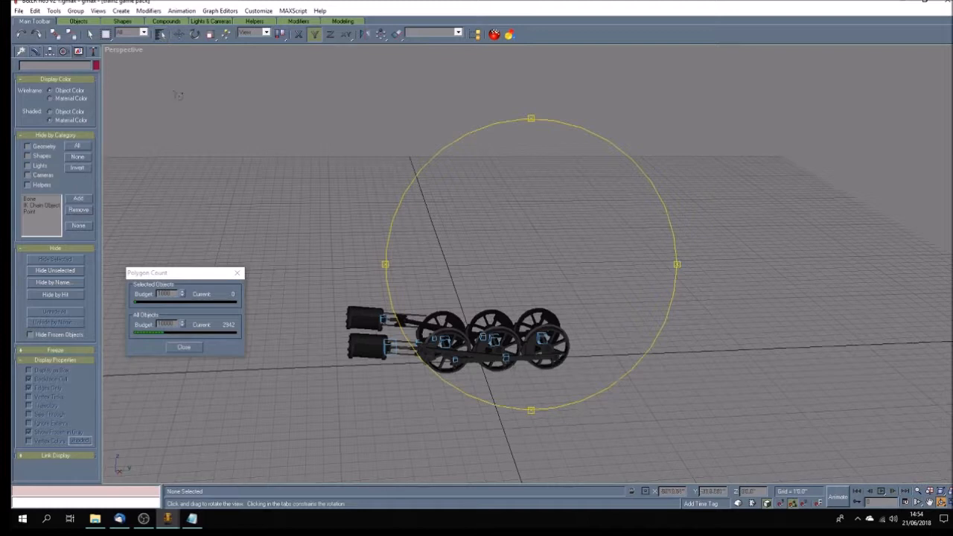
# Step: Select the helper b.r.main2 from the object list and delete it
pyautogui.click(160, 34)
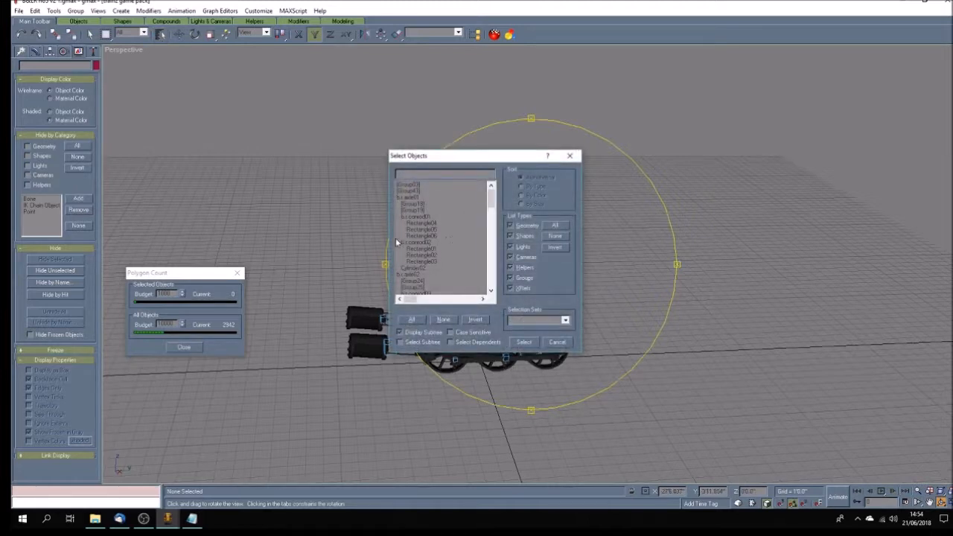
pyautogui.moveTo(492, 199); pyautogui.dragTo(492, 230)
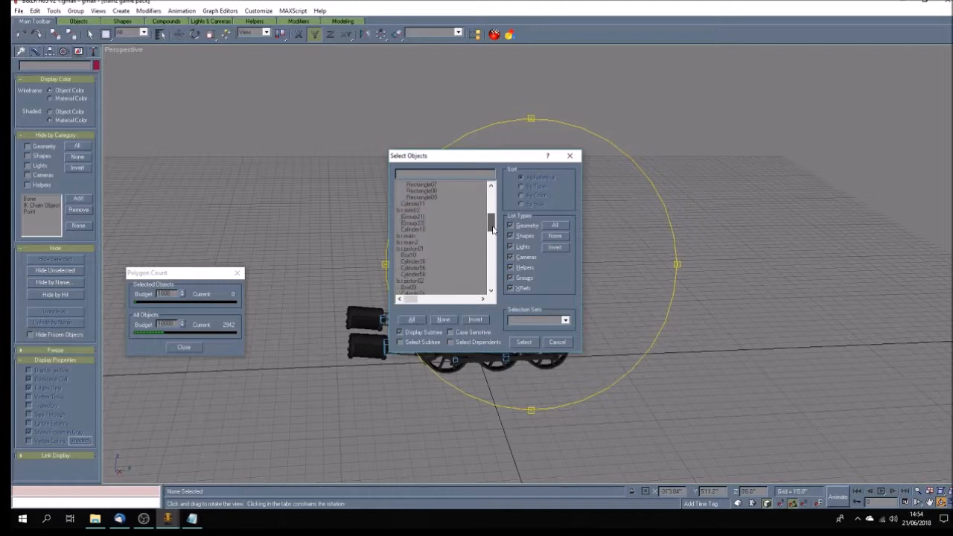
pyautogui.click(404, 237)
pyautogui.click(406, 242)
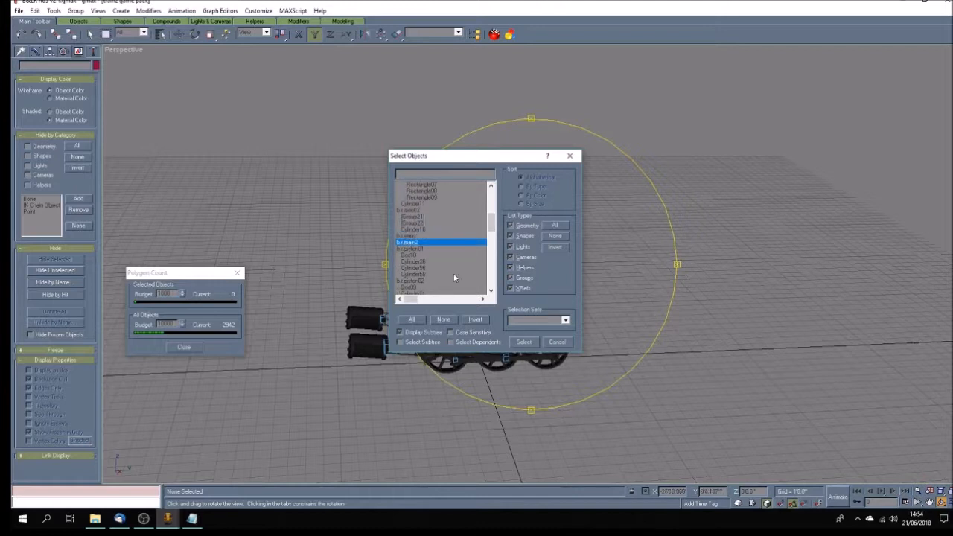
pyautogui.click(524, 343)
pyautogui.moveTo(530, 366); pyautogui.dragTo(534, 388)
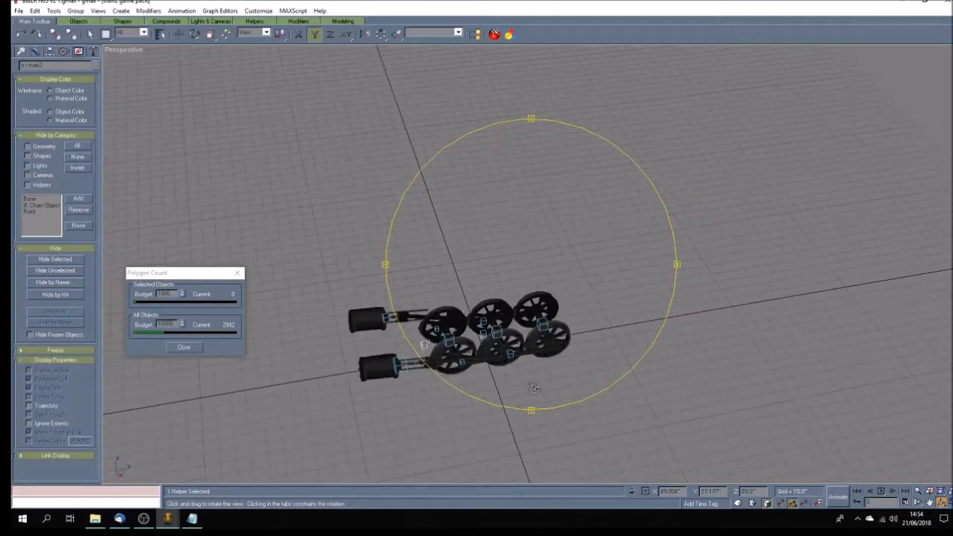
pyautogui.hotkey('ctrl', 'd')
pyautogui.moveTo(534, 387); pyautogui.dragTo(521, 404)
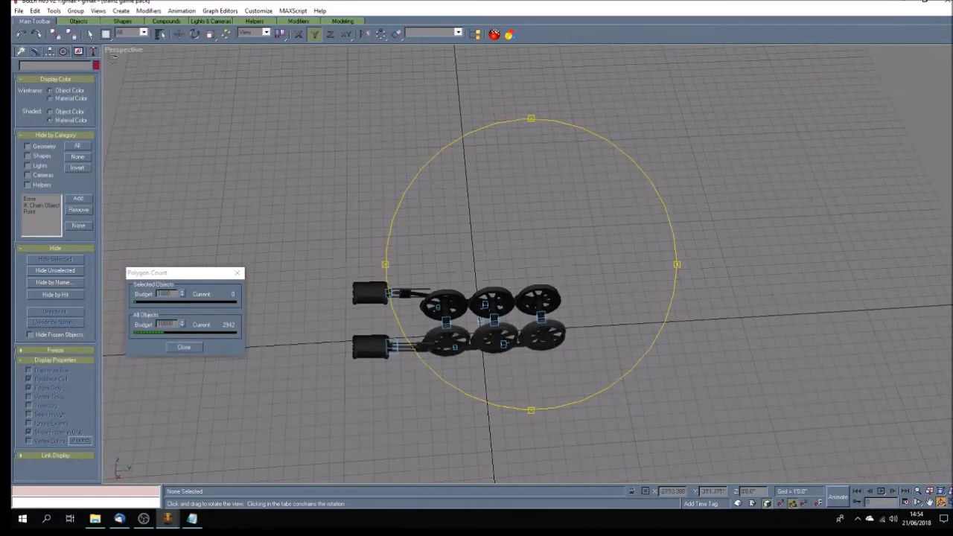
# Step: Select the b.r.main helper between the driving wheels and inspect its position from another angle
pyautogui.rightClick(231, 166)
pyautogui.click(481, 320)
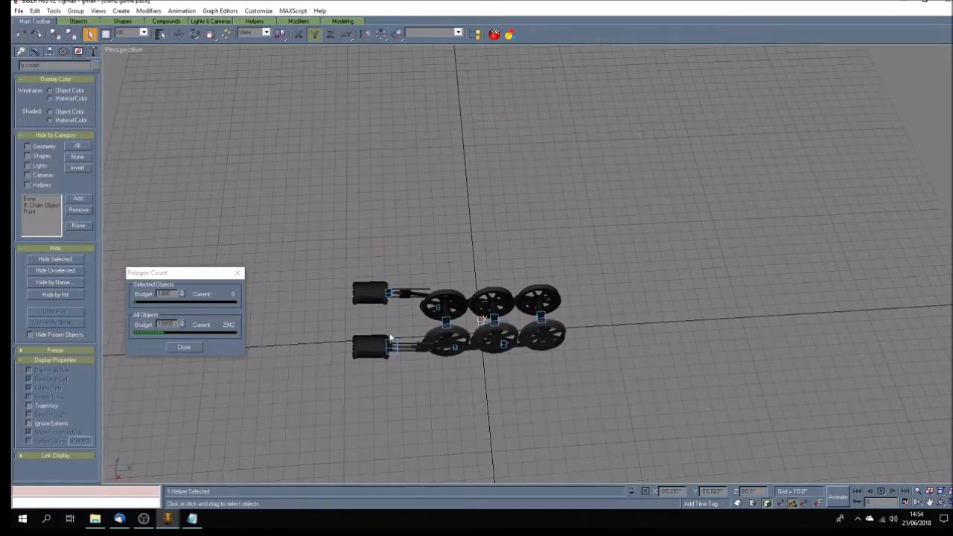
pyautogui.click(942, 502)
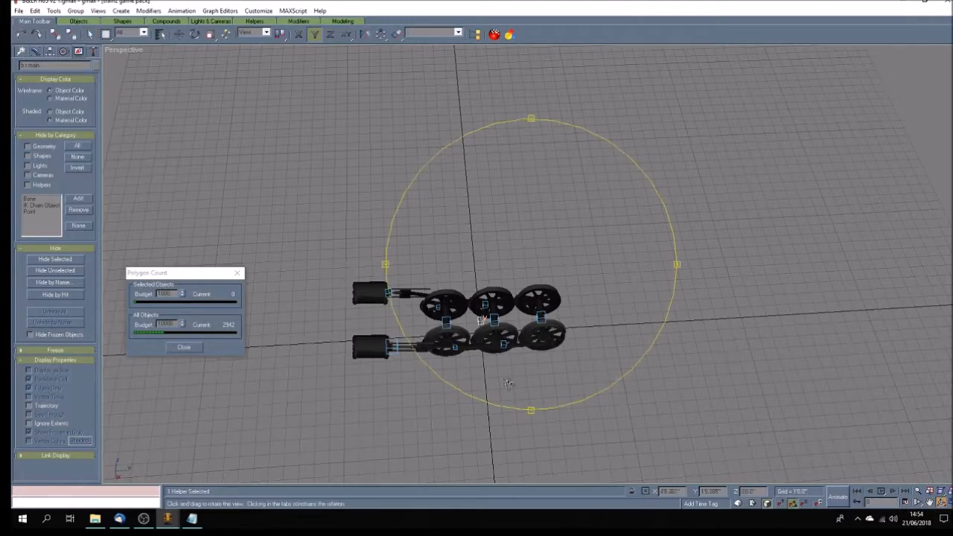
pyautogui.moveTo(511, 383)
pyautogui.mouseDown()
pyautogui.moveTo(506, 333)
pyautogui.moveTo(496, 363)
pyautogui.moveTo(523, 387)
pyautogui.moveTo(507, 382)
pyautogui.mouseUp()
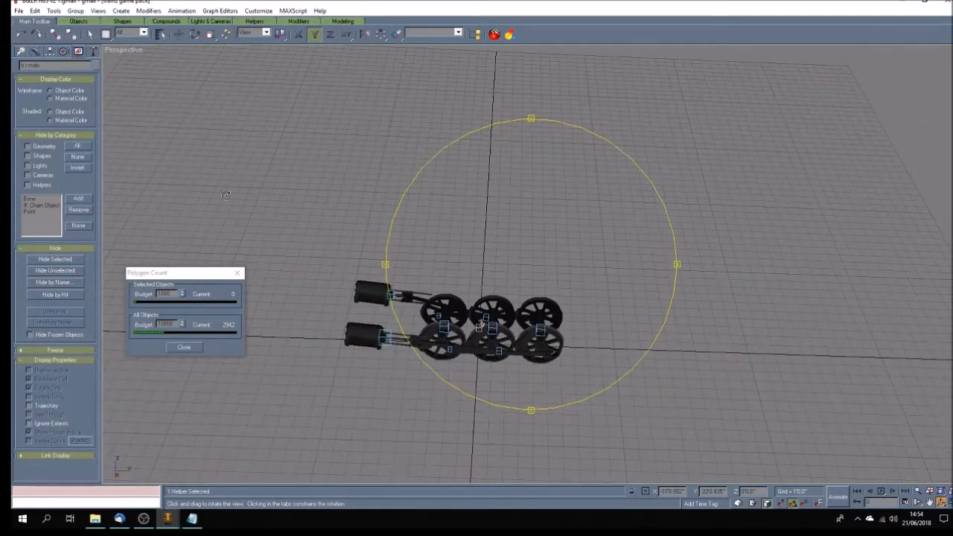
# Step: Link the helpers b.r.axle01, b.r.axle02, b.r.axle03, b.r.piston01 and b.r.piston02 to b.r.main as their parent
pyautogui.click(161, 34)
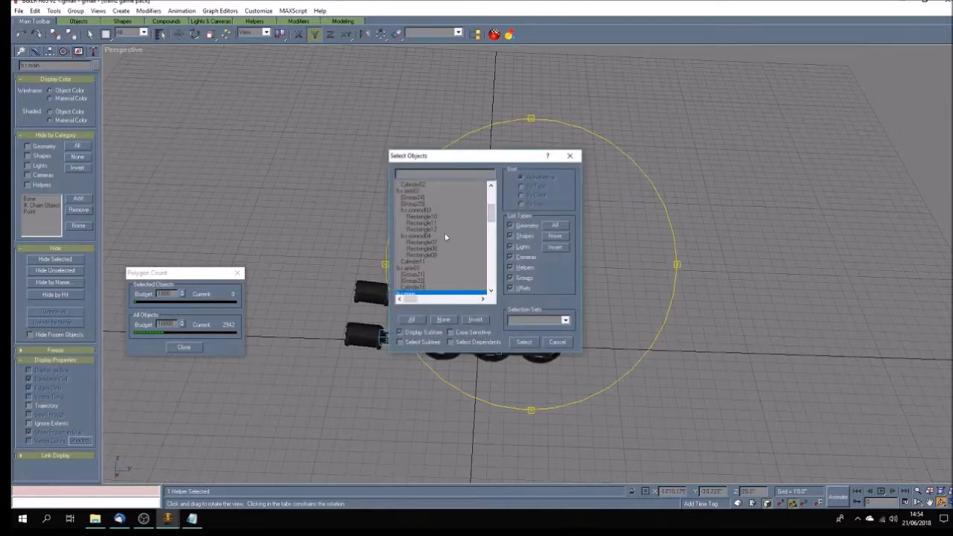
pyautogui.moveTo(491, 213); pyautogui.dragTo(493, 190)
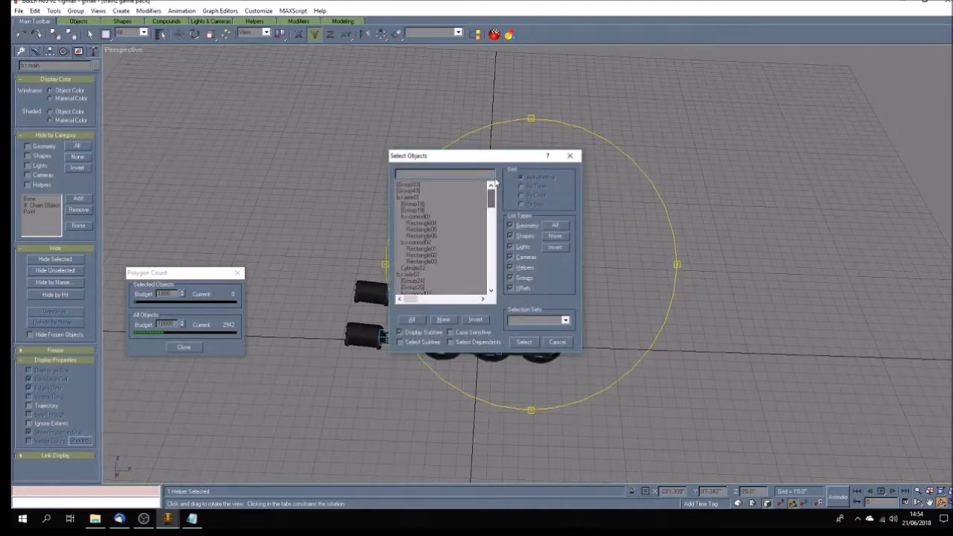
pyautogui.click(414, 197)
pyautogui.keyDown('ctrl'); pyautogui.click(410, 274); pyautogui.keyUp('ctrl')
pyautogui.scroll(-1, 491, 201)
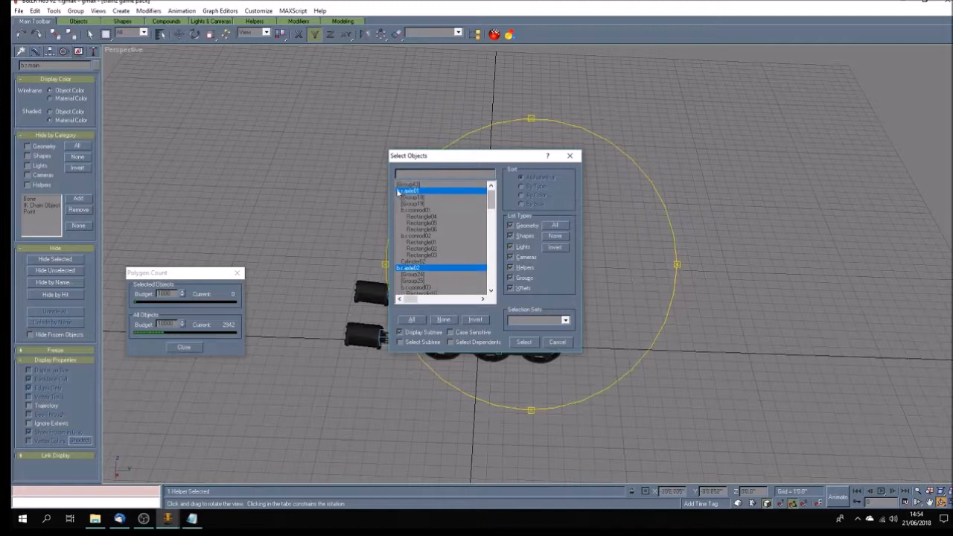
pyautogui.scroll(-5, 492, 202)
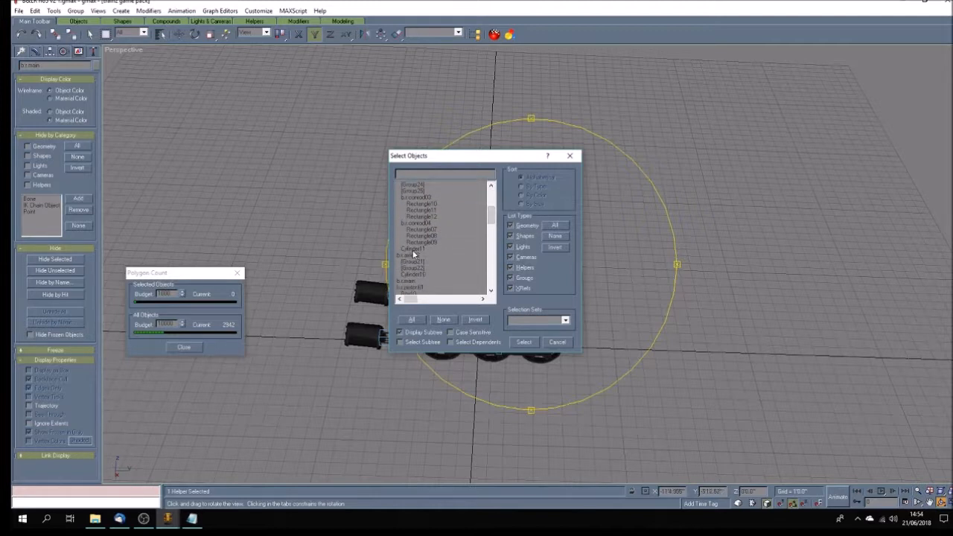
pyautogui.click(412, 255)
pyautogui.scroll(-3, 463, 235)
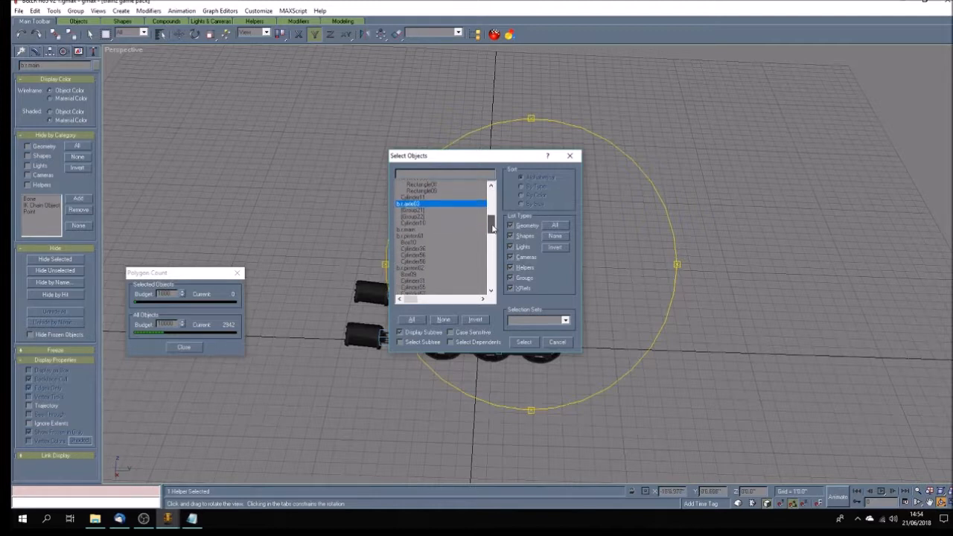
pyautogui.keyDown('ctrl'); pyautogui.click(417, 223); pyautogui.keyUp('ctrl')
pyautogui.keyDown('ctrl'); pyautogui.click(414, 255); pyautogui.keyUp('ctrl')
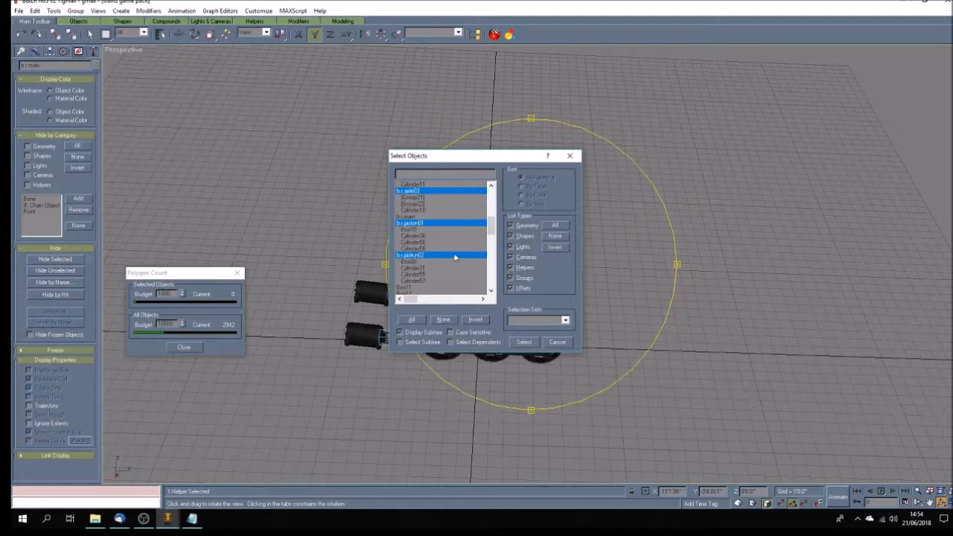
pyautogui.moveTo(492, 233); pyautogui.dragTo(491, 197)
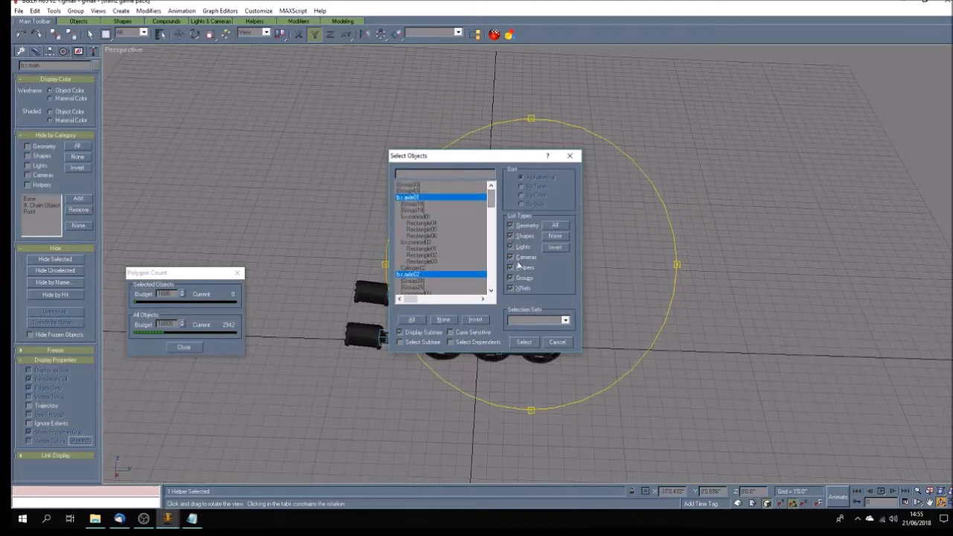
pyautogui.click(524, 341)
pyautogui.click(55, 35)
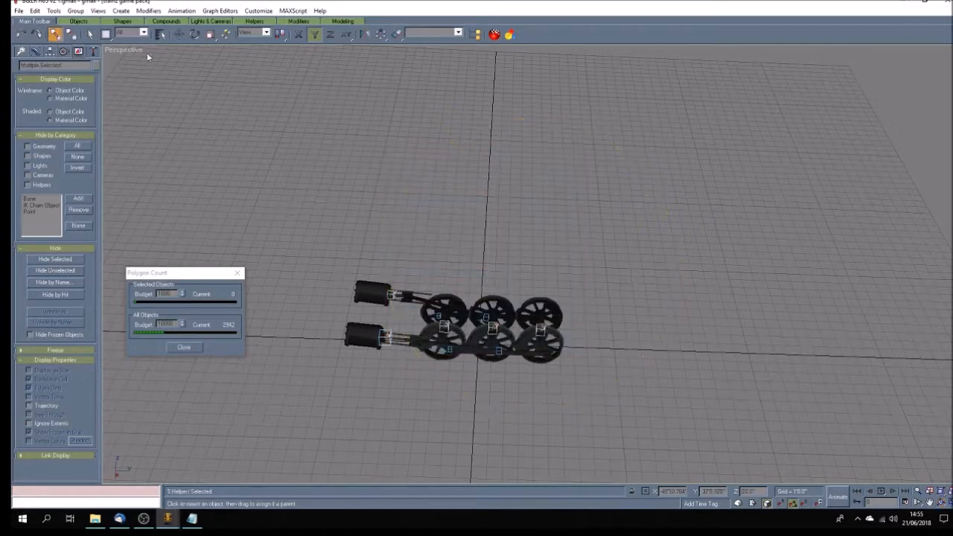
pyautogui.click(161, 34)
pyautogui.click(410, 198)
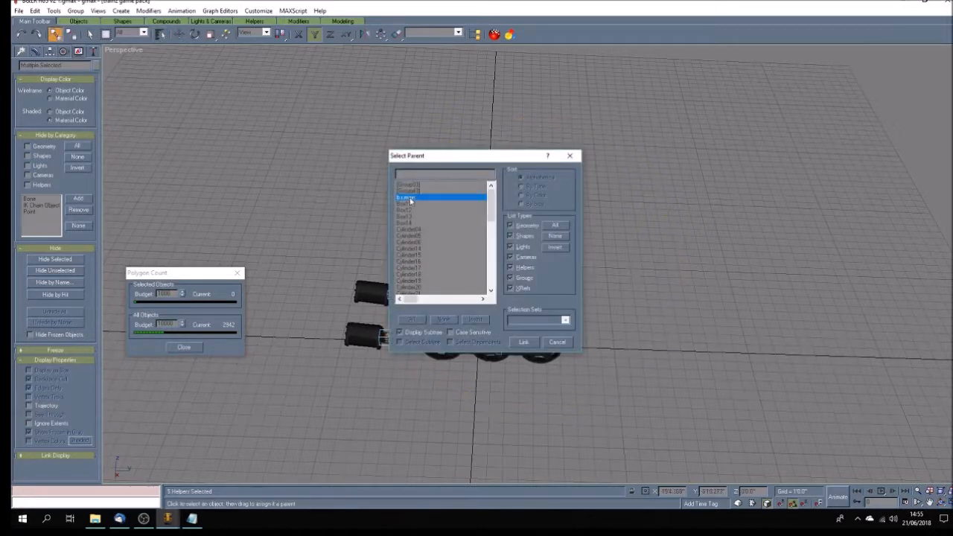
pyautogui.click(525, 343)
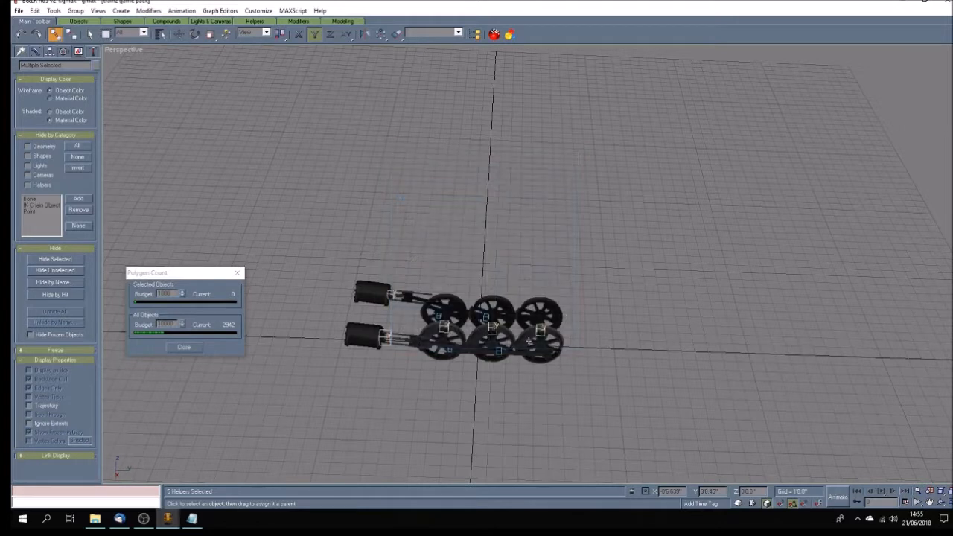
# Step: Clear the selection and review the object list's hierarchy to check the links under b.r.main
pyautogui.click(443, 396)
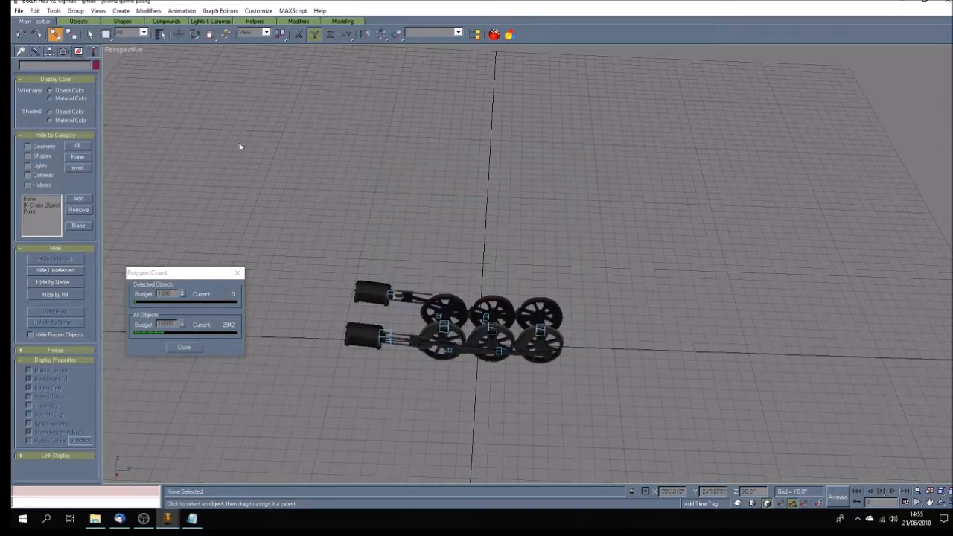
pyautogui.click(161, 33)
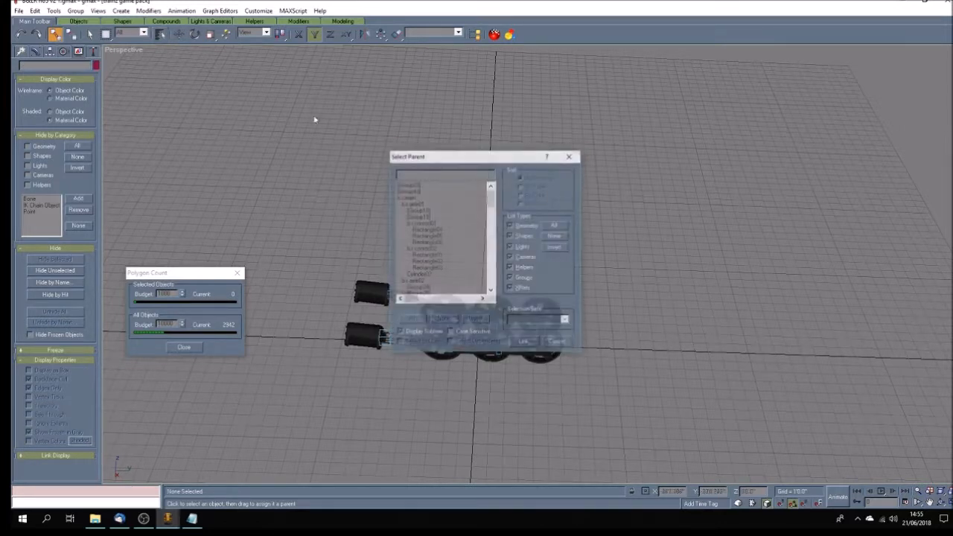
pyautogui.click(430, 216)
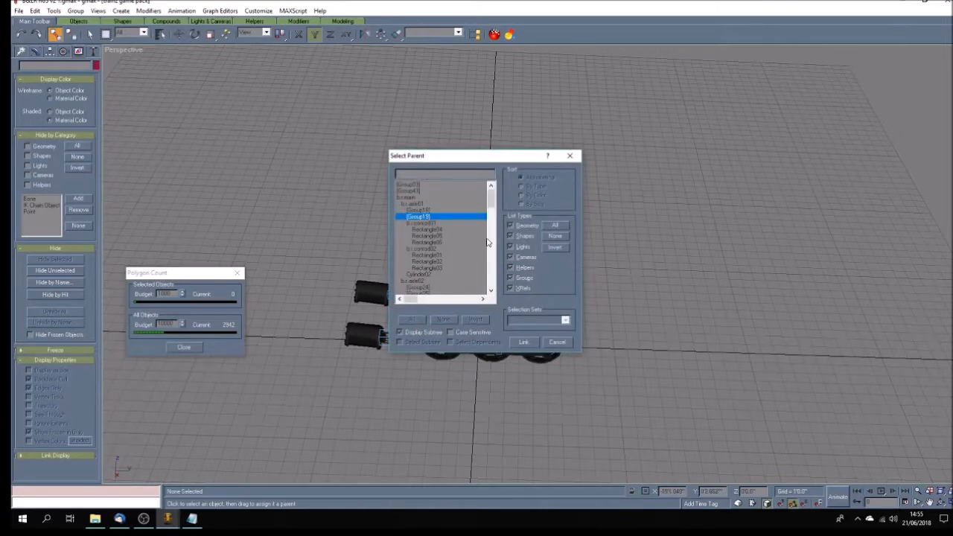
pyautogui.moveTo(490, 201); pyautogui.dragTo(490, 279)
pyautogui.click(563, 341)
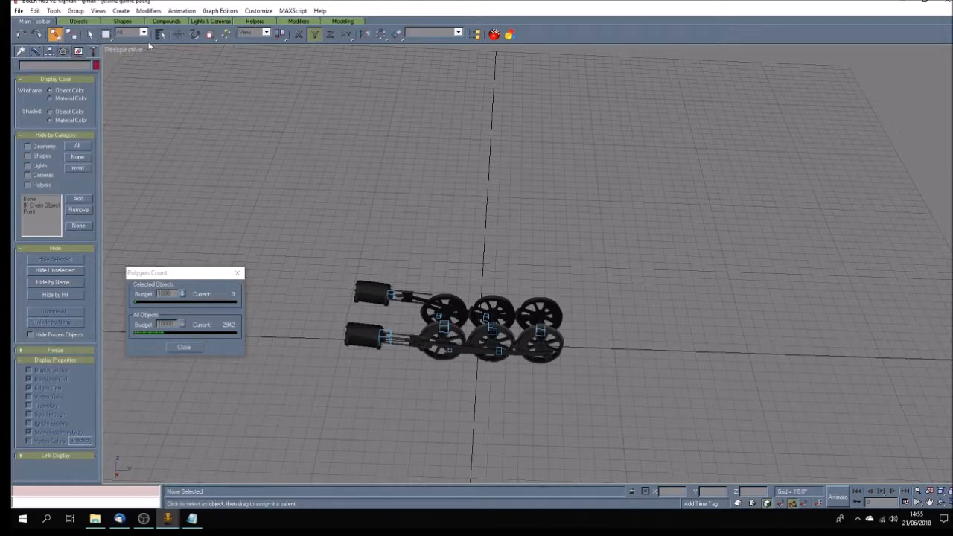
# Step: Ungroup the wheel groups Group18 and Group19 under b.r.axle01 and clear the selection
pyautogui.click(90, 34)
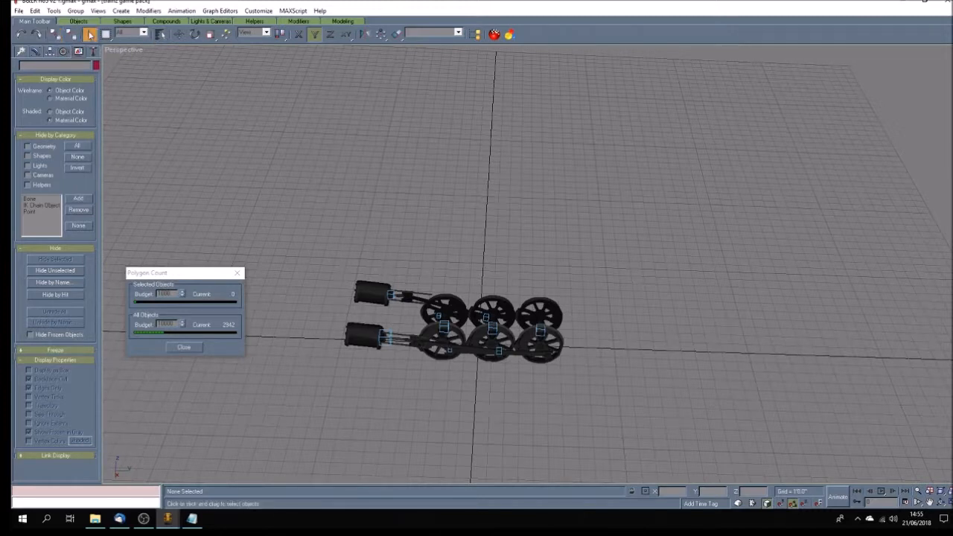
pyautogui.click(159, 35)
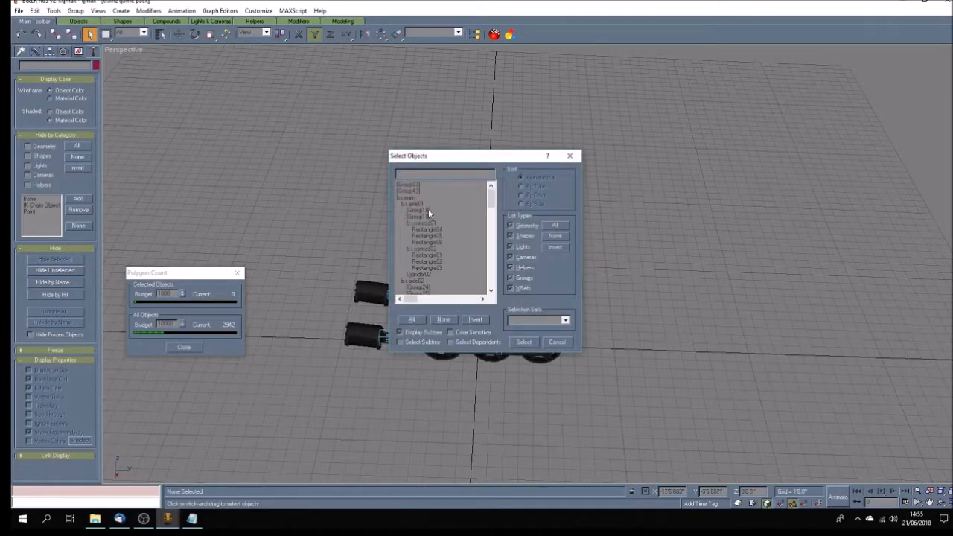
pyautogui.moveTo(428, 211); pyautogui.dragTo(429, 216)
pyautogui.click(526, 342)
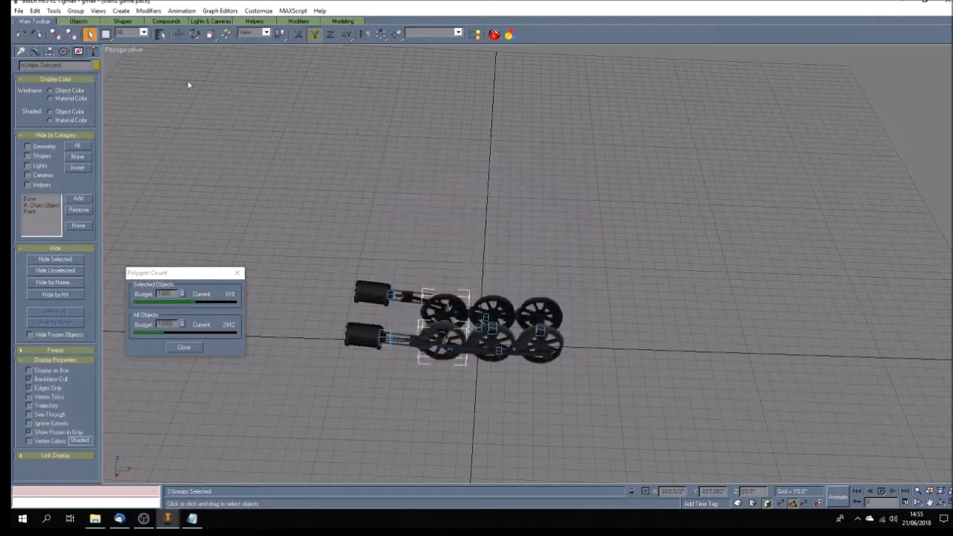
pyautogui.click(75, 10)
pyautogui.click(93, 34)
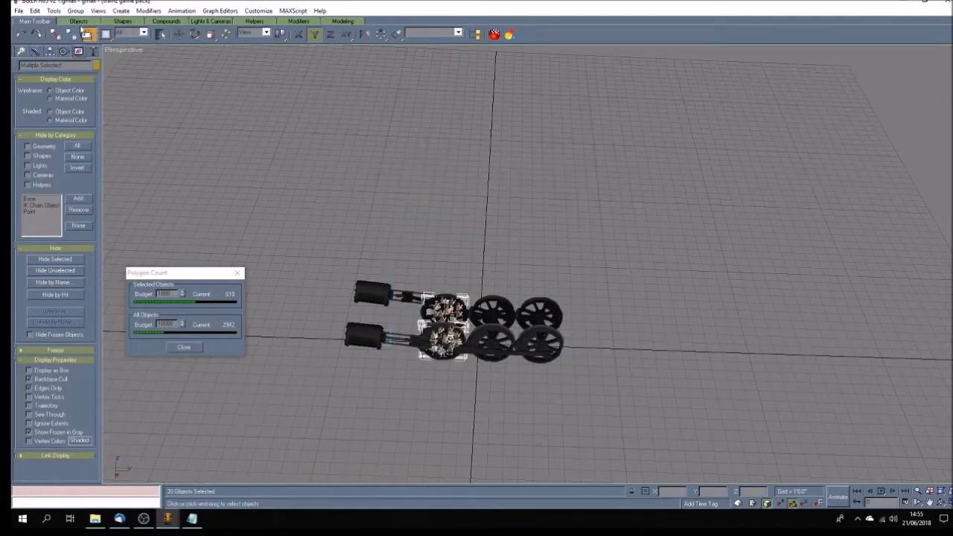
pyautogui.click(75, 10)
pyautogui.click(157, 88)
pyautogui.click(433, 186)
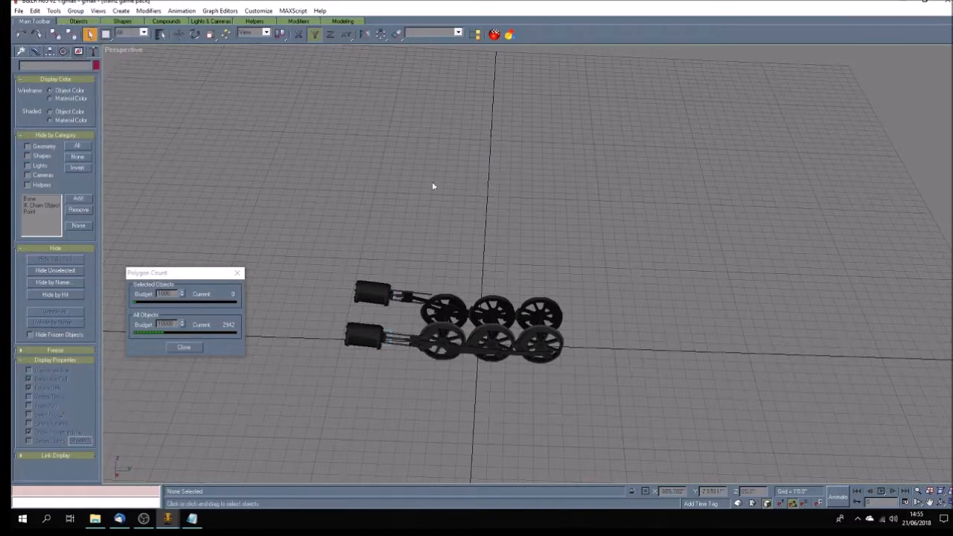
# Step: Ungroup the two groups listed outside the b.r.main hierarchy and clear the selection
pyautogui.click(161, 34)
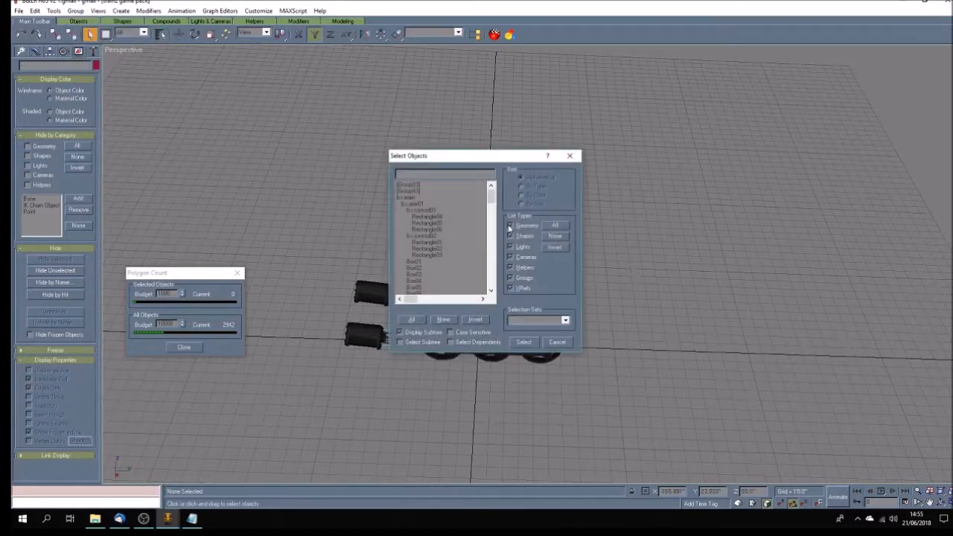
pyautogui.moveTo(420, 186); pyautogui.dragTo(420, 192)
pyautogui.click(524, 342)
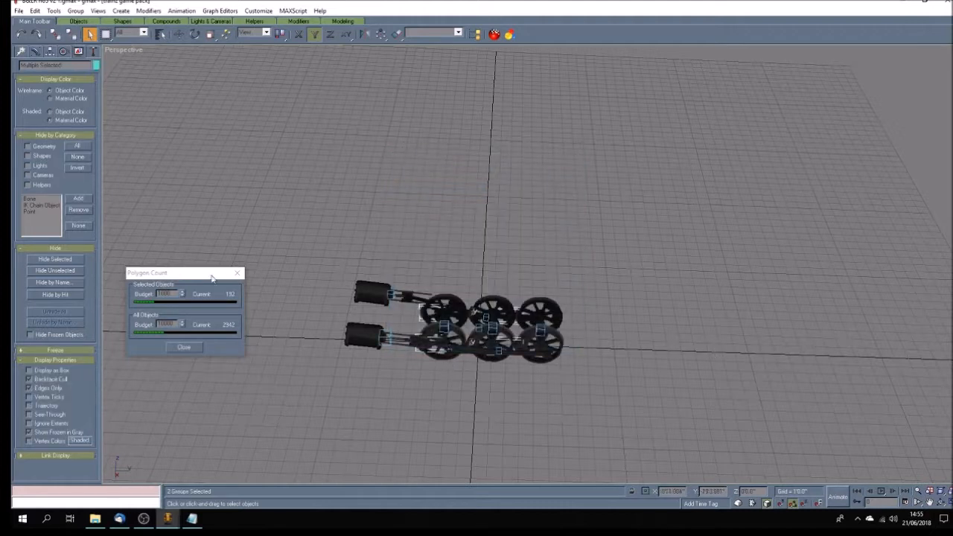
pyautogui.click(75, 10)
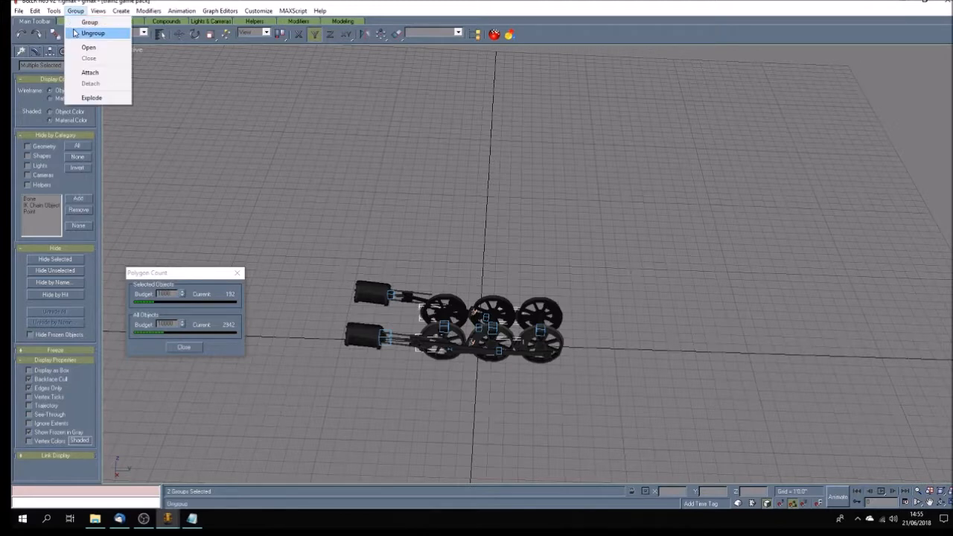
pyautogui.click(75, 32)
pyautogui.click(416, 245)
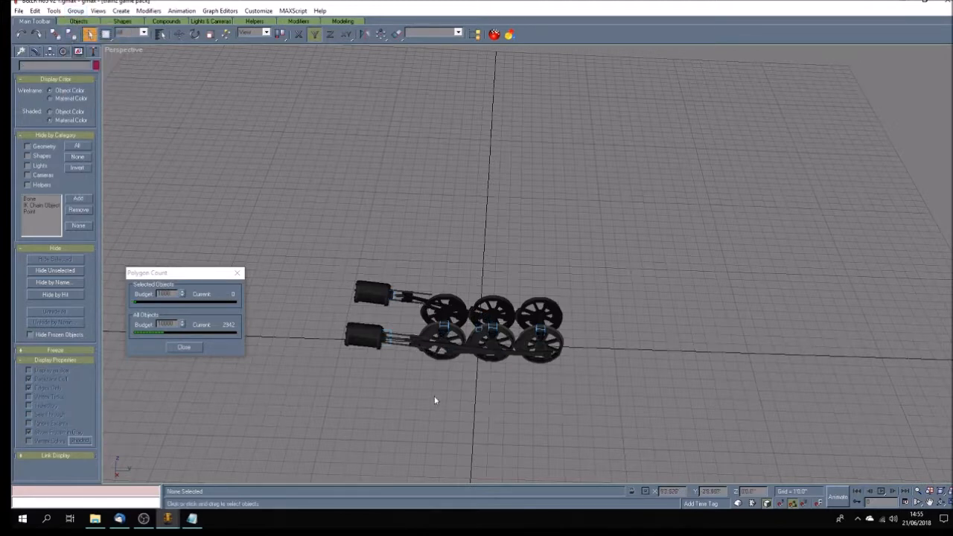
pyautogui.scroll(2, 435, 402)
pyautogui.scroll(-2, 432, 392)
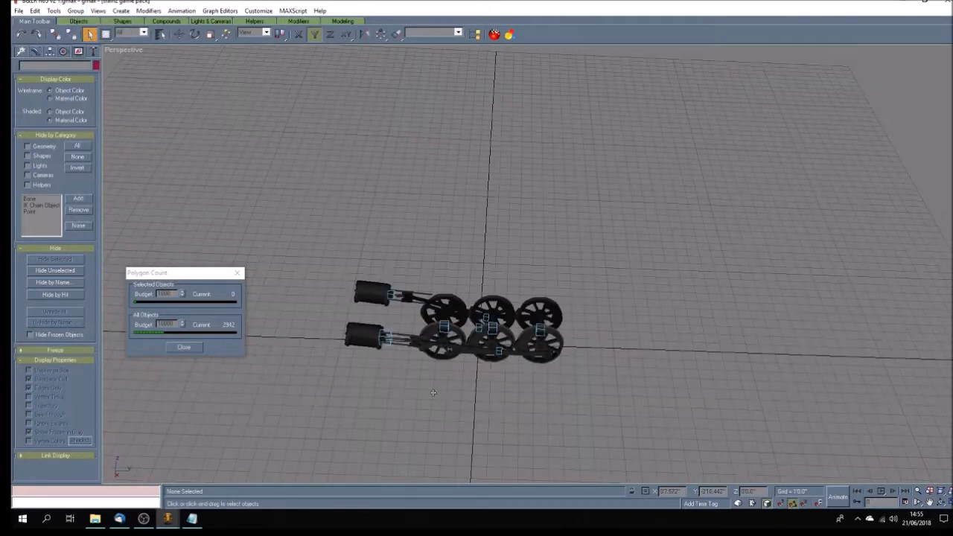
# Step: Ungroup the four wheel groups under b.r.axle02 and b.r.axle03 and clear the selection
pyautogui.click(160, 35)
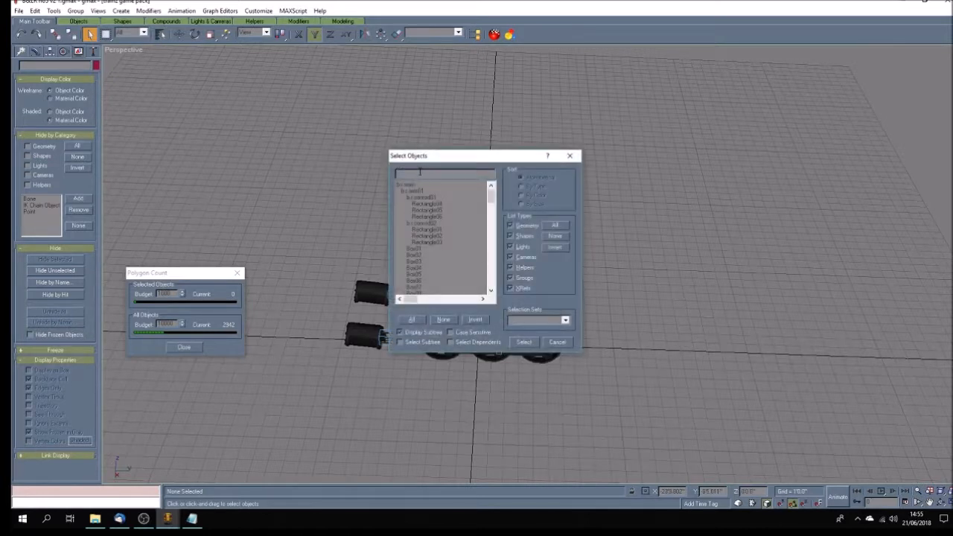
pyautogui.moveTo(490, 195); pyautogui.dragTo(491, 228)
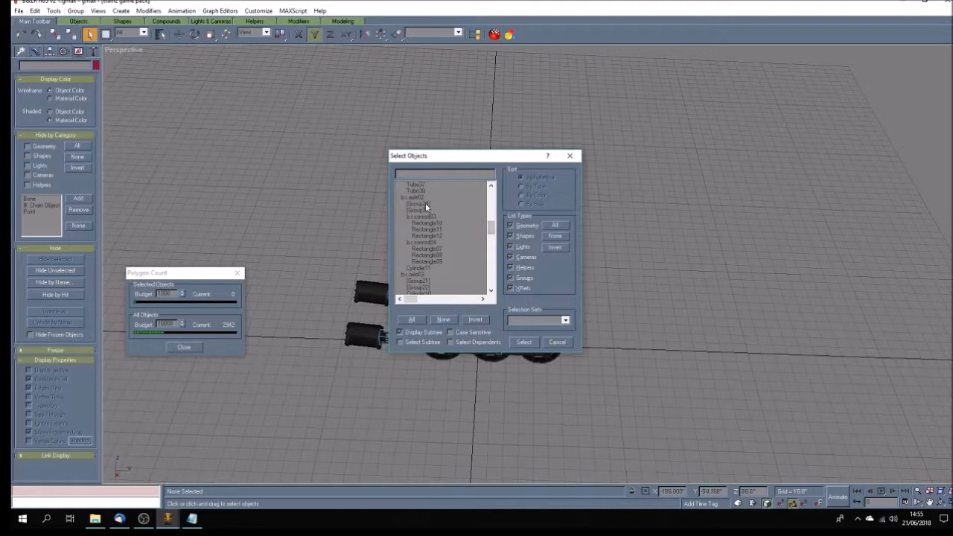
pyautogui.moveTo(426, 205); pyautogui.dragTo(426, 212)
pyautogui.moveTo(489, 233); pyautogui.dragTo(491, 235)
pyautogui.keyDown('ctrl'); pyautogui.click(427, 248); pyautogui.keyUp('ctrl')
pyautogui.keyDown('ctrl'); pyautogui.click(428, 255); pyautogui.keyUp('ctrl')
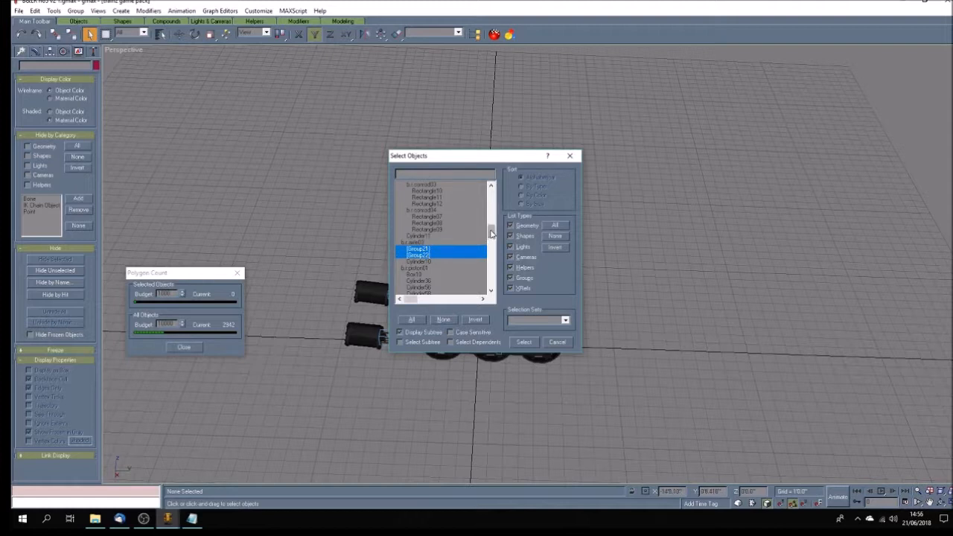
pyautogui.scroll(-4, 489, 241)
pyautogui.scroll(-10, 489, 241)
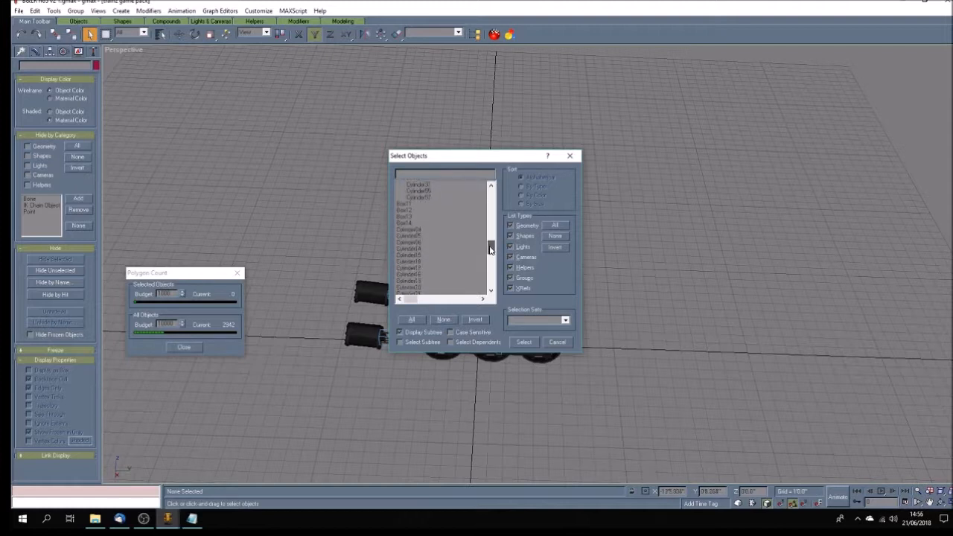
pyautogui.click(530, 345)
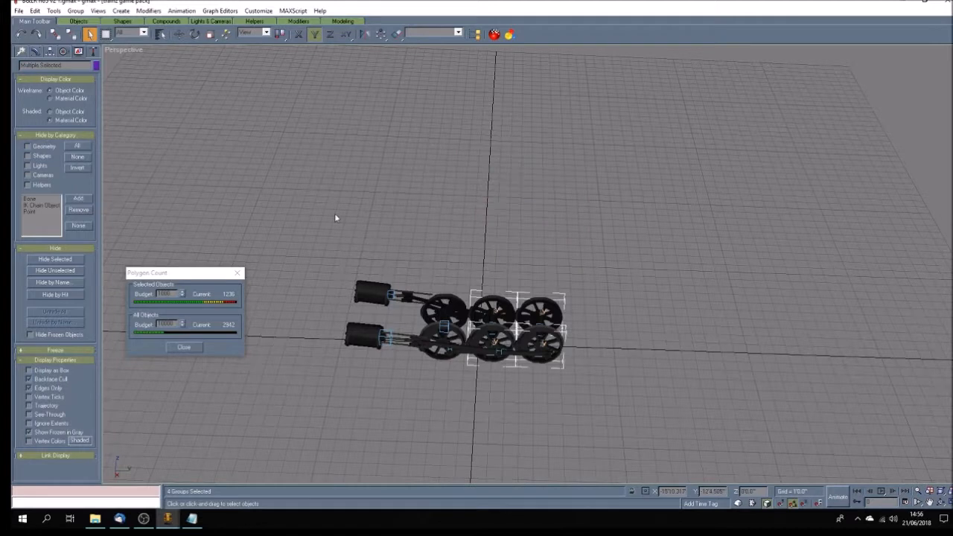
pyautogui.click(75, 11)
pyautogui.click(92, 33)
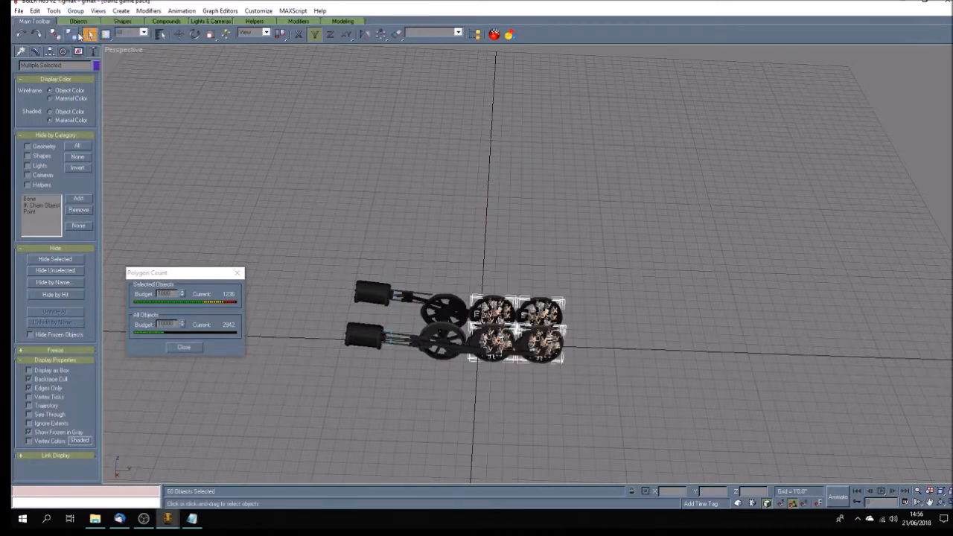
pyautogui.click(75, 10)
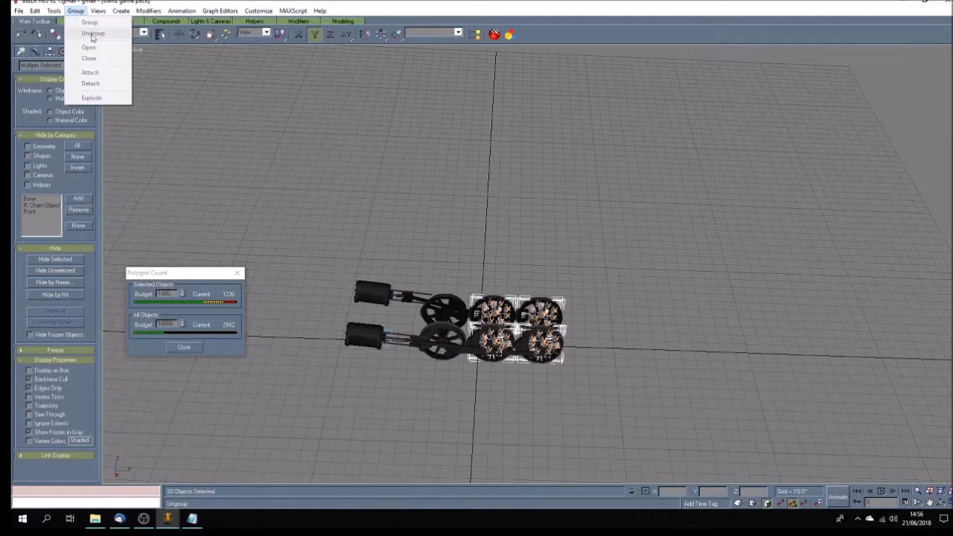
pyautogui.click(599, 352)
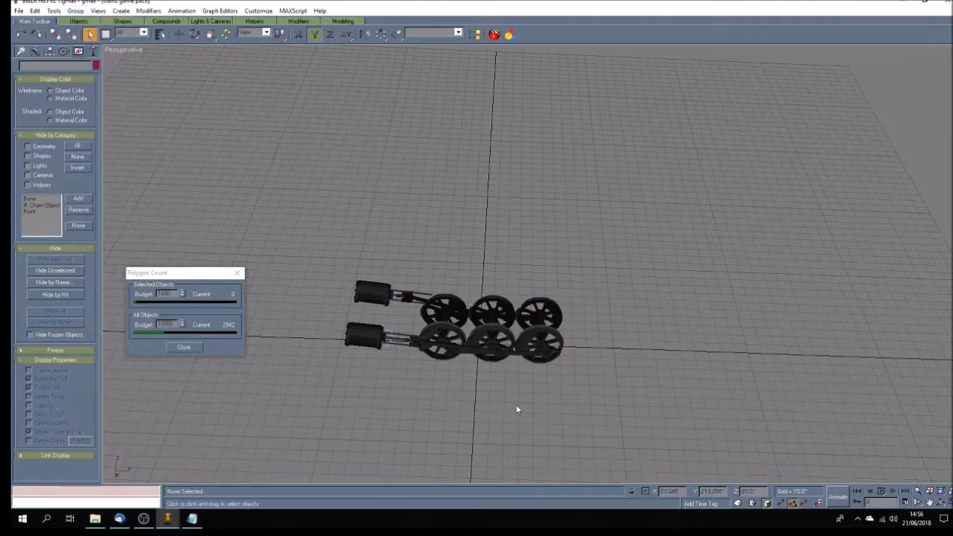
# Step: Link the loose boxes, cylinders, rectangles and tubes listed outside the hierarchy to b.r.main and clear the selection
pyautogui.click(161, 34)
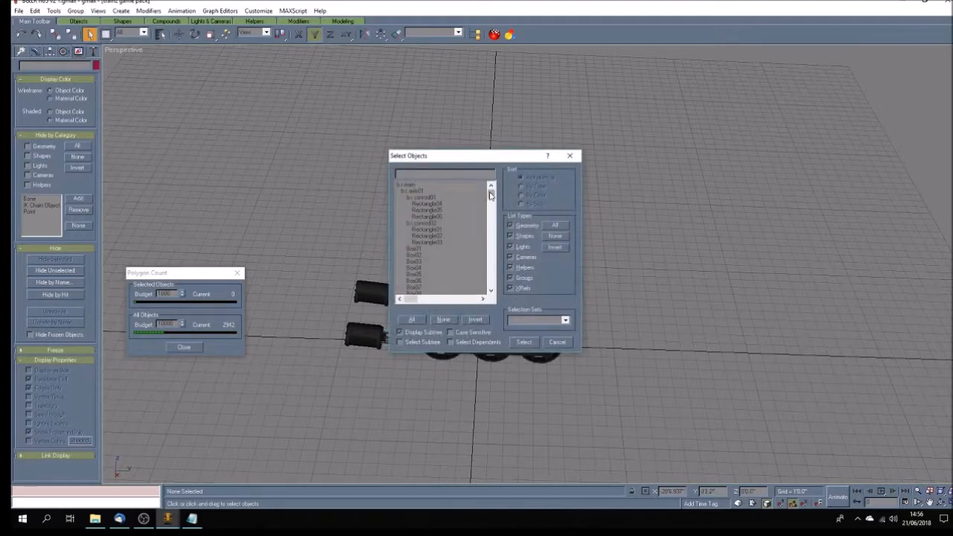
pyautogui.moveTo(491, 195); pyautogui.dragTo(491, 251)
pyautogui.scroll(-5, 491, 251)
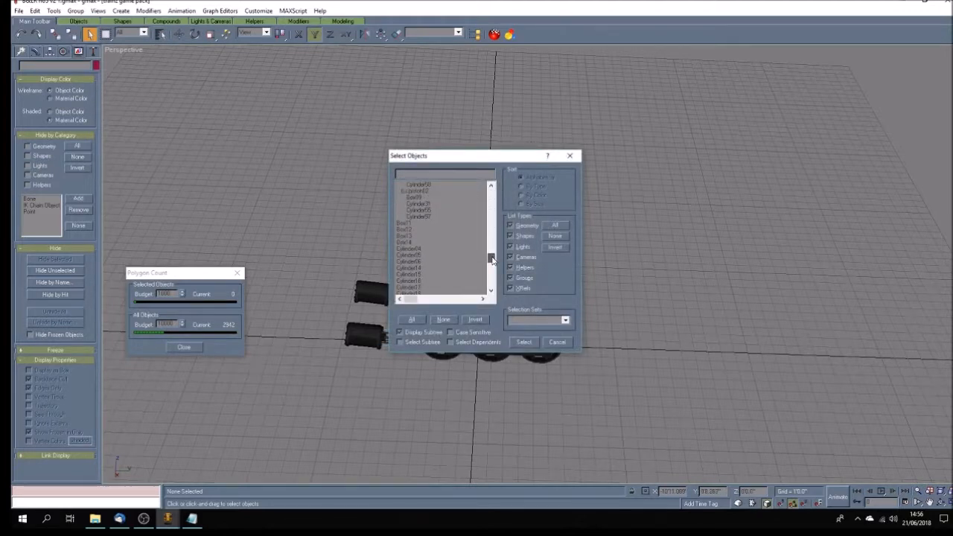
pyautogui.click(409, 237)
pyautogui.moveTo(490, 258); pyautogui.dragTo(491, 289)
pyautogui.keyDown('shift'); pyautogui.click(409, 289); pyautogui.keyUp('shift')
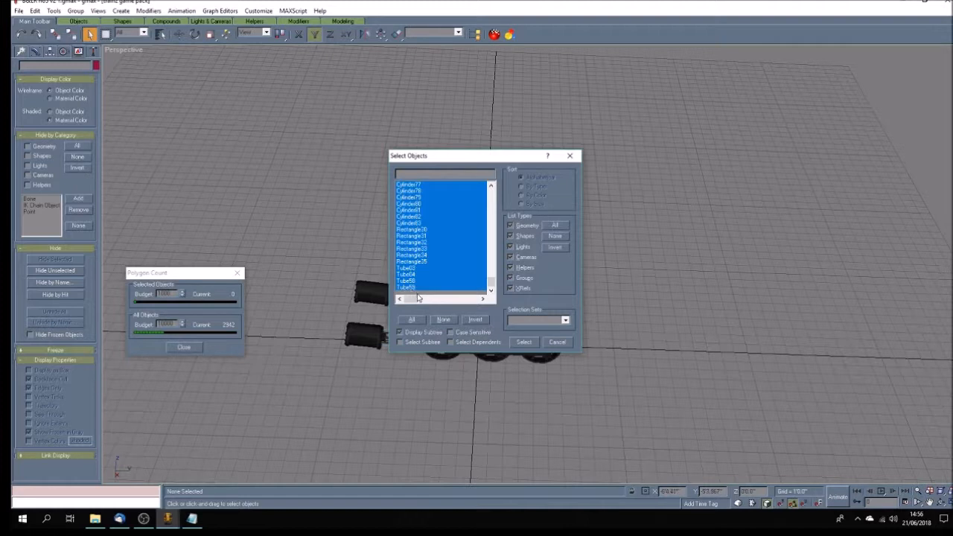
pyautogui.click(523, 342)
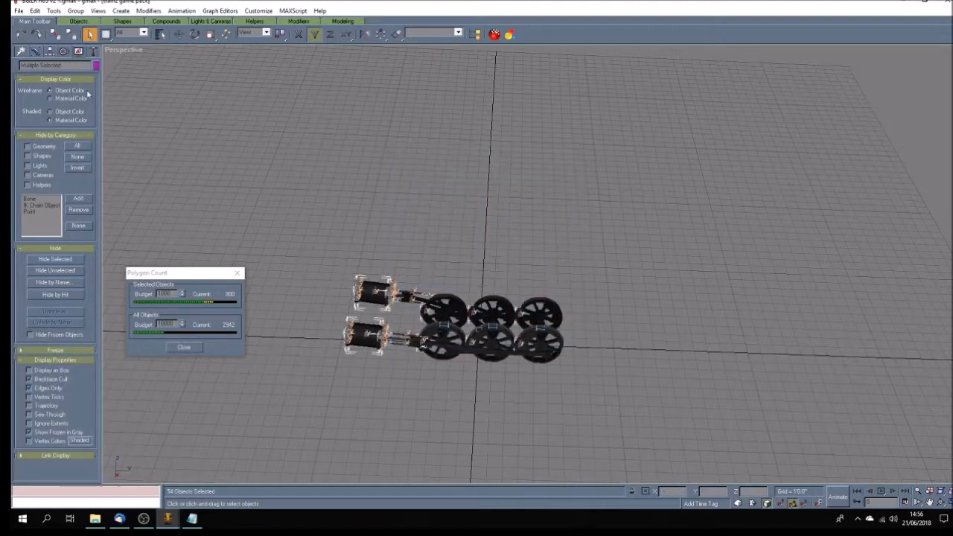
pyautogui.click(55, 35)
pyautogui.click(160, 34)
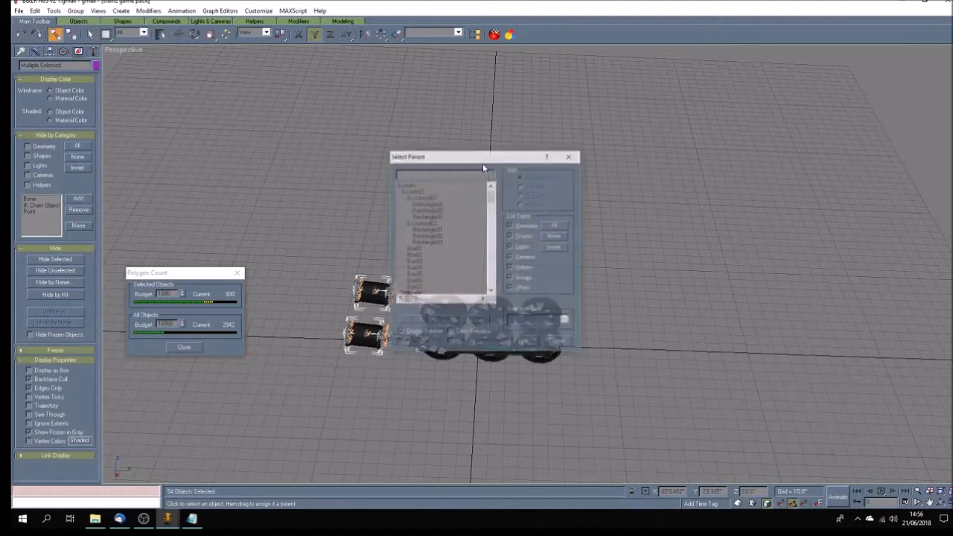
pyautogui.click(417, 185)
pyautogui.click(525, 343)
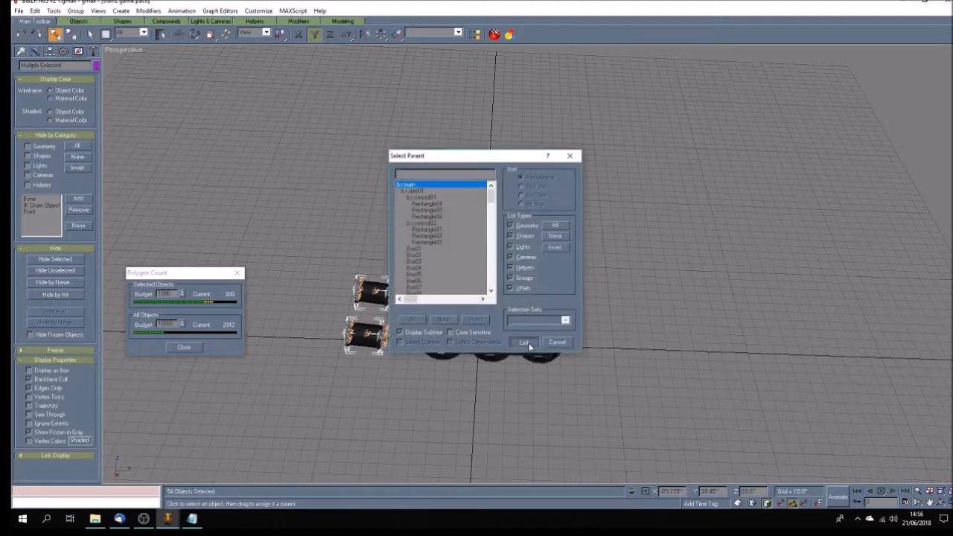
pyautogui.click(434, 387)
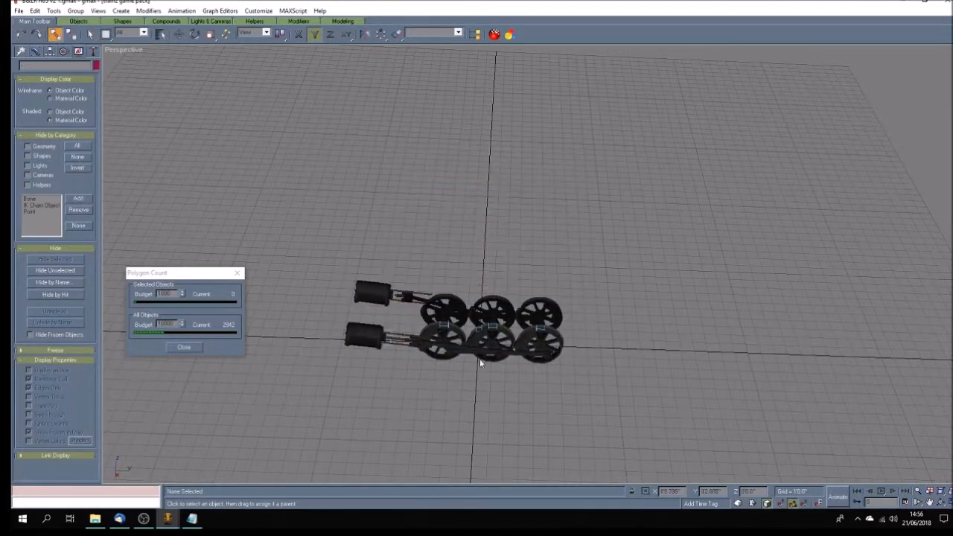
# Step: Move the b.r.main helper with its linked running gear to a Z position of 0 and clear the selection
pyautogui.click(939, 503)
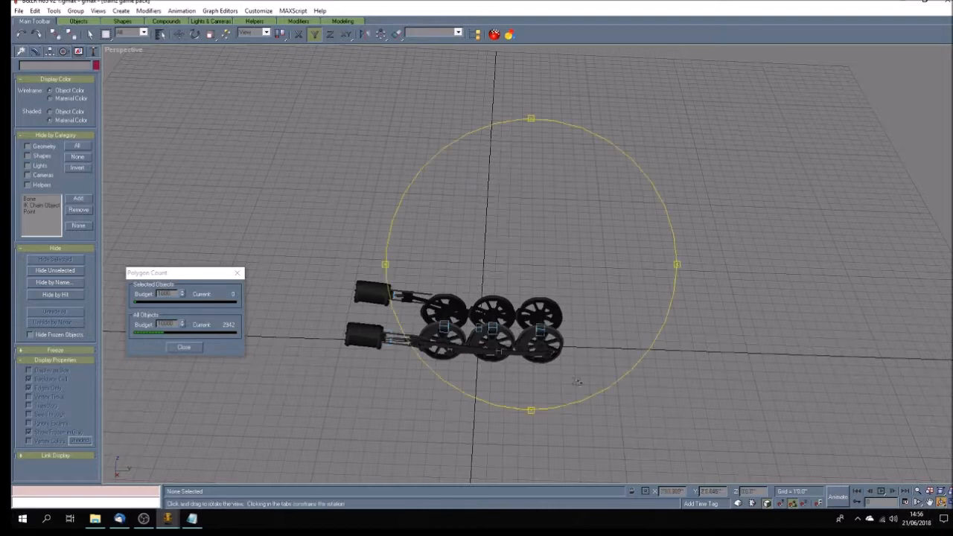
pyautogui.moveTo(566, 381); pyautogui.dragTo(574, 390)
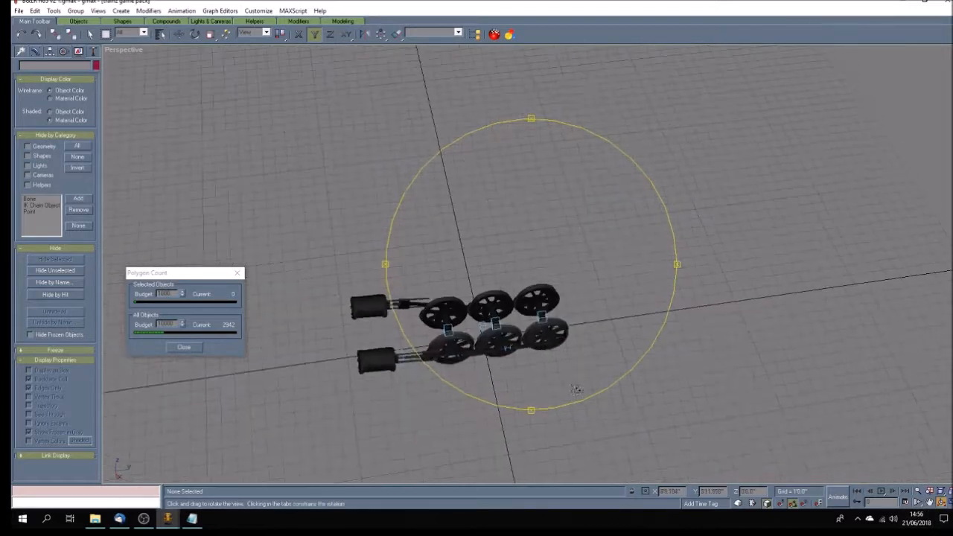
pyautogui.click(179, 34)
pyautogui.click(483, 326)
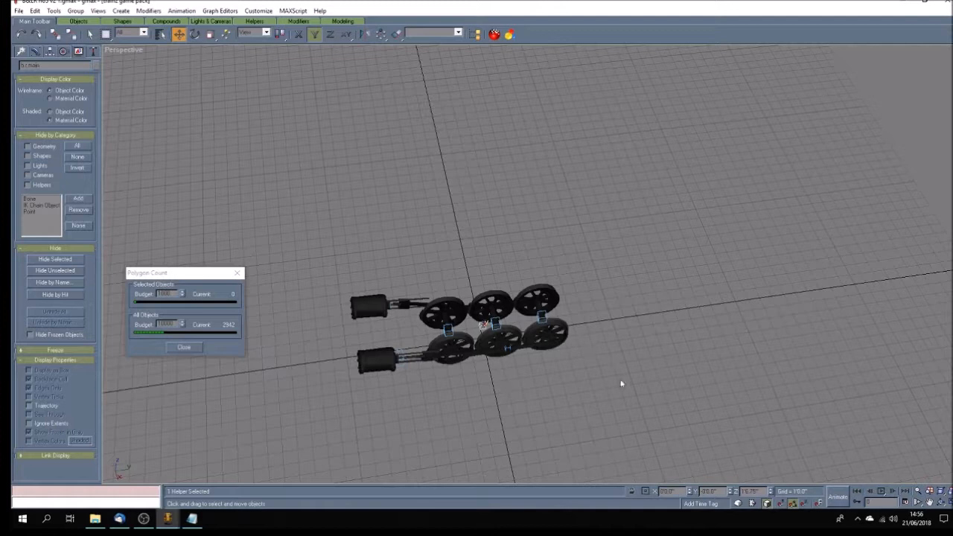
pyautogui.moveTo(760, 491); pyautogui.dragTo(603, 472)
pyautogui.write('0')
pyautogui.press('Return')
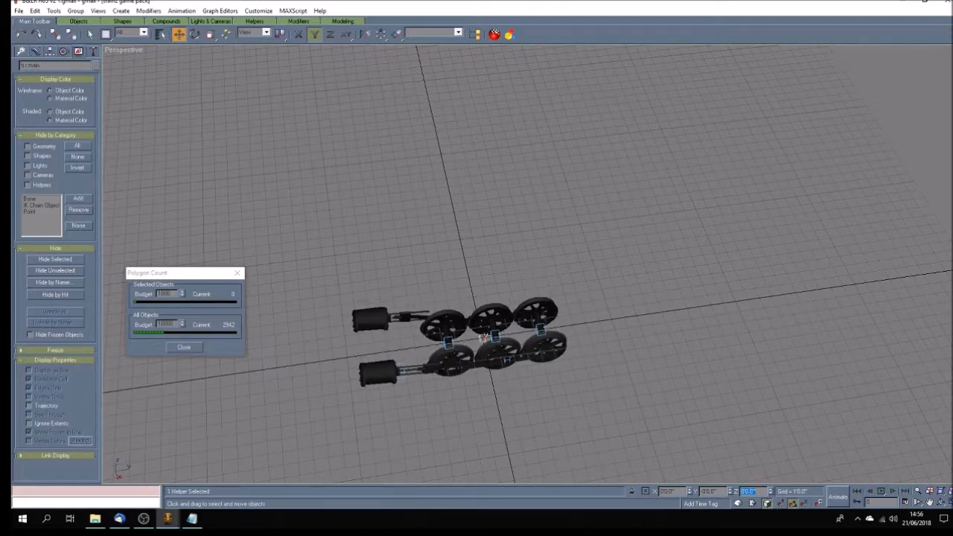
pyautogui.click(941, 503)
pyautogui.moveTo(619, 363); pyautogui.dragTo(584, 332)
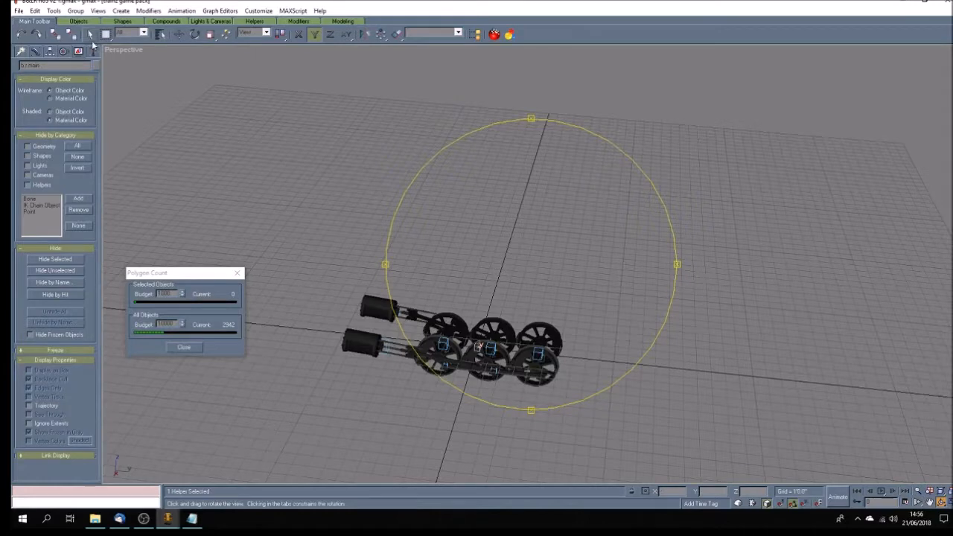
pyautogui.click(89, 35)
pyautogui.click(463, 248)
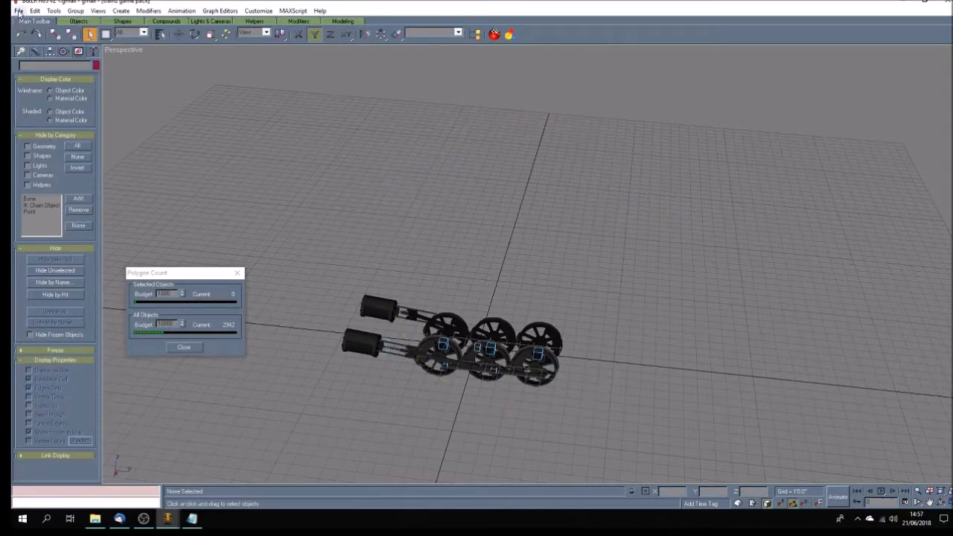
# Step: Save the scene as B&LR no5 driving bogey v1 1.gmax in the antrim ng folder
pyautogui.click(18, 12)
pyautogui.click(37, 69)
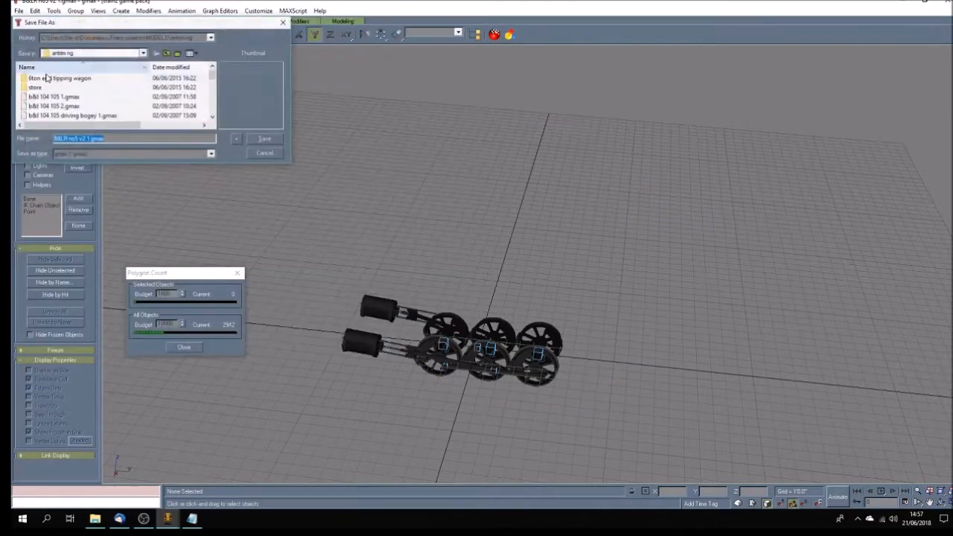
pyautogui.moveTo(212, 72); pyautogui.dragTo(211, 95)
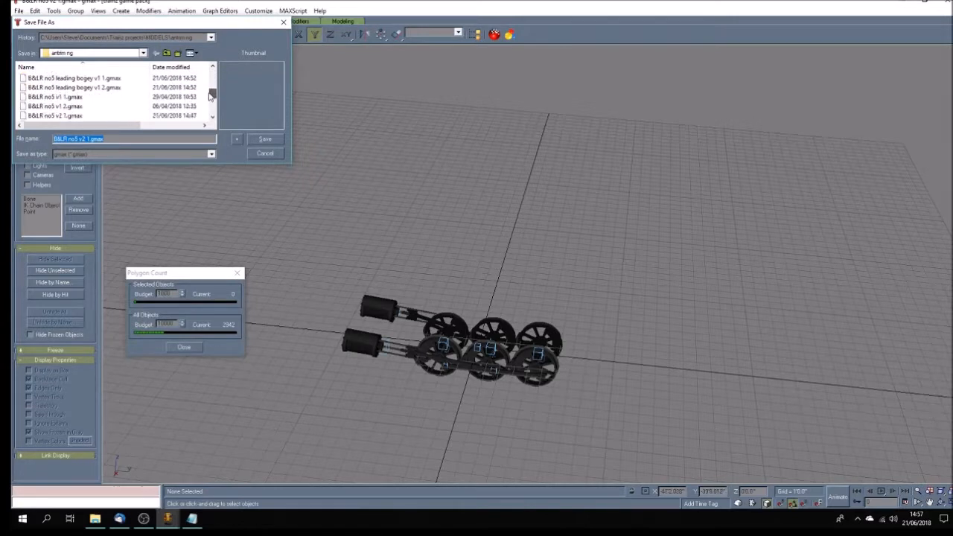
pyautogui.click(83, 78)
pyautogui.moveTo(79, 138); pyautogui.dragTo(85, 139)
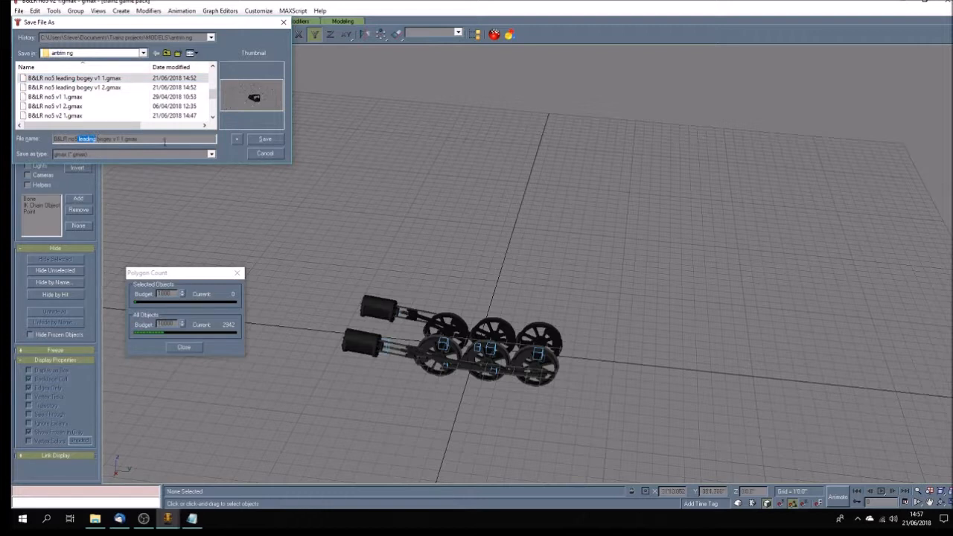
pyautogui.press('Delete')
pyautogui.press('Return')
pyautogui.write('driv')
pyautogui.press('Return')
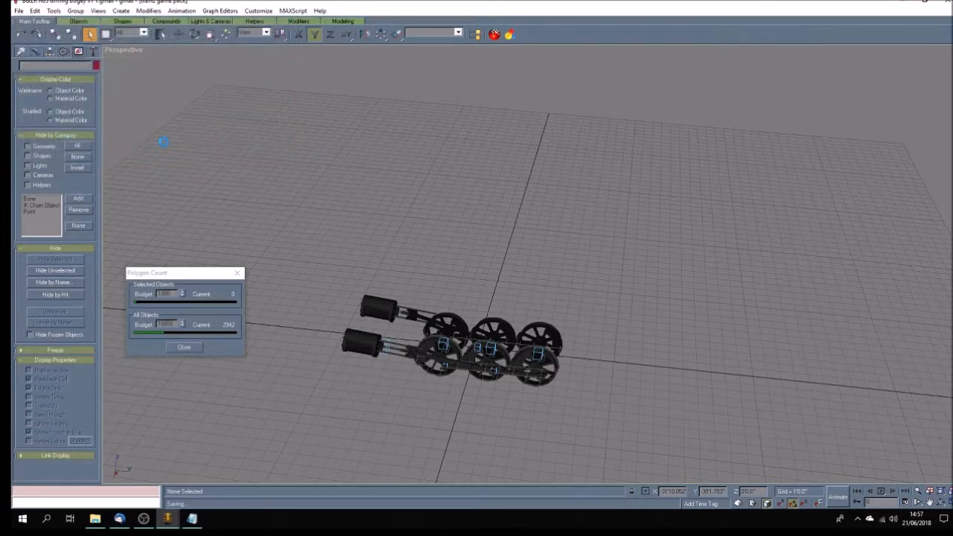
# Step: Save another copy as B&LR no5 driving bogey v1 2.gmax and reopen B&LR no5 v2 1.gmax
pyautogui.click(19, 11)
pyautogui.click(36, 69)
pyautogui.moveTo(213, 78)
pyautogui.mouseDown()
pyautogui.moveTo(214, 117)
pyautogui.moveTo(214, 91)
pyautogui.mouseUp()
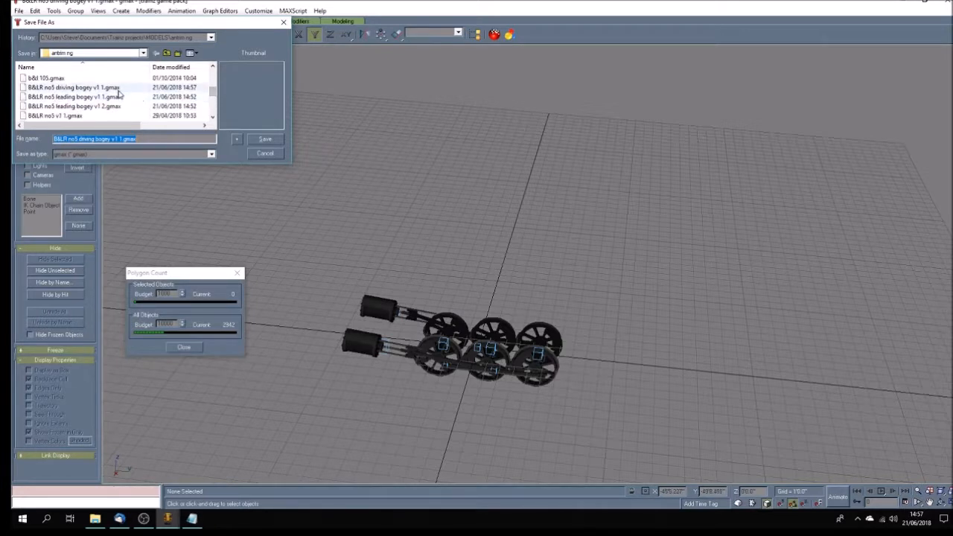
pyautogui.click(120, 136)
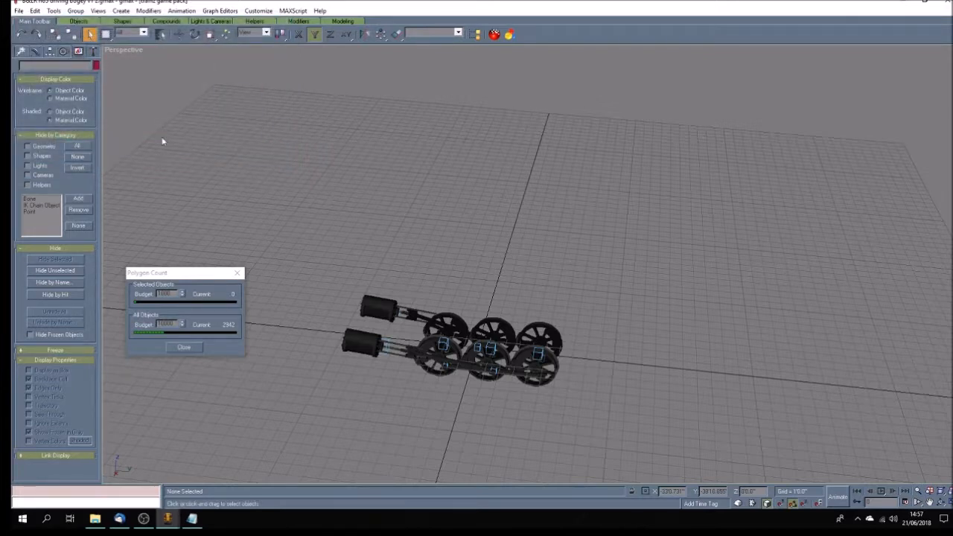
pyautogui.click(18, 11)
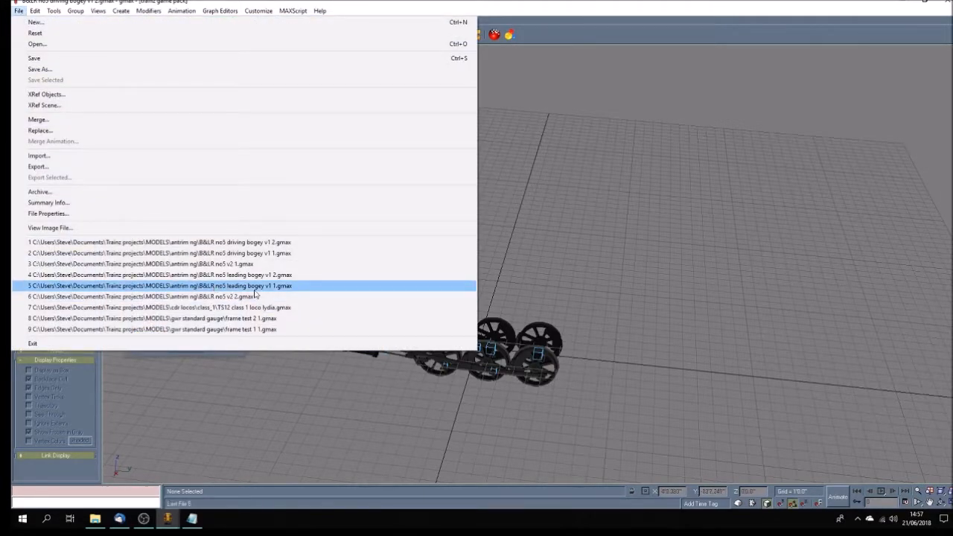
pyautogui.click(246, 264)
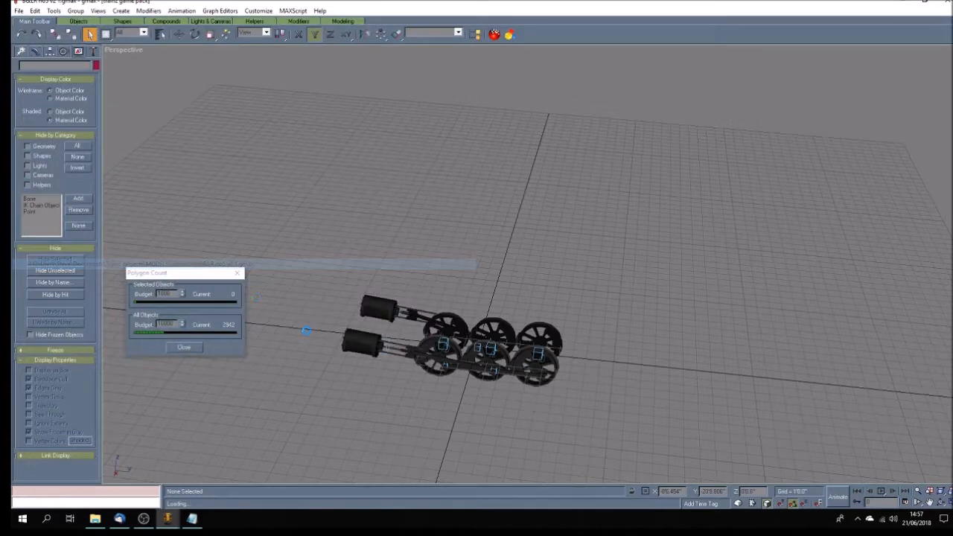
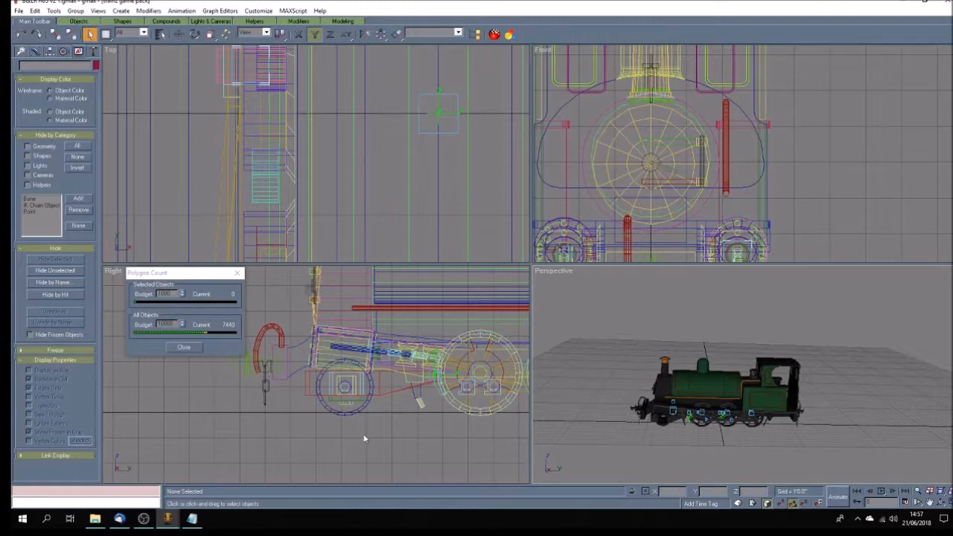
# Step: Delete the b.r.axle01 driving axle helper together with its wheel groups, connecting rods, cylinders and tubes
pyautogui.click(345, 386)
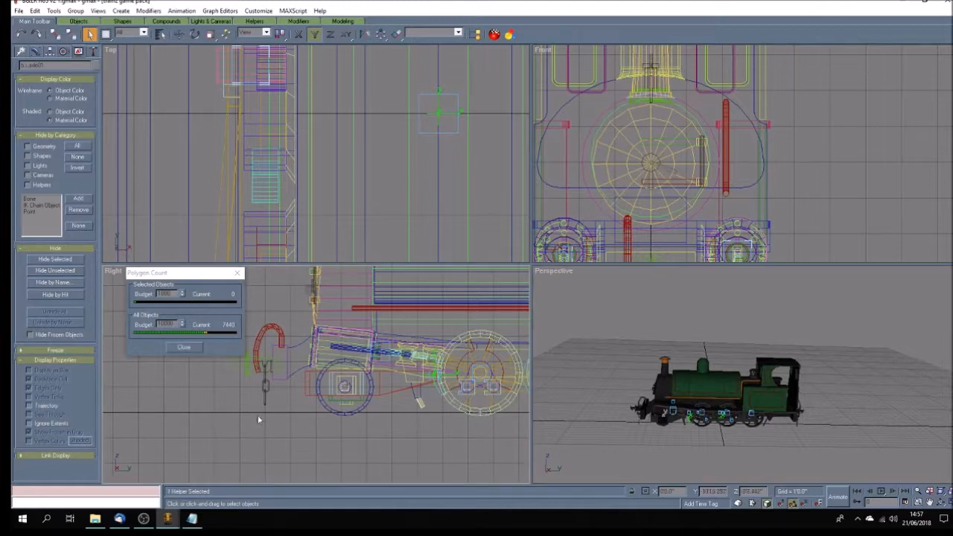
pyautogui.click(160, 35)
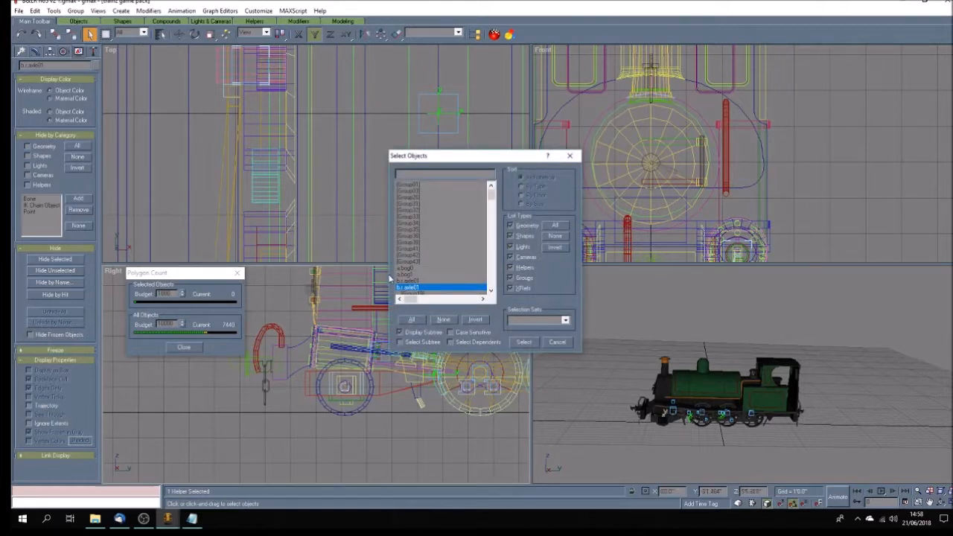
pyautogui.moveTo(491, 194); pyautogui.dragTo(491, 203)
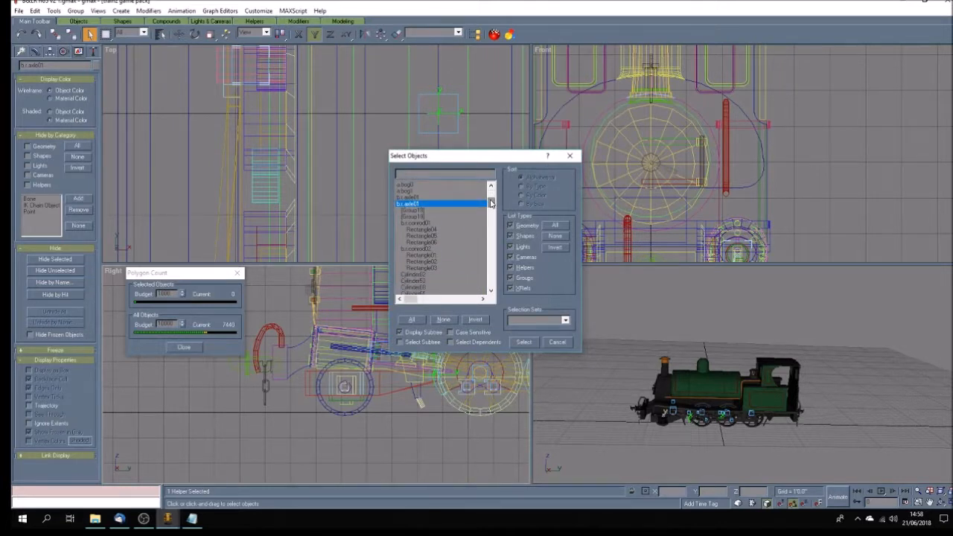
pyautogui.click(491, 292)
pyautogui.click(490, 291)
pyautogui.click(491, 292)
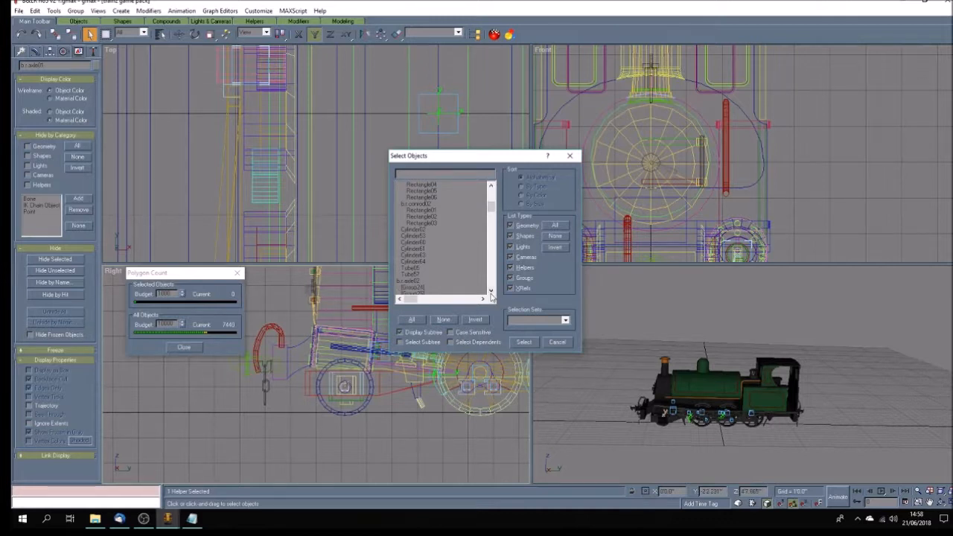
pyautogui.keyDown('shift'); pyautogui.click(416, 275); pyautogui.keyUp('shift')
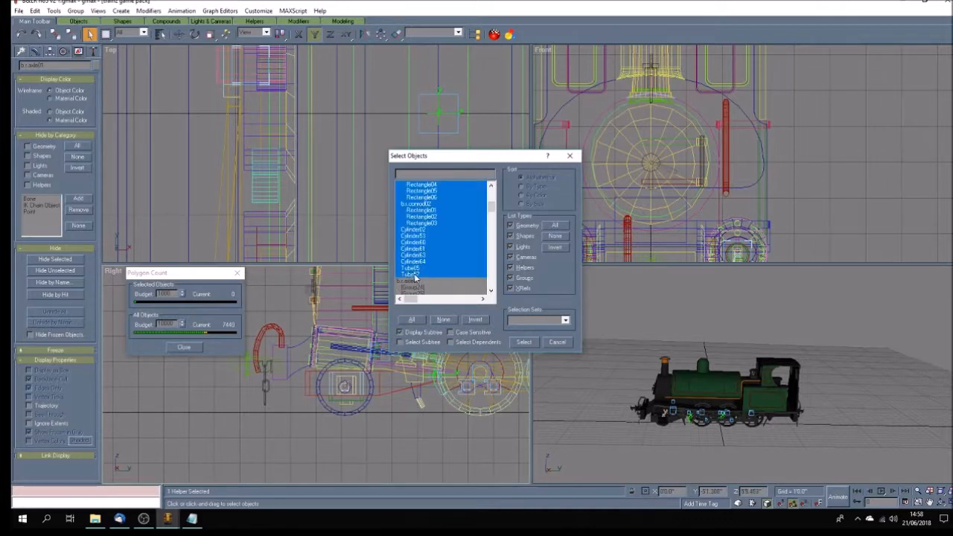
pyautogui.click(524, 342)
pyautogui.click(528, 343)
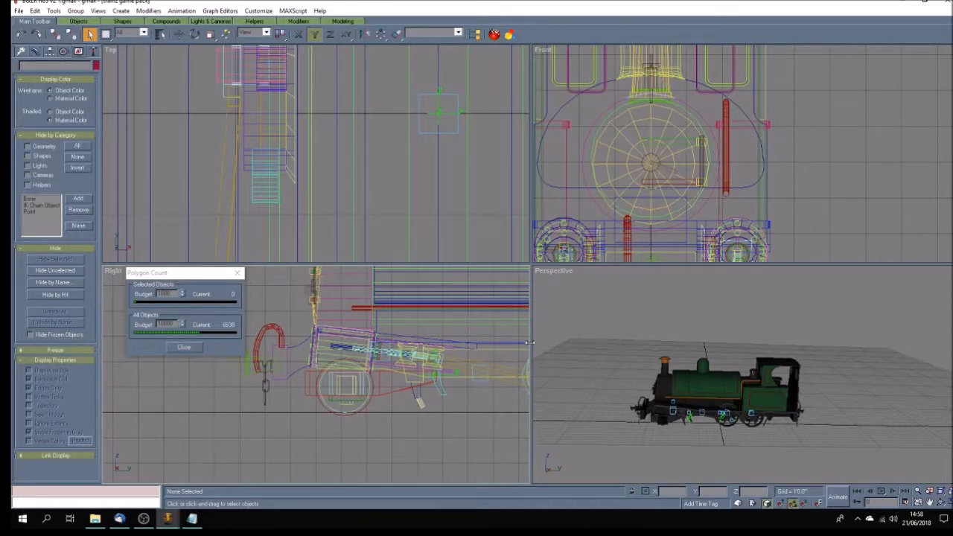
# Step: Delete the leading bogie frame parts and the remaining small wheel object beneath the locomotive's cylinders
pyautogui.moveTo(296, 394); pyautogui.dragTo(371, 425)
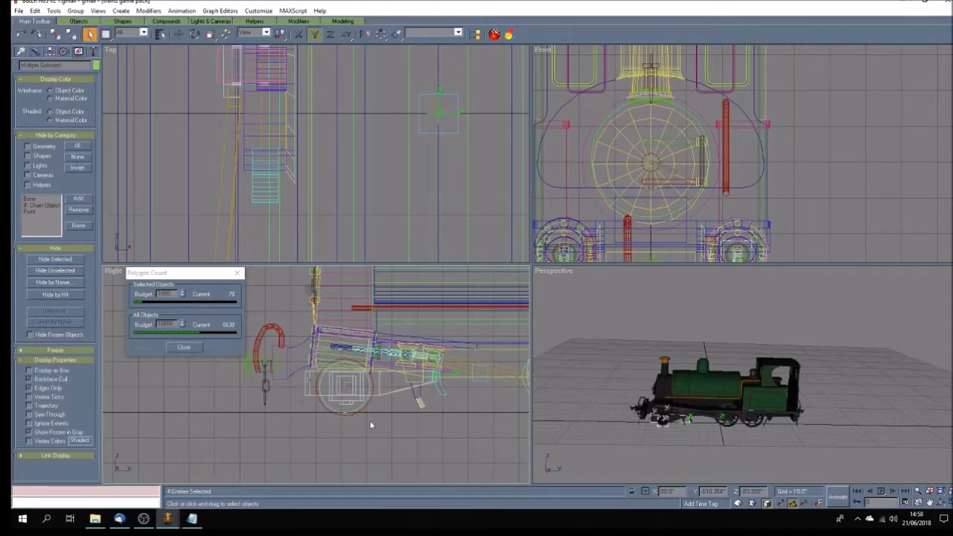
pyautogui.click(370, 425)
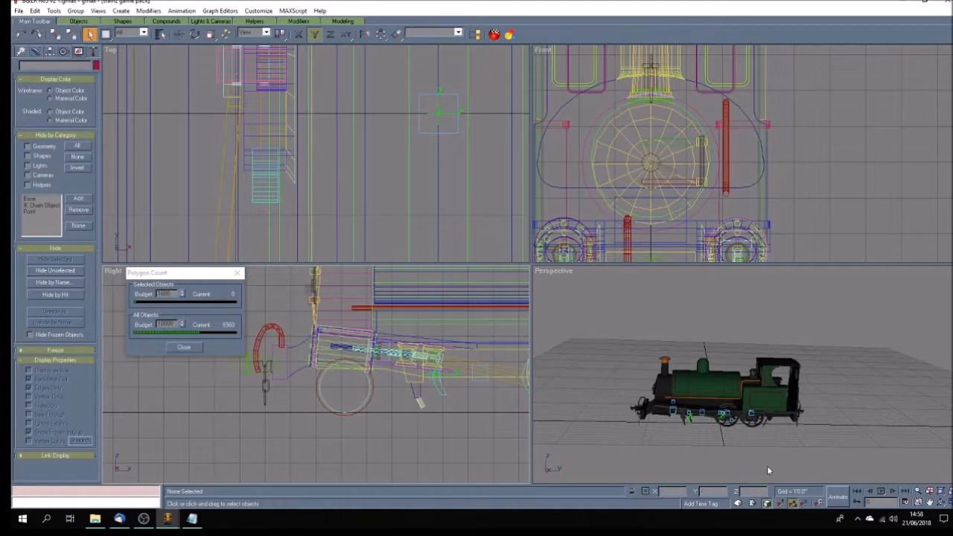
pyautogui.click(941, 502)
pyautogui.moveTo(726, 402); pyautogui.dragTo(858, 389)
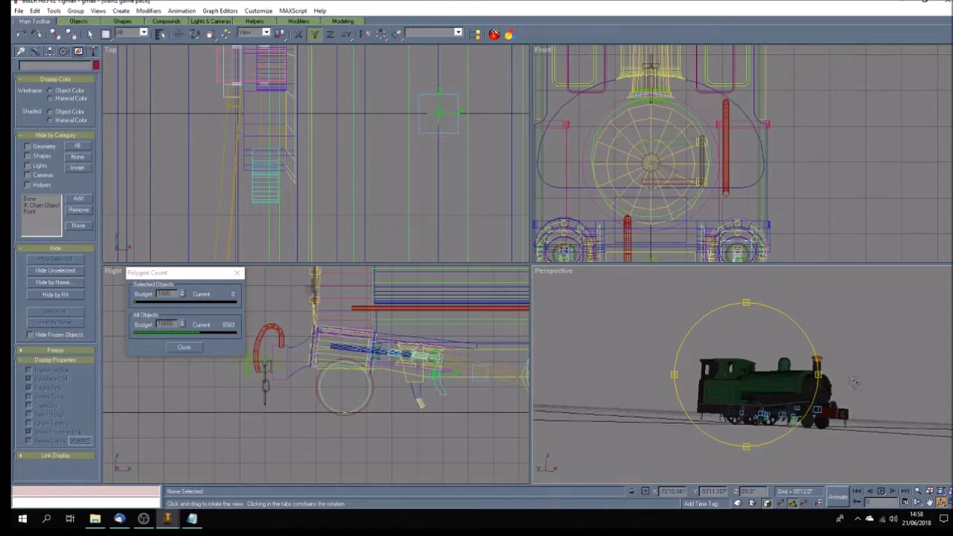
pyautogui.click(89, 34)
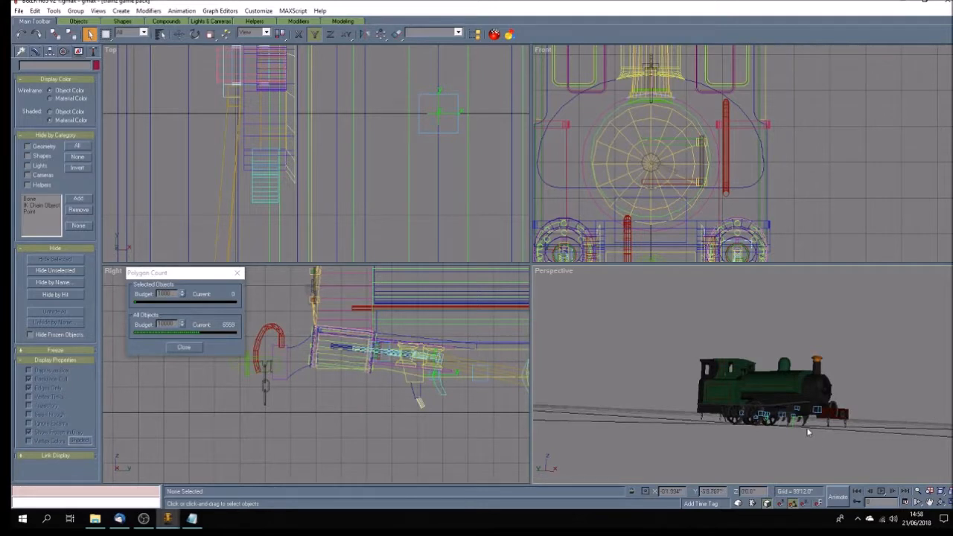
# Step: Select the helpers b.r.axle01, b.r.axle02, b.r.main and b.r.main2 in the object list
pyautogui.click(941, 503)
pyautogui.moveTo(767, 395); pyautogui.dragTo(644, 410)
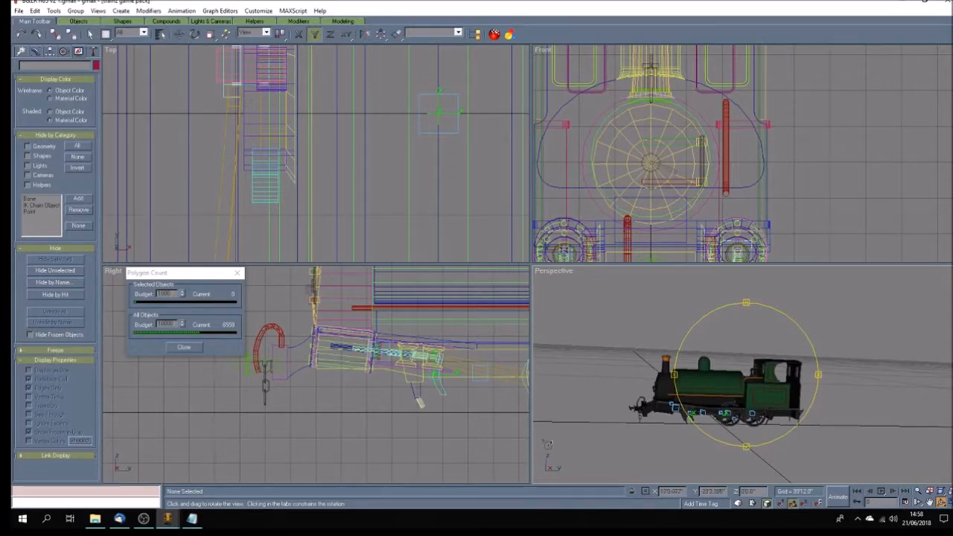
pyautogui.moveTo(724, 434); pyautogui.dragTo(735, 442)
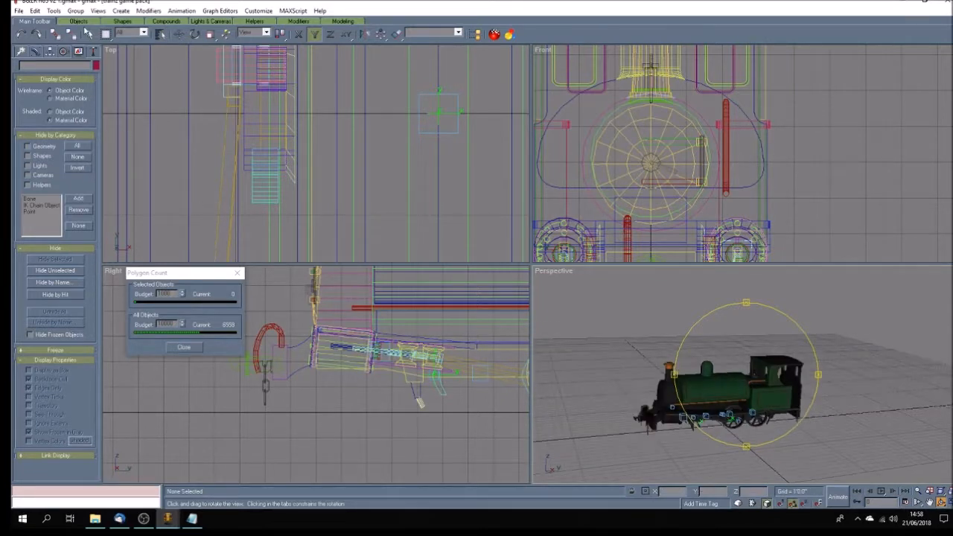
pyautogui.click(160, 35)
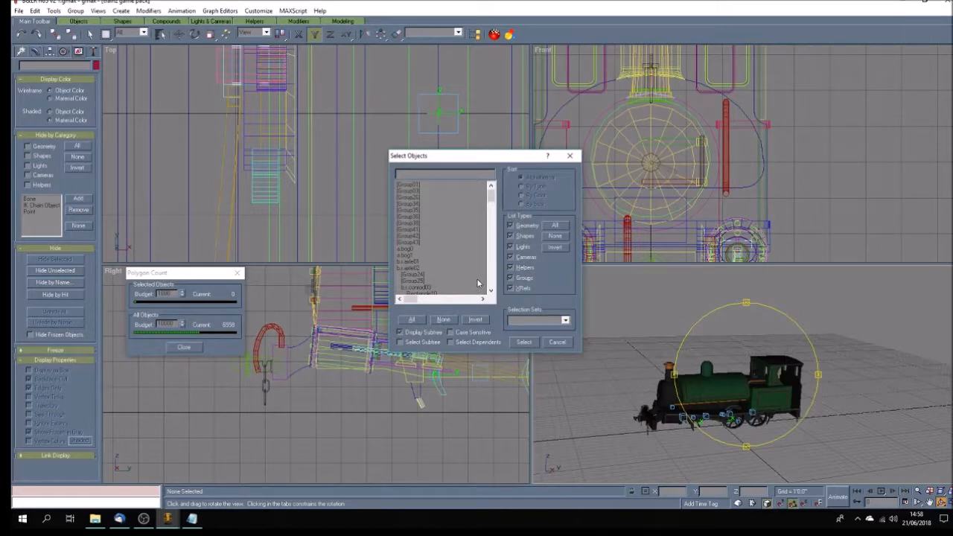
pyautogui.click(419, 262)
pyautogui.keyDown('ctrl'); pyautogui.click(419, 270); pyautogui.keyUp('ctrl')
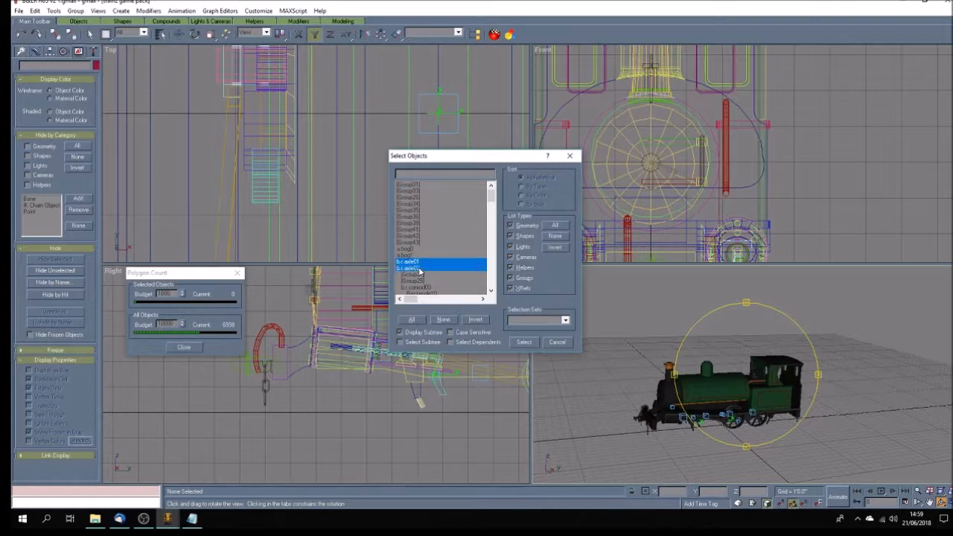
pyautogui.click(490, 291)
pyautogui.moveTo(490, 291); pyautogui.dragTo(491, 291)
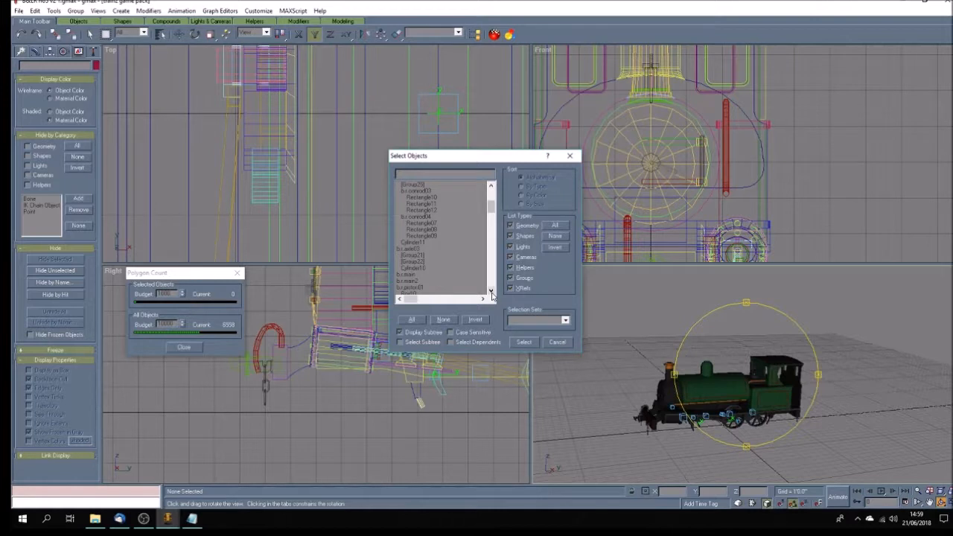
pyautogui.click(416, 282)
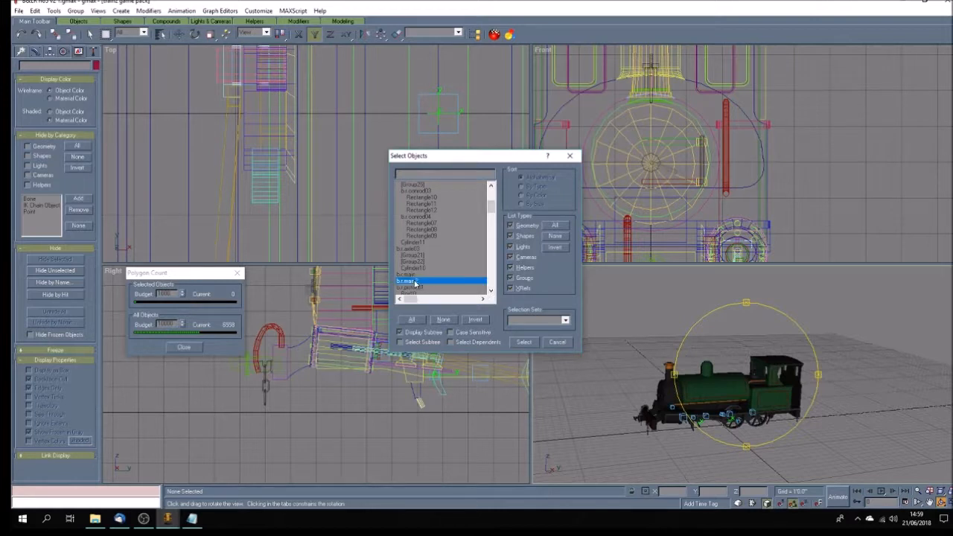
pyautogui.keyDown('ctrl'); pyautogui.click(413, 275); pyautogui.keyUp('ctrl')
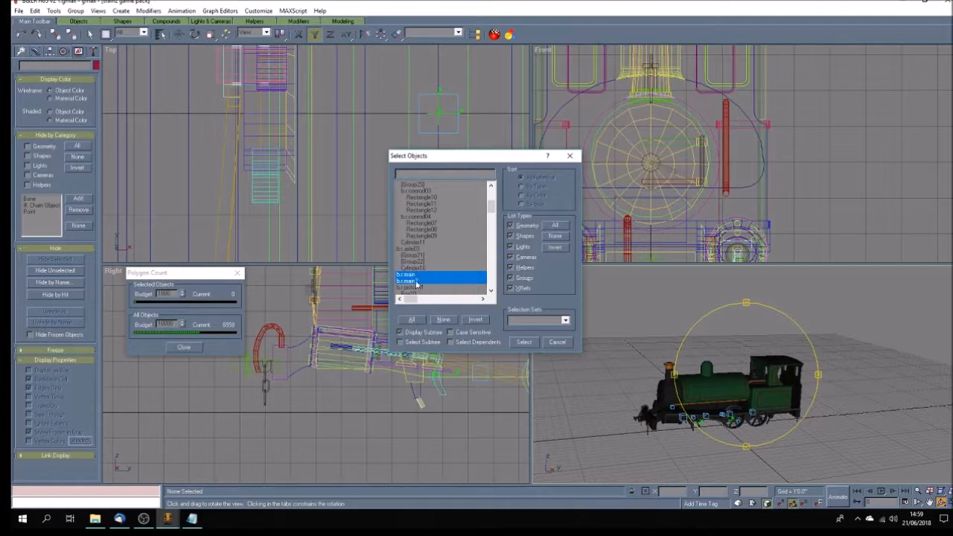
pyautogui.moveTo(491, 209); pyautogui.dragTo(492, 200)
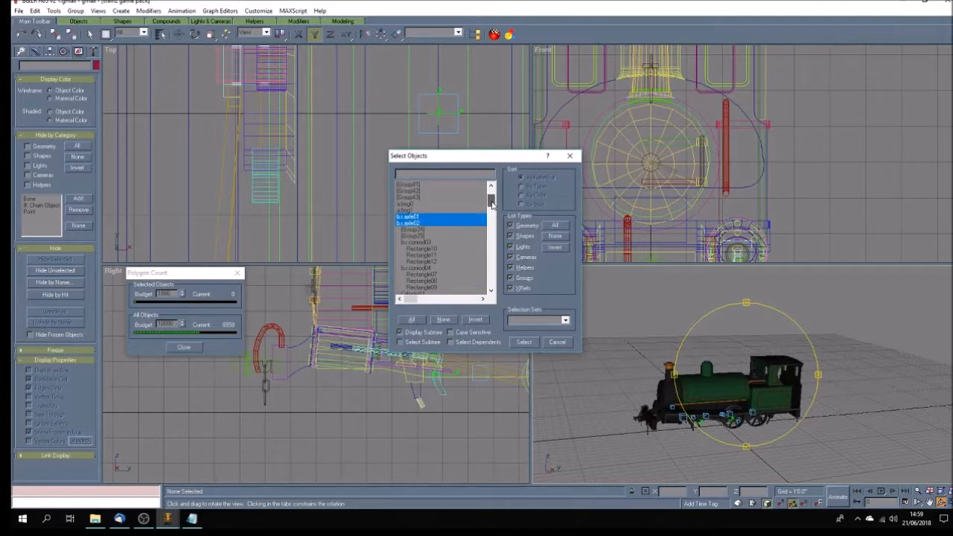
# Step: Delete the running gear objects from b.r.axle01 through b.r.main, including their connecting rods and wheel groups
pyautogui.keyDown('shift'); pyautogui.click(422, 217); pyautogui.keyUp('shift')
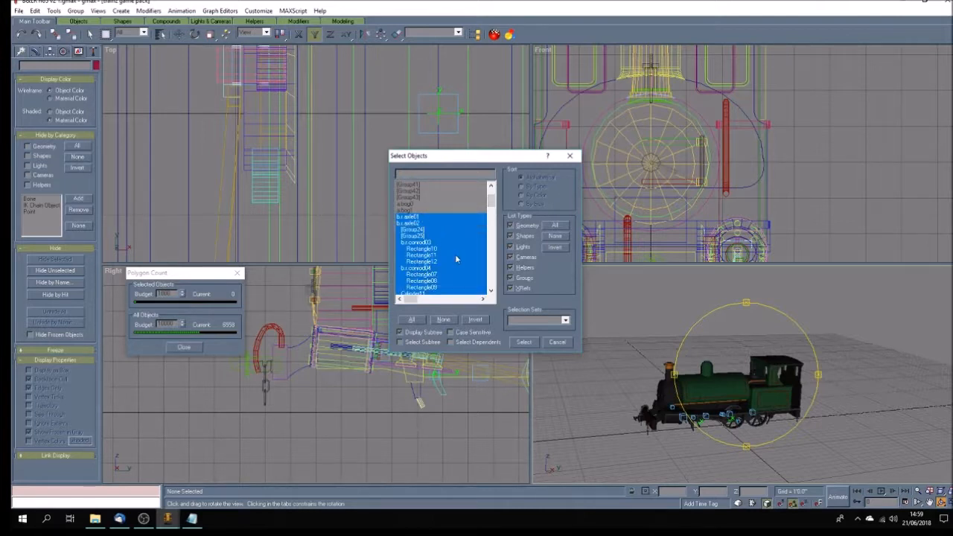
pyautogui.moveTo(491, 202); pyautogui.dragTo(493, 214)
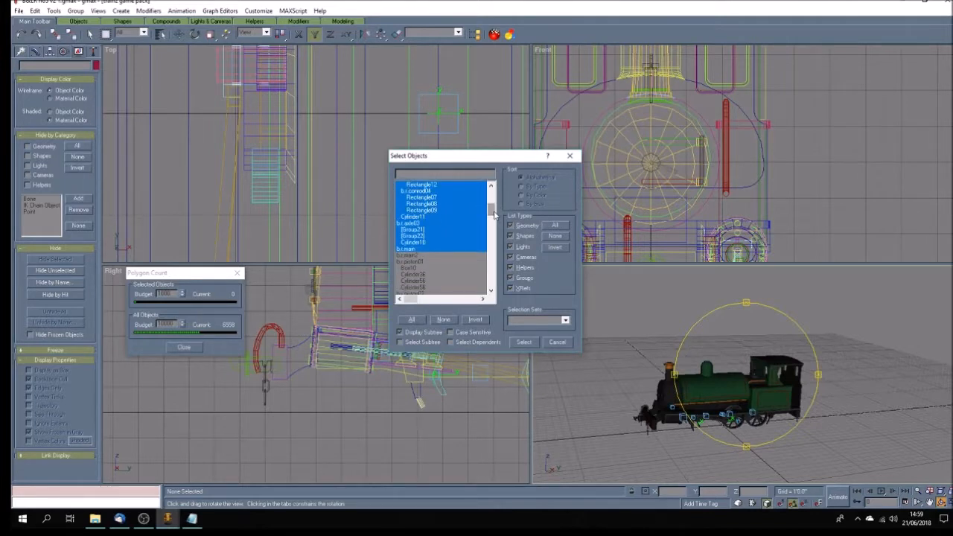
pyautogui.click(518, 341)
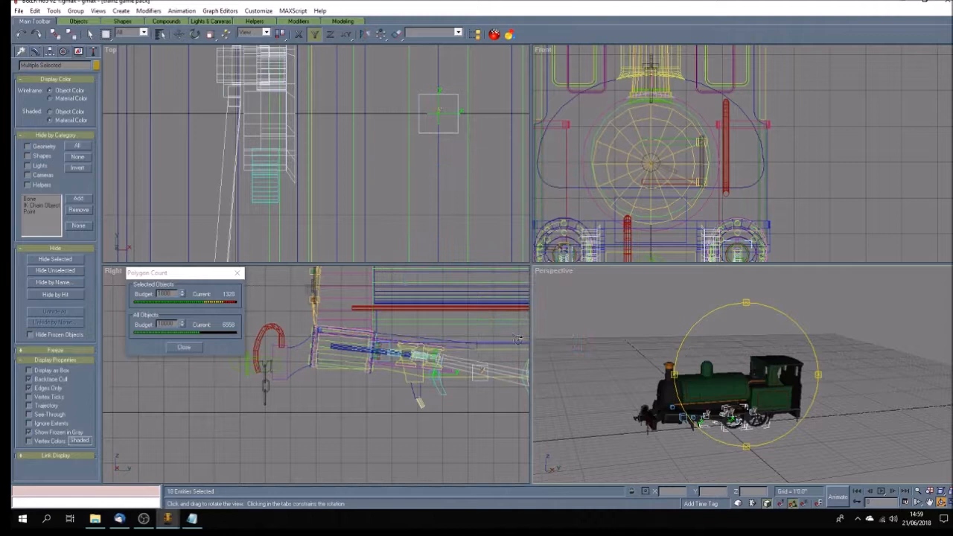
pyautogui.press('Delete')
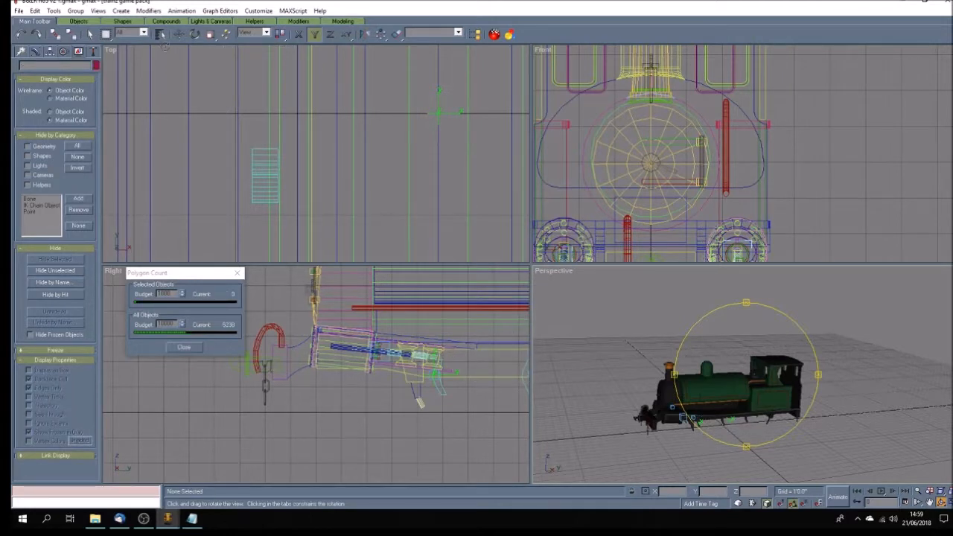
# Step: Select b.r.main2 and both b.r.piston assemblies with their subparts by name and delete them
pyautogui.click(161, 35)
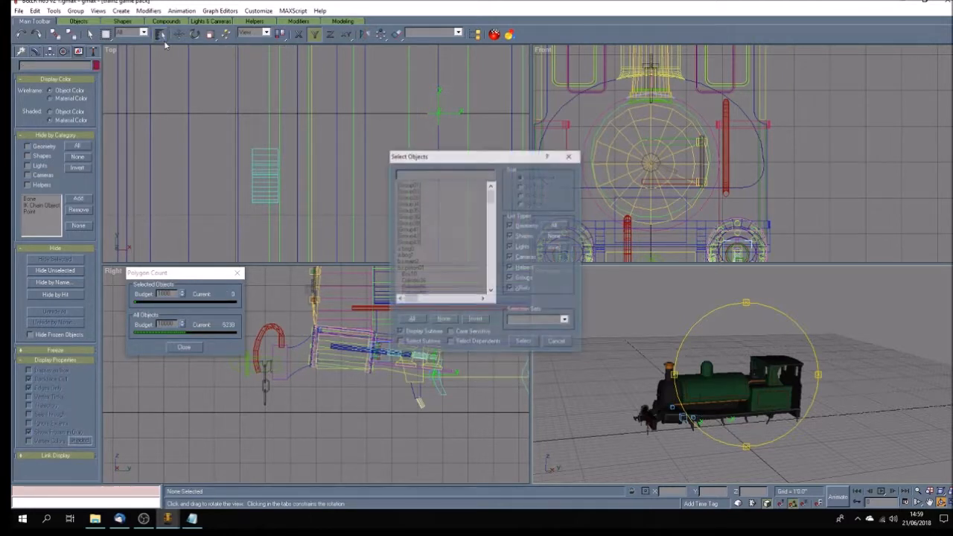
pyautogui.click(417, 262)
pyautogui.moveTo(491, 195); pyautogui.dragTo(495, 211)
pyautogui.keyDown('shift'); pyautogui.click(420, 262); pyautogui.keyUp('shift')
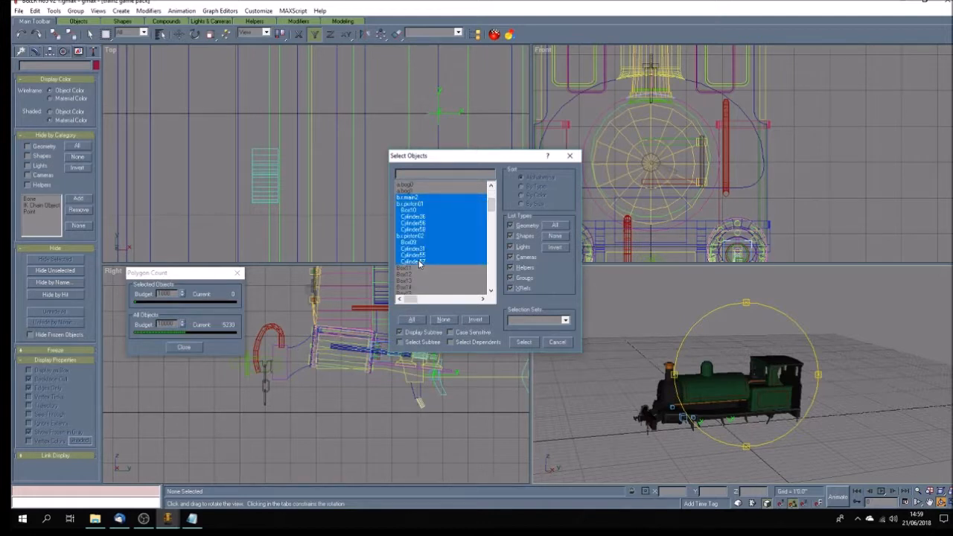
pyautogui.click(524, 342)
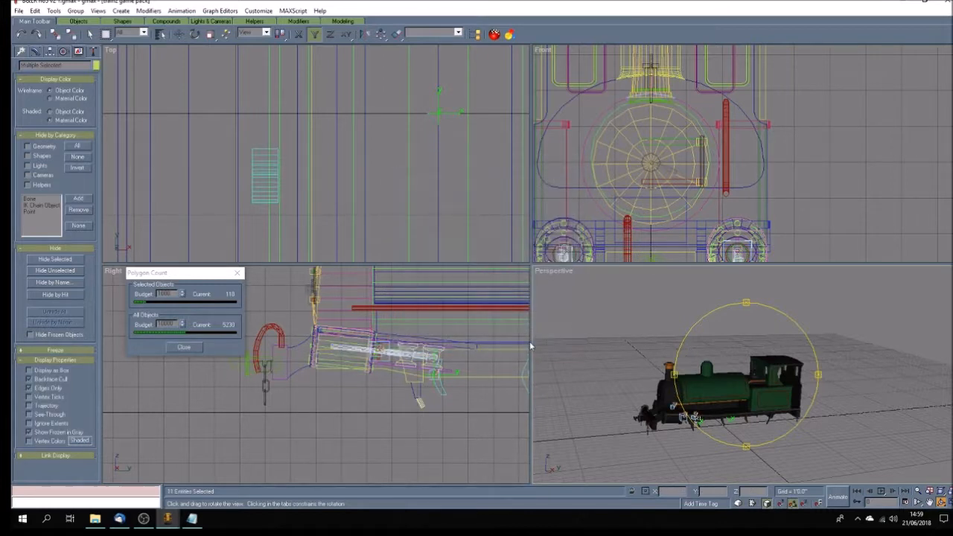
pyautogui.press('Delete')
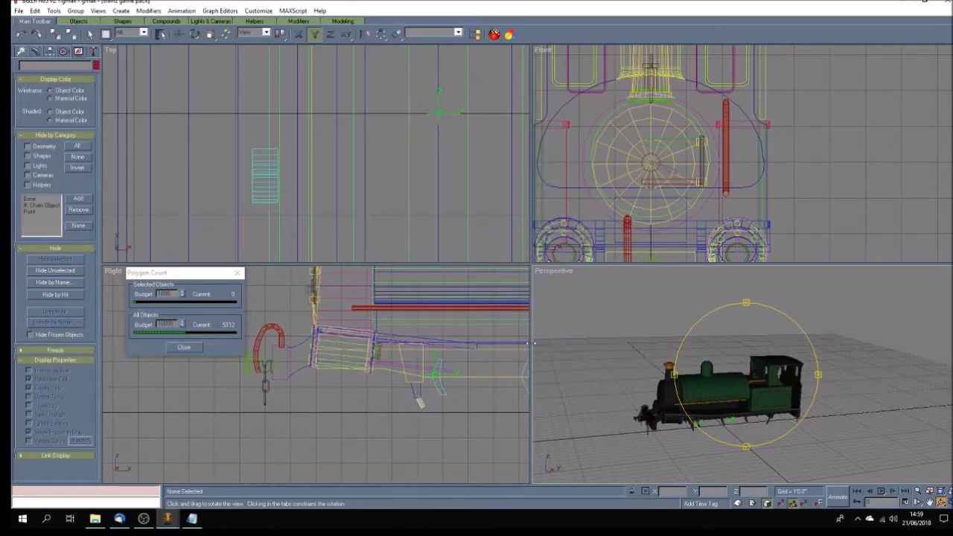
# Step: Delete the hanging bracket behind the cylinder and the curved part next to it below the frame
pyautogui.moveTo(748, 433)
pyautogui.mouseDown()
pyautogui.moveTo(739, 413)
pyautogui.moveTo(757, 432)
pyautogui.moveTo(745, 433)
pyautogui.mouseUp()
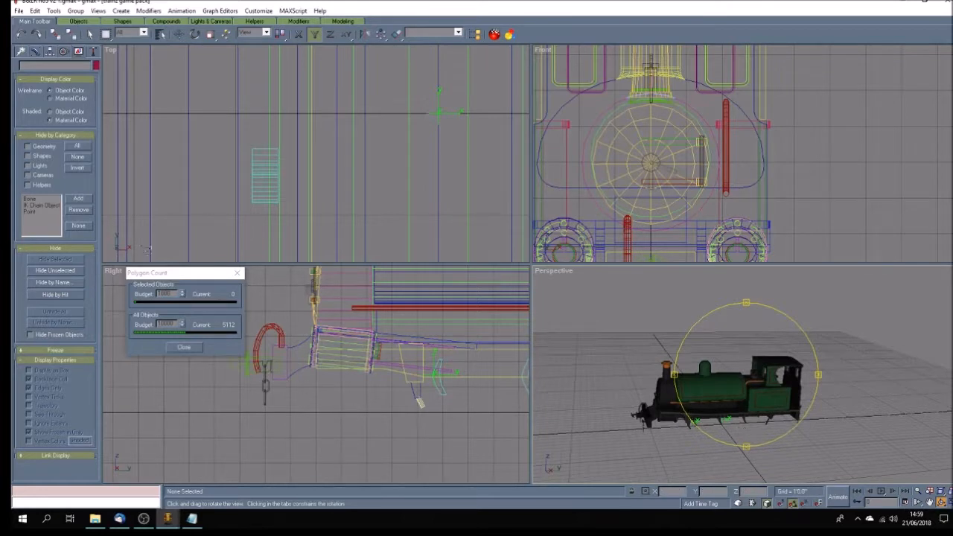
pyautogui.click(89, 33)
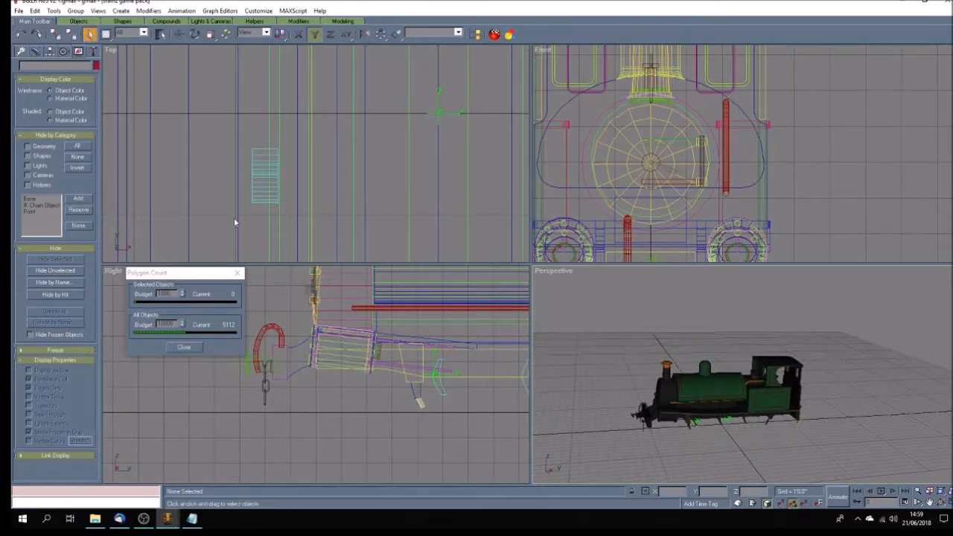
pyautogui.moveTo(403, 384); pyautogui.dragTo(428, 418)
pyautogui.click(407, 398)
pyautogui.click(409, 388)
pyautogui.press('Delete')
pyautogui.click(444, 392)
pyautogui.press('Delete')
# Step: Delete the curved part hanging below the frame at the cab end of the locomotive
pyautogui.scroll(-3, 376, 401)
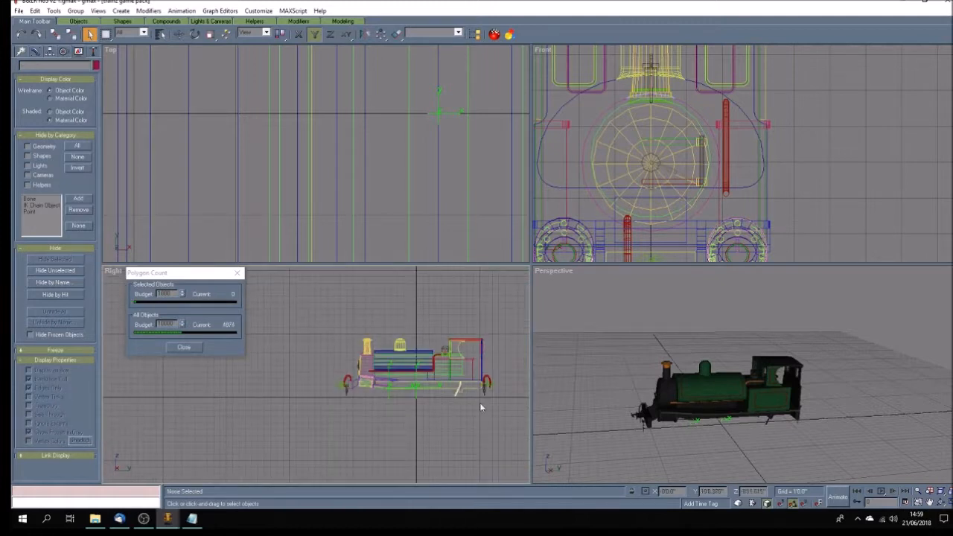
pyautogui.scroll(3, 479, 402)
pyautogui.click(415, 390)
pyautogui.press('Delete')
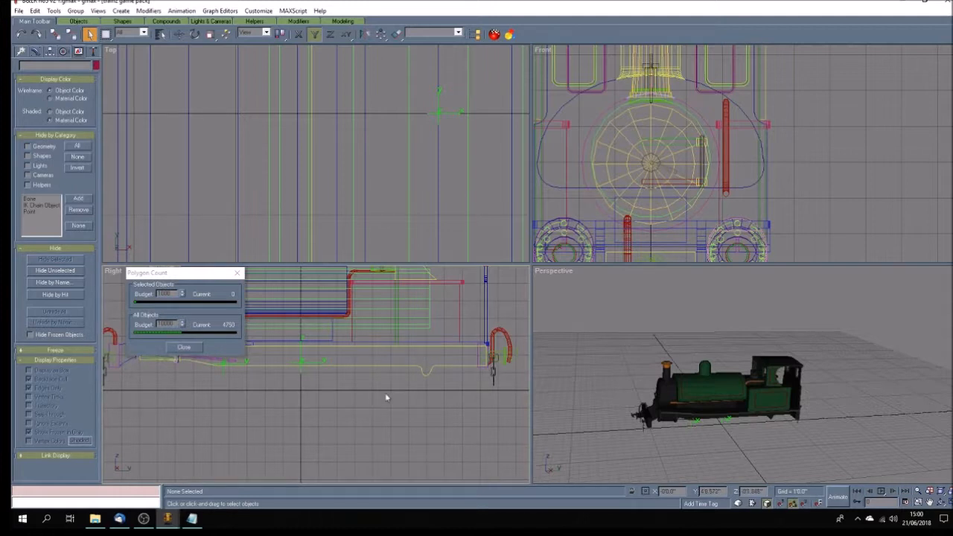
# Step: Delete the cylinder bodies, their outer casings and the small fittings at their rear ends
pyautogui.scroll(-4, 386, 385)
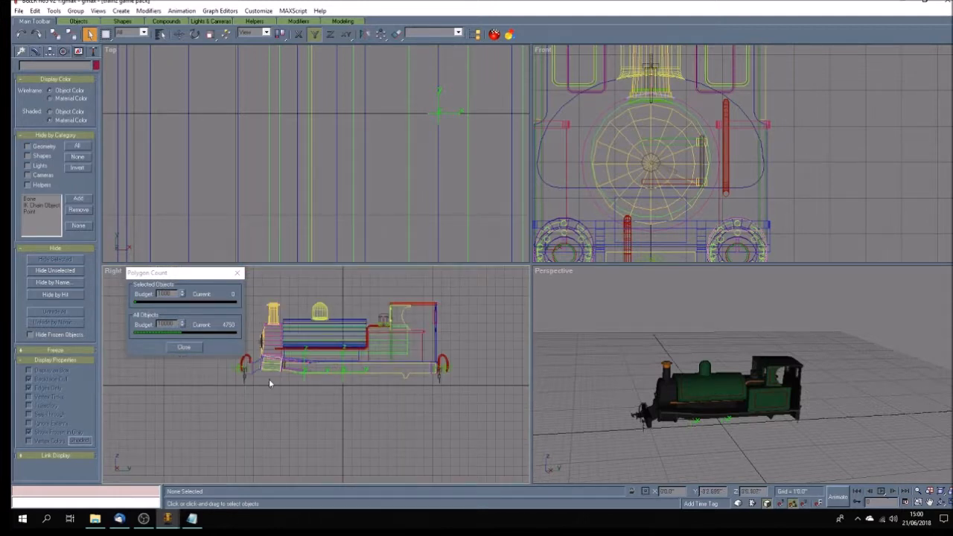
pyautogui.scroll(5, 268, 379)
pyautogui.scroll(-2, 329, 376)
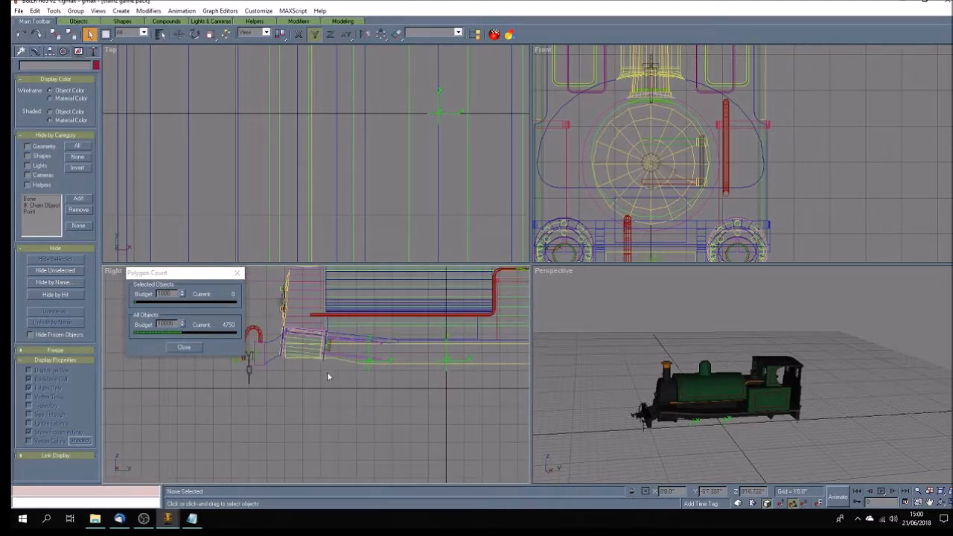
pyautogui.scroll(3, 276, 340)
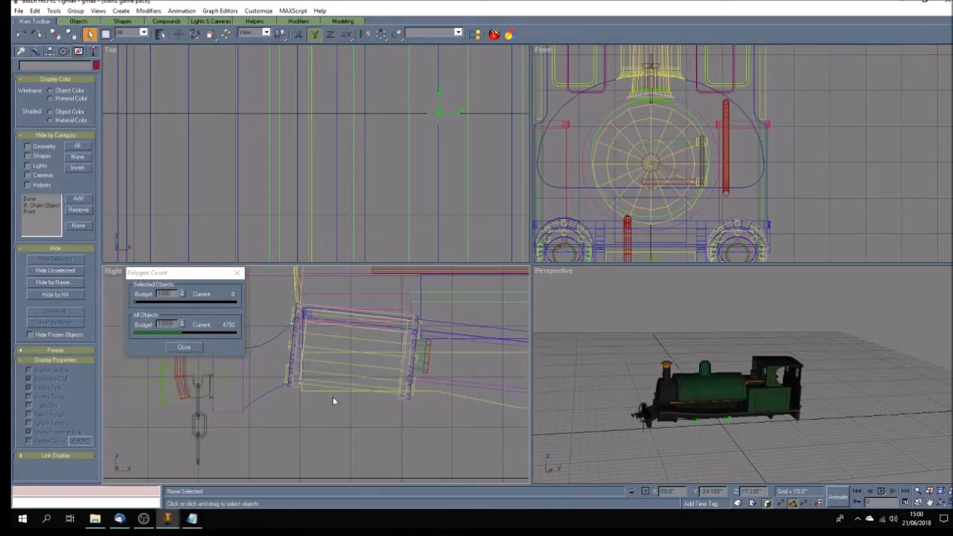
pyautogui.click(342, 341)
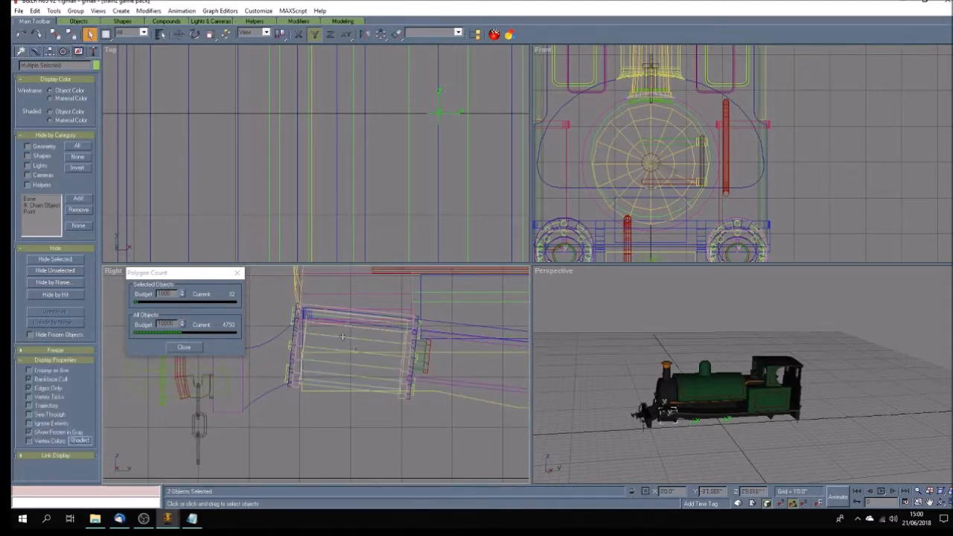
pyautogui.press('Delete')
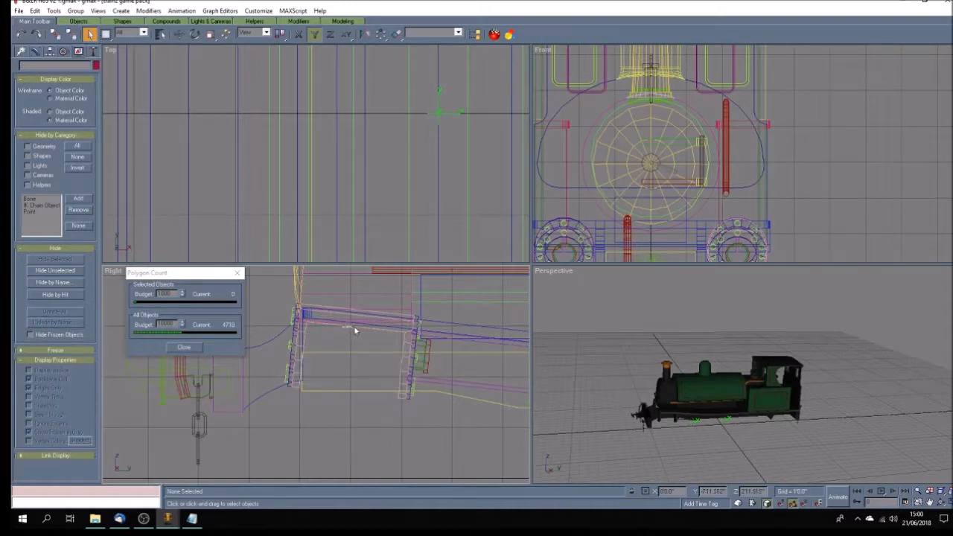
pyautogui.click(354, 330)
pyautogui.press('Delete')
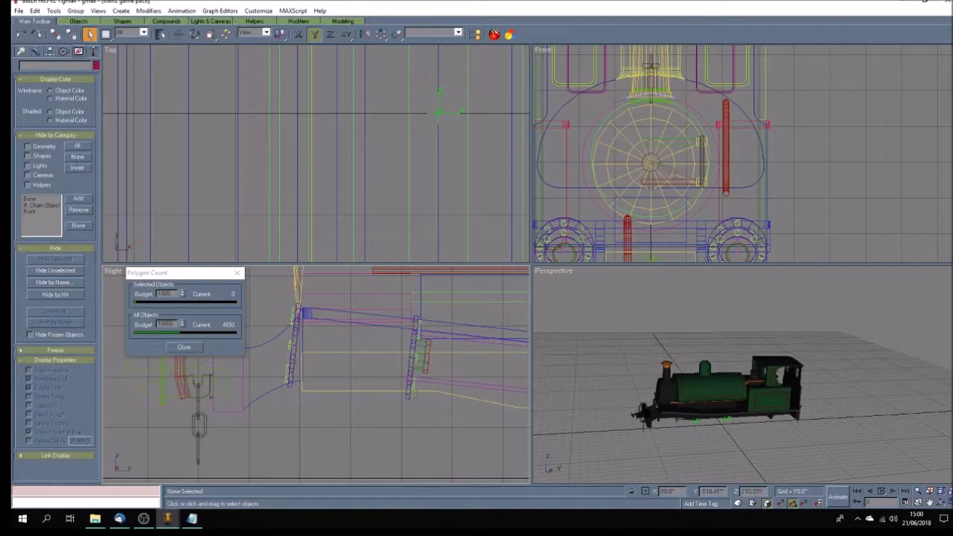
pyautogui.click(422, 369)
pyautogui.press('Delete')
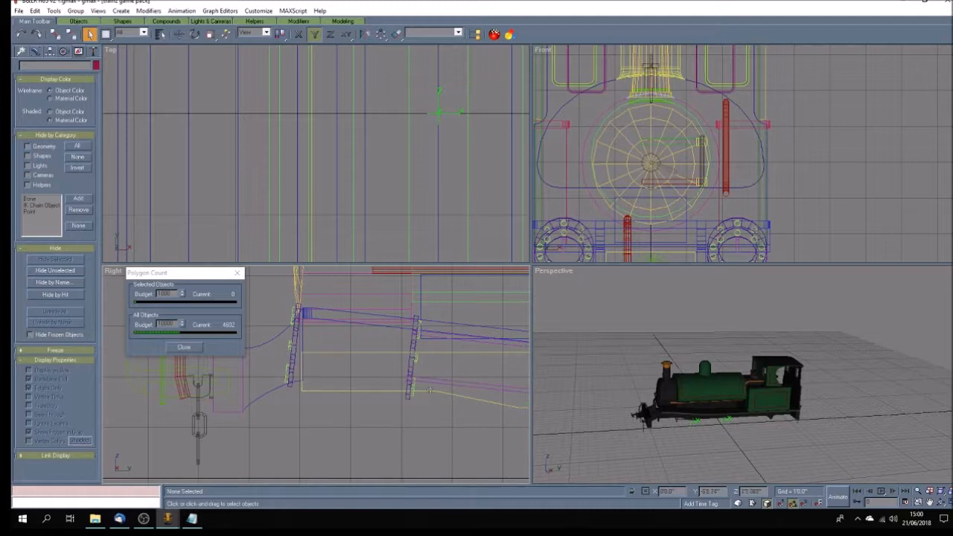
# Step: Try to delete the slide bars together with the main frame, and undo that deletion
pyautogui.scroll(2, 425, 401)
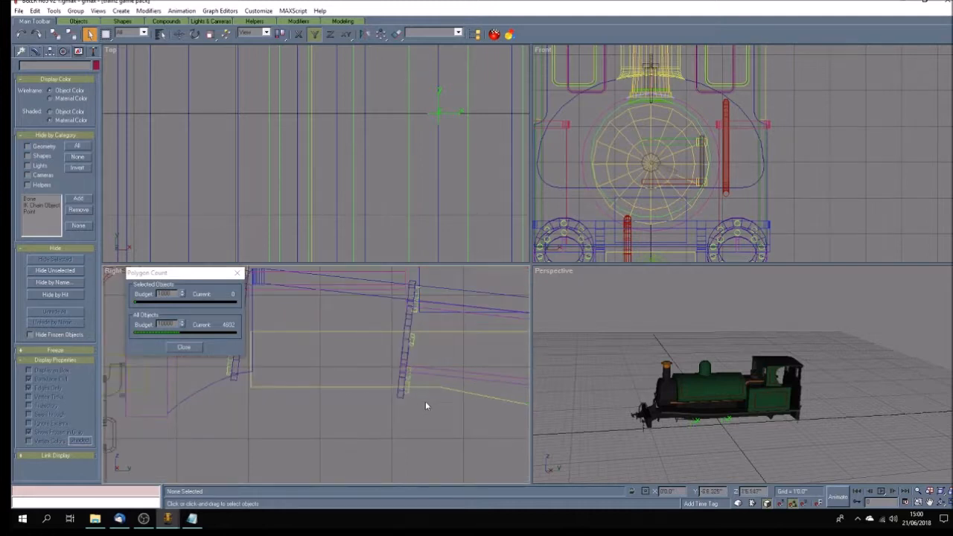
pyautogui.scroll(1, 425, 400)
pyautogui.scroll(-8, 426, 400)
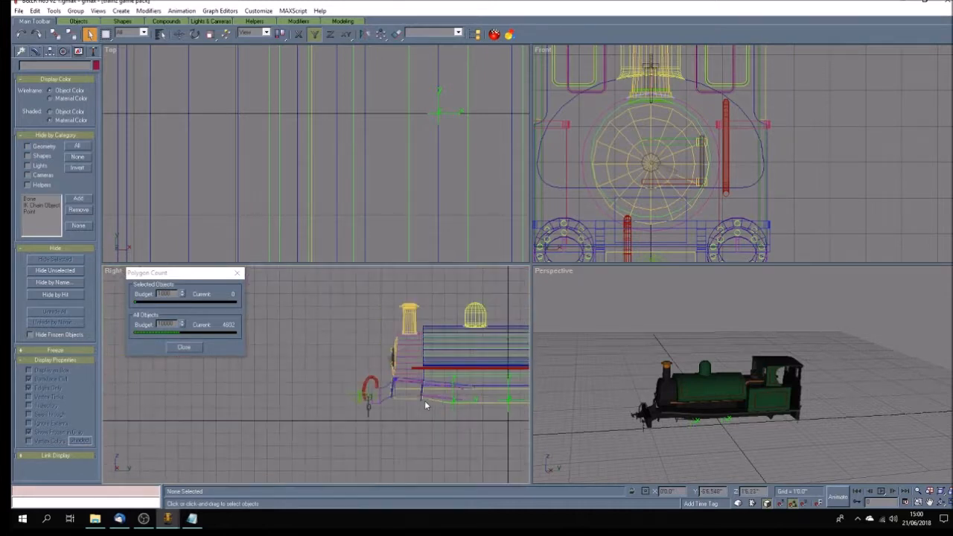
pyautogui.scroll(4, 425, 401)
pyautogui.click(442, 377)
pyautogui.press('Delete')
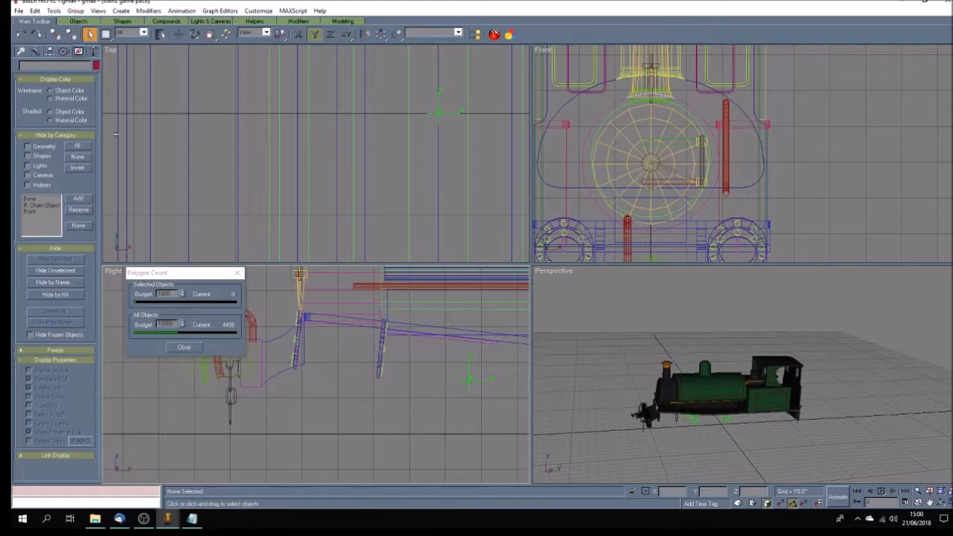
pyautogui.click(21, 33)
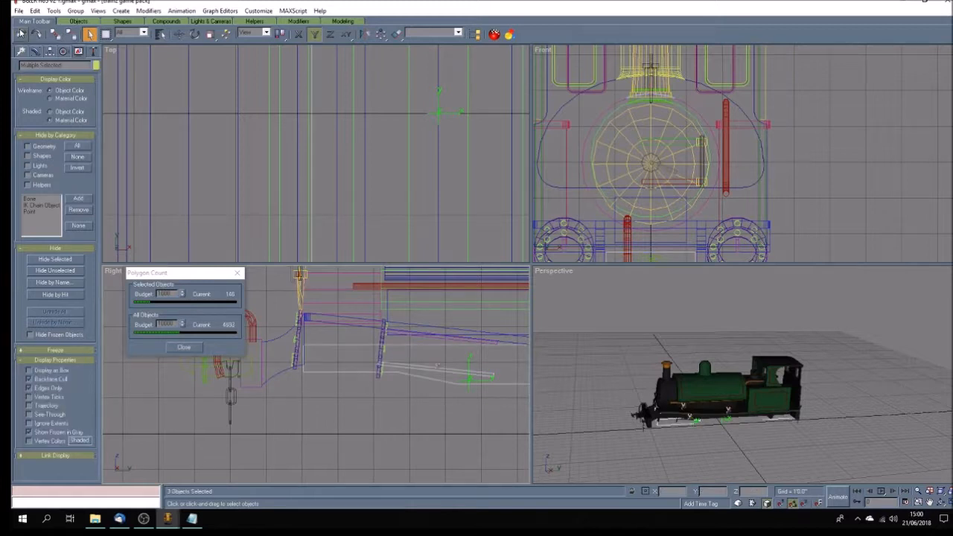
pyautogui.click(408, 418)
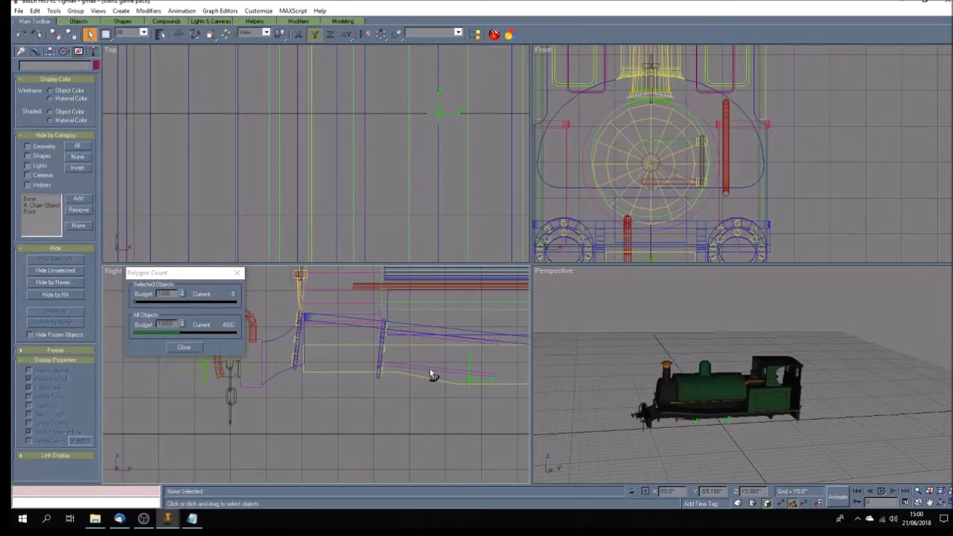
# Step: Delete the slide bars, the rear cylinder end covers and their lower bolts, keeping the main frame
pyautogui.click(380, 363)
pyautogui.press('Delete')
pyautogui.click(391, 372)
pyautogui.press('Delete')
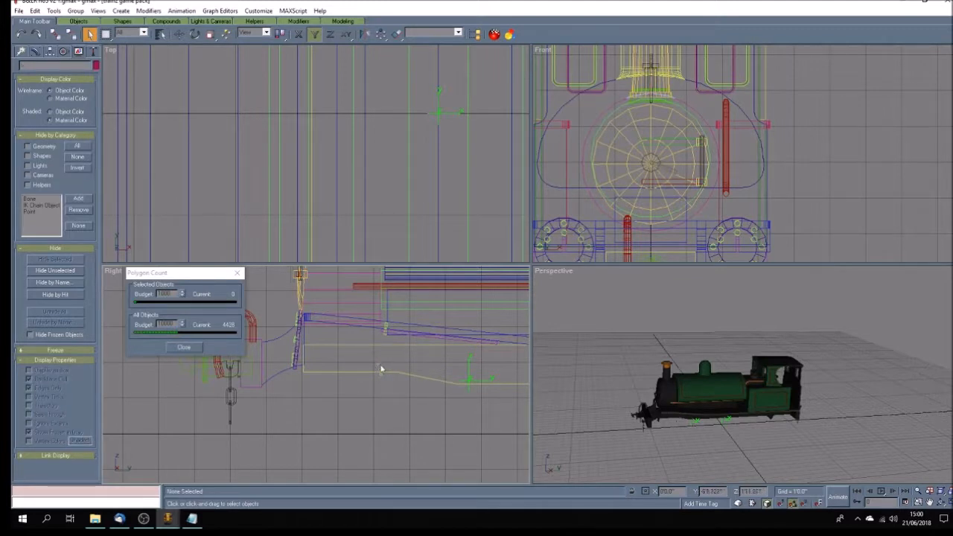
pyautogui.click(385, 373)
pyautogui.press('Delete')
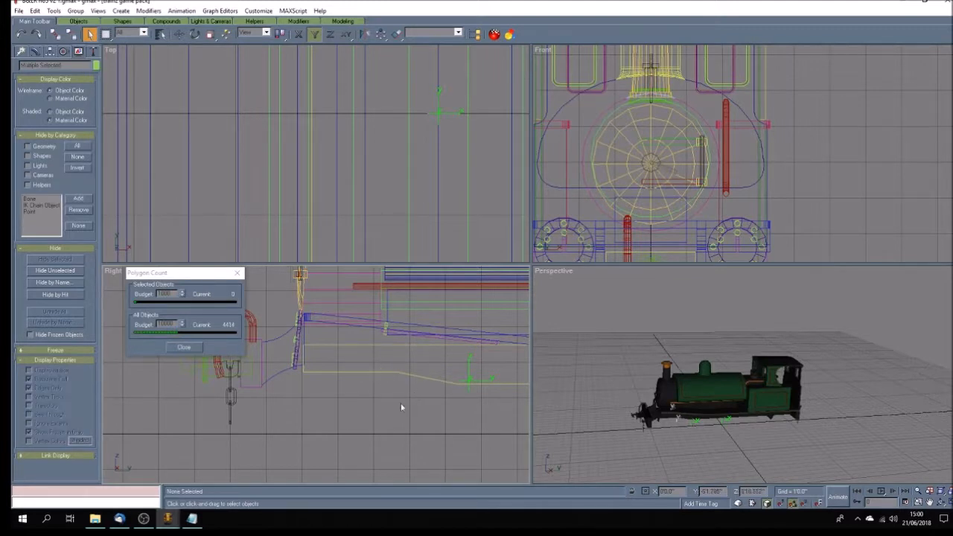
# Step: Delete the remaining bolts of the rear cylinder covers one after another
pyautogui.scroll(3, 388, 353)
pyautogui.scroll(3, 388, 353)
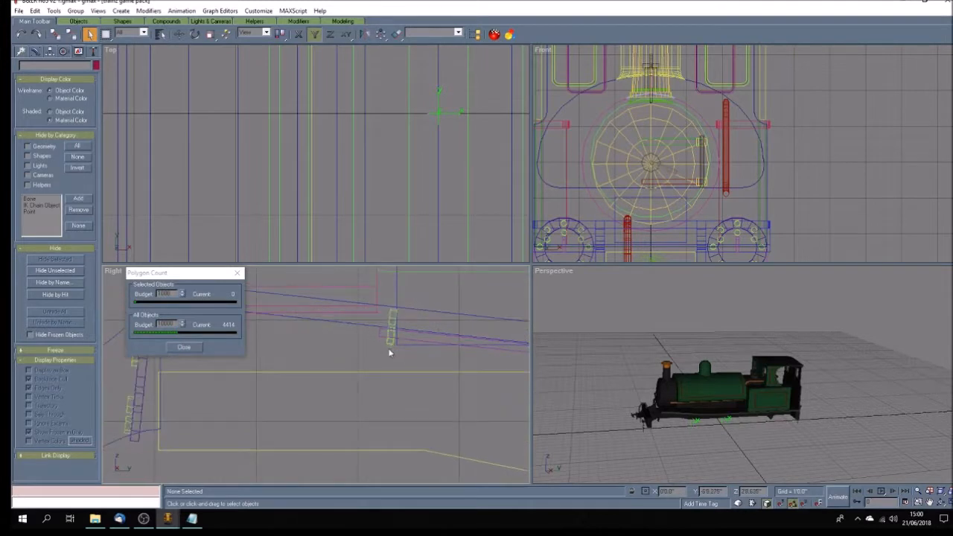
pyautogui.press('Delete')
pyautogui.click(390, 341)
pyautogui.press('Delete')
pyautogui.click(391, 340)
pyautogui.press('Delete')
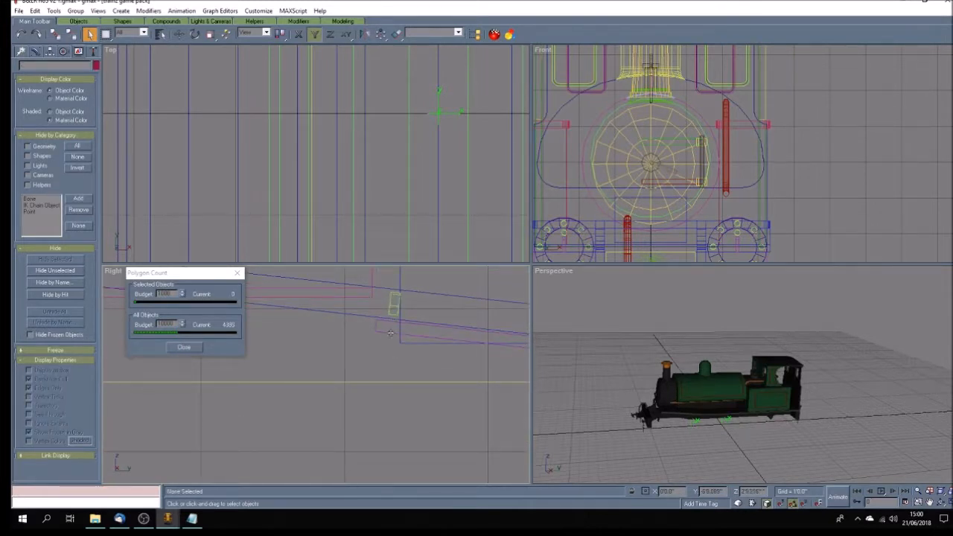
pyautogui.click(391, 305)
pyautogui.press('Delete')
pyautogui.click(388, 305)
pyautogui.press('Delete')
# Step: Delete the leftover small parts along the sloping footplate behind the former cylinders
pyautogui.scroll(-4, 394, 359)
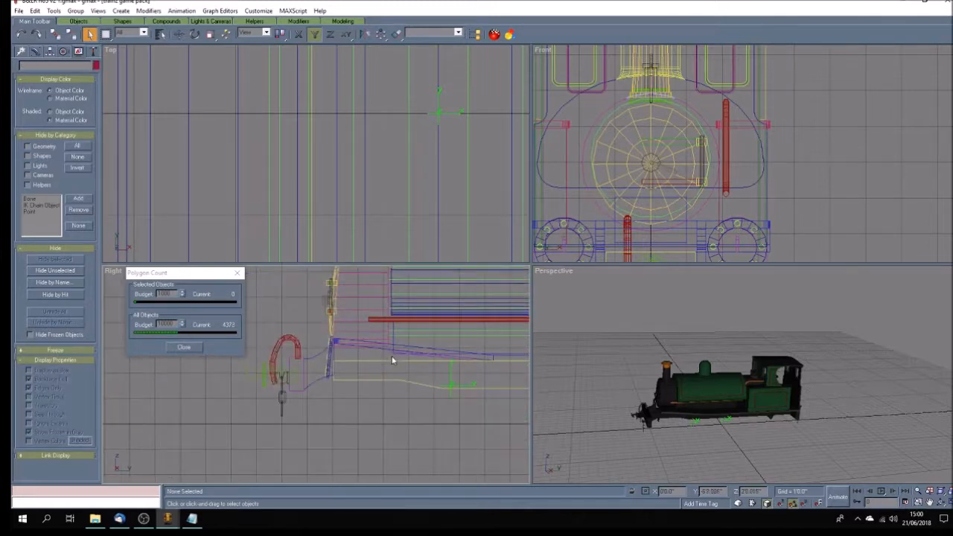
pyautogui.scroll(-2, 415, 371)
pyautogui.click(364, 339)
pyautogui.press('Delete')
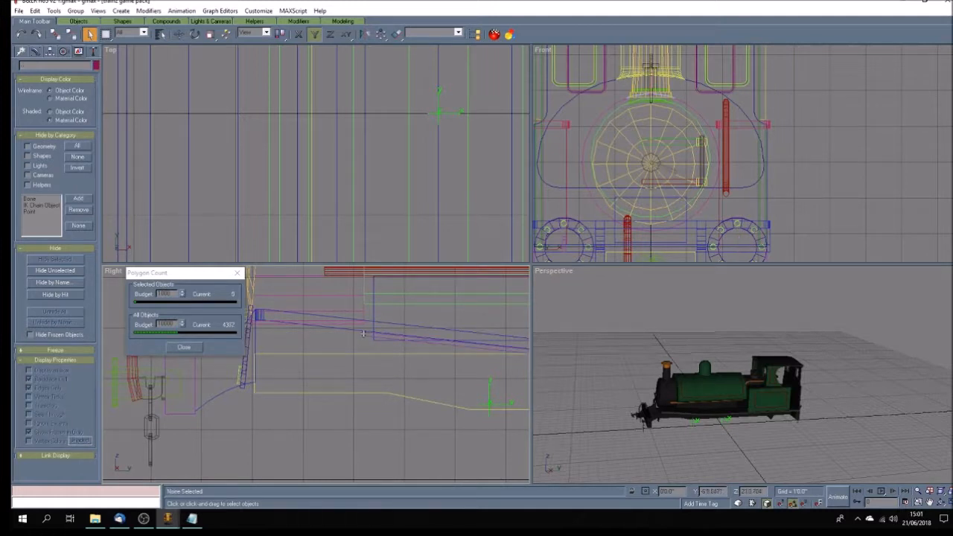
pyautogui.click(359, 338)
pyautogui.press('Delete')
# Step: Delete the front cylinder end covers and all of their bolts beneath the smokebox
pyautogui.scroll(3, 429, 363)
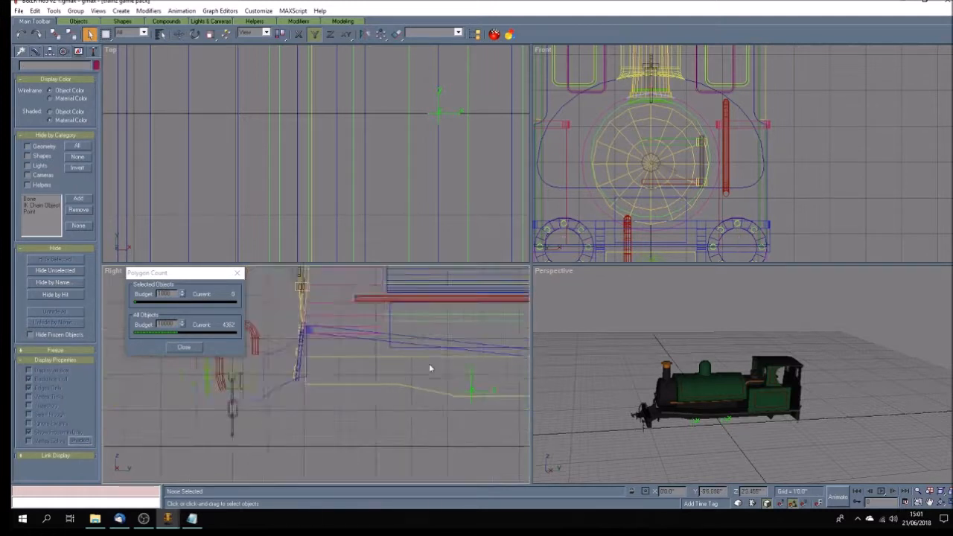
pyautogui.scroll(2, 346, 348)
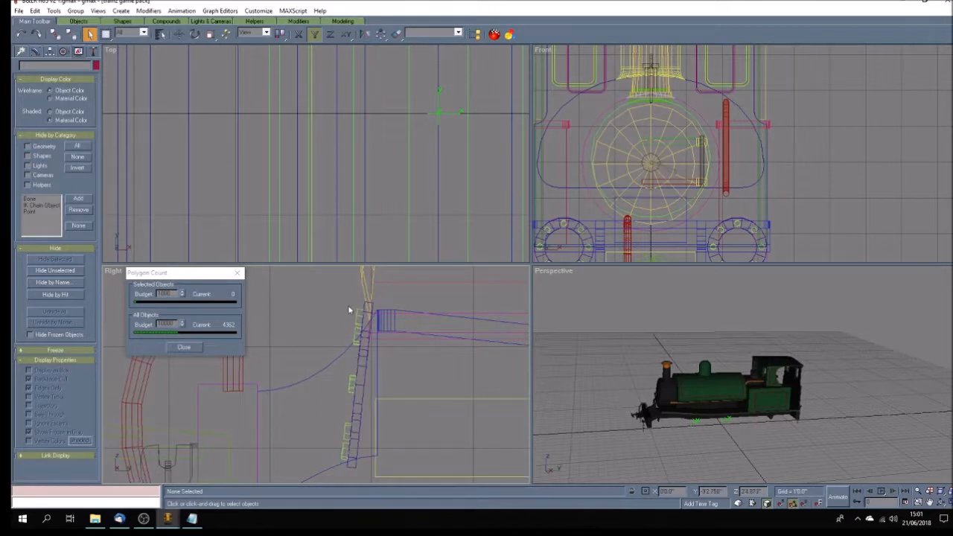
pyautogui.click(358, 335)
pyautogui.press('Delete')
pyautogui.click(360, 360)
pyautogui.press('Delete')
pyautogui.click(362, 365)
pyautogui.press('Delete')
pyautogui.click(352, 384)
pyautogui.press('Delete')
pyautogui.moveTo(325, 431); pyautogui.dragTo(359, 454)
pyautogui.press('Delete')
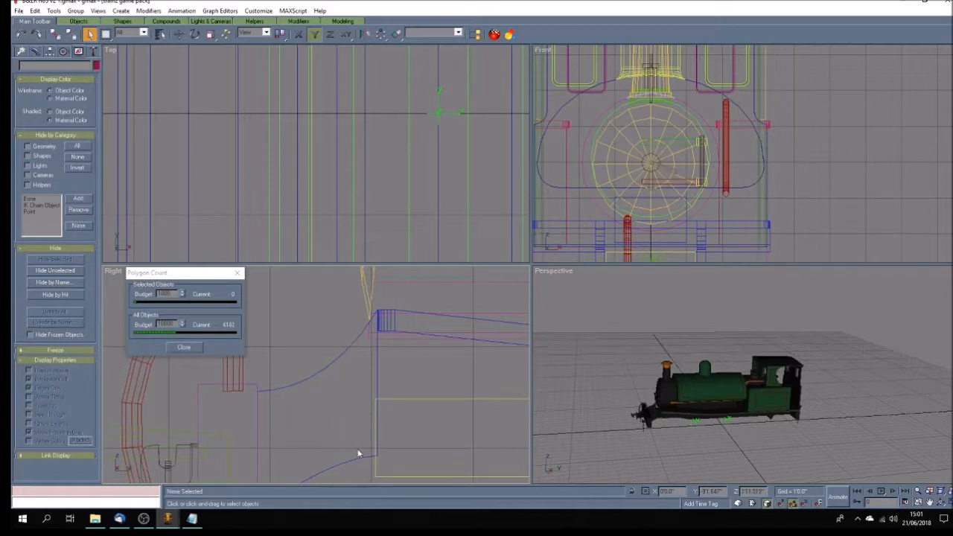
# Step: Rotate the perspective view to show the stripped locomotive's side and move the Polygon Count window off the wireframe view
pyautogui.click(941, 502)
pyautogui.moveTo(755, 412)
pyautogui.mouseDown()
pyautogui.moveTo(789, 417)
pyautogui.moveTo(733, 424)
pyautogui.moveTo(746, 432)
pyautogui.moveTo(739, 428)
pyautogui.moveTo(738, 436)
pyautogui.moveTo(749, 401)
pyautogui.moveTo(764, 408)
pyautogui.moveTo(747, 406)
pyautogui.mouseUp()
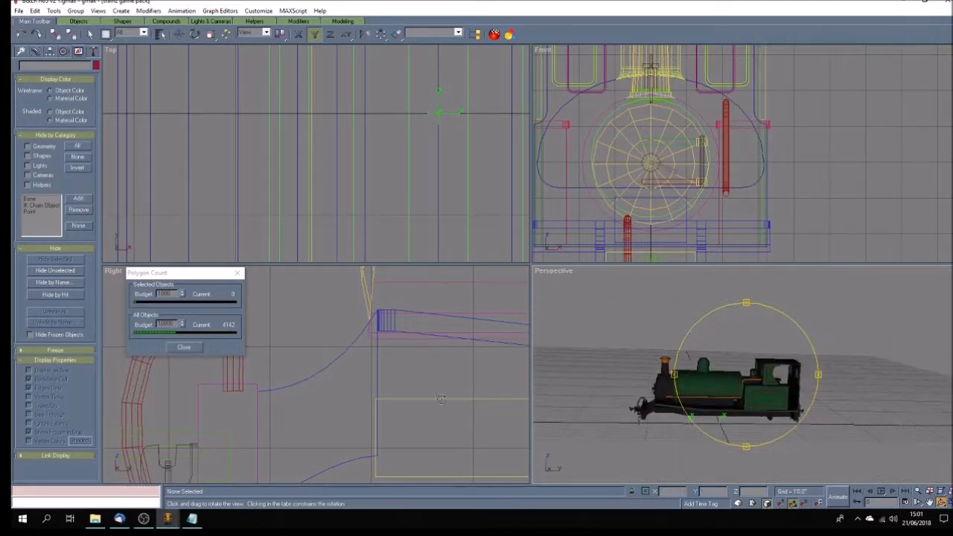
pyautogui.moveTo(197, 276); pyautogui.dragTo(116, 341)
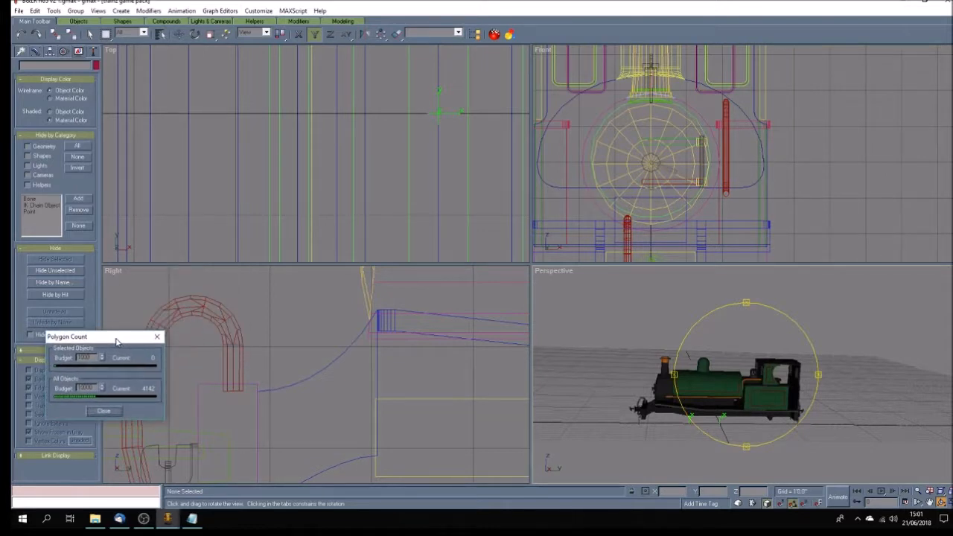
# Step: Create a Point helper beside the locomotive in the Top view and name it a.limfront
pyautogui.click(929, 502)
pyautogui.moveTo(255, 202); pyautogui.dragTo(324, 158)
pyautogui.scroll(-10, 323, 124)
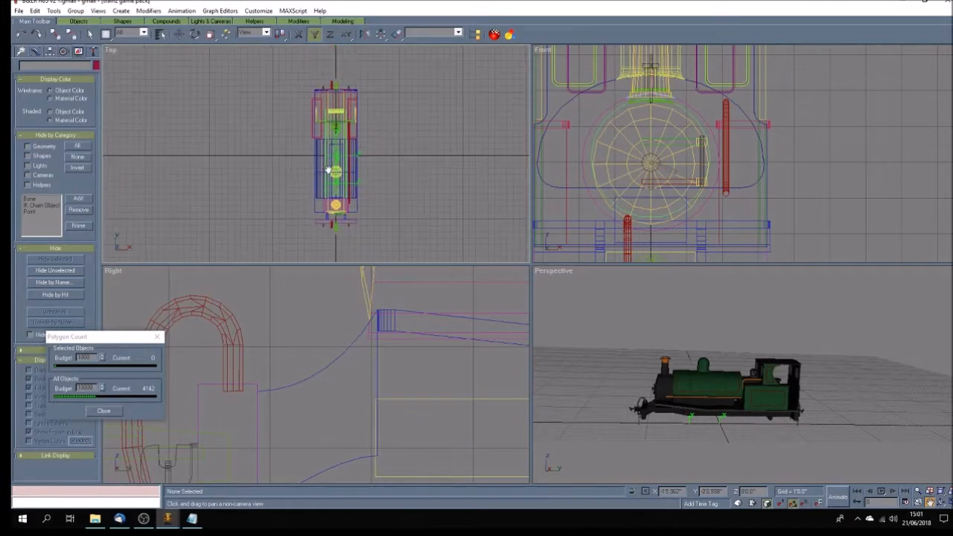
pyautogui.click(943, 503)
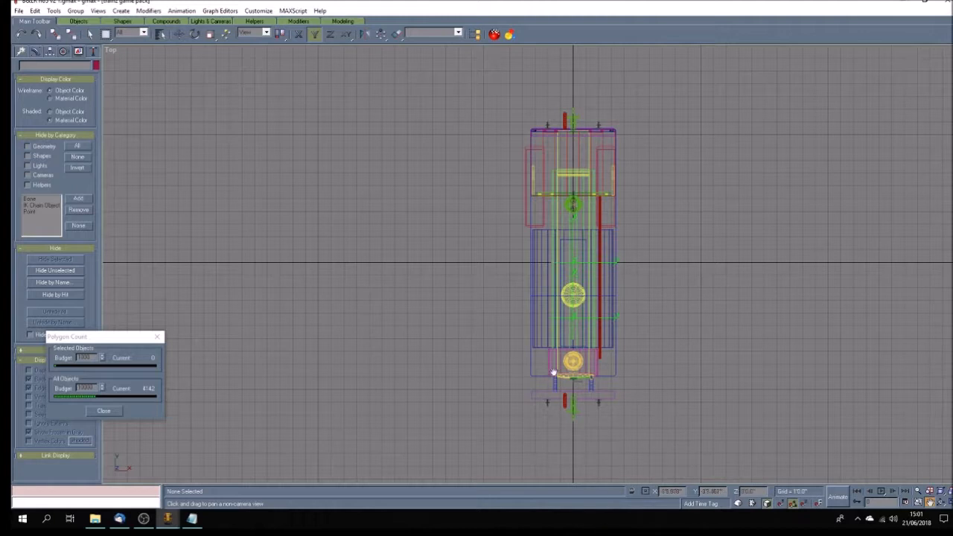
pyautogui.moveTo(559, 291); pyautogui.dragTo(427, 289)
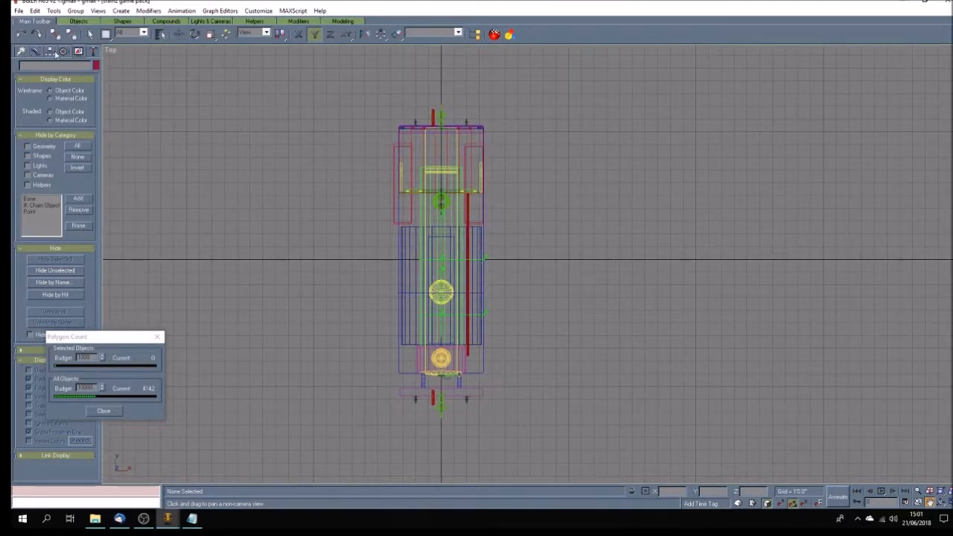
pyautogui.click(21, 52)
pyautogui.click(35, 124)
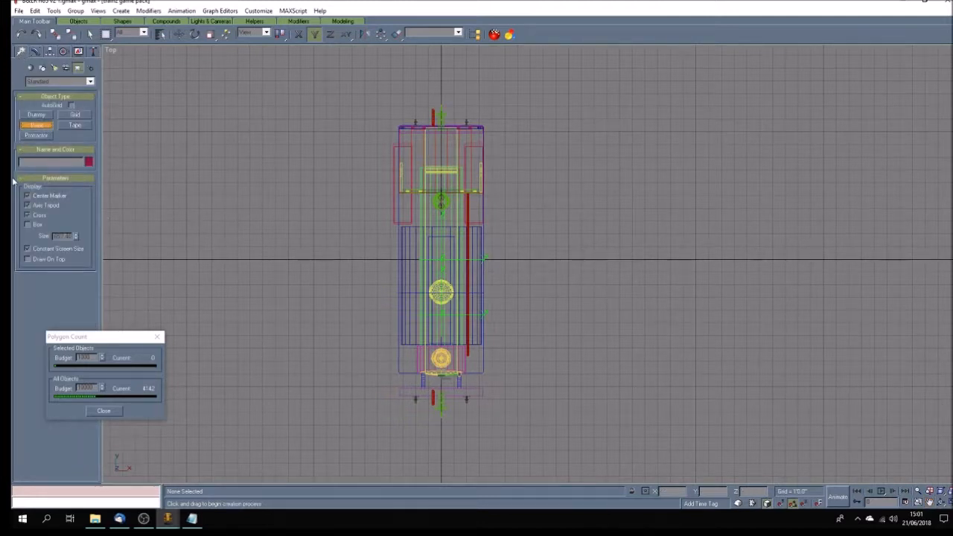
pyautogui.click(356, 336)
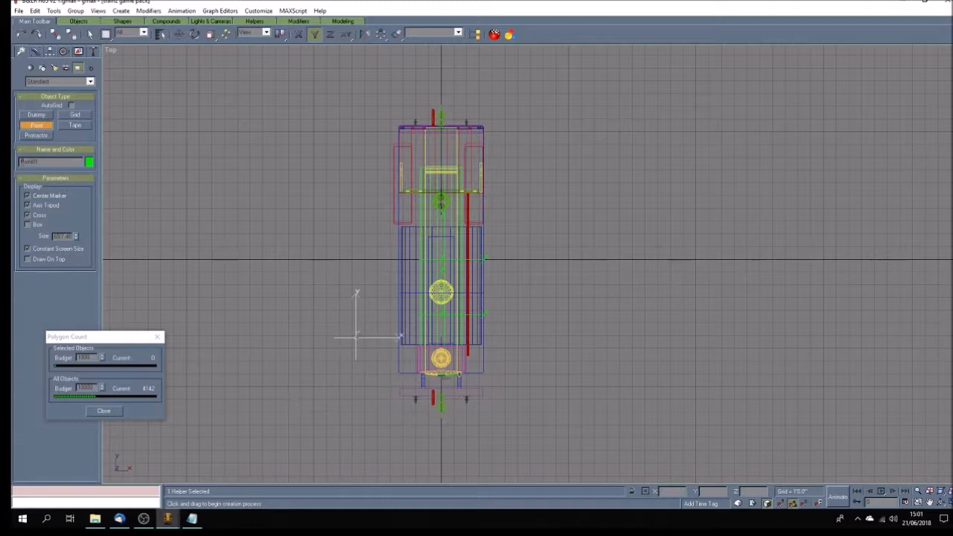
pyautogui.doubleClick(41, 161)
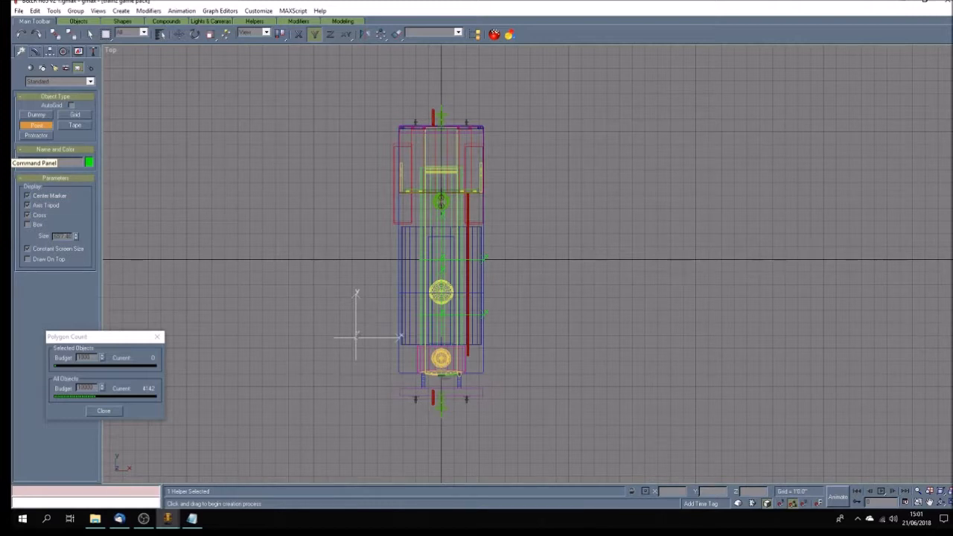
pyautogui.write('x.lmtoni')
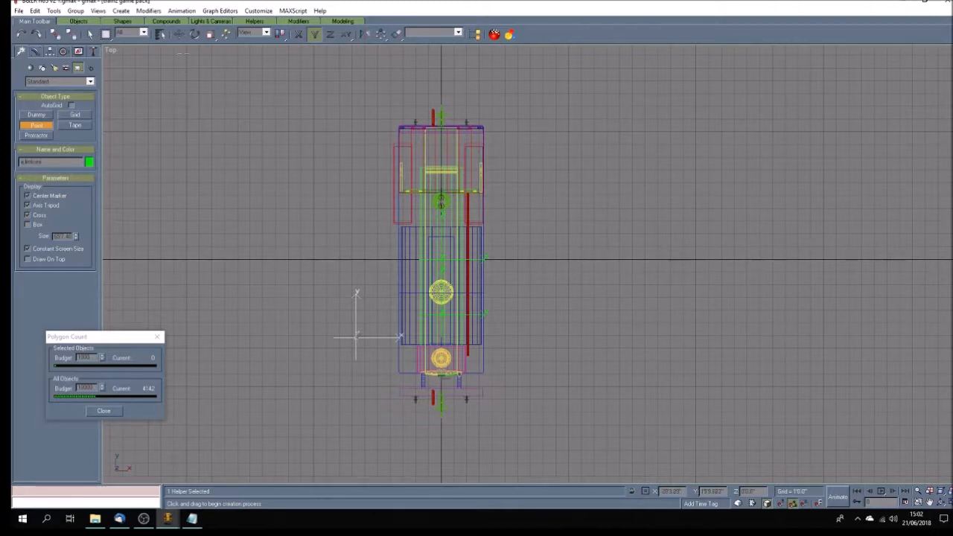
# Step: Centre the a.limfront point on the locomotive by setting its X position to 0
pyautogui.click(179, 34)
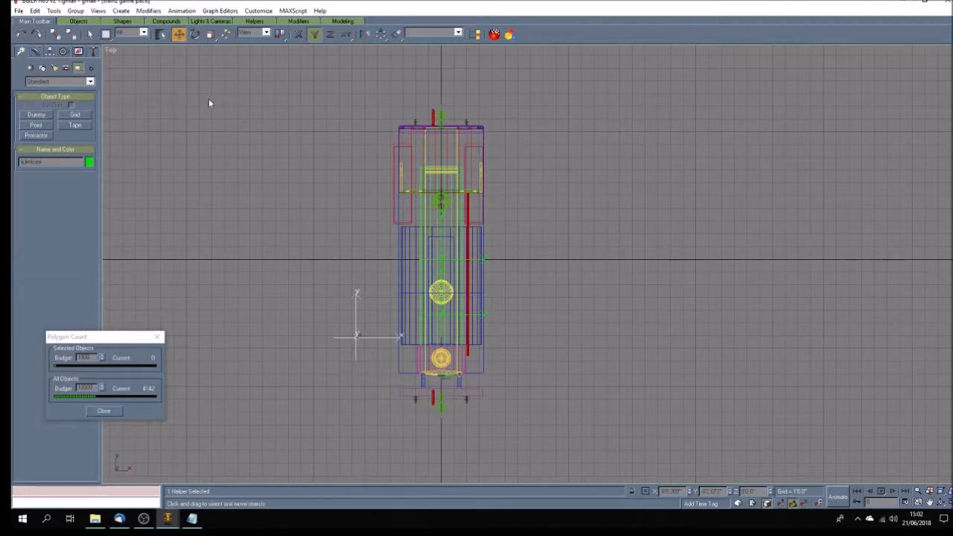
pyautogui.moveTo(684, 492); pyautogui.dragTo(642, 487)
pyautogui.press('BackSpace')
pyautogui.write('20')
pyautogui.press('Return')
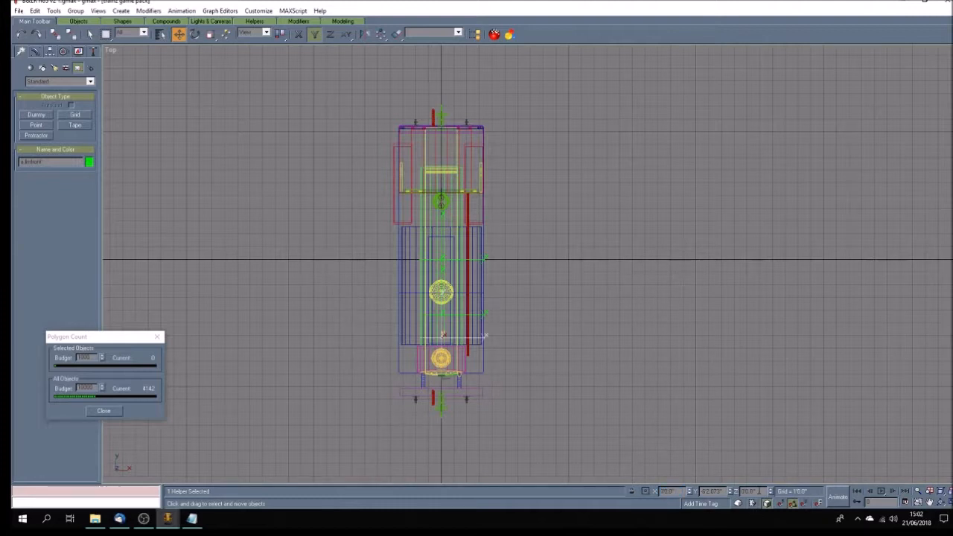
# Step: Move the a.limfront point along Y to the end of the front coupling, just ahead of the buffer beam
pyautogui.click(943, 502)
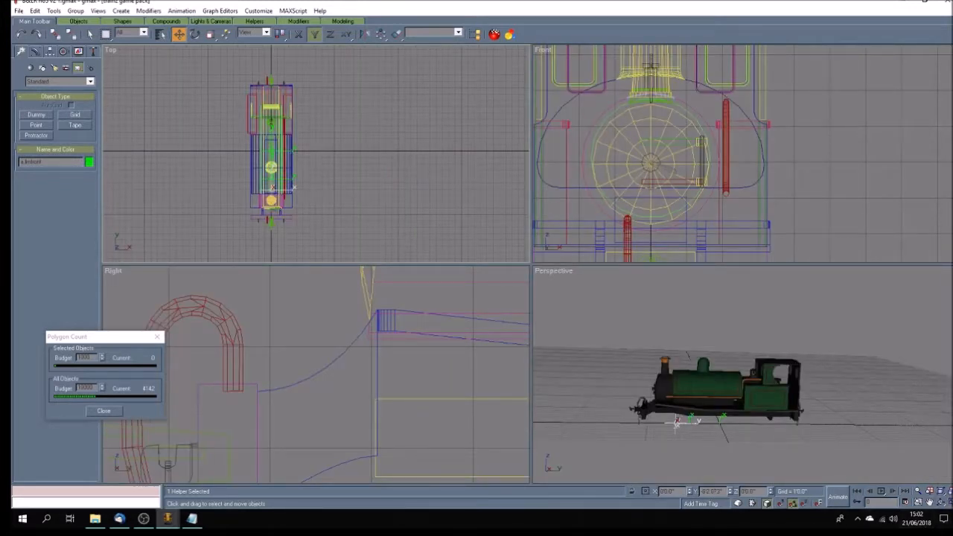
pyautogui.press('w')
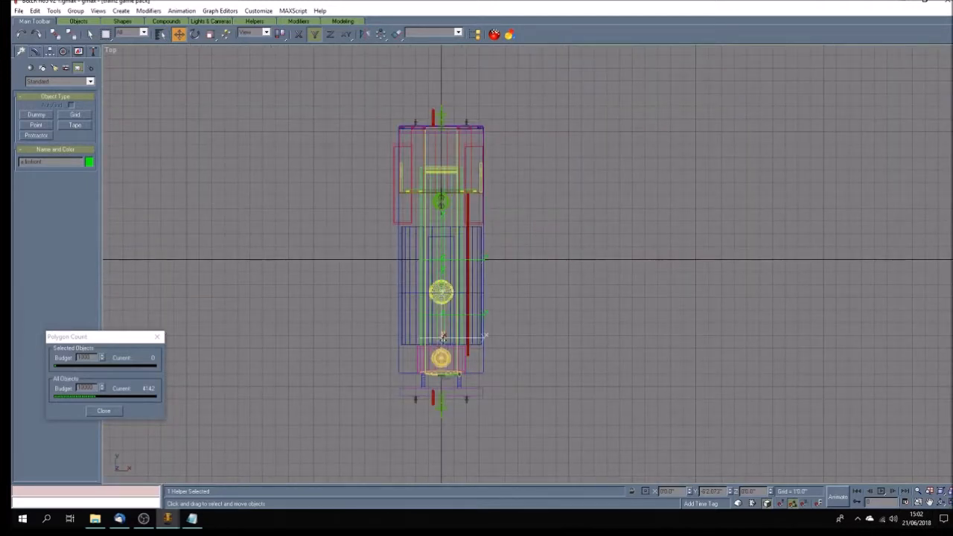
pyautogui.moveTo(441, 337); pyautogui.dragTo(452, 411)
pyautogui.scroll(8, 452, 411)
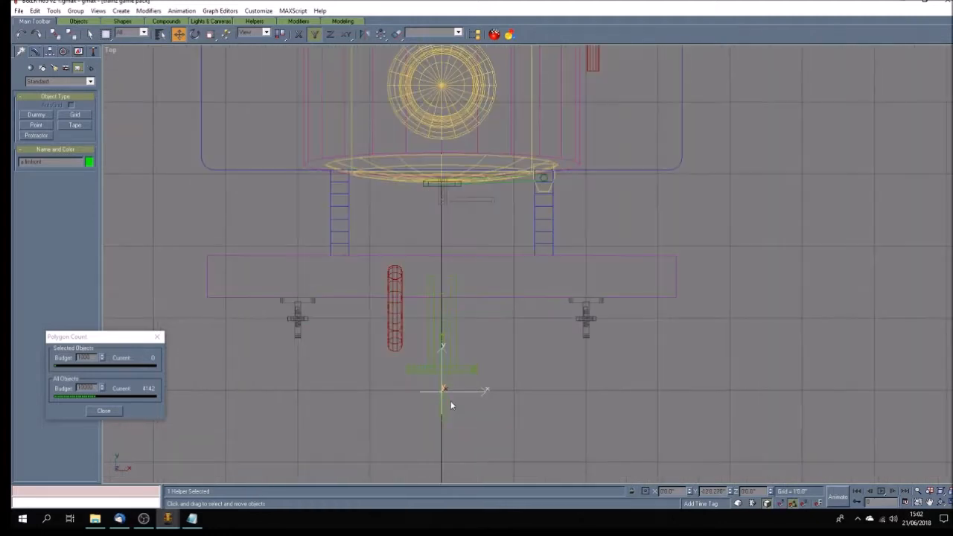
pyautogui.moveTo(452, 392); pyautogui.dragTo(452, 373)
pyautogui.press('w')
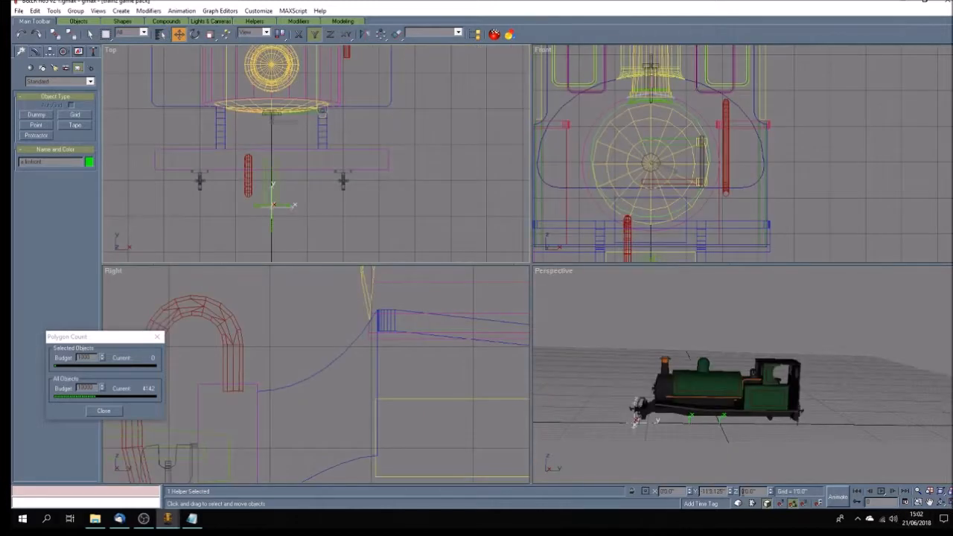
# Step: Raise the a.limfront point along Z to the height of the front coupling
pyautogui.click(942, 502)
pyautogui.click(745, 417)
pyautogui.moveTo(745, 417); pyautogui.dragTo(774, 422)
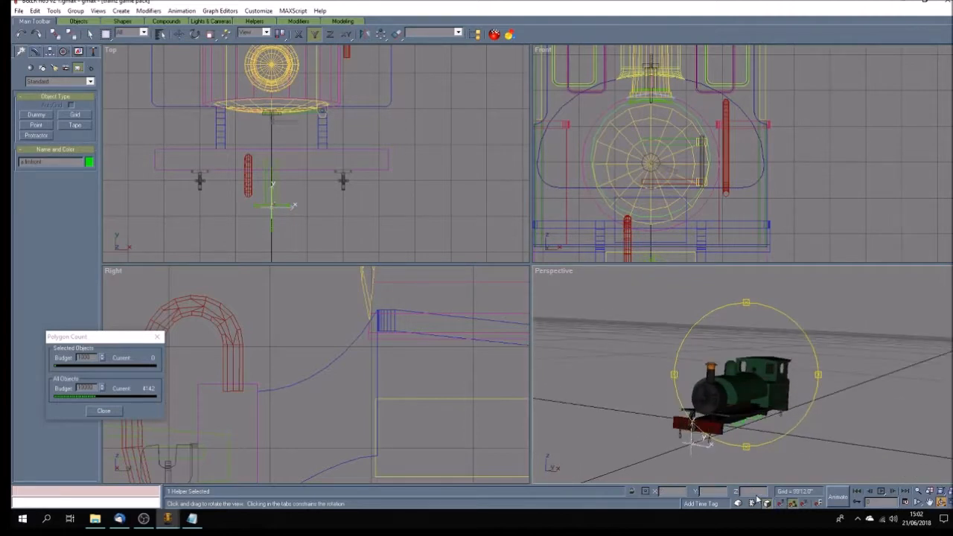
pyautogui.click(179, 34)
pyautogui.moveTo(760, 491); pyautogui.dragTo(731, 490)
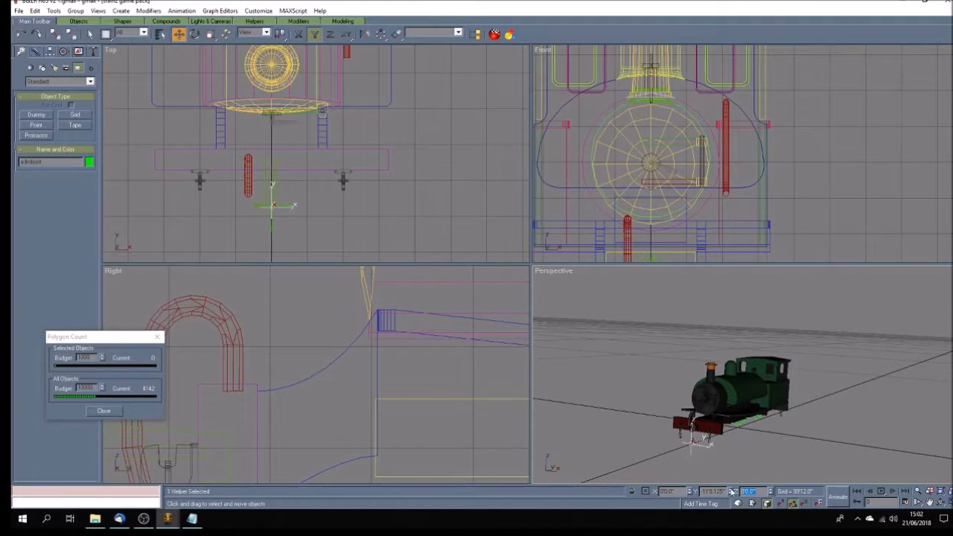
pyautogui.write('20')
pyautogui.press('Return')
# Step: Create a Point helper behind the cab in the Top view and name it a.limback
pyautogui.click(929, 504)
pyautogui.moveTo(309, 146); pyautogui.dragTo(330, 153)
pyautogui.scroll(-5, 329, 153)
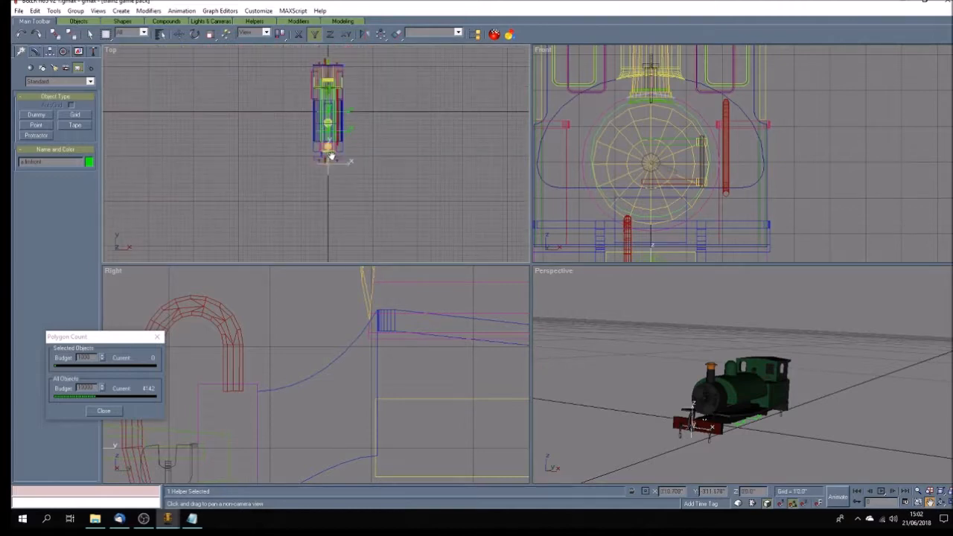
pyautogui.scroll(3, 329, 110)
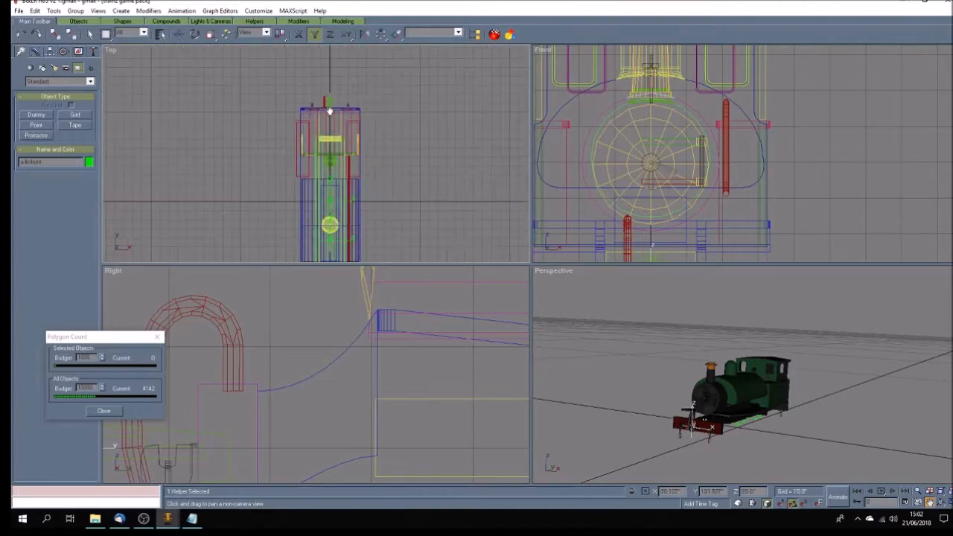
pyautogui.click(942, 503)
pyautogui.moveTo(546, 240); pyautogui.dragTo(436, 276)
pyautogui.scroll(2, 455, 208)
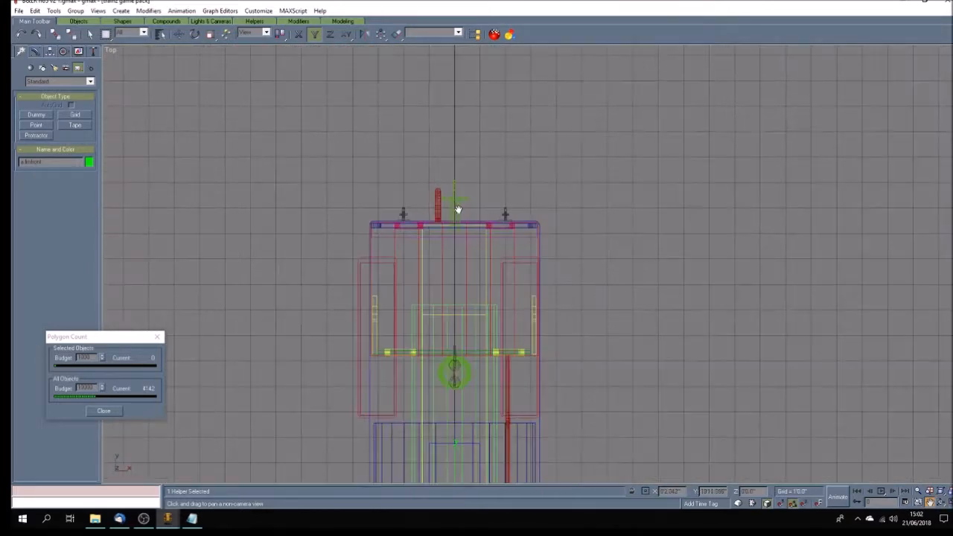
pyautogui.click(37, 126)
pyautogui.click(404, 158)
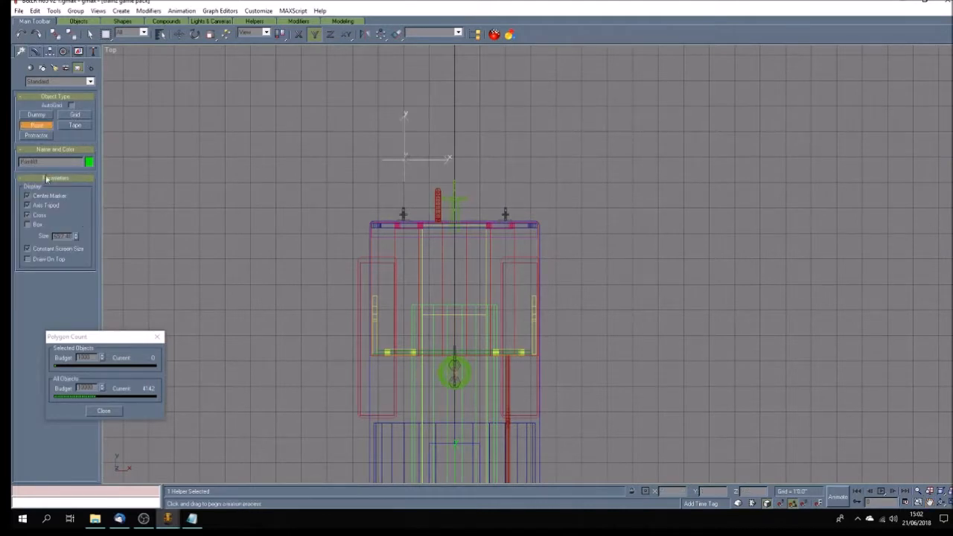
pyautogui.moveTo(40, 162); pyautogui.dragTo(18, 162)
pyautogui.write('a.limback')
pyautogui.press('w')
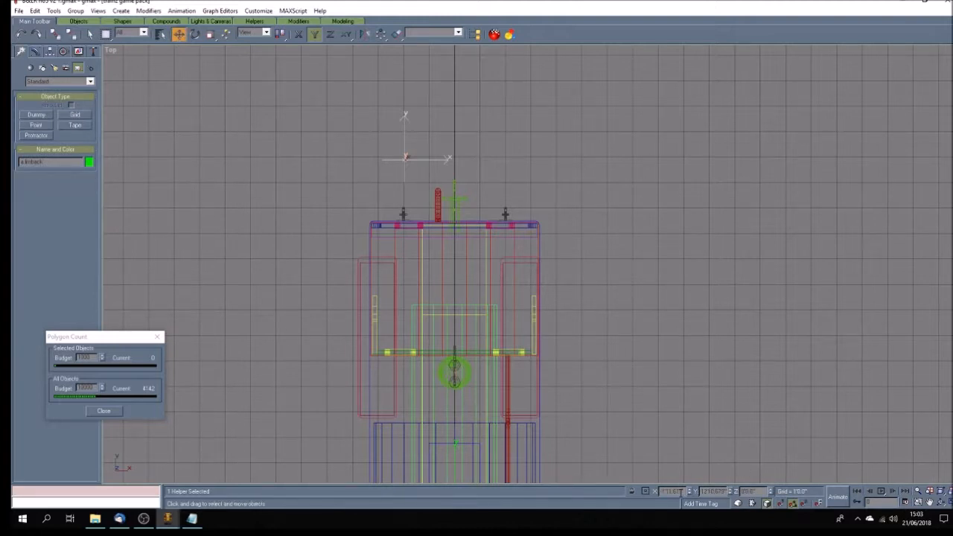
# Step: Set the a.limback point's X position to 0, move it along Y to the rear coupling and deselect it
pyautogui.moveTo(684, 491); pyautogui.dragTo(535, 473)
pyautogui.write('0')
pyautogui.press('Return')
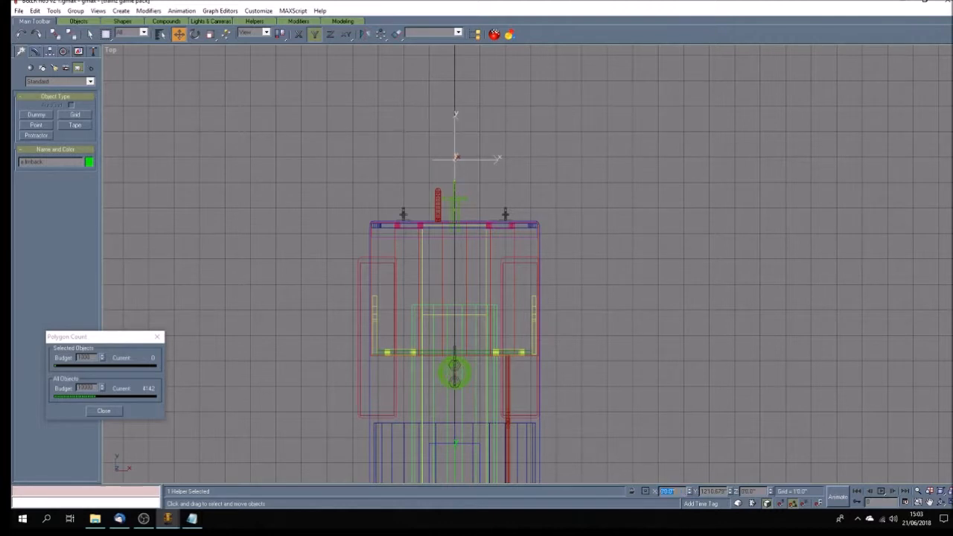
pyautogui.moveTo(758, 492); pyautogui.dragTo(736, 491)
pyautogui.moveTo(454, 155); pyautogui.dragTo(472, 190)
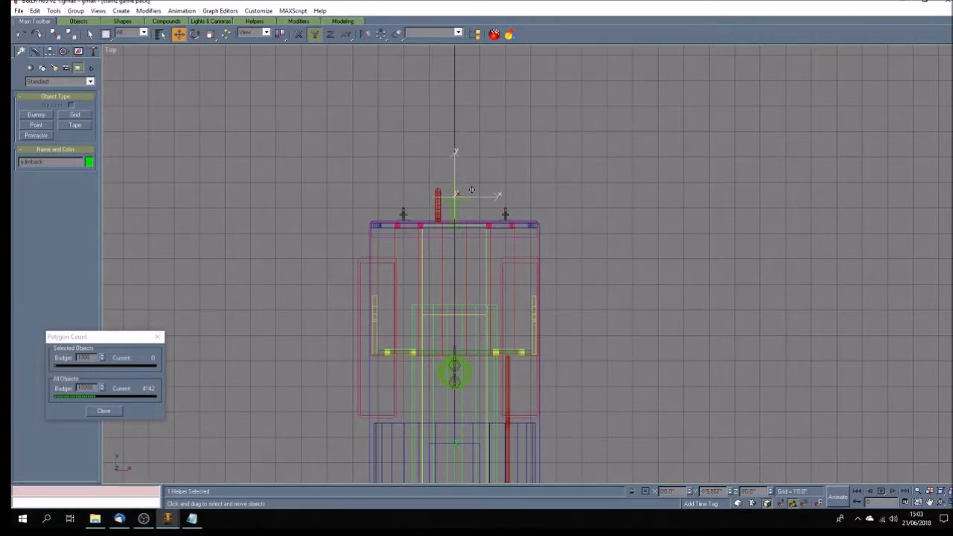
pyautogui.click(315, 168)
# Step: Create a Point helper beside the cab in the Top view and name it a.smoke0
pyautogui.scroll(-6, 309, 161)
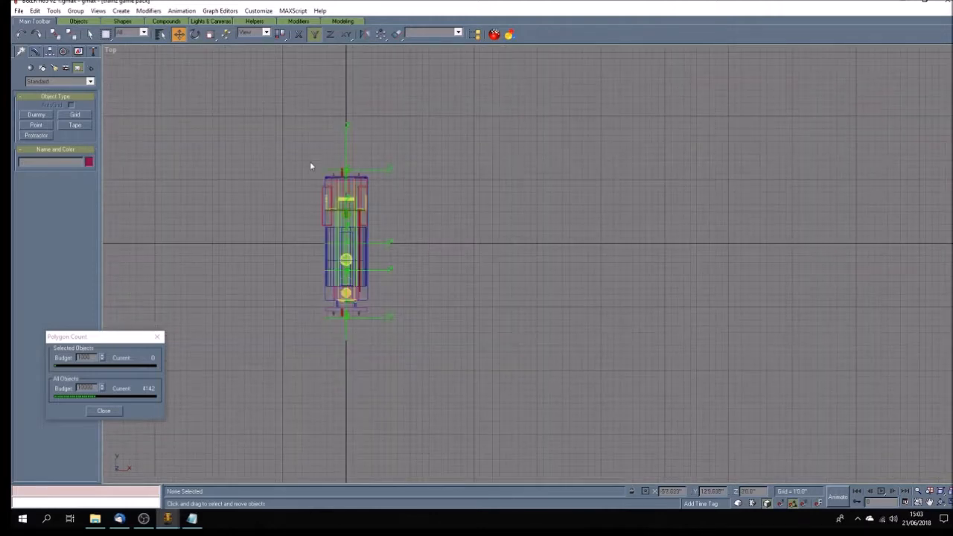
pyautogui.scroll(5, 312, 239)
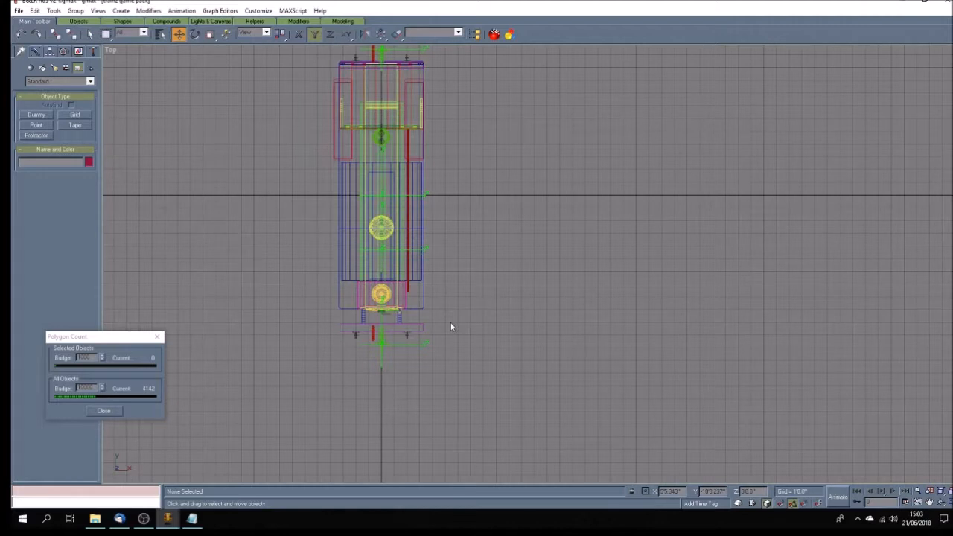
pyautogui.scroll(-3, 453, 260)
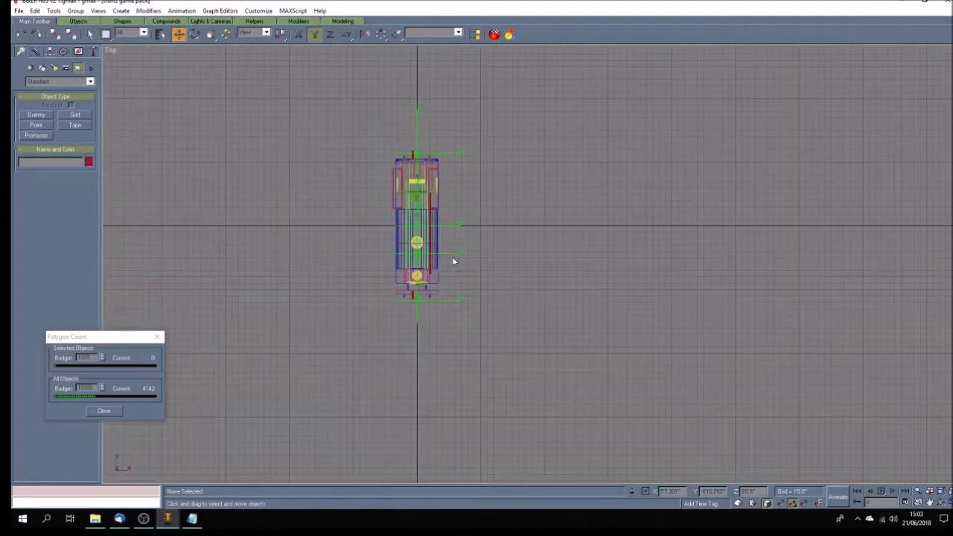
pyautogui.scroll(3, 418, 177)
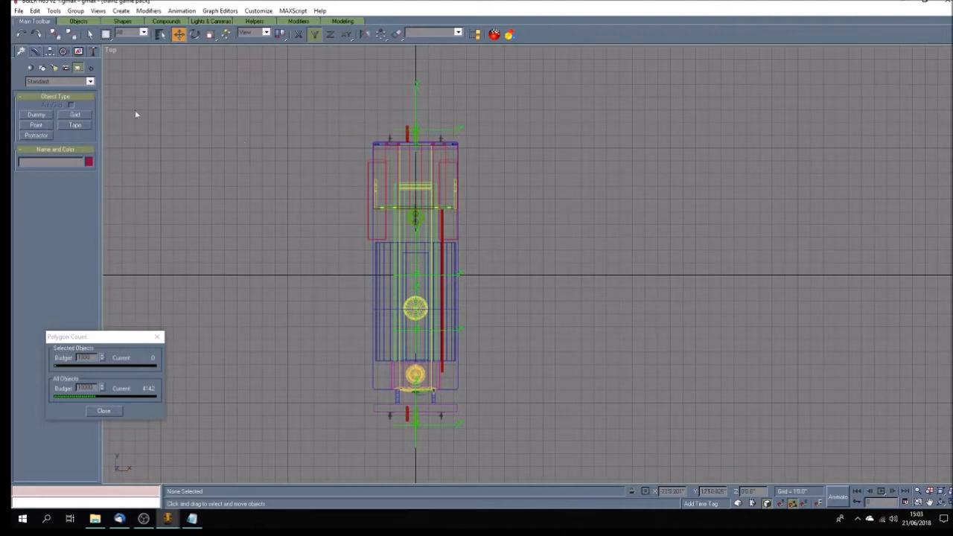
pyautogui.click(36, 124)
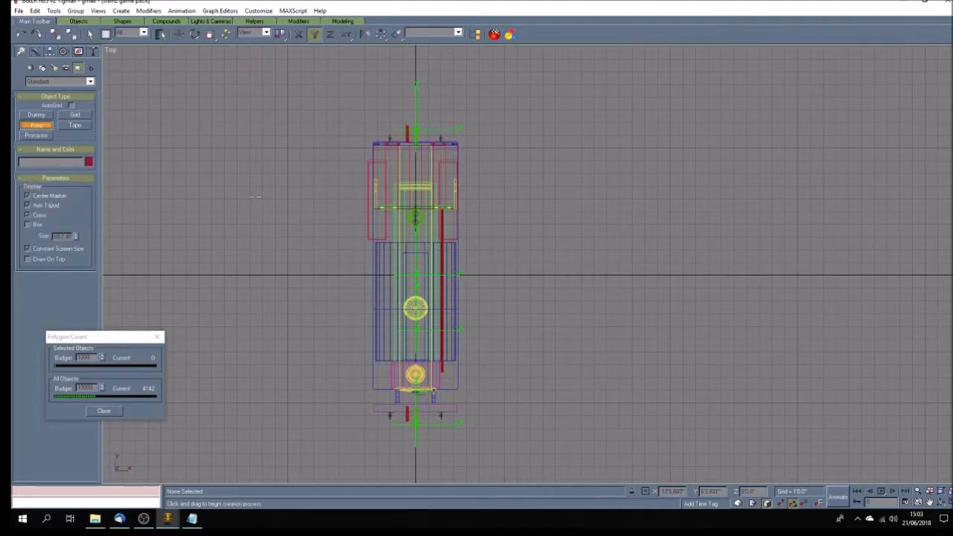
pyautogui.click(297, 198)
pyautogui.moveTo(55, 162); pyautogui.dragTo(14, 163)
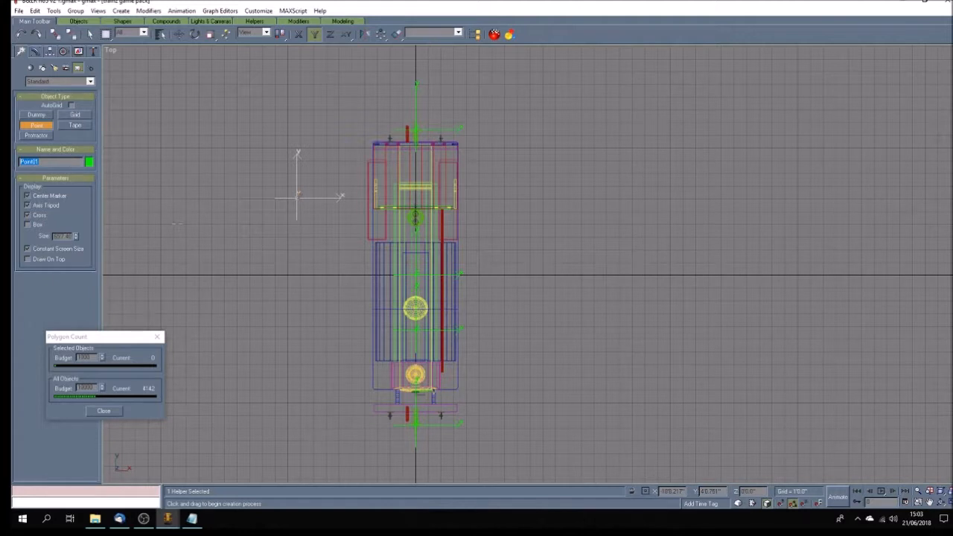
pyautogui.write('a.smoke0')
pyautogui.click(179, 33)
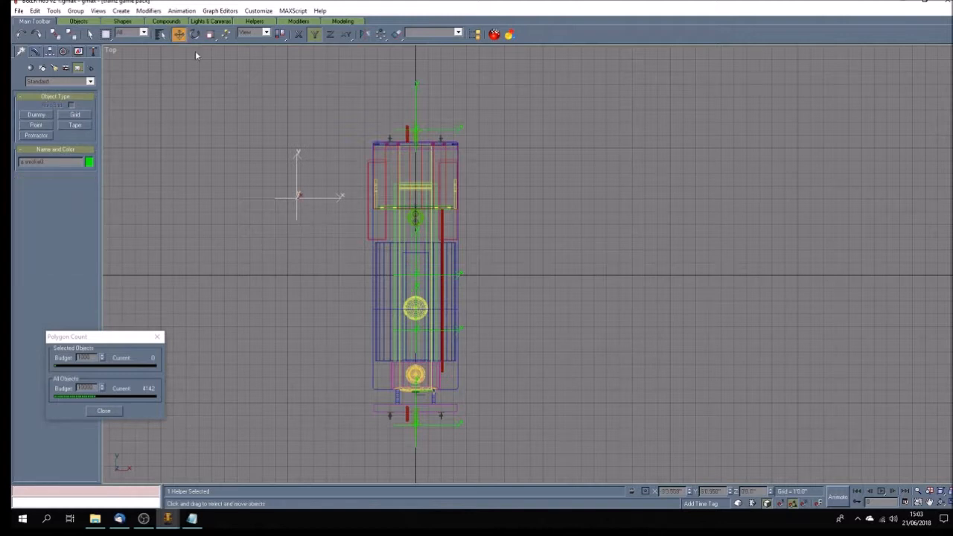
# Step: Align the a.smoke0 point to the chimney in X, Y and Z position, centre to centre
pyautogui.click(929, 503)
pyautogui.moveTo(448, 378); pyautogui.dragTo(461, 333)
pyautogui.scroll(2, 436, 332)
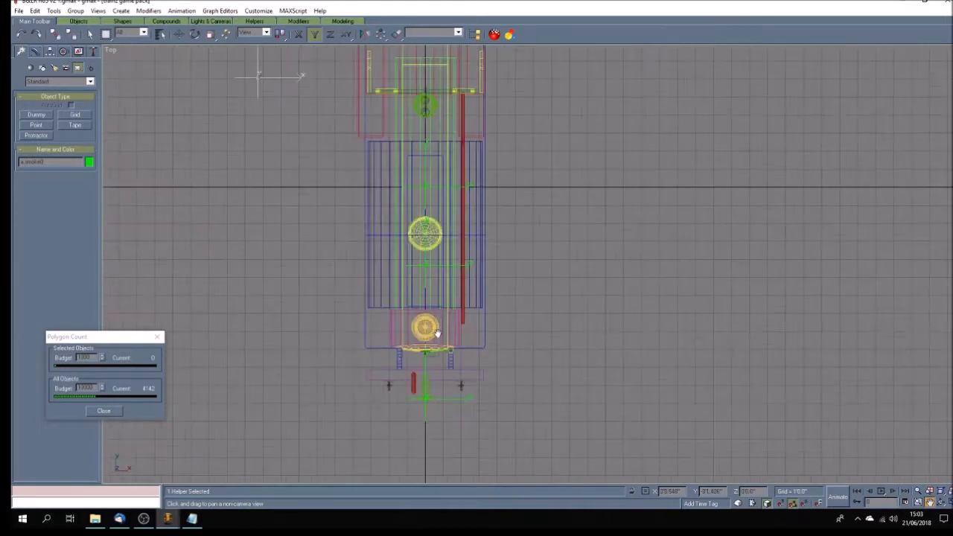
pyautogui.click(397, 34)
pyautogui.click(425, 327)
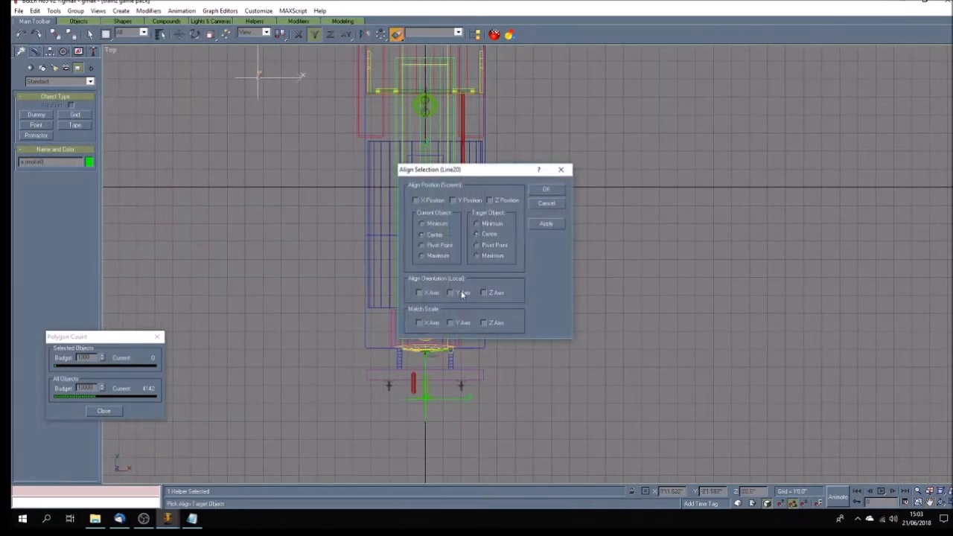
pyautogui.click(438, 202)
pyautogui.click(475, 203)
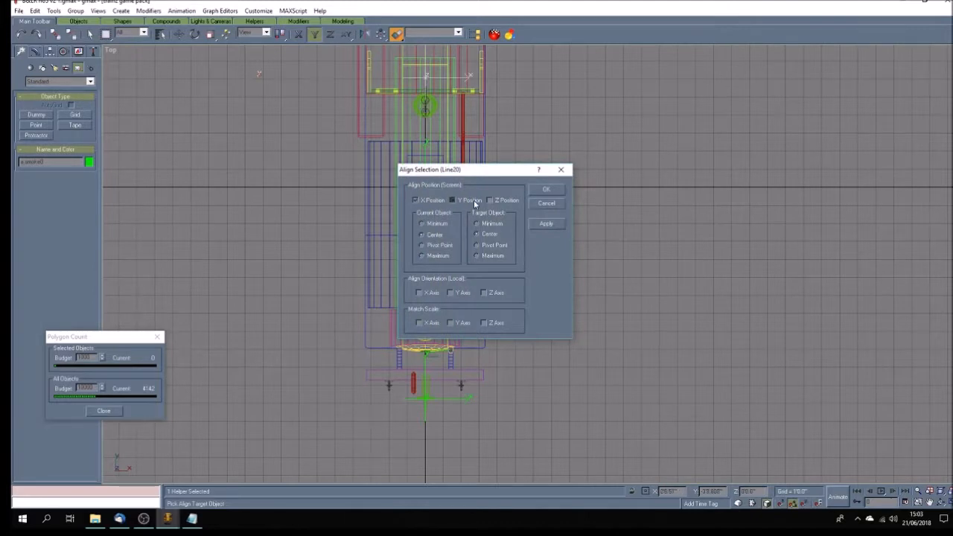
pyautogui.click(547, 190)
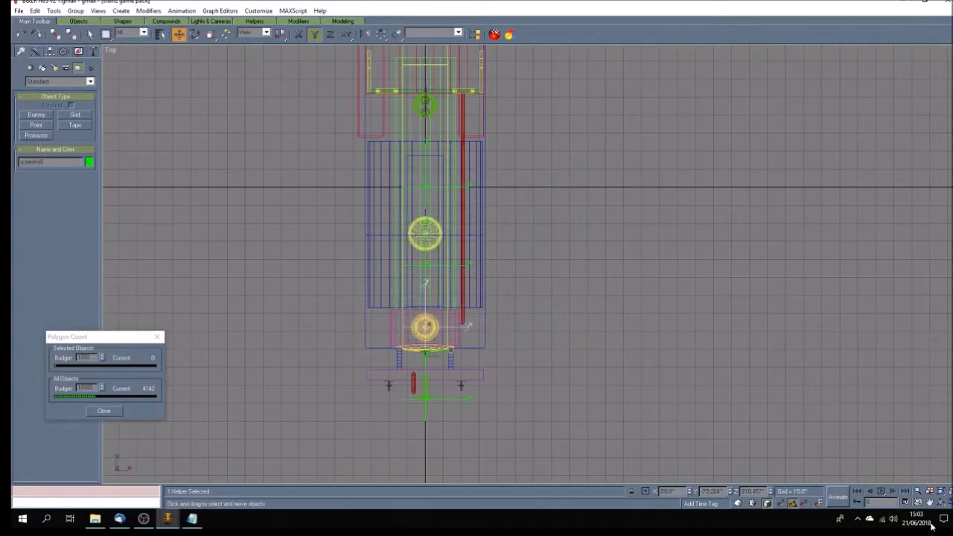
# Step: Raise the a.smoke0 point in the Right view to the top rim of the chimney
pyautogui.press('w')
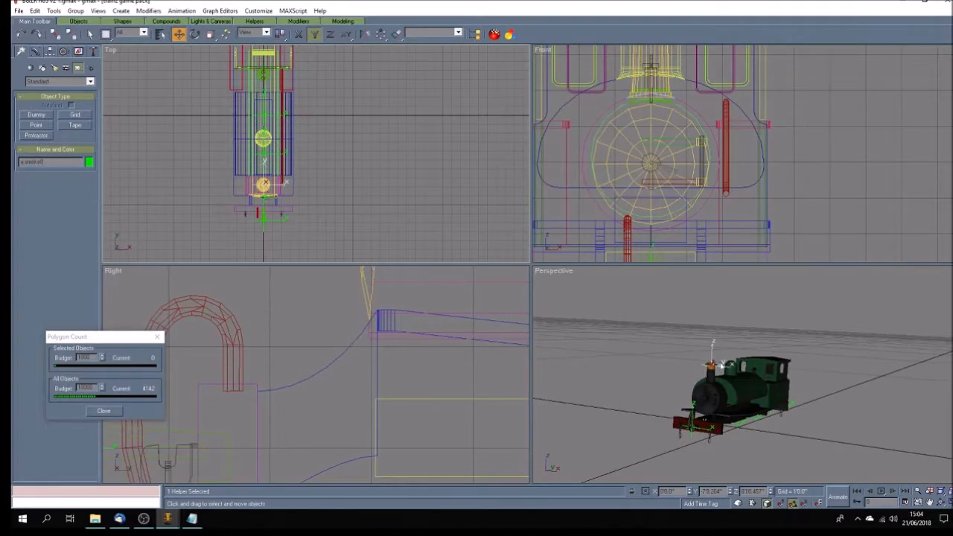
pyautogui.click(929, 502)
pyautogui.moveTo(355, 376); pyautogui.dragTo(388, 376)
pyautogui.scroll(-3, 388, 376)
pyautogui.scroll(-2, 394, 340)
pyautogui.scroll(-1, 394, 340)
pyautogui.scroll(8, 397, 350)
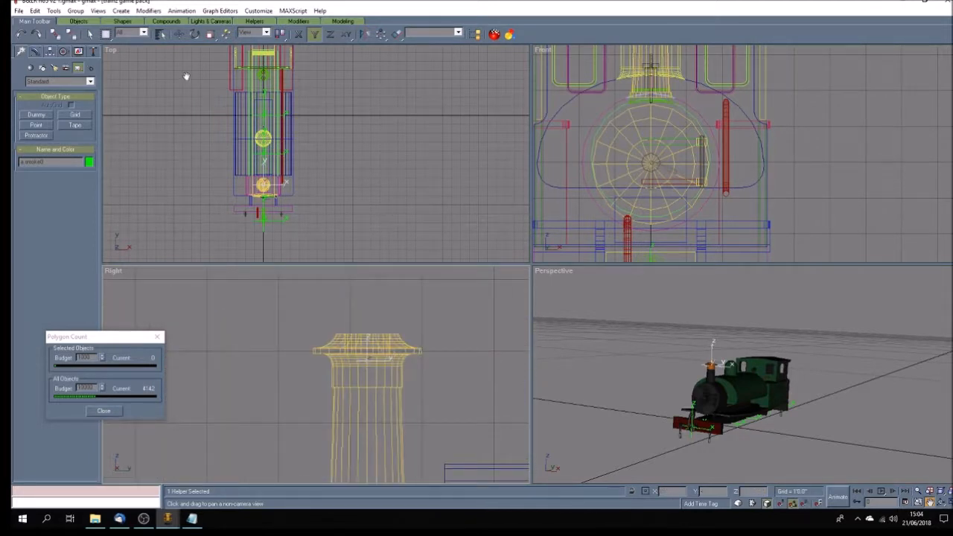
pyautogui.click(178, 34)
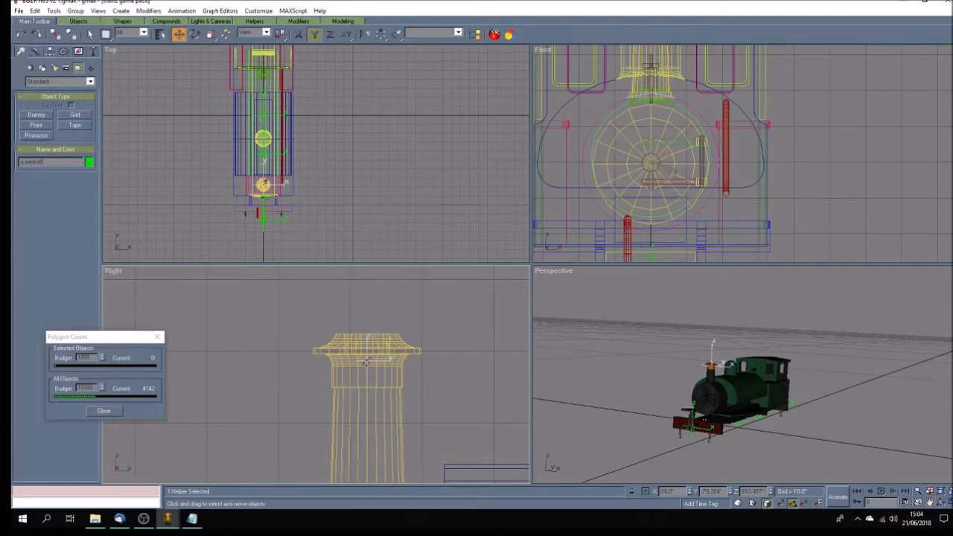
pyautogui.moveTo(365, 359); pyautogui.dragTo(373, 333)
# Step: Rotate the a.smoke0 point in the Right view so that its Y axis points upward, and deselect it
pyautogui.click(195, 33)
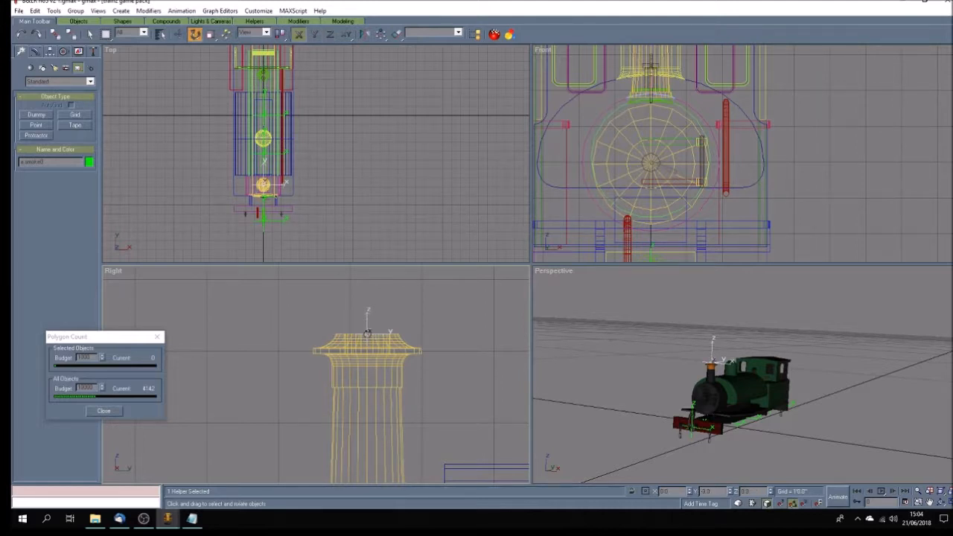
pyautogui.moveTo(367, 333); pyautogui.dragTo(368, 349)
pyautogui.click(329, 34)
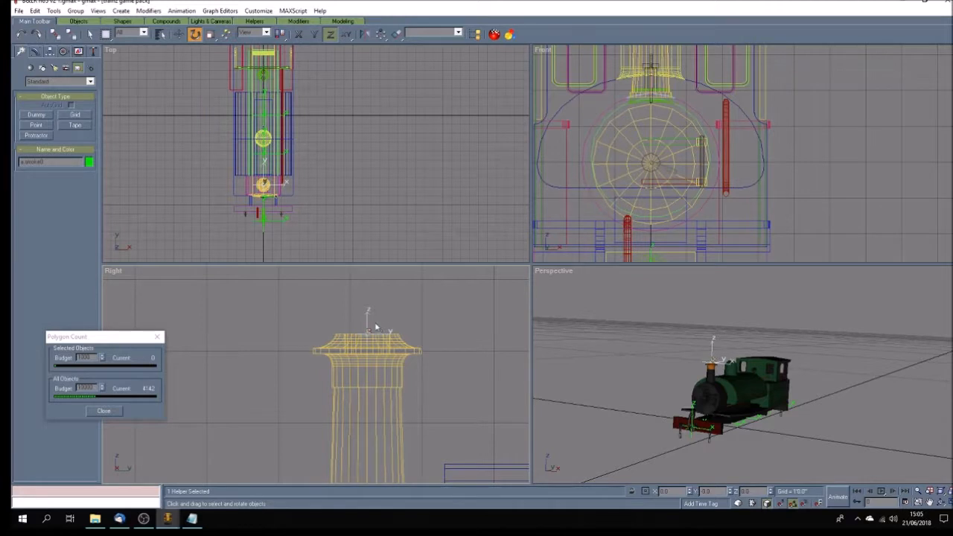
pyautogui.moveTo(367, 318); pyautogui.dragTo(337, 364)
pyautogui.click(291, 349)
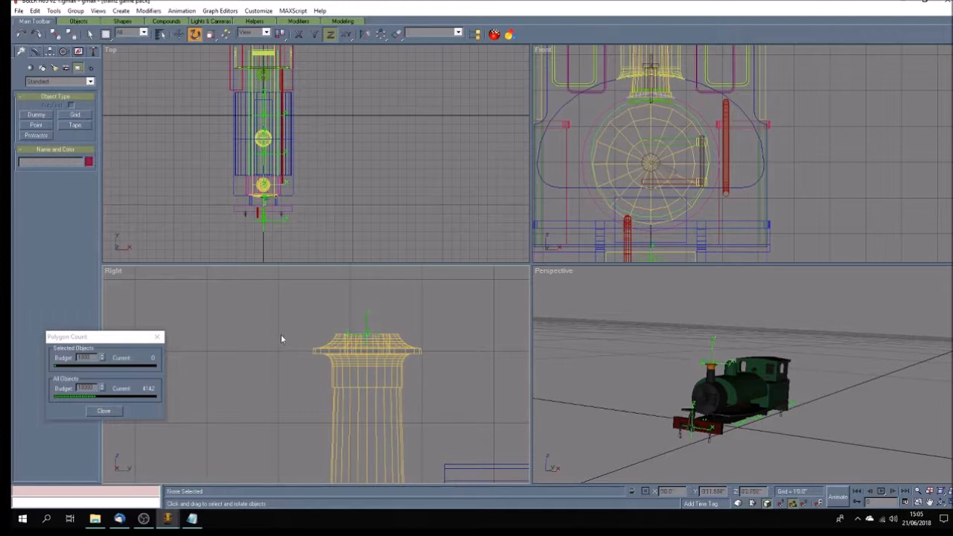
# Step: Create a Point helper beside the safety valves in the Top view and name it a.steam_safety
pyautogui.scroll(-5, 281, 334)
pyautogui.scroll(-3, 282, 334)
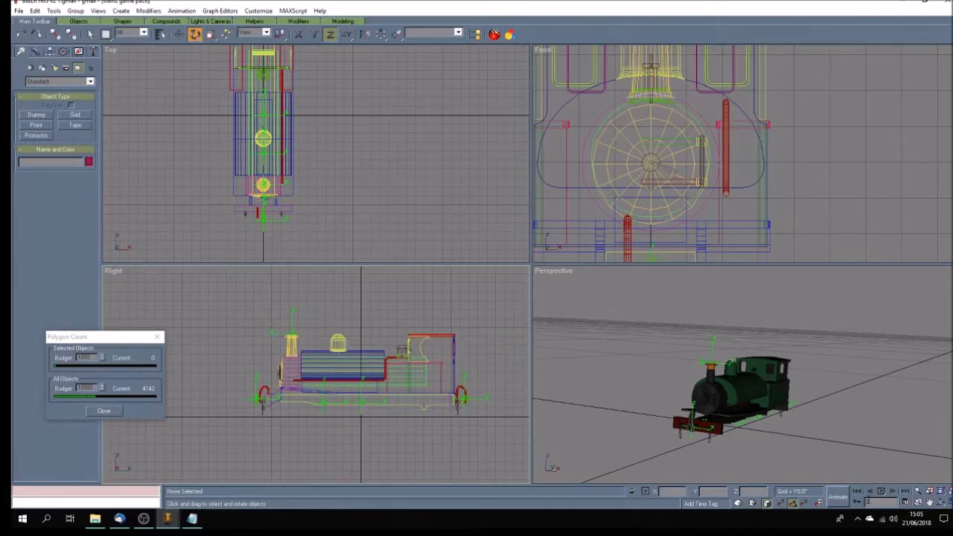
pyautogui.click(929, 502)
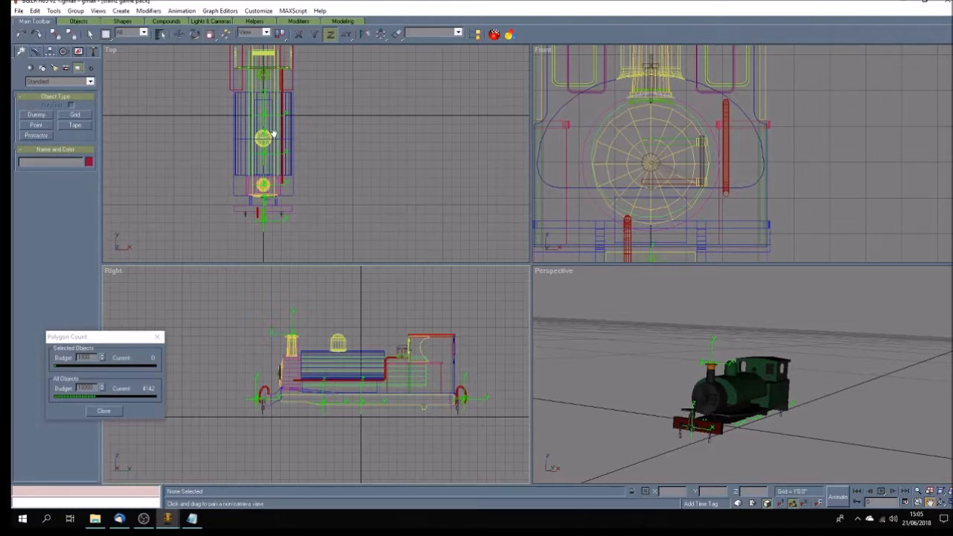
pyautogui.moveTo(273, 135); pyautogui.dragTo(342, 196)
pyautogui.scroll(1, 333, 173)
pyautogui.scroll(3, 337, 165)
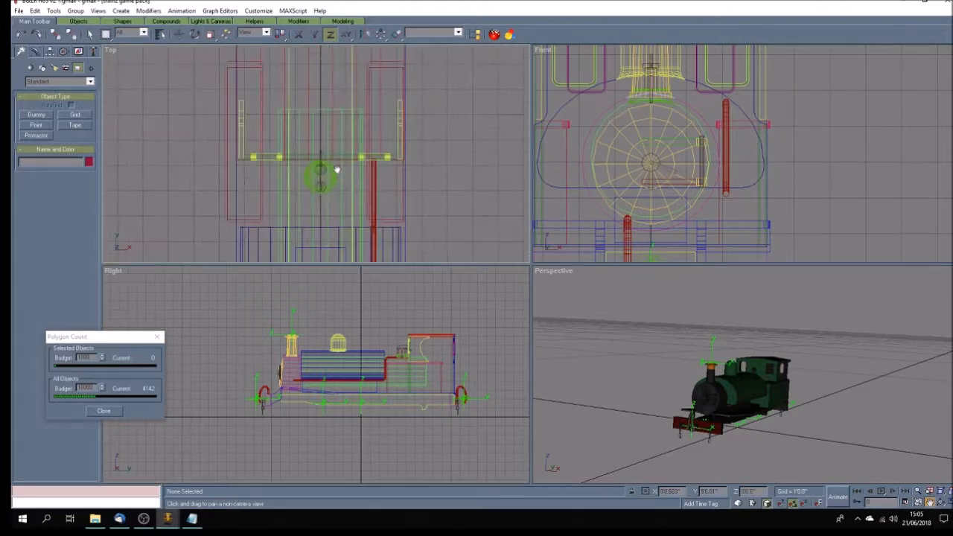
pyautogui.scroll(2, 330, 186)
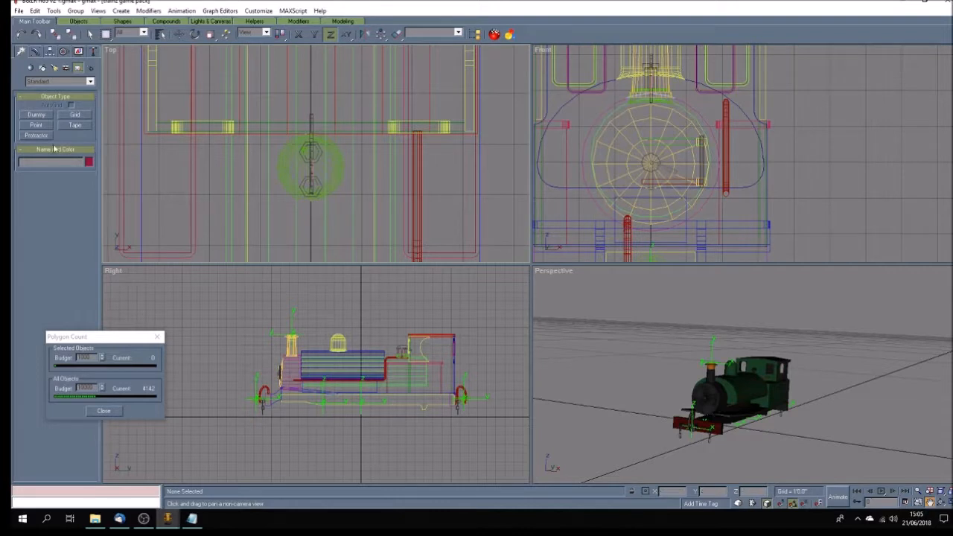
pyautogui.click(35, 125)
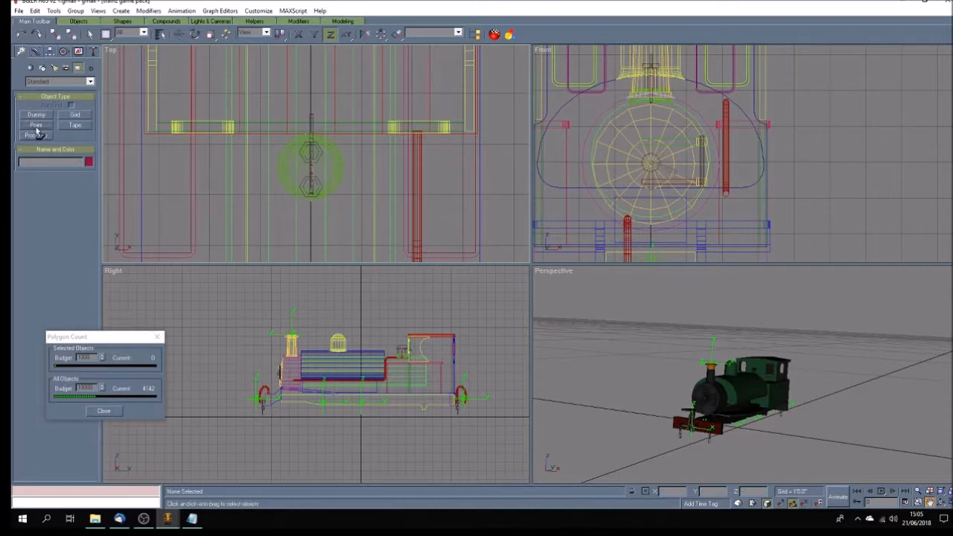
pyautogui.click(216, 184)
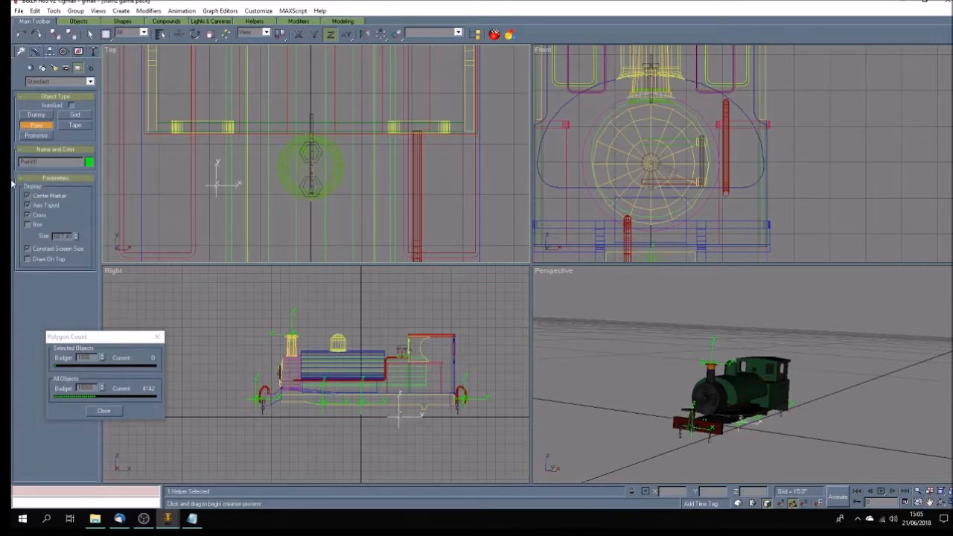
pyautogui.doubleClick(52, 161)
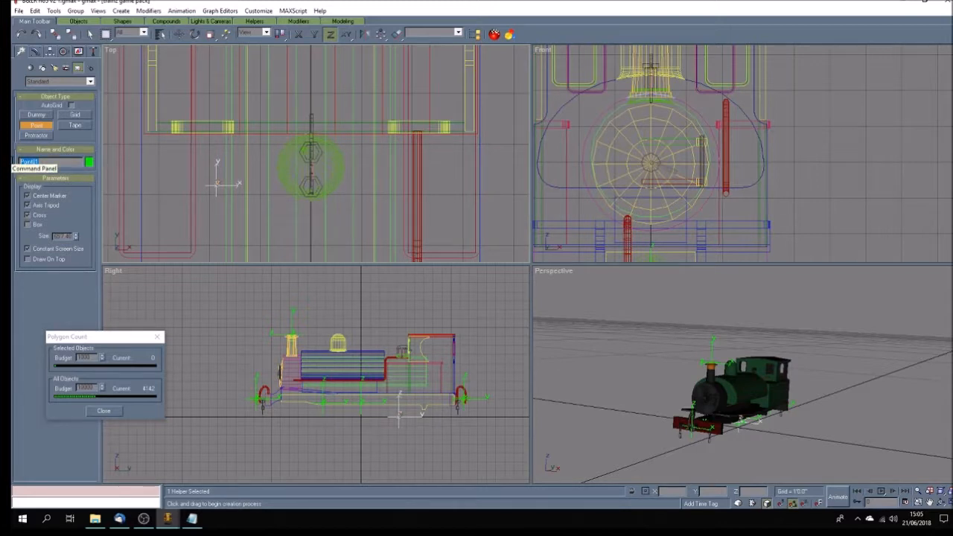
pyautogui.write('steam_safety')
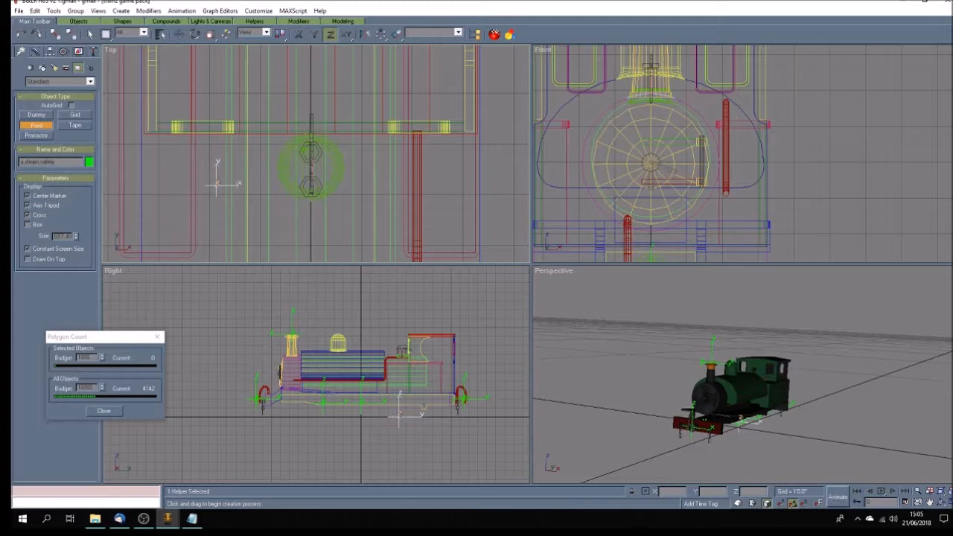
# Step: Align the a.steam_safety point to the valve casing in X, Y and Z position, centre to centre
pyautogui.click(396, 33)
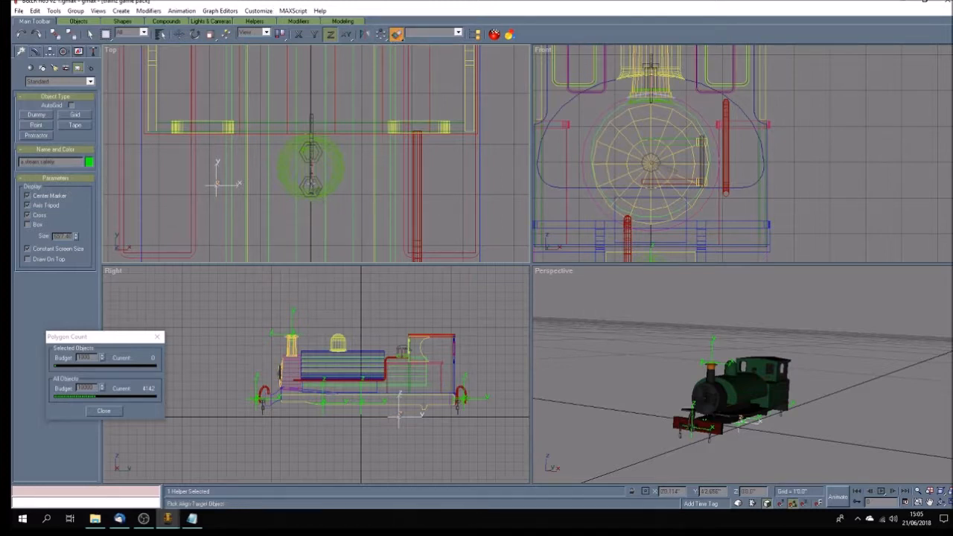
pyautogui.click(307, 184)
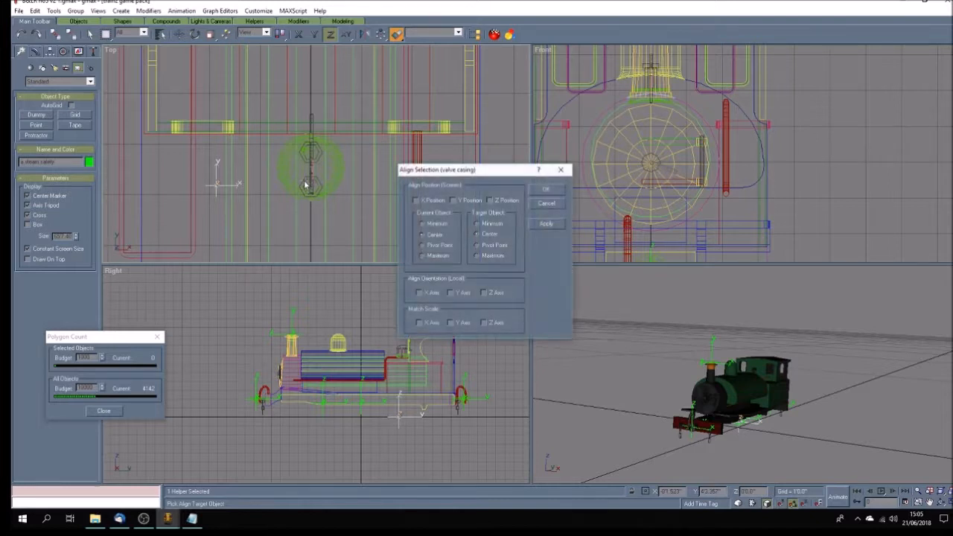
pyautogui.click(414, 200)
pyautogui.click(505, 201)
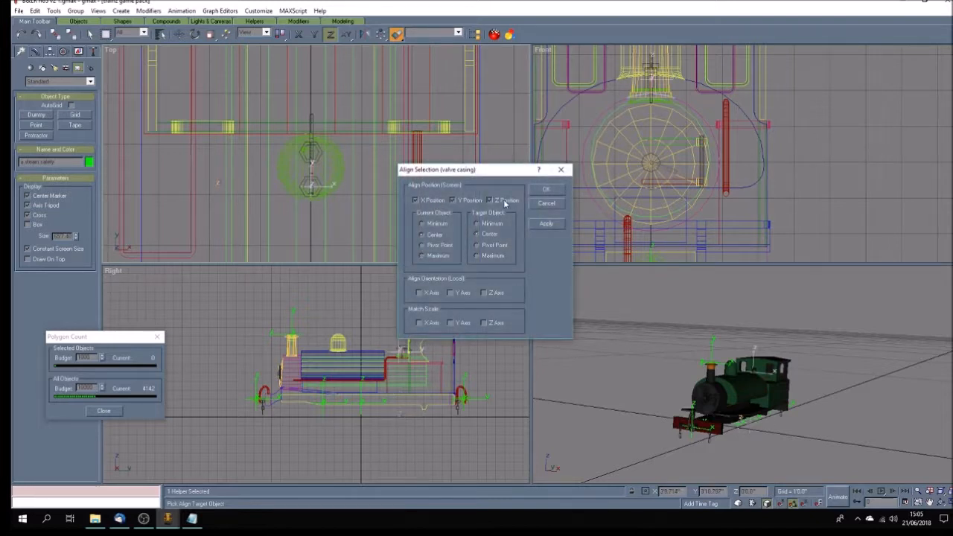
pyautogui.click(548, 189)
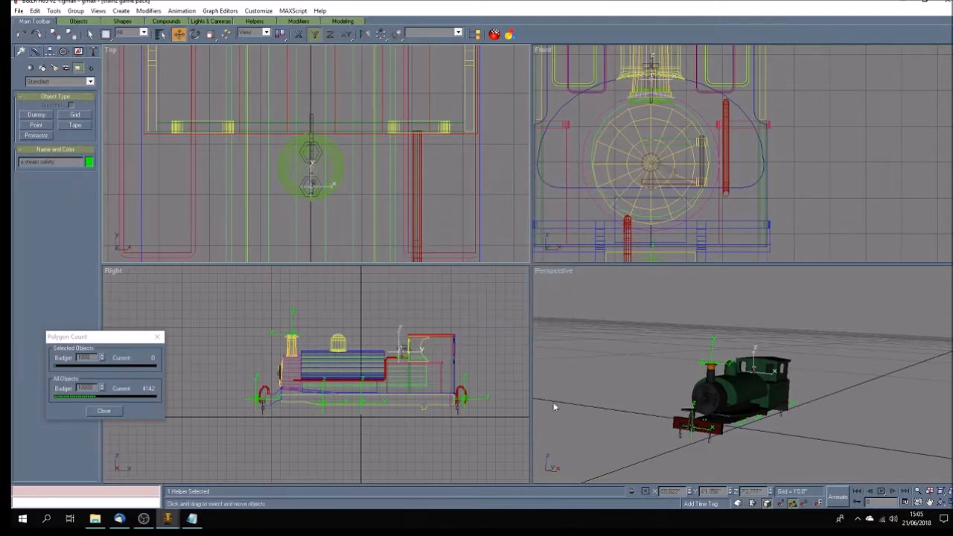
# Step: Move the a.steam_safety point along the locomotive's length in the Right view to midway between the two safety valves
pyautogui.click(931, 506)
pyautogui.moveTo(402, 357); pyautogui.dragTo(366, 381)
pyautogui.scroll(5, 366, 380)
pyautogui.scroll(1, 368, 368)
pyautogui.scroll(1, 376, 386)
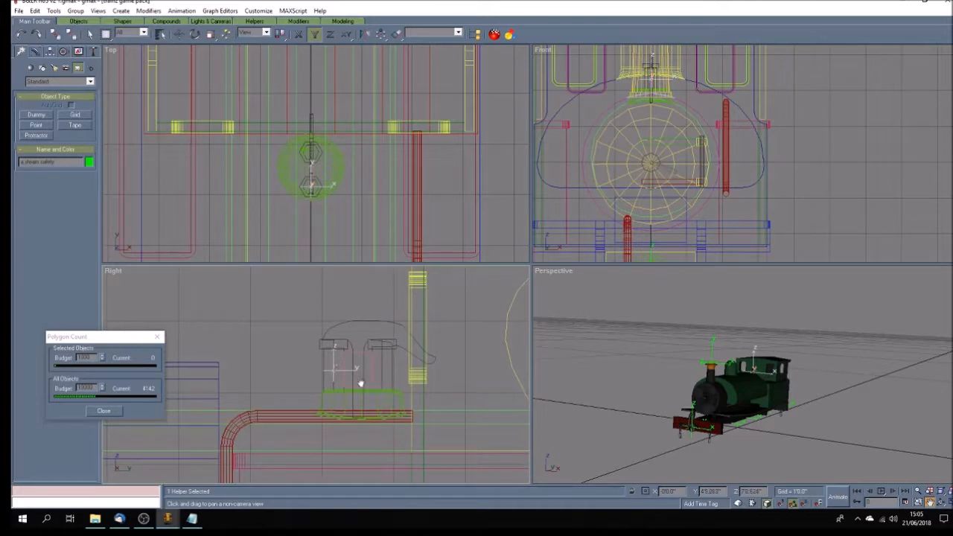
pyautogui.click(179, 34)
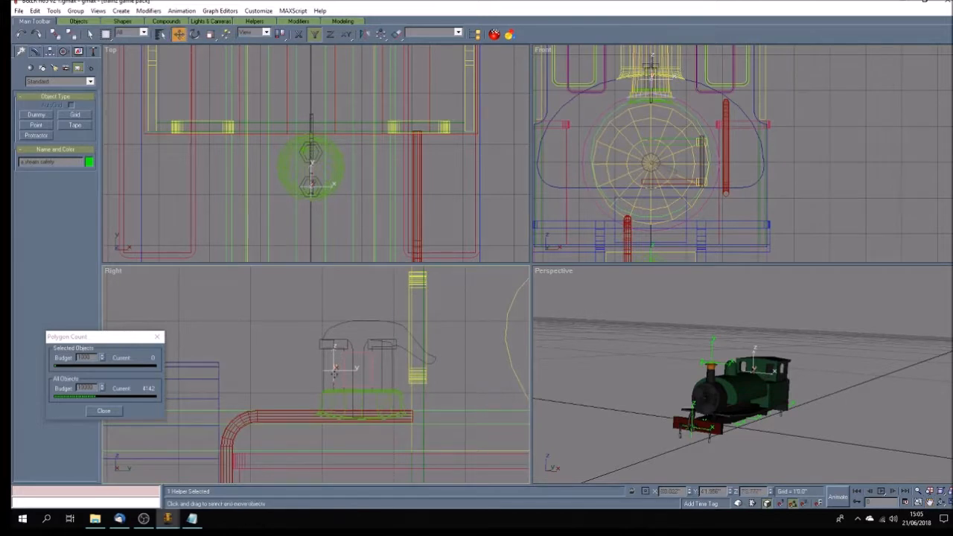
pyautogui.moveTo(335, 369); pyautogui.dragTo(359, 376)
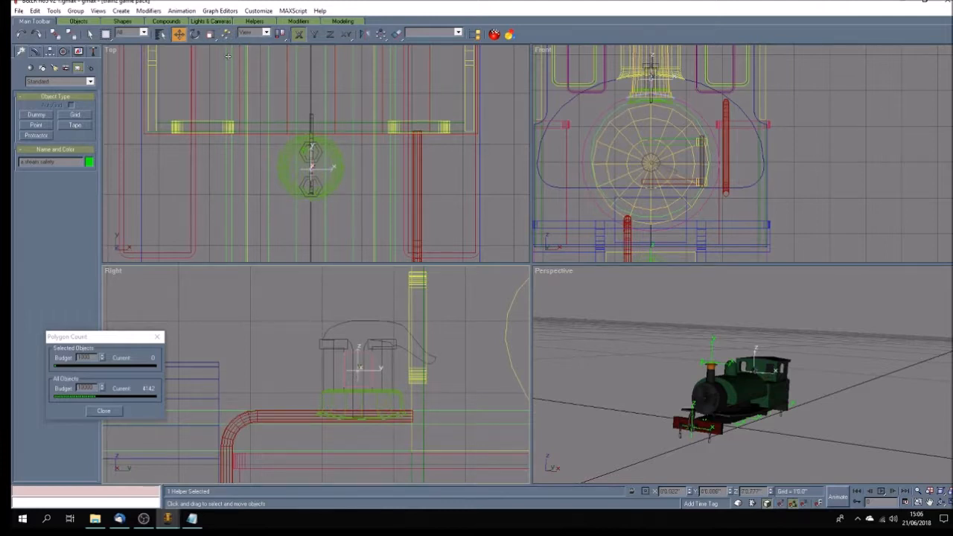
# Step: Rotate the a.steam_safety point 90 degrees in the Right view so that its Y axis points upward, and deselect it
pyautogui.press('e')
pyautogui.moveTo(347, 369); pyautogui.dragTo(352, 413)
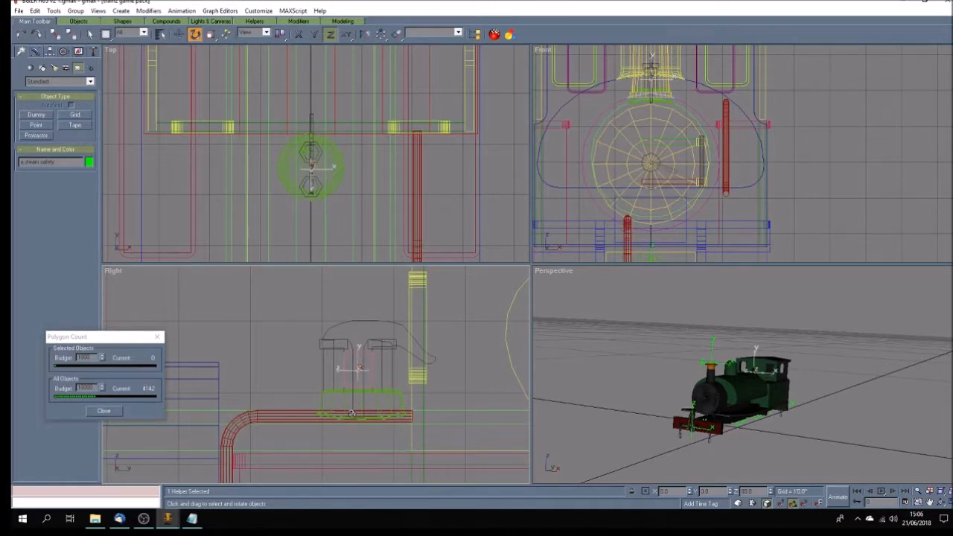
pyautogui.click(301, 335)
# Step: Create a Point helper inside the cab area in the Top view and name it a.whistle
pyautogui.scroll(-3, 307, 339)
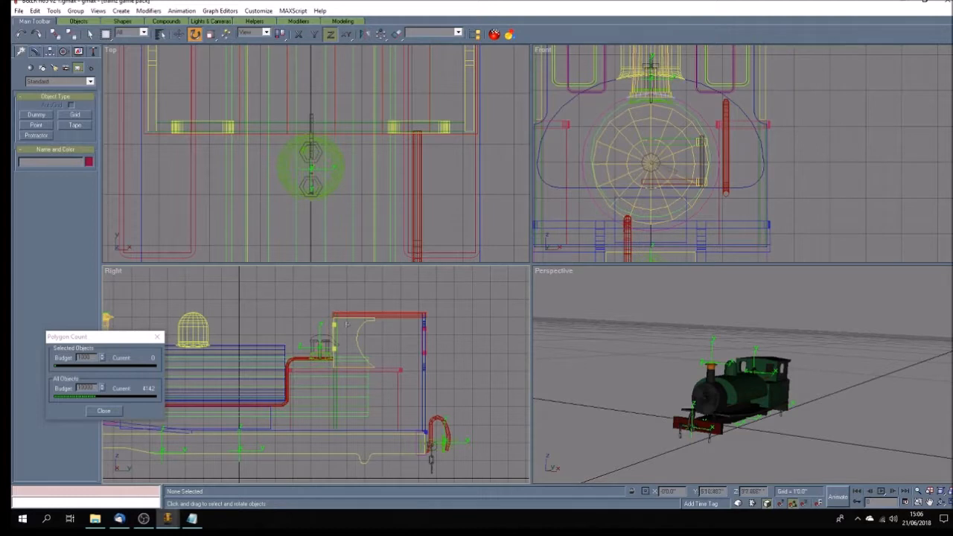
pyautogui.click(931, 503)
pyautogui.moveTo(327, 156); pyautogui.dragTo(336, 218)
pyautogui.click(36, 116)
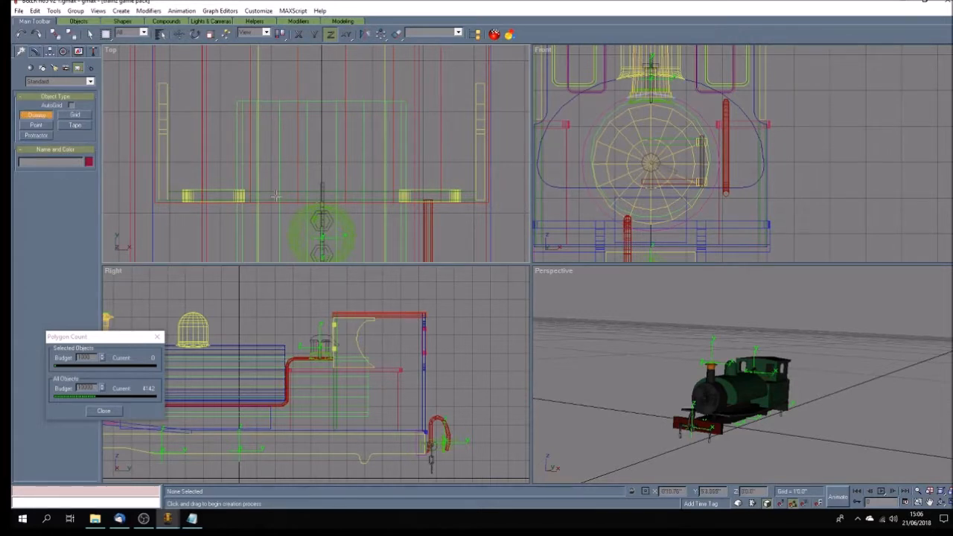
pyautogui.click(52, 125)
pyautogui.click(294, 152)
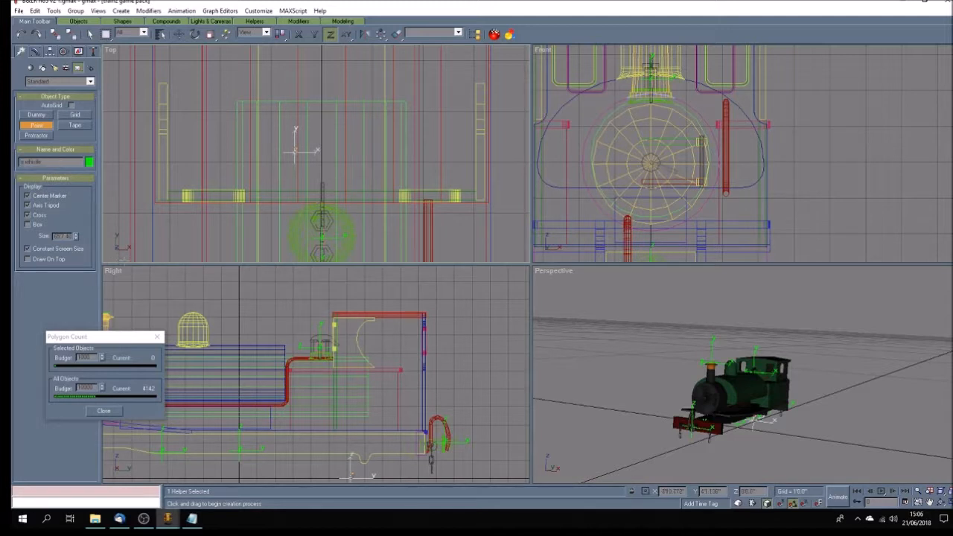
# Step: Set the a.whistle point's X position to 0 and move it along Y to the cab's front wall
pyautogui.click(182, 35)
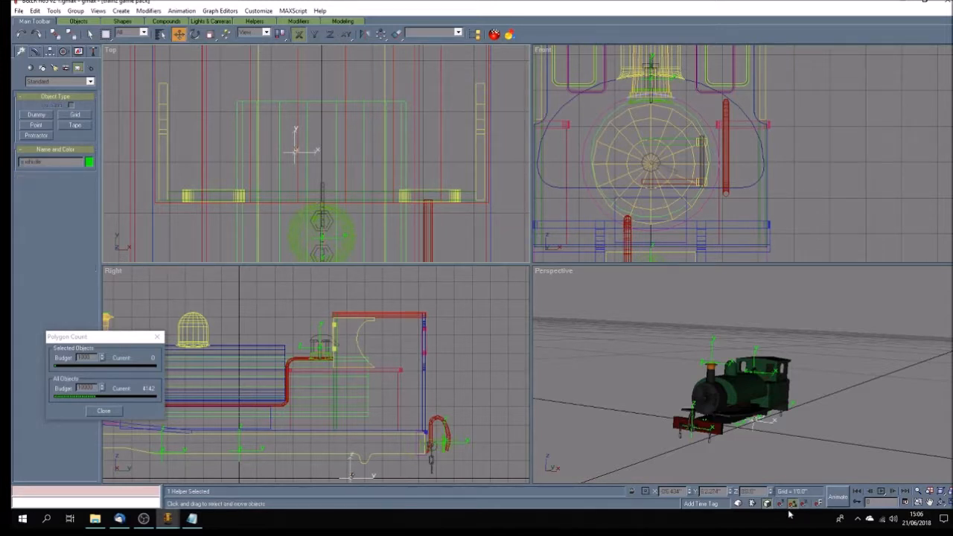
pyautogui.write('0')
pyautogui.press('Return')
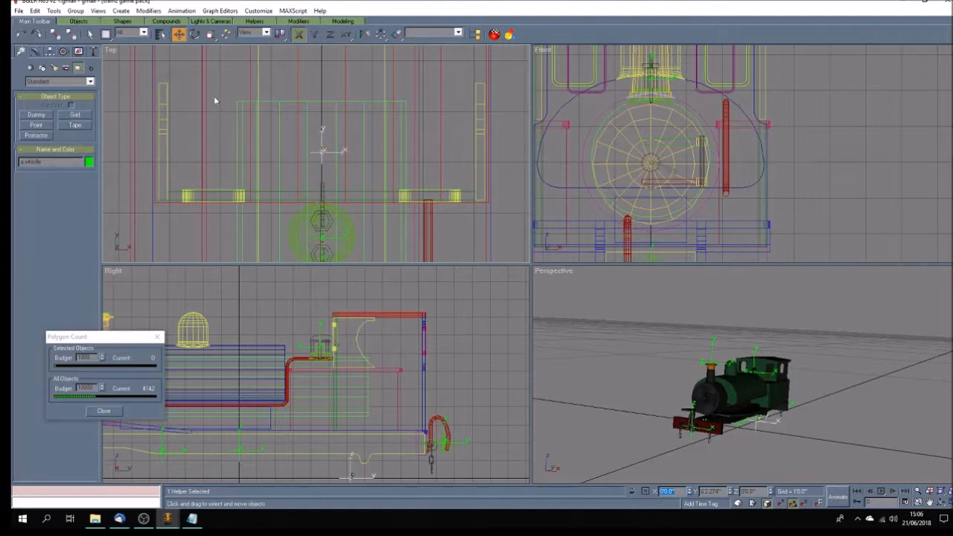
pyautogui.moveTo(321, 139); pyautogui.dragTo(322, 180)
pyautogui.moveTo(676, 491); pyautogui.dragTo(516, 482)
pyautogui.write('0')
pyautogui.press('Return')
pyautogui.click(315, 33)
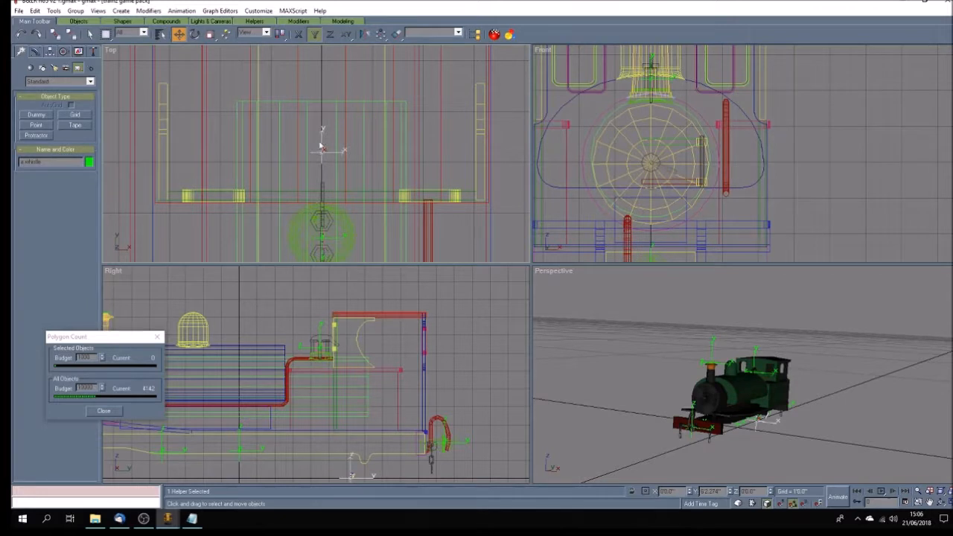
pyautogui.moveTo(320, 138); pyautogui.dragTo(326, 191)
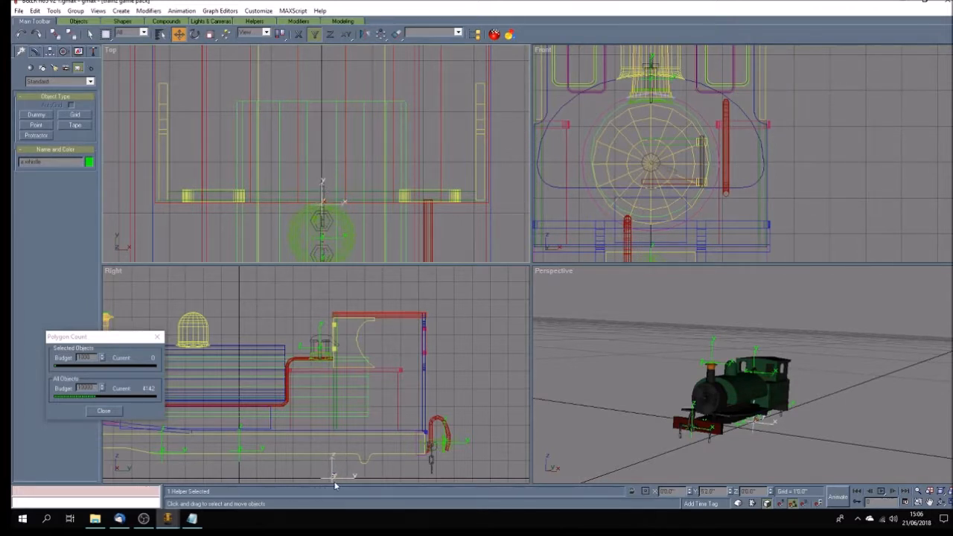
# Step: Rotate the a.whistle point so its Y axis points upward, raise it to the cab roof's front edge and deselect it
pyautogui.click(194, 33)
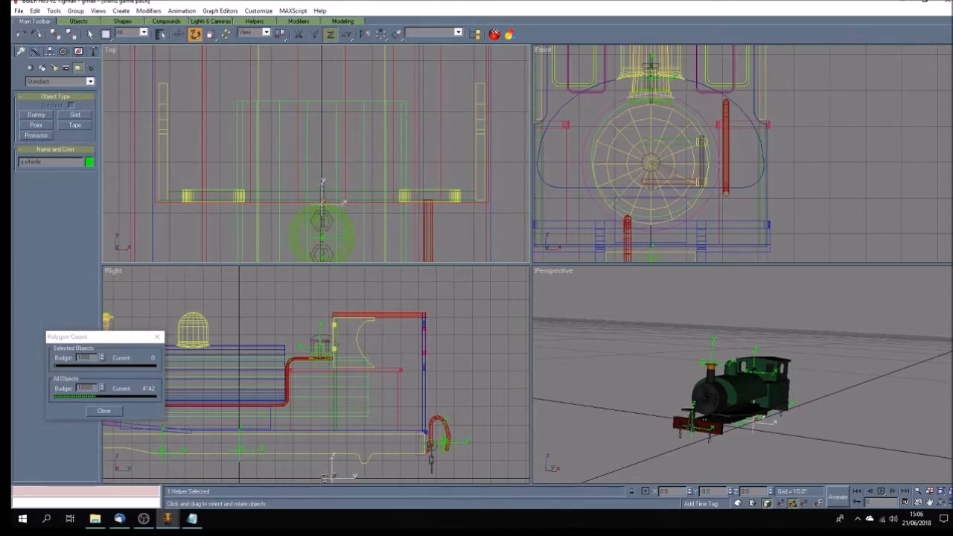
pyautogui.click(331, 468)
pyautogui.moveTo(330, 468); pyautogui.dragTo(323, 516)
pyautogui.press('w')
pyautogui.press('F6')
pyautogui.moveTo(332, 468); pyautogui.dragTo(339, 307)
pyautogui.click(492, 370)
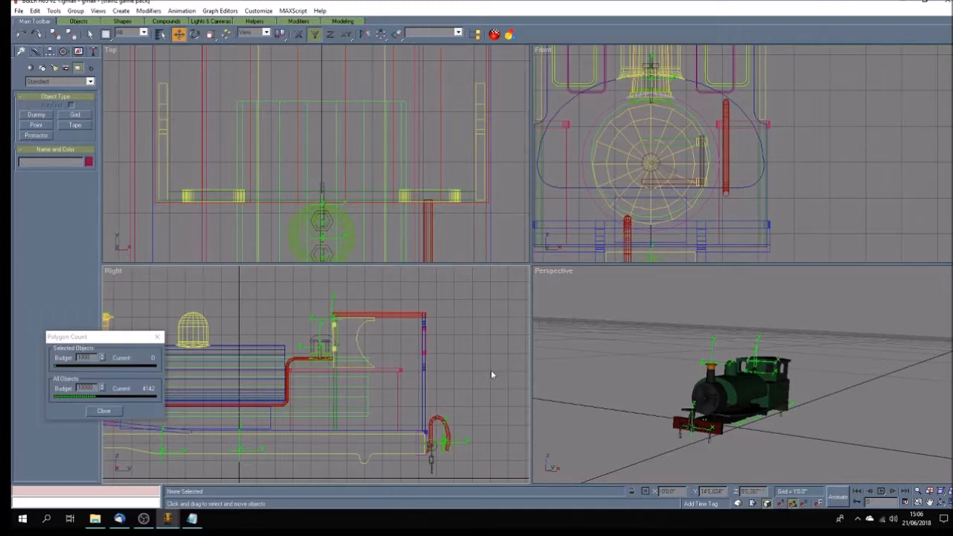
# Step: Save the locomotive model in the same folder under the new file name B&LR no5 body v3 1.gmax
pyautogui.scroll(-5, 487, 377)
pyautogui.scroll(2, 489, 377)
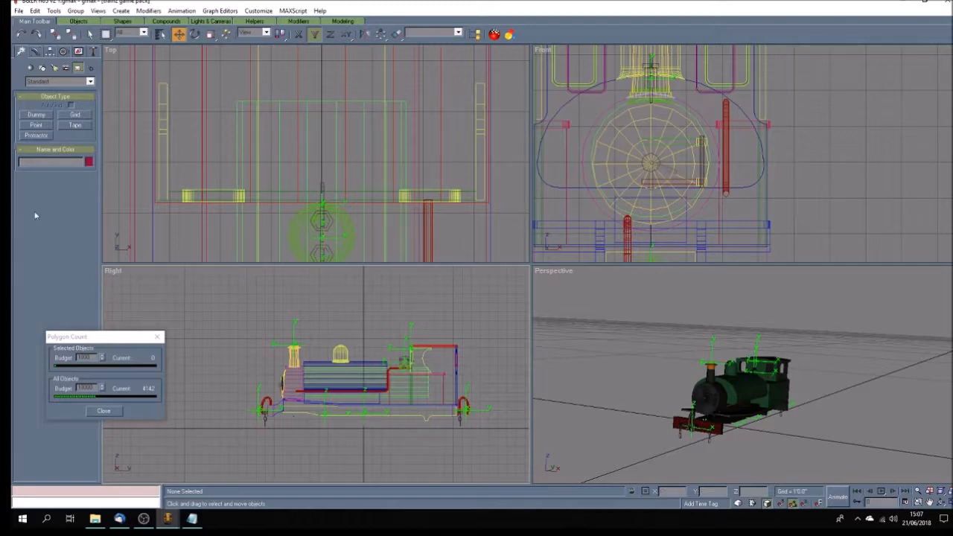
pyautogui.click(19, 10)
pyautogui.click(46, 70)
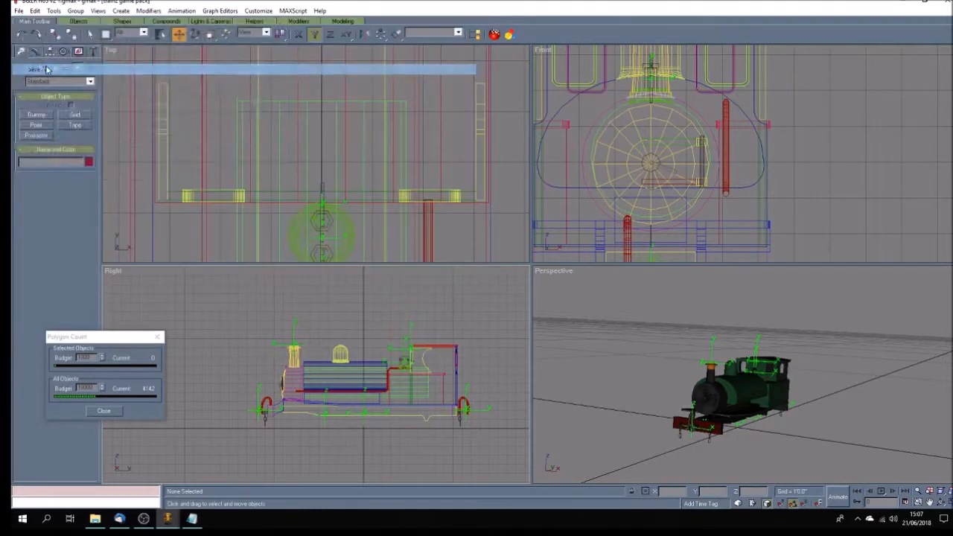
pyautogui.click(84, 138)
pyautogui.press('Return')
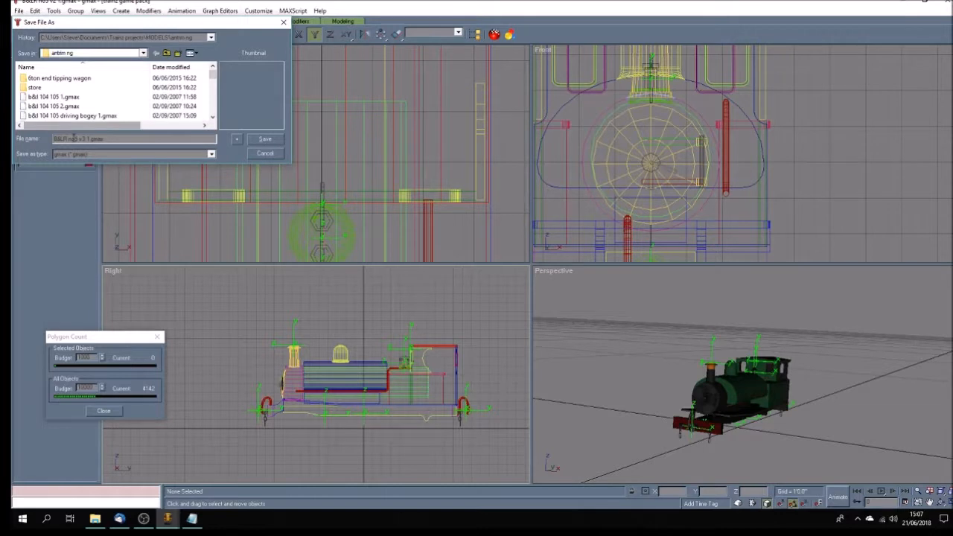
pyautogui.write('body')
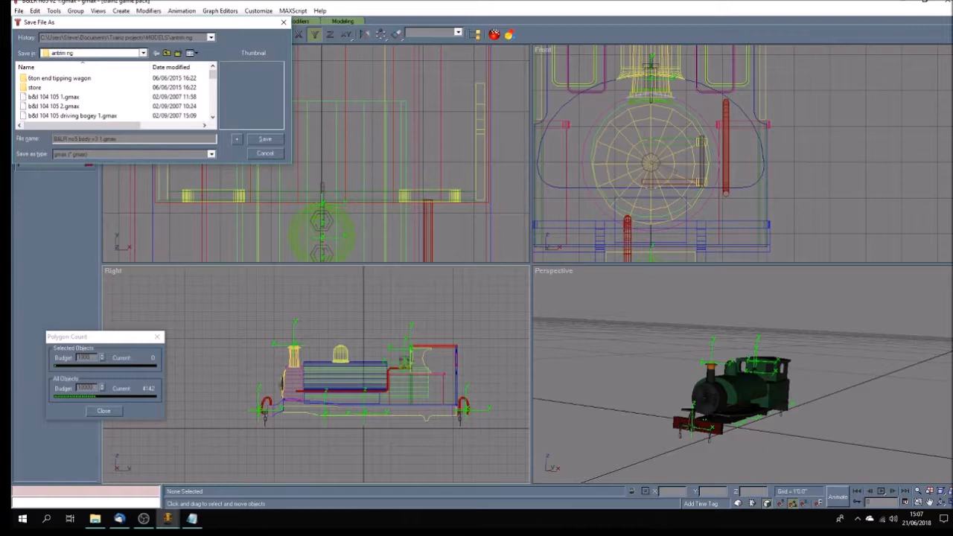
pyautogui.press('Return')
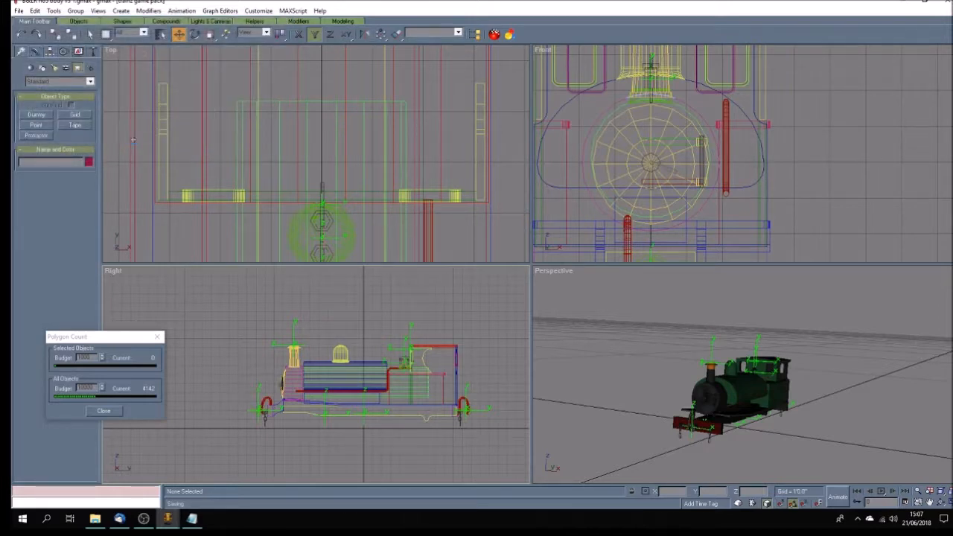
# Step: Save a second version of the body model as B&LR no5 body v3 2.gmax
pyautogui.click(18, 11)
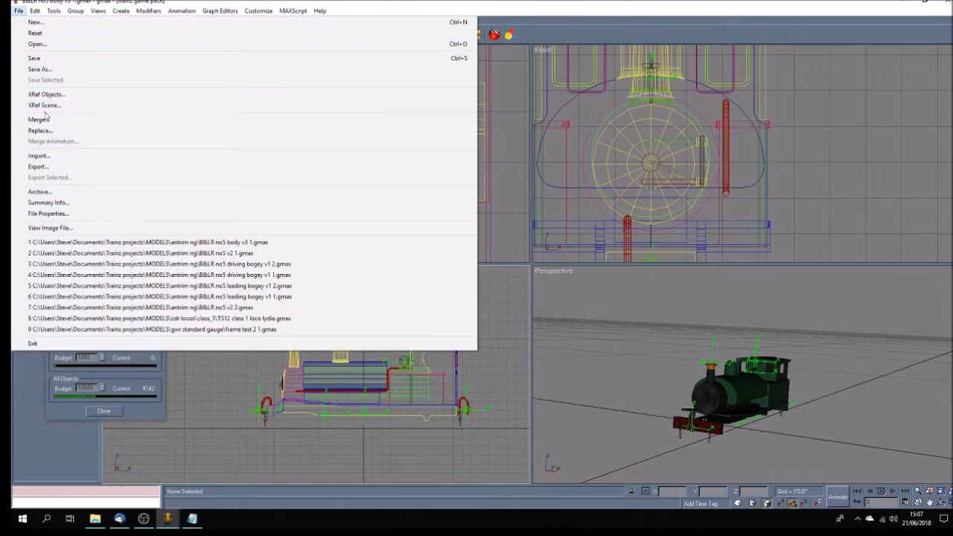
pyautogui.click(38, 69)
pyautogui.click(100, 139)
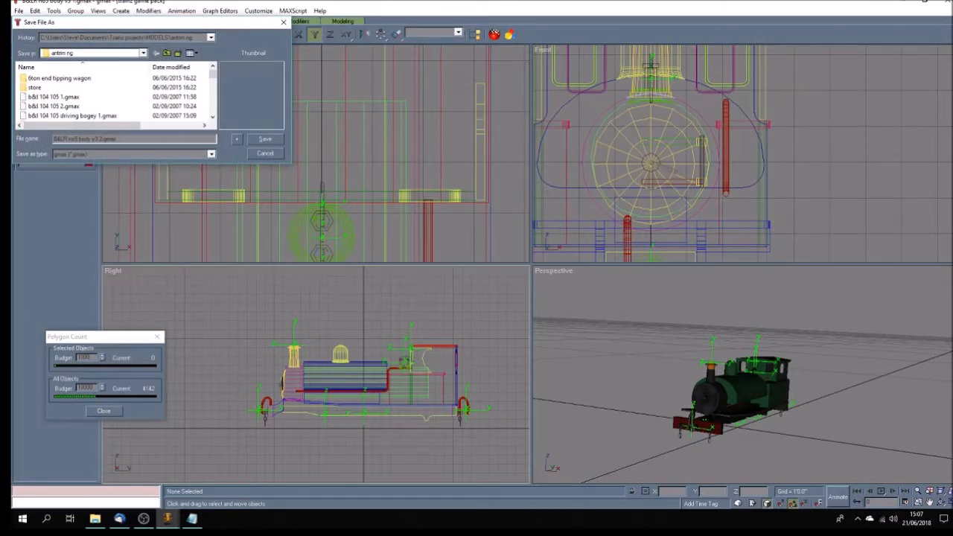
pyautogui.press('Return')
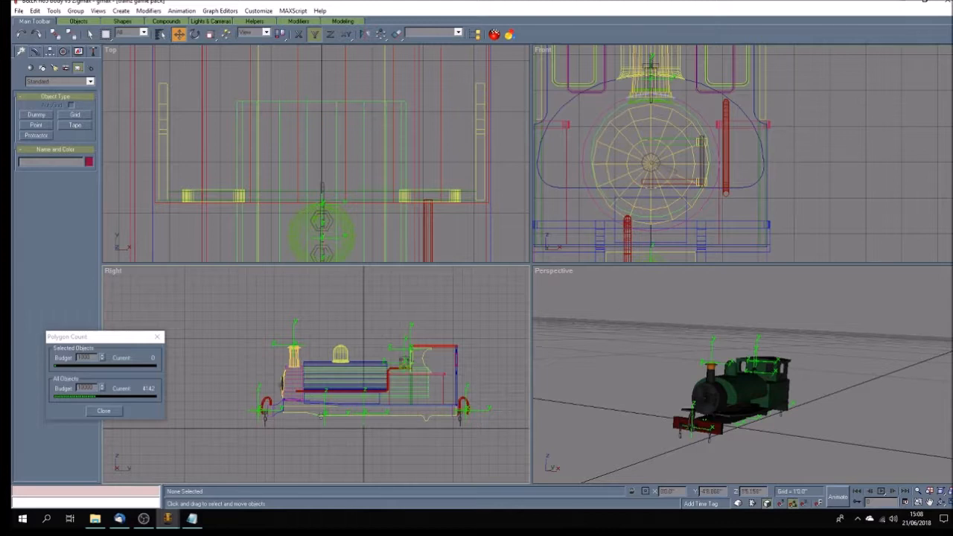
# Step: Leave gmax and open the Models List workbook from the desktop in Excel
pyautogui.click(901, 2)
pyautogui.click(888, 125)
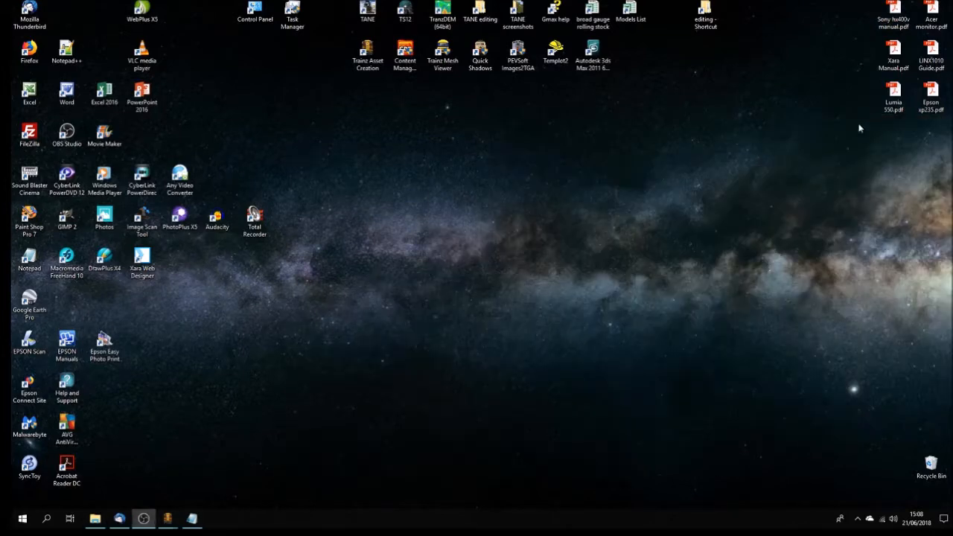
pyautogui.doubleClick(627, 15)
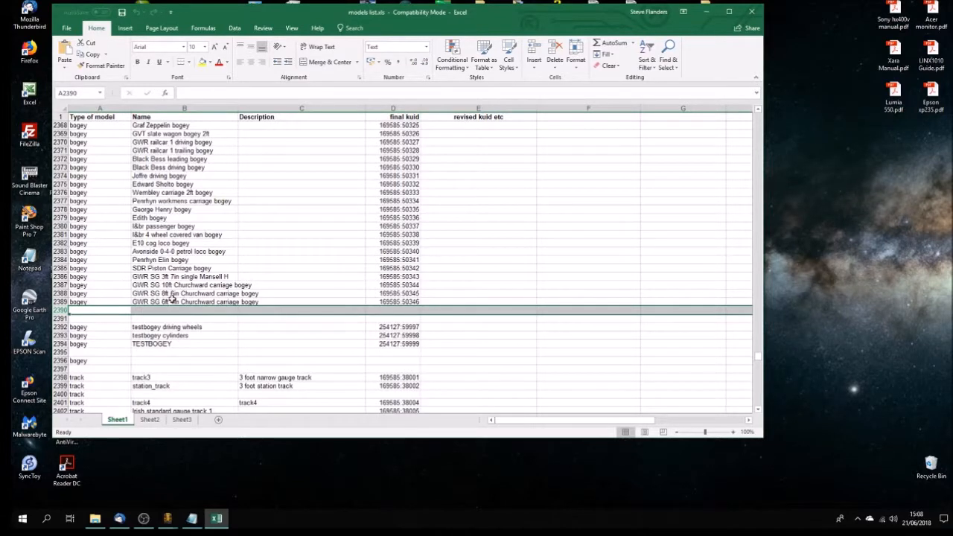
# Step: Insert a blank cell at A2390 and a new sheet row at row 2390, below the last GWR bogey entry
pyautogui.click(81, 310)
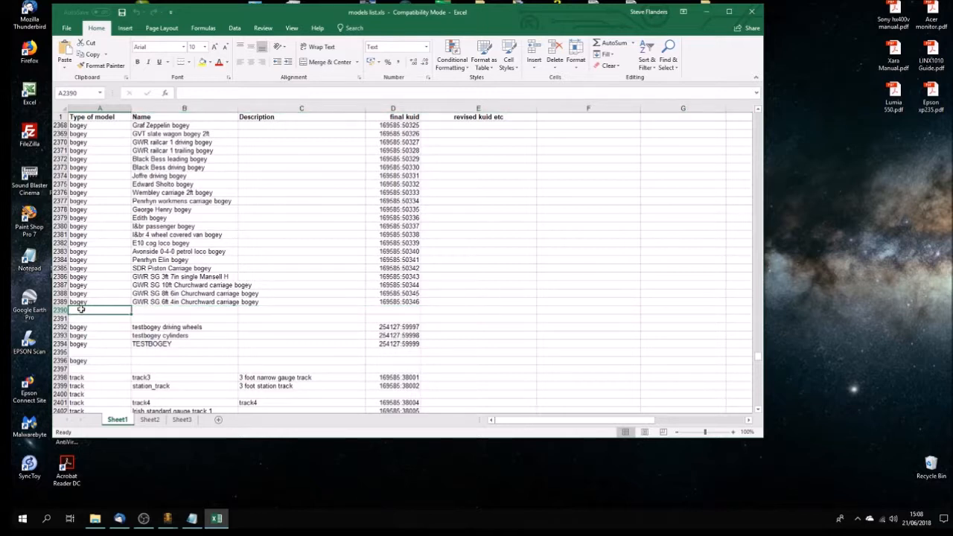
pyautogui.click(535, 50)
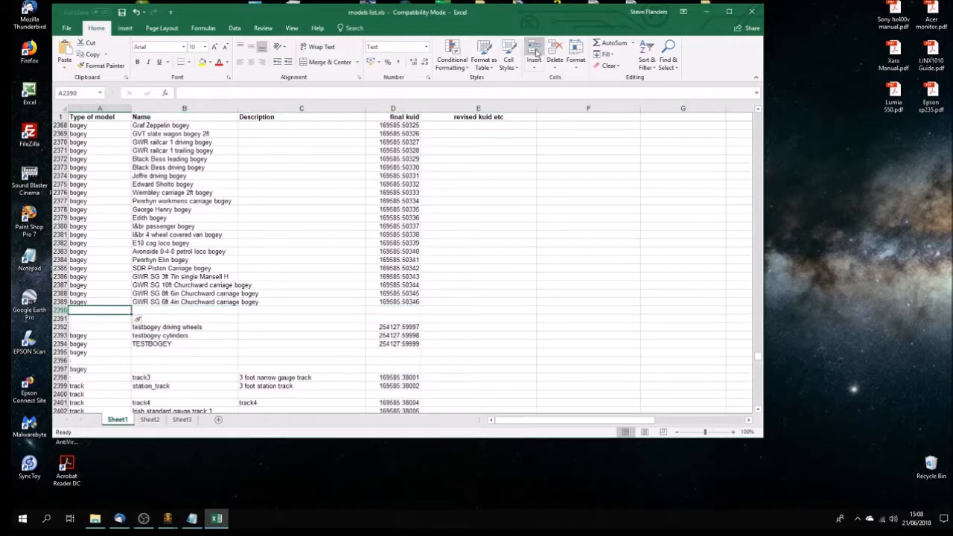
pyautogui.click(533, 65)
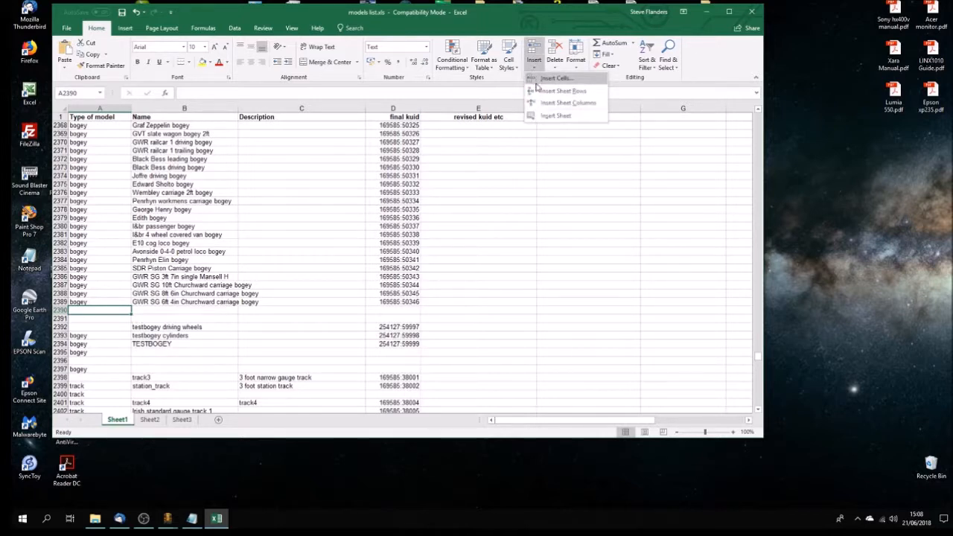
pyautogui.click(539, 91)
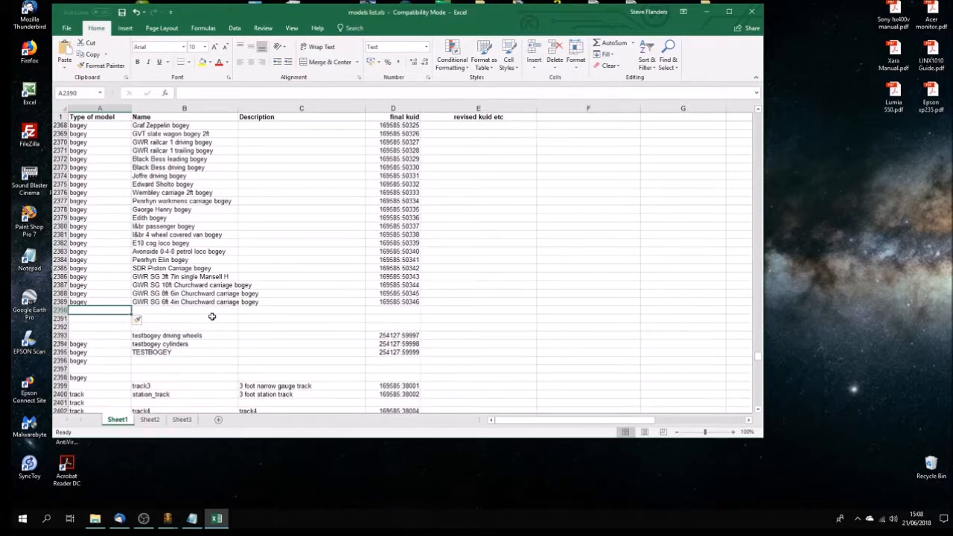
pyautogui.click(168, 312)
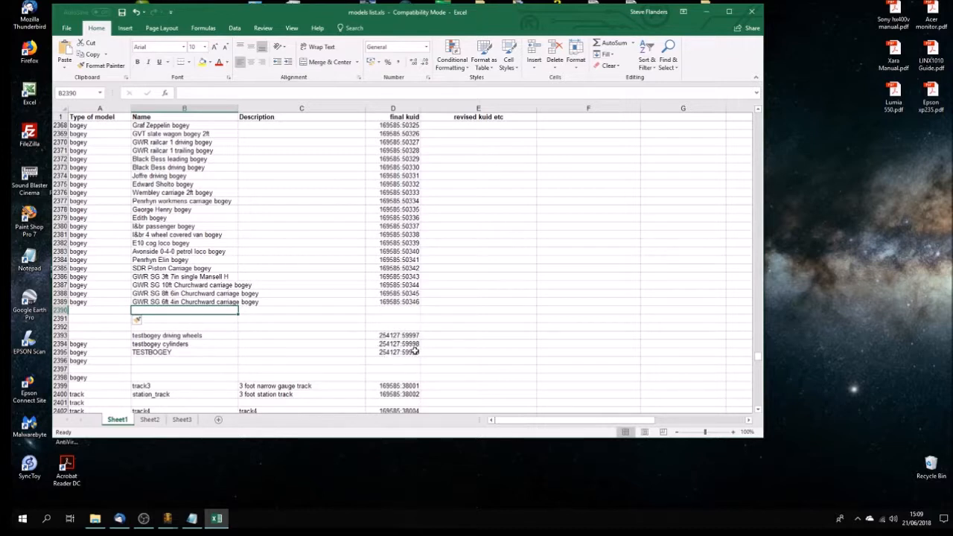
# Step: Enter bogey as the type of model in cells A2390 and A2391
pyautogui.click(100, 309)
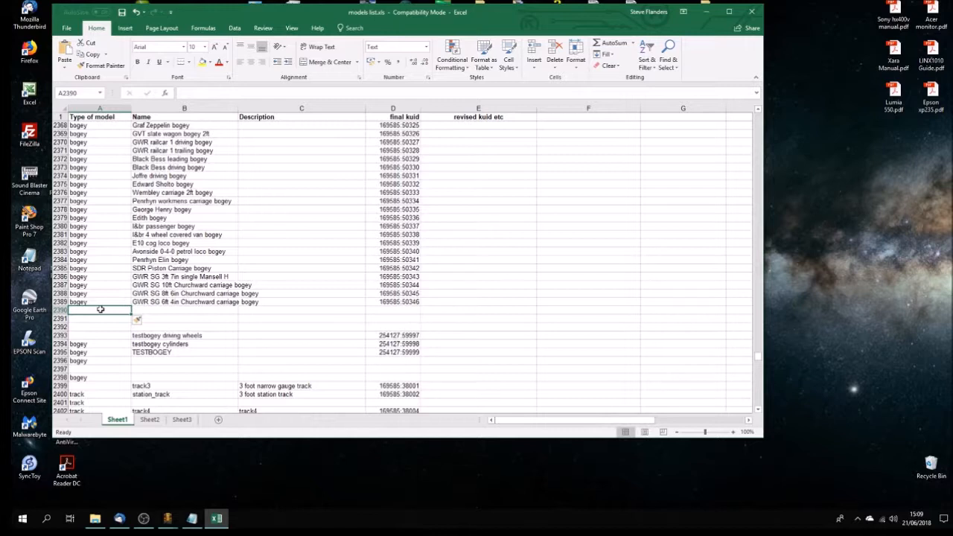
pyautogui.write('bogey')
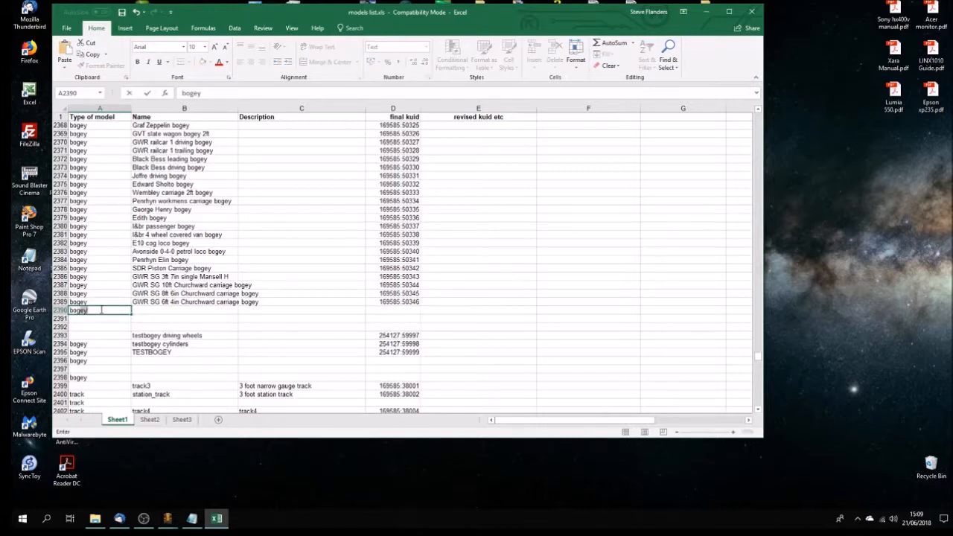
pyautogui.click(75, 318)
pyautogui.write('bogey')
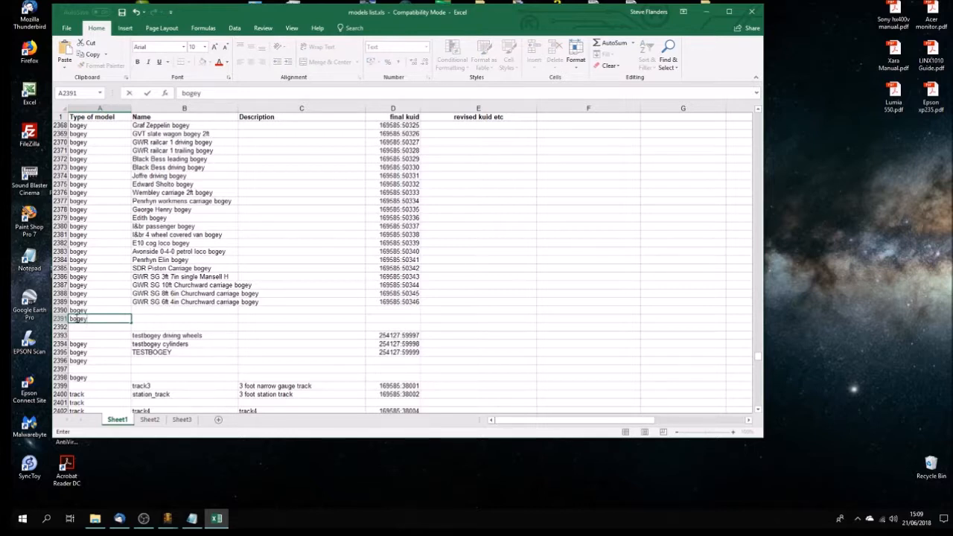
# Step: Name the row 2390 entry "B&LR no 5 leading bogey" and set its final kuid to 169585:50347
pyautogui.click(173, 311)
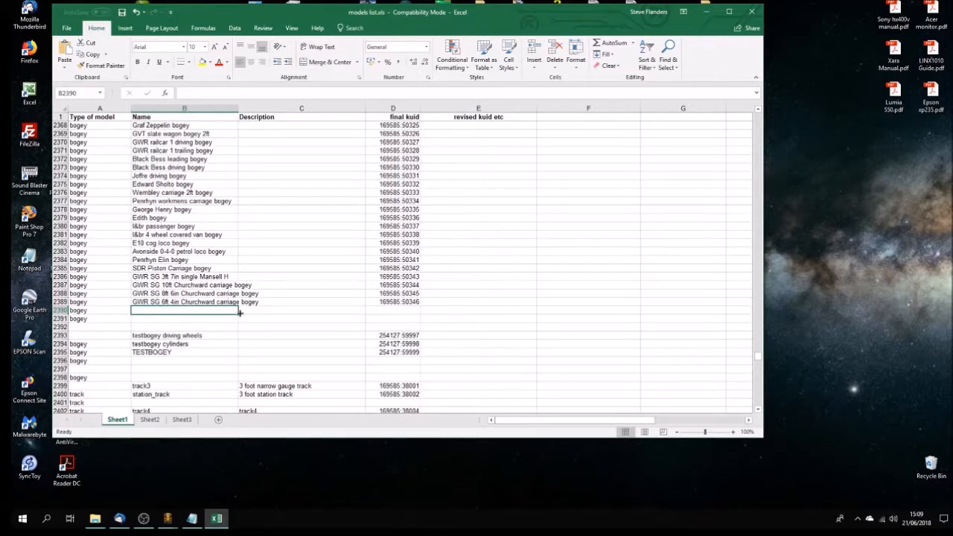
pyautogui.write('B&LR no 5 lead')
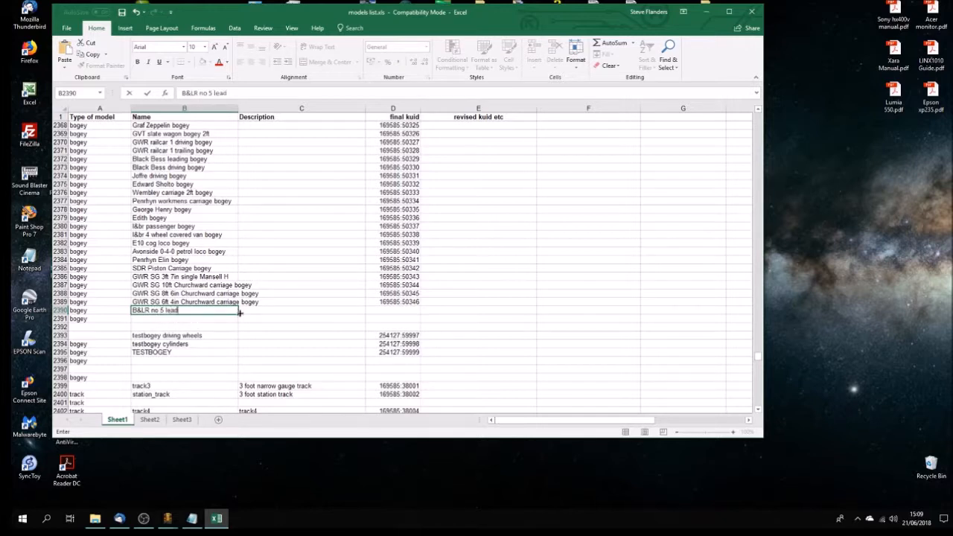
pyautogui.write('ing bogey')
pyautogui.click(408, 308)
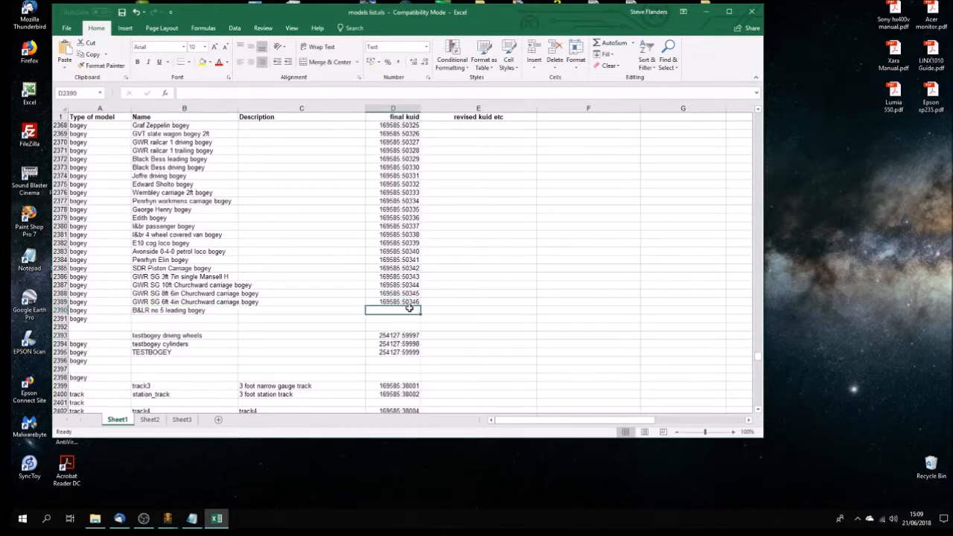
pyautogui.write('169585:5')
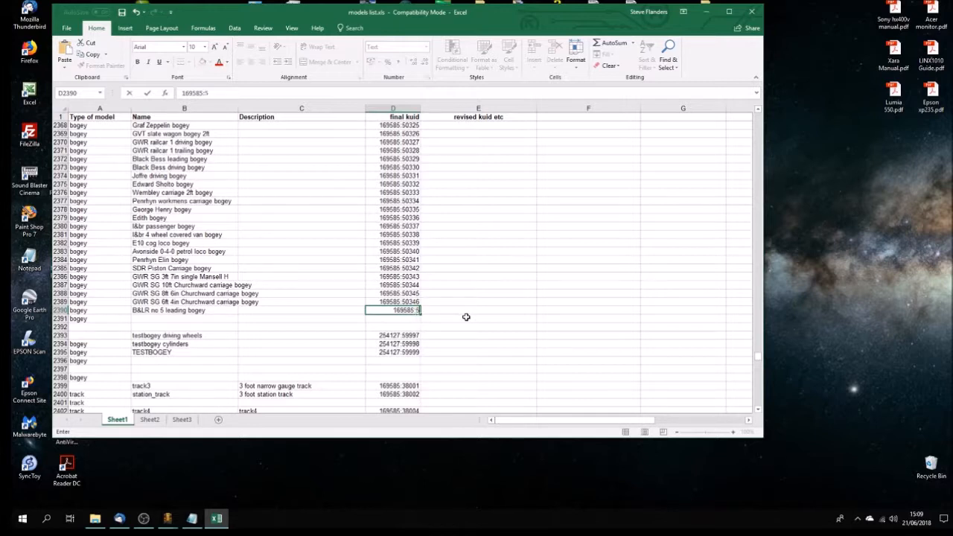
pyautogui.write('0347')
# Step: Name the row 2391 entry "B&LR no 5 driving bogey", adapting the suggested leading bogey text
pyautogui.click(165, 318)
pyautogui.write('B&')
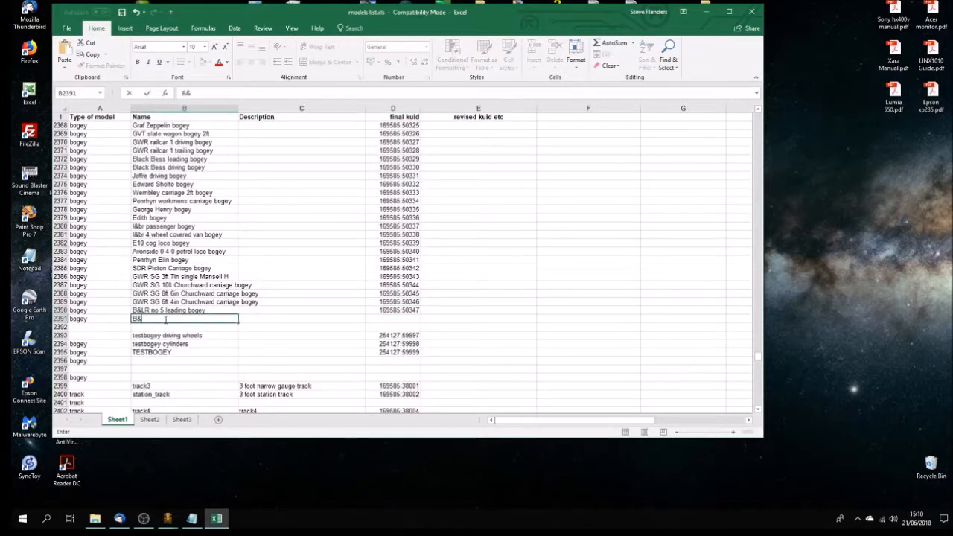
pyautogui.write('LR No 5')
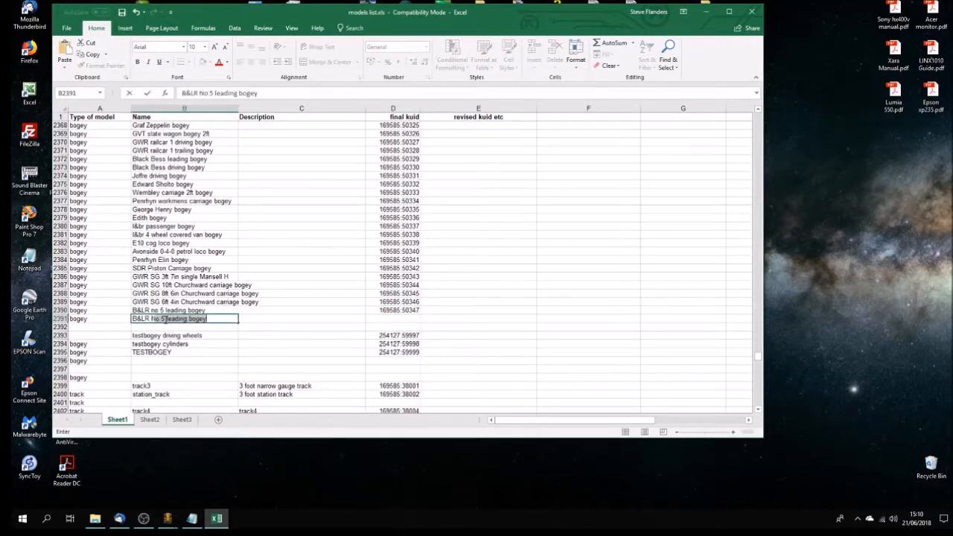
pyautogui.press('BackSpace')
pyautogui.press('BackSpace')
pyautogui.press('BackSpace')
pyautogui.press('BackSpace')
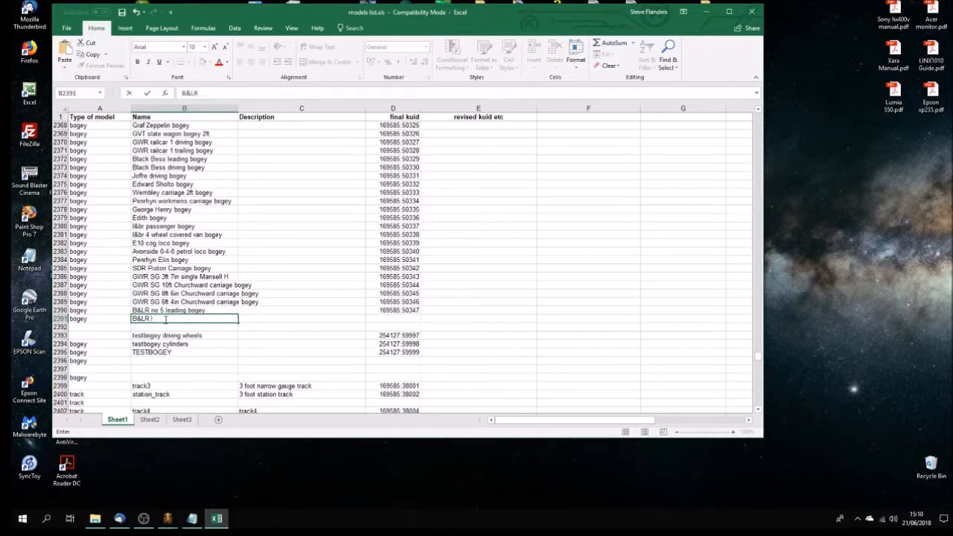
pyautogui.write('no 5 leading bogey')
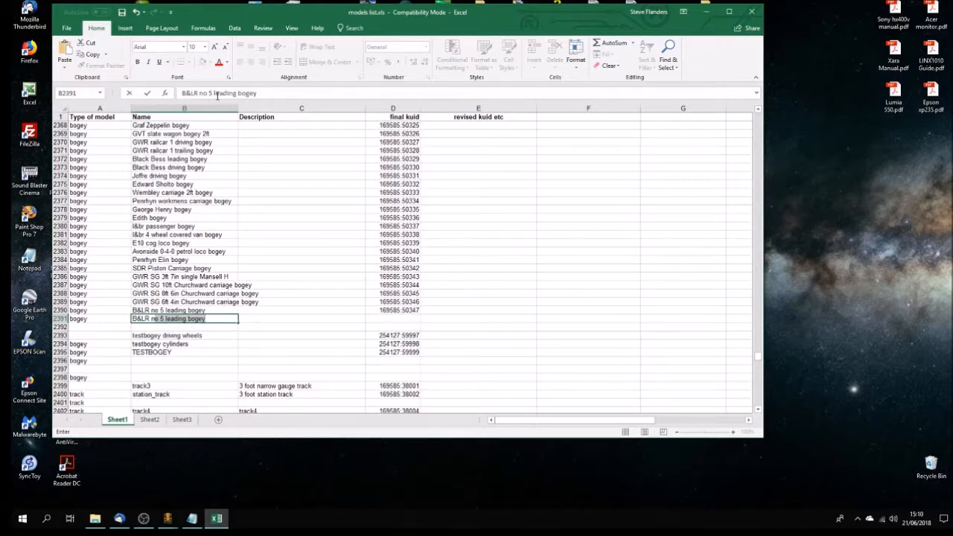
pyautogui.moveTo(214, 94); pyautogui.dragTo(221, 93)
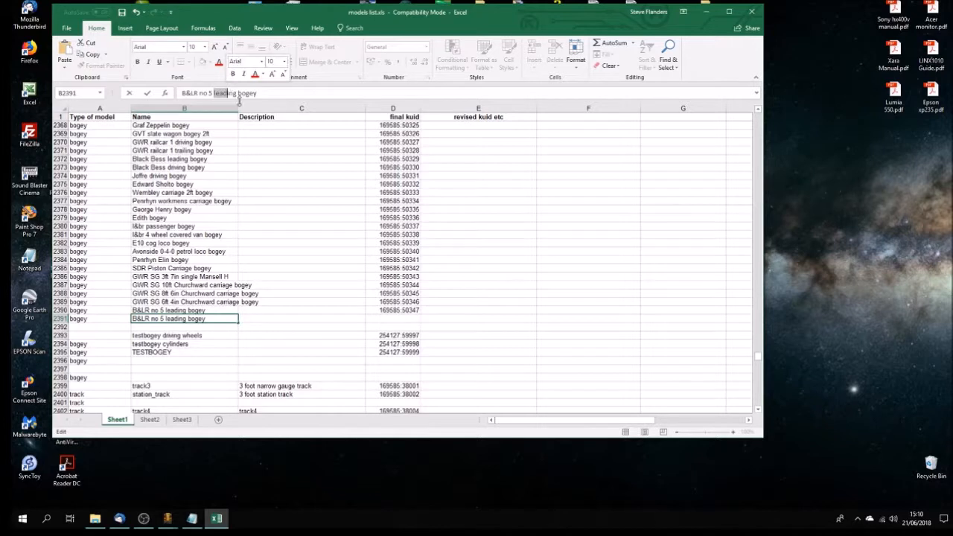
pyautogui.write('driv')
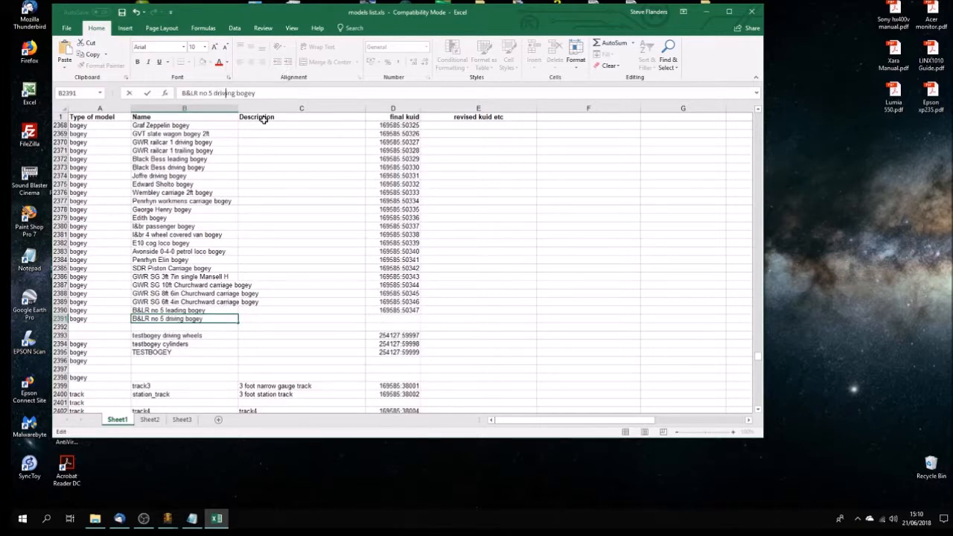
# Step: Set the final kuid of the driving bogey in row 2391 to 169585:50348
pyautogui.click(308, 319)
pyautogui.click(397, 316)
pyautogui.write('16')
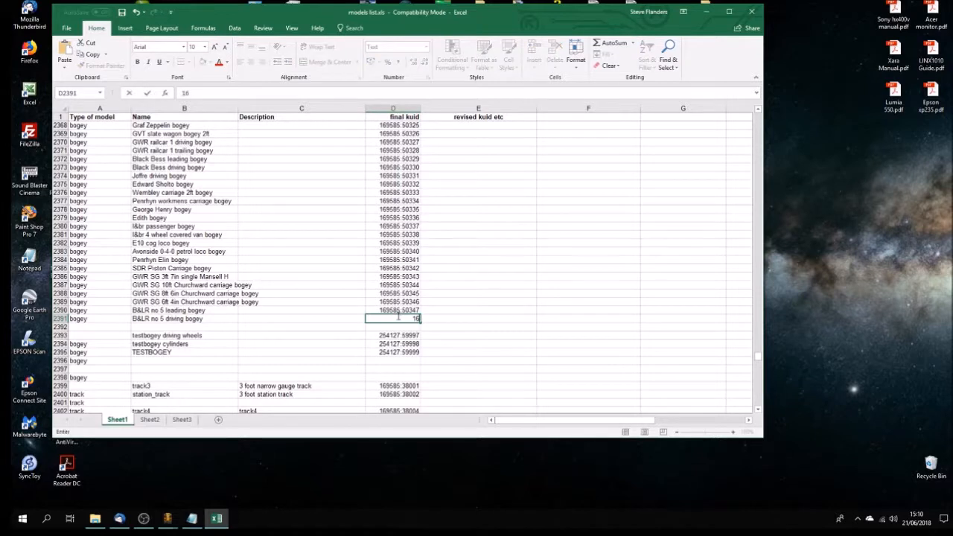
pyautogui.write('9585.50')
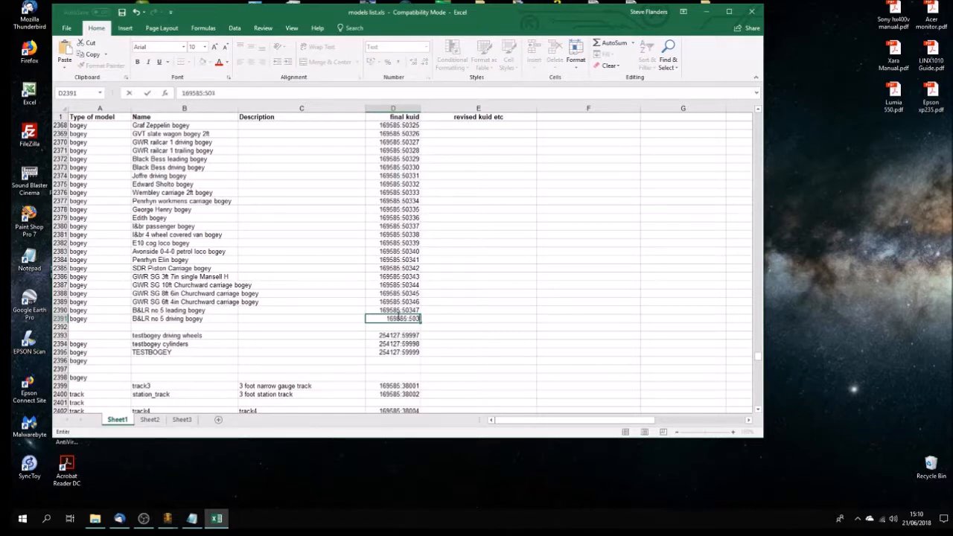
pyautogui.write('348')
# Step: Insert a sheet row at row 484 below the last locomotive entry and enter locomotive as its type of model
pyautogui.moveTo(758, 363); pyautogui.dragTo(757, 171)
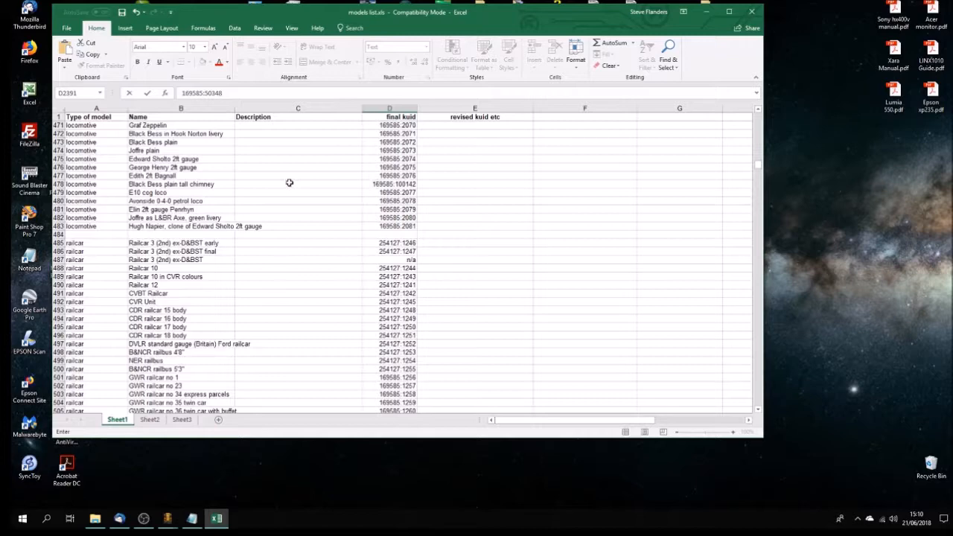
pyautogui.click(58, 234)
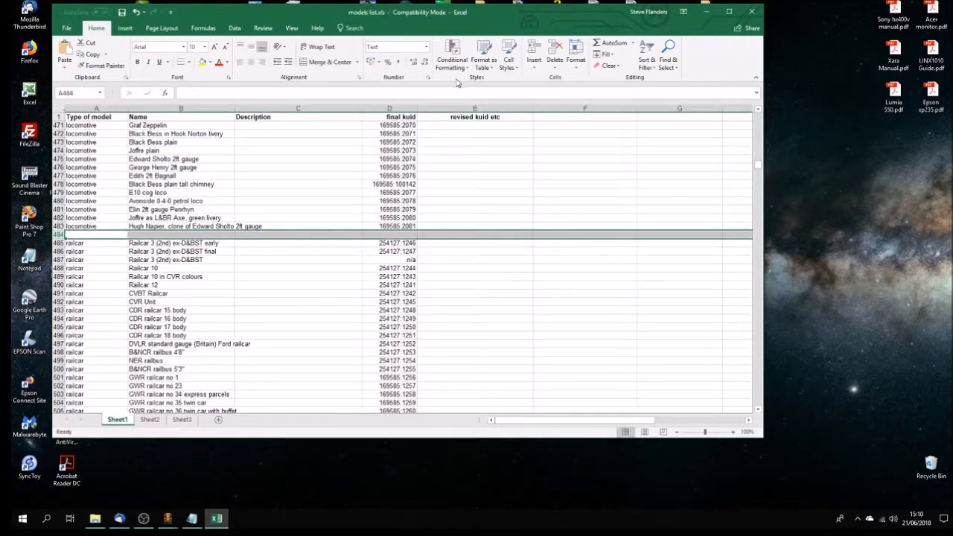
pyautogui.click(534, 50)
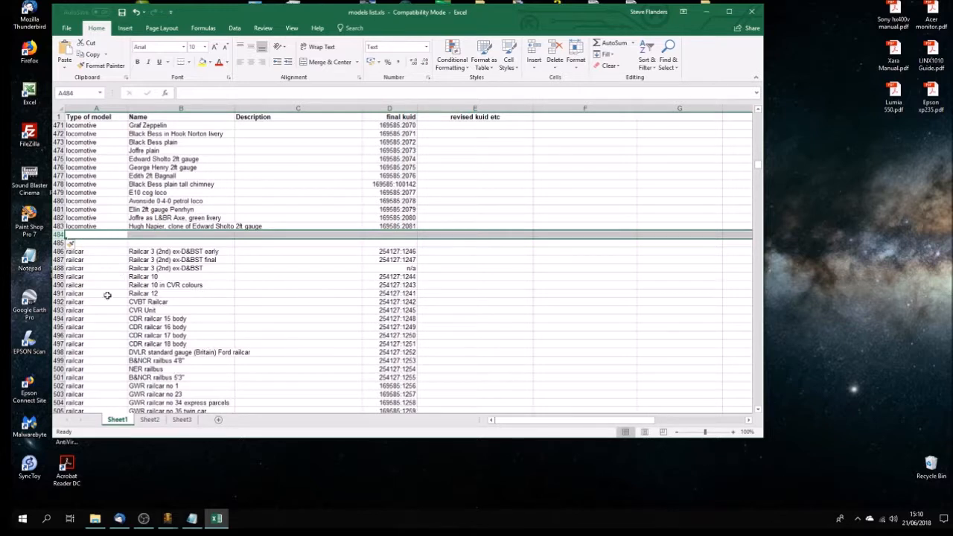
pyautogui.click(86, 236)
pyautogui.write('locomotive')
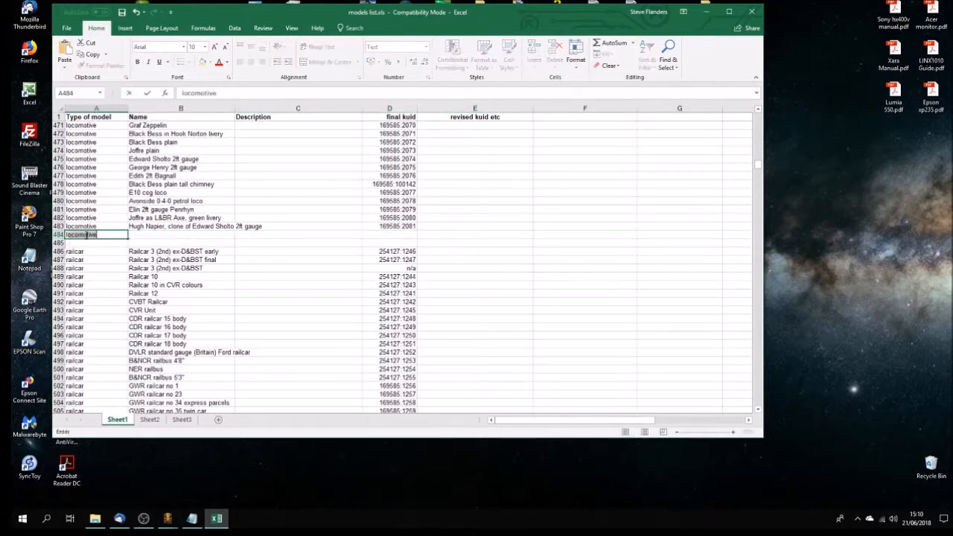
pyautogui.click(155, 234)
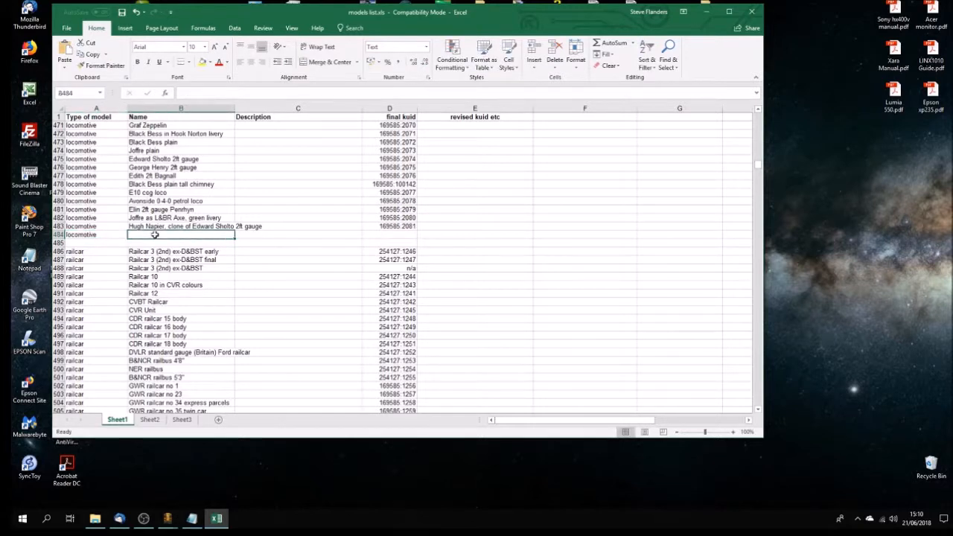
# Step: Name the row 484 locomotive entry "B&LR no 5 2-6-0ST" and set its final kuid to 169585:2082
pyautogui.write('B&LR no 5 2-6-0ST')
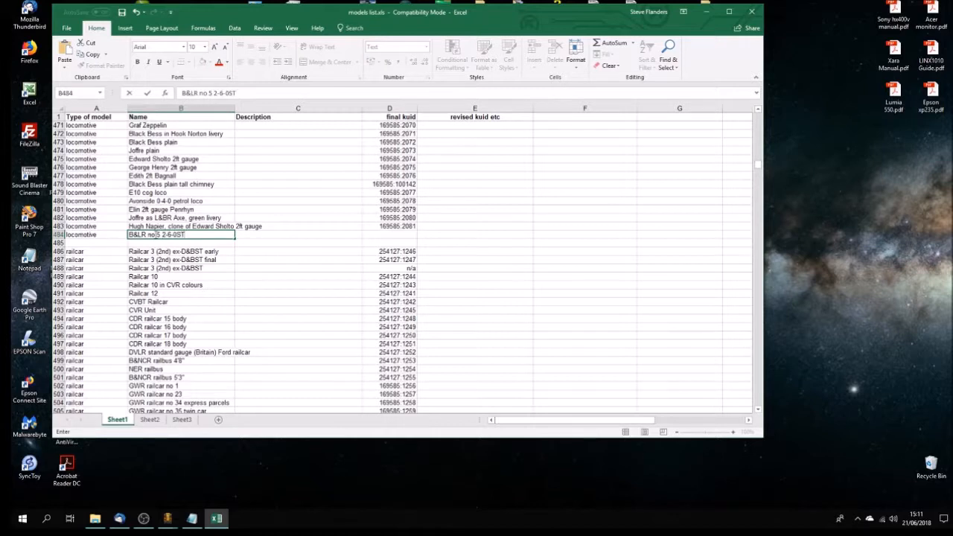
pyautogui.press('Tab')
pyautogui.press('Tab')
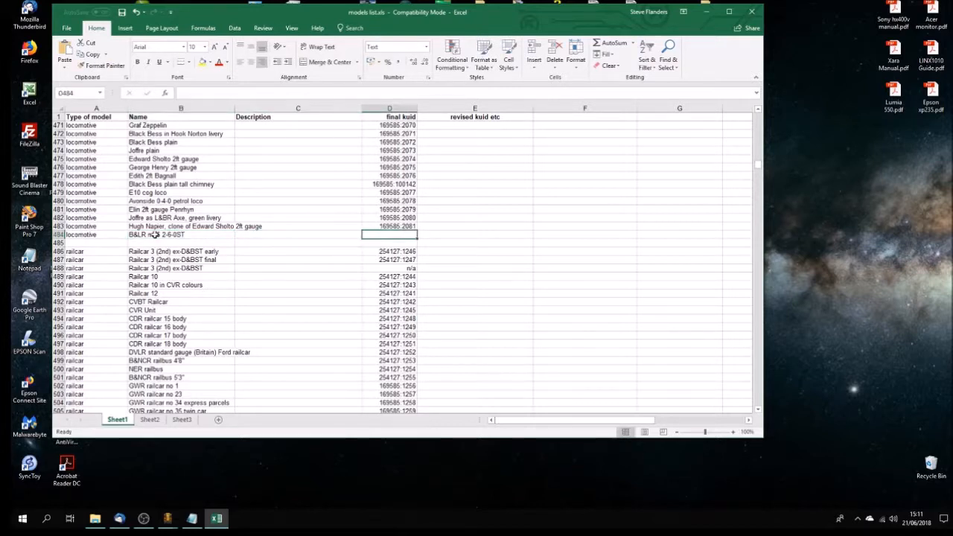
pyautogui.write('169585:')
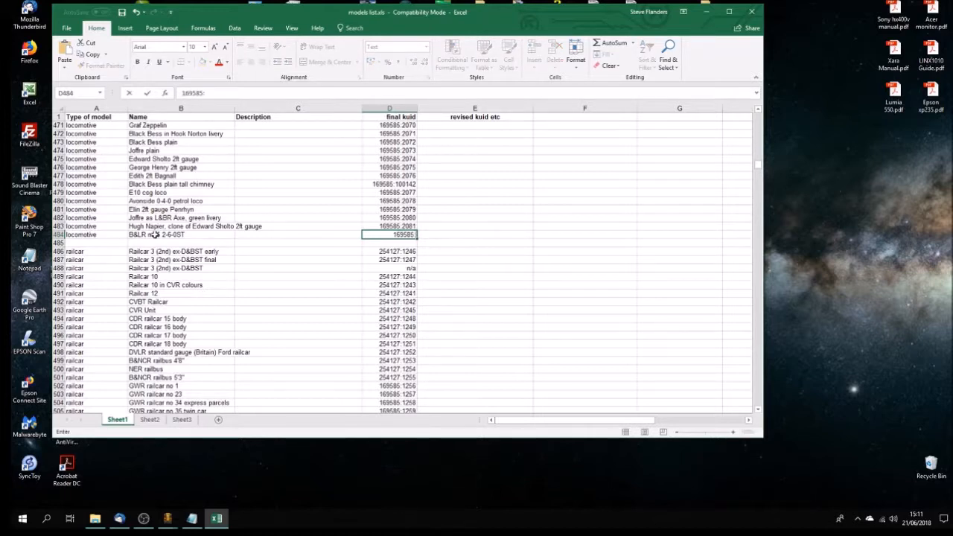
pyautogui.write('2082')
pyautogui.moveTo(759, 165)
pyautogui.mouseDown()
pyautogui.moveTo(759, 129)
pyautogui.moveTo(760, 171)
pyautogui.mouseUp()
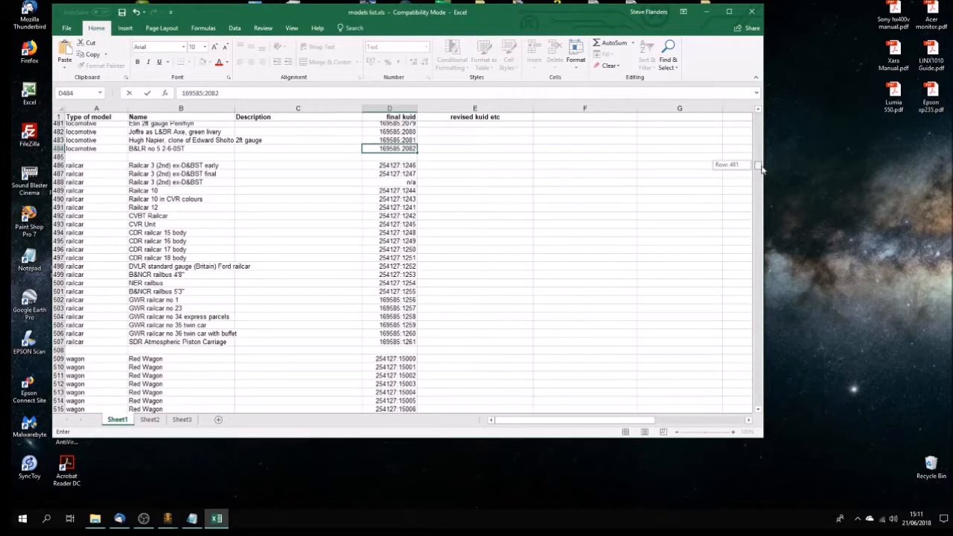
pyautogui.moveTo(761, 171); pyautogui.dragTo(761, 170)
pyautogui.click(431, 152)
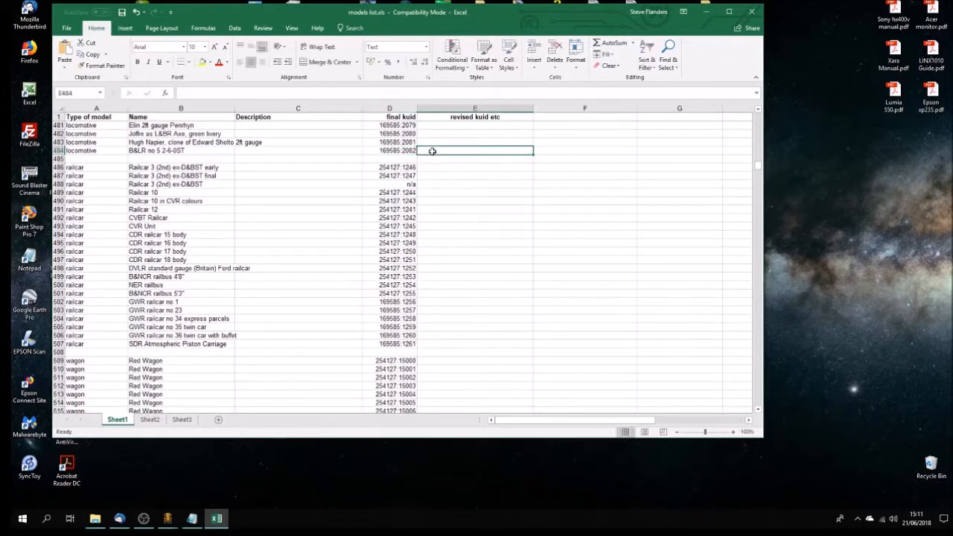
# Step: Review the earlier locomotive entries with their final and revised kuids, ending back at the new entry in row 484
pyautogui.scroll(20, 436, 151)
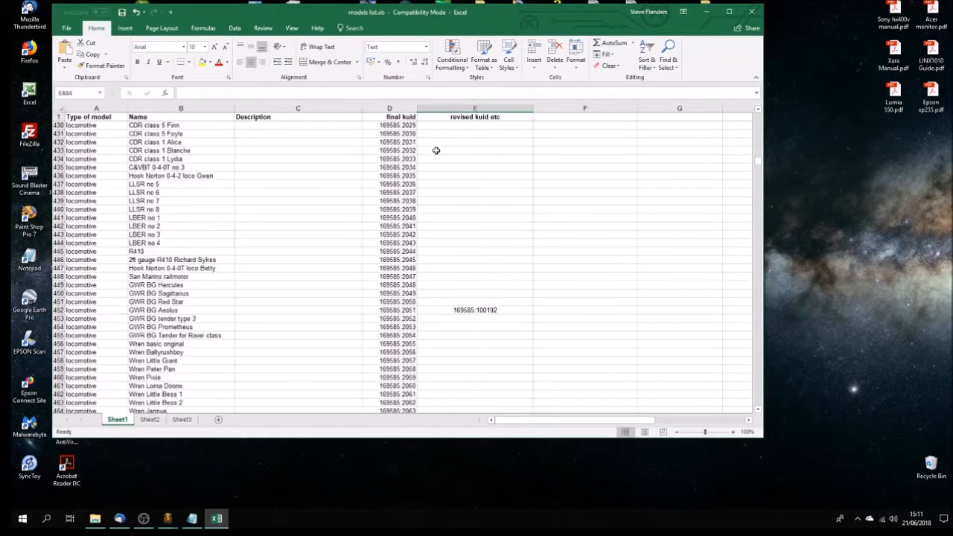
pyautogui.scroll(3, 435, 150)
pyautogui.scroll(5, 408, 266)
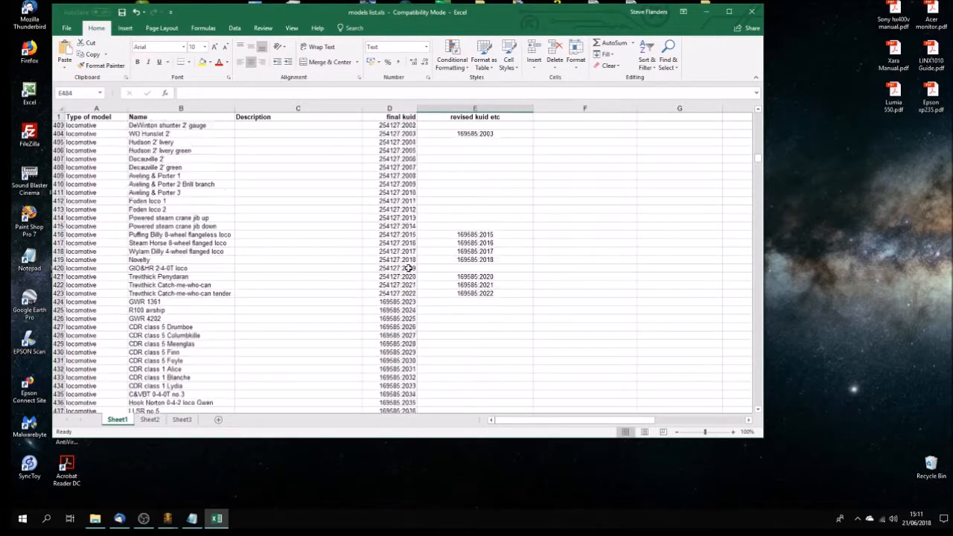
pyautogui.scroll(19, 408, 267)
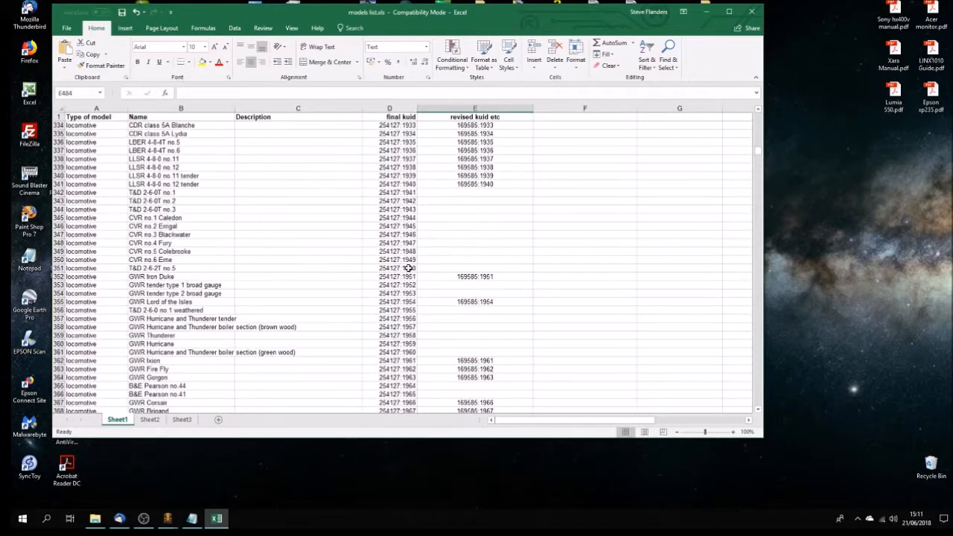
pyautogui.scroll(6, 408, 266)
pyautogui.scroll(-20, 408, 267)
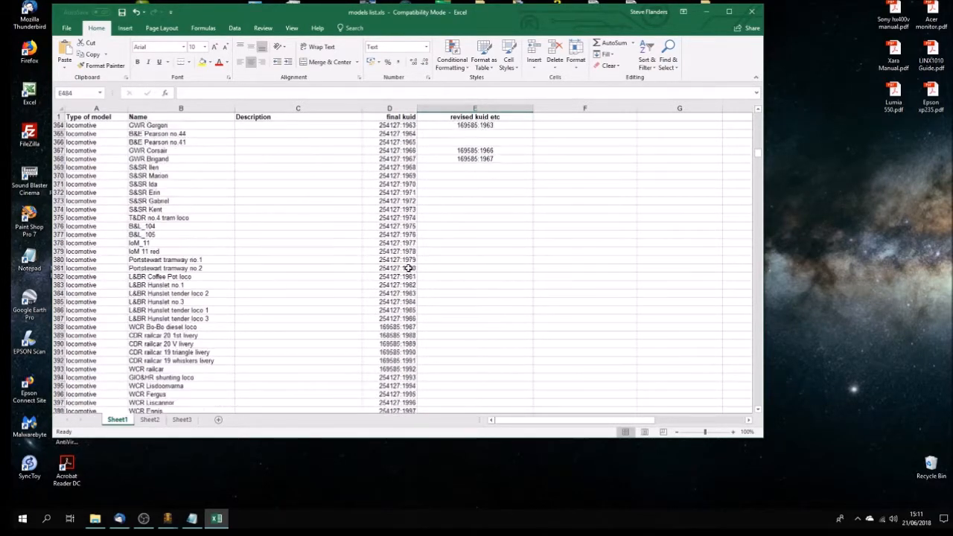
pyautogui.scroll(-20, 408, 268)
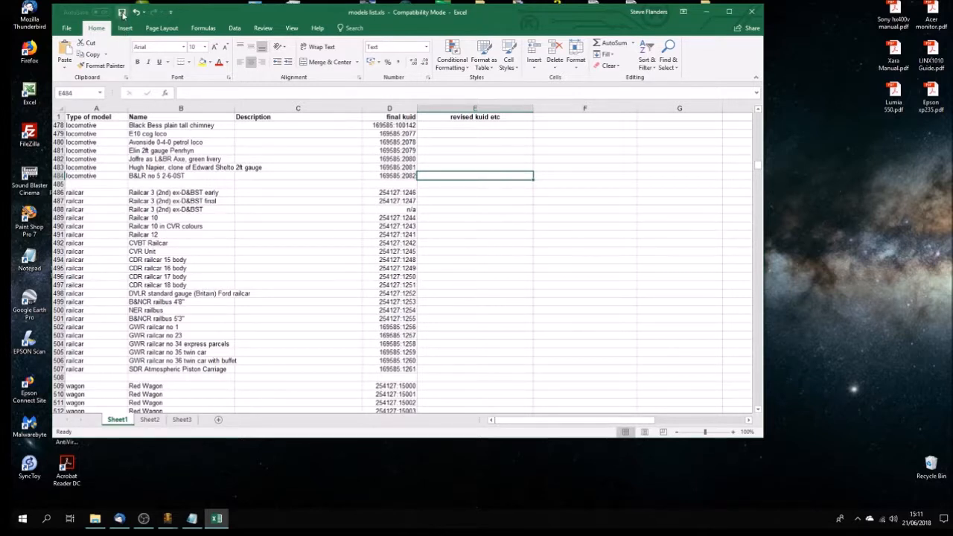
# Step: Save the models list and close the workbook
pyautogui.click(122, 12)
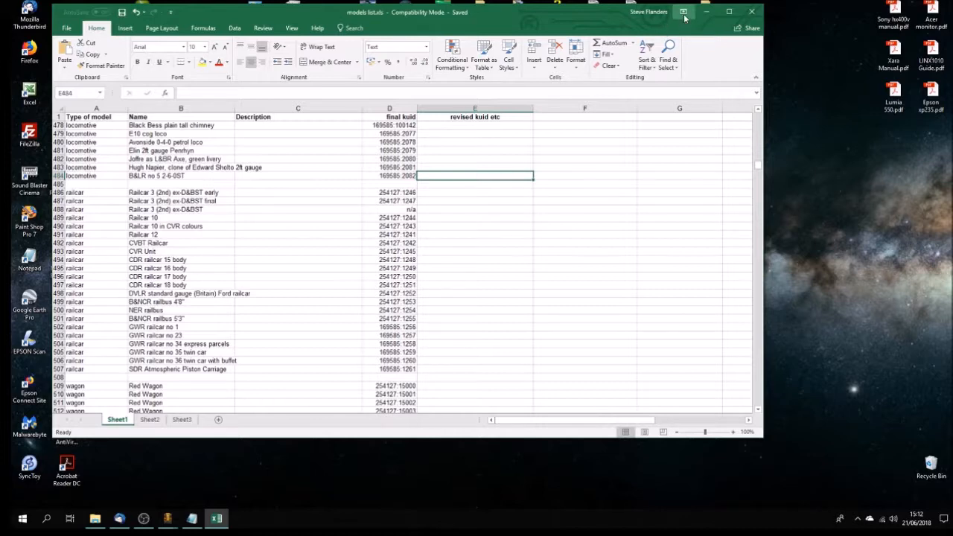
pyautogui.click(752, 12)
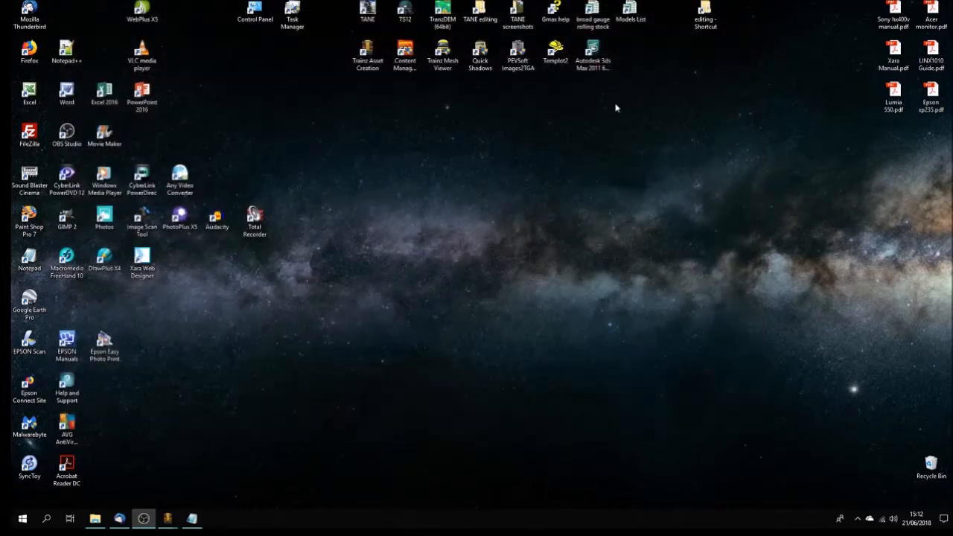
# Step: Switch to File Explorer and open config.txt from the Penrhyn Elin folder inside the trains folder
pyautogui.click(94, 518)
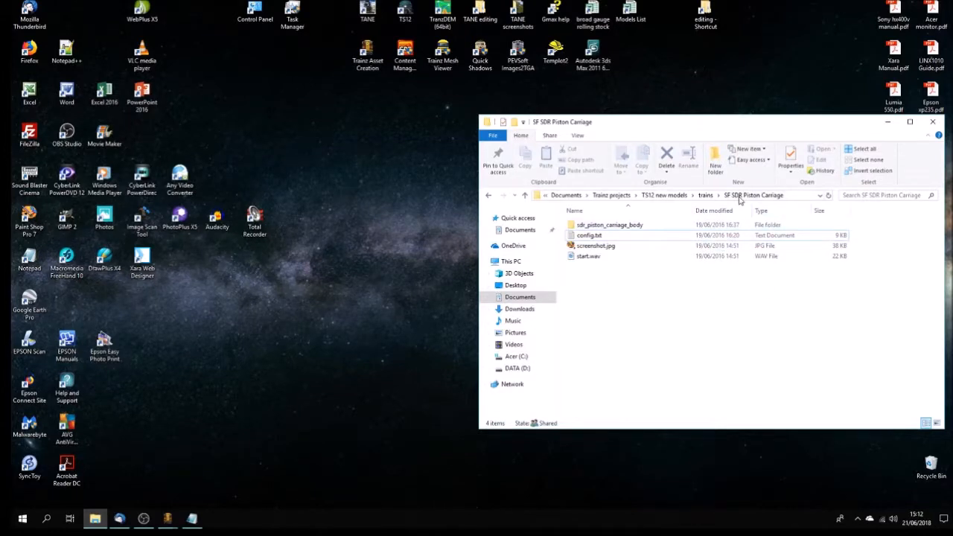
pyautogui.click(704, 195)
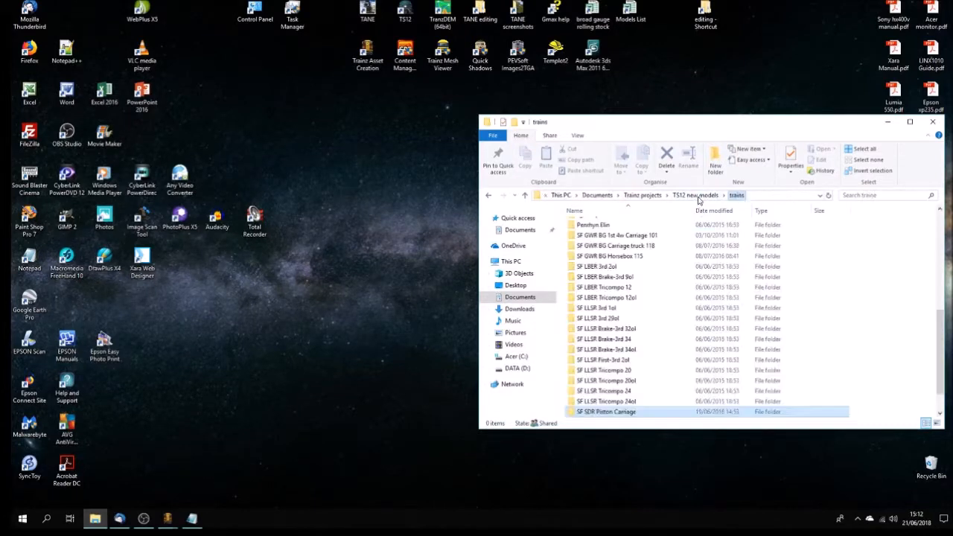
pyautogui.scroll(2, 667, 346)
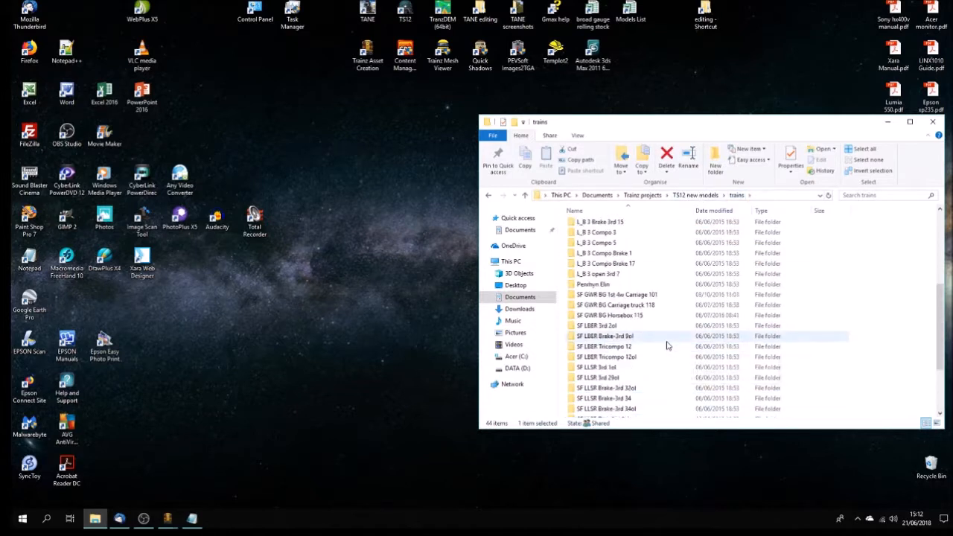
pyautogui.doubleClick(656, 283)
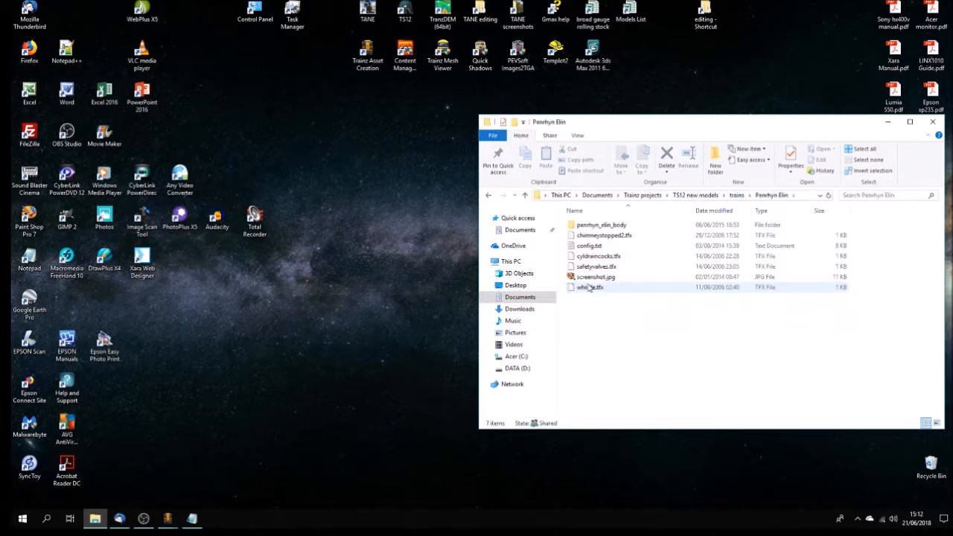
pyautogui.doubleClick(599, 248)
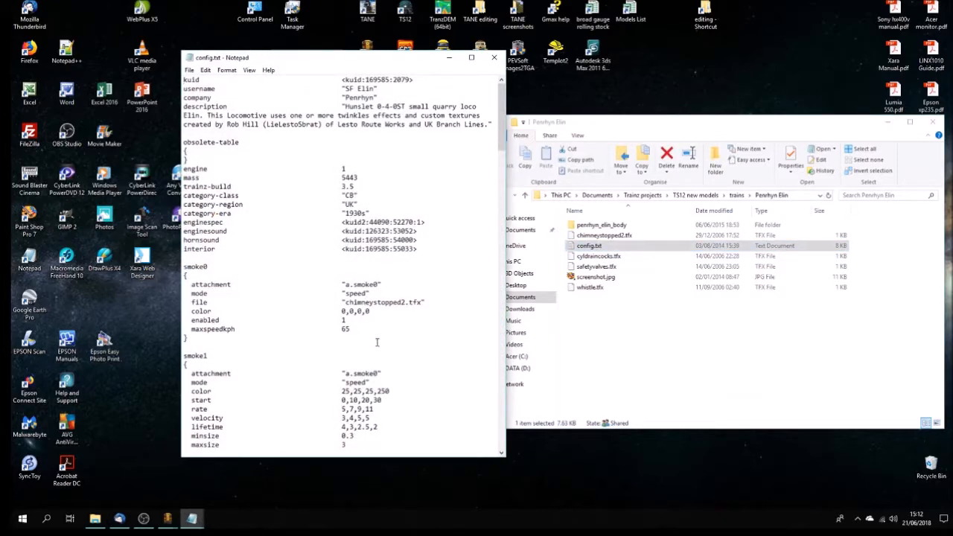
# Step: Read through the Penrhyn Elin config file from the smoke and bogeys sections to the kuid-table, and close it
pyautogui.scroll(-20, 376, 342)
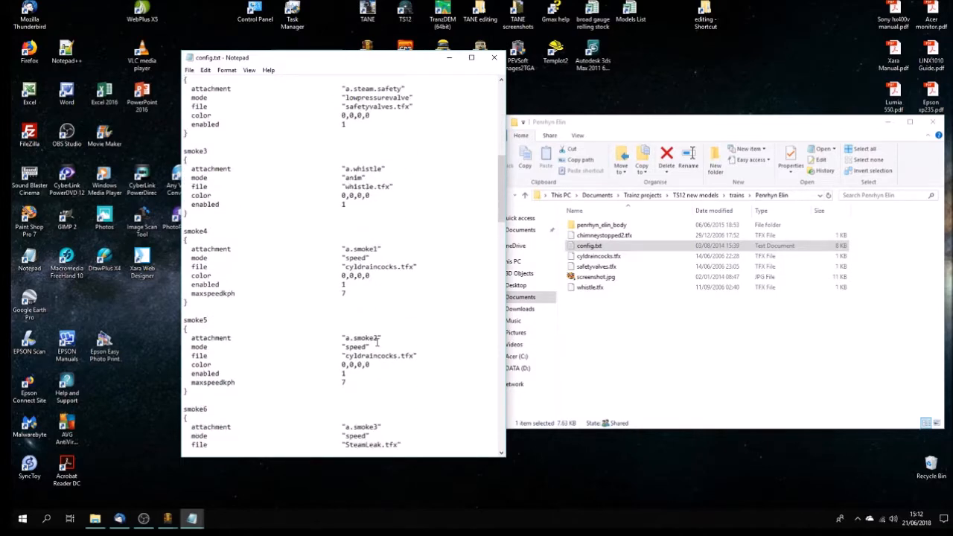
pyautogui.scroll(-20, 377, 341)
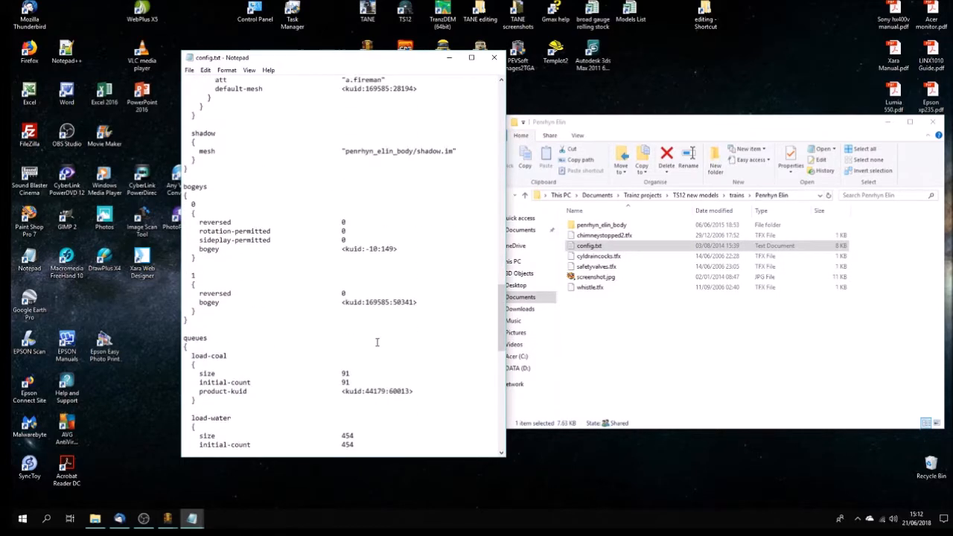
pyautogui.scroll(-12, 377, 341)
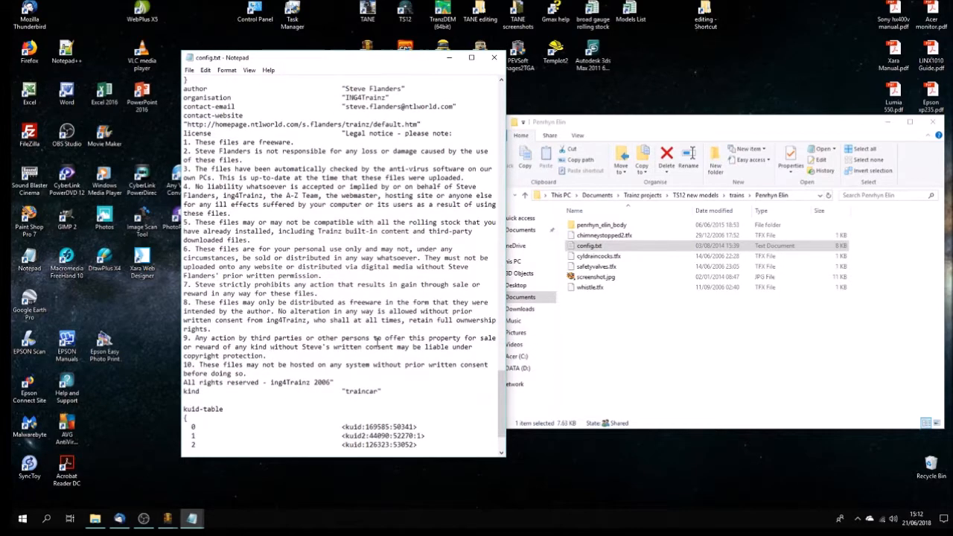
pyautogui.scroll(1, 377, 342)
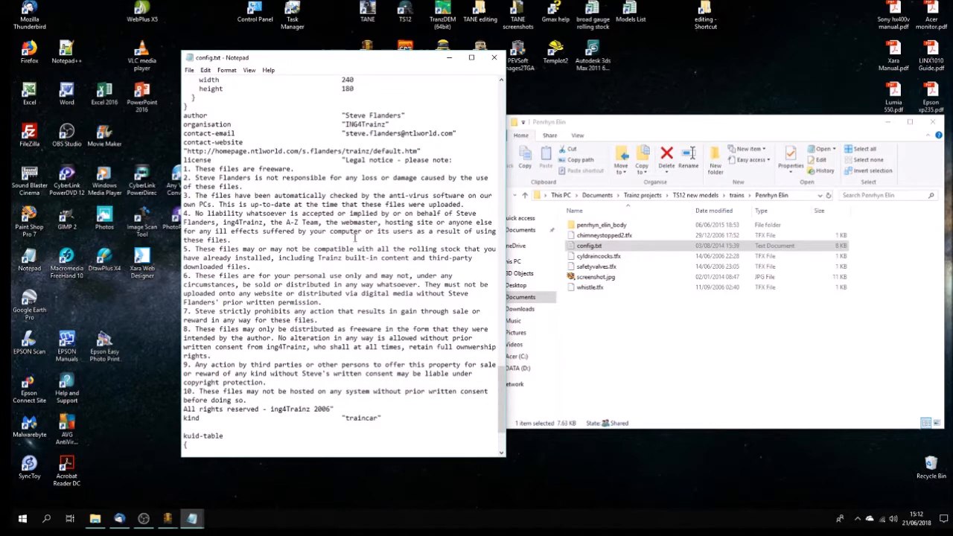
pyautogui.scroll(-3, 414, 365)
pyautogui.scroll(-1, 414, 364)
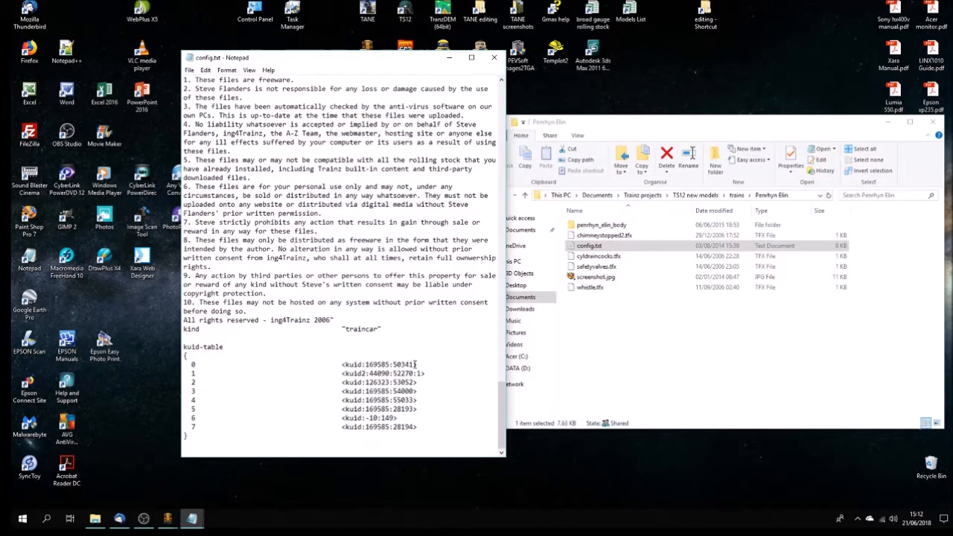
pyautogui.click(493, 57)
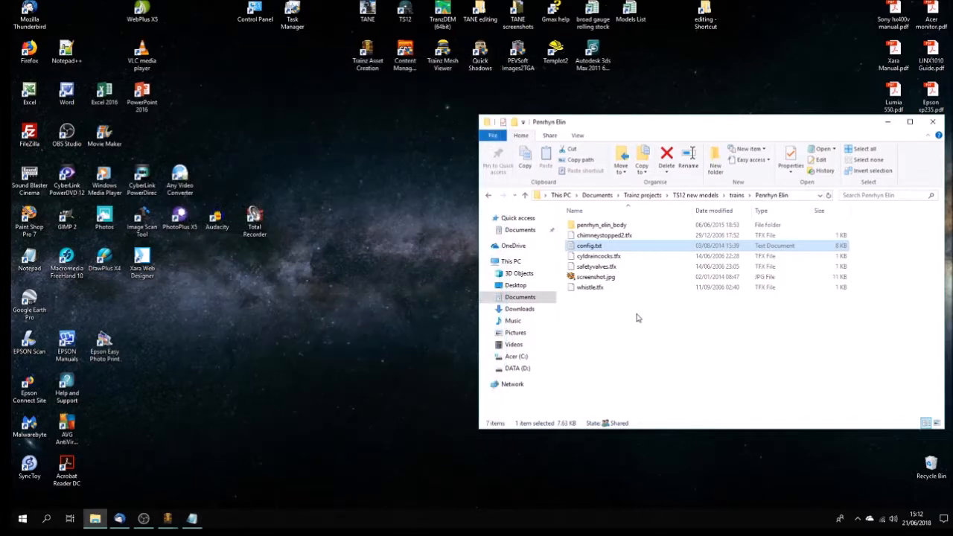
pyautogui.click(627, 313)
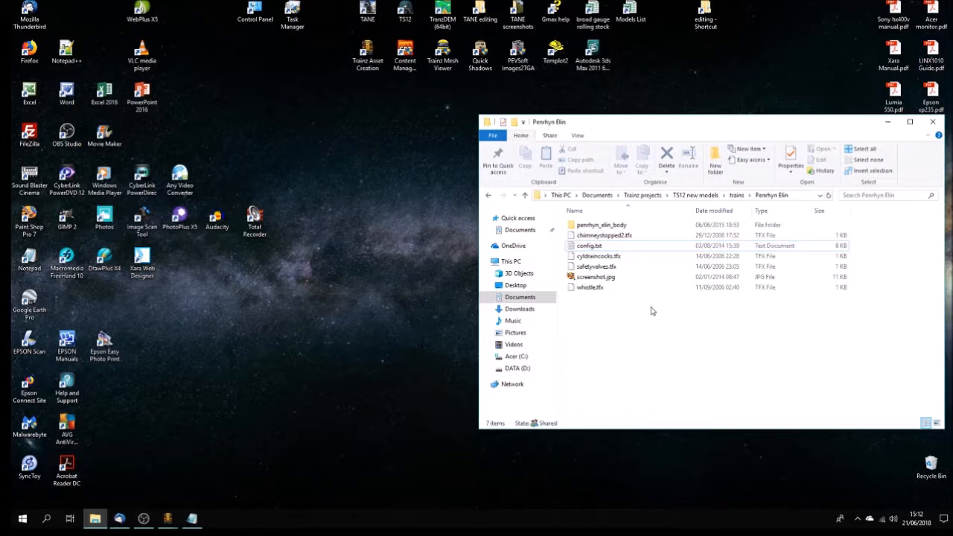
# Step: Try to open safetyvalves.tfx with Adobe Acrobat Reader DC and return to the Penrhyn Elin folder
pyautogui.click(600, 268)
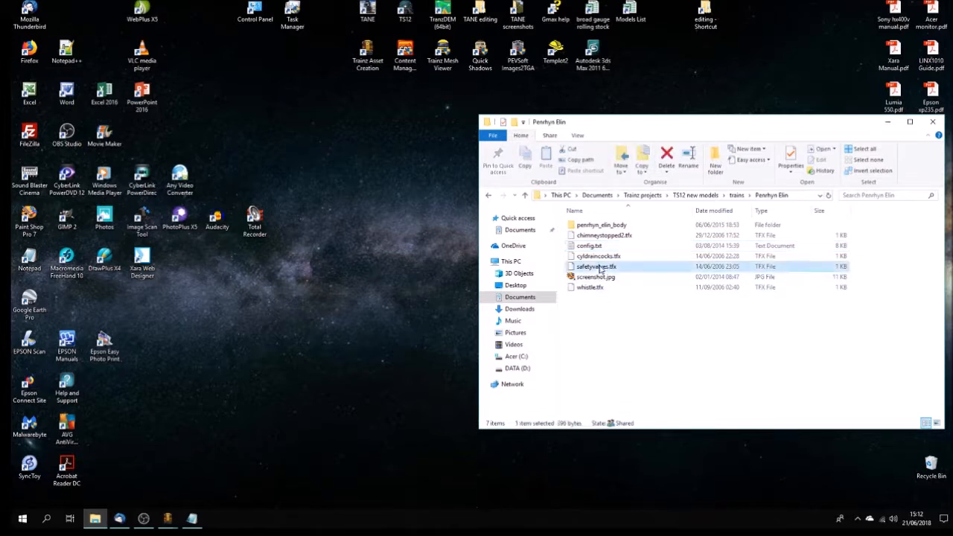
pyautogui.doubleClick(600, 268)
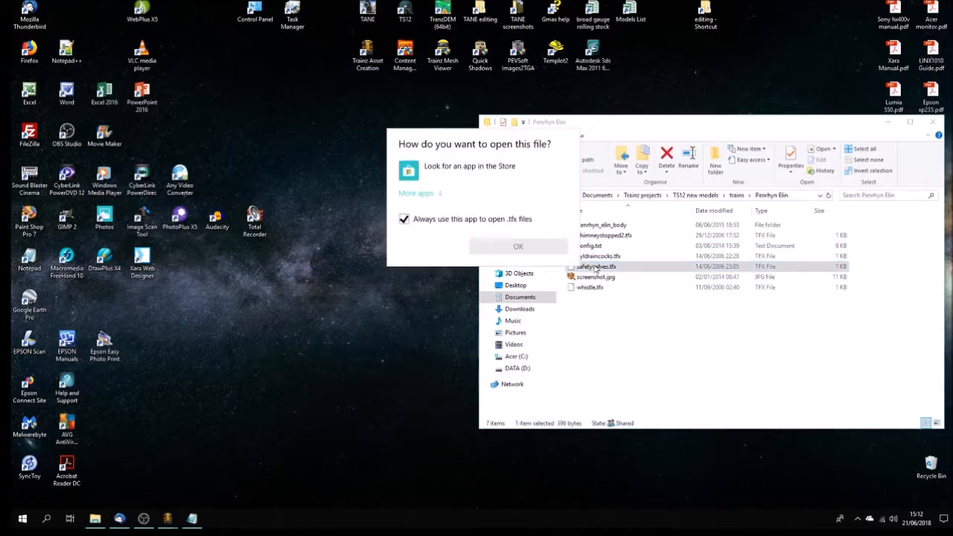
pyautogui.click(403, 219)
pyautogui.click(404, 218)
pyautogui.click(417, 194)
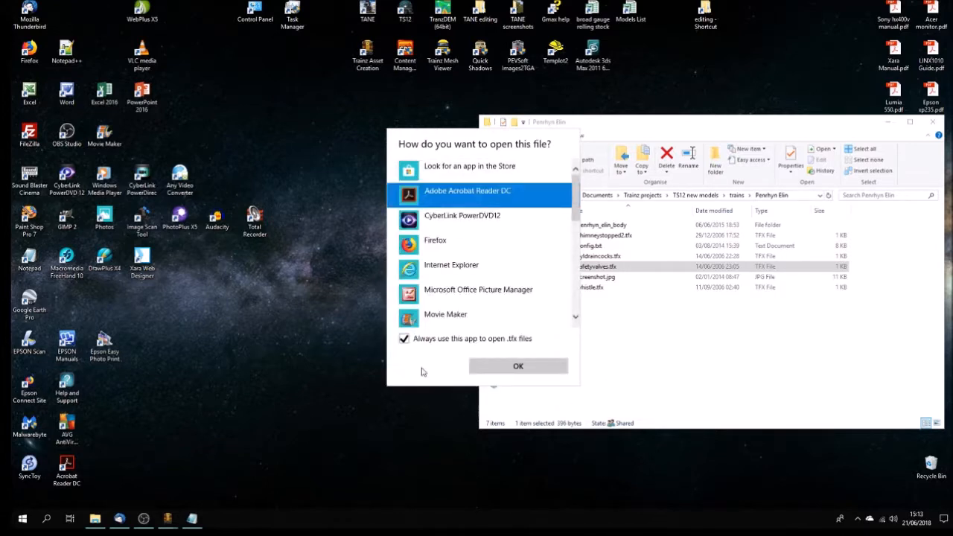
pyautogui.click(515, 367)
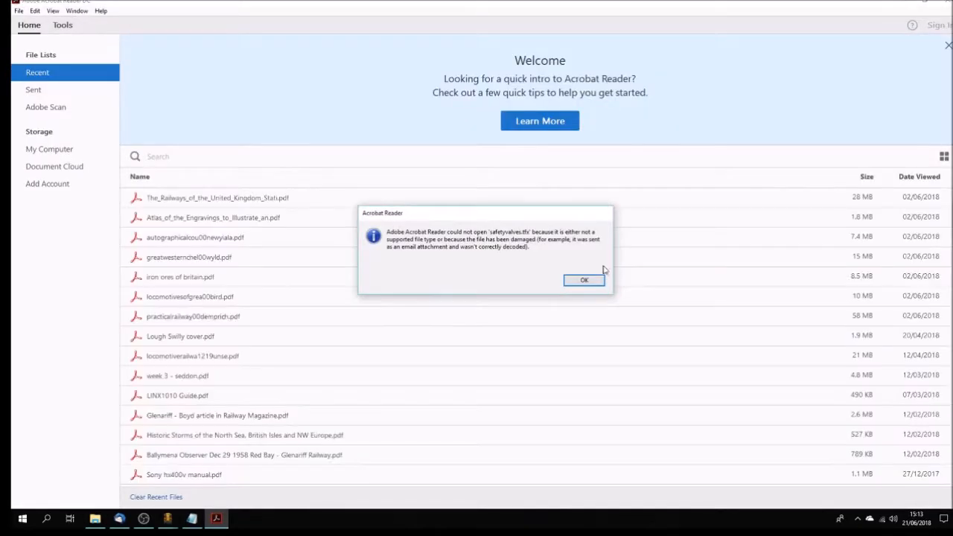
pyautogui.click(583, 280)
pyautogui.click(948, 2)
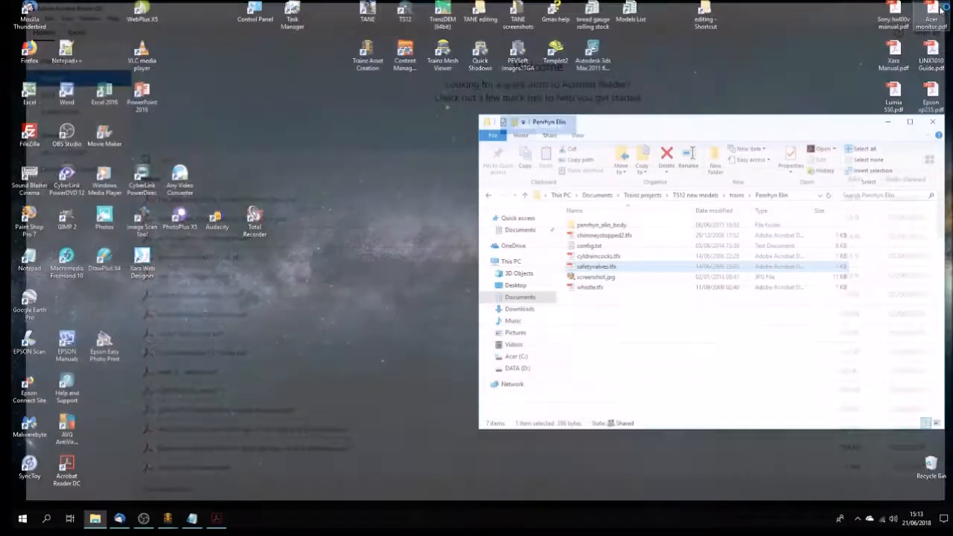
pyautogui.click(613, 327)
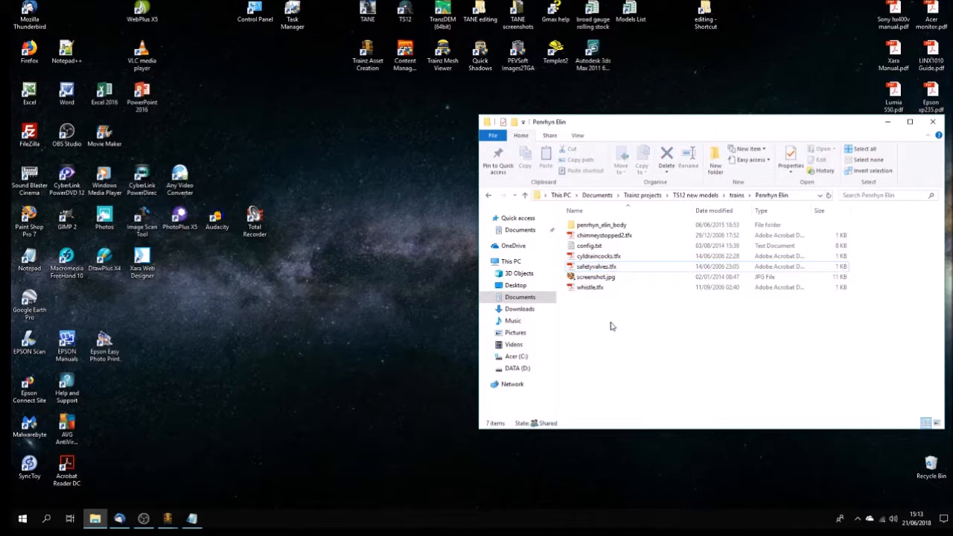
# Step: Examine the smoke effect entries of the Penrhyn Elin config.txt again, close it and return to the trains folder
pyautogui.doubleClick(590, 246)
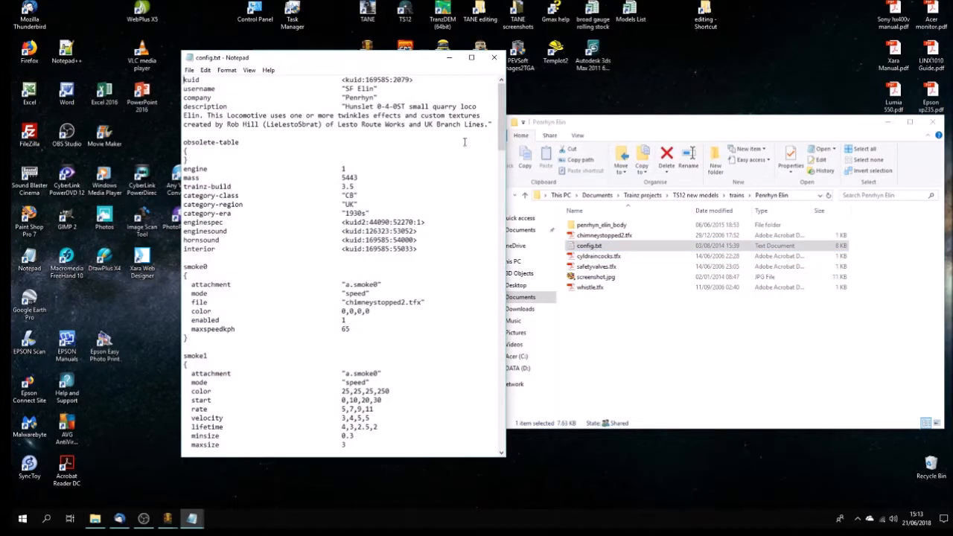
pyautogui.scroll(-3, 295, 218)
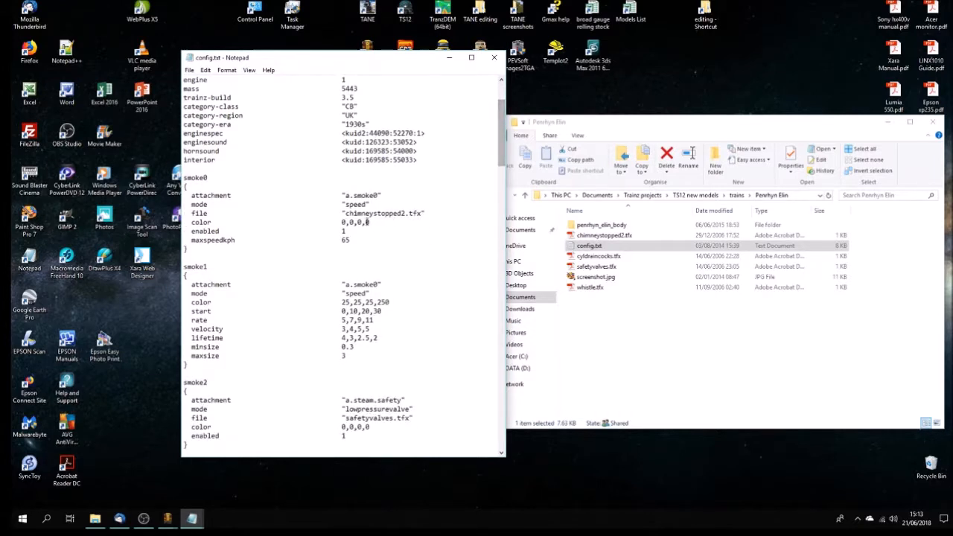
pyautogui.moveTo(500, 138); pyautogui.dragTo(499, 226)
pyautogui.moveTo(500, 246); pyautogui.dragTo(503, 106)
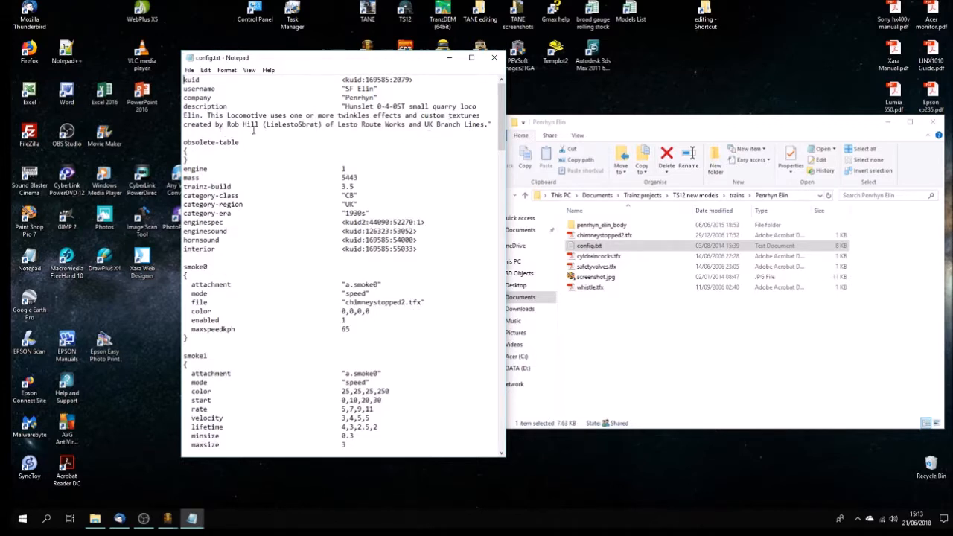
pyautogui.click(494, 58)
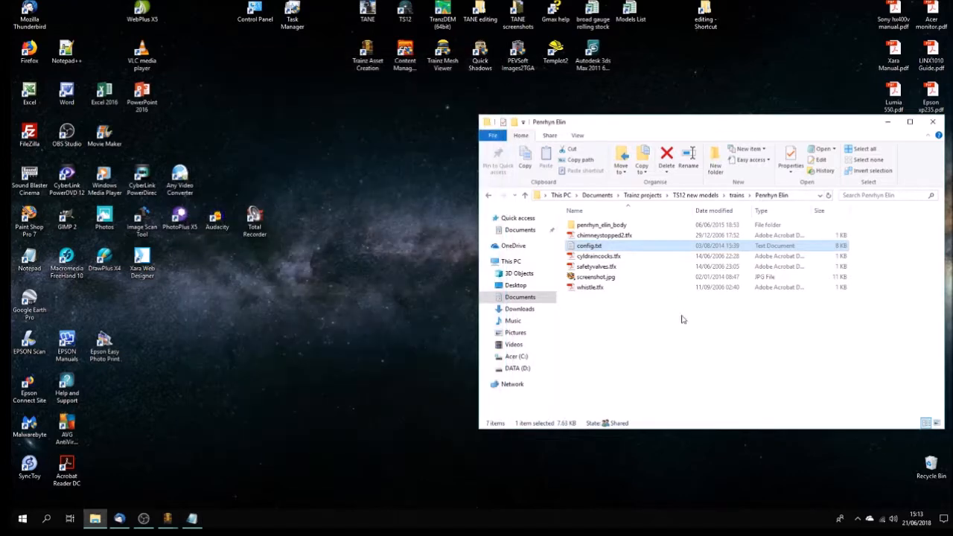
pyautogui.click(736, 195)
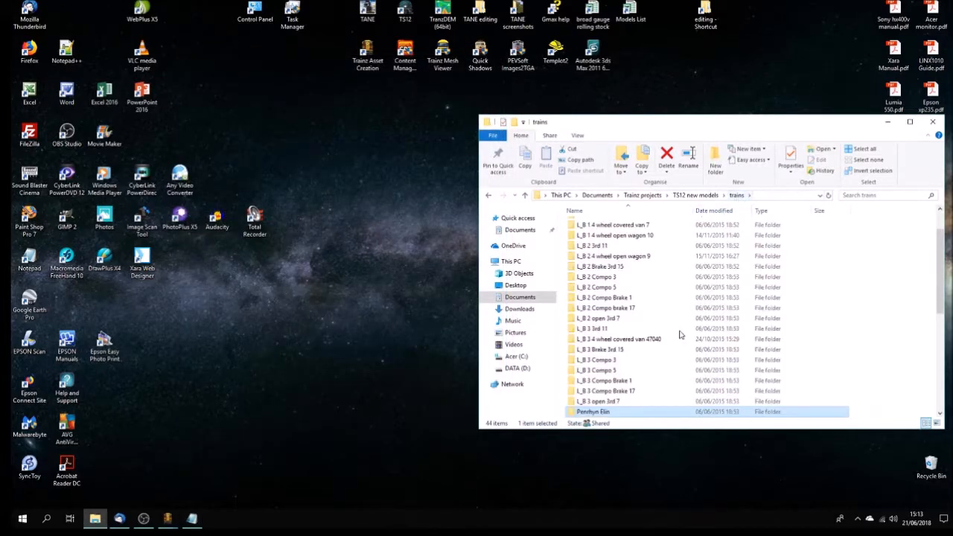
# Step: Open config.txt from the FR Hugh Napier folder, examine its engine settings and smoke effect entries, and close it
pyautogui.scroll(2, 637, 393)
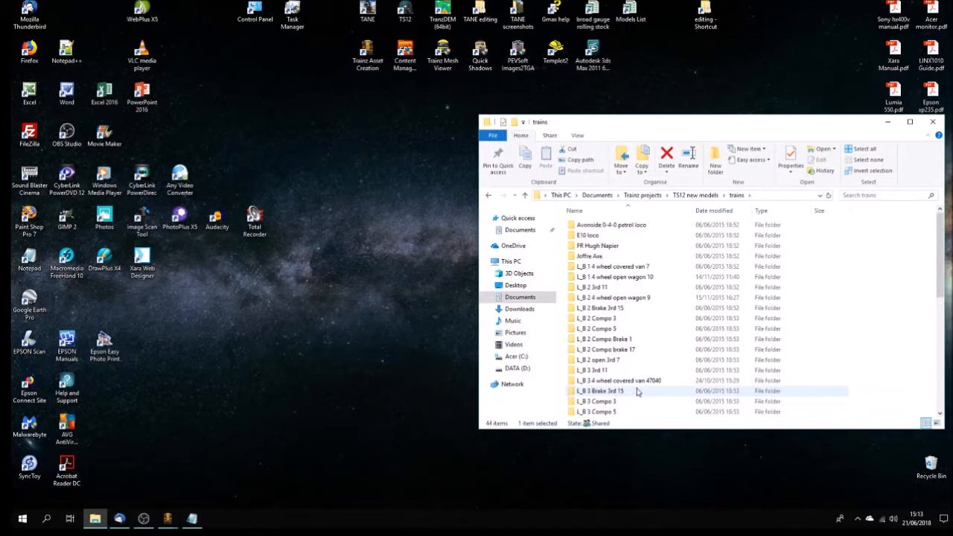
pyautogui.doubleClick(610, 246)
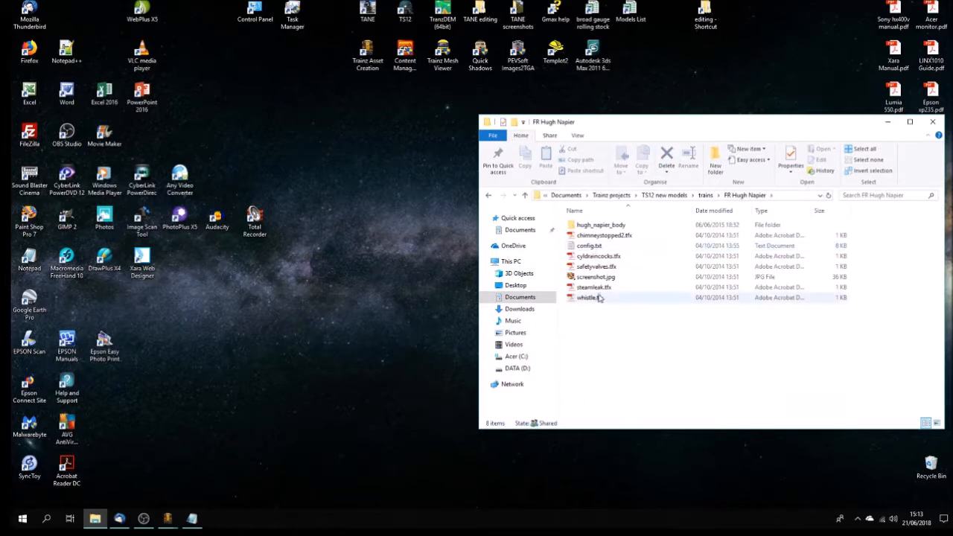
pyautogui.doubleClick(578, 247)
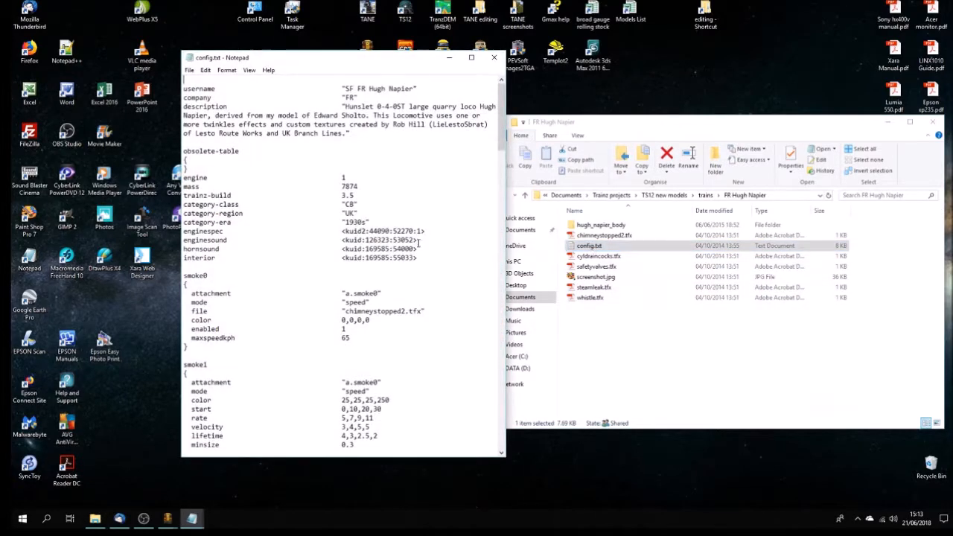
pyautogui.scroll(-1, 415, 242)
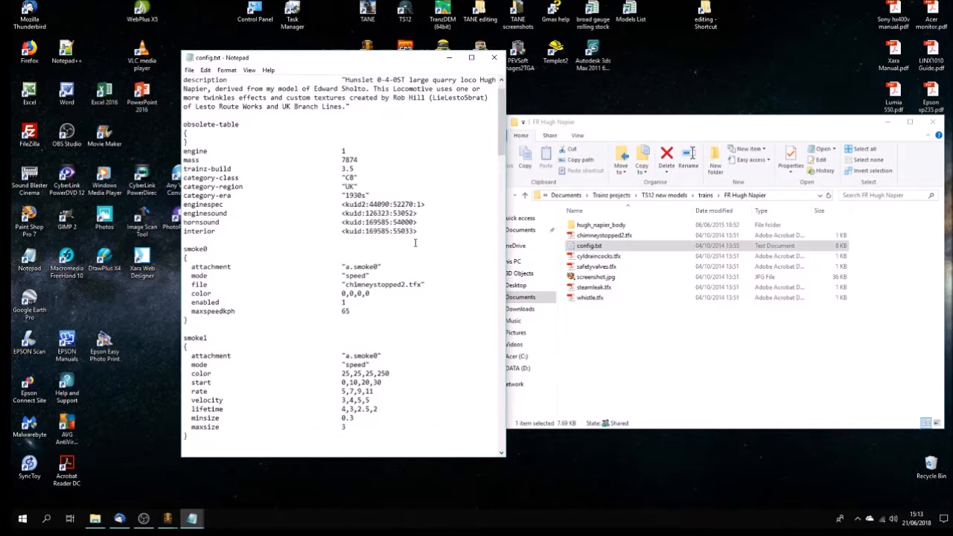
pyautogui.scroll(-1, 415, 242)
pyautogui.scroll(-7, 415, 242)
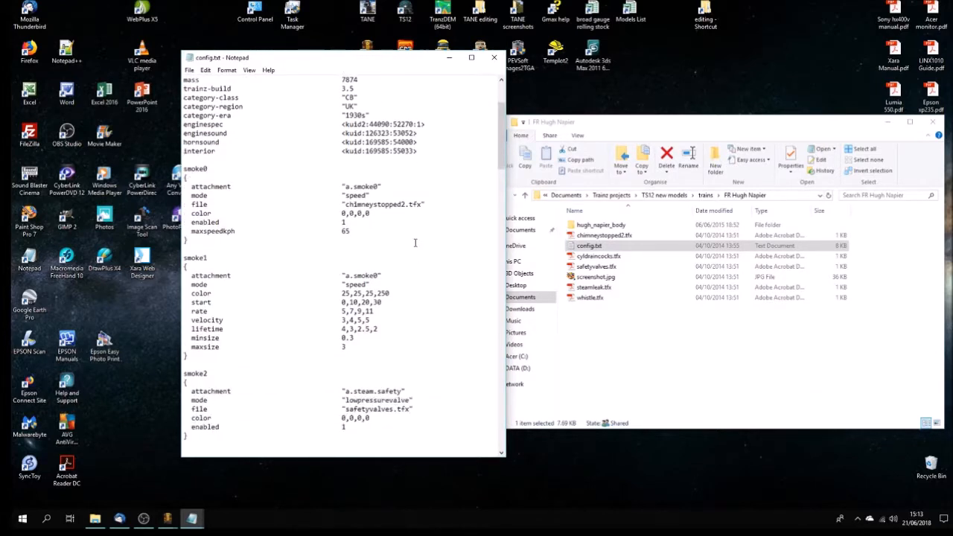
pyautogui.scroll(-2, 367, 261)
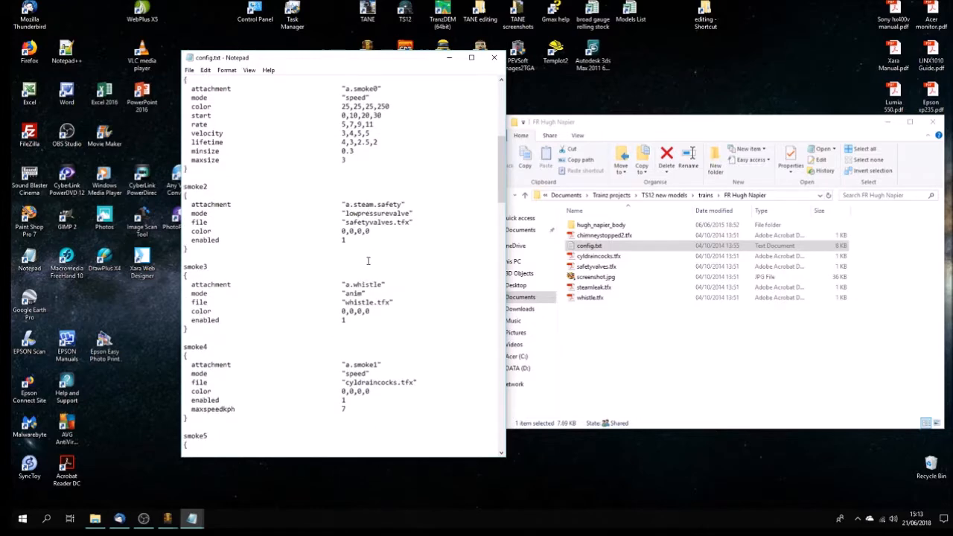
pyautogui.scroll(4, 447, 166)
pyautogui.click(494, 57)
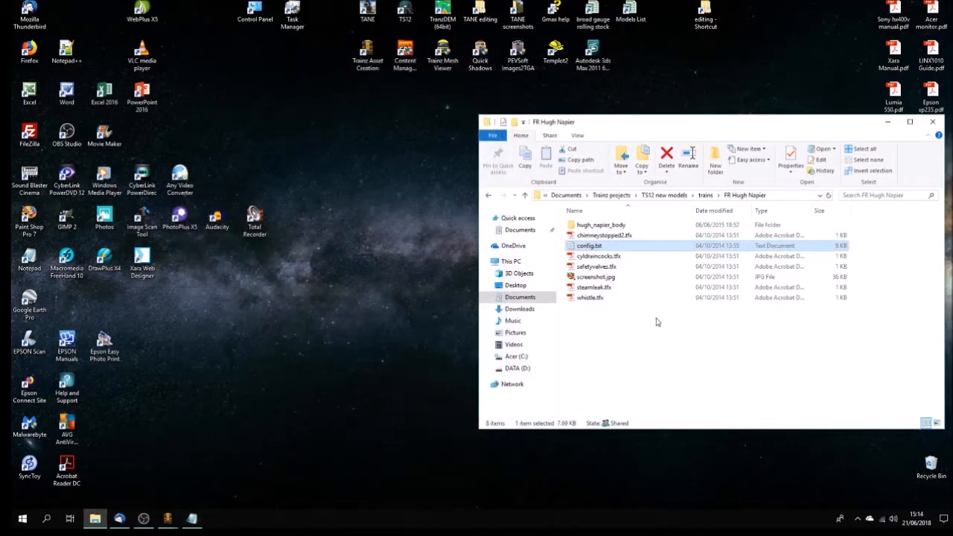
# Step: Select all items in the FR Hugh Napier folder for copying and go to the trains folder inside TANE new models
pyautogui.click(658, 325)
pyautogui.moveTo(732, 320); pyautogui.dragTo(578, 222)
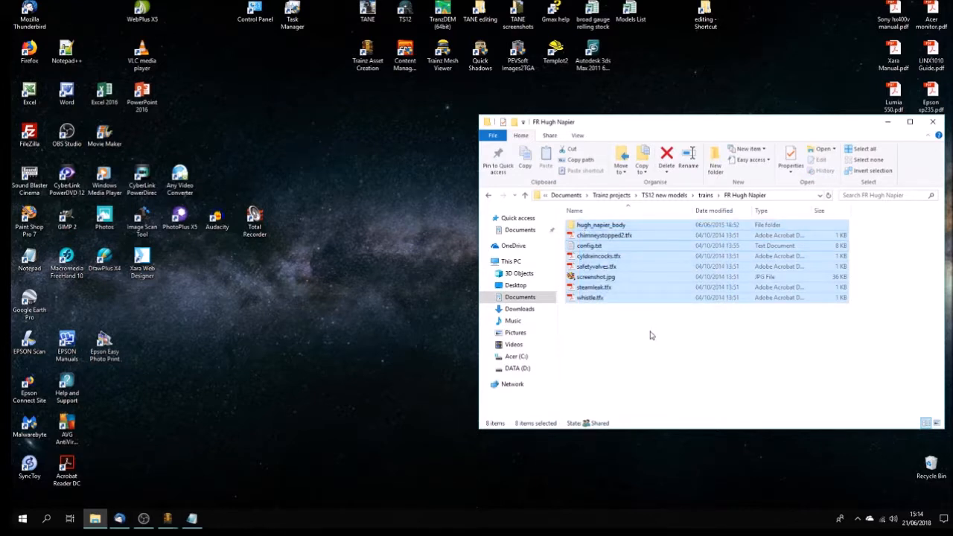
pyautogui.click(612, 195)
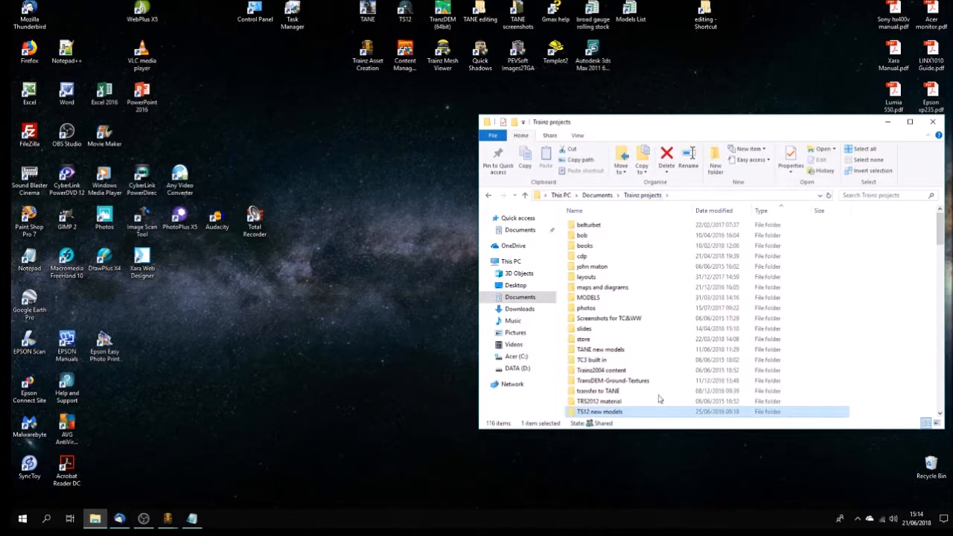
pyautogui.doubleClick(606, 349)
pyautogui.doubleClick(585, 287)
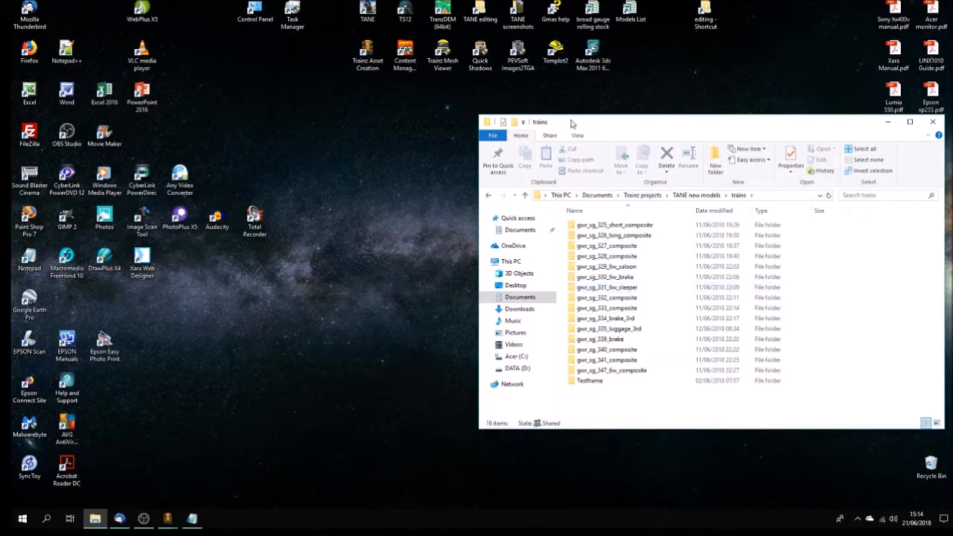
pyautogui.moveTo(645, 126); pyautogui.dragTo(402, 94)
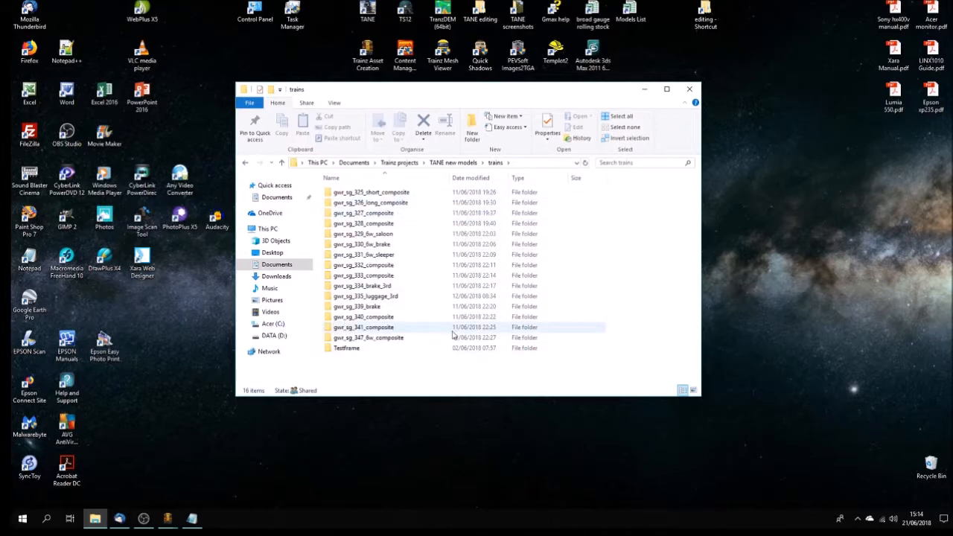
# Step: Create a folder named b&lr_no5 in the TANE new models trains folder and open it
pyautogui.rightClick(627, 306)
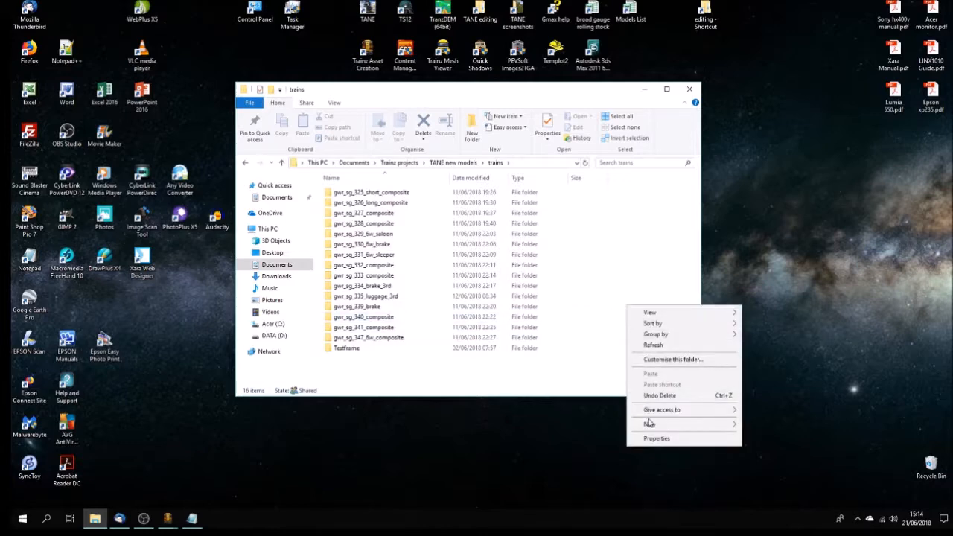
pyautogui.moveTo(651, 423)
pyautogui.click(785, 197)
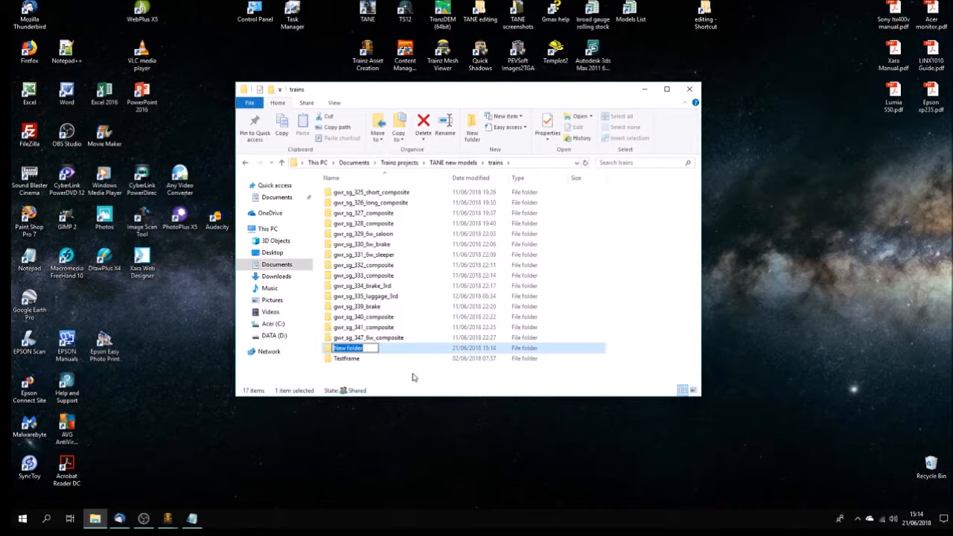
pyautogui.write('g')
pyautogui.write('&l')
pyautogui.write('r_no')
pyautogui.write('3')
pyautogui.write('_')
pyautogui.press('BackSpace')
pyautogui.press('Return')
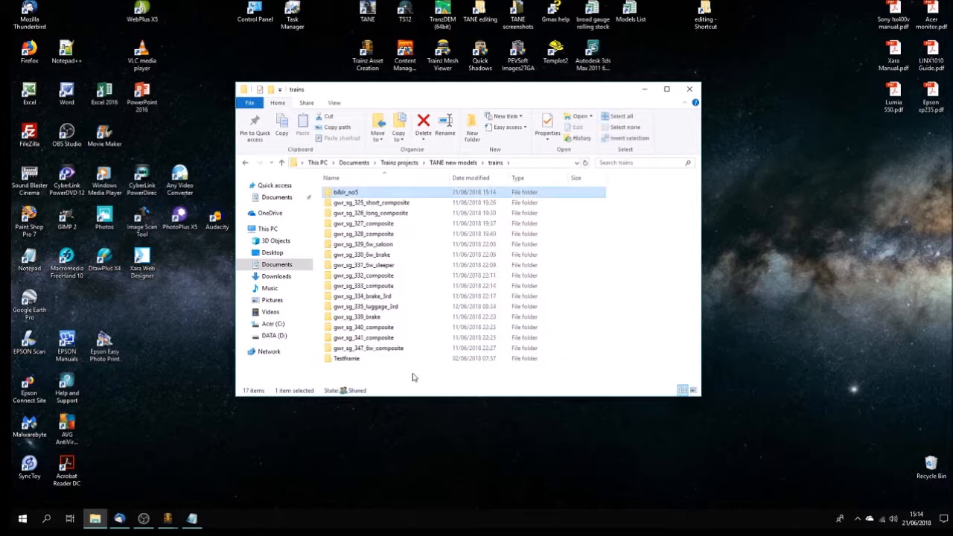
pyautogui.doubleClick(367, 192)
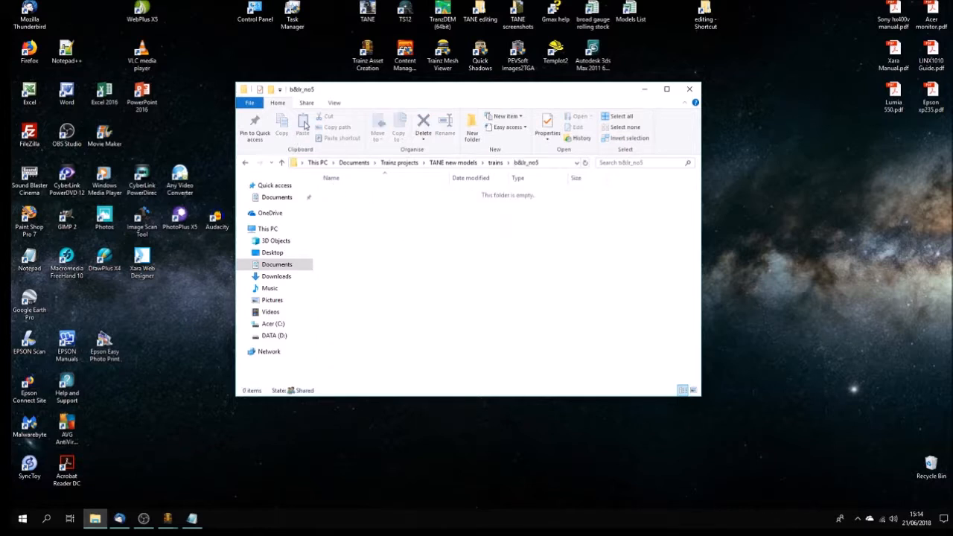
pyautogui.click(246, 164)
pyautogui.click(246, 164)
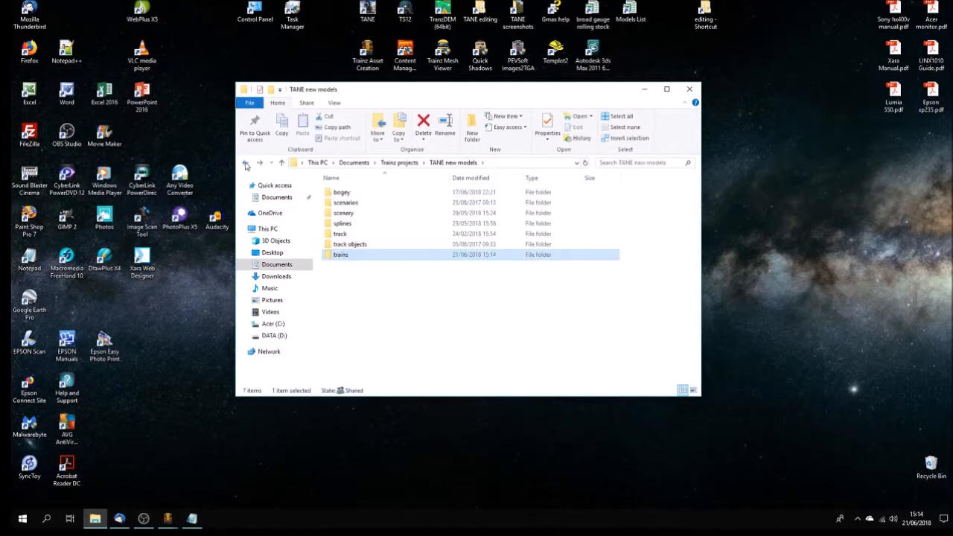
pyautogui.click(246, 163)
pyautogui.click(246, 163)
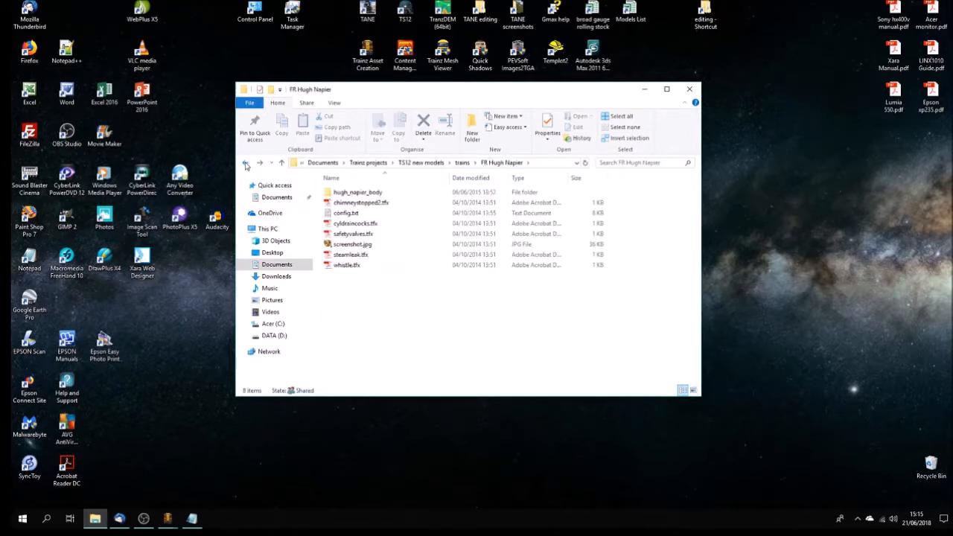
pyautogui.moveTo(428, 298); pyautogui.dragTo(324, 188)
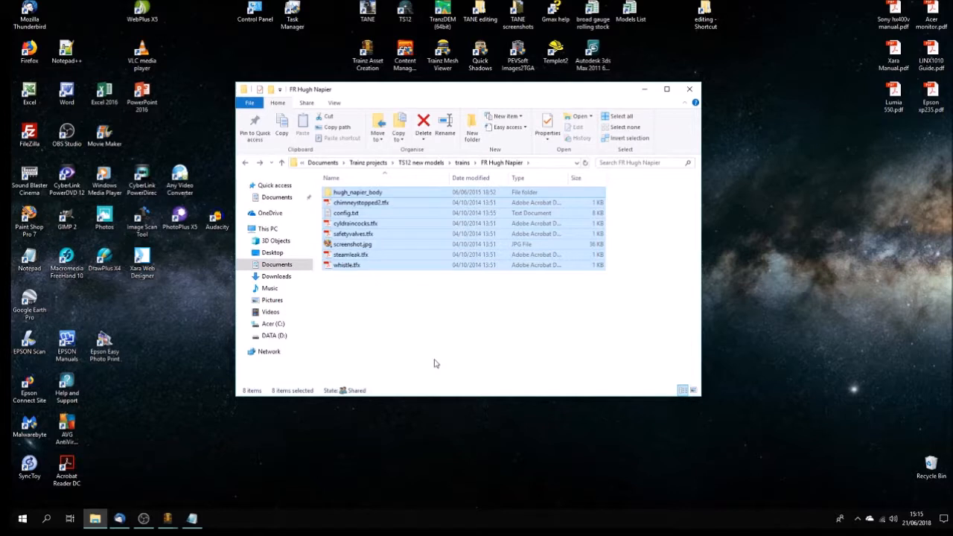
# Step: Paste the copied FR Hugh Napier files into the b&lr_no5 folder
pyautogui.click(262, 164)
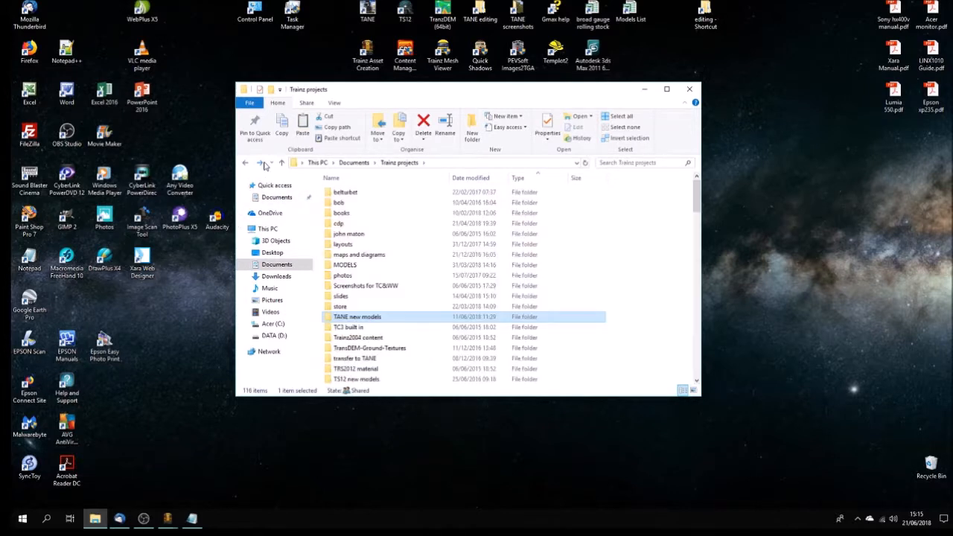
pyautogui.click(262, 164)
pyautogui.click(262, 164)
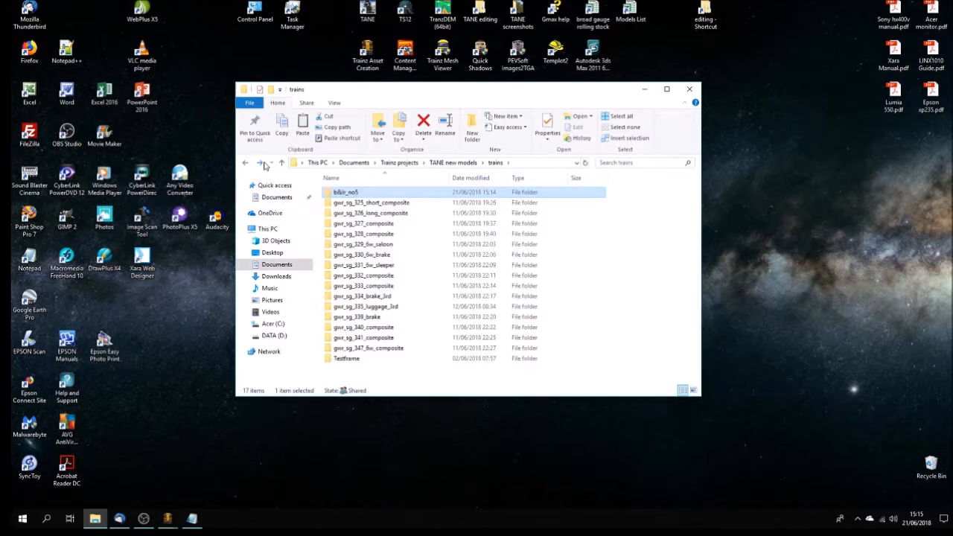
pyautogui.click(262, 164)
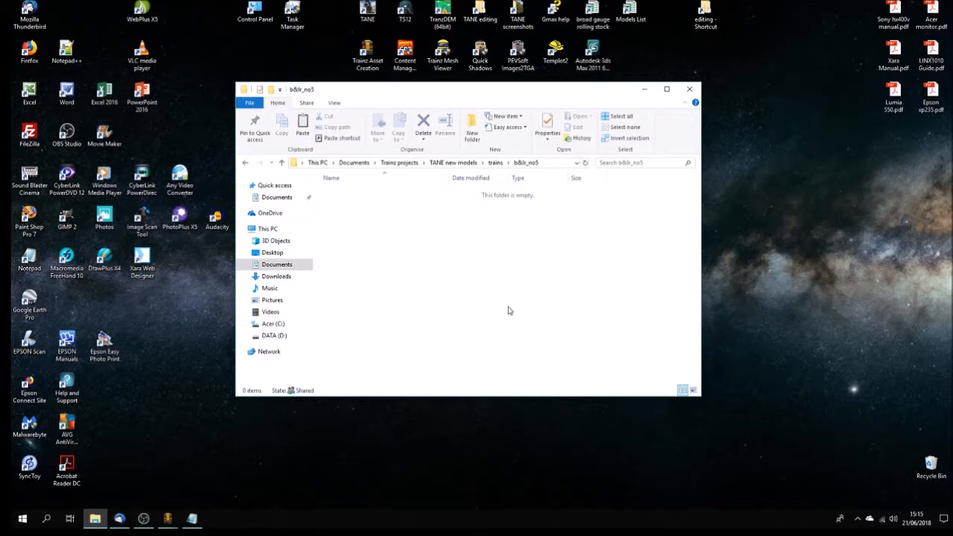
pyautogui.hotkey('ctrl', 'v')
pyautogui.click(420, 310)
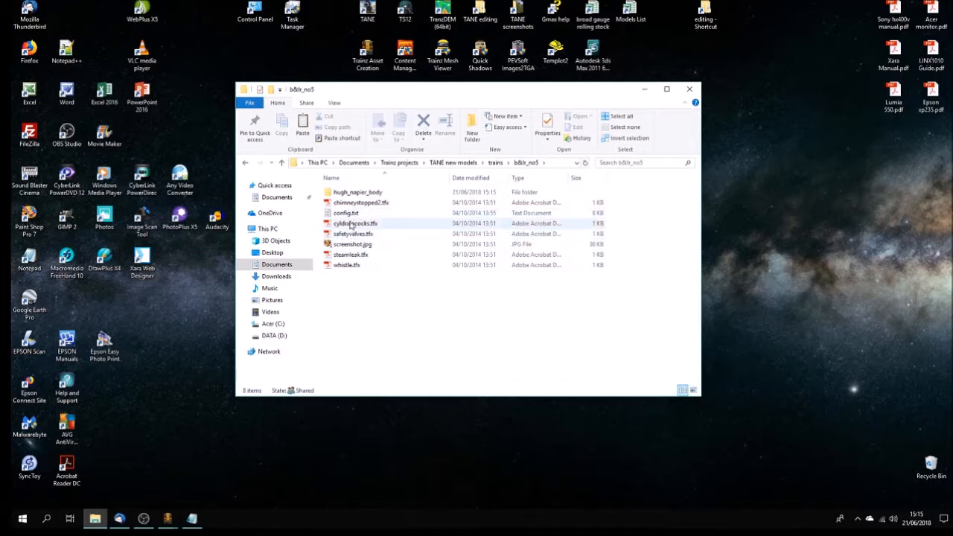
# Step: Open config.txt in the b&lr_no5 folder and change the username to "SF B&LR No.5"
pyautogui.doubleClick(346, 213)
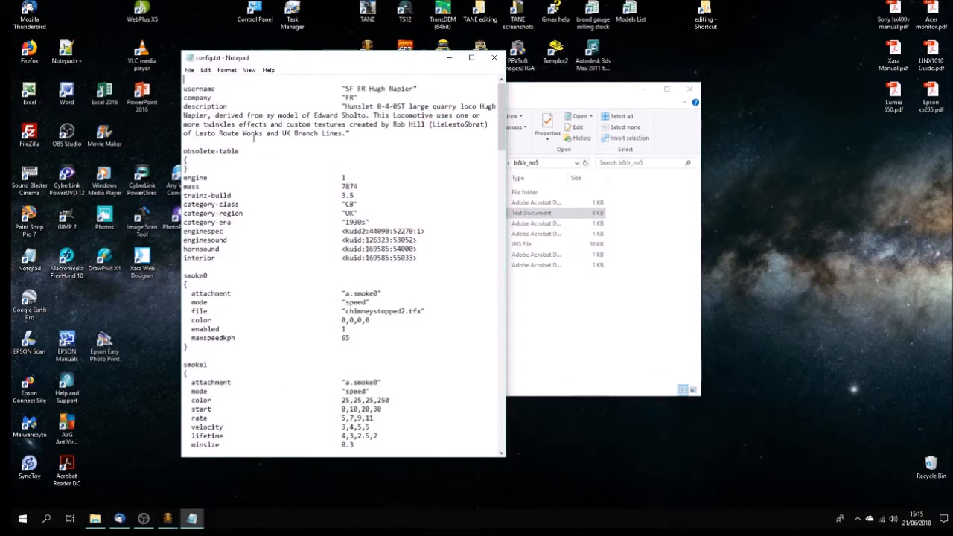
pyautogui.moveTo(335, 59); pyautogui.dragTo(383, 84)
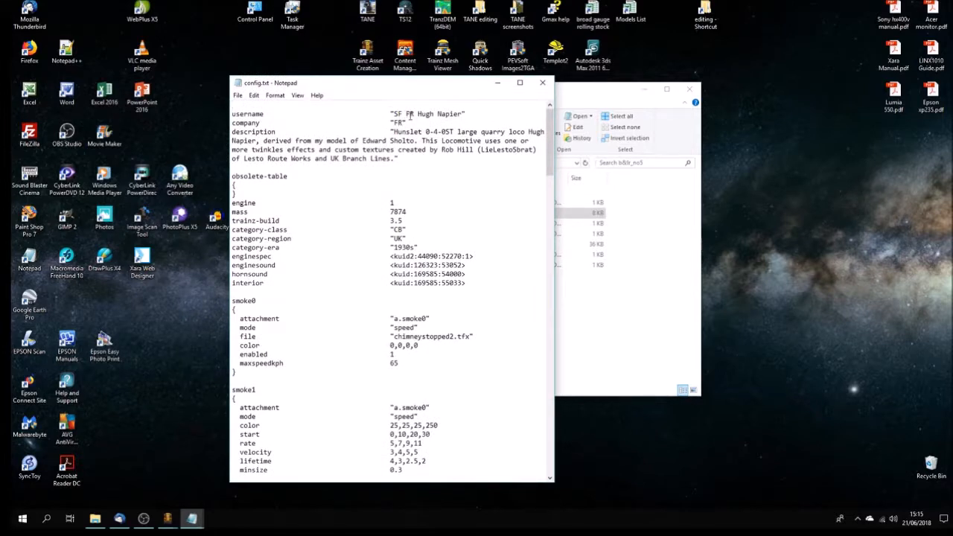
pyautogui.doubleClick(408, 114)
pyautogui.write('B&LR')
pyautogui.press('Delete')
pyautogui.press('Delete')
pyautogui.press('Delete')
pyautogui.press('Delete')
pyautogui.press('Delete')
pyautogui.press('Delete')
pyautogui.press('Delete')
pyautogui.press('Delete')
pyautogui.press('Delete')
pyautogui.press('Delete')
pyautogui.press('Delete')
pyautogui.press('Delete')
pyautogui.write('No')
# Step: Delete the company line from config.txt
pyautogui.click(414, 123)
pyautogui.hotkey('shift', 'Home')
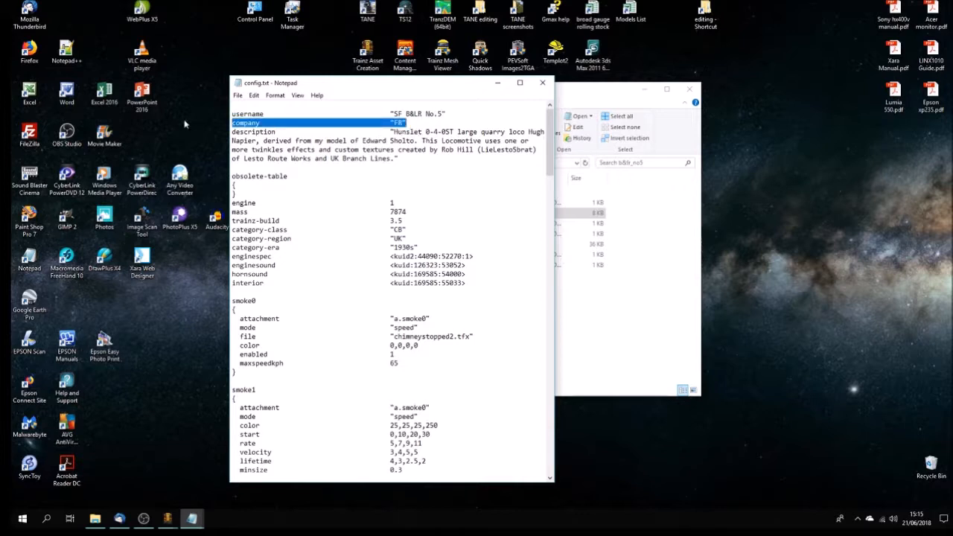
pyautogui.press('Delete')
pyautogui.press('Delete')
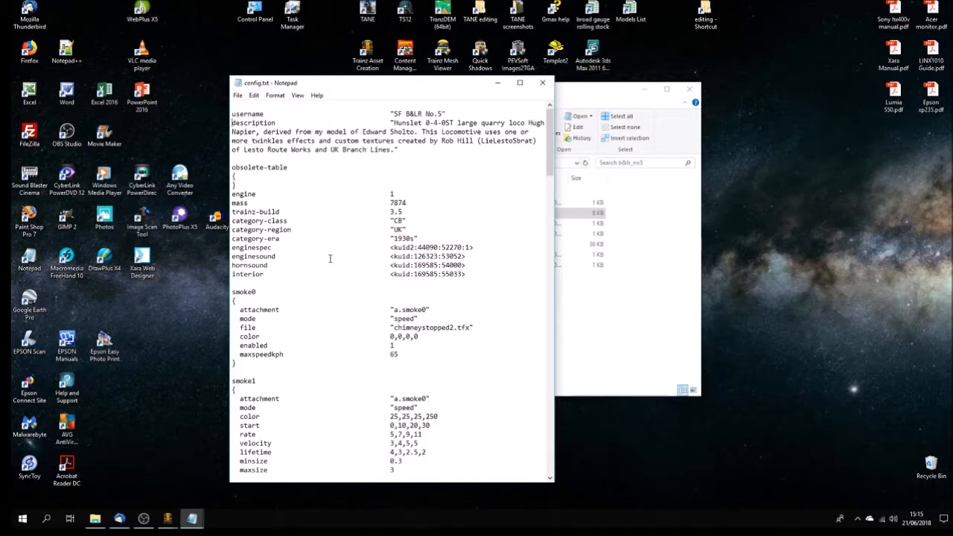
# Step: Using the mesh-table section of config.txt as reference, rename the hugh_napier_body folder to b&lr_no5_body and open it
pyautogui.scroll(-2, 421, 260)
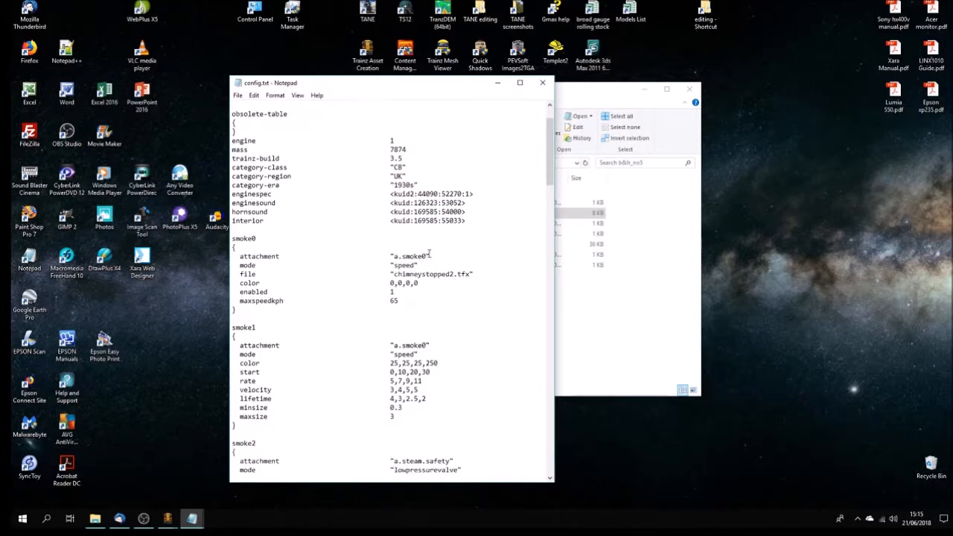
pyautogui.scroll(-8, 444, 307)
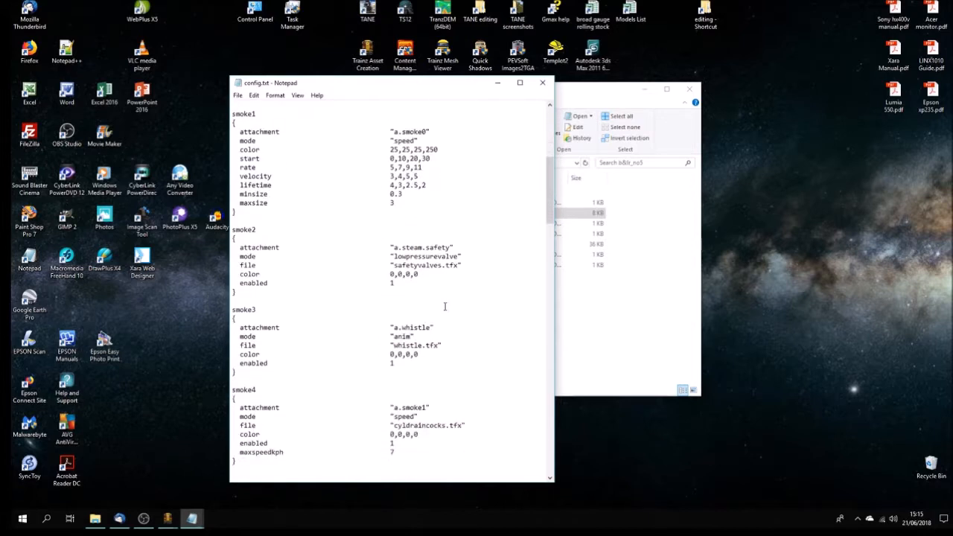
pyautogui.scroll(-19, 445, 307)
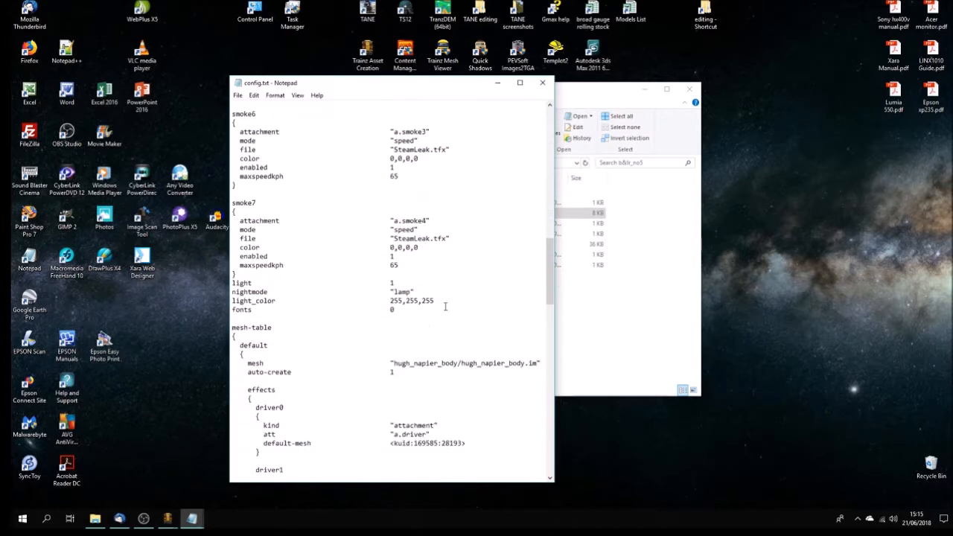
pyautogui.scroll(-3, 444, 306)
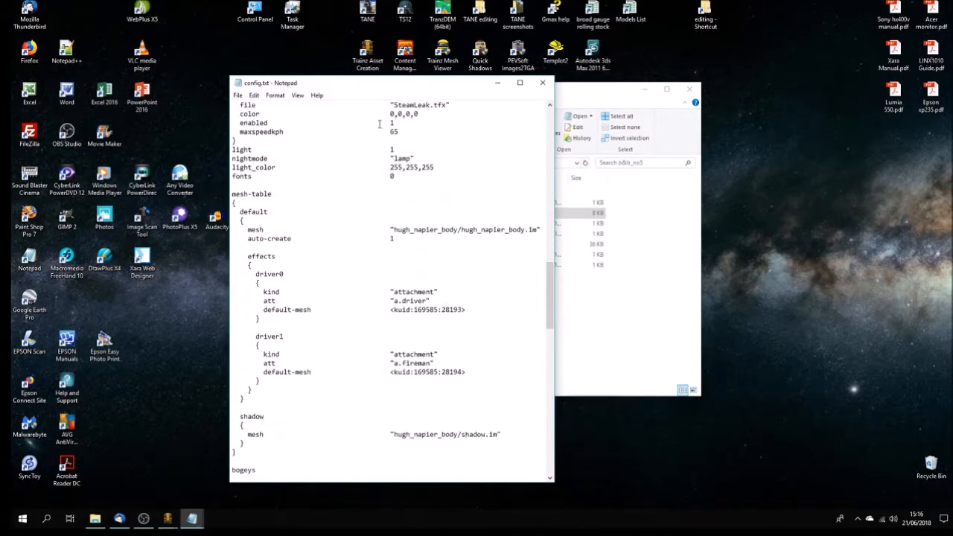
pyautogui.moveTo(422, 93); pyautogui.dragTo(328, 103)
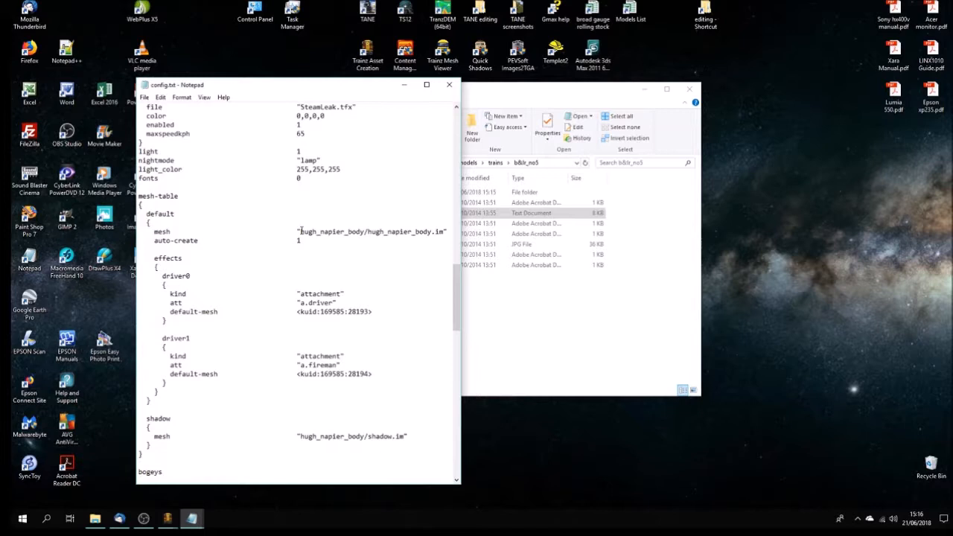
pyautogui.click(523, 101)
pyautogui.click(357, 194)
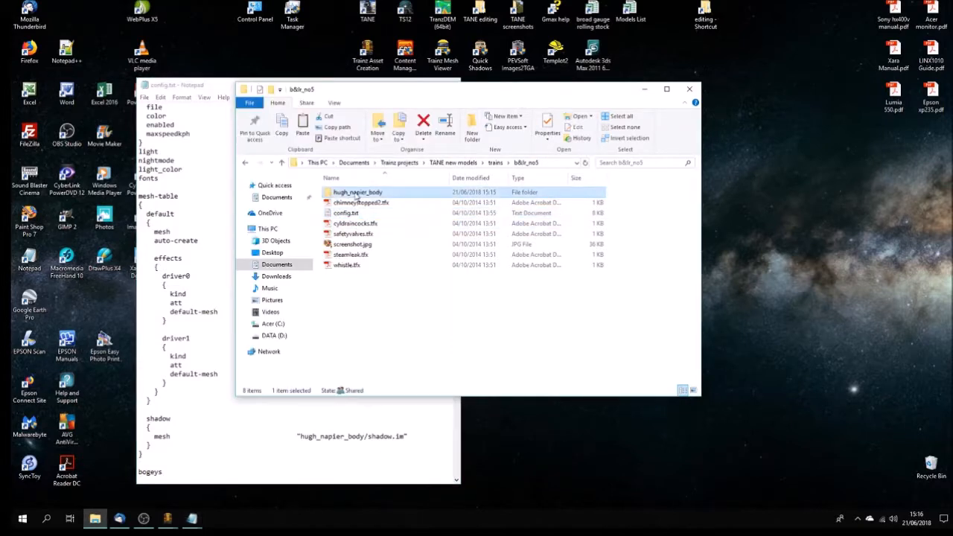
pyautogui.click(358, 192)
pyautogui.moveTo(365, 192); pyautogui.dragTo(322, 193)
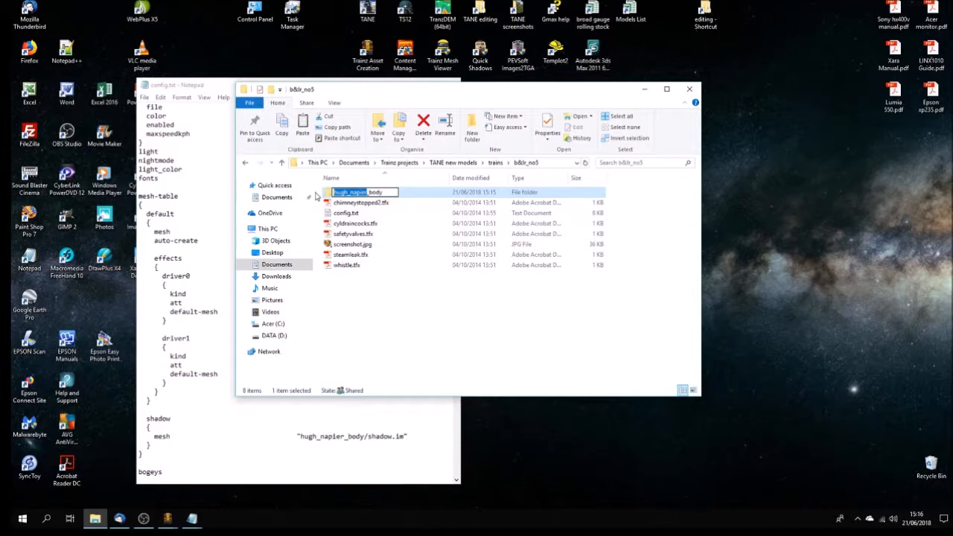
pyautogui.write('b&lr_n')
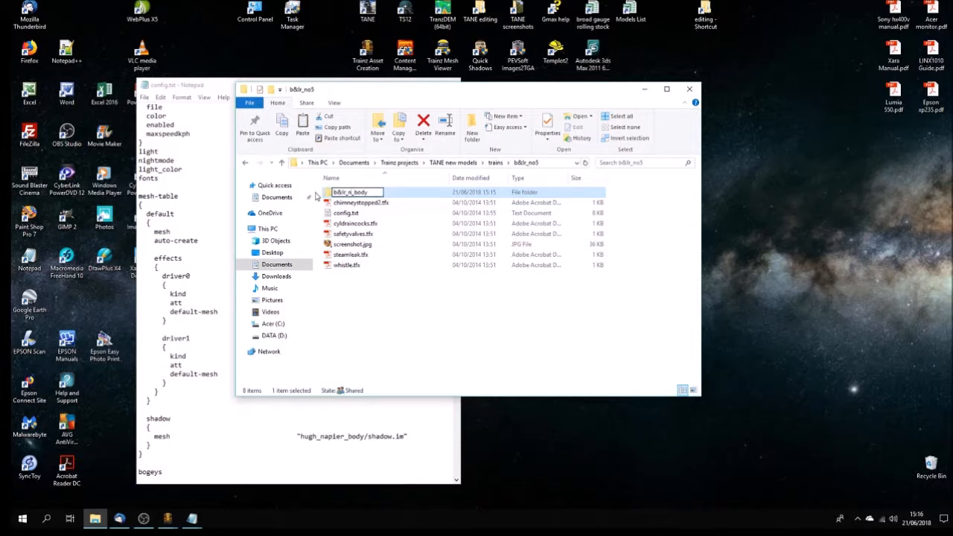
pyautogui.write('o5')
pyautogui.click(445, 306)
pyautogui.doubleClick(336, 192)
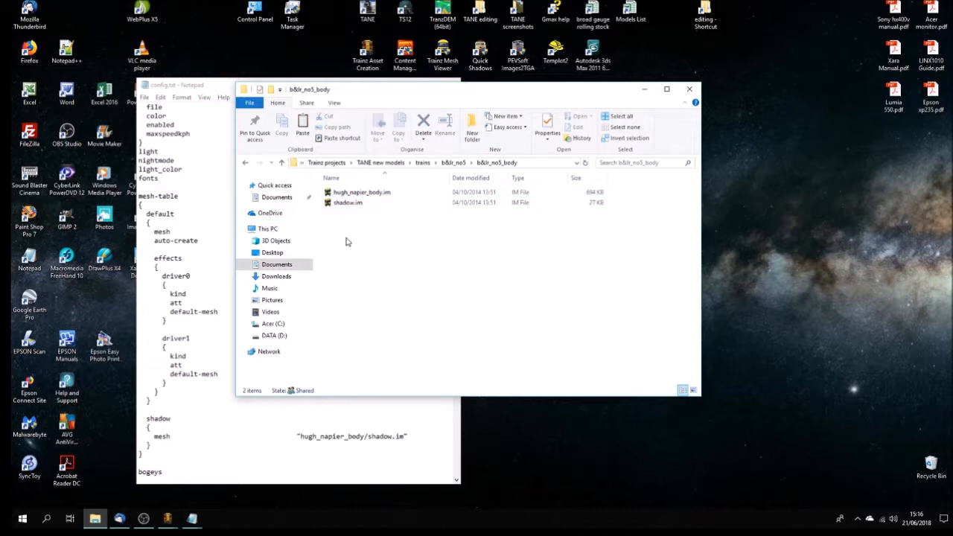
# Step: Rename the hugh_napier_body.im file in the b&lr_no5_body folder to b&lr_no5_body.im
pyautogui.click(353, 194)
pyautogui.click(353, 194)
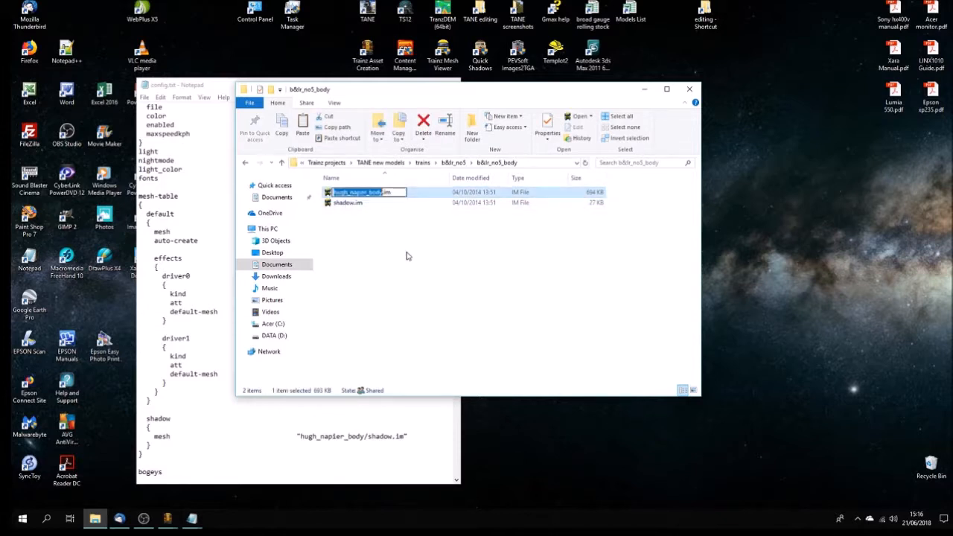
pyautogui.press('Left')
pyautogui.press('Delete')
pyautogui.press('Delete')
pyautogui.press('Delete')
pyautogui.press('Delete')
pyautogui.press('Delete')
pyautogui.press('Delete')
pyautogui.press('Delete')
pyautogui.press('Delete')
pyautogui.press('Delete')
pyautogui.press('Delete')
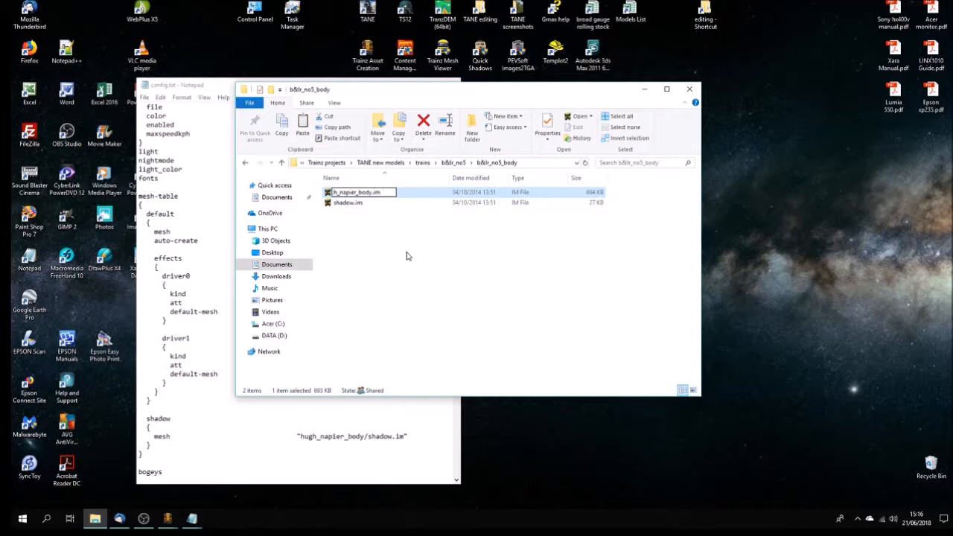
pyautogui.press('Delete')
pyautogui.write('b&lr_no5')
pyautogui.click(363, 236)
# Step: Return to the b&lr_no5 folder and view screenshot.jpg in Paint Shop Pro, closing the program again
pyautogui.click(454, 163)
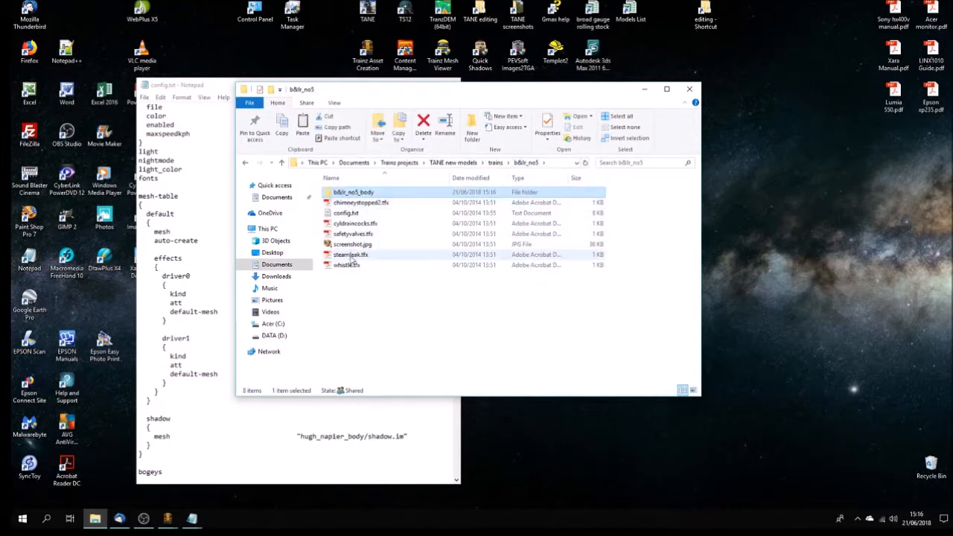
pyautogui.doubleClick(363, 245)
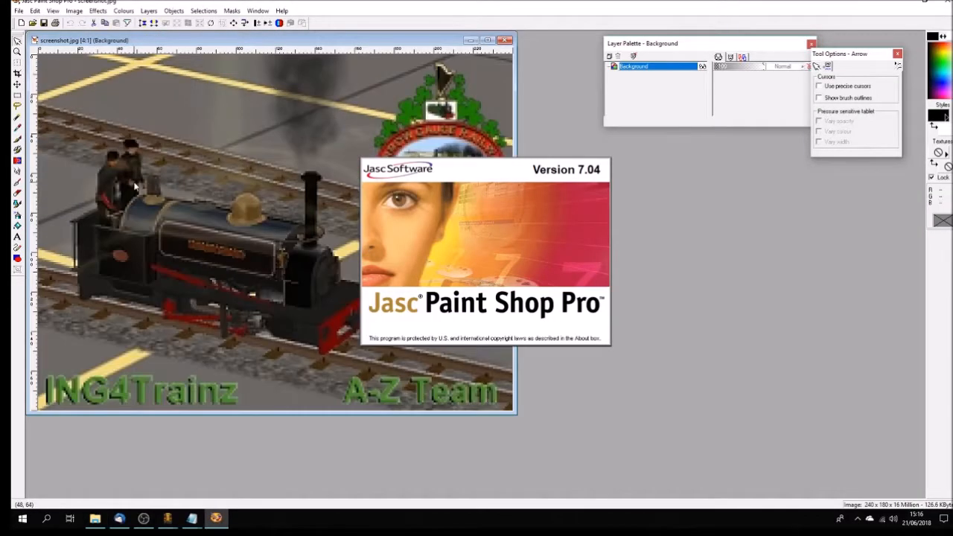
pyautogui.scroll(-2, 135, 186)
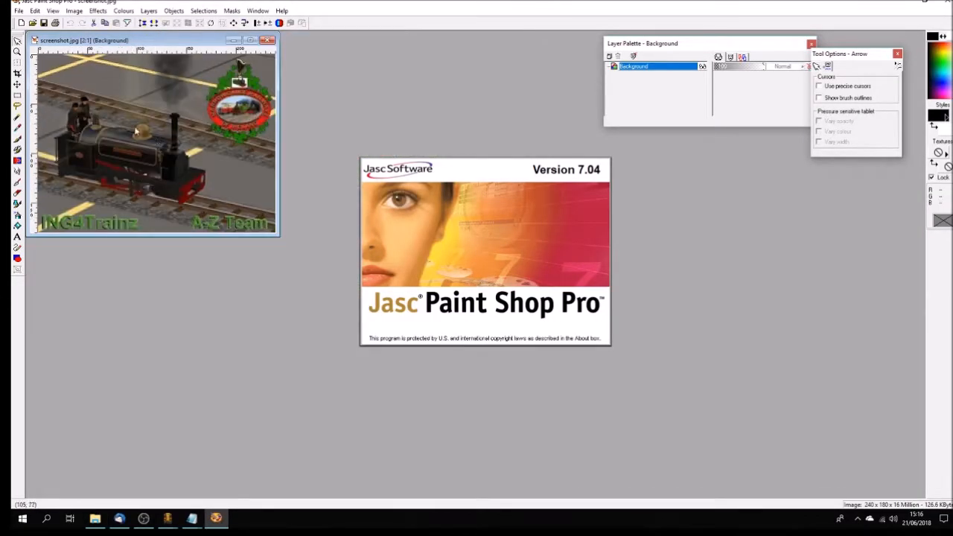
pyautogui.click(946, 4)
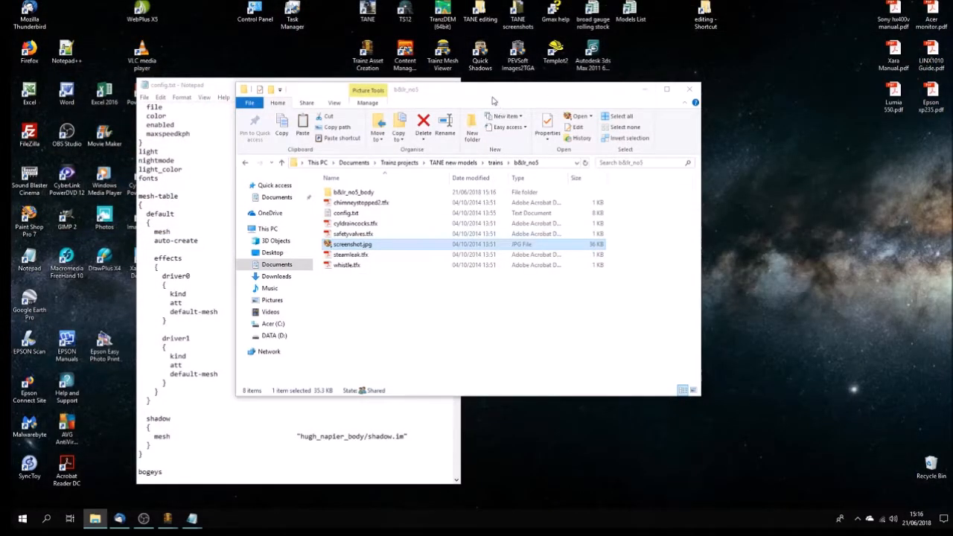
# Step: In config.txt, set the default mesh path in the mesh-table to "b&lr_no5_body/b&lr_no5_body.im"
pyautogui.moveTo(494, 96); pyautogui.dragTo(706, 93)
pyautogui.click(365, 96)
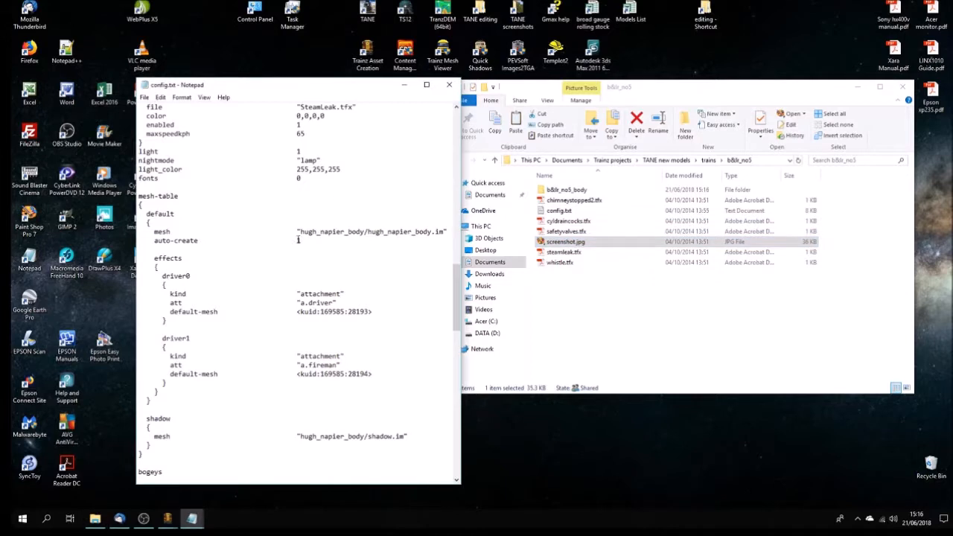
pyautogui.moveTo(301, 232); pyautogui.dragTo(346, 231)
pyautogui.write('b&lr')
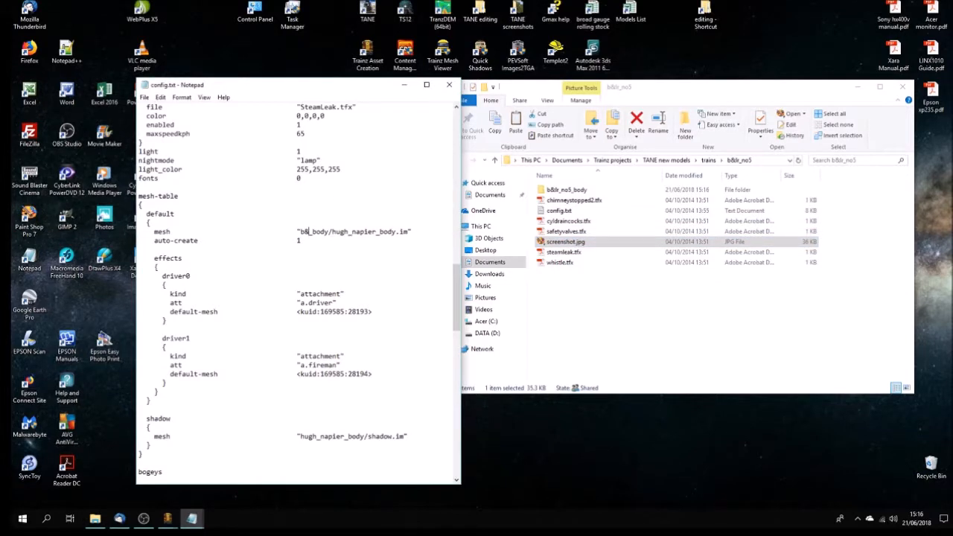
pyautogui.write('_no5')
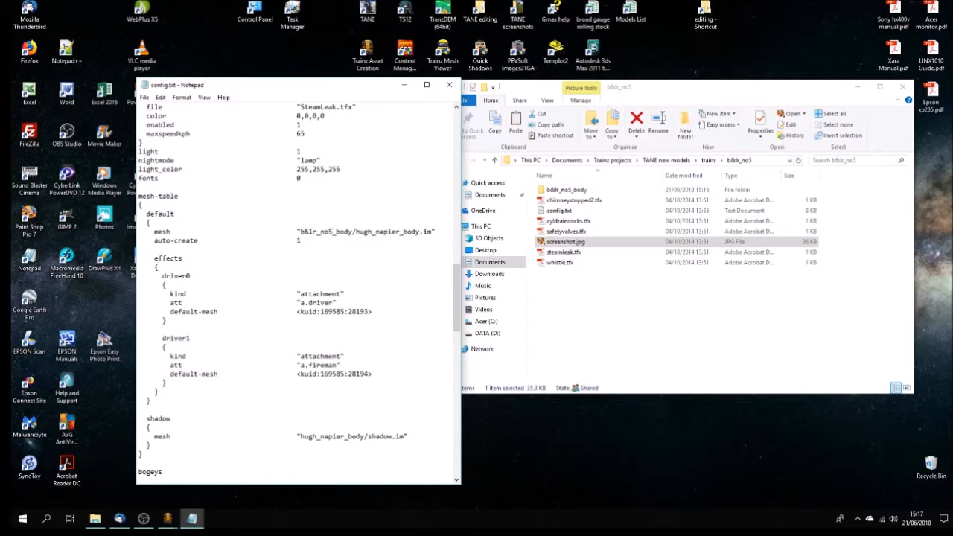
pyautogui.moveTo(299, 232); pyautogui.dragTo(333, 231)
pyautogui.hotkey('ctrl', 'c')
pyautogui.moveTo(401, 231); pyautogui.dragTo(356, 231)
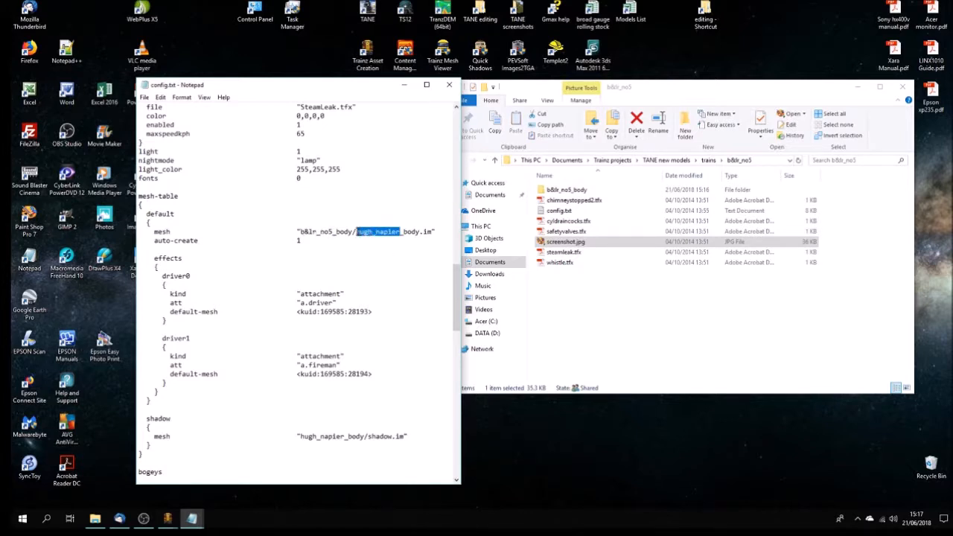
pyautogui.hotkey('ctrl', 'v')
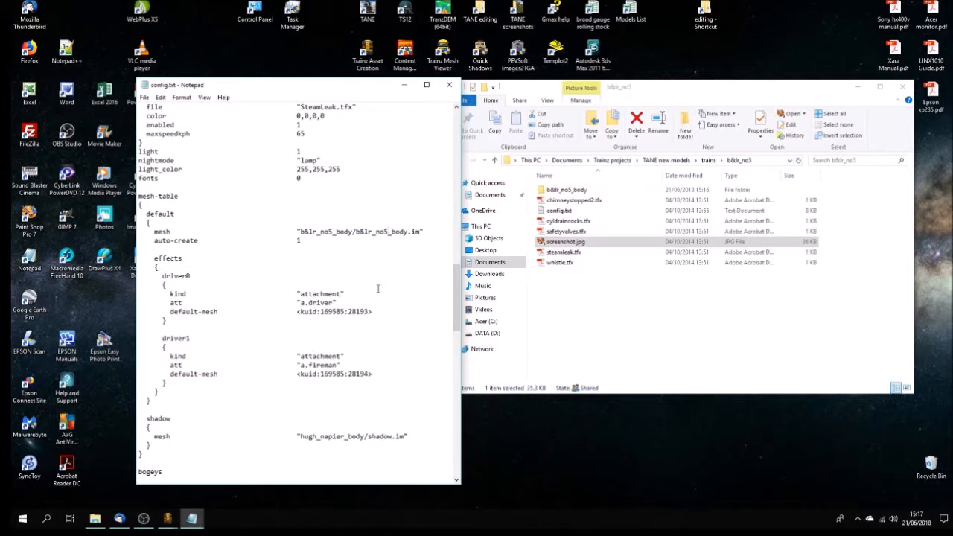
# Step: Change the shadow mesh path in the mesh-table to "b&lr_no5_body/shadow.im"
pyautogui.scroll(-4, 385, 289)
pyautogui.moveTo(300, 329); pyautogui.dragTo(345, 329)
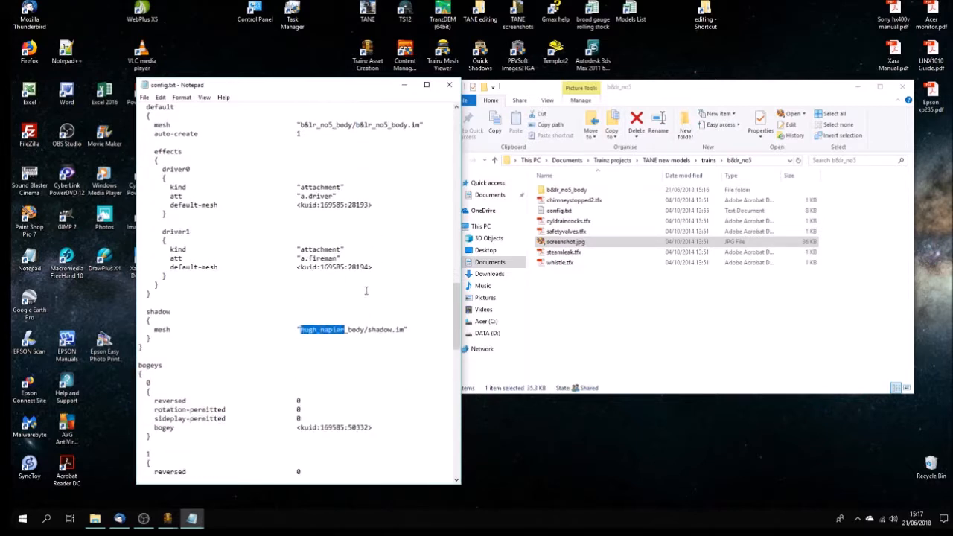
pyautogui.hotkey('ctrl', 'v')
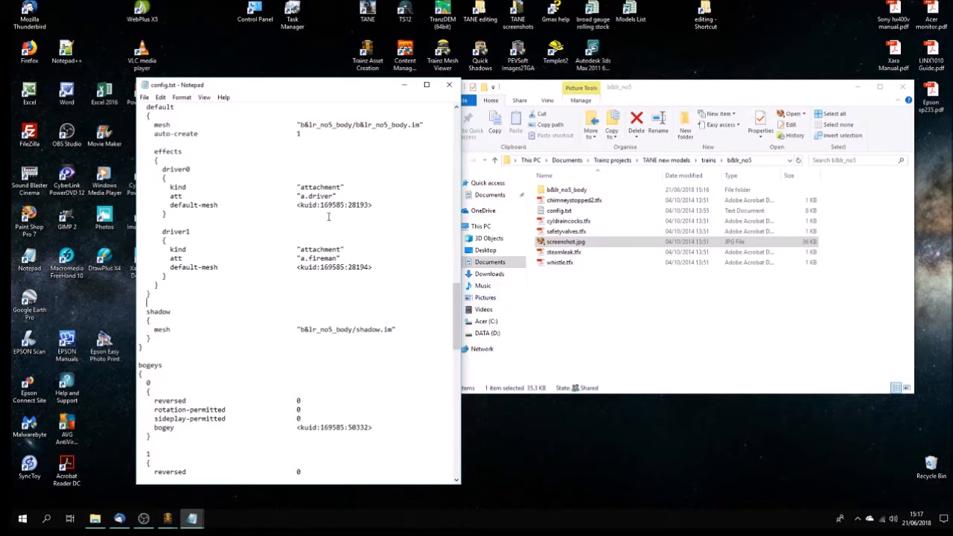
# Step: Set both bogey 0 and entry 0 of the kuid-table to <kuid:169585:50347>
pyautogui.scroll(-6, 382, 299)
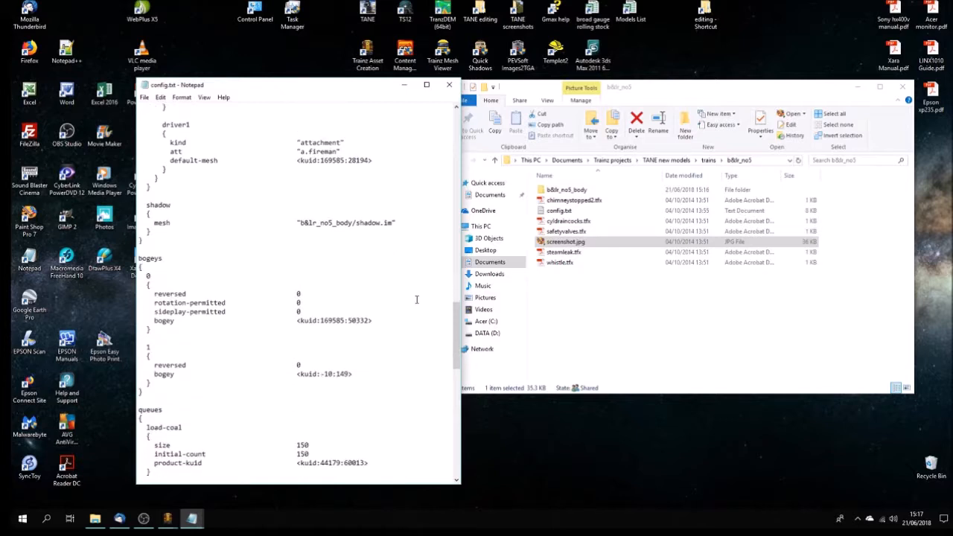
pyautogui.scroll(-2, 417, 299)
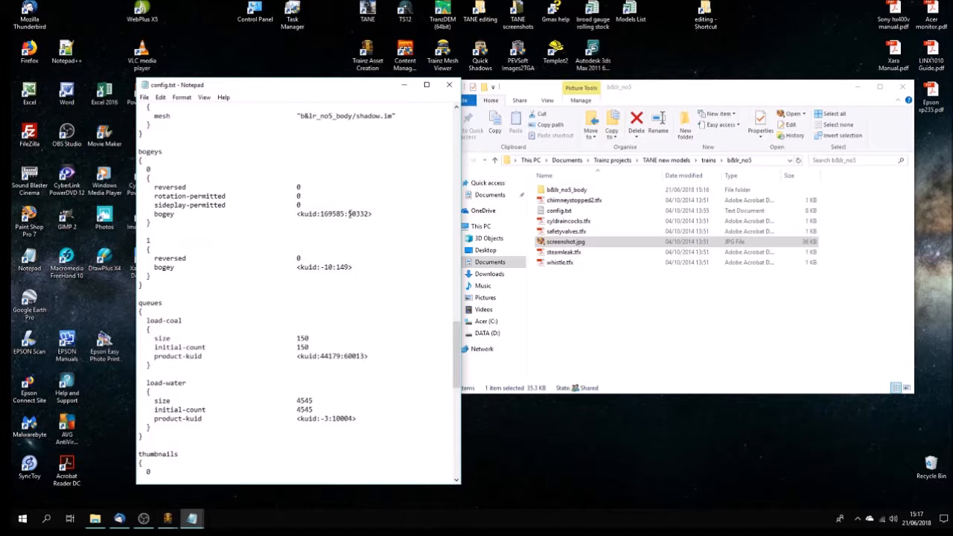
pyautogui.moveTo(359, 214); pyautogui.dragTo(369, 214)
pyautogui.write('47')
pyautogui.moveTo(458, 361); pyautogui.dragTo(459, 452)
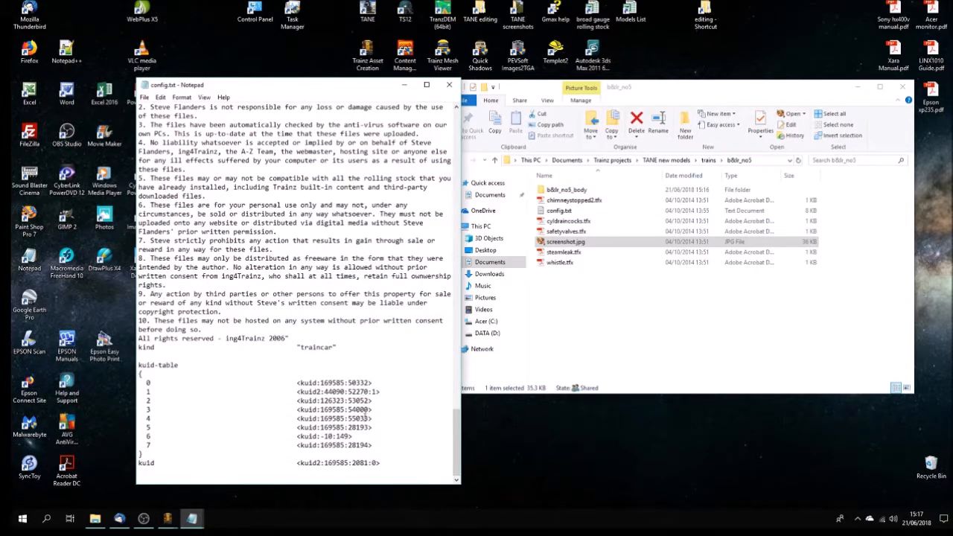
pyautogui.moveTo(360, 383); pyautogui.dragTo(369, 383)
pyautogui.write('47')
# Step: Set the bogey 1 reference in the bogeys section to <kuid:169585:50348>
pyautogui.moveTo(457, 441)
pyautogui.mouseDown()
pyautogui.moveTo(459, 275)
pyautogui.moveTo(466, 341)
pyautogui.mouseUp()
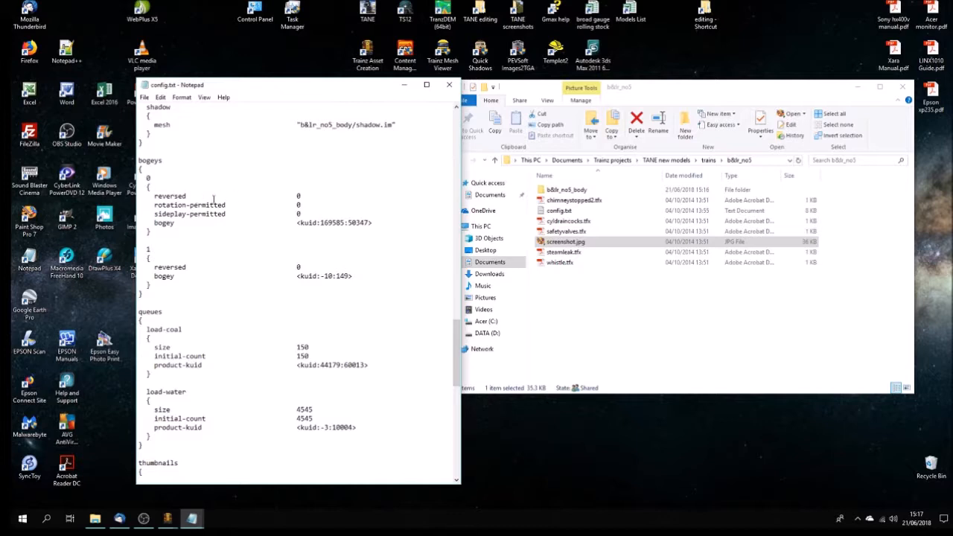
pyautogui.moveTo(322, 276); pyautogui.dragTo(349, 276)
pyautogui.write('169585:50348')
pyautogui.scroll(-1, 365, 321)
pyautogui.scroll(-3, 365, 321)
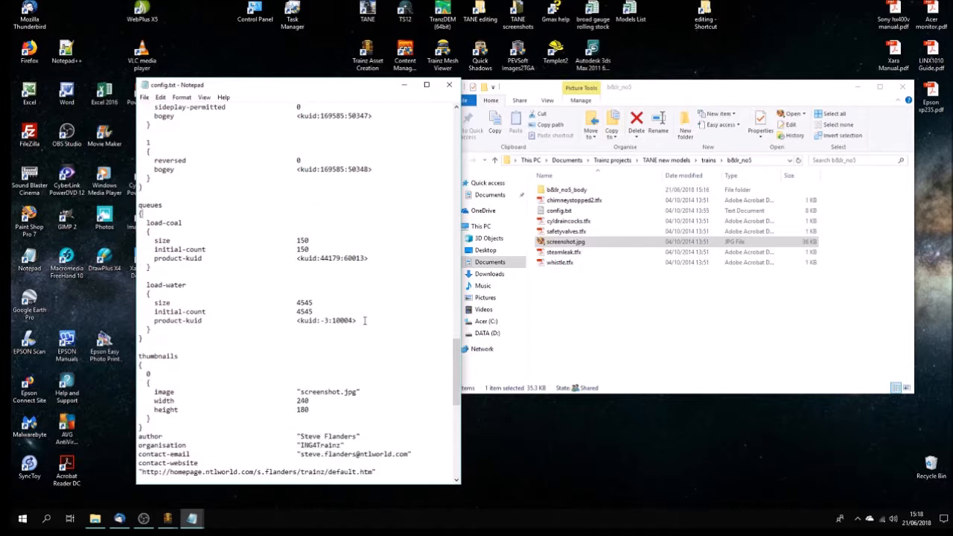
pyautogui.scroll(-2, 365, 321)
pyautogui.scroll(-2, 365, 321)
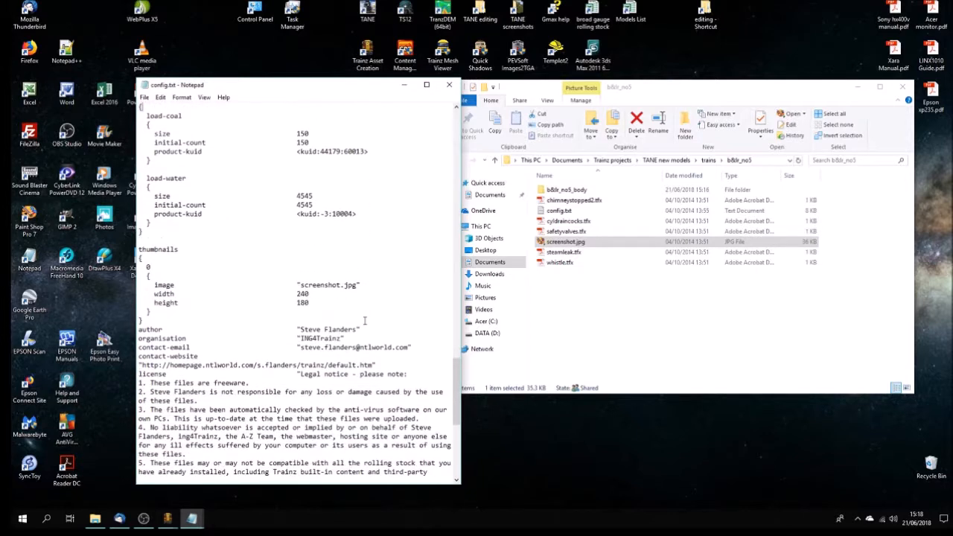
pyautogui.scroll(-2, 364, 321)
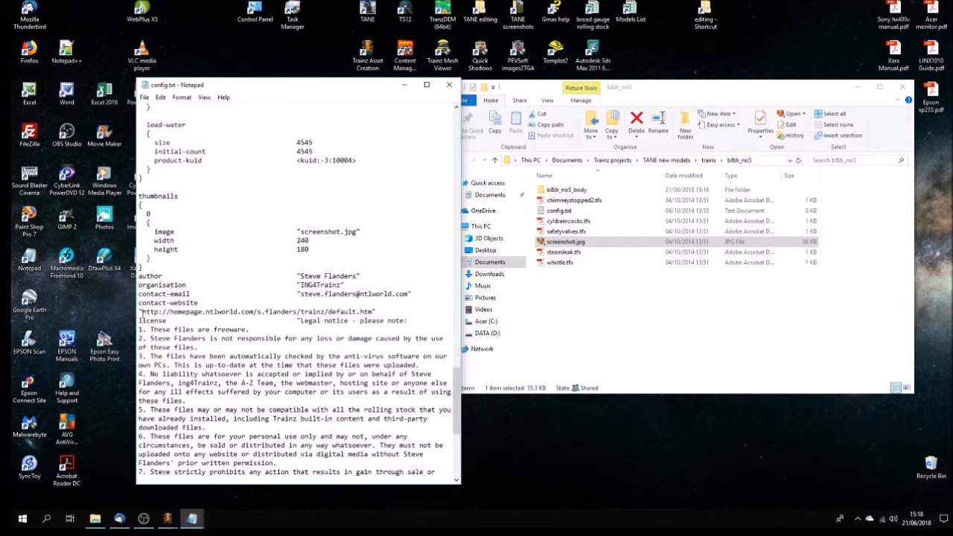
pyautogui.doubleClick(29, 51)
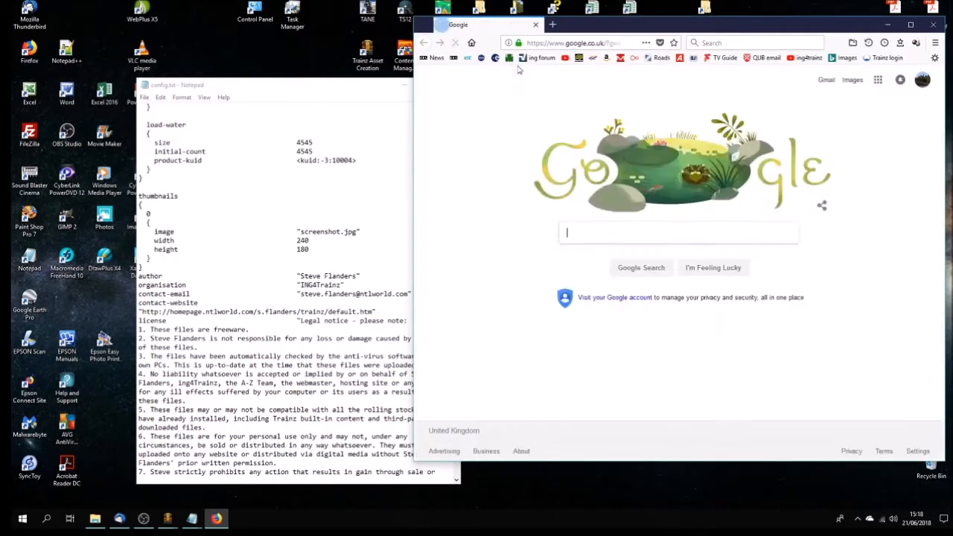
pyautogui.click(509, 57)
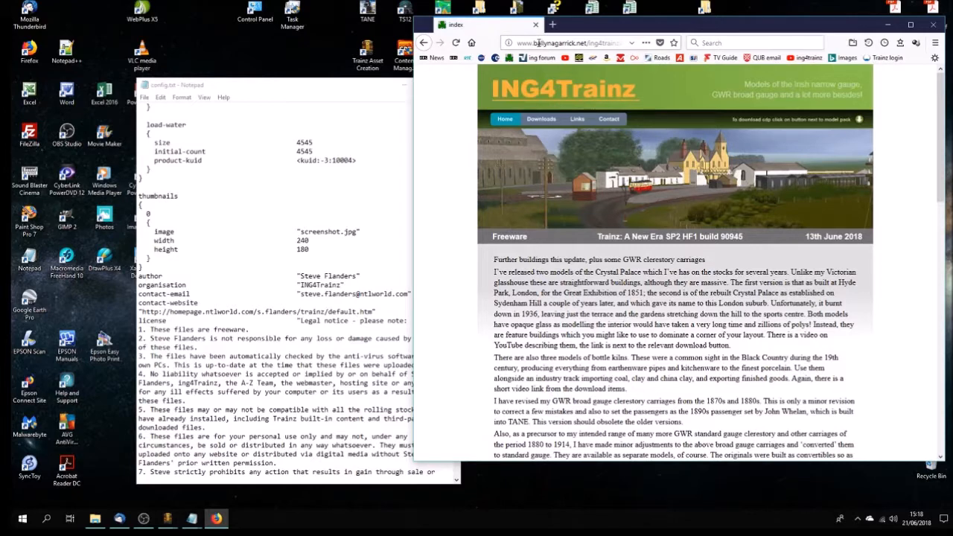
pyautogui.click(566, 42)
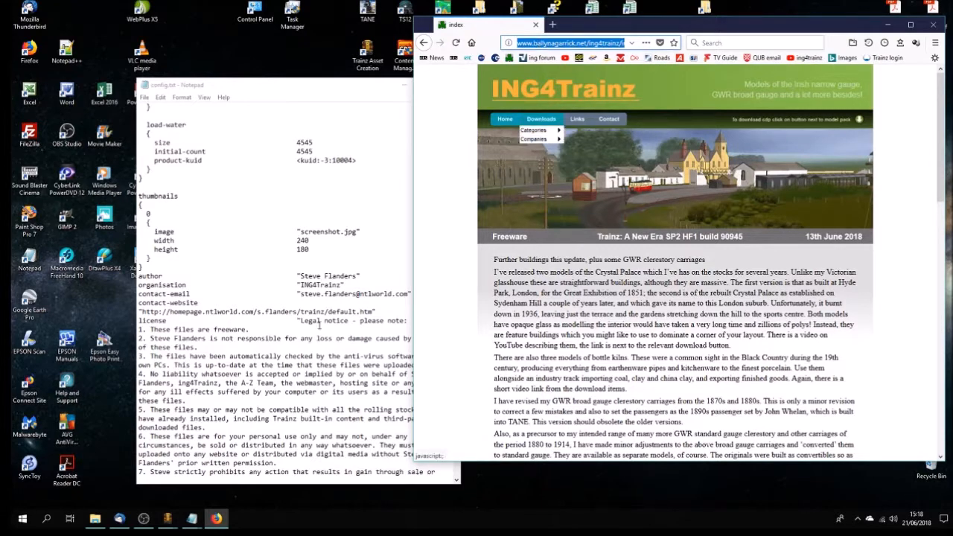
pyautogui.moveTo(142, 313); pyautogui.dragTo(372, 315)
pyautogui.write('http://www.ballynagarrick.net/ing4trainz/index.htm')
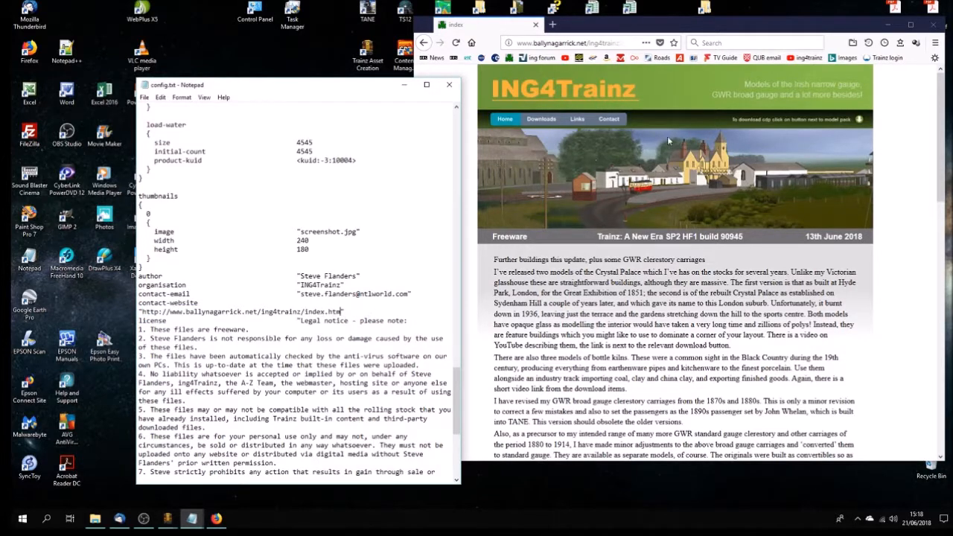
pyautogui.click(933, 24)
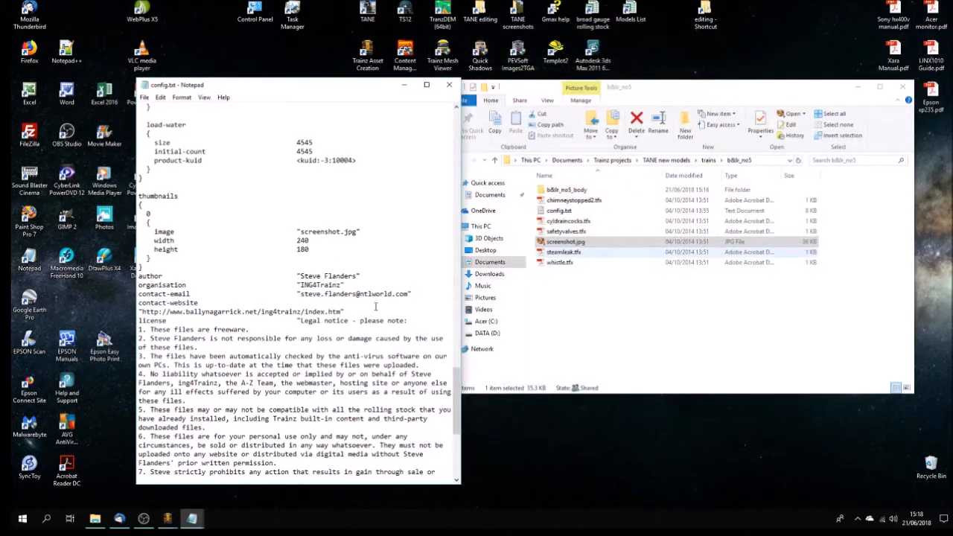
# Step: Change entry 6 of the kuid-table to <kuid:169585:50348>
pyautogui.scroll(-9, 333, 320)
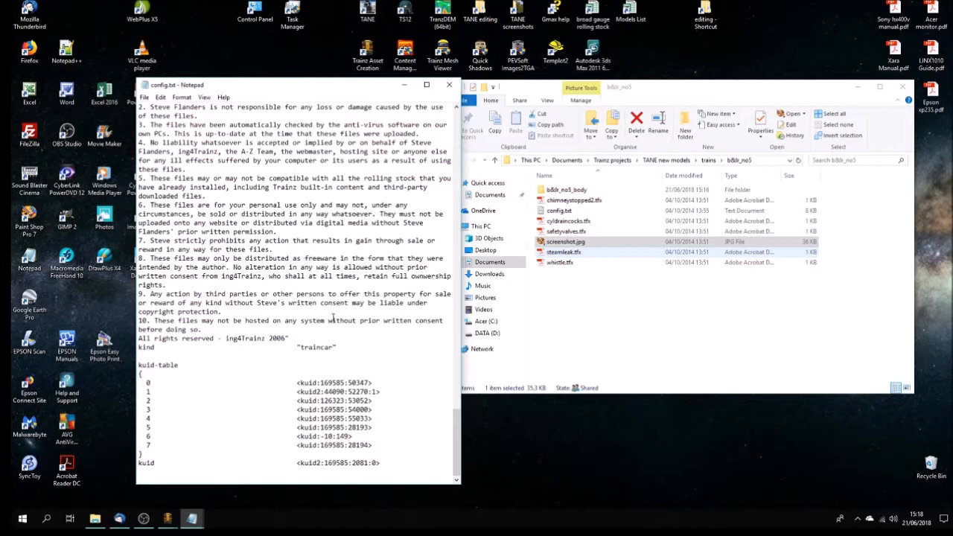
pyautogui.moveTo(360, 401); pyautogui.dragTo(368, 401)
pyautogui.moveTo(321, 437); pyautogui.dragTo(349, 436)
pyautogui.write('169585:50348')
# Step: Set the asset's own kuid to <kuid:169585:2082>, checking the B&LR no 5 number in the Models List spreadsheet
pyautogui.click(316, 462)
pyautogui.press('Delete')
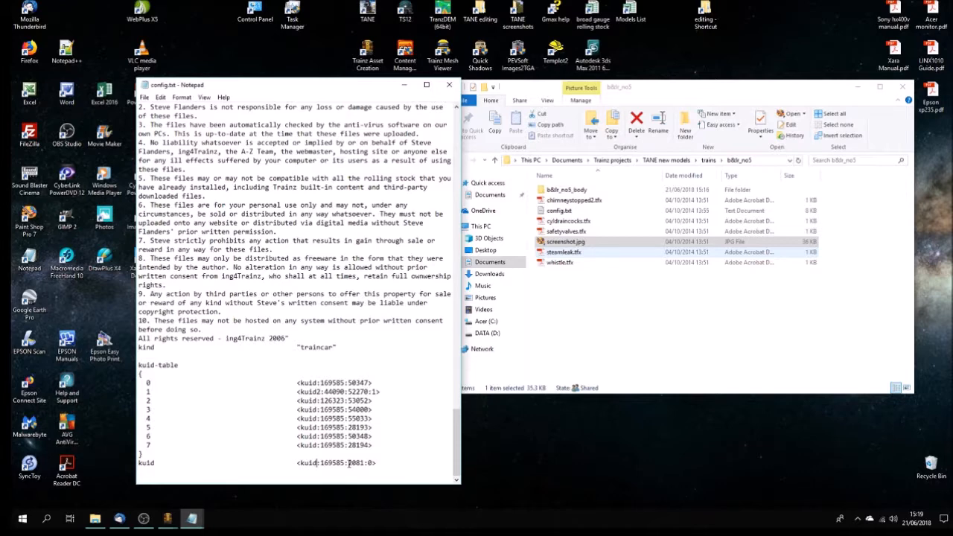
pyautogui.click(636, 13)
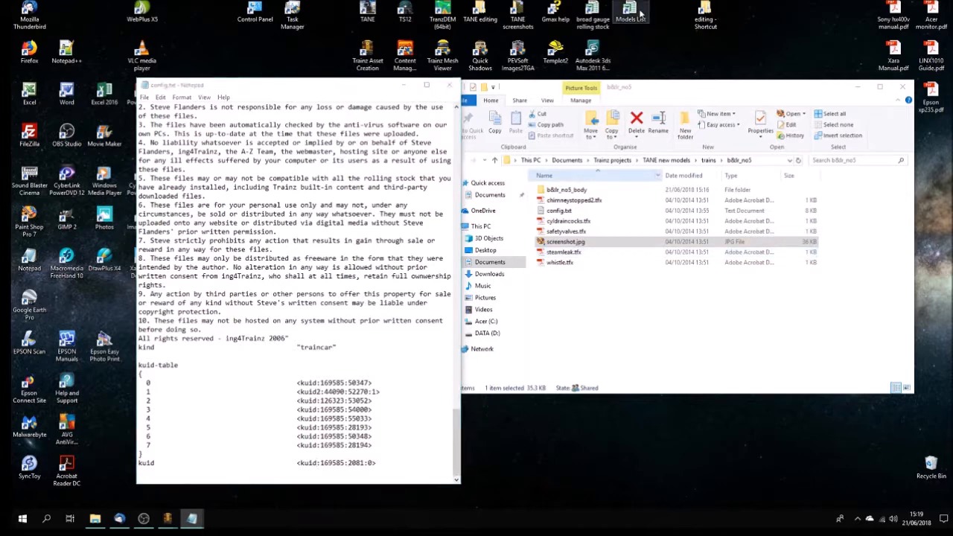
pyautogui.doubleClick(639, 14)
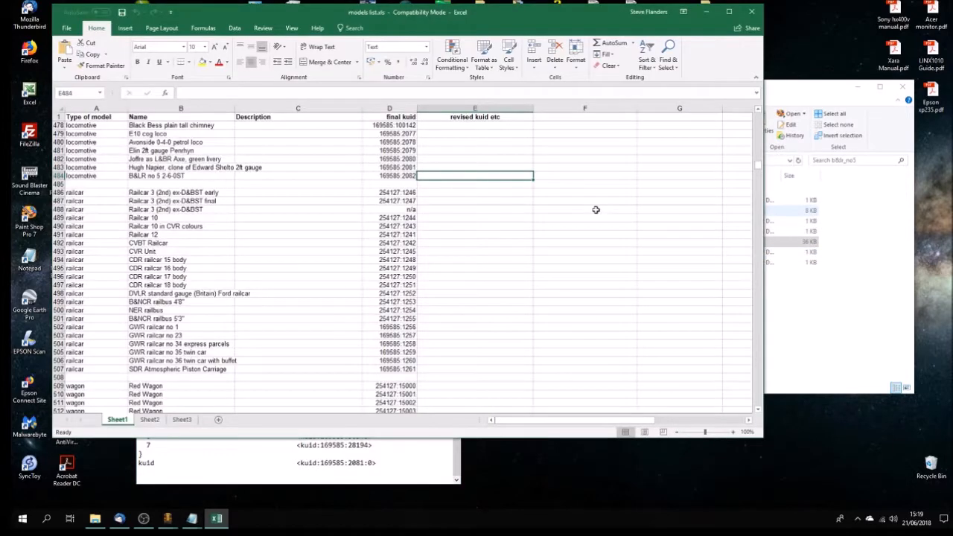
pyautogui.click(751, 11)
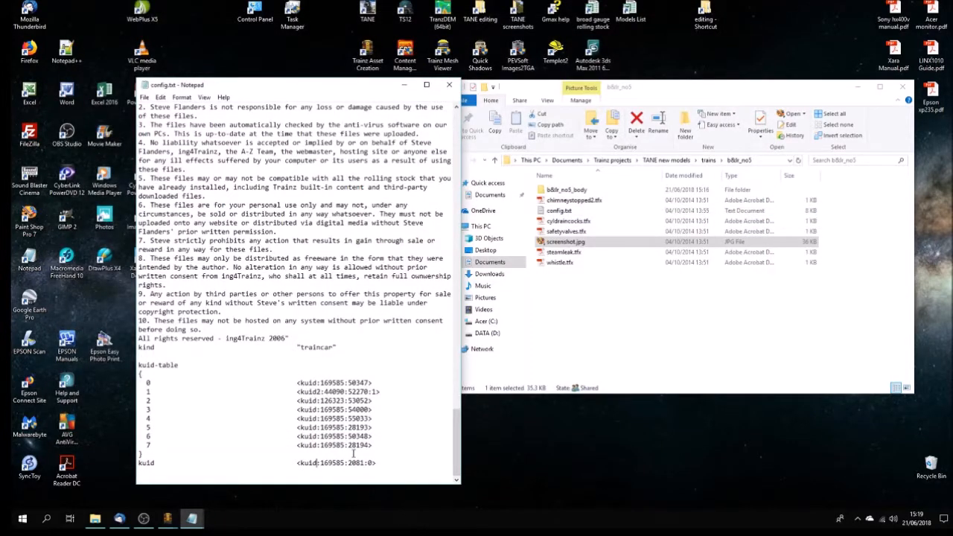
pyautogui.moveTo(360, 462); pyautogui.dragTo(371, 462)
pyautogui.write('2')
# Step: Replace the description's opening sentence about the Hunslet quarry loco with "Ballymena and Larne Railway Beyer Peacock no 5, 2-6-0ST"
pyautogui.moveTo(454, 421); pyautogui.dragTo(456, 121)
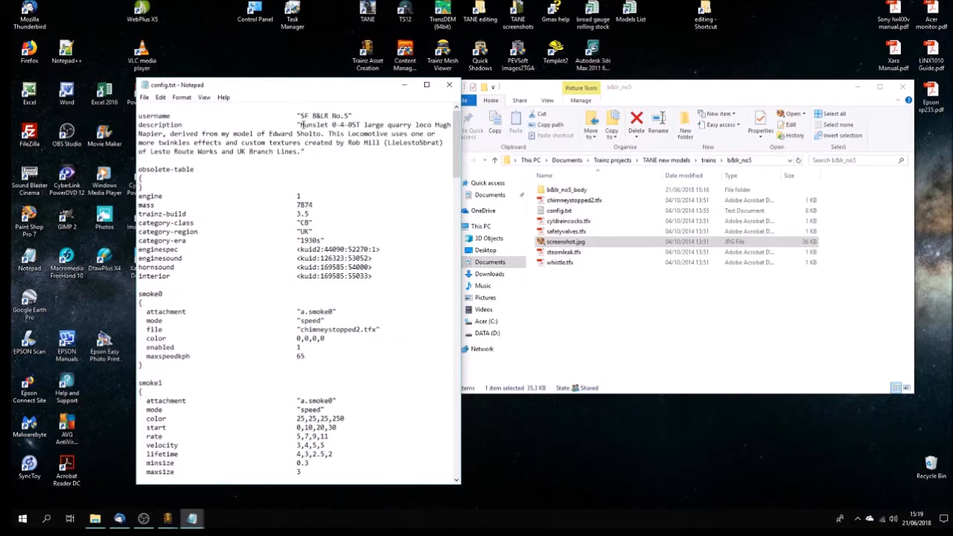
pyautogui.moveTo(301, 124); pyautogui.dragTo(322, 134)
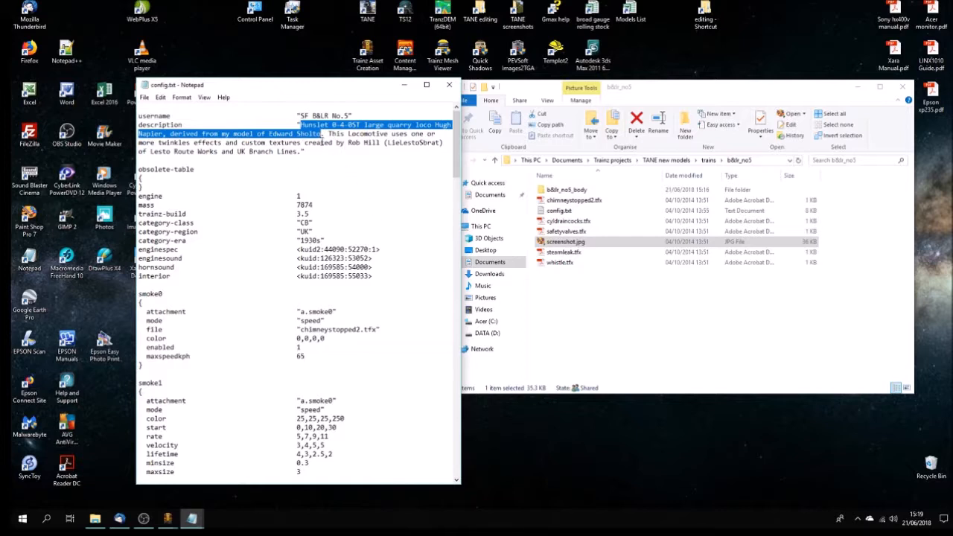
pyautogui.write('Ballymena')
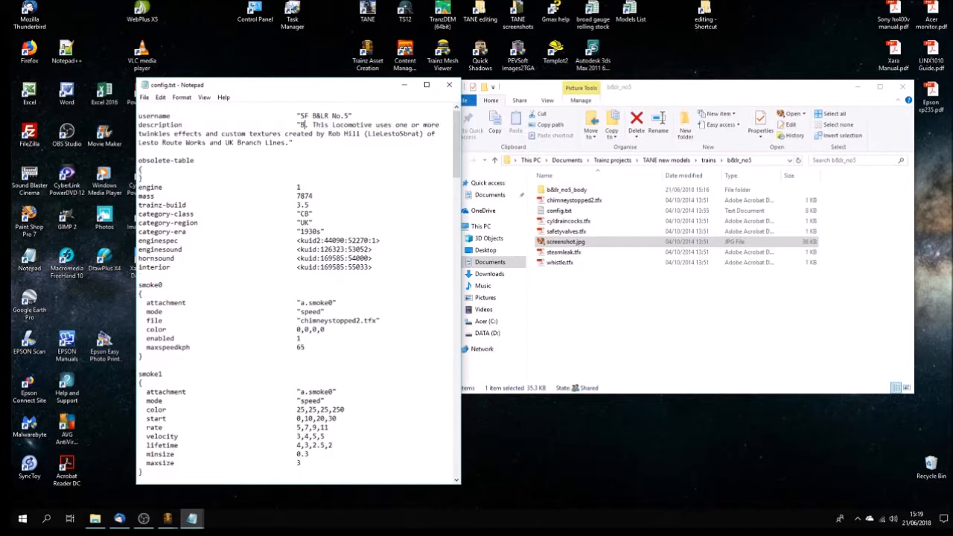
pyautogui.write(' and Larn')
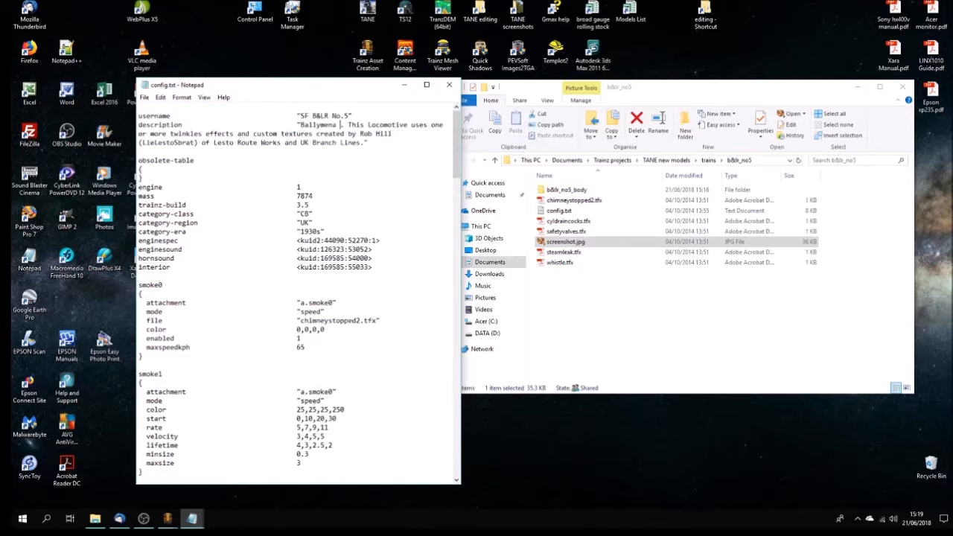
pyautogui.write('e Railway')
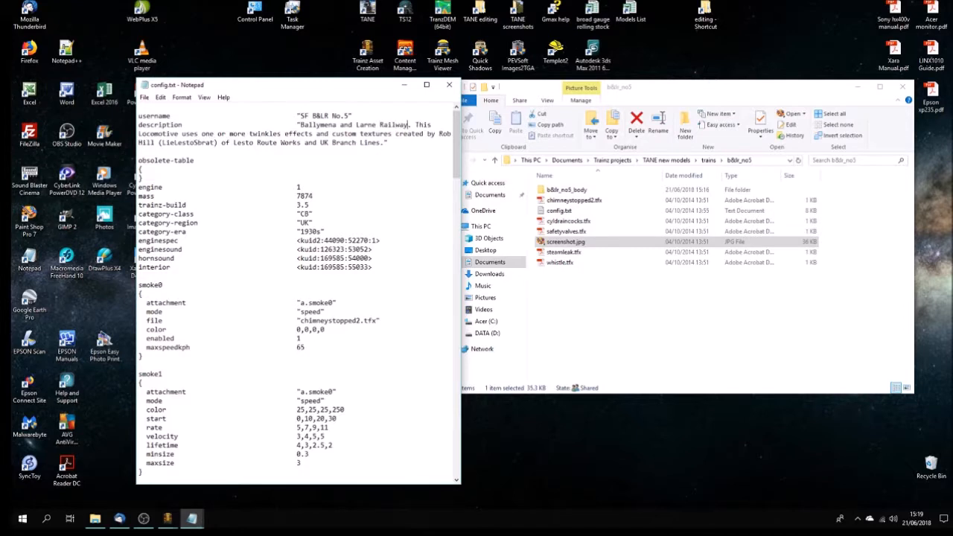
pyautogui.write(' Beyer')
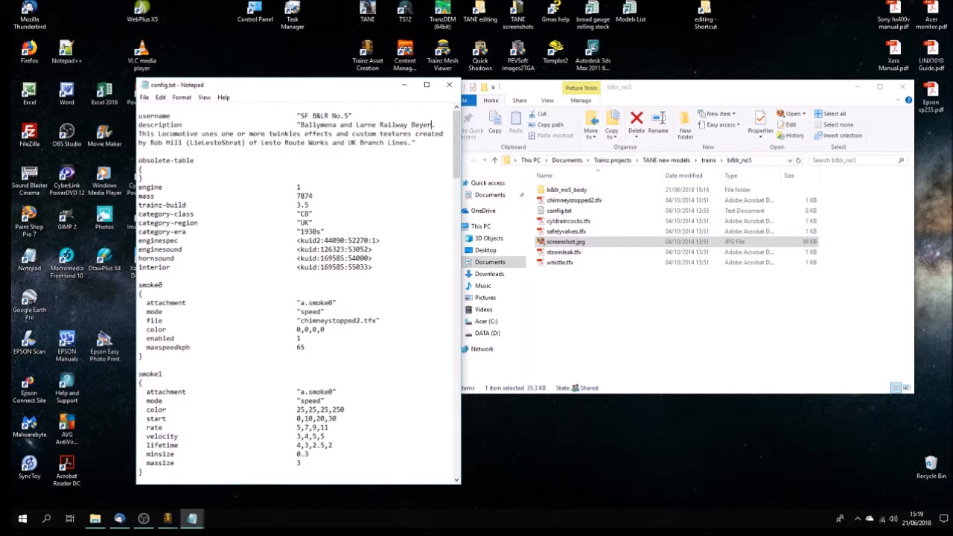
pyautogui.write(' Peacock')
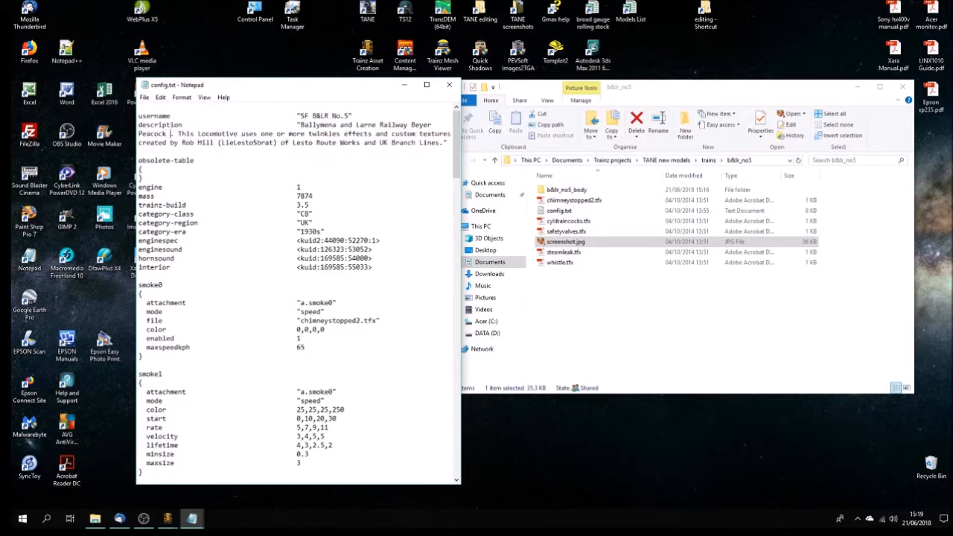
pyautogui.write(' no 5, ')
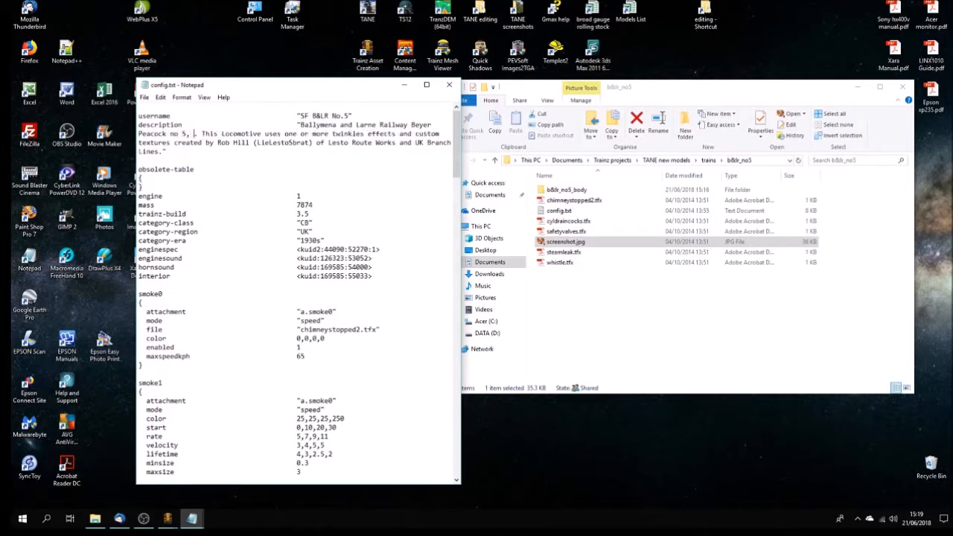
pyautogui.write('2-6-0S')
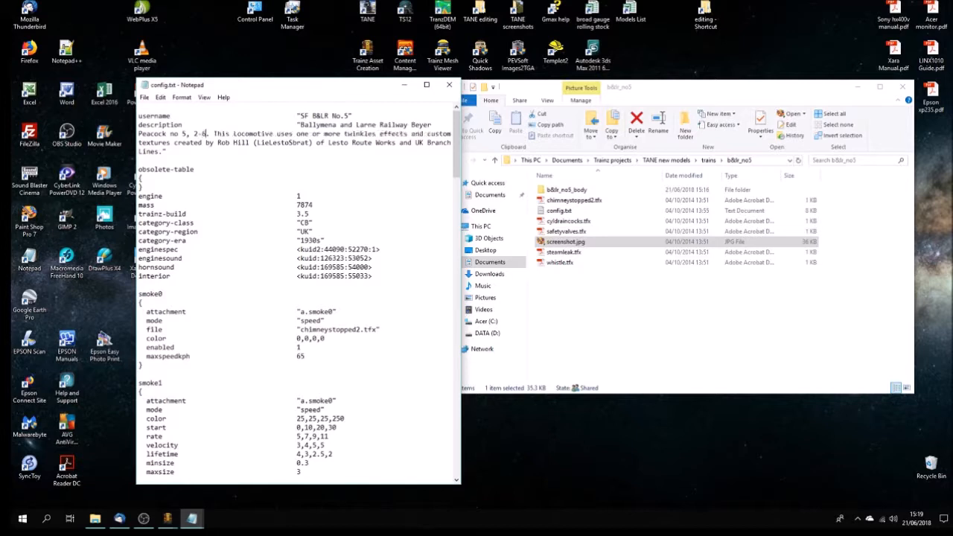
pyautogui.write('T')
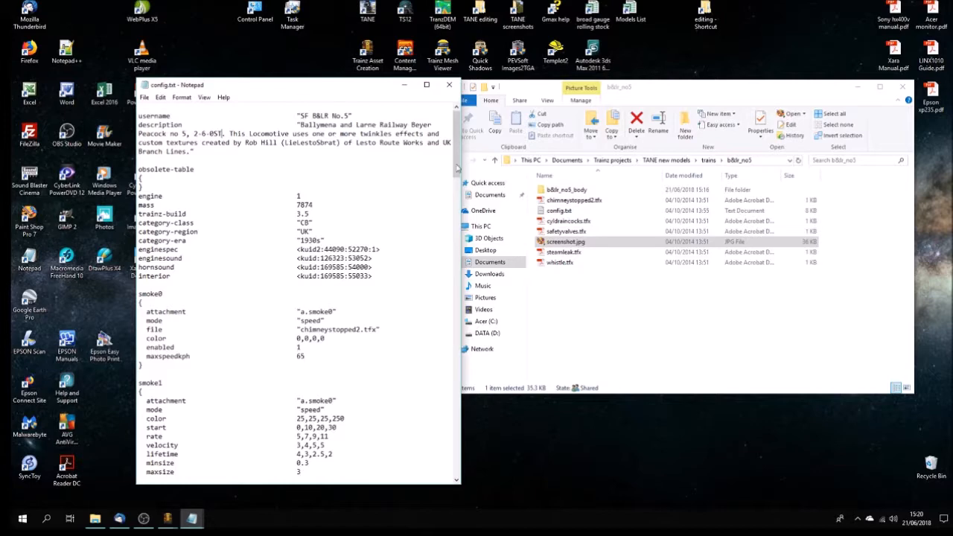
# Step: Check the edited entries through config.txt, including the mesh-table, bogeys and queues sections, and save and close the file
pyautogui.moveTo(456, 152)
pyautogui.mouseDown()
pyautogui.moveTo(439, 471)
pyautogui.moveTo(459, 134)
pyautogui.moveTo(456, 480)
pyautogui.moveTo(460, 159)
pyautogui.moveTo(455, 468)
pyautogui.moveTo(449, 157)
pyautogui.mouseUp()
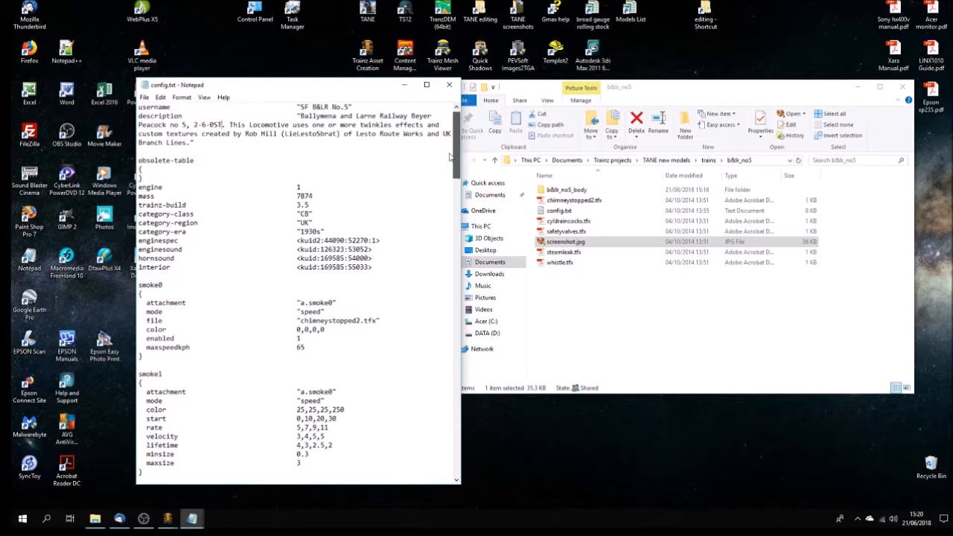
pyautogui.moveTo(450, 157); pyautogui.dragTo(457, 322)
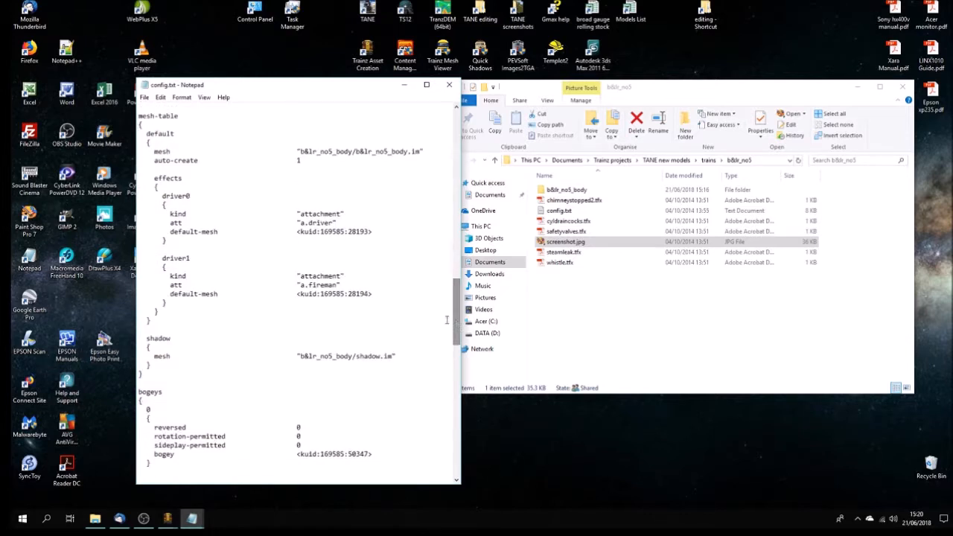
pyautogui.moveTo(458, 302); pyautogui.dragTo(461, 359)
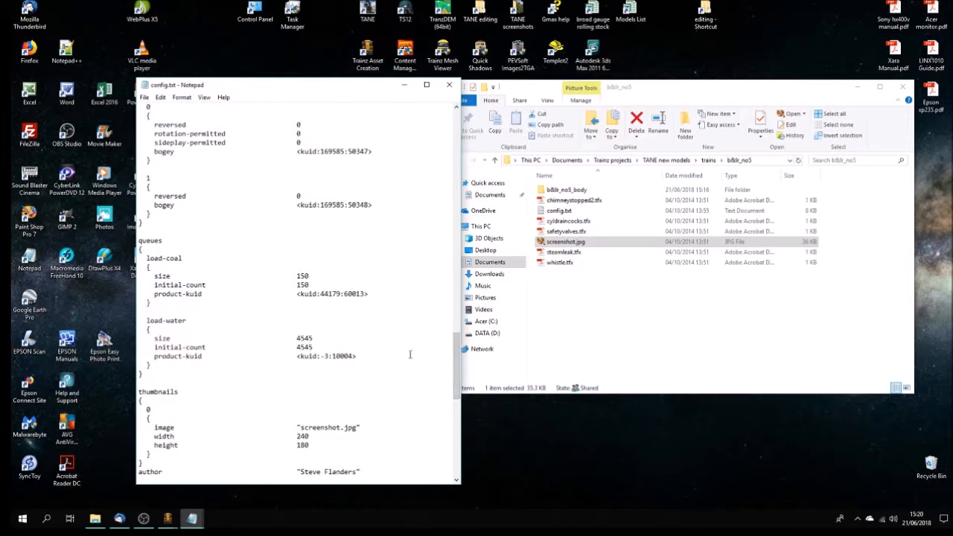
pyautogui.moveTo(456, 370); pyautogui.dragTo(459, 146)
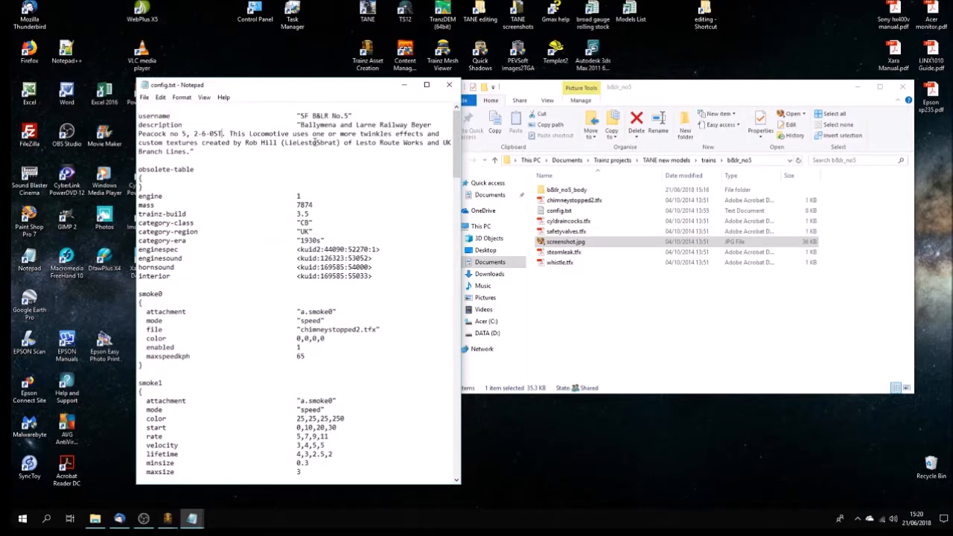
pyautogui.click(145, 97)
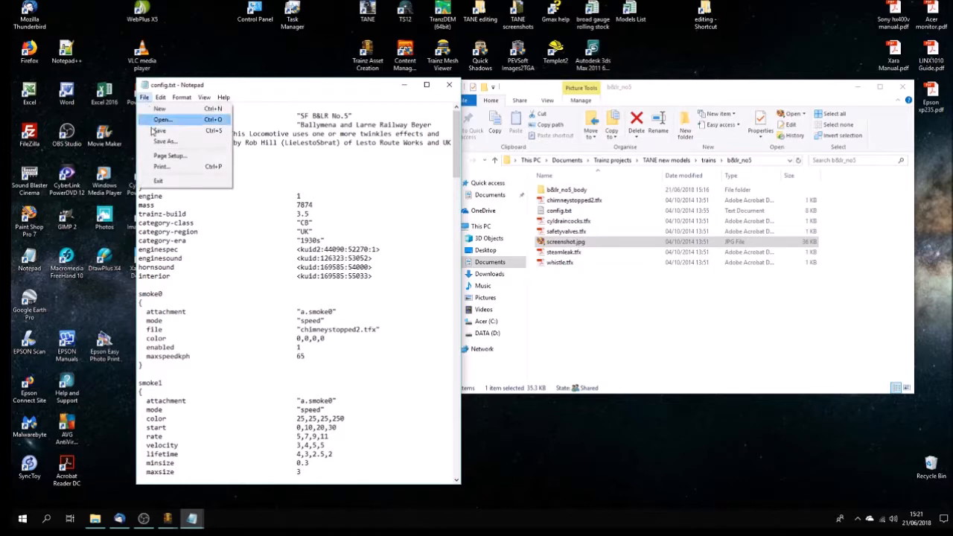
pyautogui.click(159, 130)
pyautogui.click(449, 85)
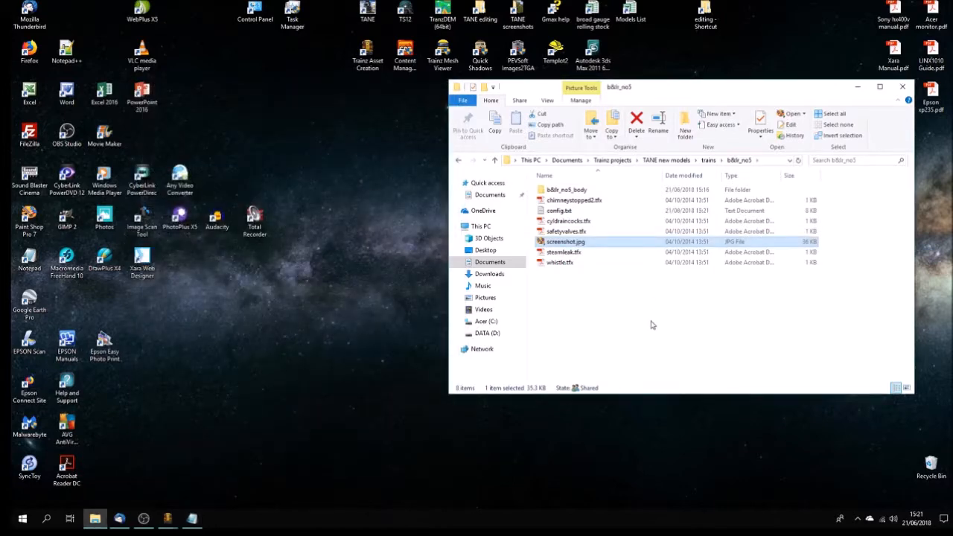
pyautogui.click(640, 313)
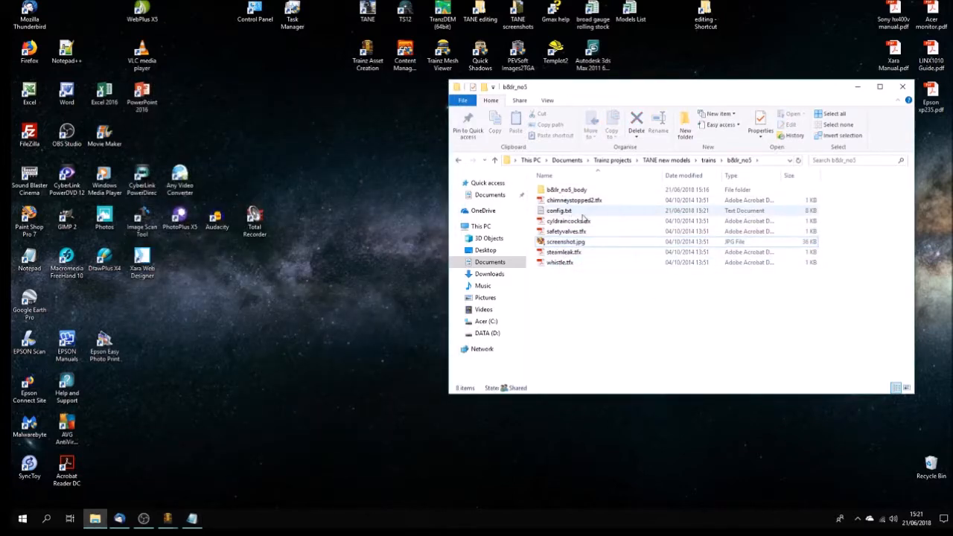
# Step: Switch to the B&LR no5 body model in gmax, and centre the pivots of all objects and align them to the world
pyautogui.click(170, 523)
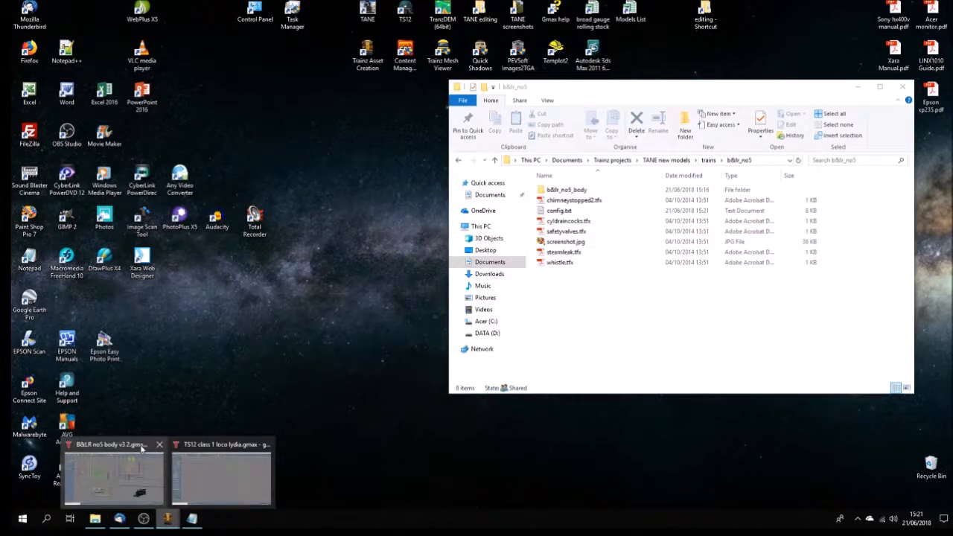
pyautogui.click(142, 449)
pyautogui.click(940, 503)
pyautogui.moveTo(734, 408)
pyautogui.mouseDown()
pyautogui.moveTo(702, 420)
pyautogui.moveTo(726, 412)
pyautogui.mouseUp()
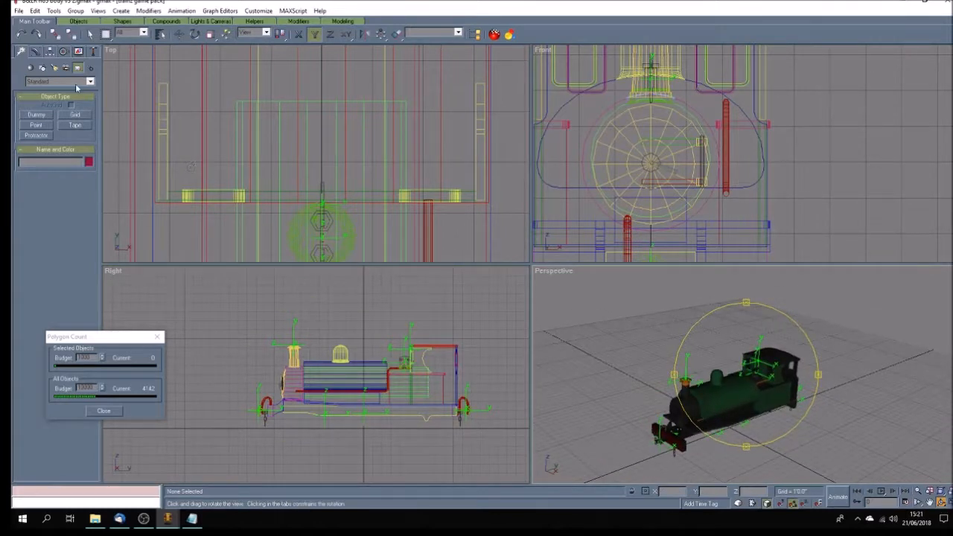
pyautogui.click(35, 11)
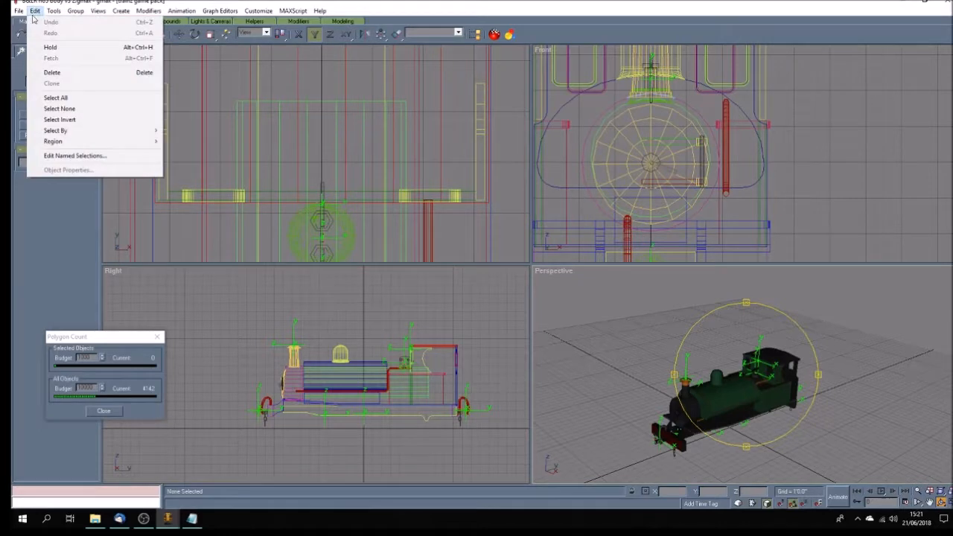
pyautogui.click(54, 97)
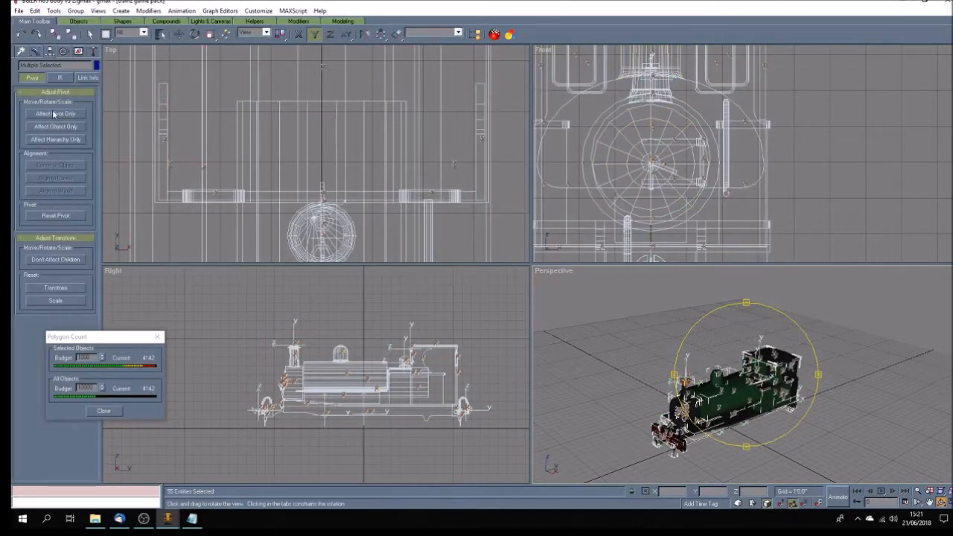
pyautogui.click(53, 113)
pyautogui.click(60, 165)
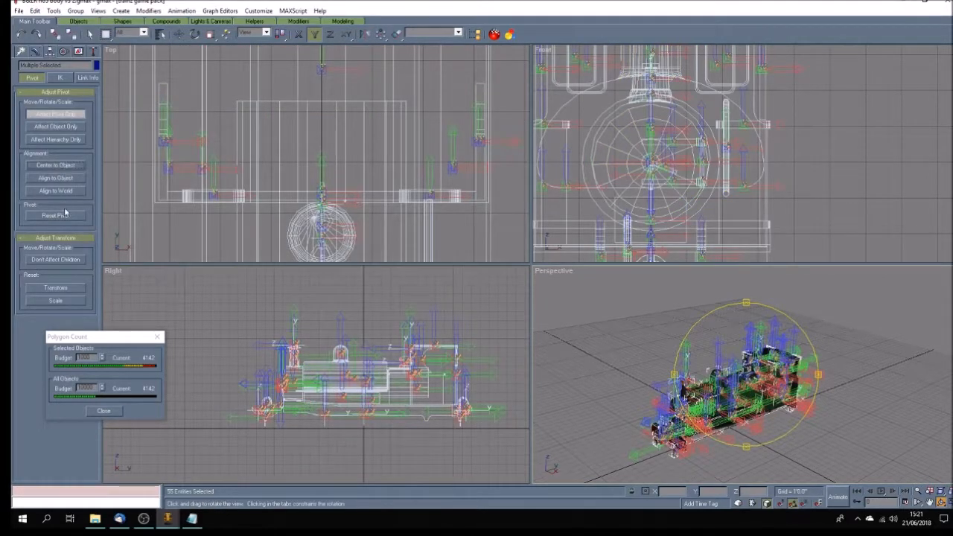
pyautogui.click(65, 191)
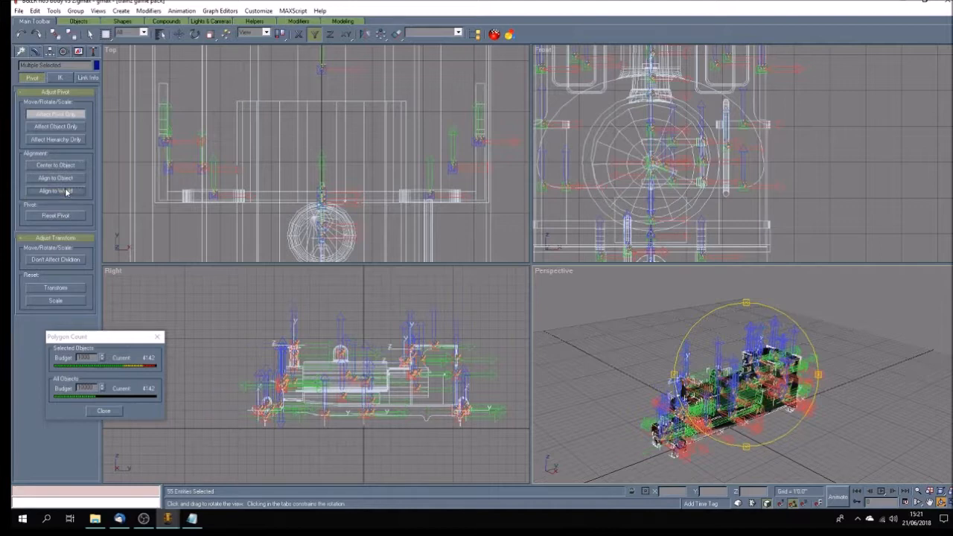
pyautogui.click(58, 116)
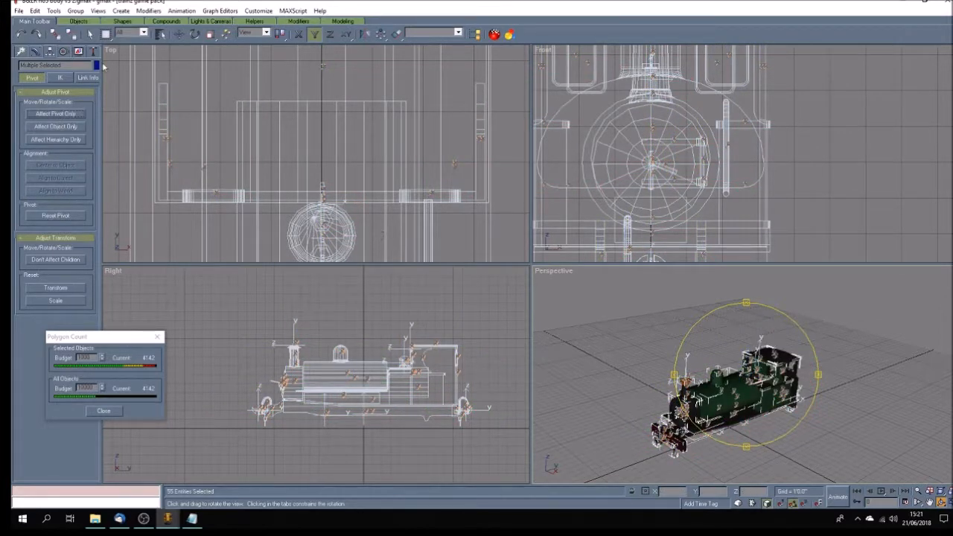
pyautogui.click(90, 34)
pyautogui.click(607, 336)
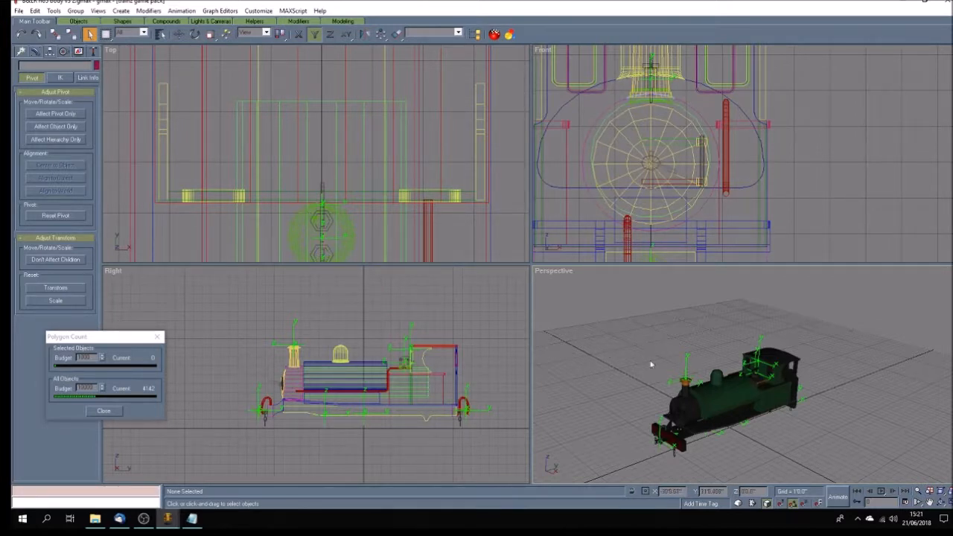
# Step: Export the model in Trainz format over b&lr_no5_body.im in the b&lr_no5_body folder, under TANE new models, trains, b&lr_no5
pyautogui.click(20, 11)
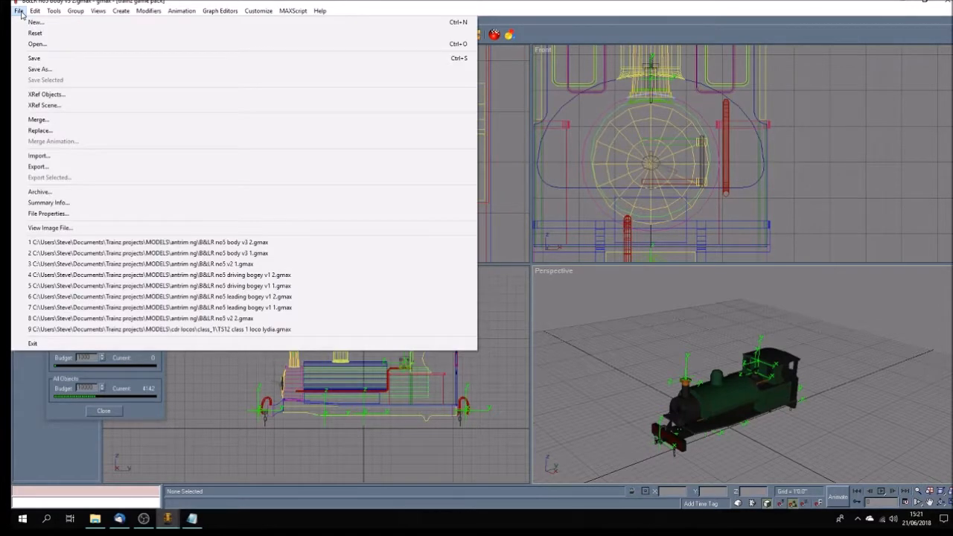
pyautogui.click(46, 167)
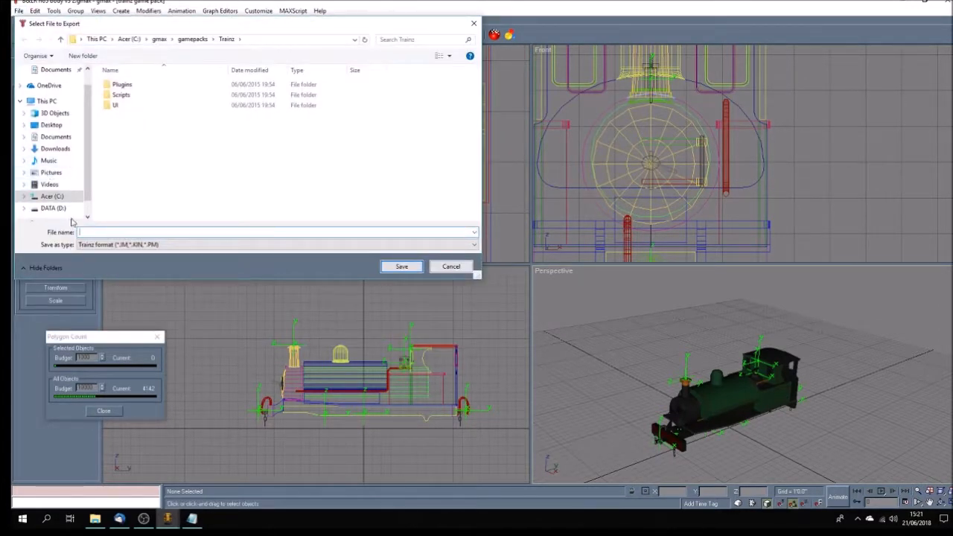
pyautogui.click(56, 137)
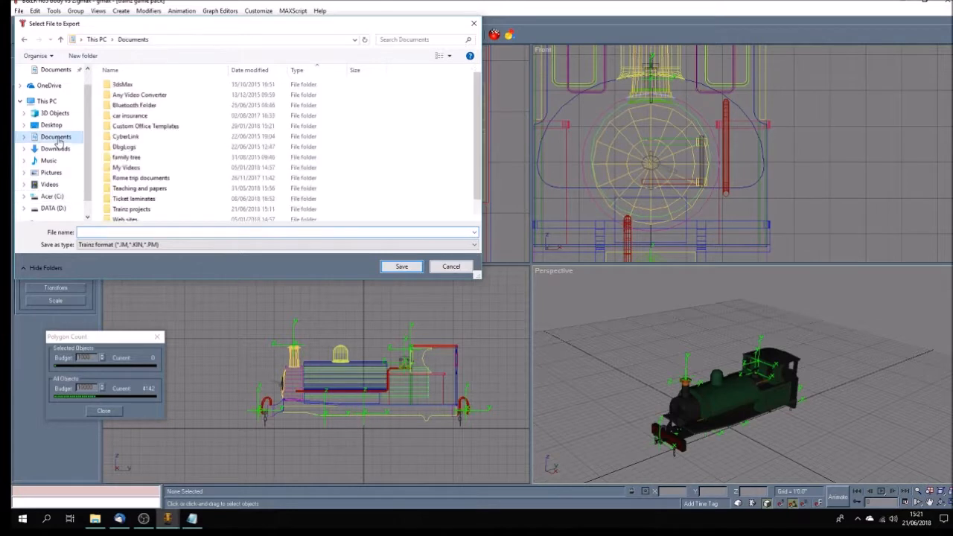
pyautogui.doubleClick(146, 210)
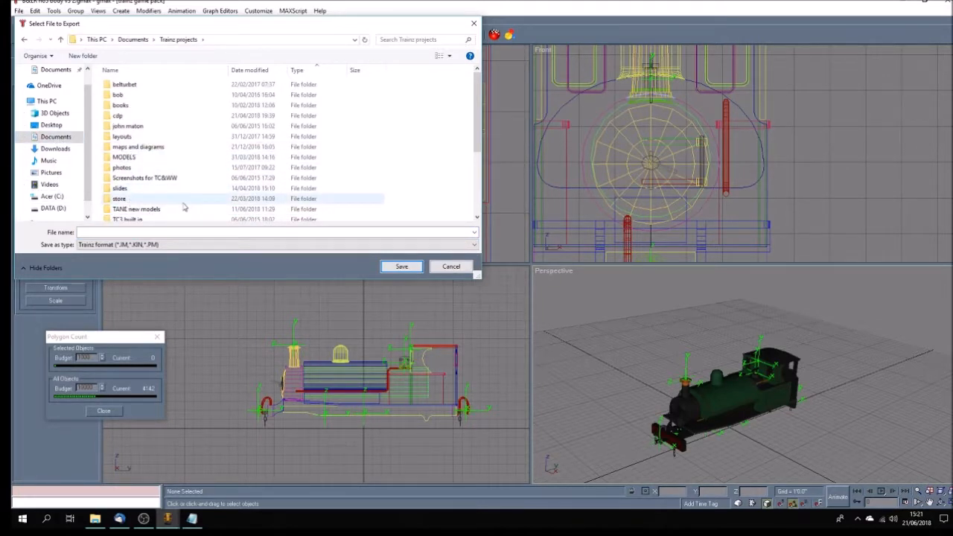
pyautogui.doubleClick(145, 210)
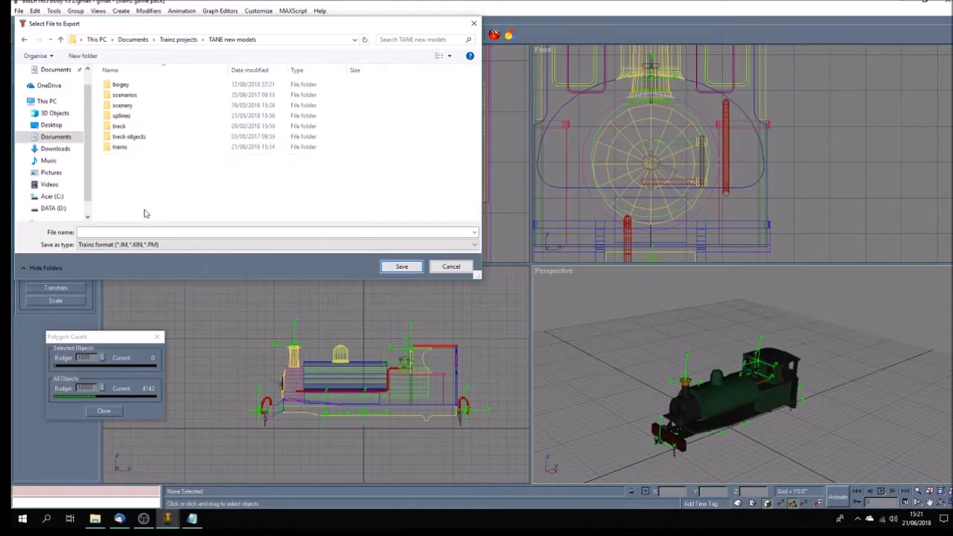
pyautogui.doubleClick(119, 148)
pyautogui.click(124, 85)
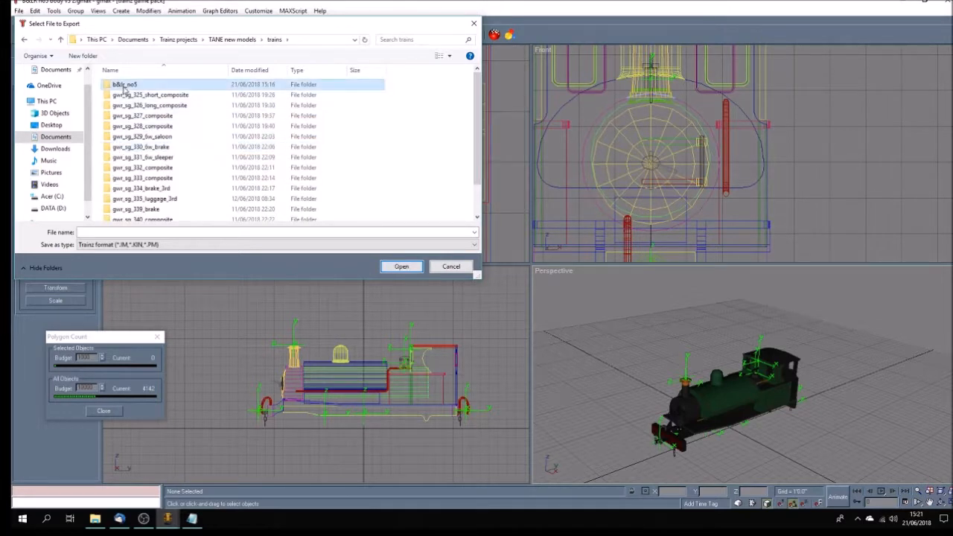
pyautogui.doubleClick(125, 86)
pyautogui.doubleClick(137, 86)
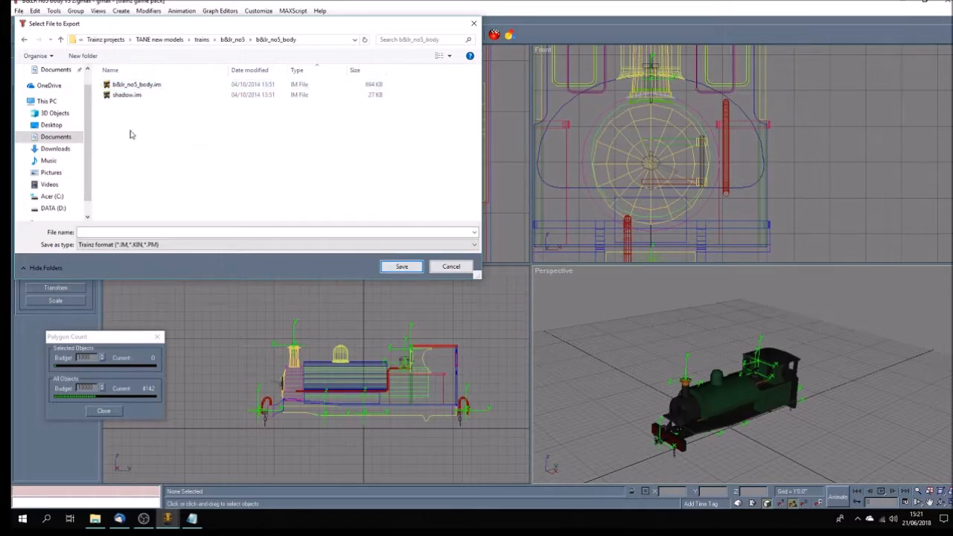
pyautogui.click(154, 86)
pyautogui.click(402, 267)
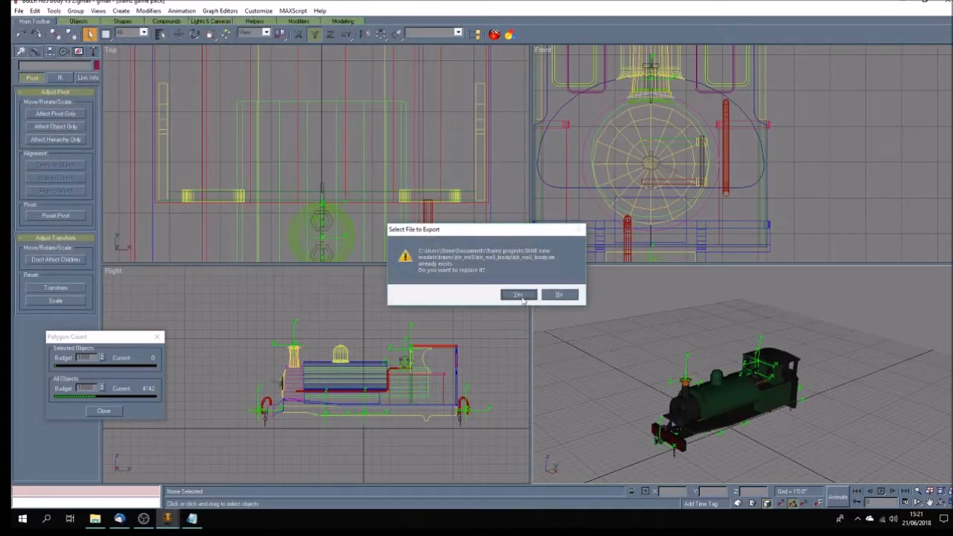
# Step: Confirm replacing the existing b&lr_no5_body.im with the new export and open the Resource Collector utility
pyautogui.click(522, 296)
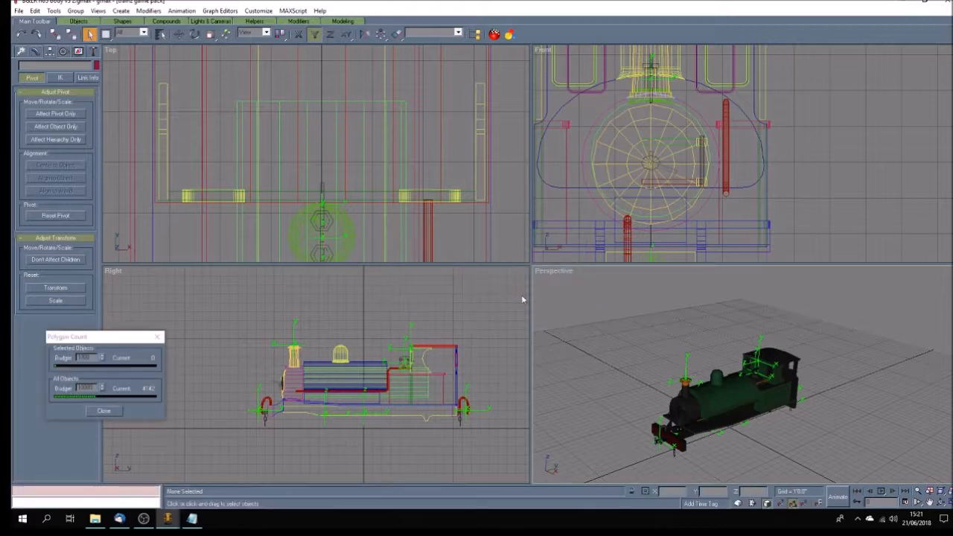
pyautogui.click(96, 51)
pyautogui.click(56, 130)
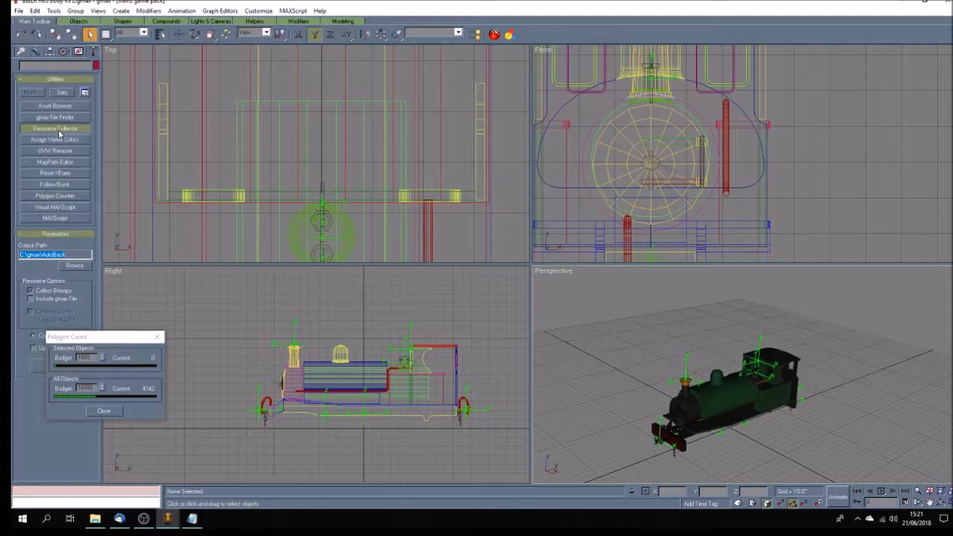
# Step: Browse for the Resource Collector's output path and go to the TANE new models folder within Trainz projects
pyautogui.click(75, 267)
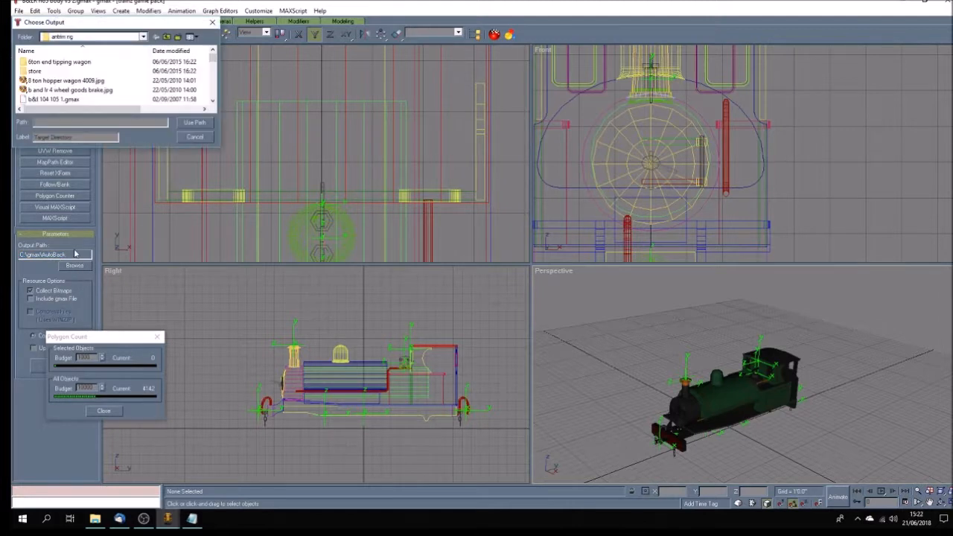
pyautogui.click(143, 37)
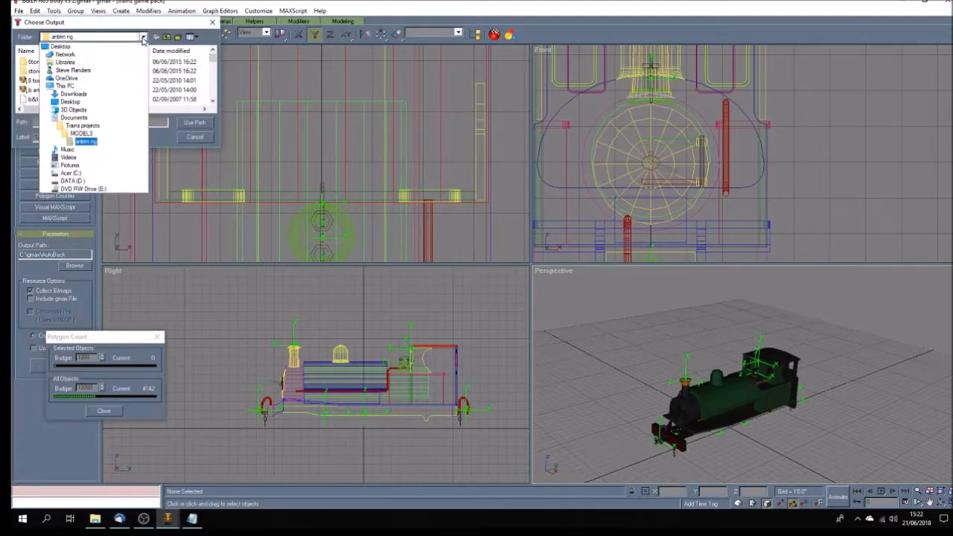
pyautogui.click(82, 125)
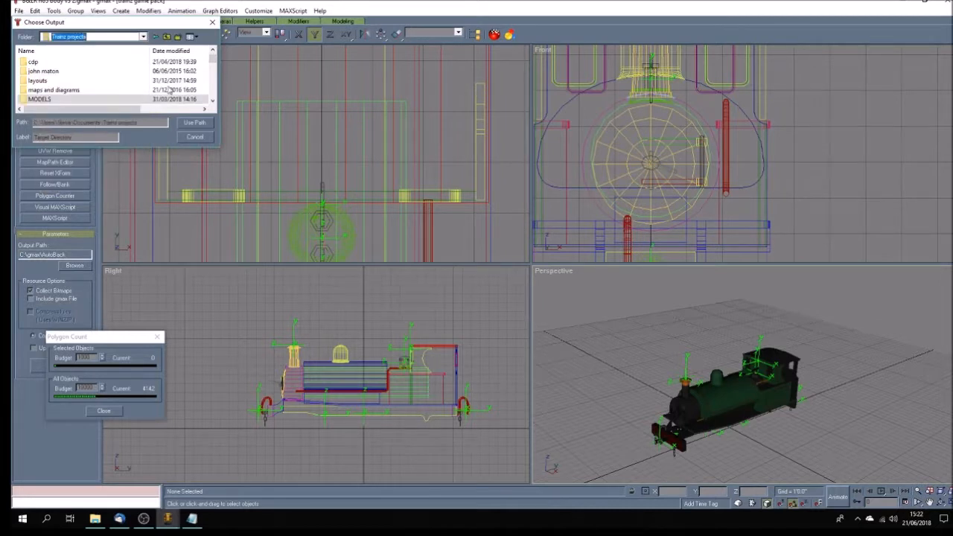
pyautogui.scroll(-5, 209, 63)
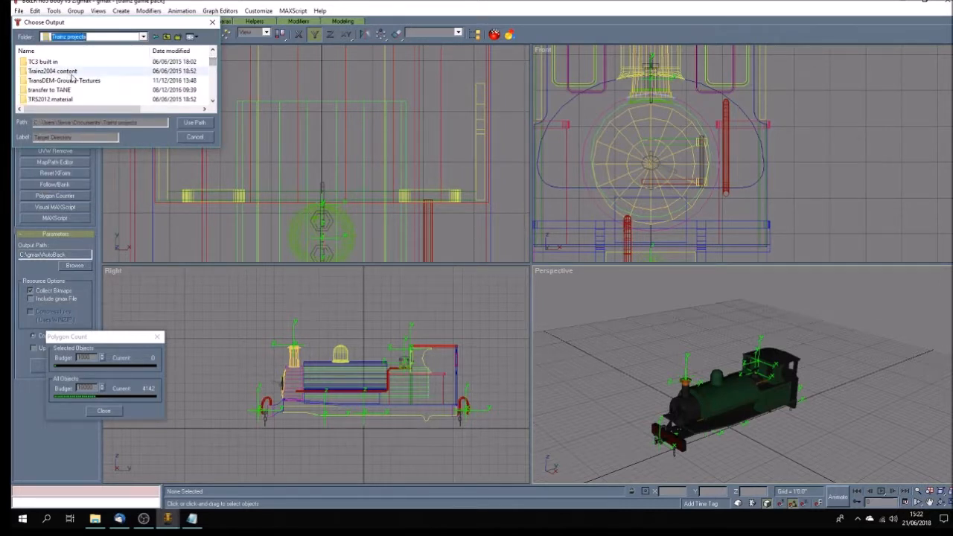
pyautogui.click(213, 50)
pyautogui.click(213, 51)
pyautogui.doubleClick(67, 72)
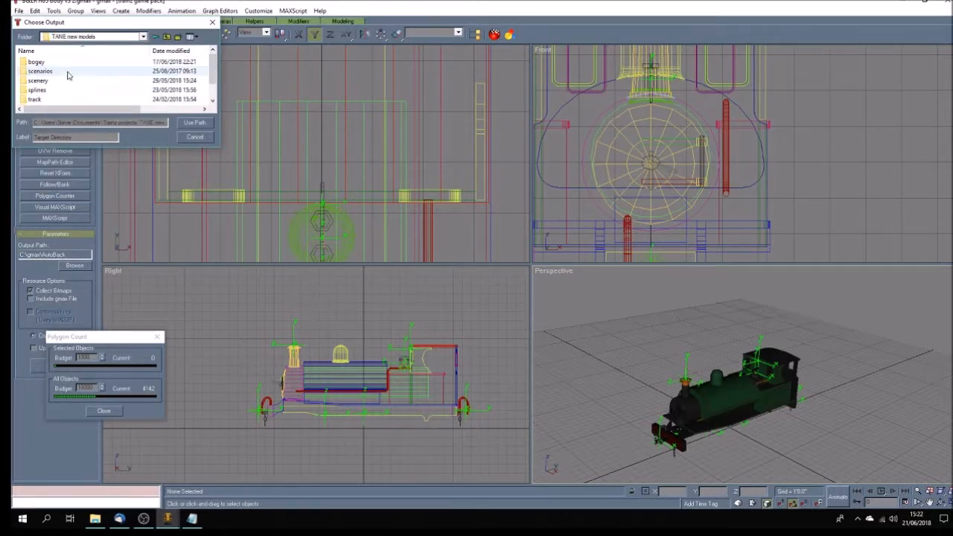
# Step: Set the output path to the b&lr_no5_body folder under trains\b&lr_no5 and start collecting the bitmaps
pyautogui.scroll(-1, 54, 93)
pyautogui.click(39, 101)
pyautogui.doubleClick(38, 102)
pyautogui.doubleClick(42, 63)
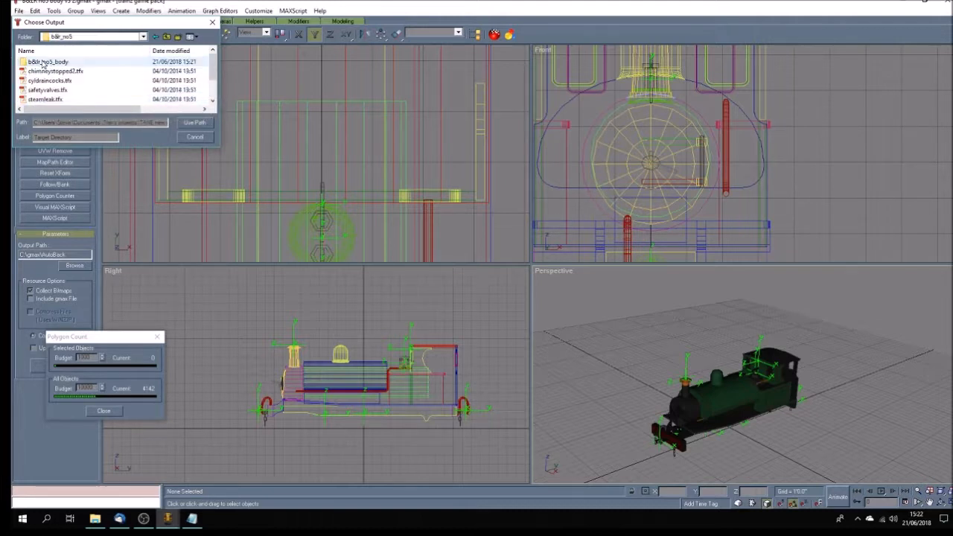
pyautogui.doubleClick(43, 62)
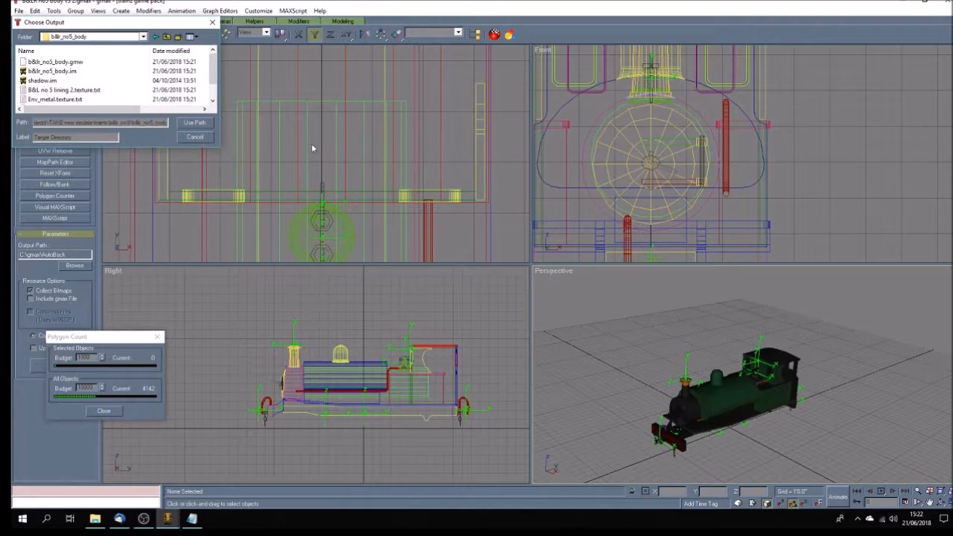
pyautogui.press('Down')
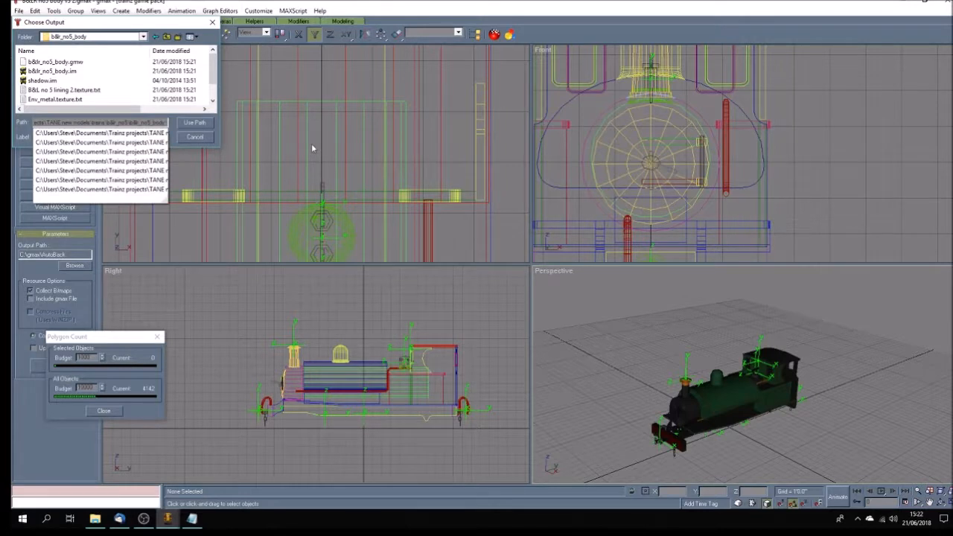
pyautogui.click(209, 127)
pyautogui.click(207, 123)
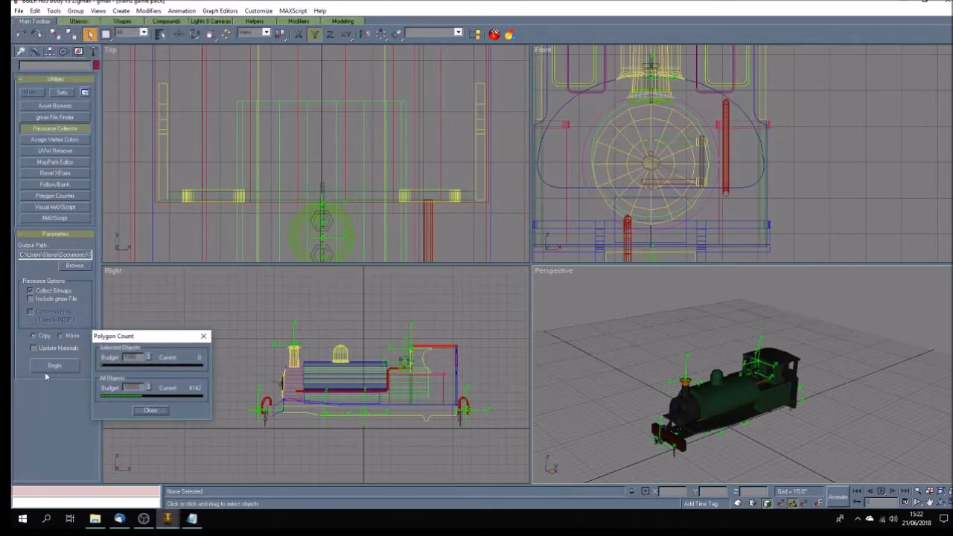
pyautogui.click(50, 368)
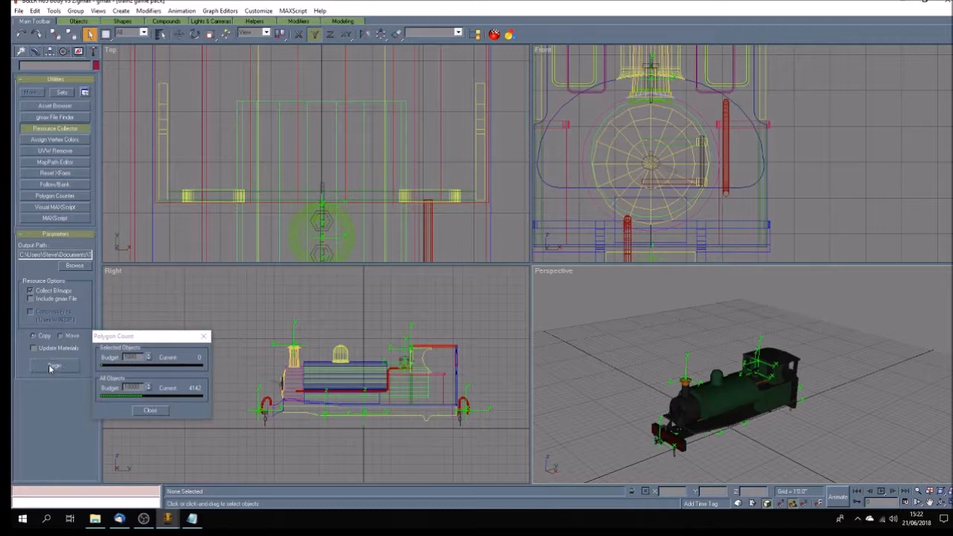
# Step: Switch to File Explorer, sort the b&lr_no5_body folder by type and delete b&lr_no5_body.gmw
pyautogui.click(94, 519)
pyautogui.click(586, 192)
pyautogui.doubleClick(585, 192)
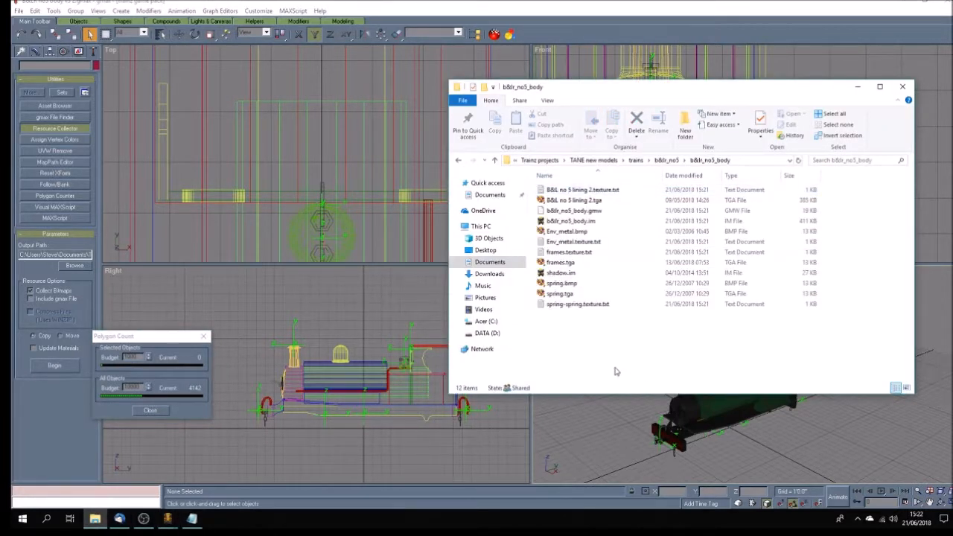
pyautogui.click(730, 175)
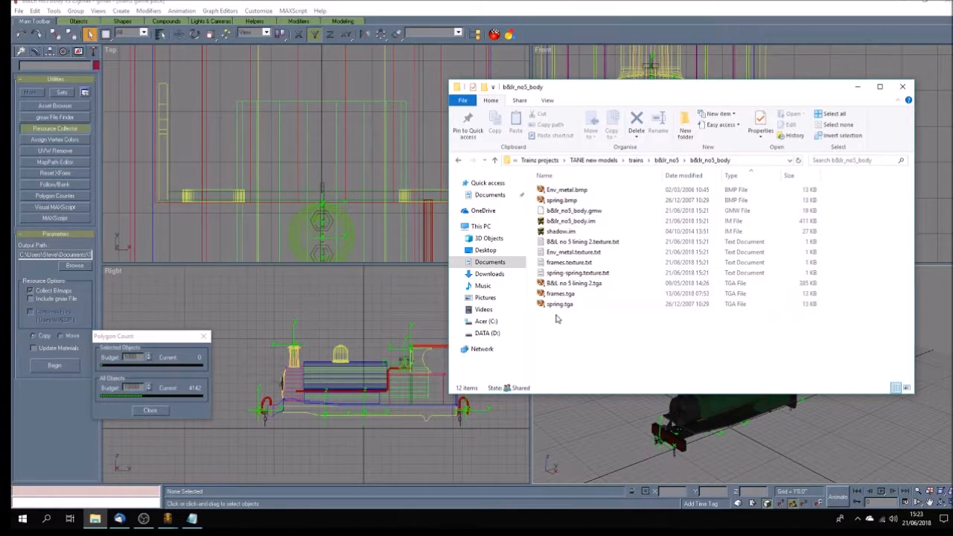
pyautogui.click(600, 212)
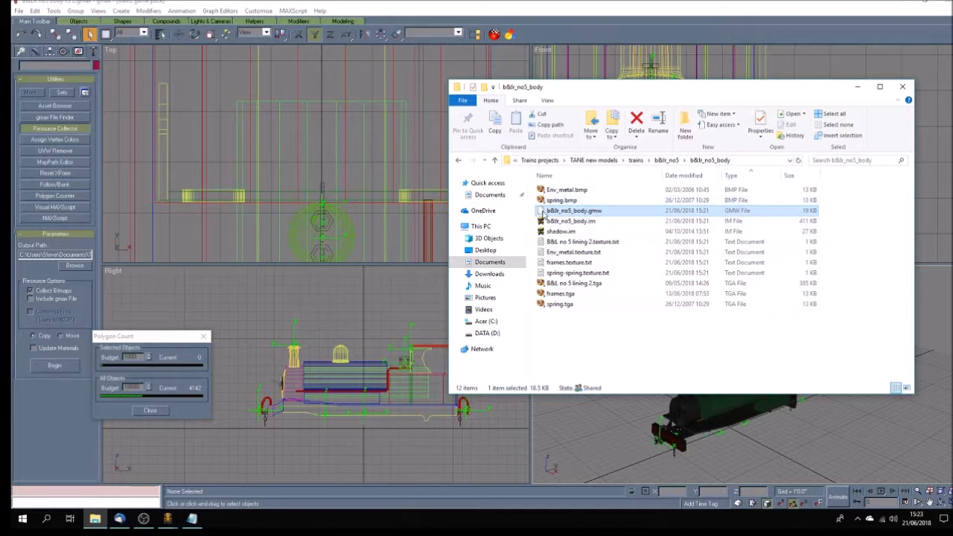
pyautogui.press('Delete')
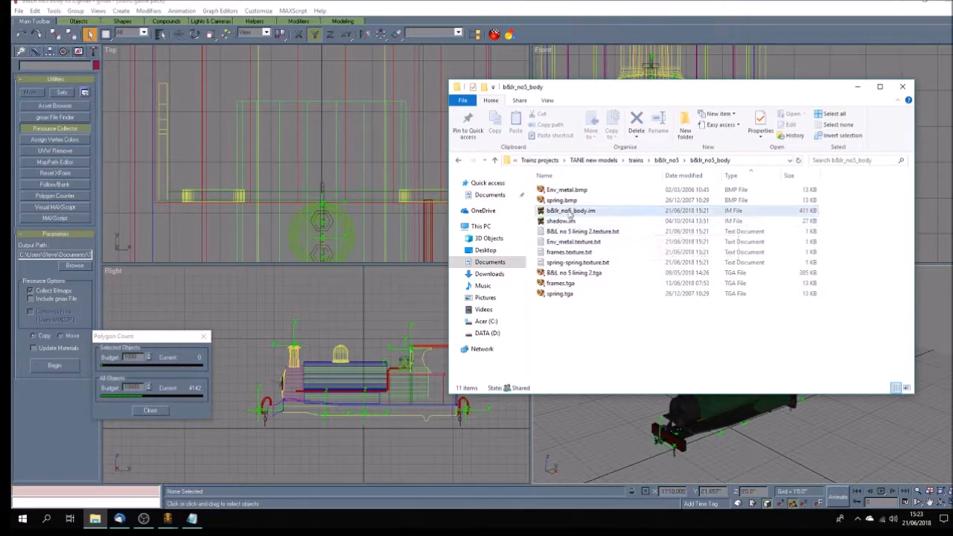
# Step: Open b&lr_no5_body.im in Trainz Mesh Viewer and inspect the exported locomotive body from several angles
pyautogui.click(902, 5)
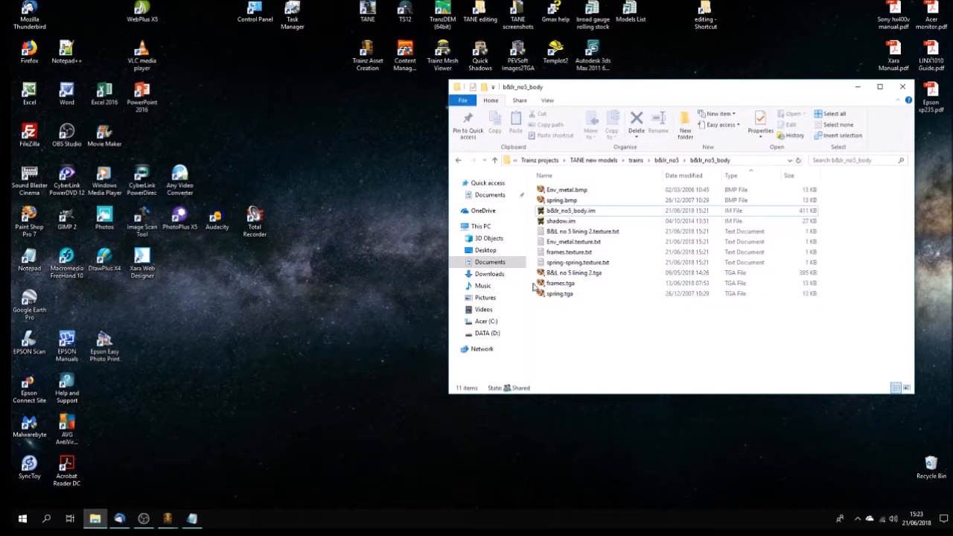
pyautogui.click(564, 213)
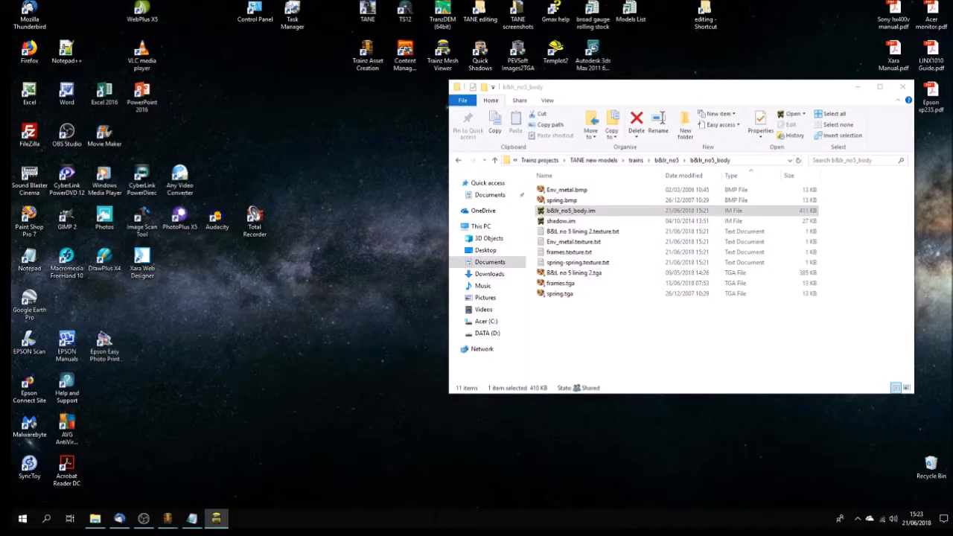
pyautogui.moveTo(952, 113); pyautogui.dragTo(378, 67)
pyautogui.moveTo(430, 344); pyautogui.dragTo(388, 367)
pyautogui.moveTo(465, 363); pyautogui.dragTo(220, 352)
pyautogui.scroll(3, 398, 323)
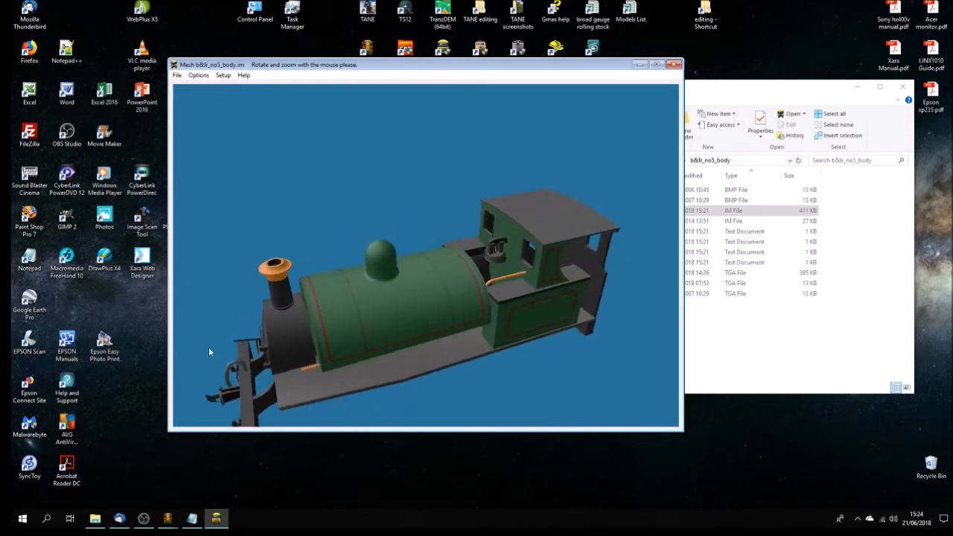
pyautogui.moveTo(360, 344); pyautogui.dragTo(458, 314)
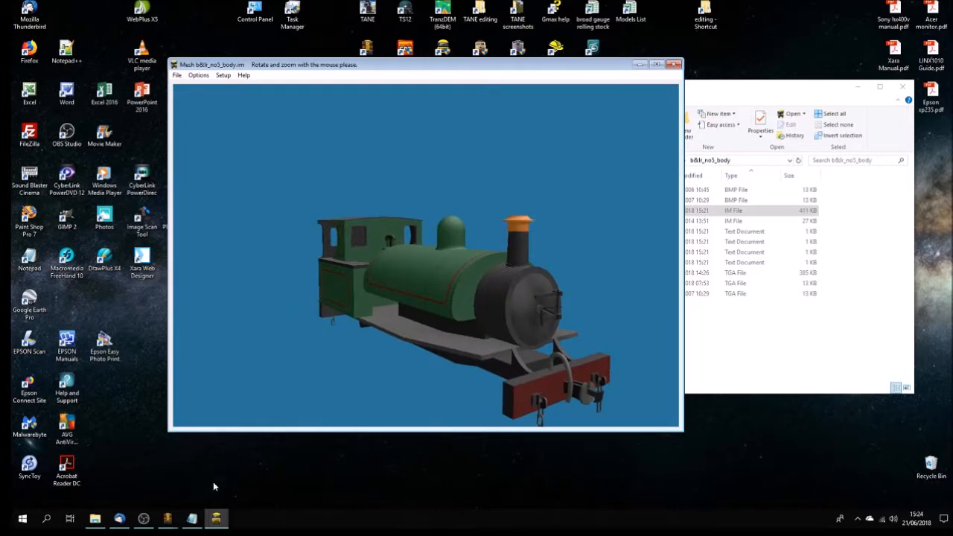
# Step: Switch back to gmax and delete the handle on the front of the locomotive's smokebox door
pyautogui.moveTo(170, 521)
pyautogui.click(137, 465)
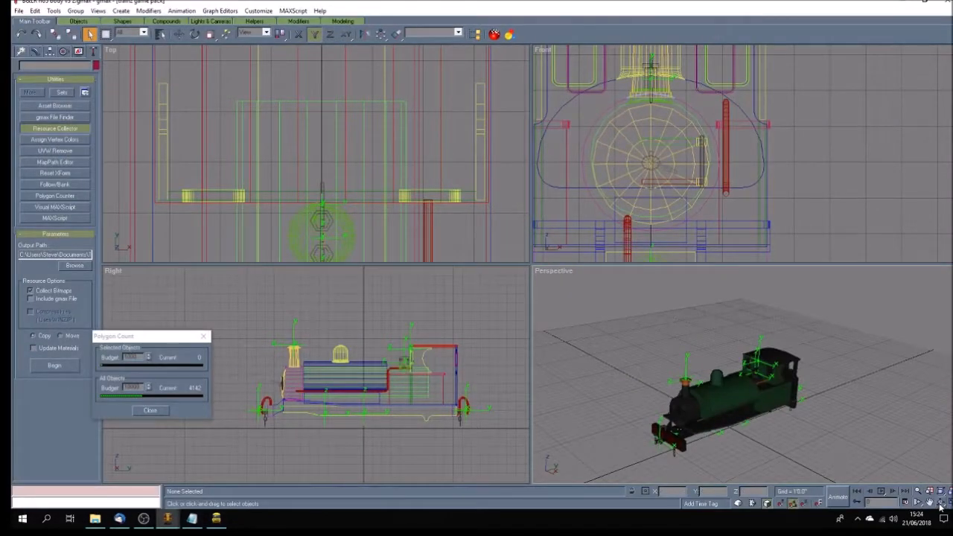
pyautogui.click(941, 504)
pyautogui.moveTo(737, 373); pyautogui.dragTo(700, 386)
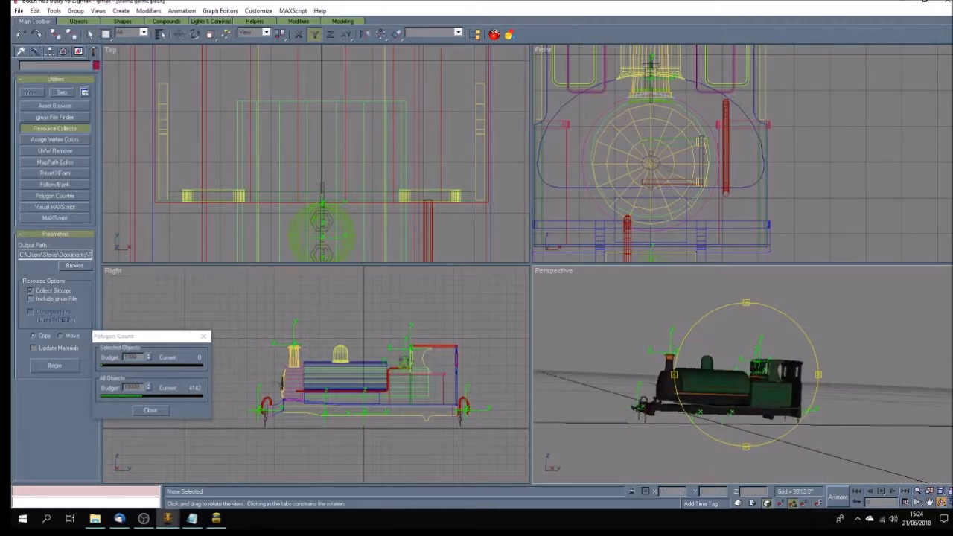
pyautogui.click(949, 504)
pyautogui.moveTo(350, 246); pyautogui.dragTo(326, 200)
pyautogui.click(90, 35)
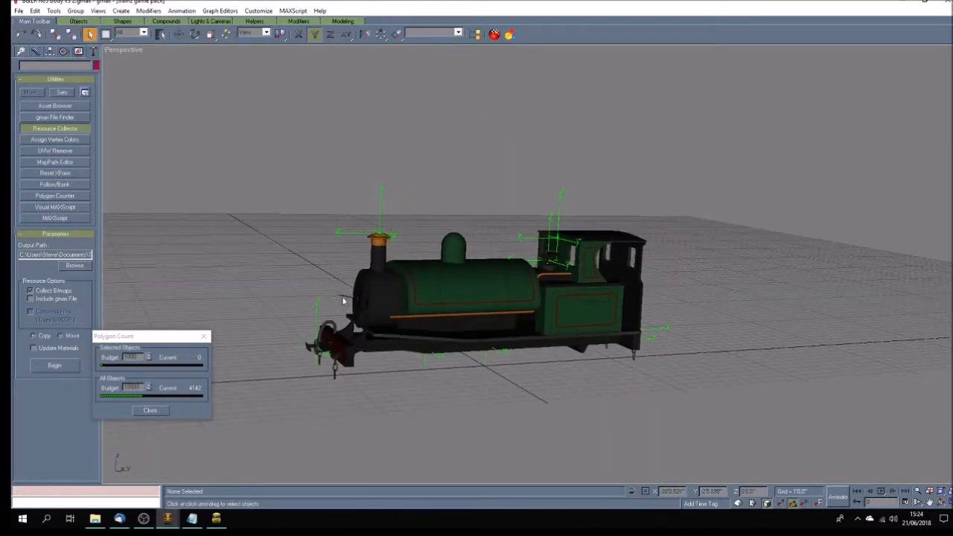
pyautogui.click(341, 296)
pyautogui.click(343, 296)
# Step: Export the edited model in Trainz format over the existing b&lr_no5_body.im
pyautogui.click(18, 10)
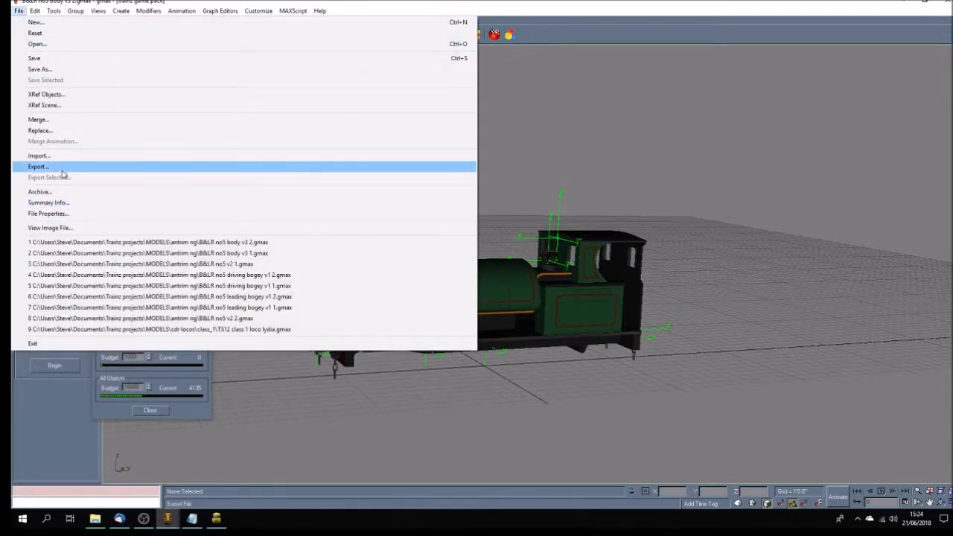
pyautogui.click(63, 166)
pyautogui.click(161, 87)
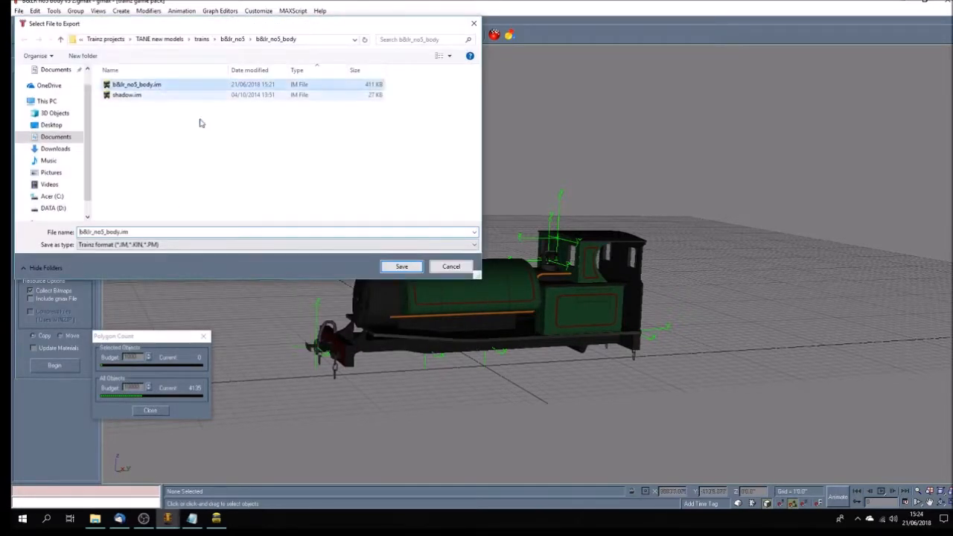
pyautogui.click(401, 266)
pyautogui.click(533, 295)
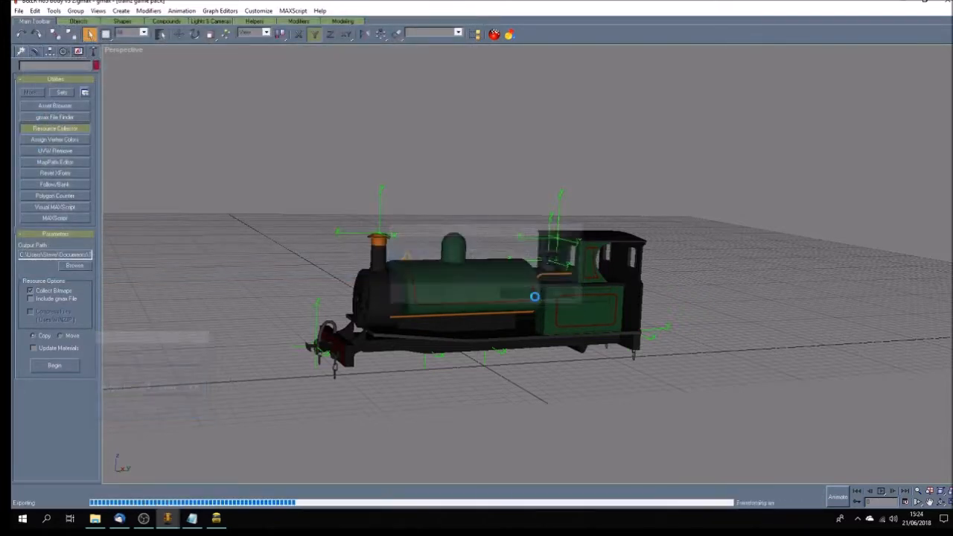
pyautogui.click(521, 292)
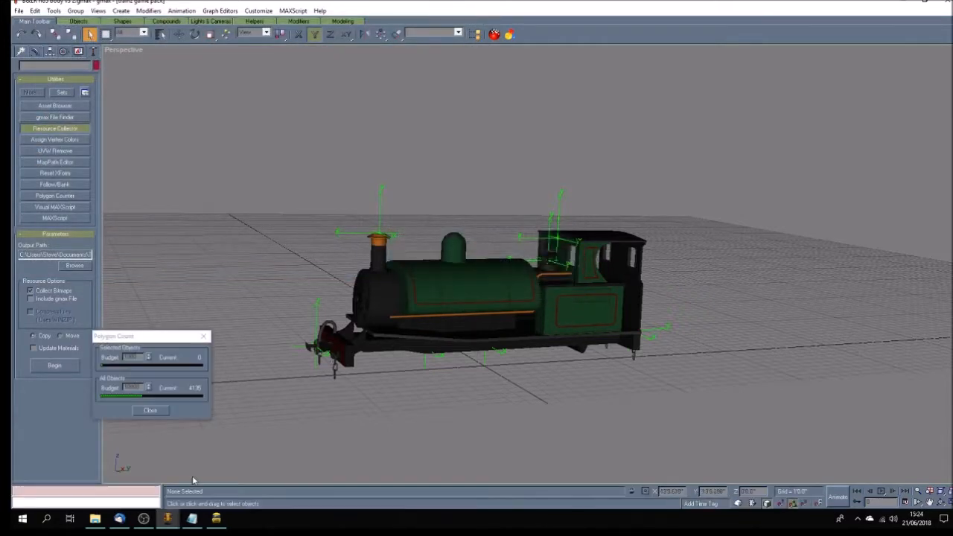
# Step: Switch to File Explorer and delete the newly generated b&lr_no5_body.gmw from the export folder
pyautogui.click(95, 518)
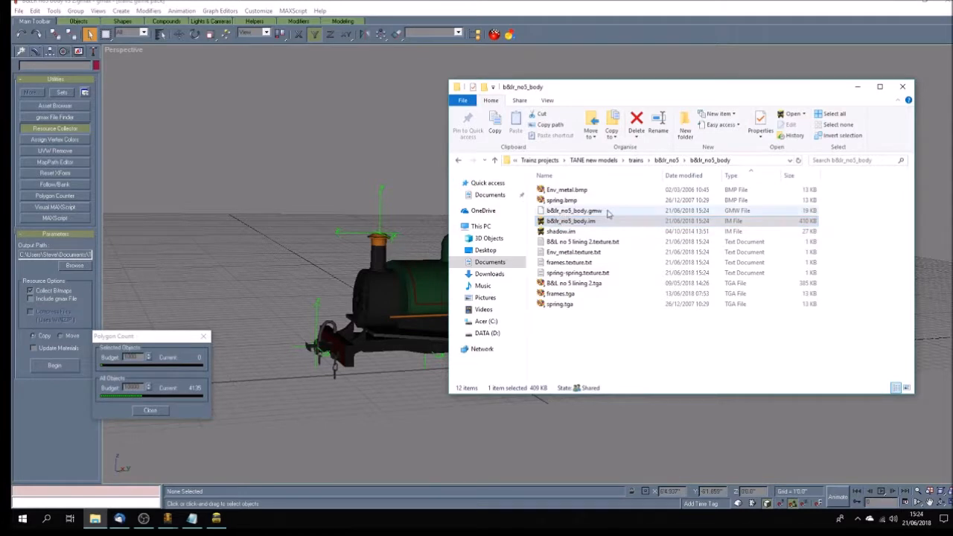
pyautogui.click(580, 212)
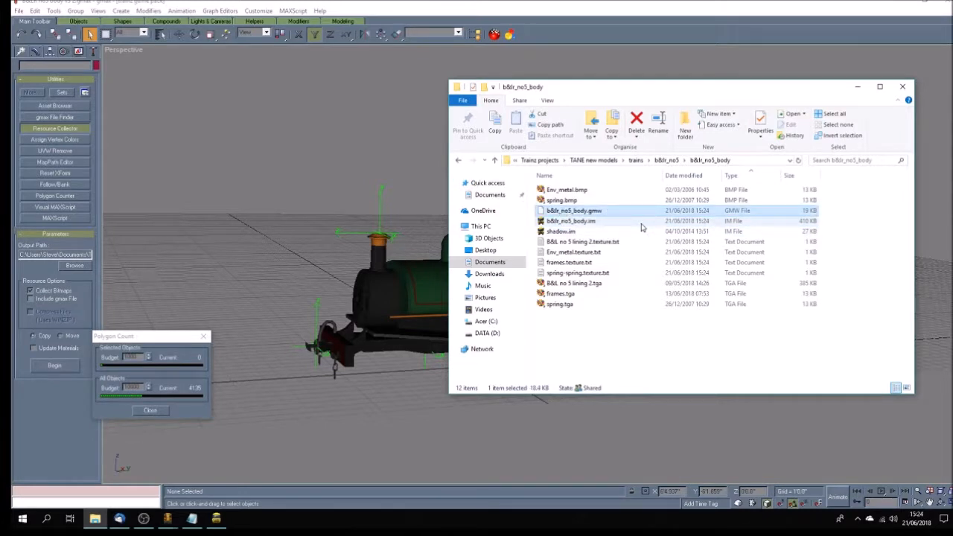
pyautogui.press('Delete')
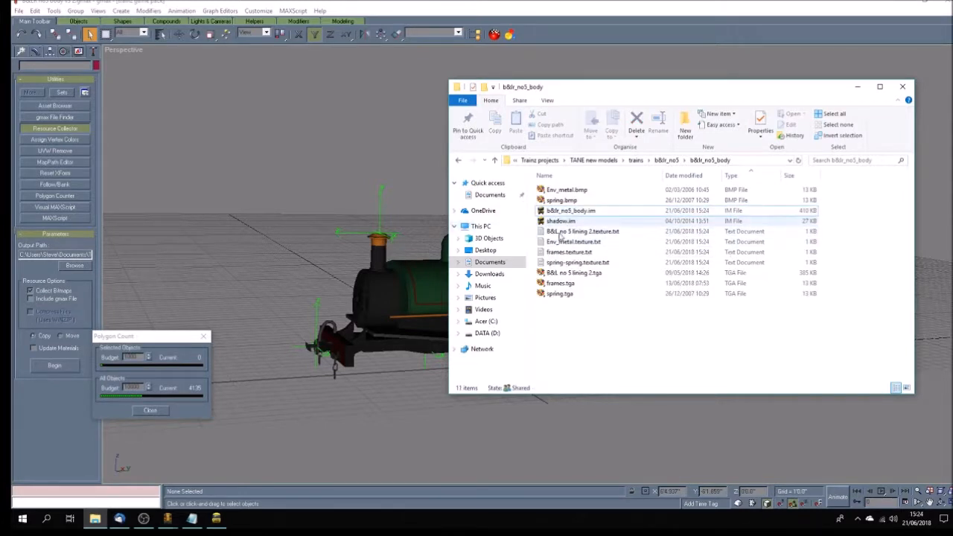
# Step: Reload b&lr_no5_body.im in Trainz Mesh Viewer, examine the re-exported body from several angles, and return to gmax
pyautogui.click(217, 521)
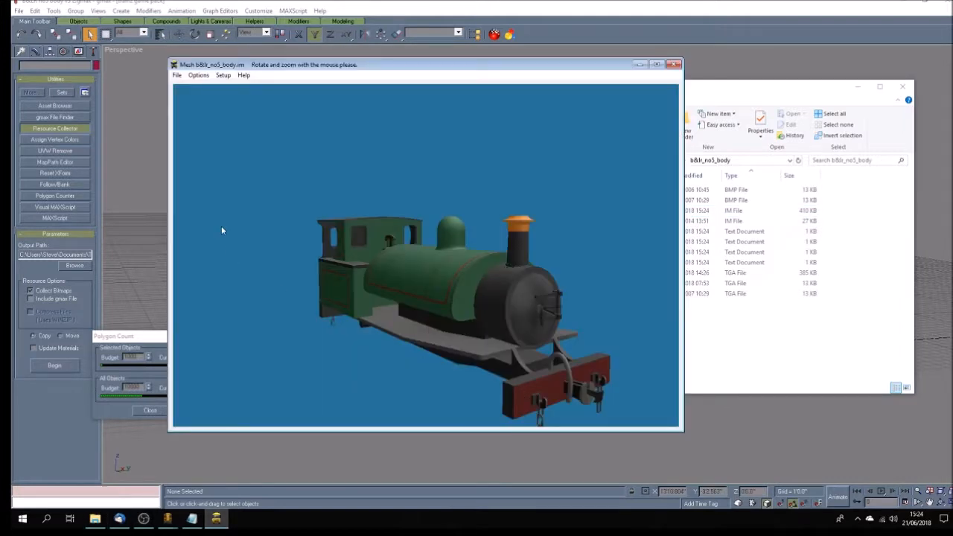
pyautogui.click(178, 76)
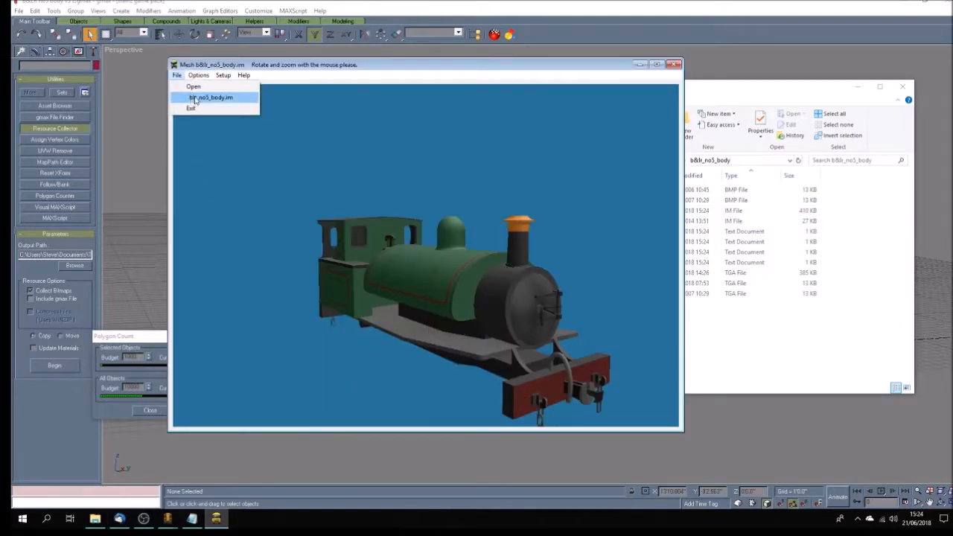
pyautogui.click(195, 98)
pyautogui.moveTo(422, 334); pyautogui.dragTo(449, 269)
pyautogui.scroll(3, 518, 330)
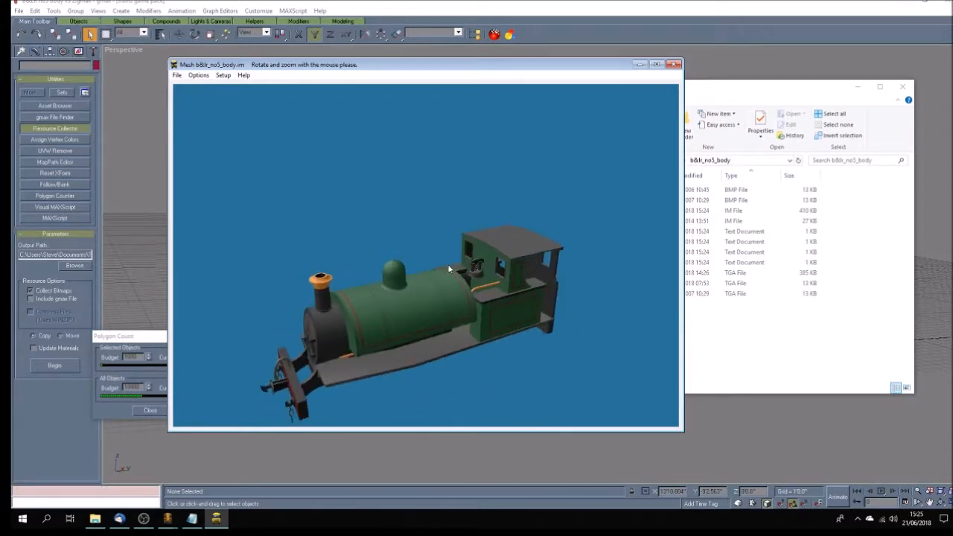
pyautogui.moveTo(446, 312); pyautogui.dragTo(601, 299)
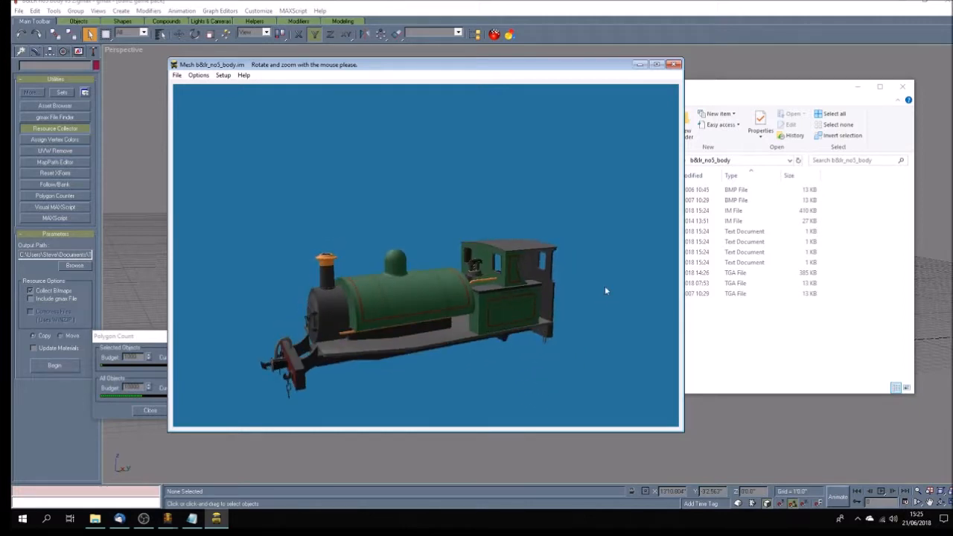
pyautogui.click(588, 10)
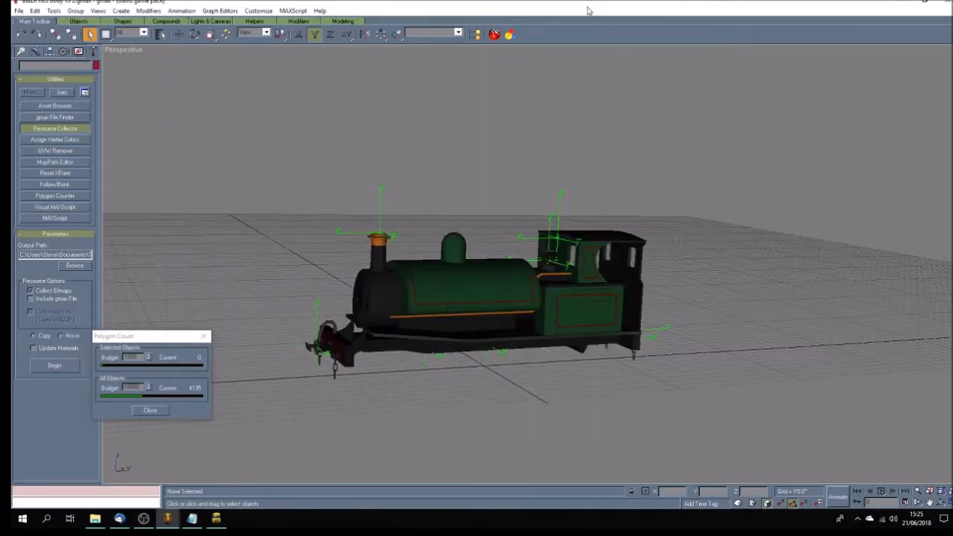
# Step: Reset the transform of the locomotive's green saddle tank with Reset XForm
pyautogui.click(492, 289)
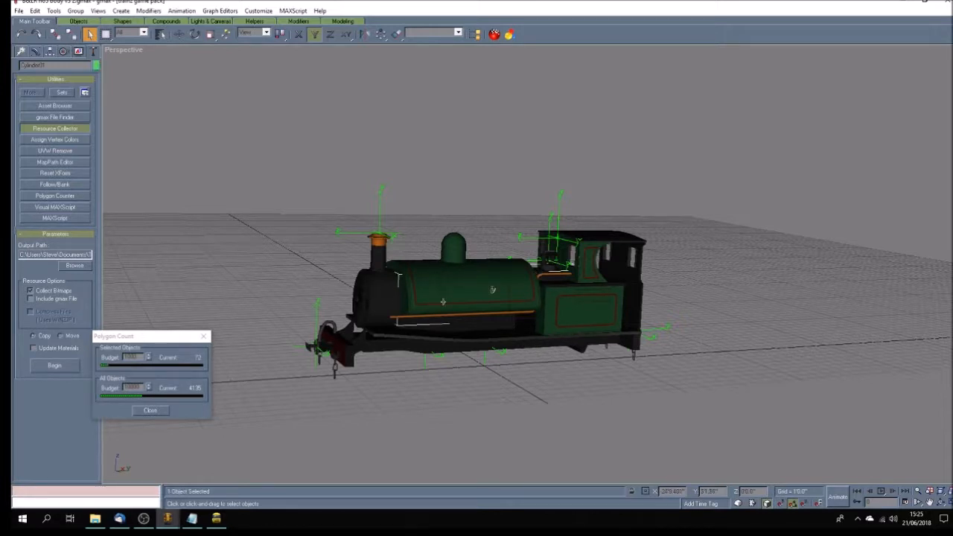
pyautogui.click(55, 174)
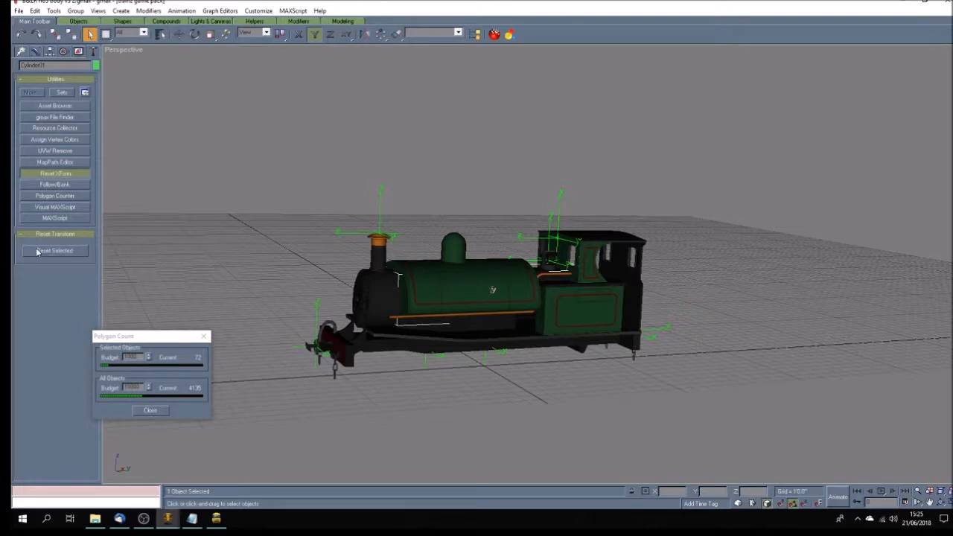
pyautogui.press('w')
# Step: Collapse the saddle tank's entire modifier stack and convert the mesh to an Editable Poly
pyautogui.click(35, 51)
pyautogui.rightClick(64, 152)
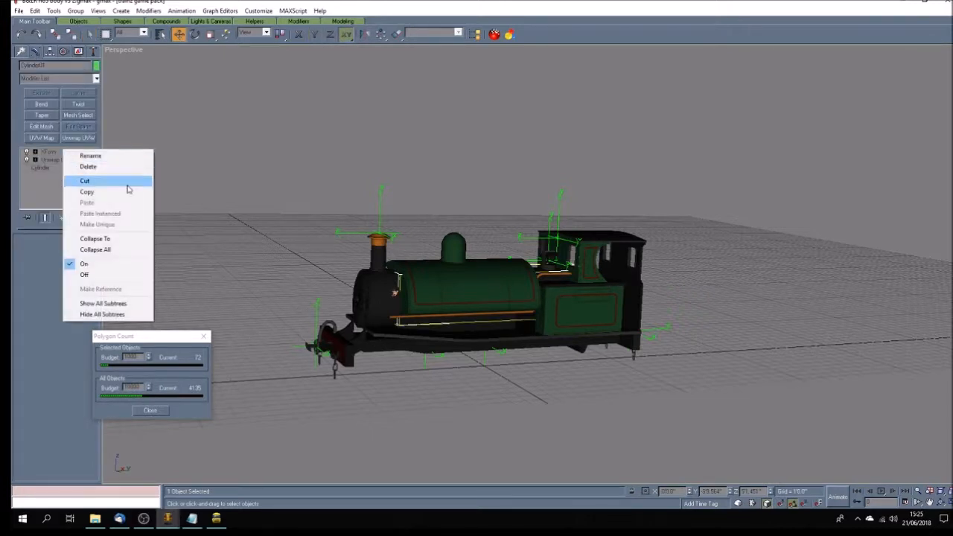
pyautogui.click(121, 249)
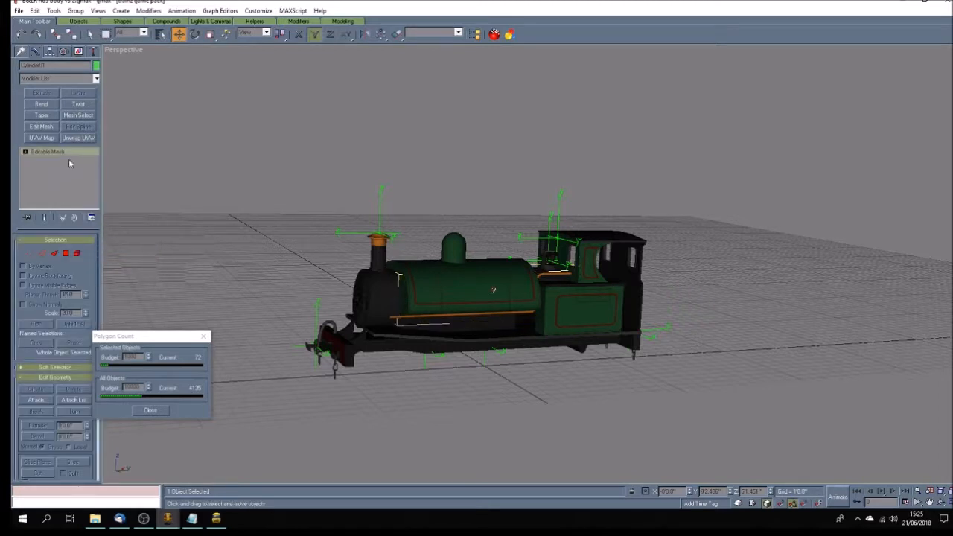
pyautogui.rightClick(68, 163)
pyautogui.click(130, 226)
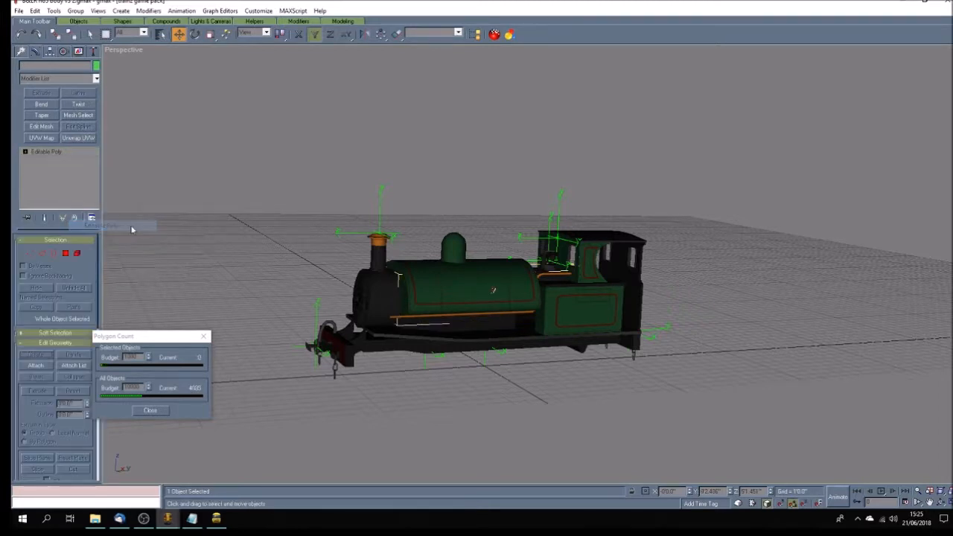
pyautogui.click(220, 245)
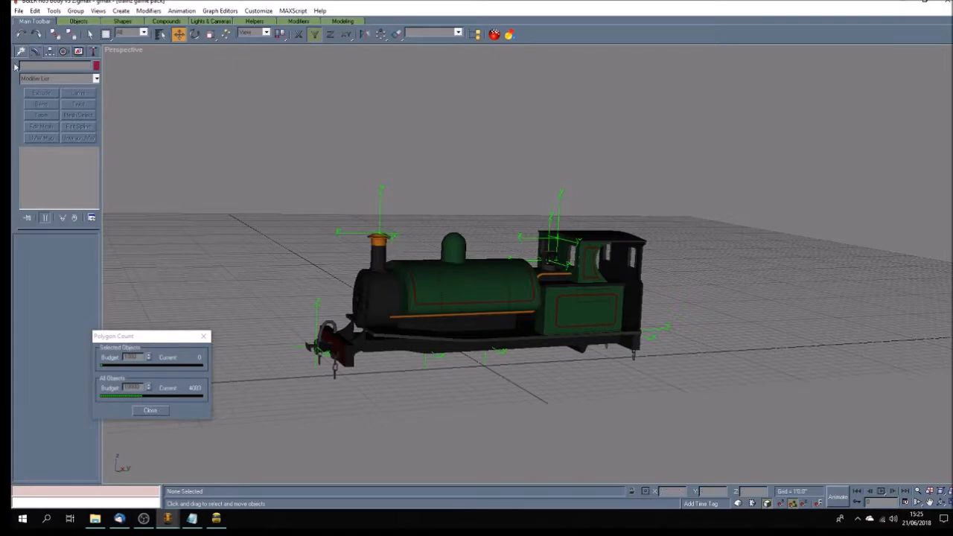
# Step: Export the corrected model in Trainz format over the existing b&lr_no5_body.im
pyautogui.click(19, 11)
pyautogui.click(62, 165)
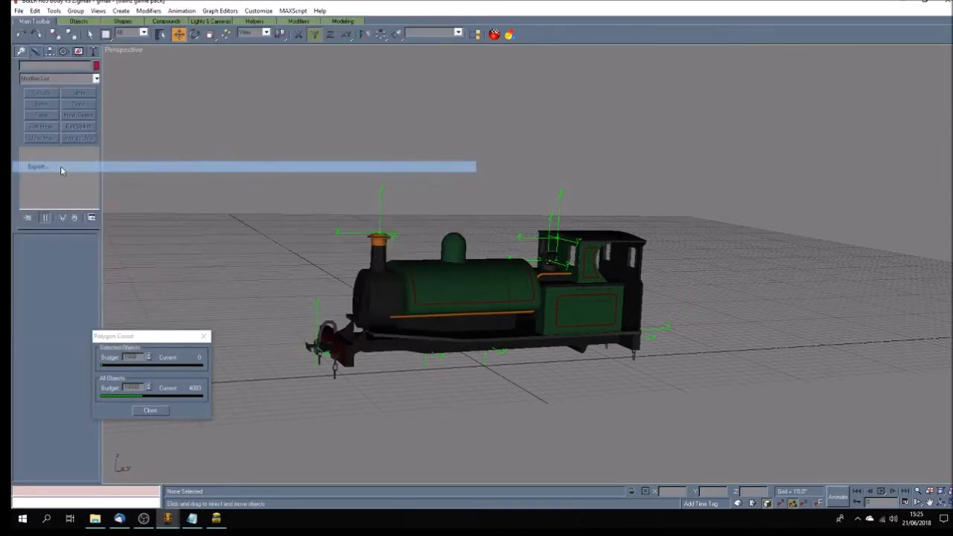
pyautogui.click(146, 85)
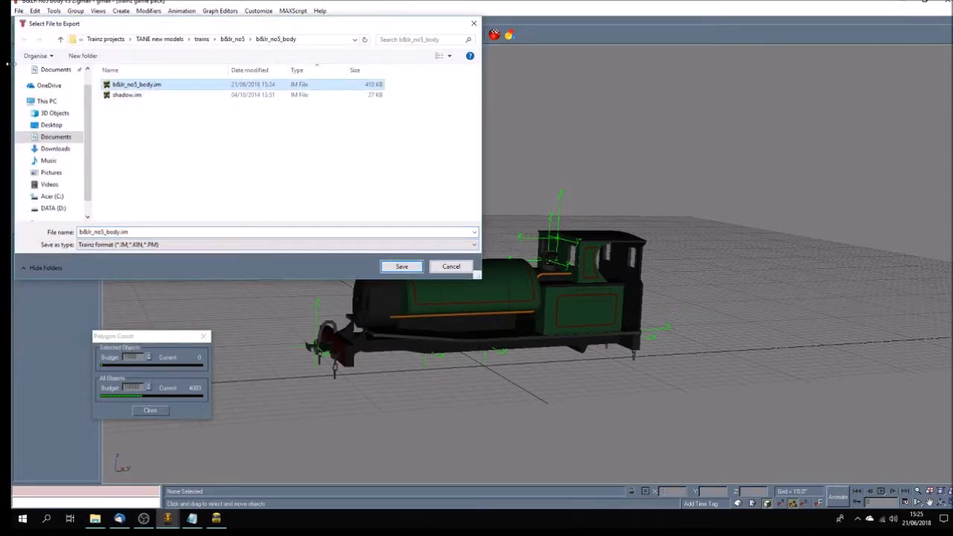
pyautogui.click(411, 268)
pyautogui.click(522, 296)
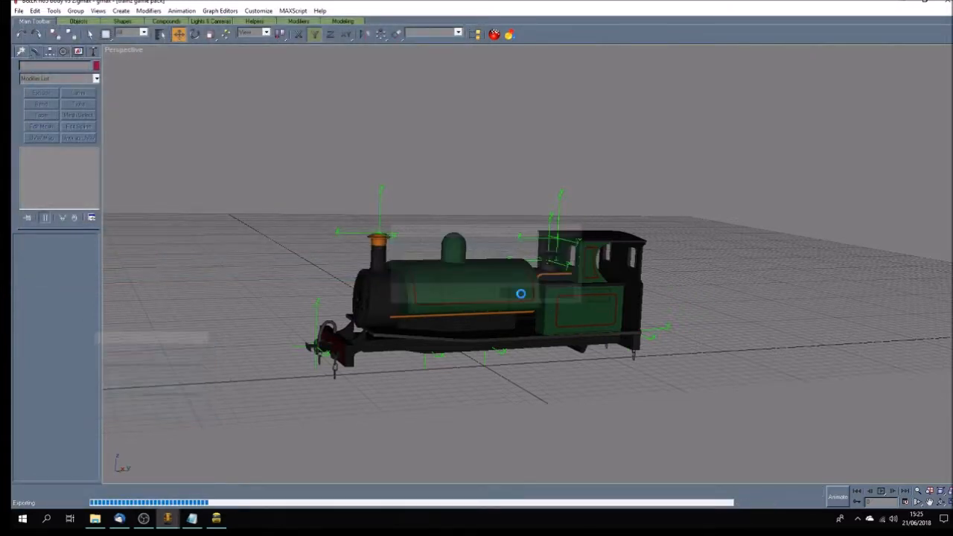
pyautogui.click(512, 290)
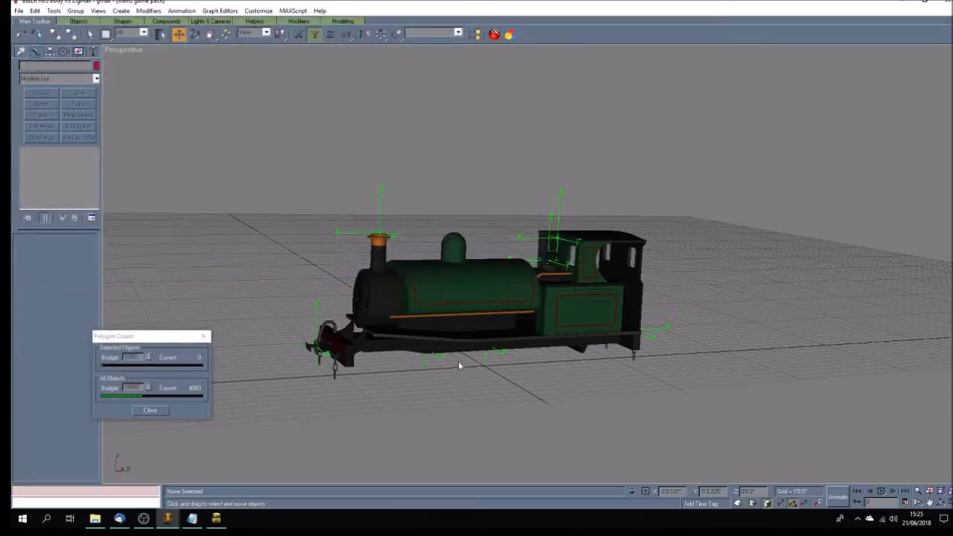
# Step: Switch to File Explorer and delete the regenerated b&lr_no5_body.gmw from the b&lr_no5_body folder
pyautogui.click(95, 518)
pyautogui.click(578, 212)
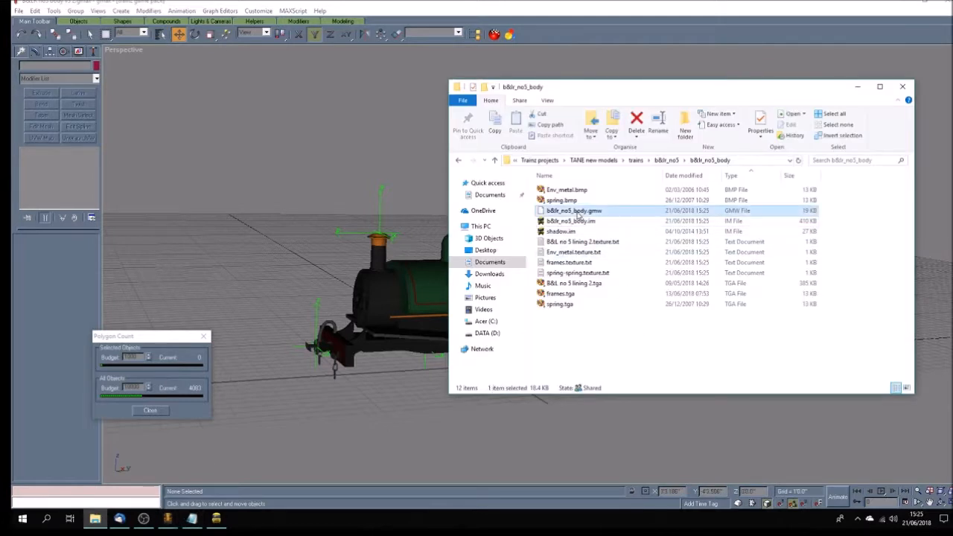
pyautogui.press('Delete')
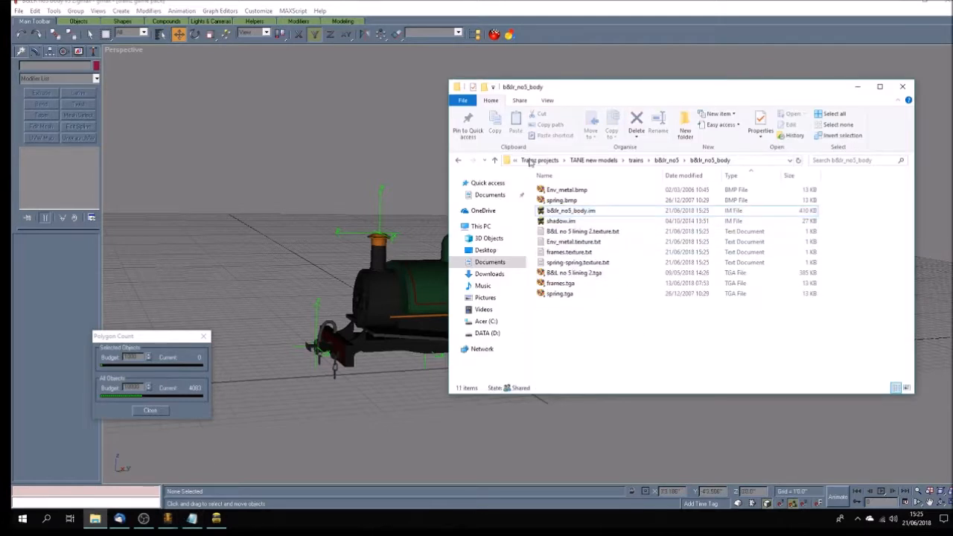
# Step: Switch to Trainz Mesh Viewer, reload b&lr_no5_body.im and examine the saddle tank and cab from both sides
pyautogui.click(217, 521)
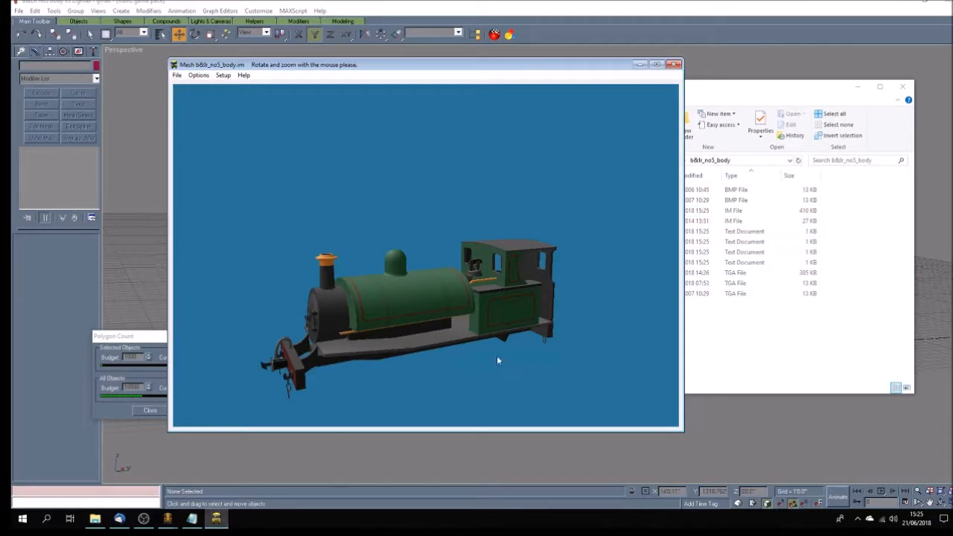
pyautogui.rightClick(396, 202)
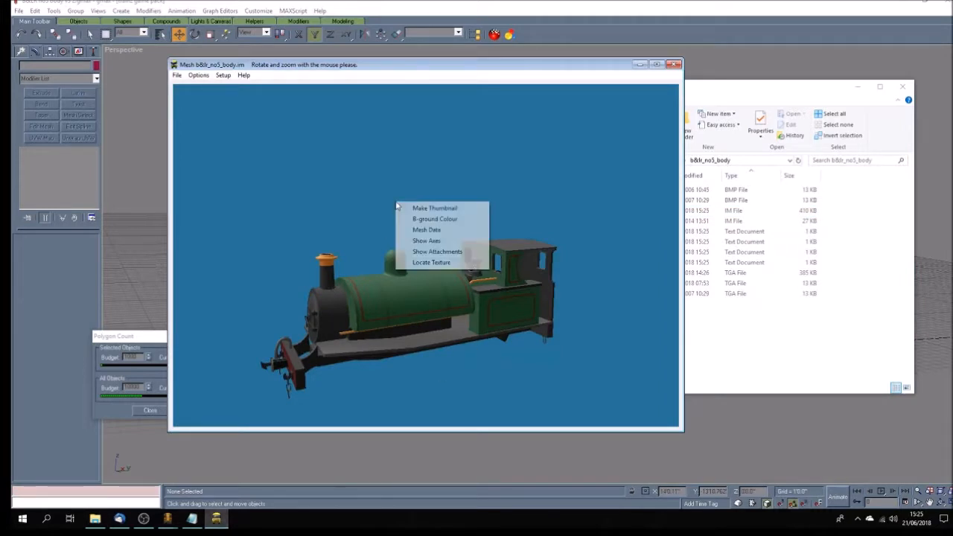
pyautogui.click(345, 80)
pyautogui.click(177, 75)
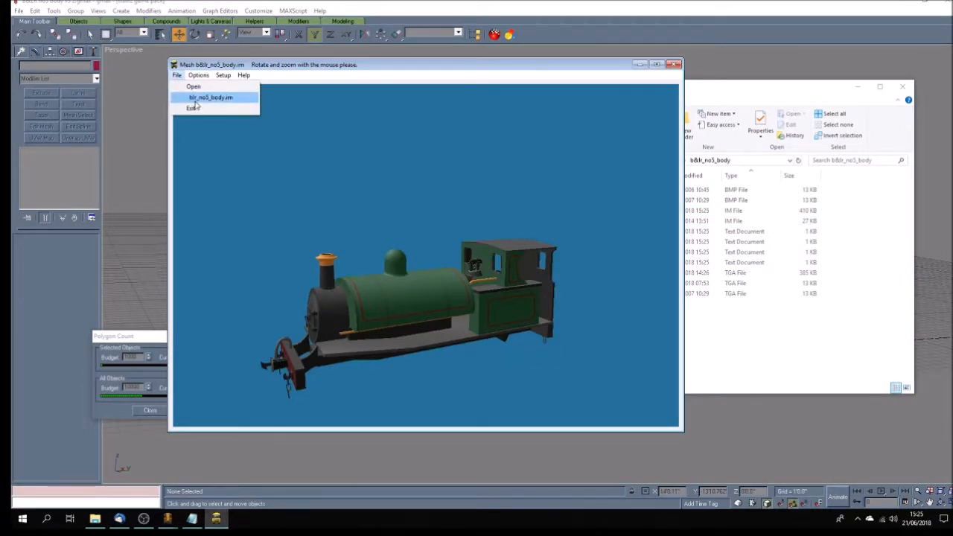
pyautogui.click(200, 98)
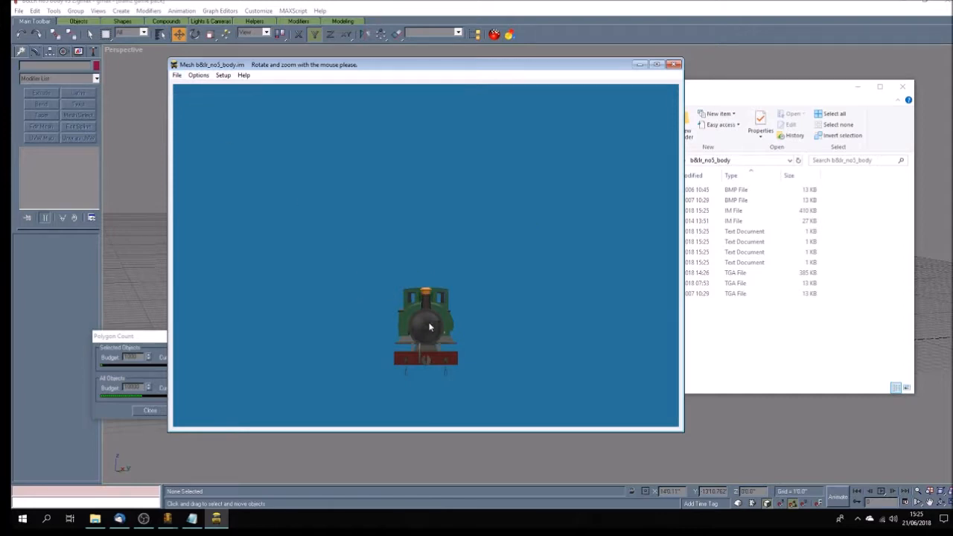
pyautogui.moveTo(430, 327); pyautogui.dragTo(447, 344)
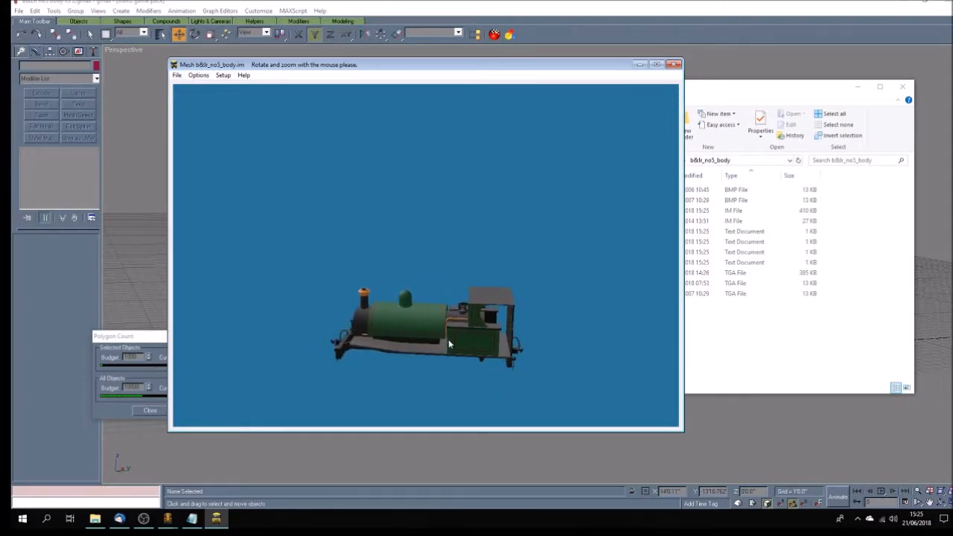
pyautogui.scroll(5, 449, 344)
pyautogui.moveTo(455, 314); pyautogui.dragTo(463, 291)
pyautogui.moveTo(365, 245); pyautogui.dragTo(580, 253)
pyautogui.moveTo(446, 266); pyautogui.dragTo(290, 238)
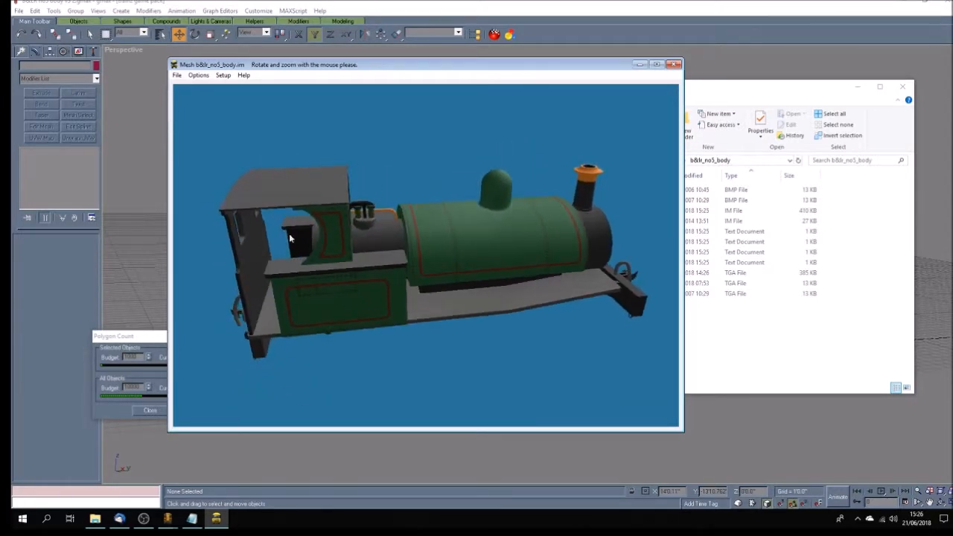
pyautogui.moveTo(421, 242); pyautogui.dragTo(732, 228)
pyautogui.moveTo(468, 247); pyautogui.dragTo(211, 264)
pyautogui.rightClick(383, 104)
pyautogui.click(404, 69)
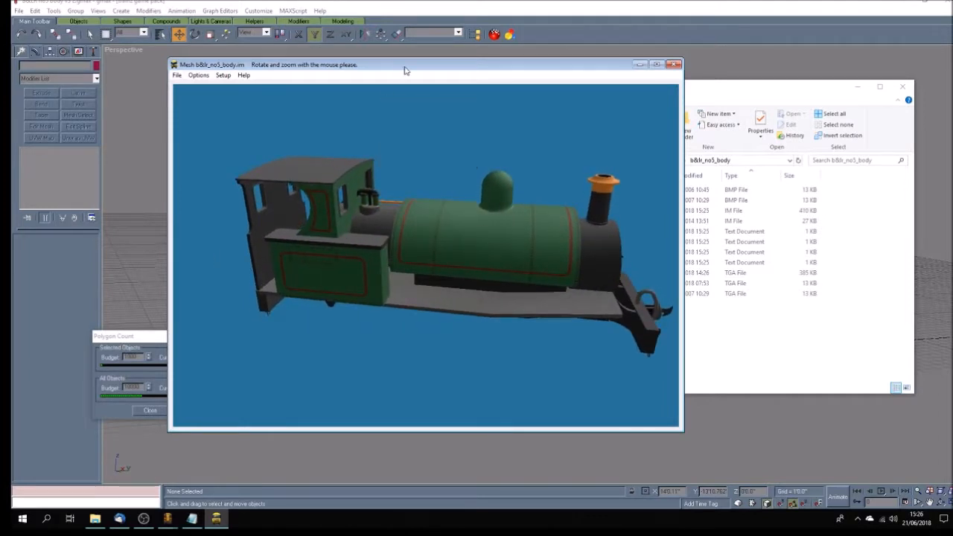
pyautogui.click(199, 76)
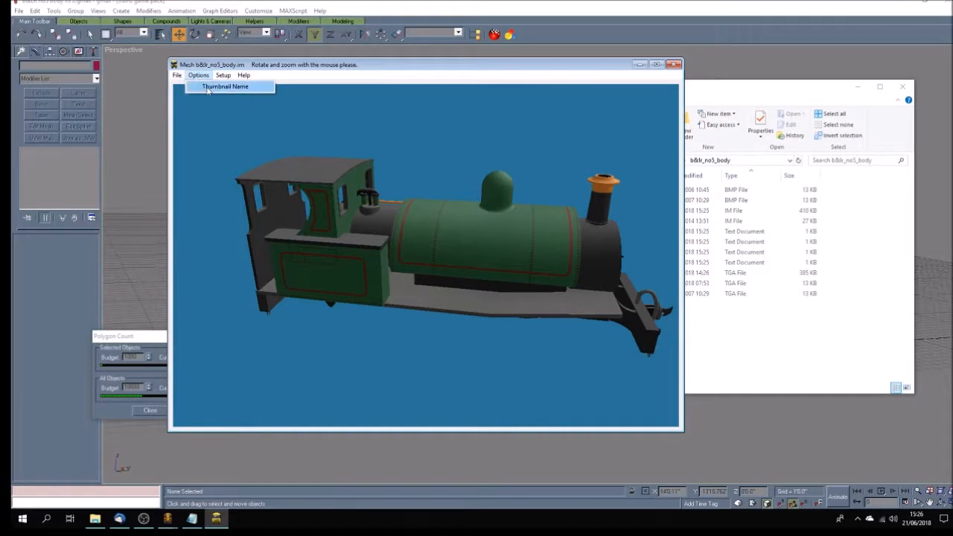
pyautogui.moveTo(223, 75)
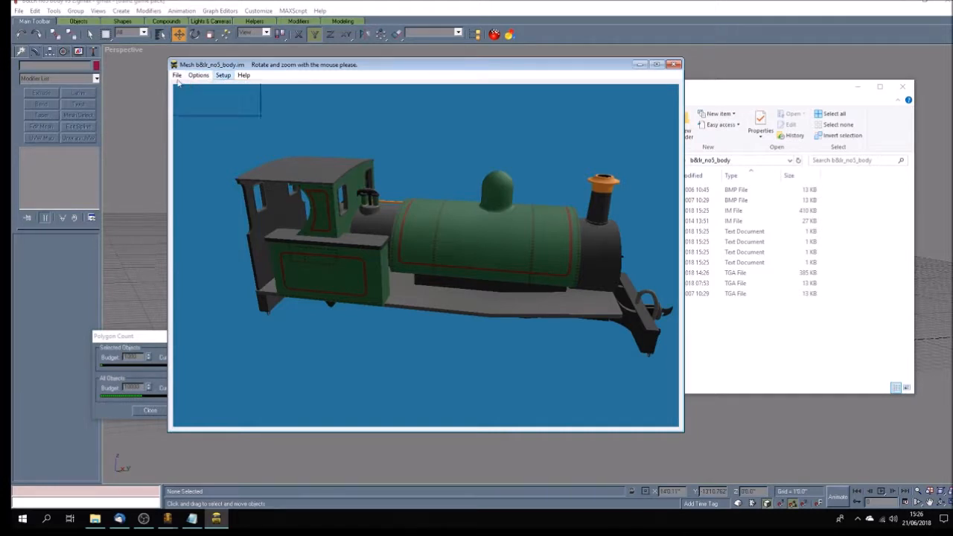
pyautogui.click(399, 78)
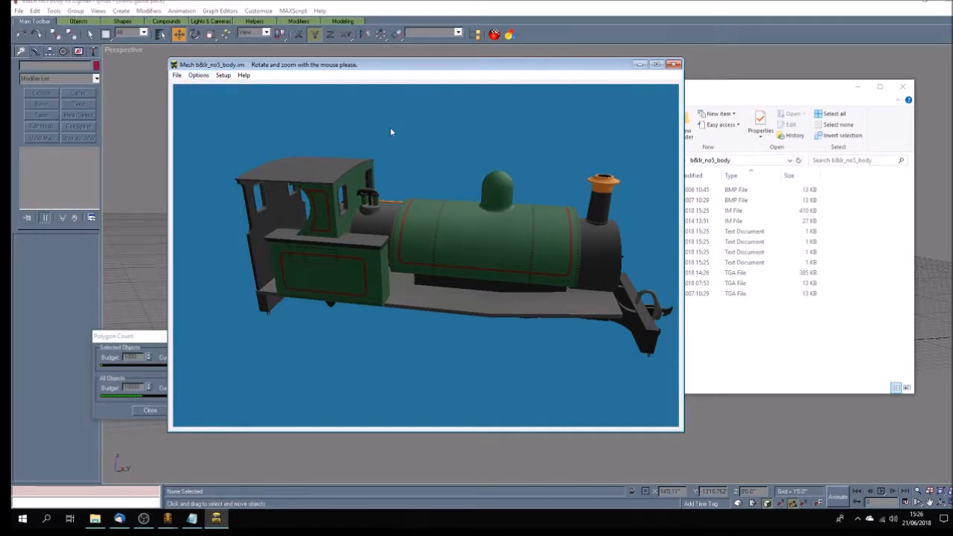
pyautogui.click(195, 76)
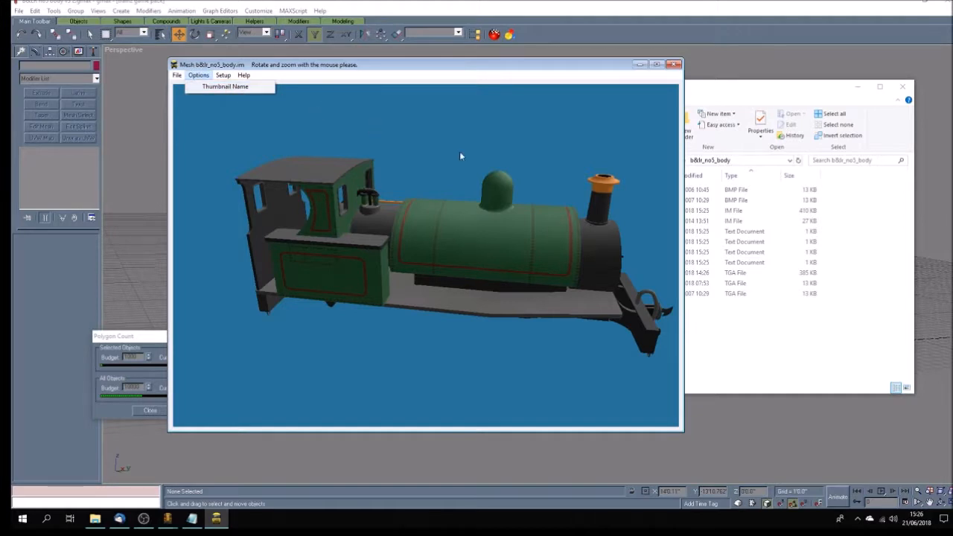
pyautogui.click(338, 121)
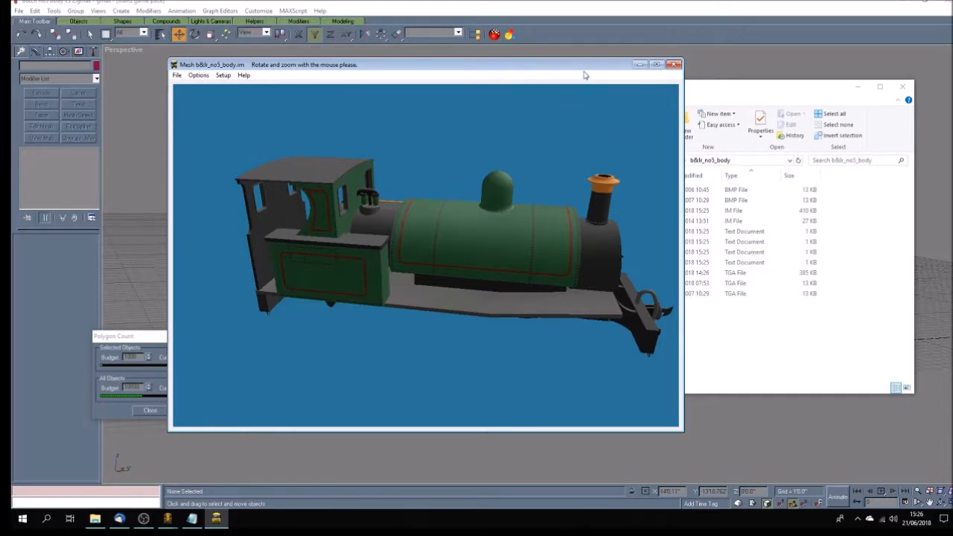
# Step: Close the mesh viewer and open the bogey folder inside TANE new models in File Explorer
pyautogui.click(672, 66)
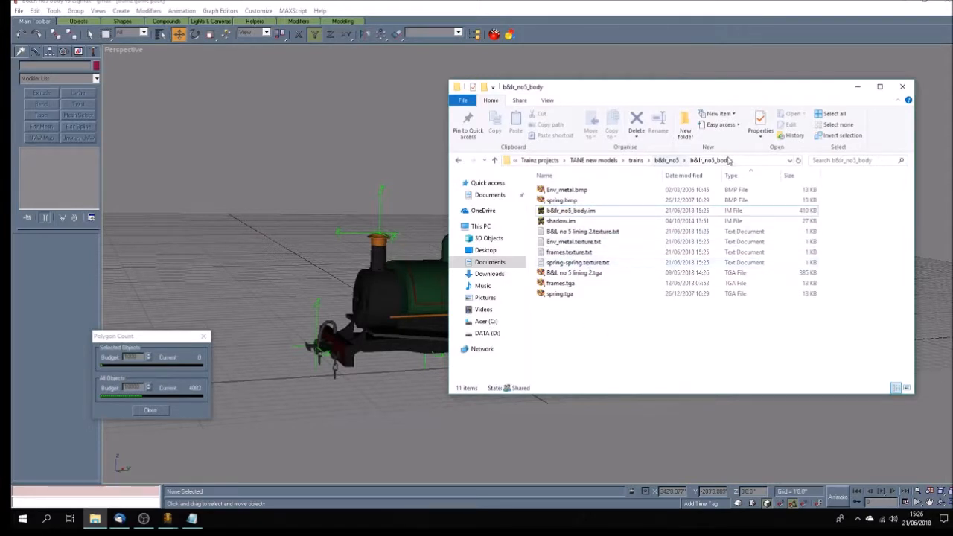
pyautogui.click(636, 160)
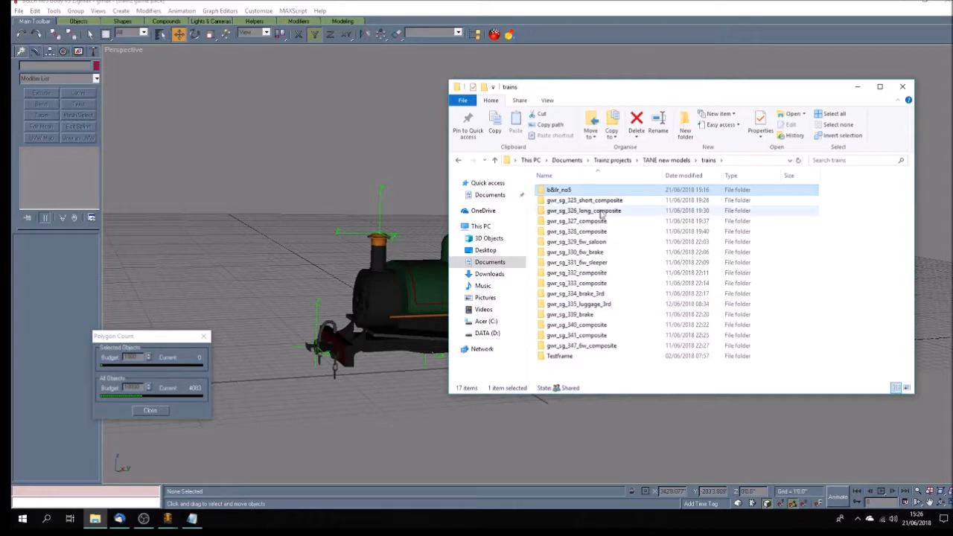
pyautogui.click(665, 160)
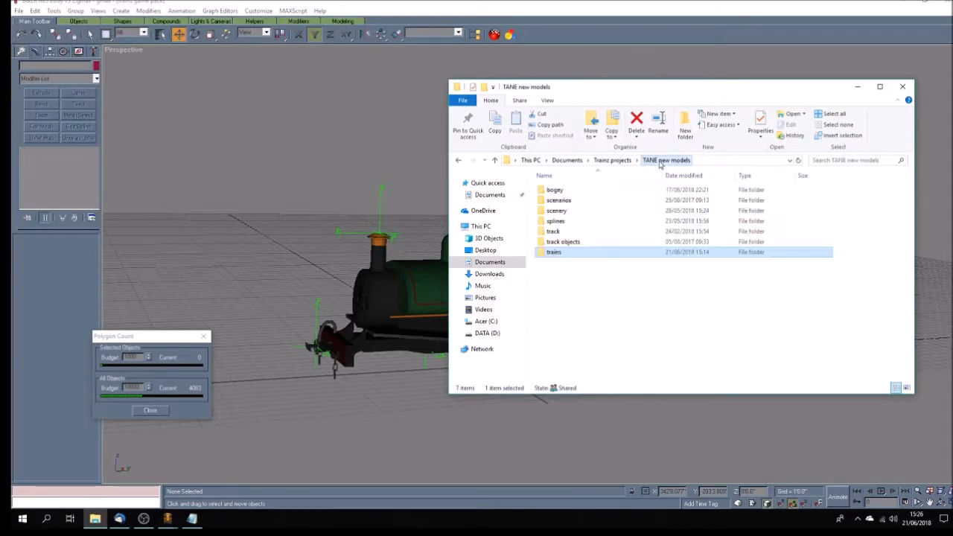
pyautogui.click(555, 190)
pyautogui.doubleClick(555, 191)
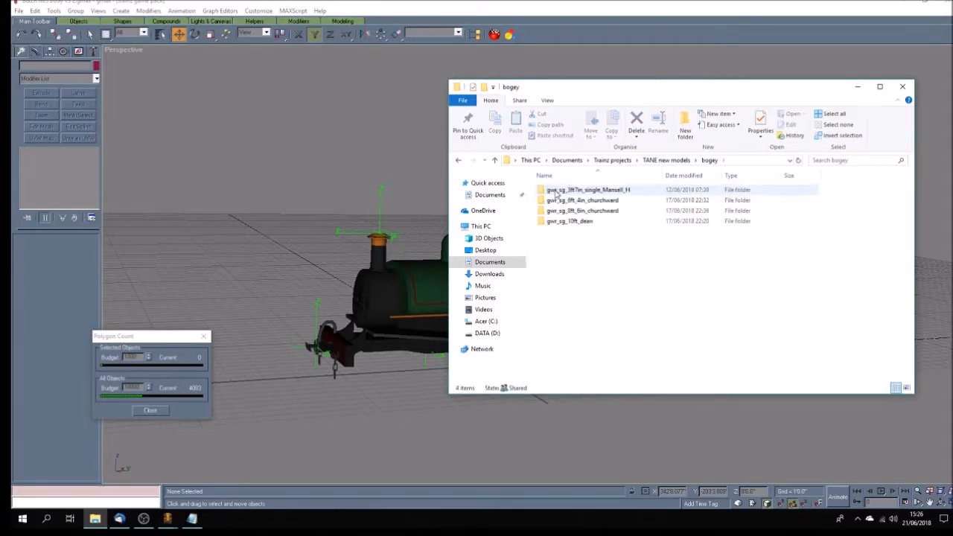
# Step: Create a new folder named b&lr_no5_leading in the bogey folder
pyautogui.rightClick(637, 283)
pyautogui.moveTo(689, 399)
pyautogui.click(774, 169)
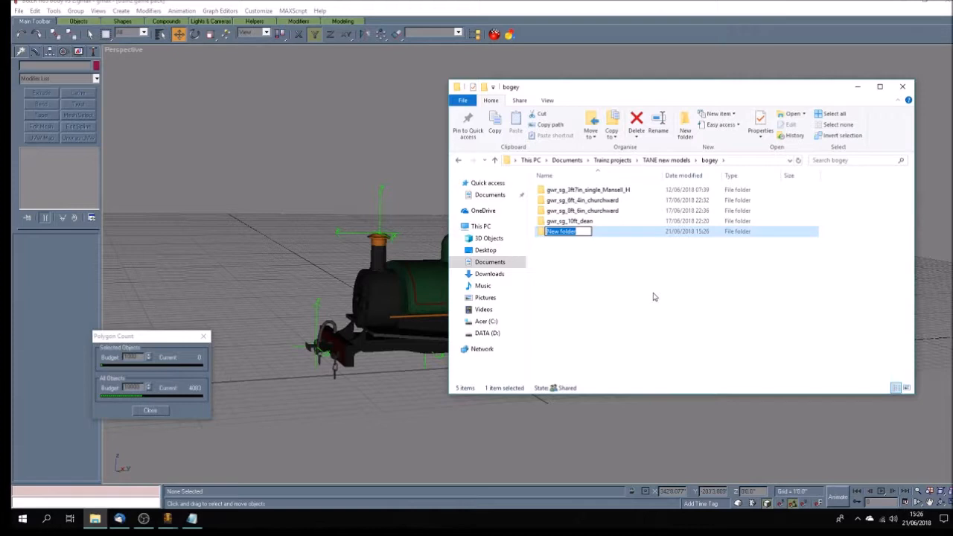
pyautogui.write('b')
pyautogui.write('8')
pyautogui.write('lr_no5_leading')
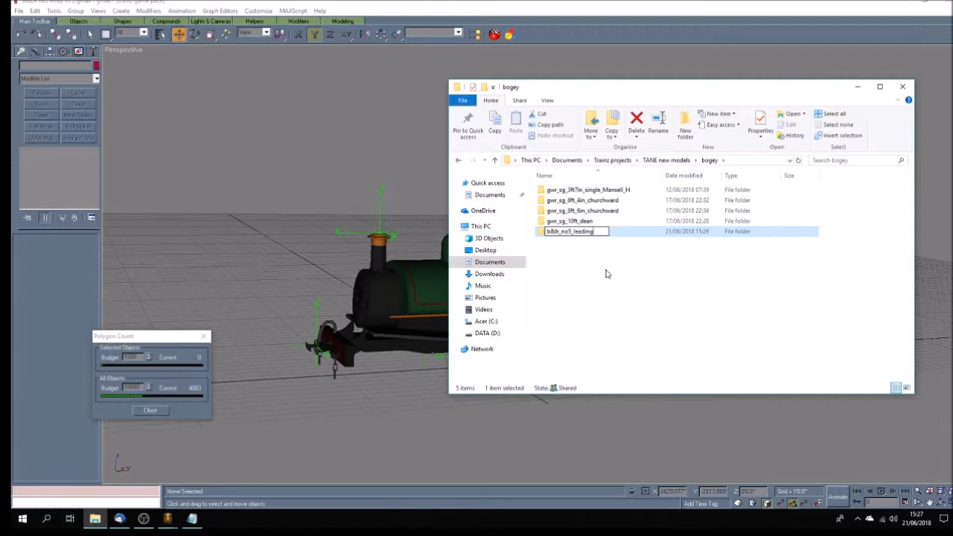
pyautogui.press('Return')
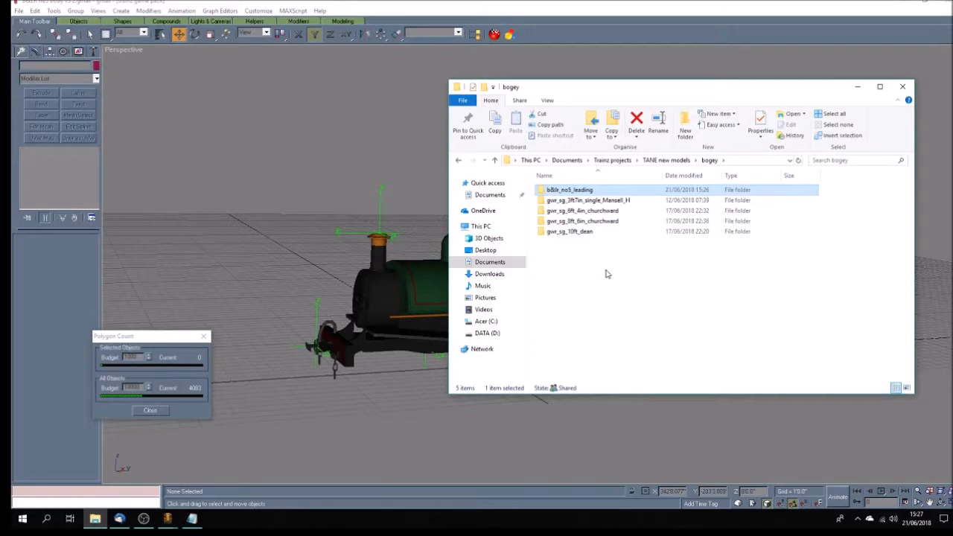
# Step: Create a second new folder named b&lr_no5_driving in the bogey folder
pyautogui.rightClick(606, 274)
pyautogui.moveTo(707, 388)
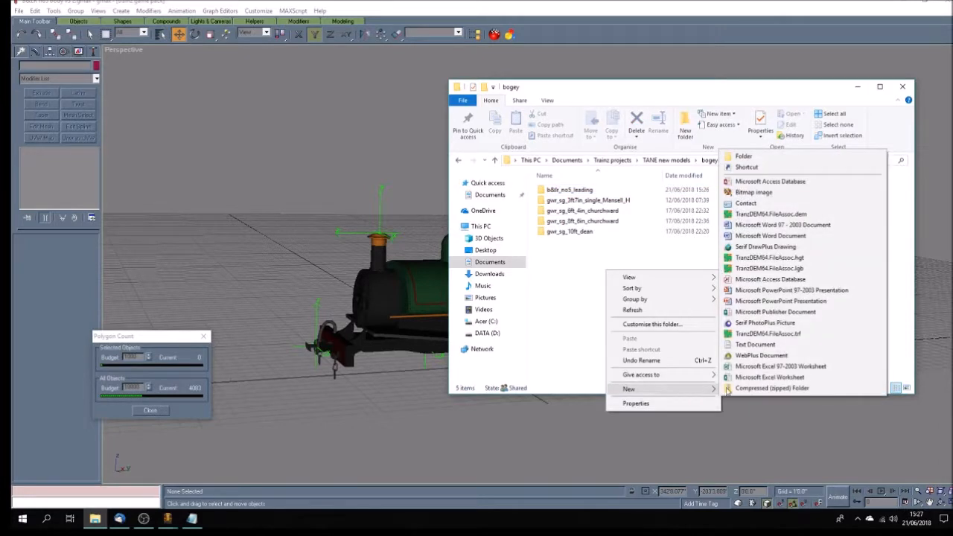
pyautogui.click(750, 156)
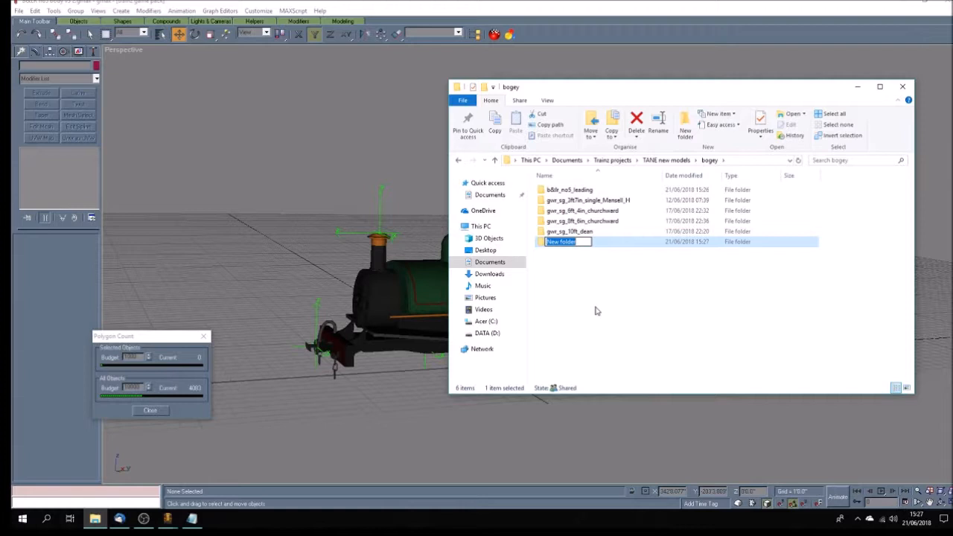
pyautogui.write('b&')
pyautogui.write('lr_no5_driving')
pyautogui.press('Return')
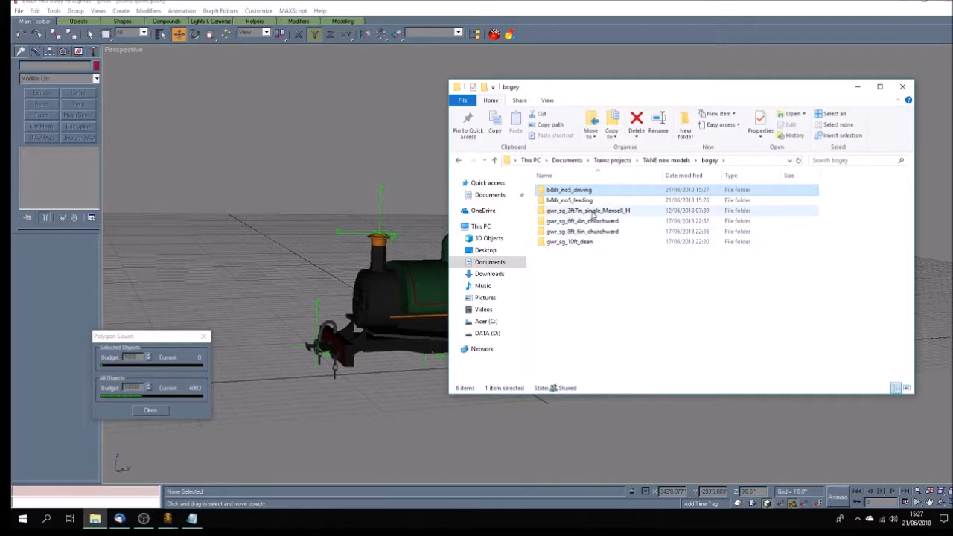
# Step: Copy all files from the gwr_sg_3ft7in_single_Mansell_H folder into the b&lr_no5_leading folder
pyautogui.click(593, 213)
pyautogui.doubleClick(593, 212)
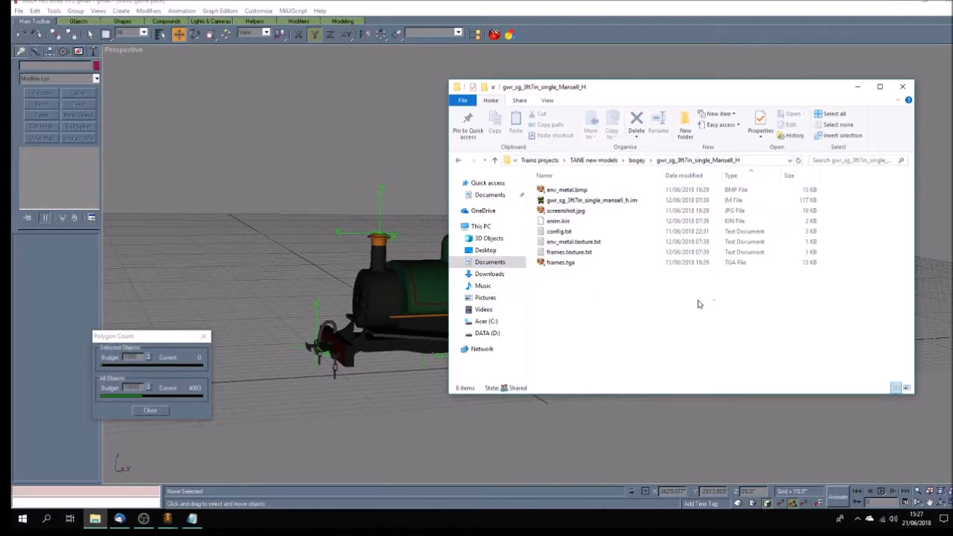
pyautogui.moveTo(715, 301); pyautogui.dragTo(530, 186)
pyautogui.hotkey('ctrl', 'c')
pyautogui.click(638, 161)
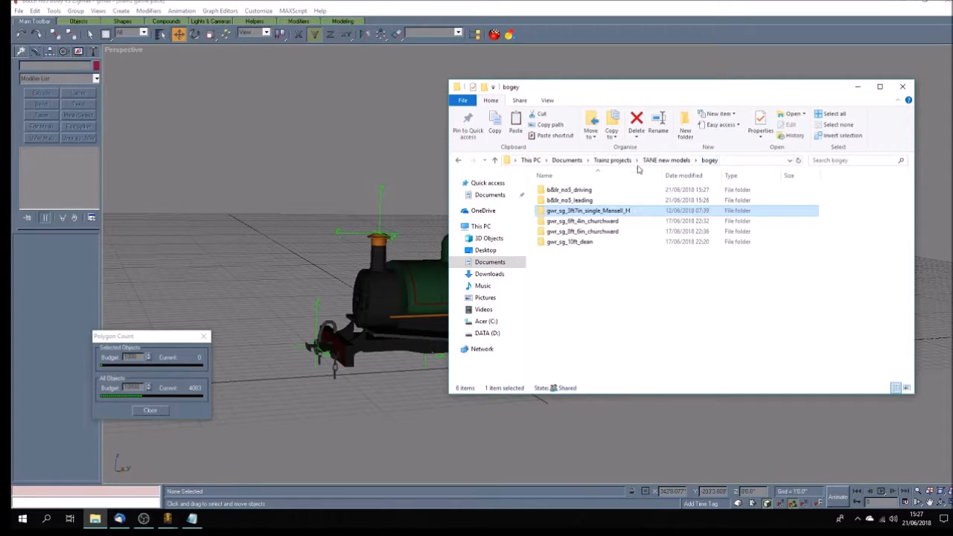
pyautogui.doubleClick(576, 200)
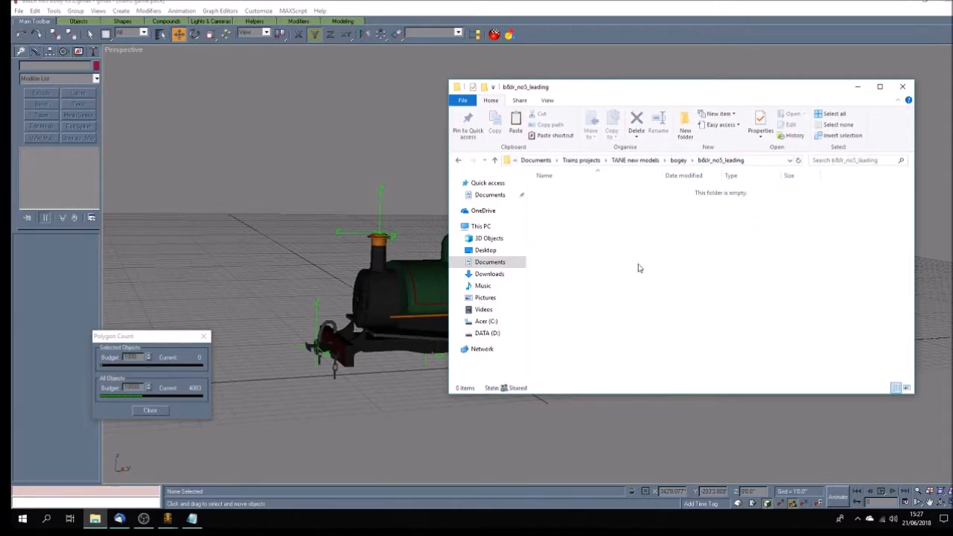
pyautogui.hotkey('ctrl', 'v')
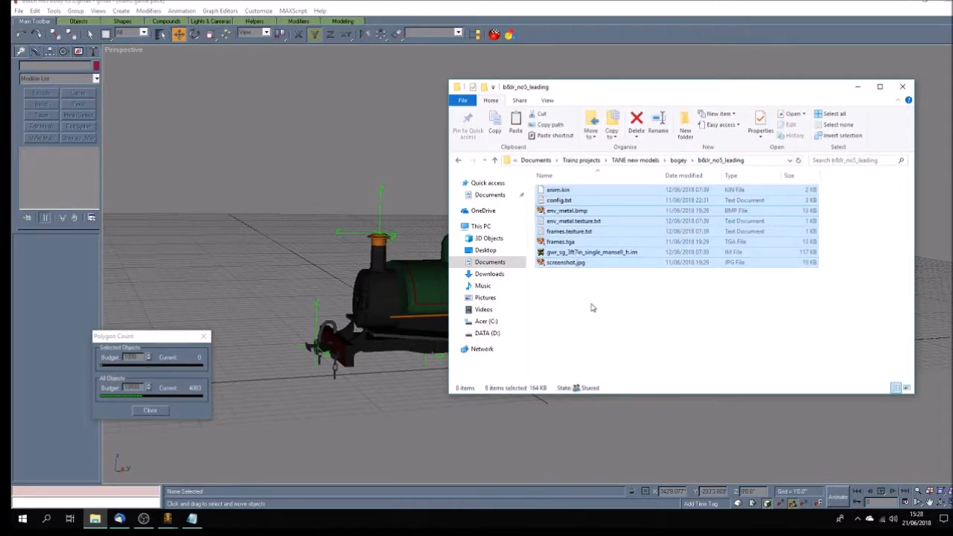
pyautogui.click(595, 312)
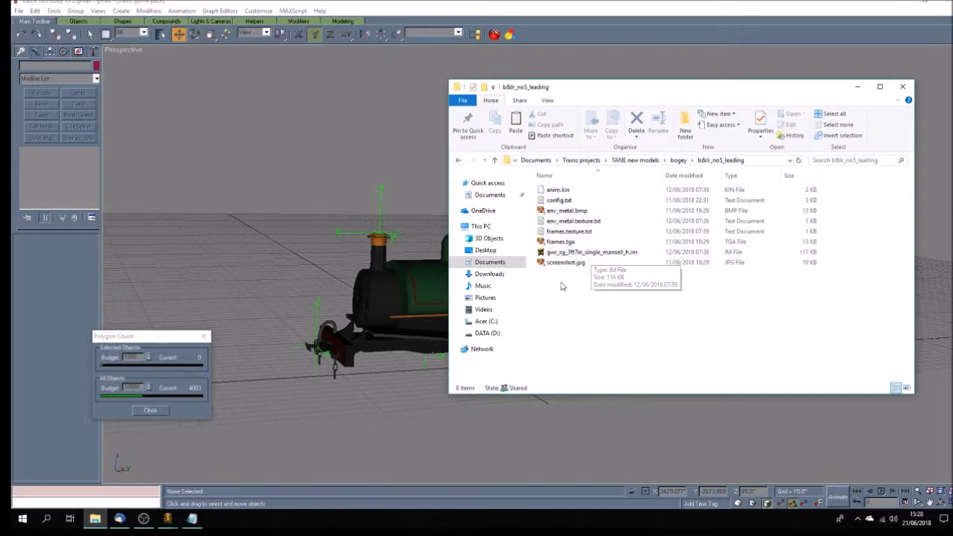
# Step: Rename the copied gwr_sg_3ft7in_single_mansell_h.im file as b&lr_no5_leading.im
pyautogui.click(574, 253)
pyautogui.click(574, 254)
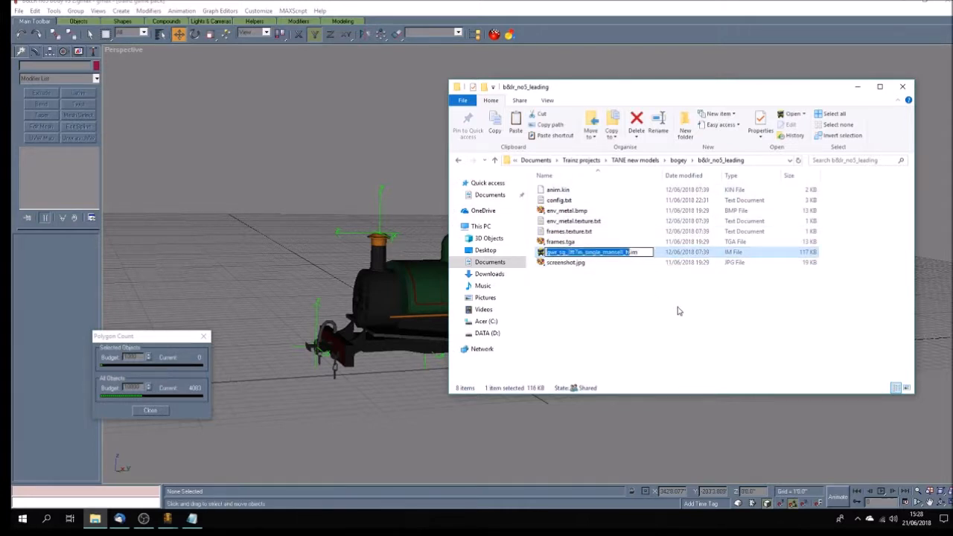
pyautogui.write('b&lr_no5_leading')
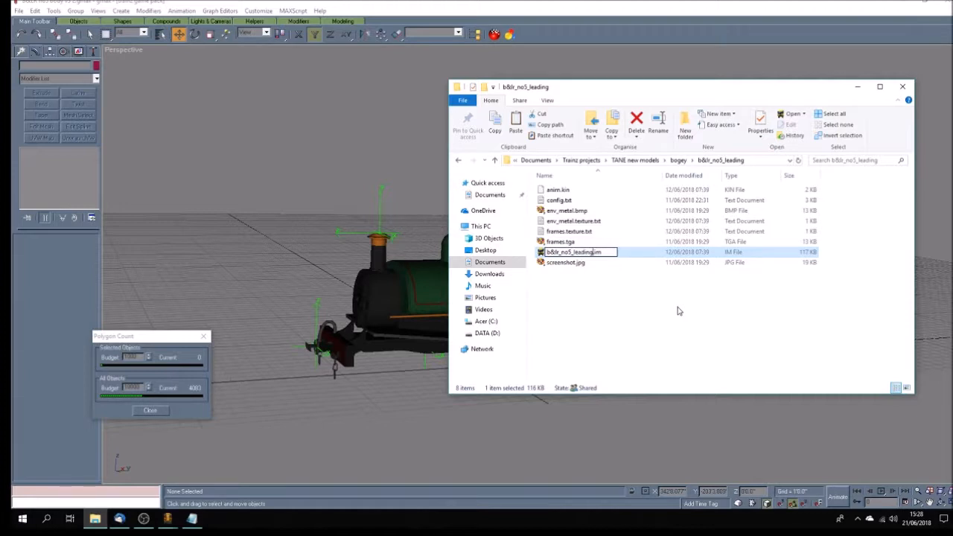
pyautogui.press('Return')
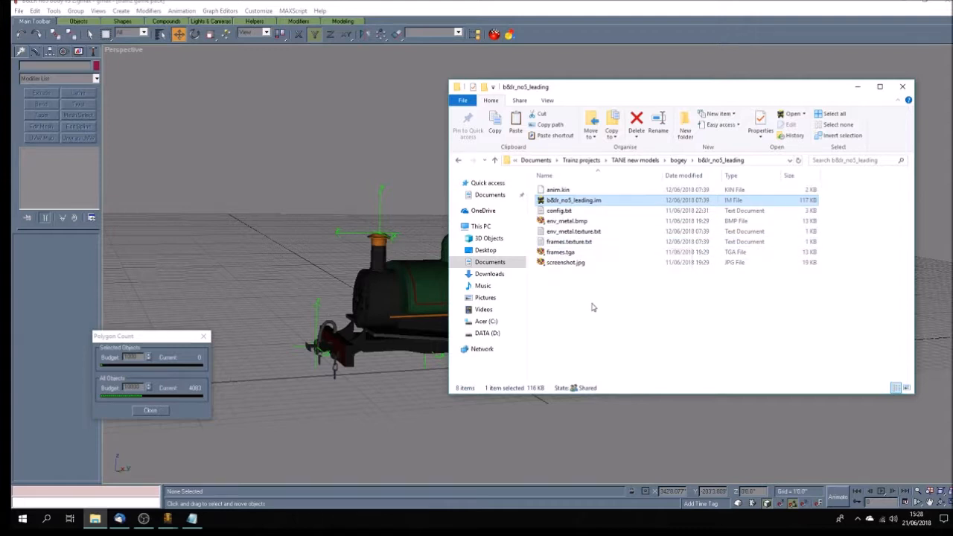
# Step: Delete the copied texture files and screenshot, from env_metal.bmp through screenshot.jpg, in the b&lr_no5_leading folder
pyautogui.click(566, 221)
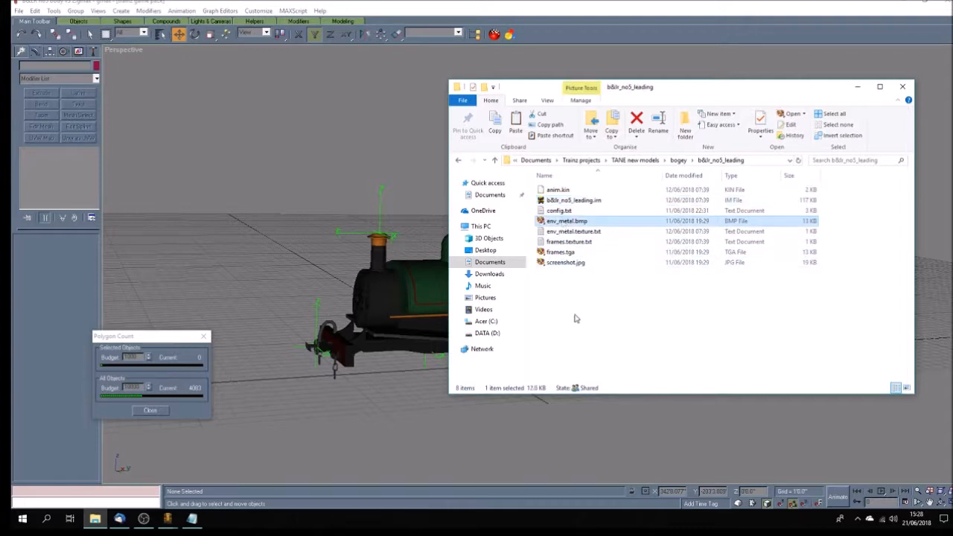
pyautogui.keyDown('shift'); pyautogui.click(566, 264); pyautogui.keyUp('shift')
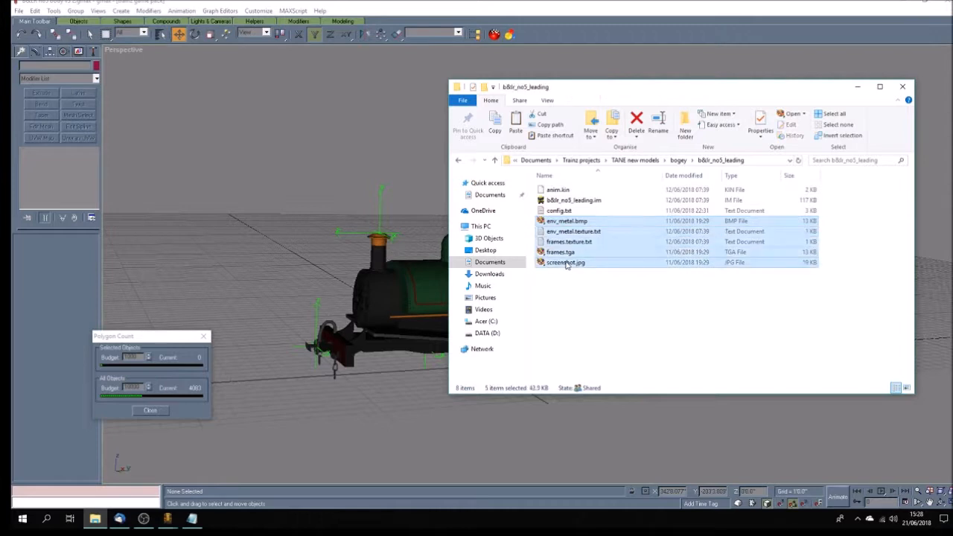
pyautogui.press('Delete')
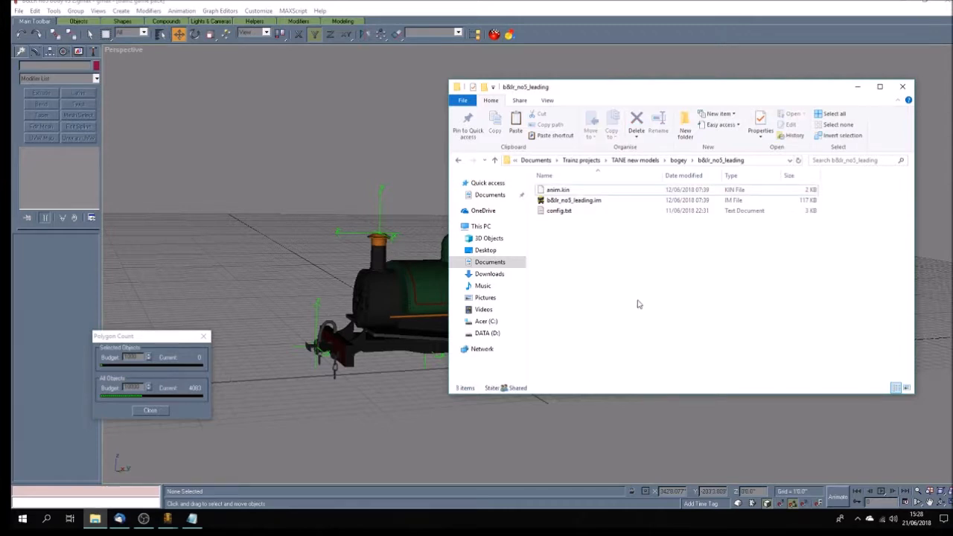
# Step: Check the files in the b&lr_no5_body folder under trains, and return to the b&lr_no5_leading bogey folder
pyautogui.click(648, 160)
pyautogui.doubleClick(554, 252)
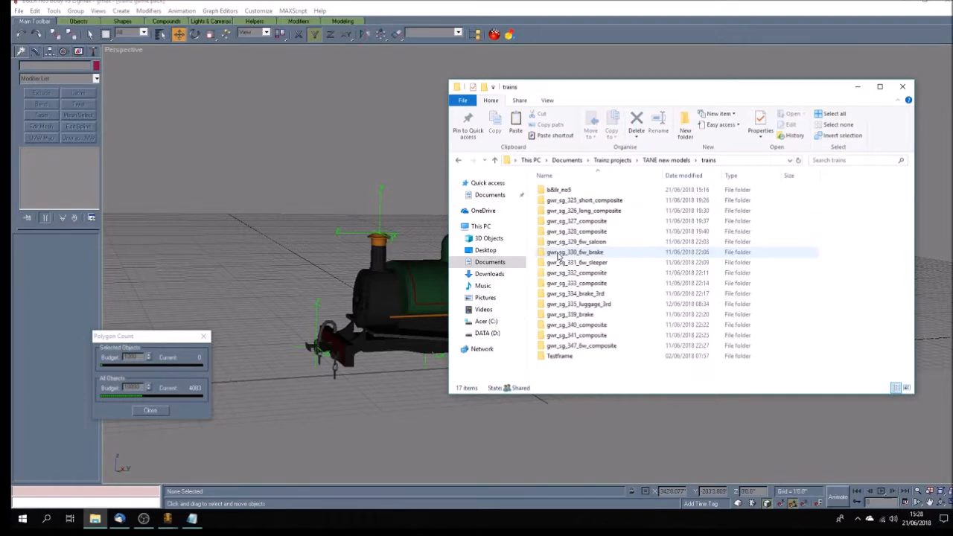
pyautogui.doubleClick(560, 191)
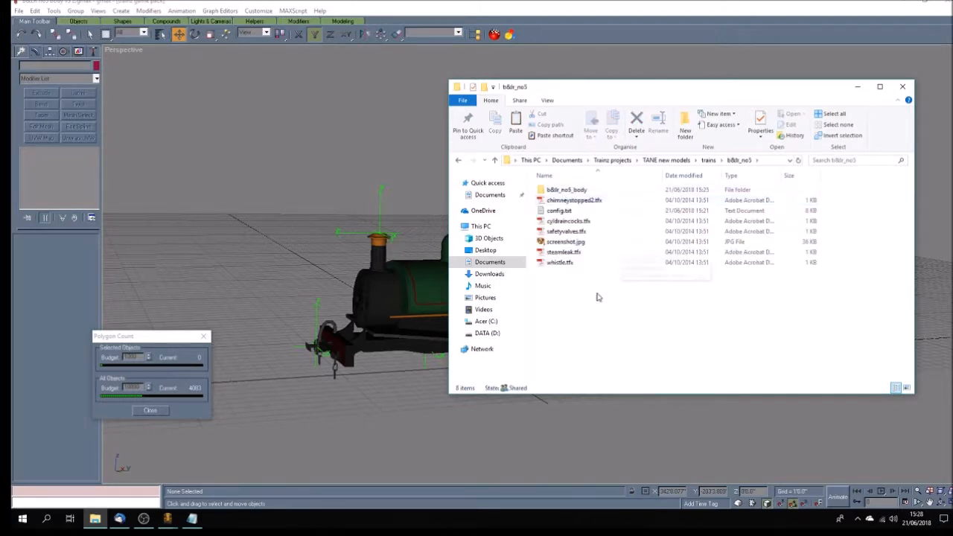
pyautogui.doubleClick(561, 191)
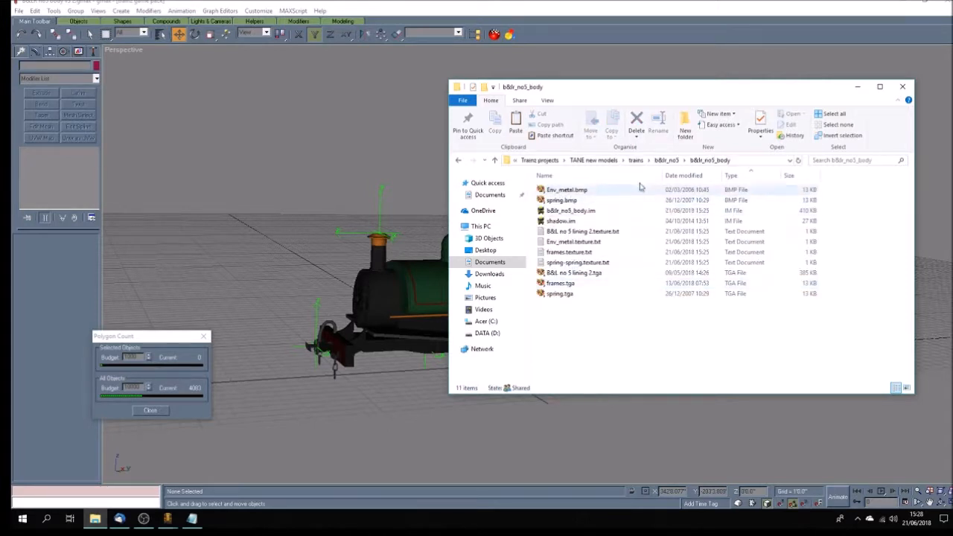
pyautogui.click(636, 160)
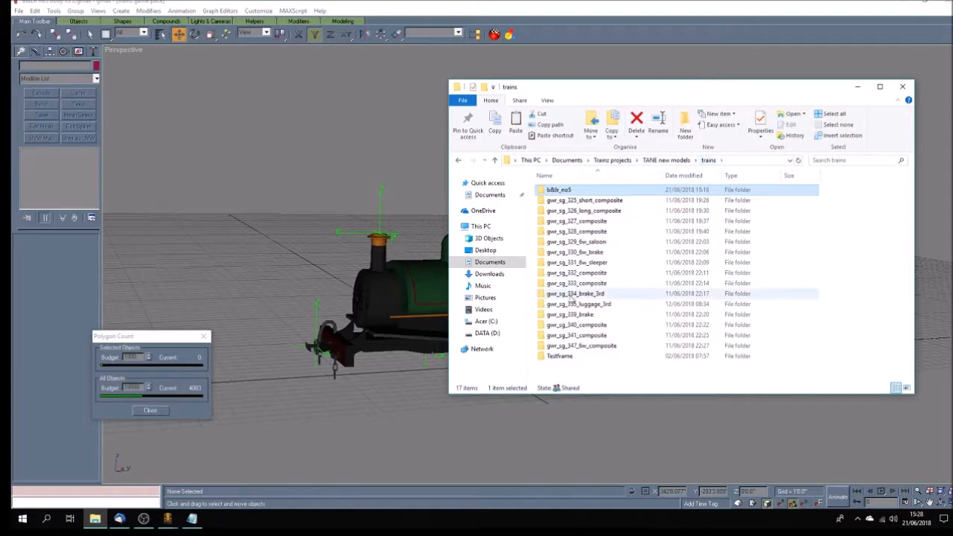
pyautogui.click(665, 160)
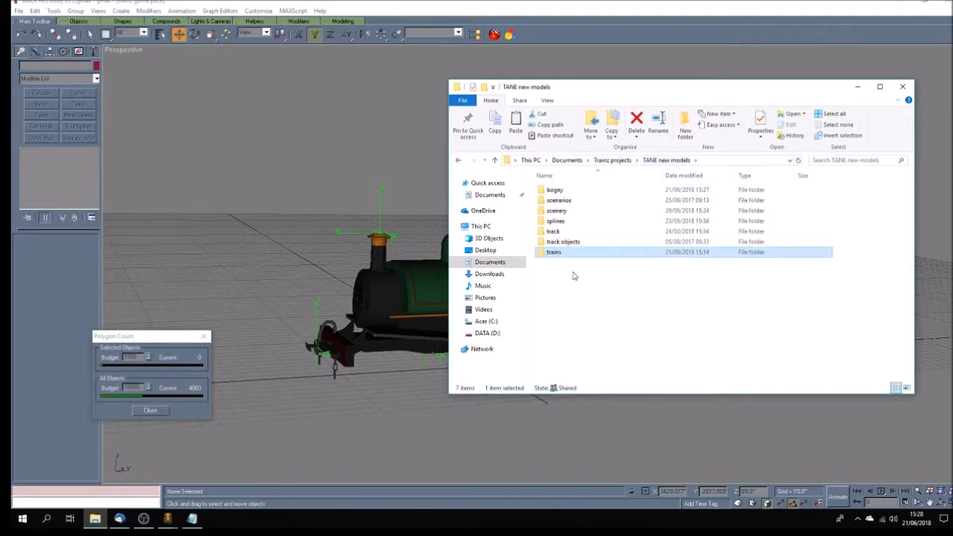
pyautogui.doubleClick(554, 190)
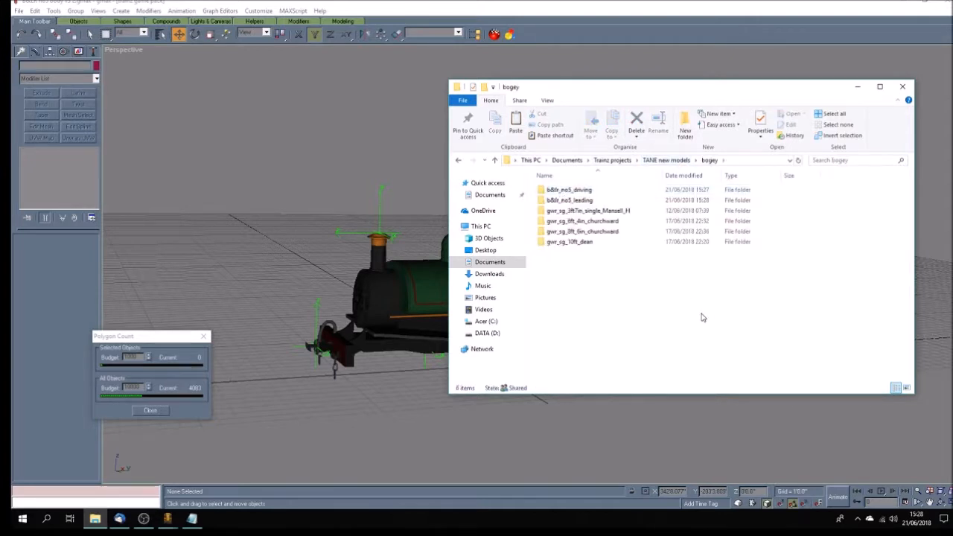
pyautogui.doubleClick(569, 201)
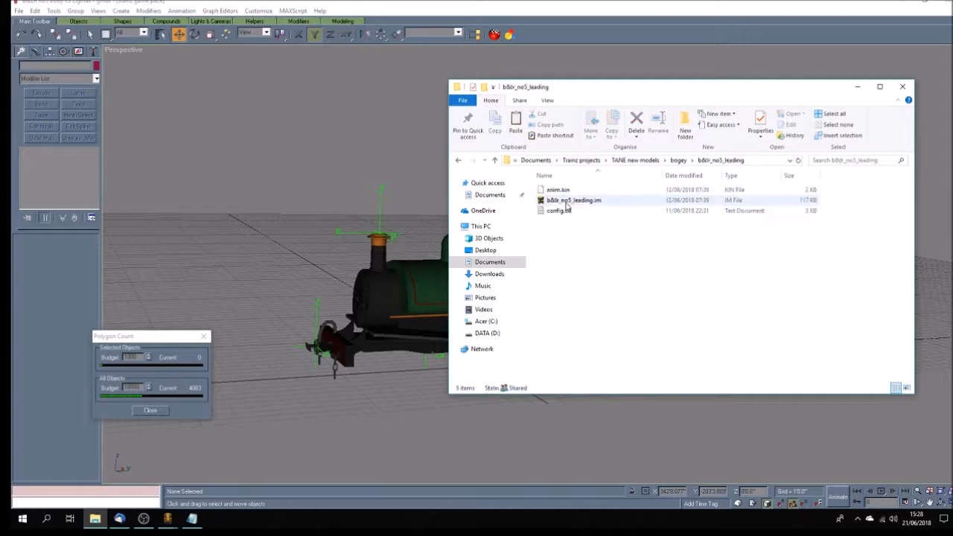
# Step: Switch to gmax and open the recent file B&LR no5 leading bogey v1 2.gmax, saving the changes to the body scene
pyautogui.click(307, 191)
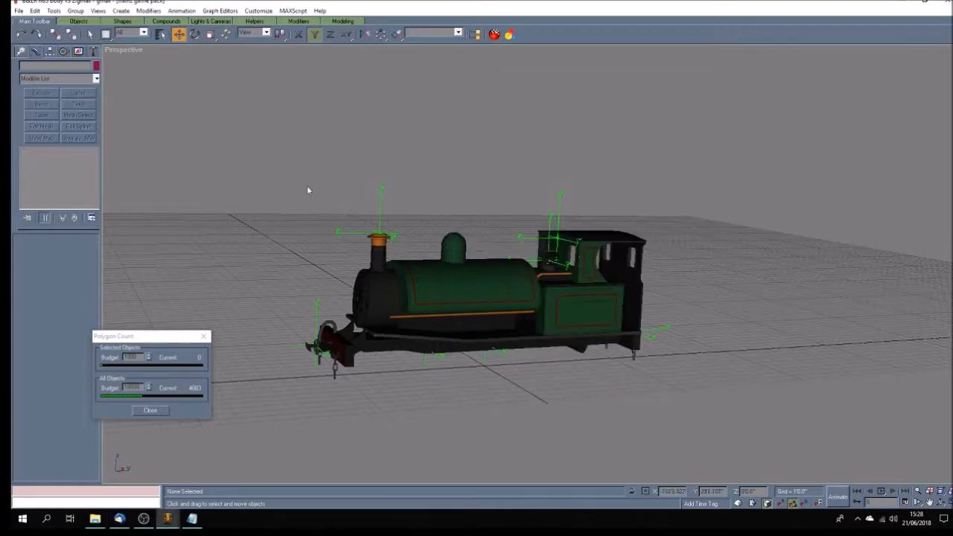
pyautogui.click(19, 11)
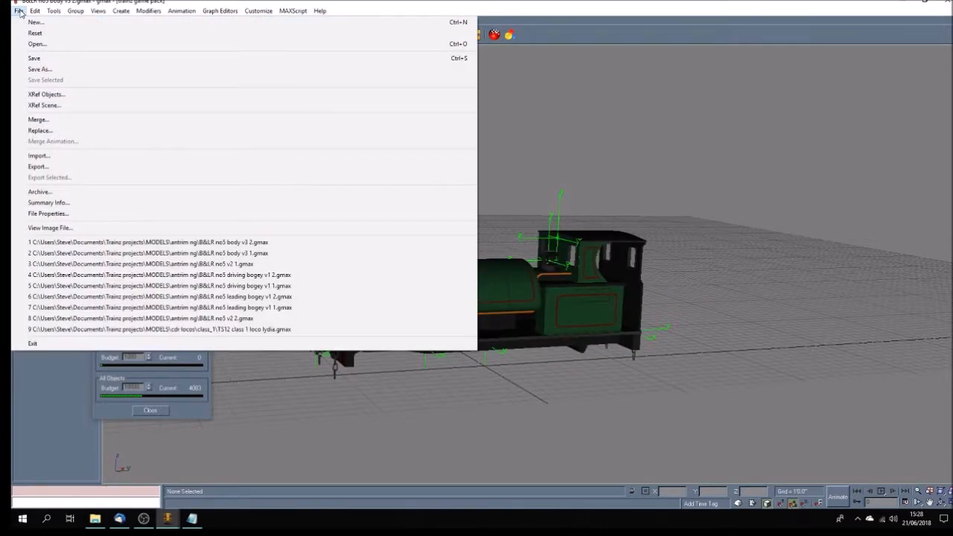
pyautogui.click(286, 298)
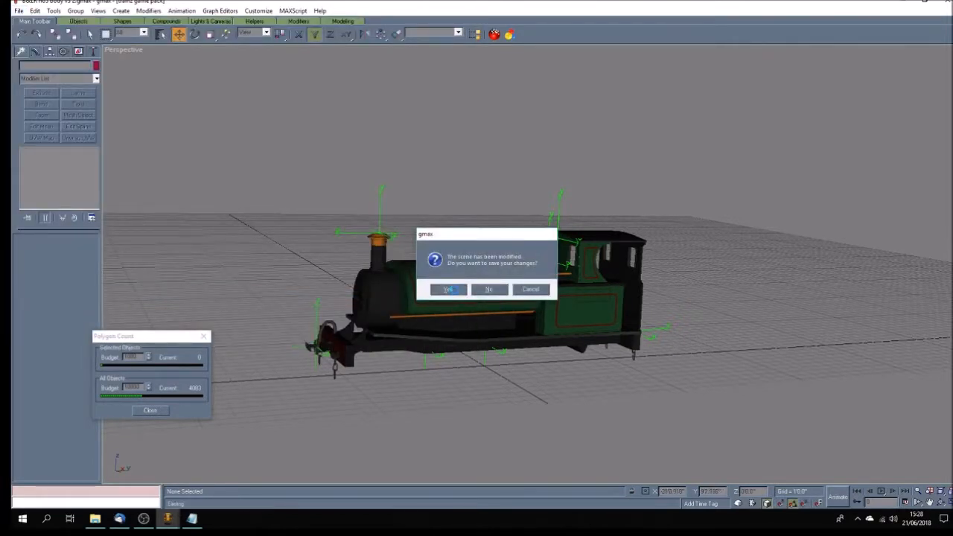
pyautogui.click(449, 289)
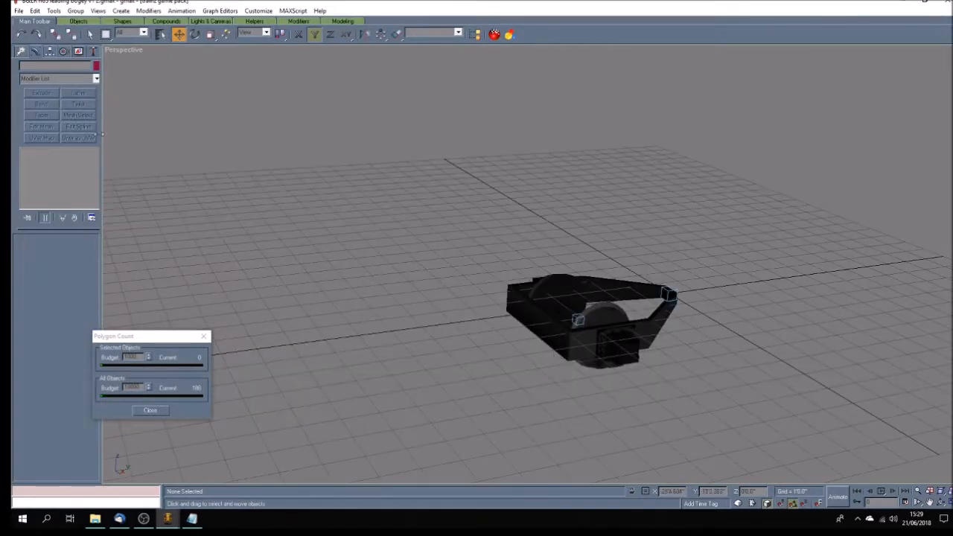
# Step: Export the leading bogey in Trainz format over b&lr_no5_leading.im in its bogey folder, overwriting the existing mesh and texture.txt files
pyautogui.click(19, 10)
pyautogui.click(223, 166)
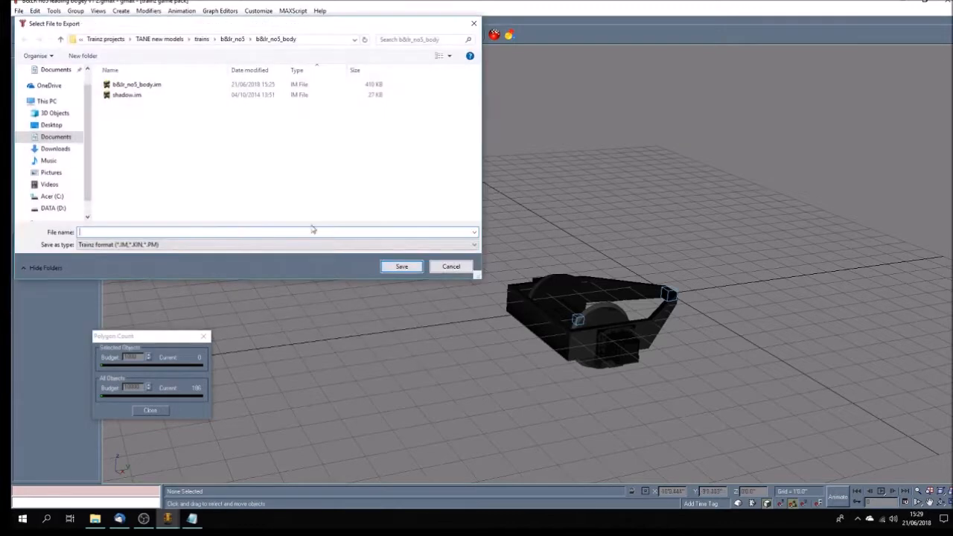
pyautogui.click(176, 42)
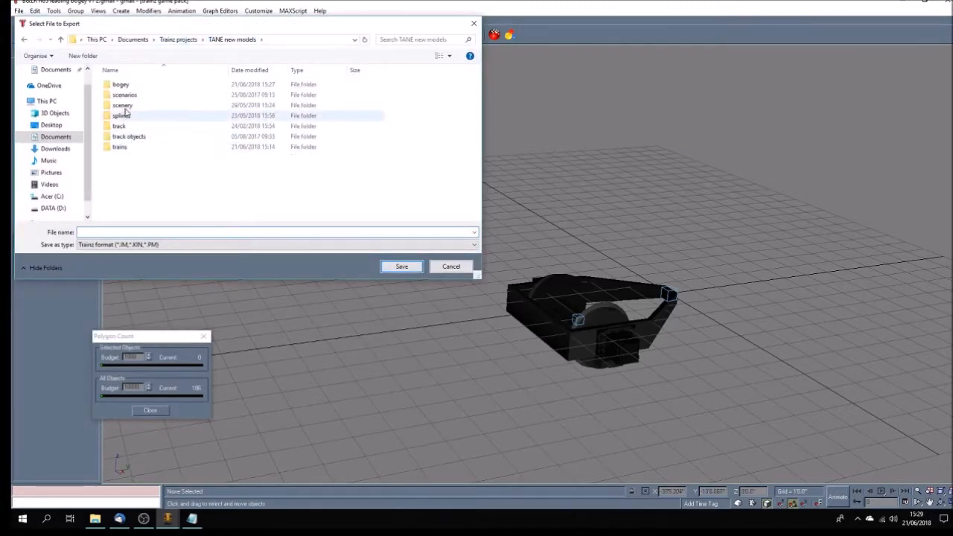
pyautogui.doubleClick(121, 86)
pyautogui.doubleClick(136, 96)
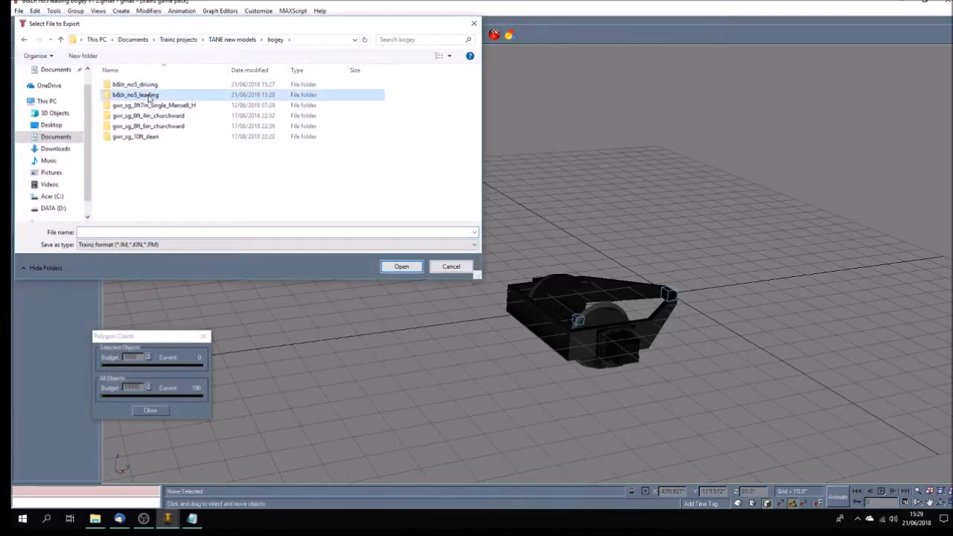
pyautogui.click(139, 95)
pyautogui.click(403, 266)
pyautogui.click(514, 294)
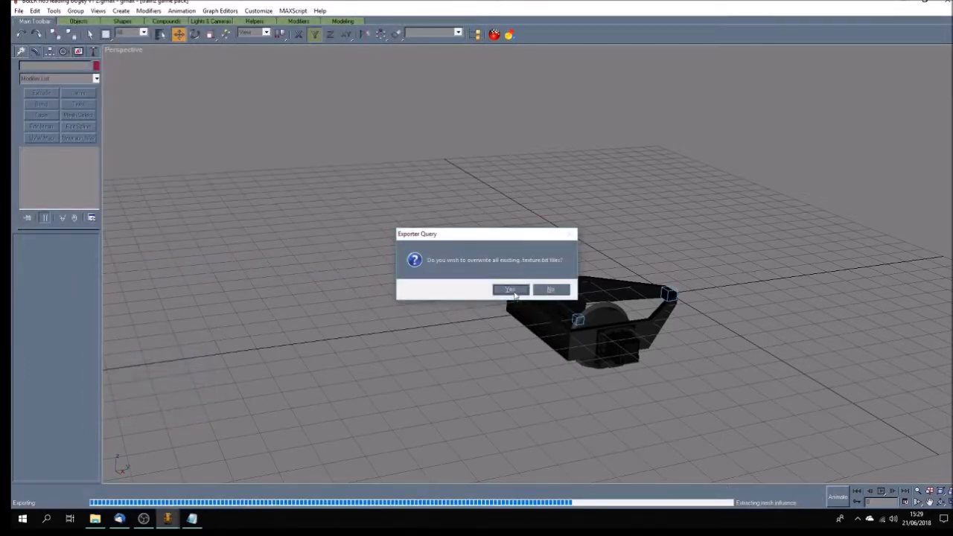
pyautogui.click(512, 291)
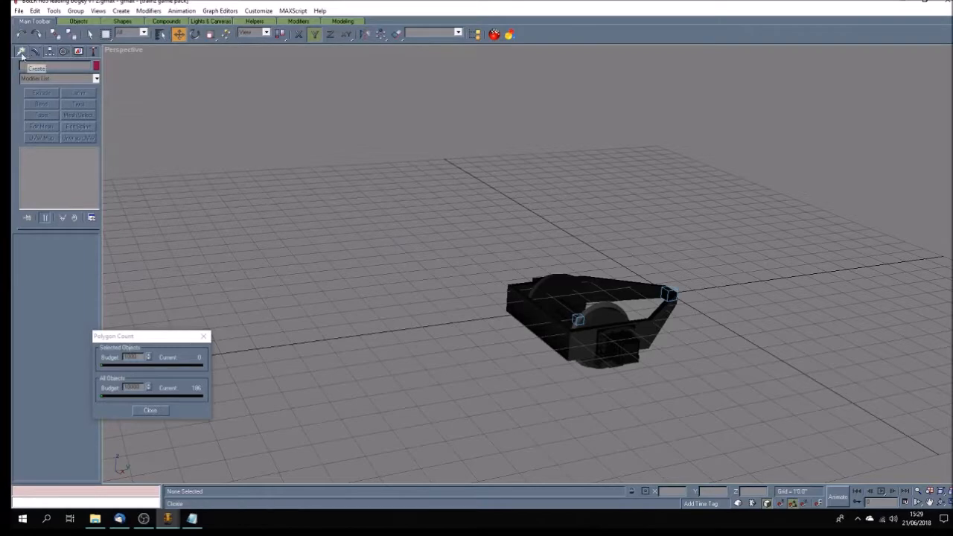
# Step: Export the leading bogey's animation over the existing anim.kin in the b&lr_no5_leading folder
pyautogui.click(19, 10)
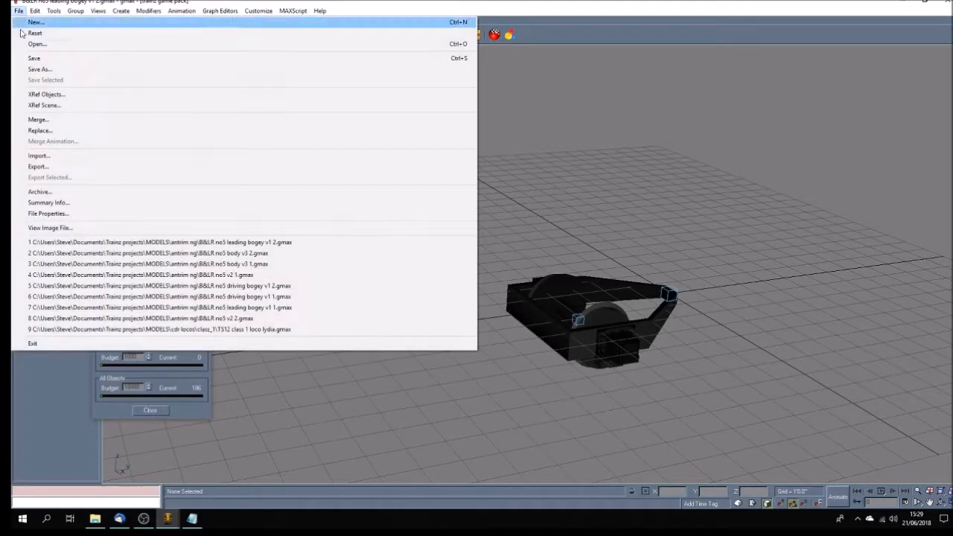
pyautogui.click(59, 167)
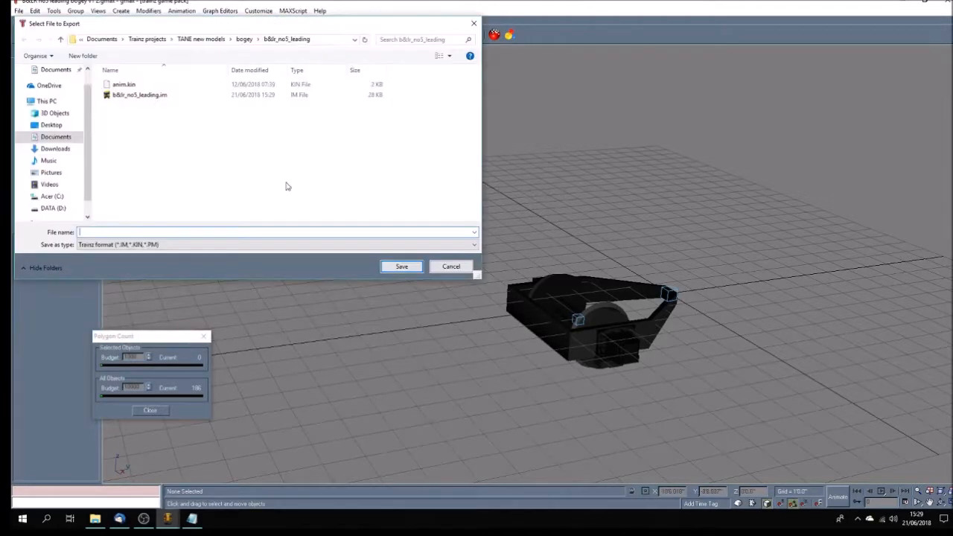
pyautogui.click(216, 84)
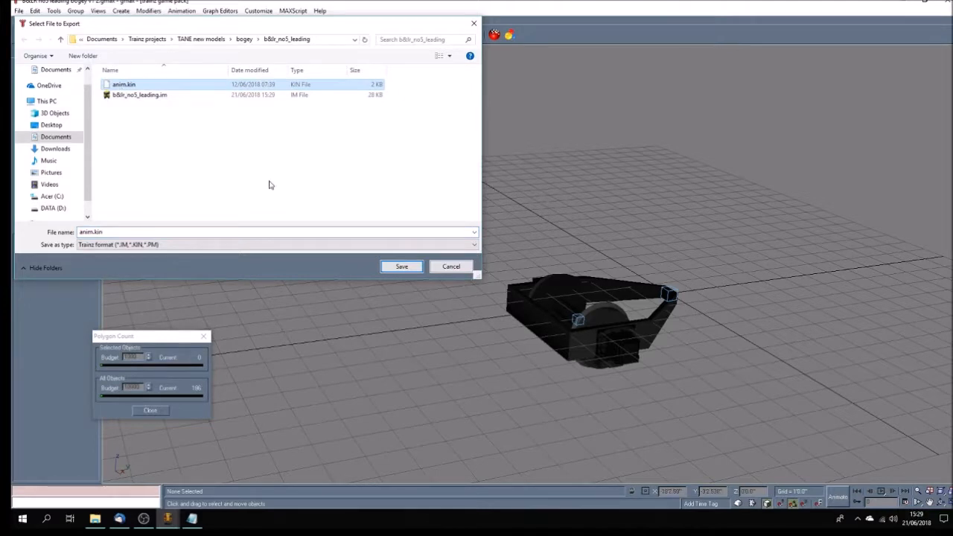
pyautogui.click(403, 267)
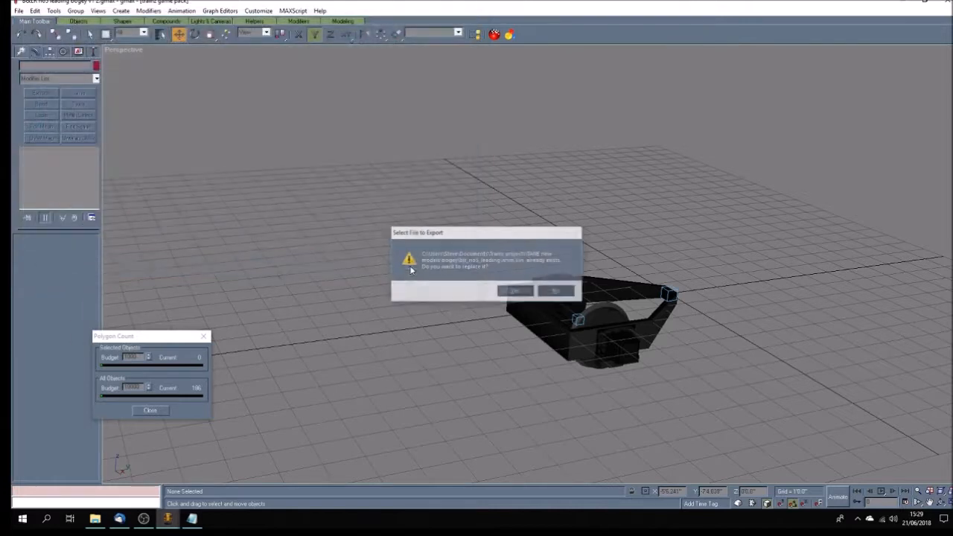
pyautogui.click(511, 287)
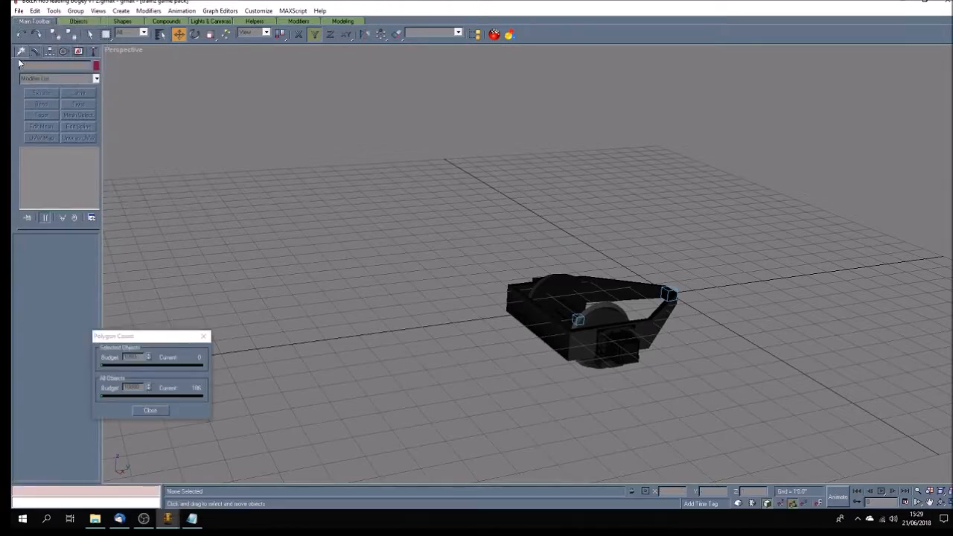
# Step: Set the Resource Collector's output path to the b&lr_no5_leading folder under Trainz projects, TANE new models, bogey
pyautogui.click(93, 52)
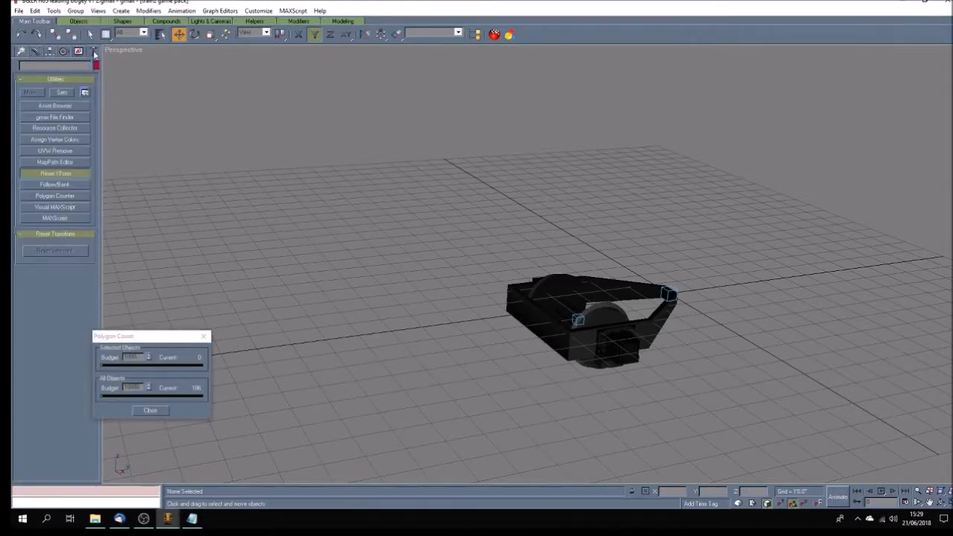
pyautogui.click(55, 128)
pyautogui.click(88, 265)
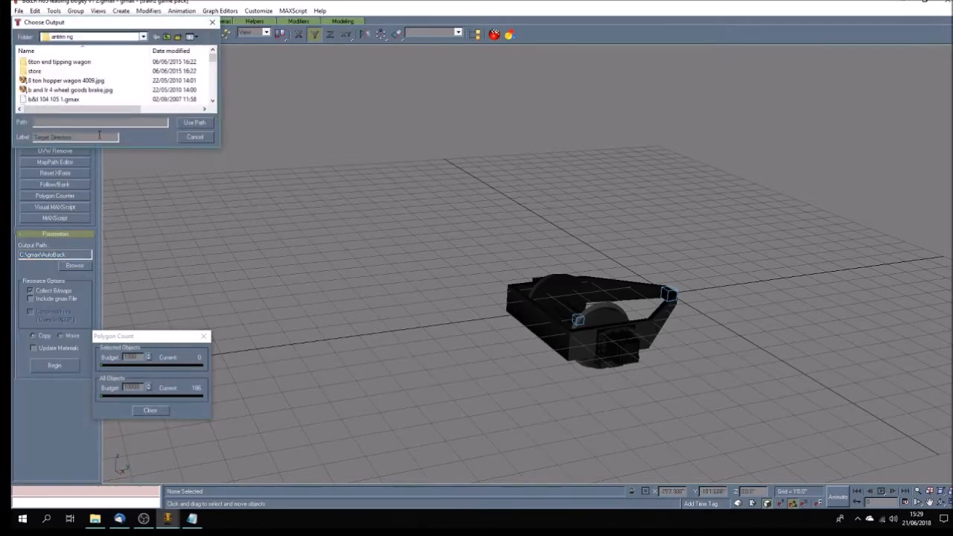
pyautogui.click(143, 37)
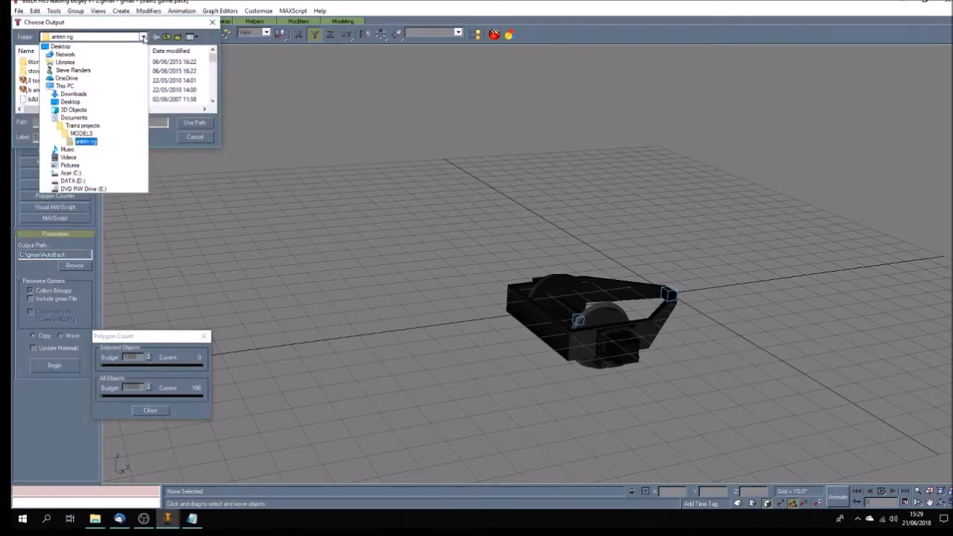
pyautogui.click(82, 126)
pyautogui.moveTo(213, 63); pyautogui.dragTo(213, 64)
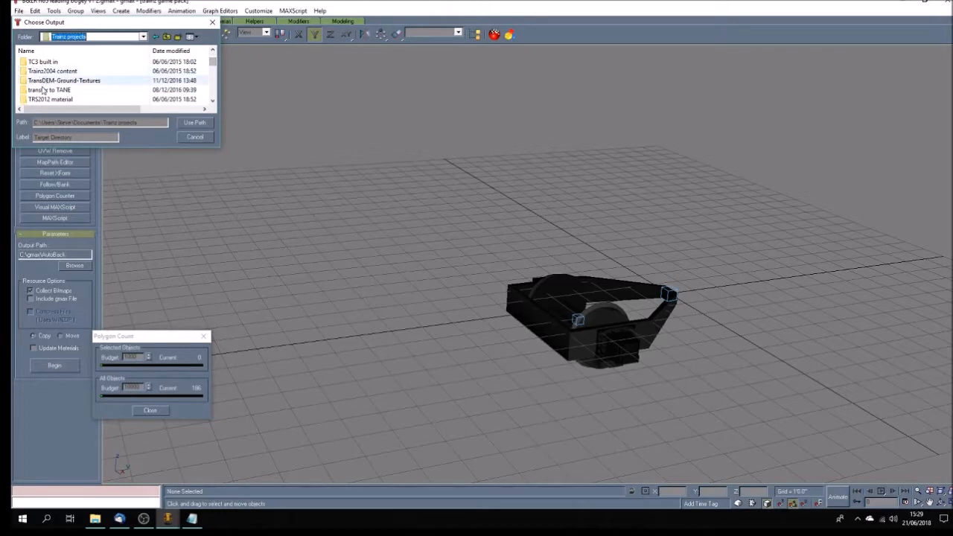
pyautogui.scroll(1, 89, 74)
pyautogui.doubleClick(73, 70)
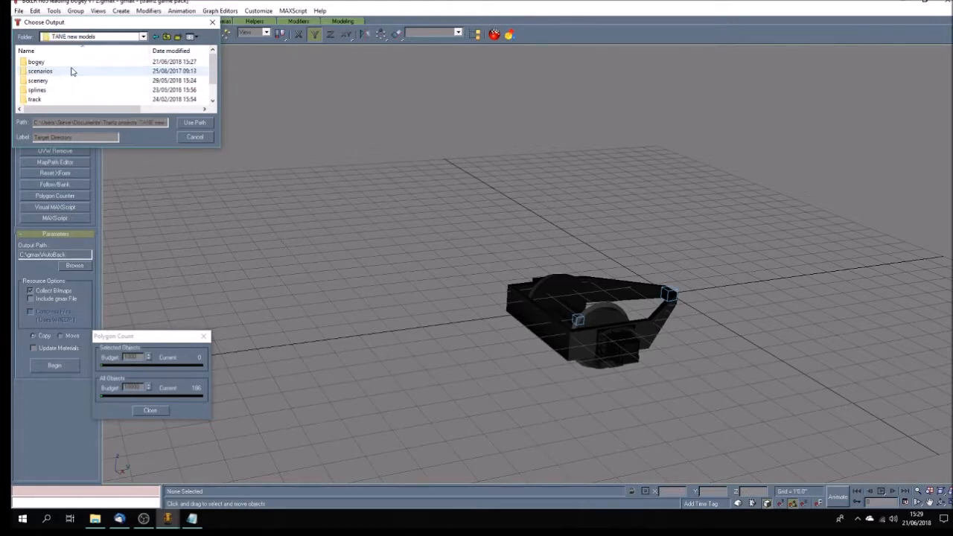
pyautogui.doubleClick(37, 62)
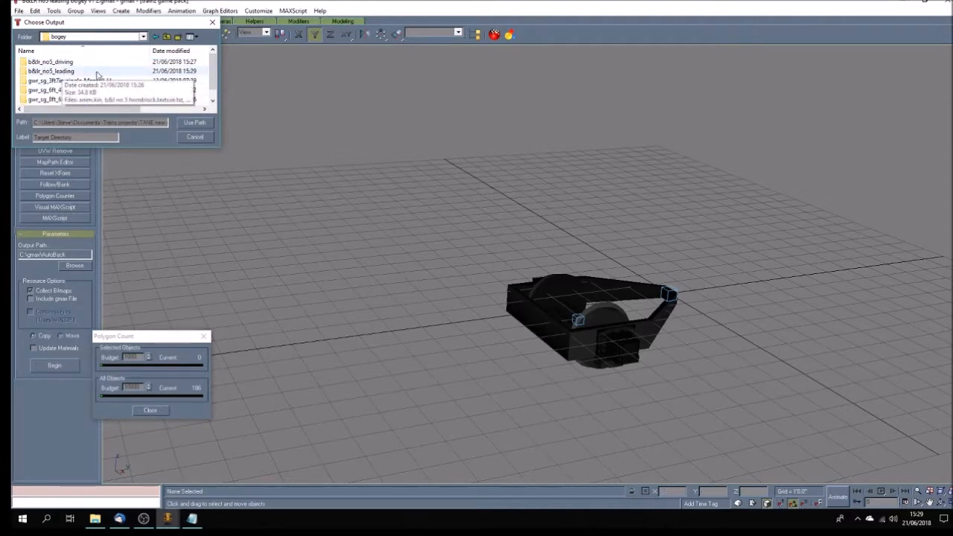
pyautogui.doubleClick(47, 72)
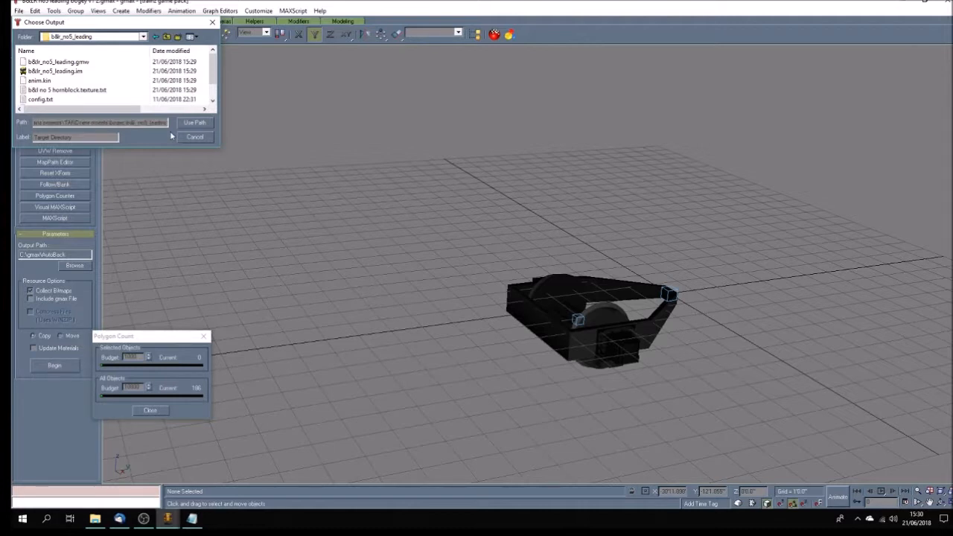
pyautogui.write('\\')
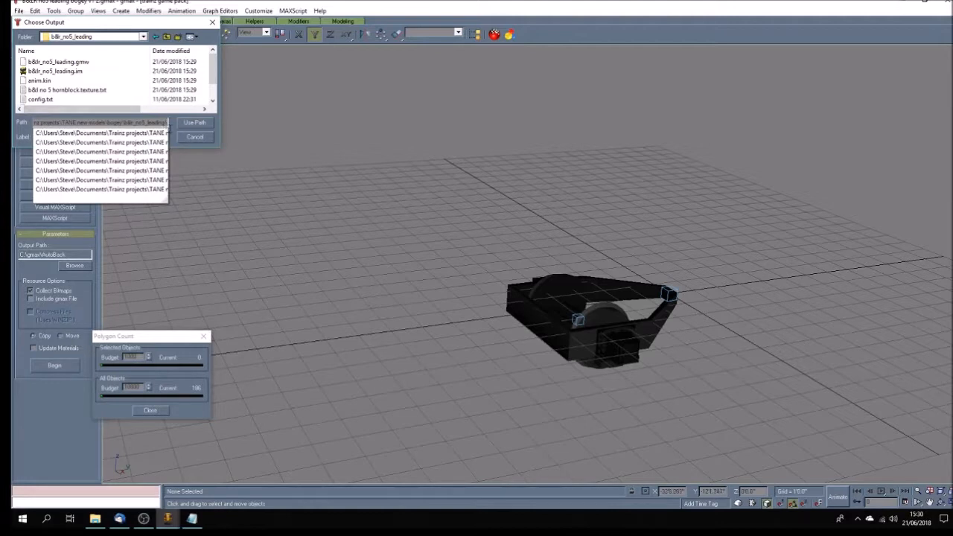
pyautogui.click(199, 130)
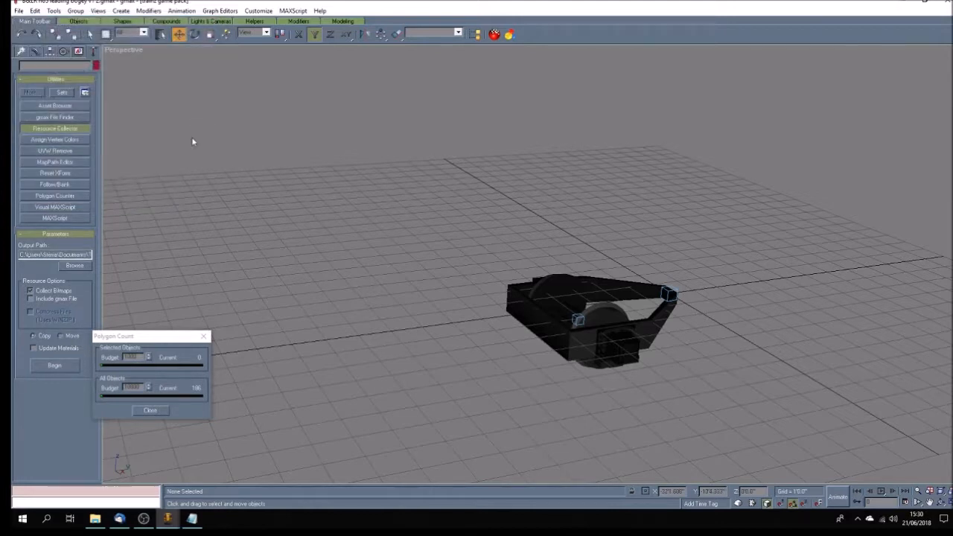
# Step: Switch to File Explorer, sort the b&lr_no5_leading folder by type, and inspect the contents of Env_metal.texture.txt
pyautogui.click(95, 522)
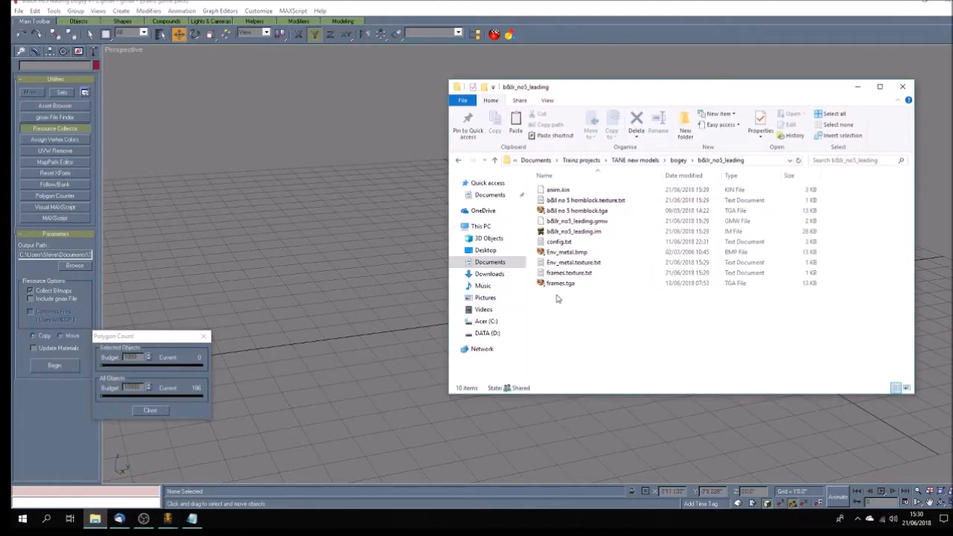
pyautogui.click(729, 177)
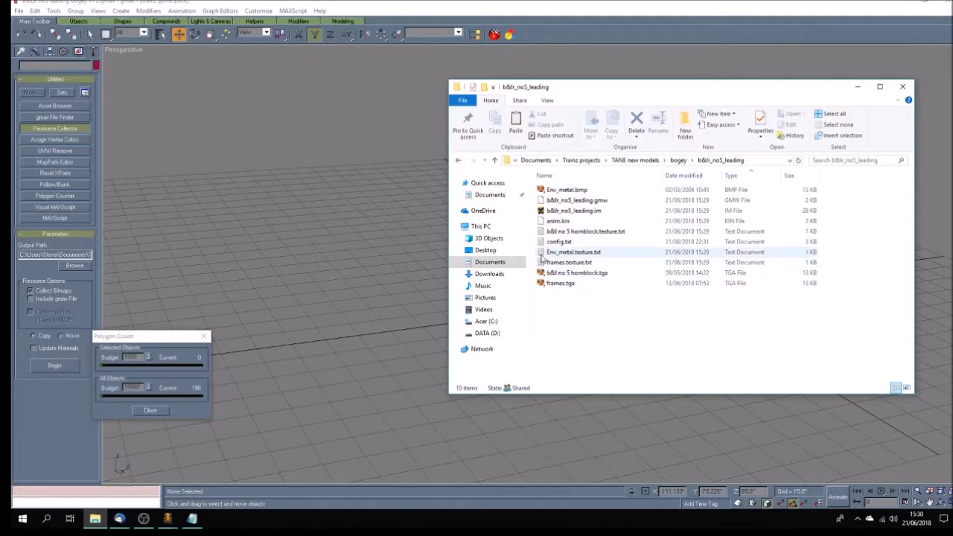
pyautogui.doubleClick(588, 252)
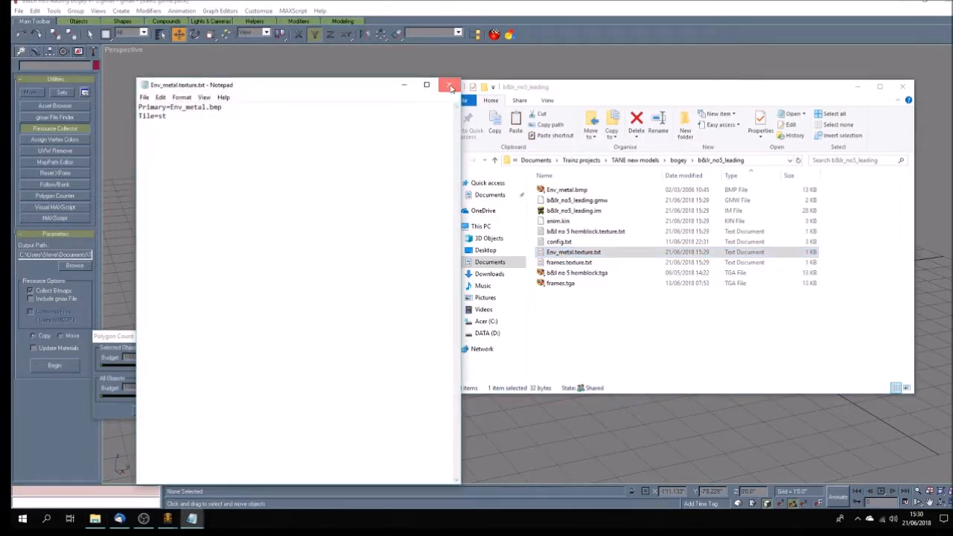
pyautogui.click(449, 86)
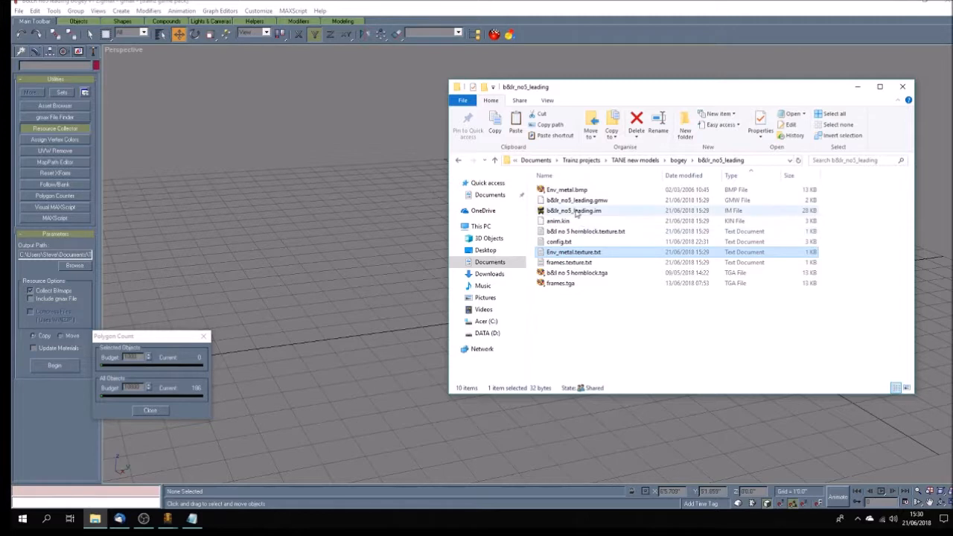
# Step: Delete b&lr_no5_leading.gmw from the leading bogey folder and go up to the bogey folder
pyautogui.click(573, 201)
pyautogui.press('Delete')
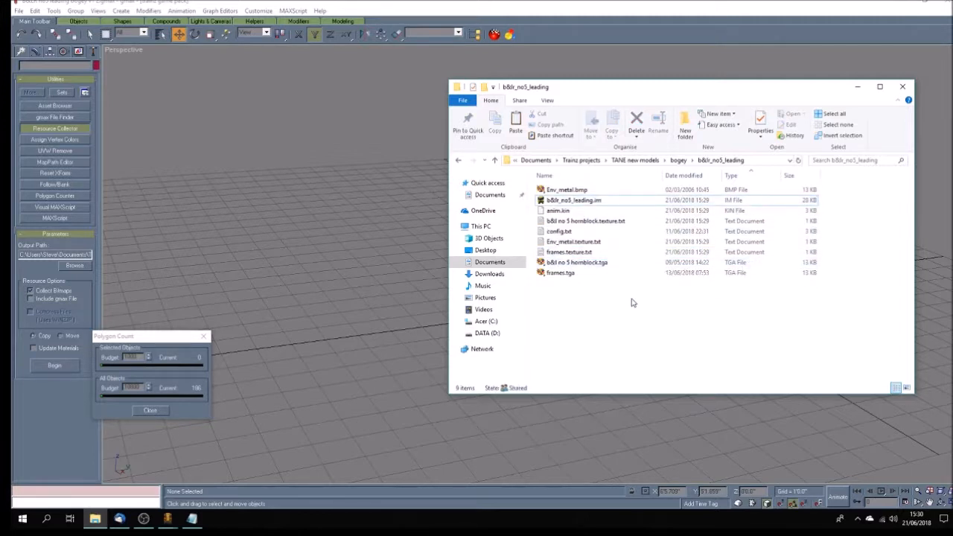
pyautogui.click(679, 160)
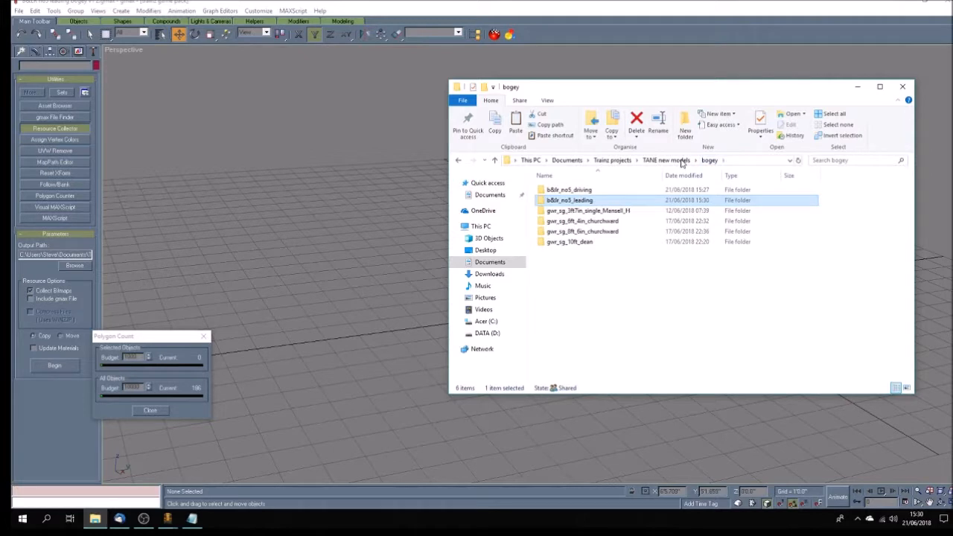
# Step: Copy all the files in the b&lr_no5_leading folder into the b&lr_no5_driving folder
pyautogui.click(555, 192)
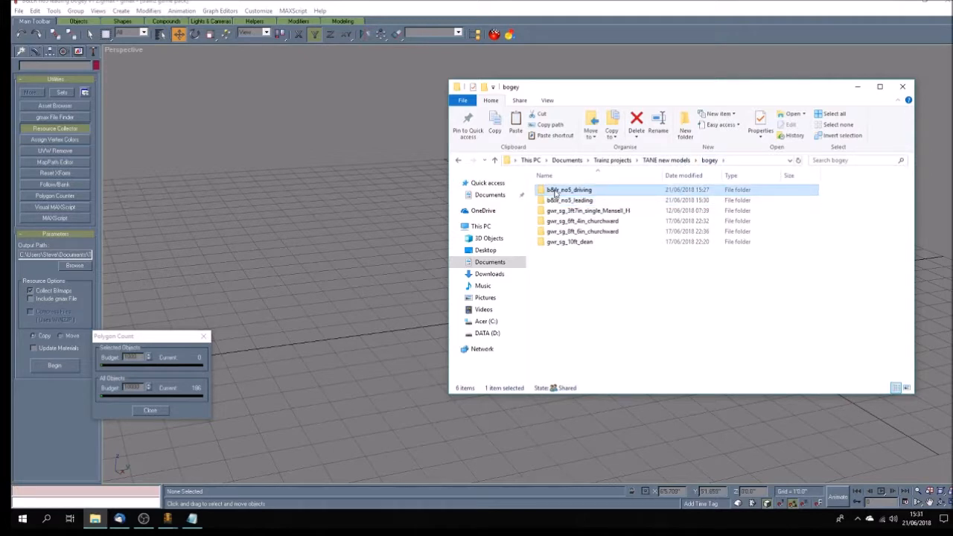
pyautogui.doubleClick(570, 201)
pyautogui.moveTo(689, 328); pyautogui.dragTo(530, 192)
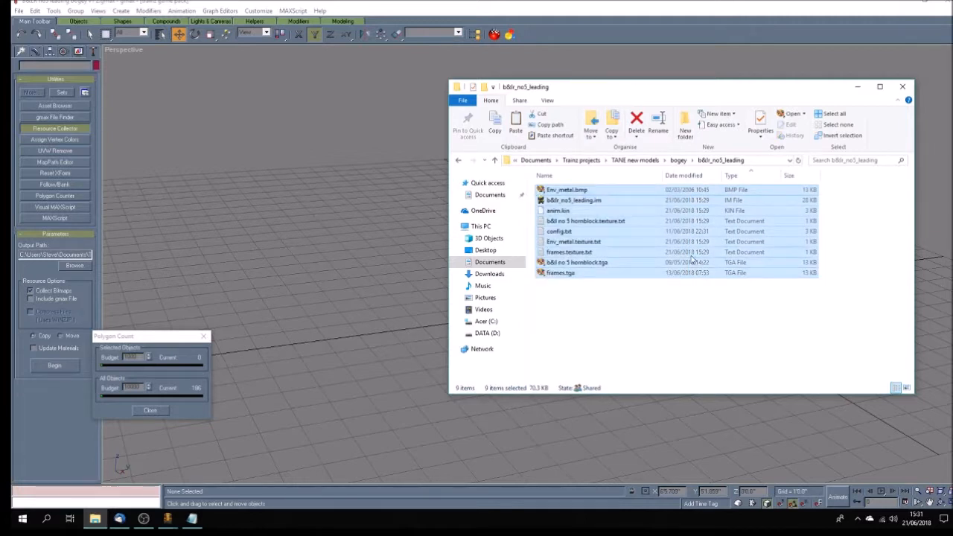
pyautogui.click(678, 160)
pyautogui.doubleClick(588, 189)
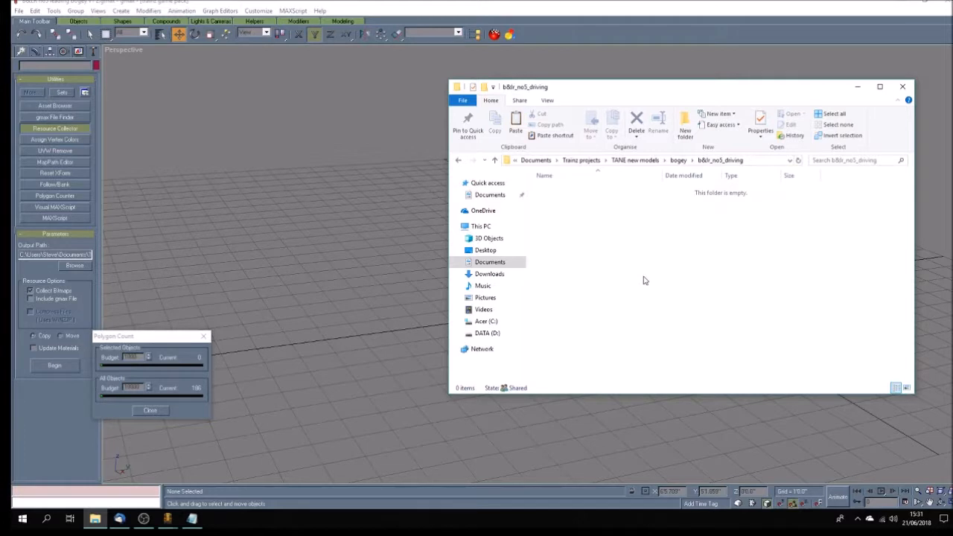
pyautogui.hotkey('ctrl', 'v')
pyautogui.click(624, 317)
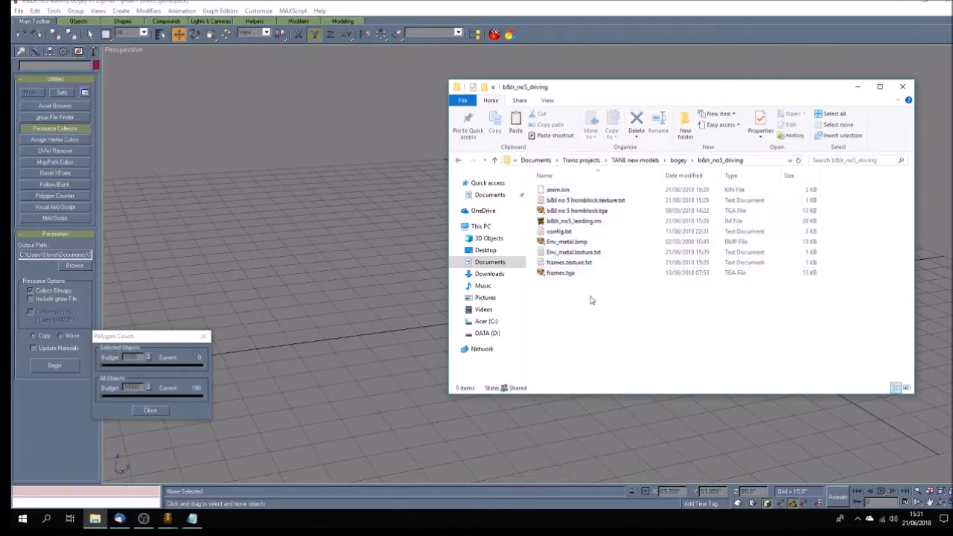
# Step: Rename the copied b&lr_no5_leading.im in the driving folder as b&lr_no5_driving.im
pyautogui.click(580, 221)
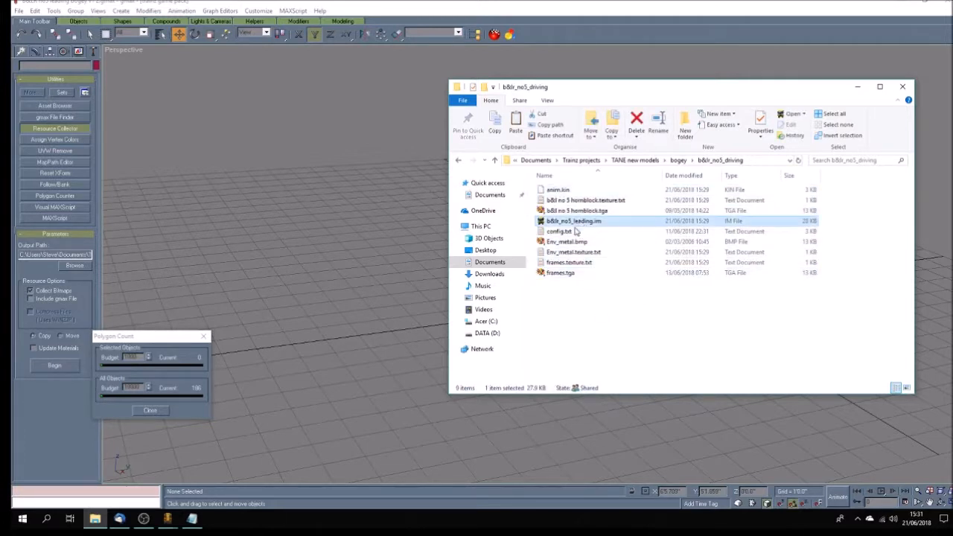
pyautogui.click(577, 222)
pyautogui.moveTo(574, 221); pyautogui.dragTo(579, 221)
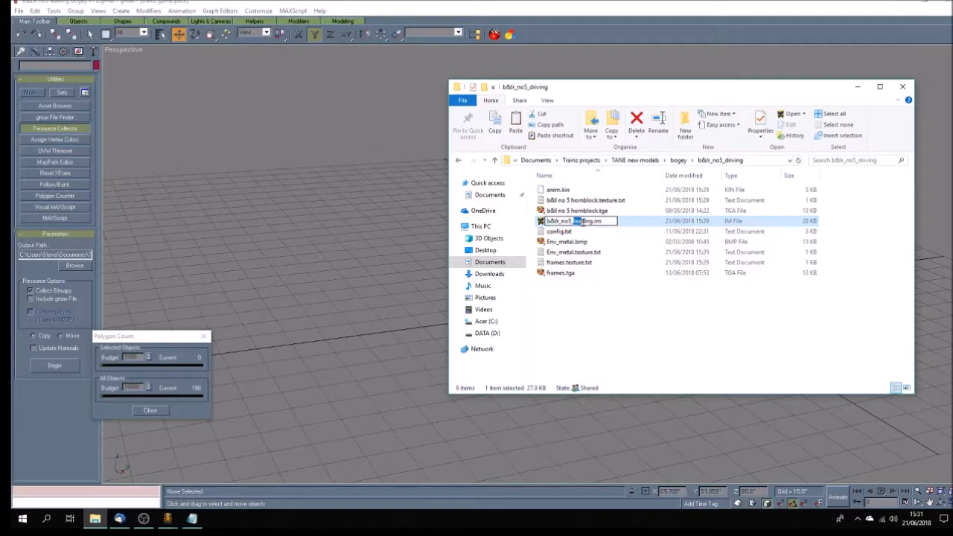
pyautogui.write('driv')
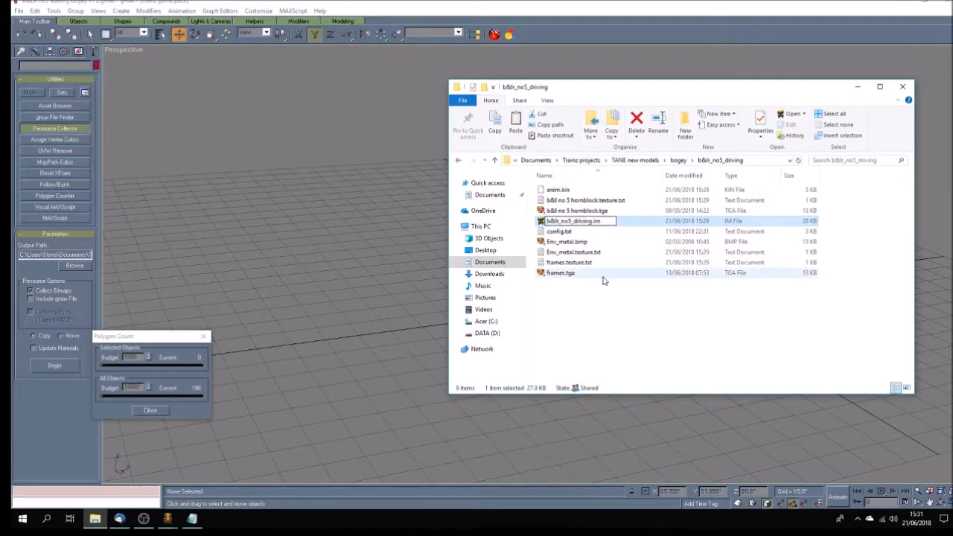
pyautogui.press('Return')
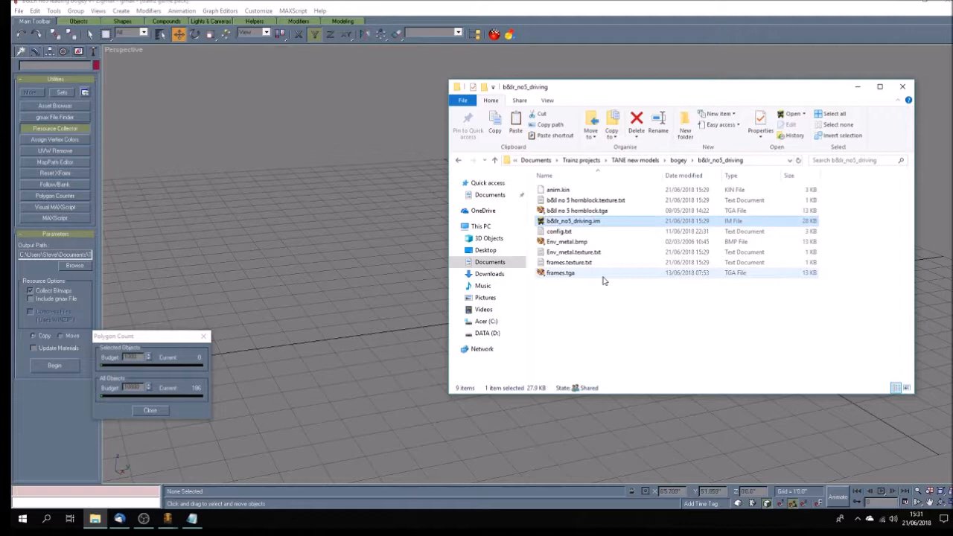
# Step: Delete the hornblock, Env_metal and frames images and their texture.txt files from the b&lr_no5_driving folder
pyautogui.click(570, 201)
pyautogui.keyDown('ctrl'); pyautogui.click(589, 212); pyautogui.keyUp('ctrl')
pyautogui.keyDown('ctrl'); pyautogui.click(581, 242); pyautogui.keyUp('ctrl')
pyautogui.keyDown('ctrl'); pyautogui.click(578, 252); pyautogui.keyUp('ctrl')
pyautogui.keyDown('ctrl'); pyautogui.click(570, 262); pyautogui.keyUp('ctrl')
pyautogui.keyDown('ctrl'); pyautogui.click(564, 272); pyautogui.keyUp('ctrl')
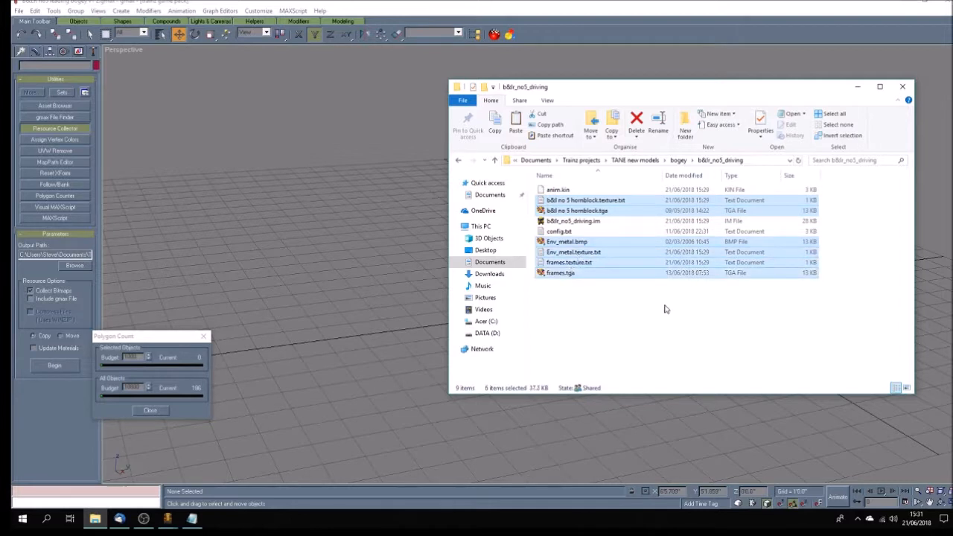
pyautogui.press('Delete')
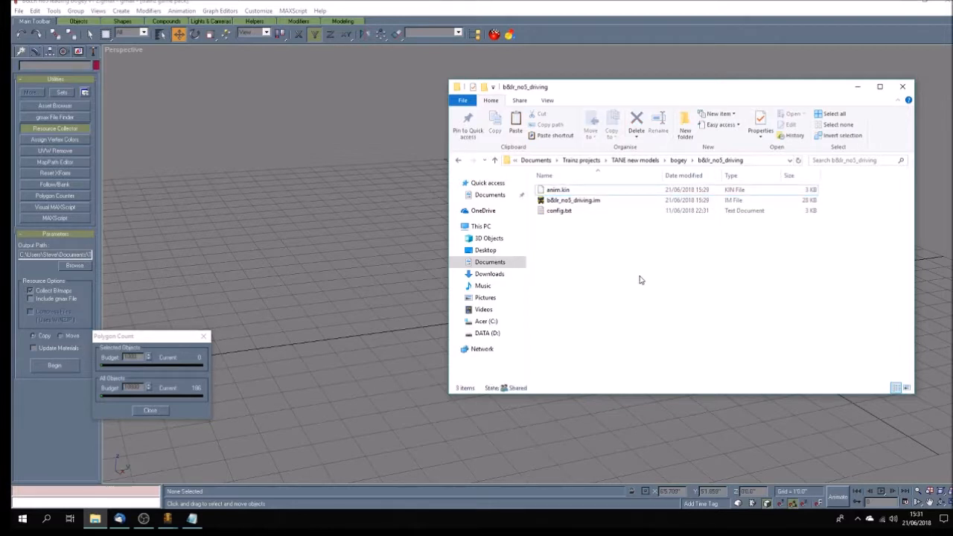
# Step: Switch to gmax and open the recent file B&LR no5 driving bogey v1 1.gmax
pyautogui.click(136, 105)
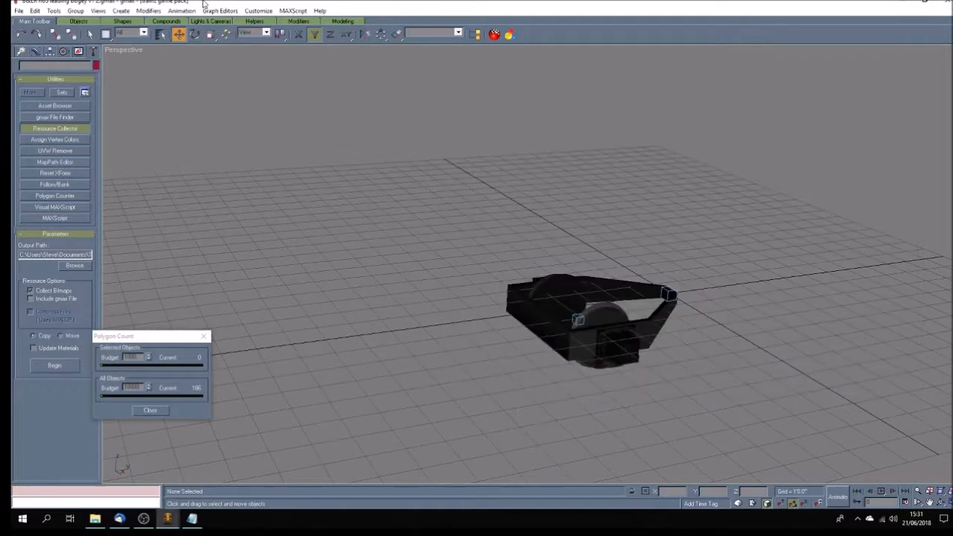
pyautogui.click(18, 11)
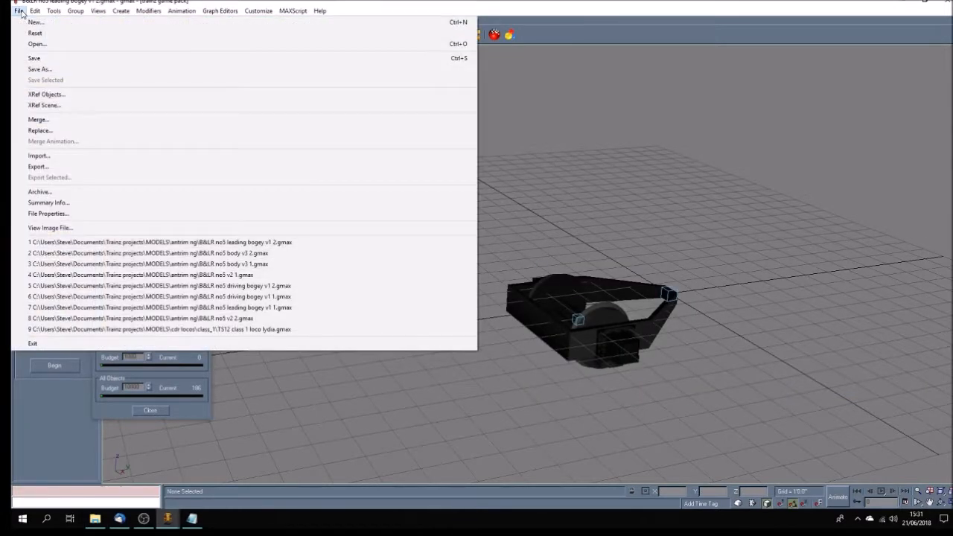
pyautogui.click(286, 296)
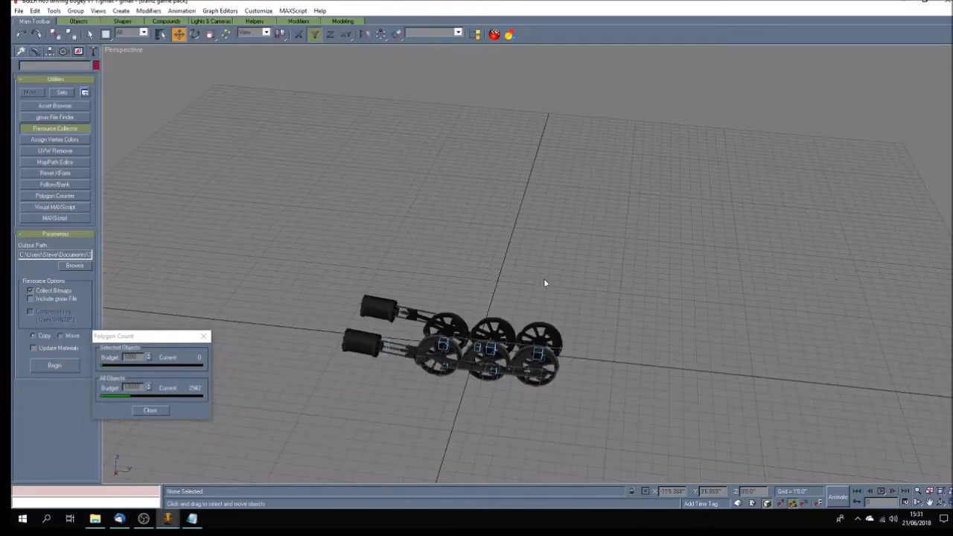
# Step: Export the driving bogey in Trainz format over b&lr_no5_driving.im in the b&lr_no5_driving folder, replacing the existing file
pyautogui.click(19, 10)
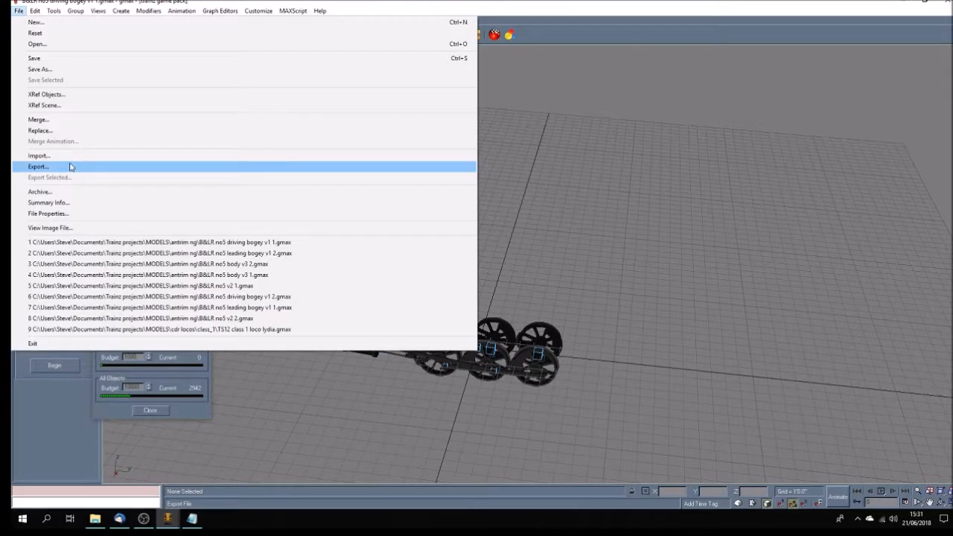
pyautogui.click(67, 166)
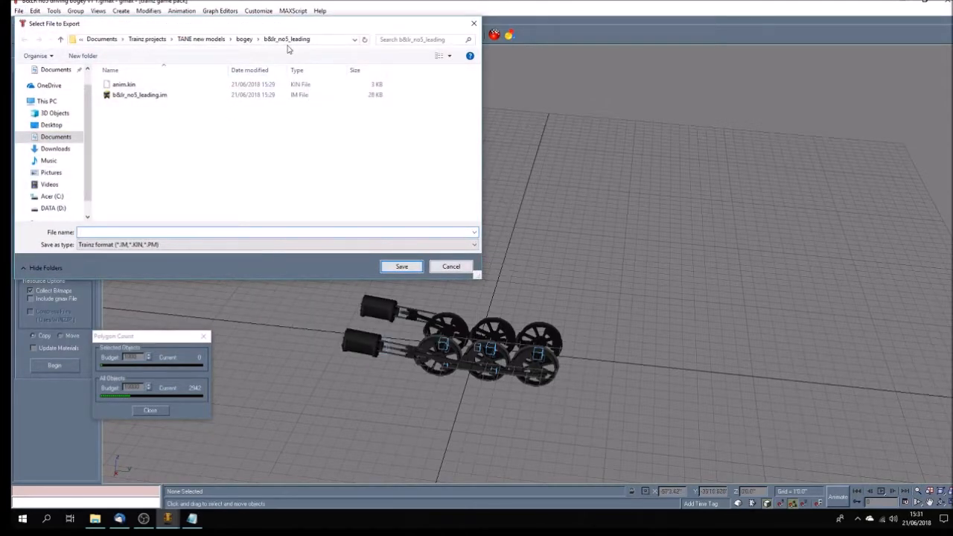
pyautogui.click(244, 39)
pyautogui.doubleClick(149, 85)
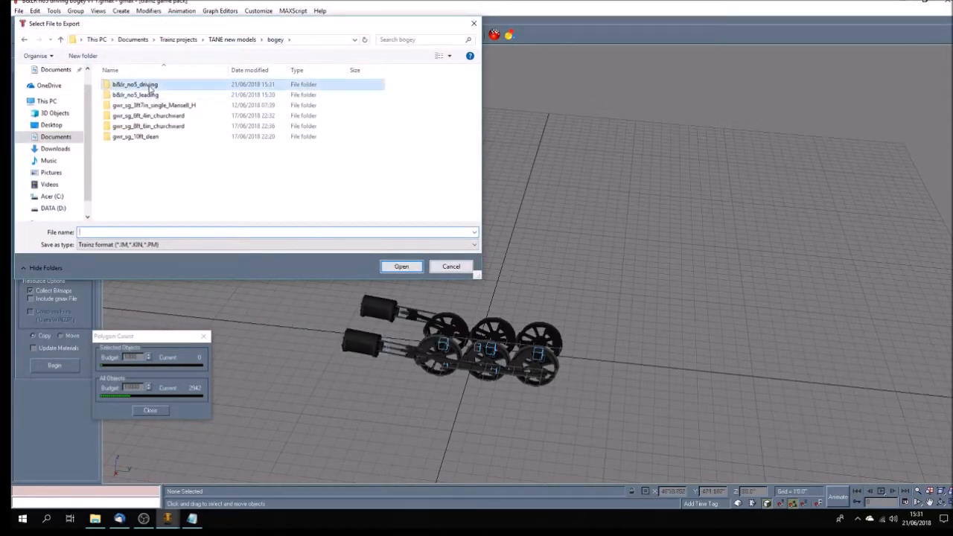
pyautogui.click(138, 96)
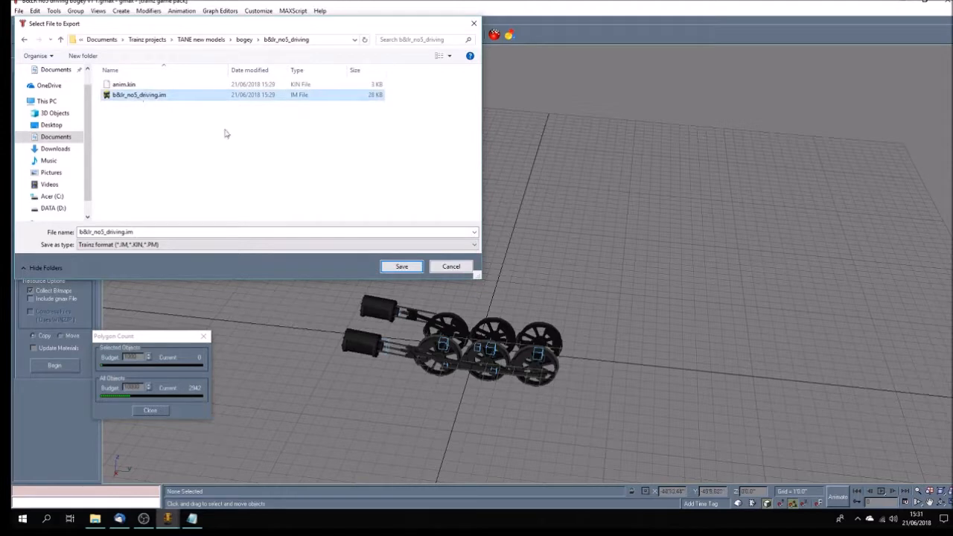
pyautogui.click(414, 268)
pyautogui.click(519, 295)
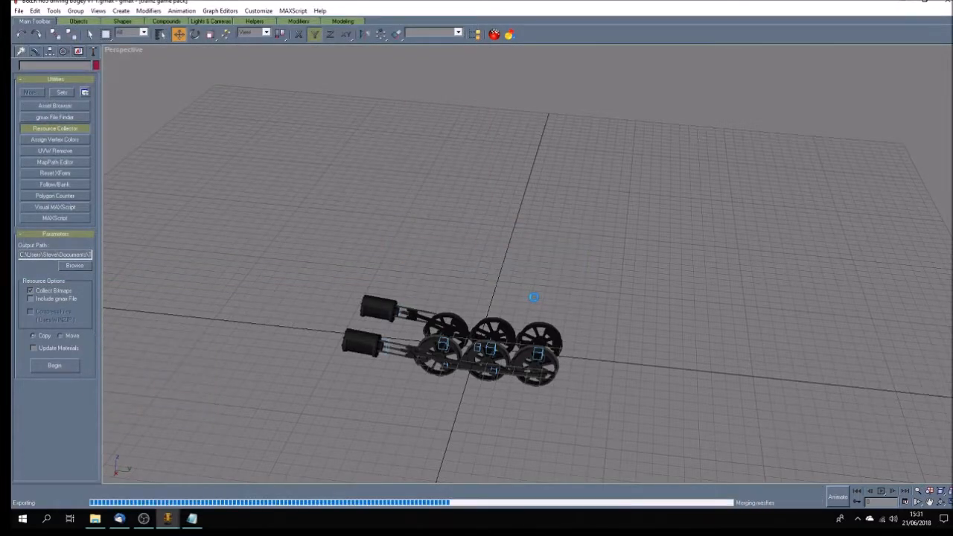
pyautogui.click(511, 290)
# Step: Export the driving bogey's animation in Trainz format over anim.kin in the b&lr_no5_driving folder, replacing the existing file
pyautogui.click(19, 11)
pyautogui.click(41, 167)
pyautogui.click(124, 84)
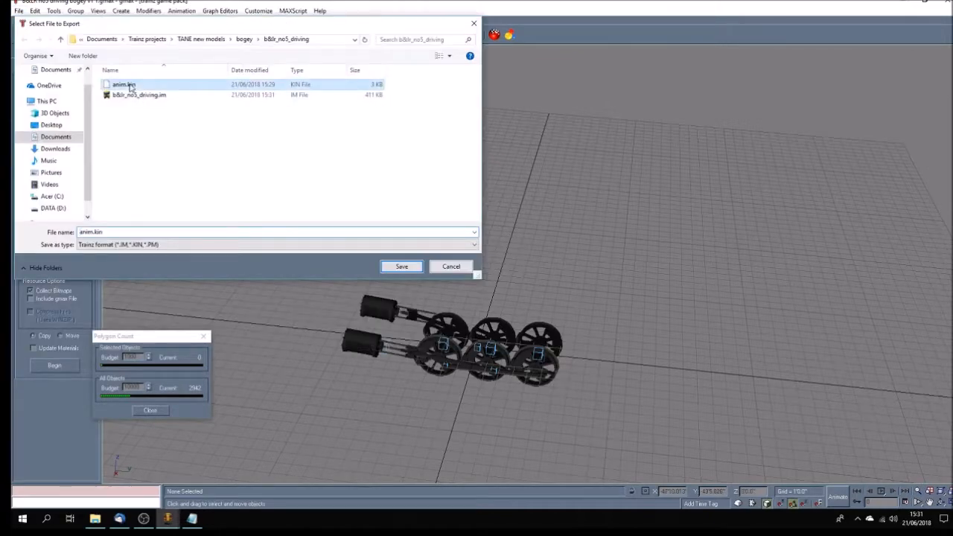
pyautogui.click(401, 265)
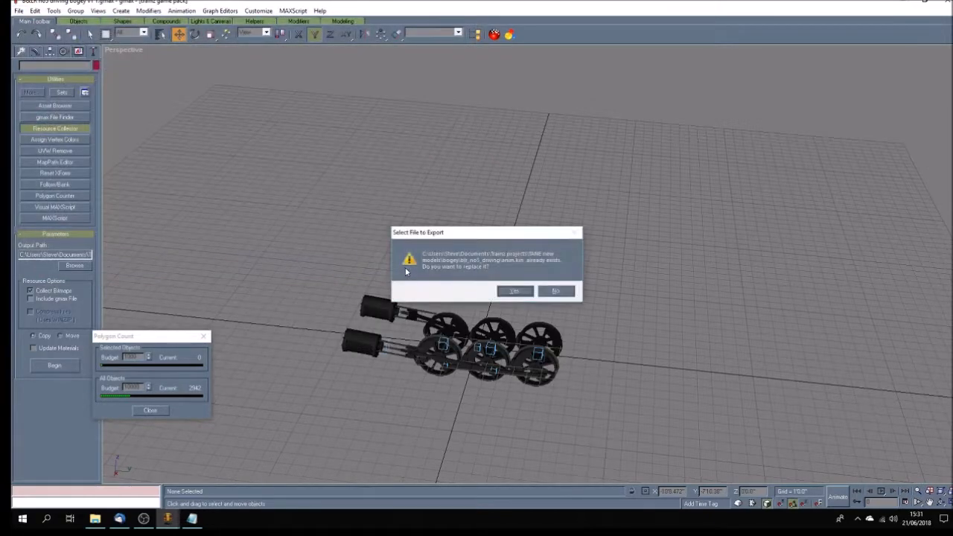
pyautogui.click(514, 290)
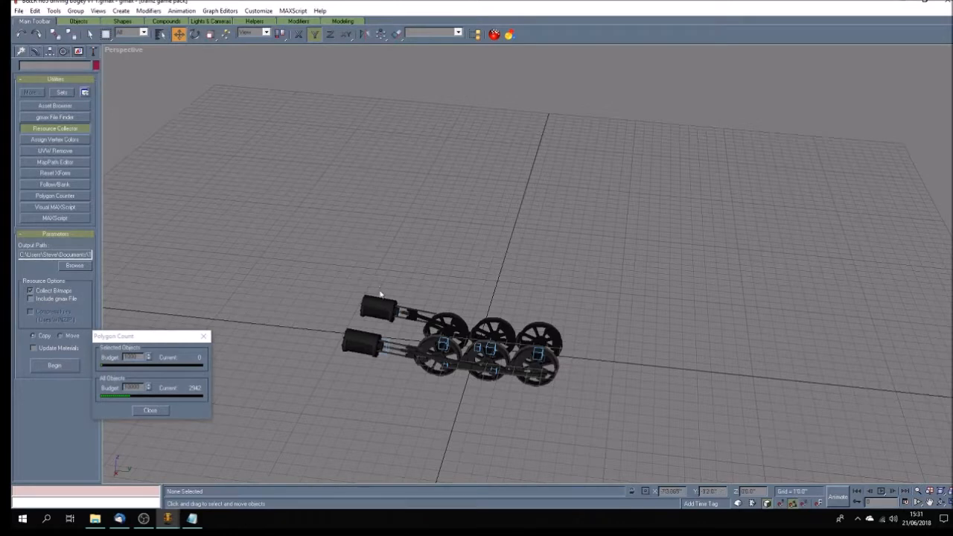
# Step: Set the Resource Collector output path to the b&lr_no5_driving folder under TANE new models\bogey and collect the bitmaps there
pyautogui.click(74, 266)
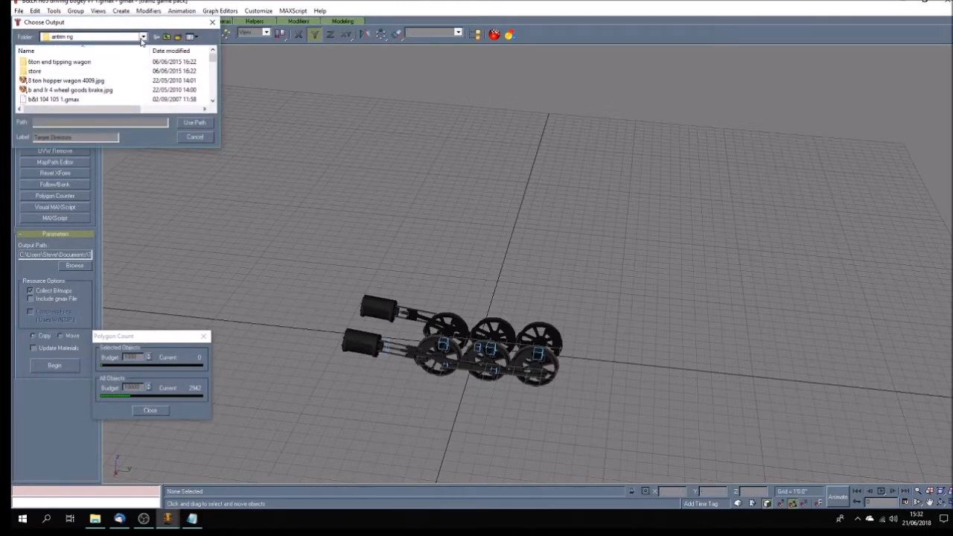
pyautogui.click(143, 37)
pyautogui.click(93, 125)
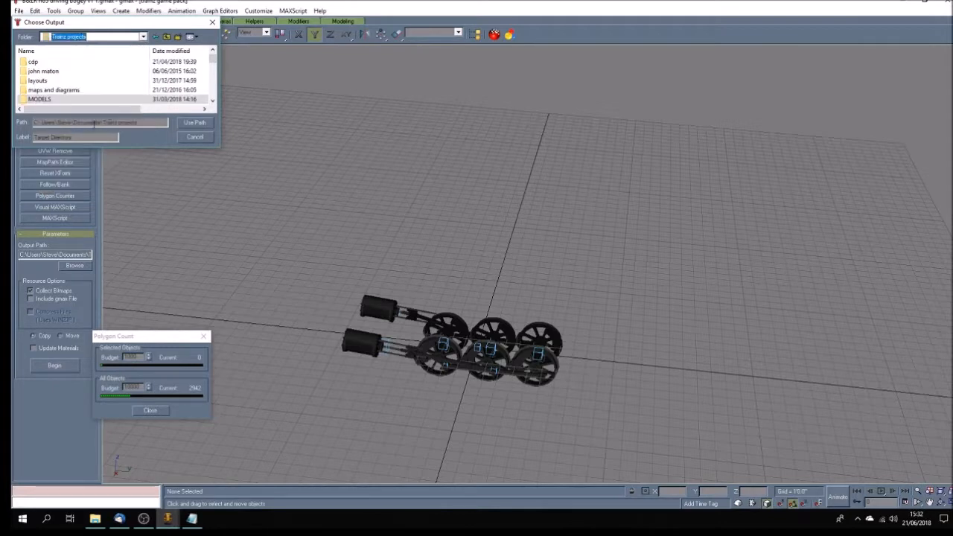
pyautogui.scroll(-3, 214, 63)
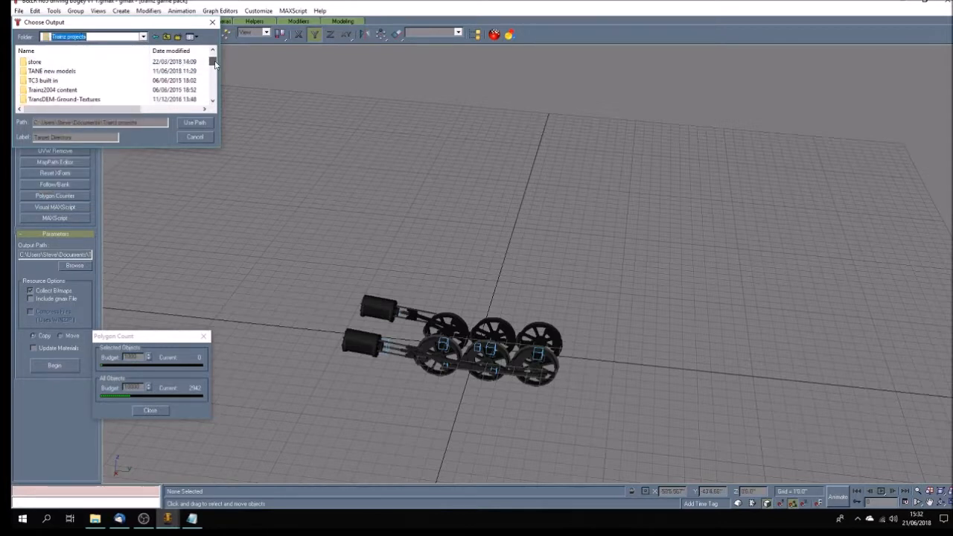
pyautogui.doubleClick(56, 80)
pyautogui.doubleClick(41, 63)
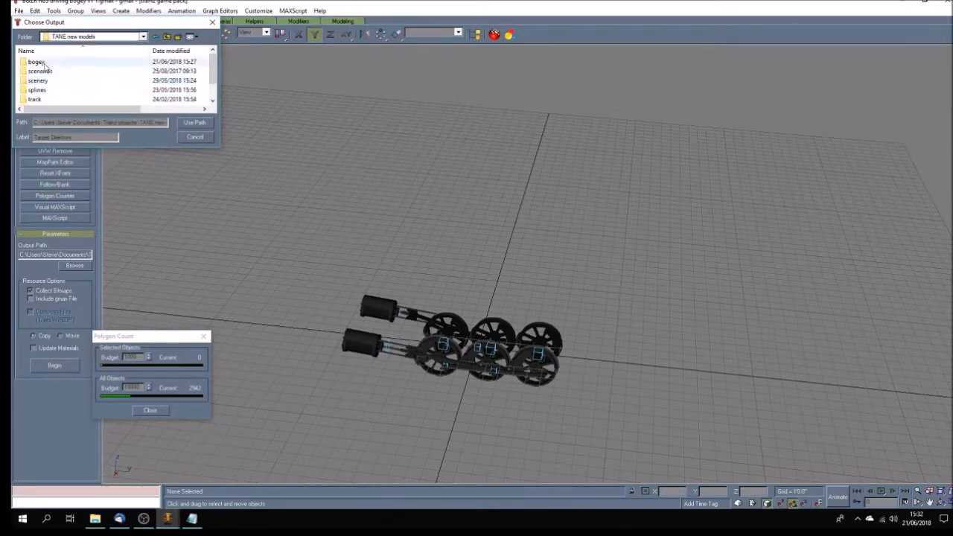
pyautogui.doubleClick(47, 63)
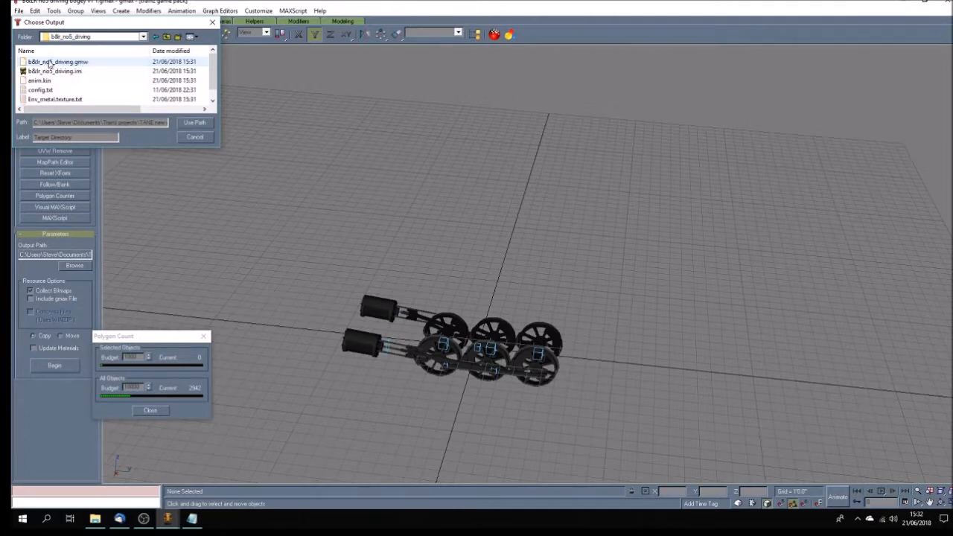
pyautogui.click(130, 121)
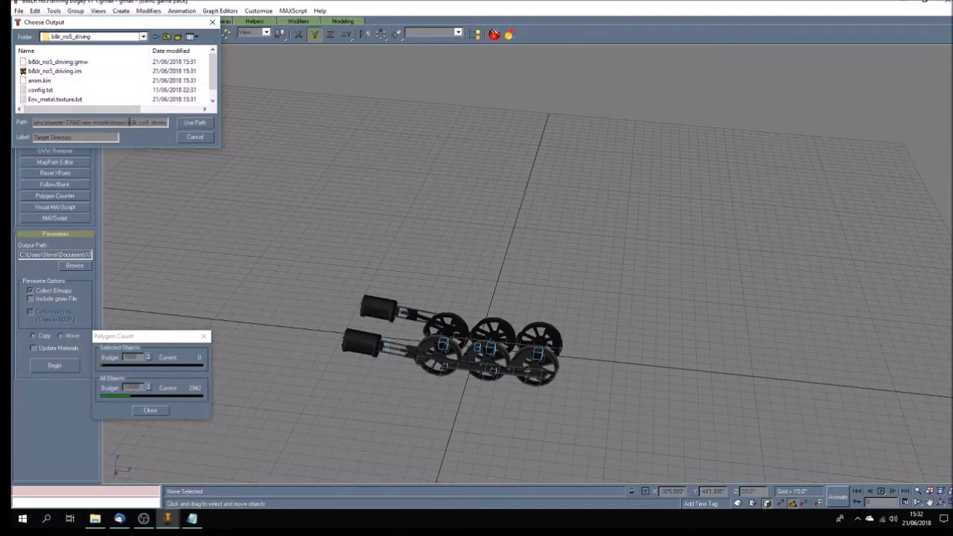
pyautogui.click(200, 137)
pyautogui.click(195, 137)
pyautogui.click(56, 366)
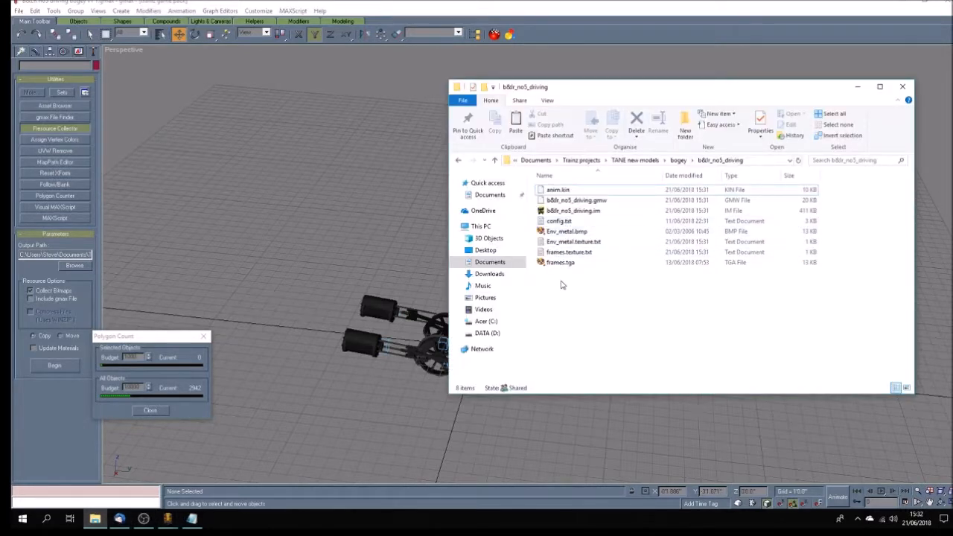
# Step: Delete b&lr_no5_driving.gmw from the b&lr_no5_driving folder and open that folder's config.txt
pyautogui.click(587, 201)
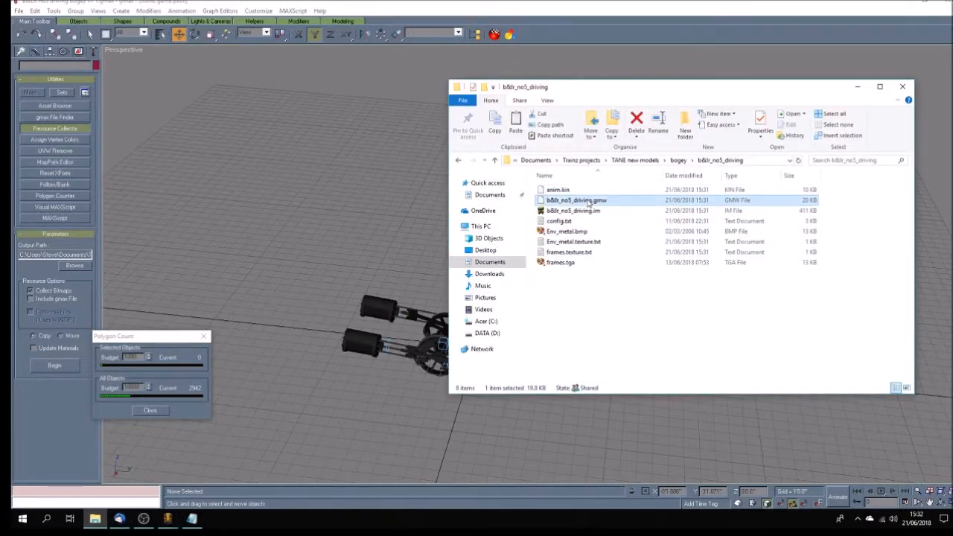
pyautogui.press('Delete')
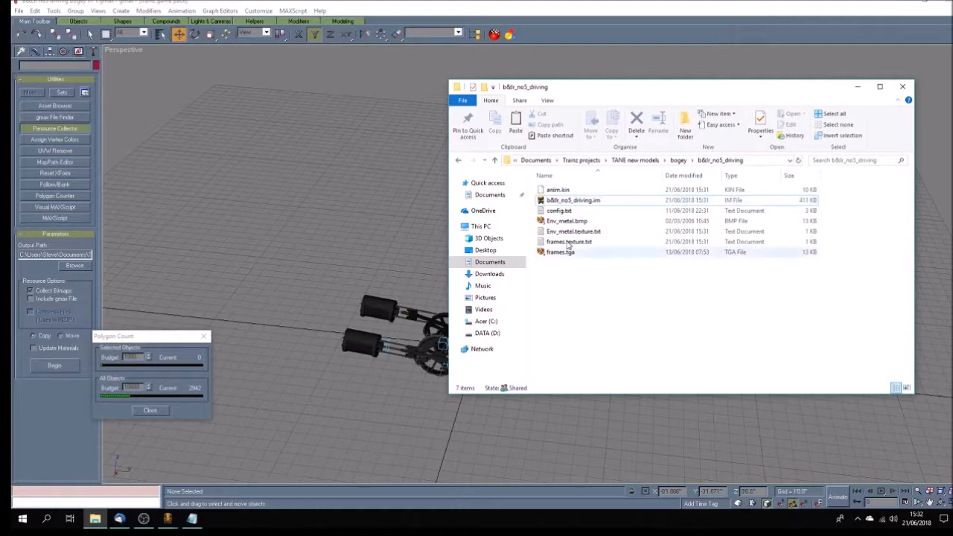
pyautogui.doubleClick(557, 211)
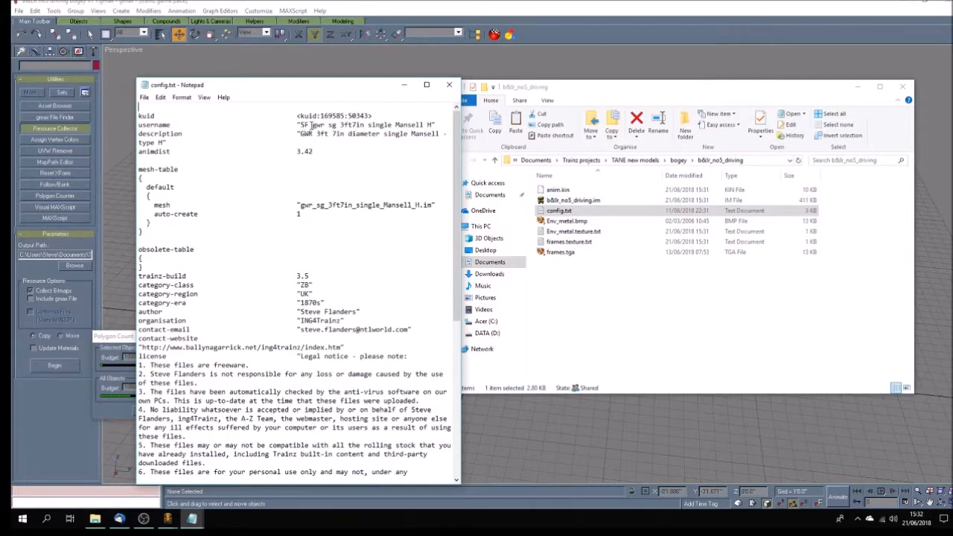
# Step: Set the config username to "SF B&LR no 5 driving", the description to "Ballymena & Larne No 5 driving" and the kuid ending to 50348
pyautogui.moveTo(312, 124); pyautogui.dragTo(432, 125)
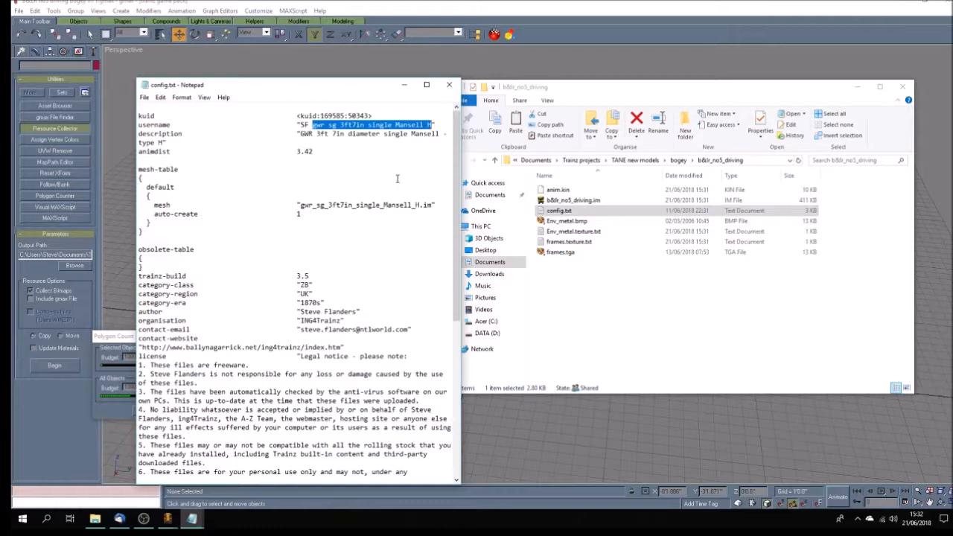
pyautogui.write('B&LR')
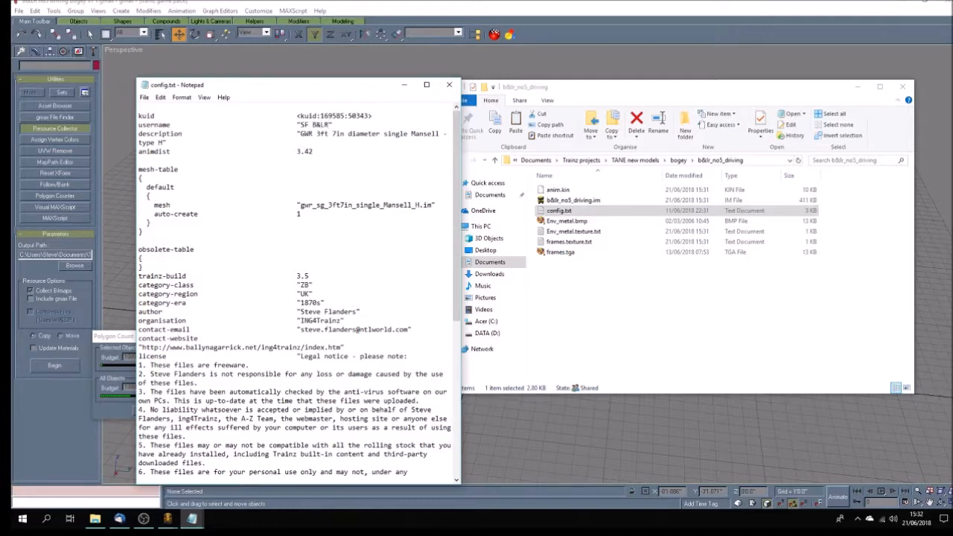
pyautogui.write('F B&LR no 5 driving')
pyautogui.moveTo(301, 134); pyautogui.dragTo(298, 138)
pyautogui.moveTo(203, 142); pyautogui.dragTo(159, 143)
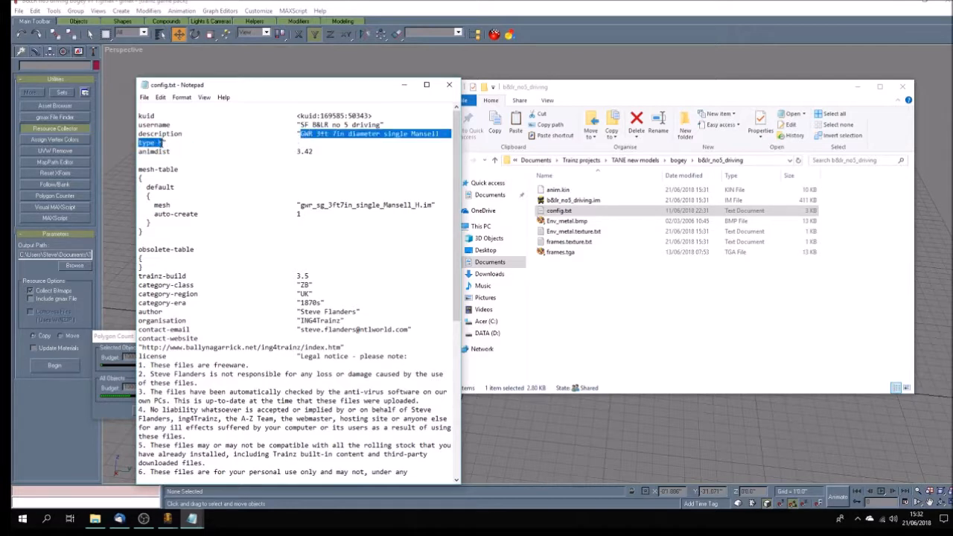
pyautogui.write('Ballymena & Larne N')
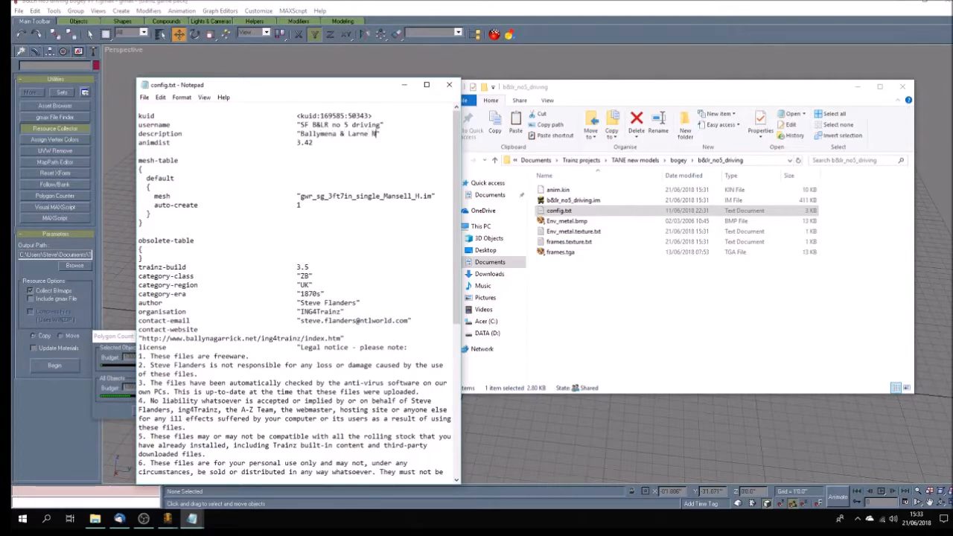
pyautogui.write('o 5 driving')
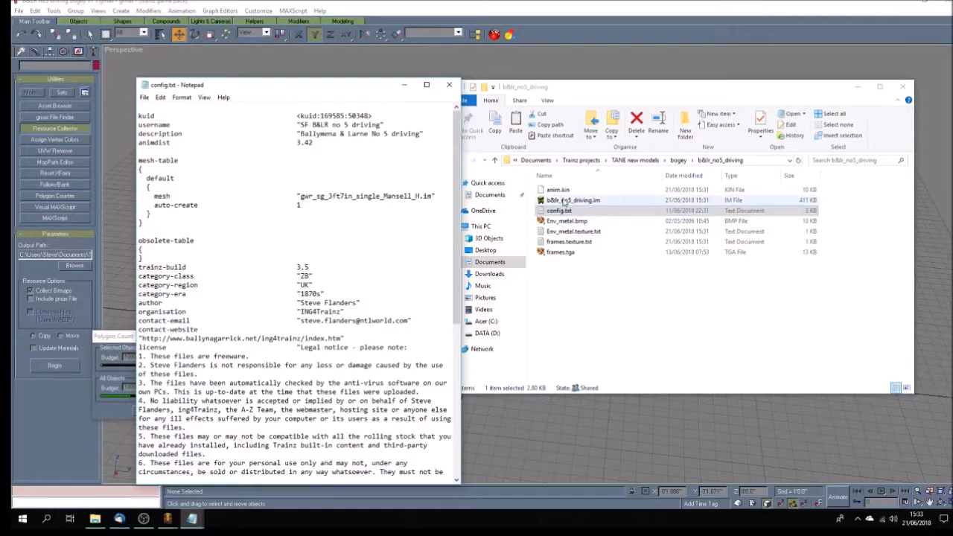
# Step: Copy the name of the driving .im file and set the config's default mesh to "b&lr_no5_driving.im"
pyautogui.click(566, 201)
pyautogui.click(565, 201)
pyautogui.hotkey('ctrl', 'c')
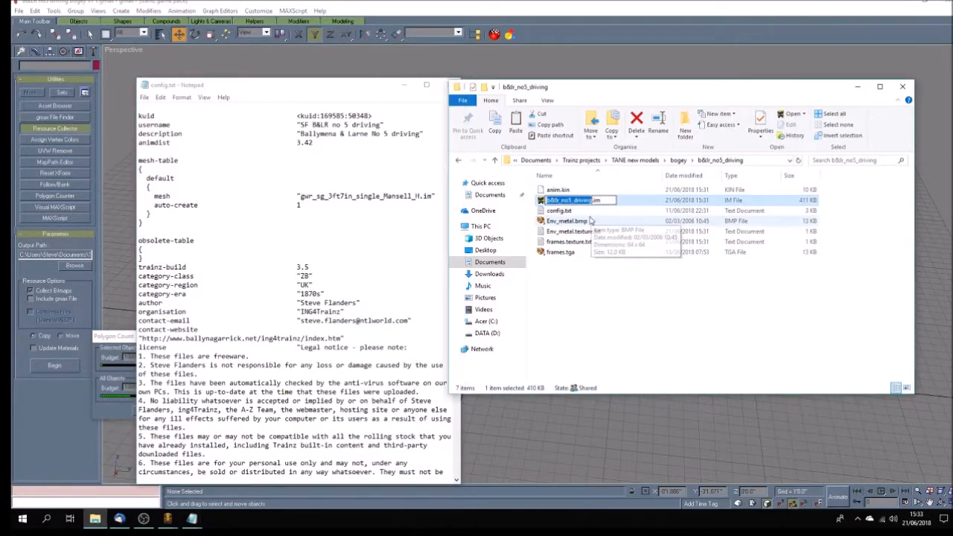
pyautogui.moveTo(301, 196); pyautogui.dragTo(413, 196)
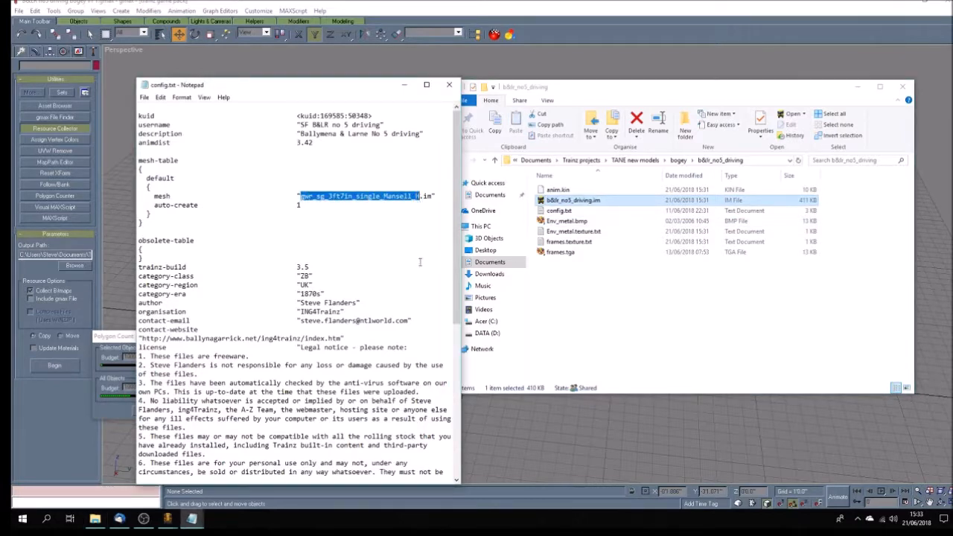
pyautogui.hotkey('ctrl', 'v')
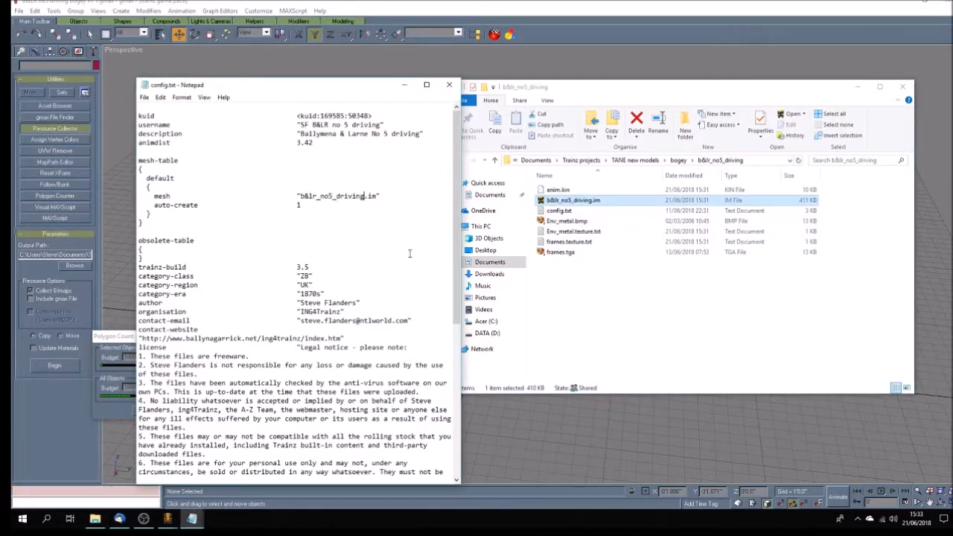
# Step: Review the remaining config.txt entries down to the kuid-table and select the animdist line
pyautogui.click(318, 238)
pyautogui.scroll(-3, 313, 242)
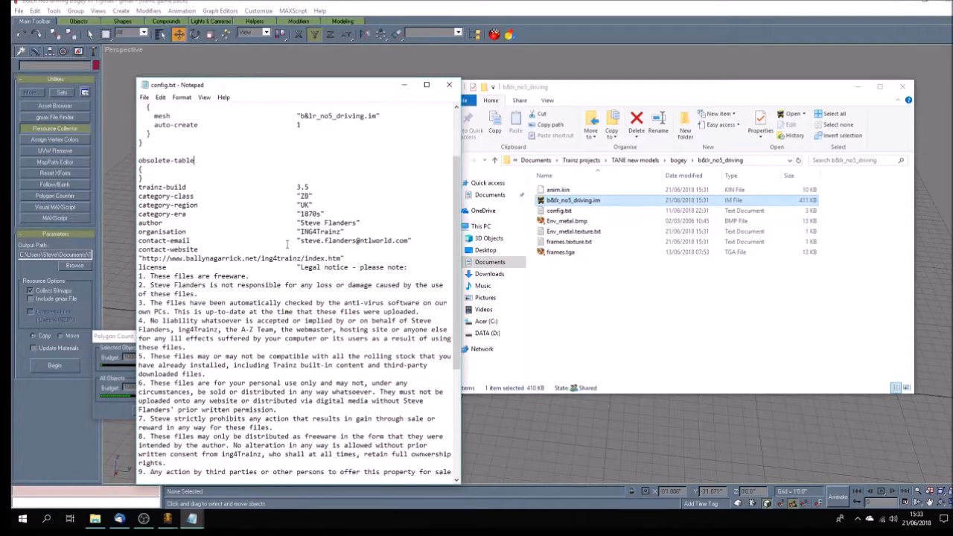
pyautogui.scroll(-7, 329, 253)
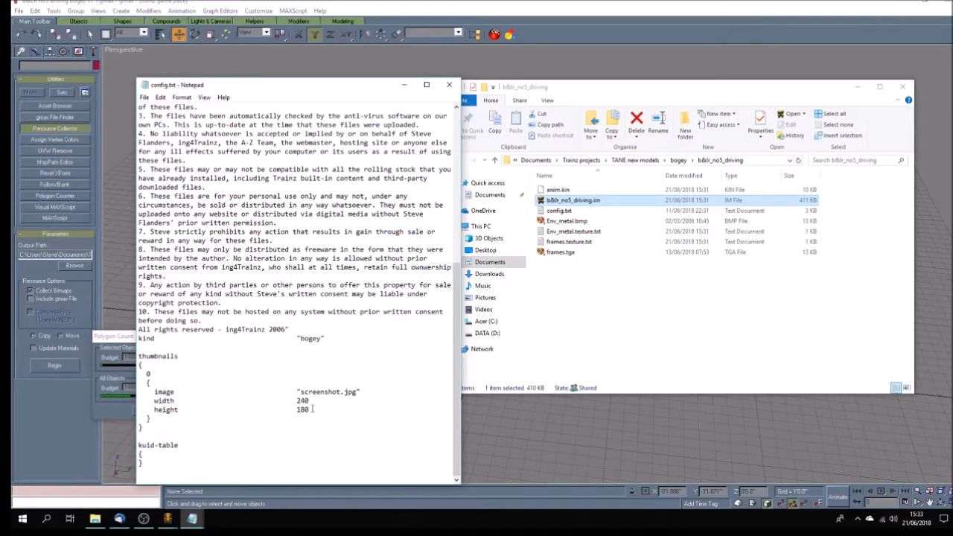
pyautogui.scroll(9, 318, 384)
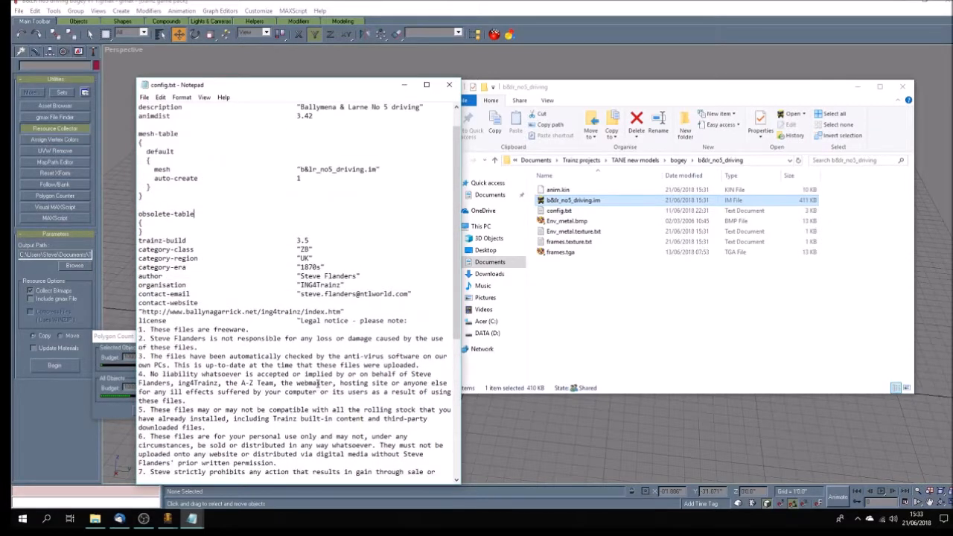
pyautogui.scroll(-2, 318, 383)
pyautogui.scroll(3, 322, 311)
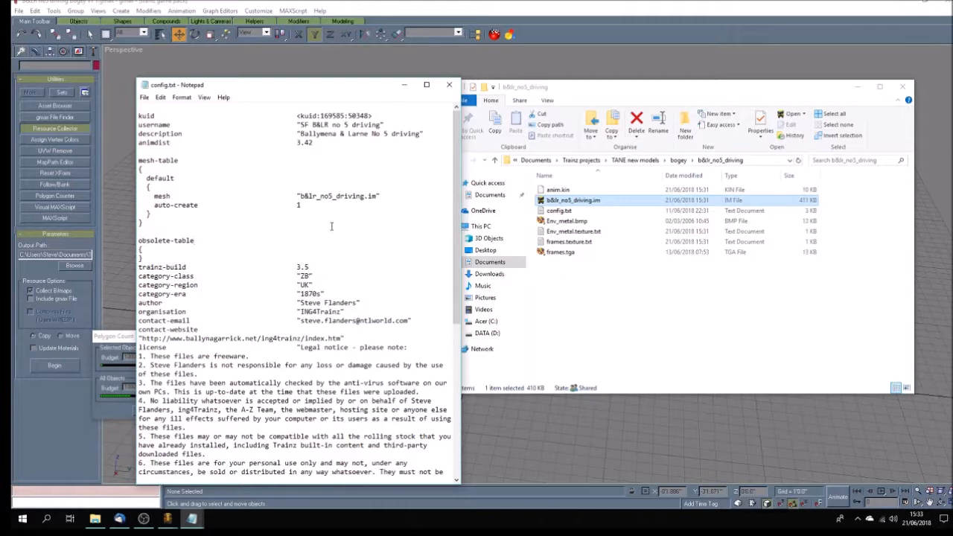
pyautogui.moveTo(321, 143); pyautogui.dragTo(132, 143)
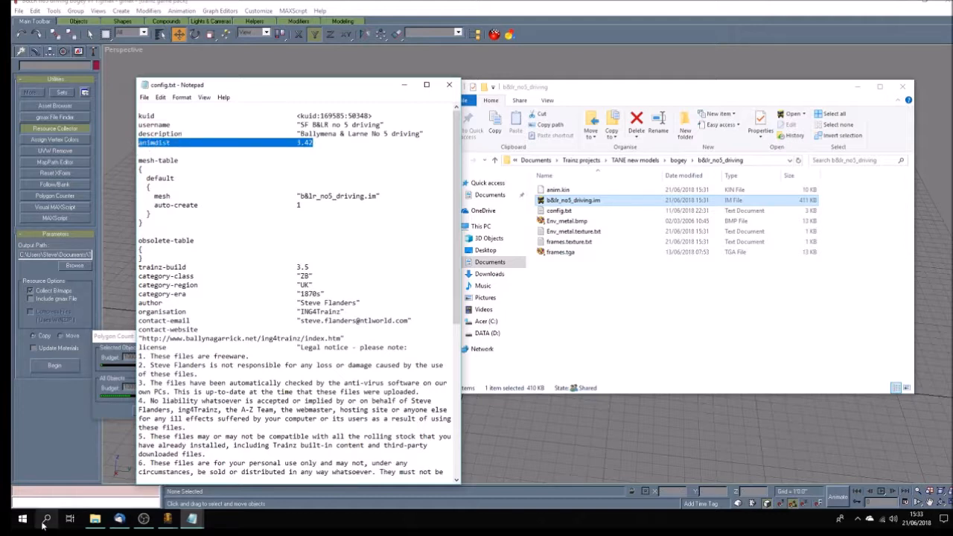
# Step: Open the Windows Calculator for working out the animdist value
pyautogui.click(22, 519)
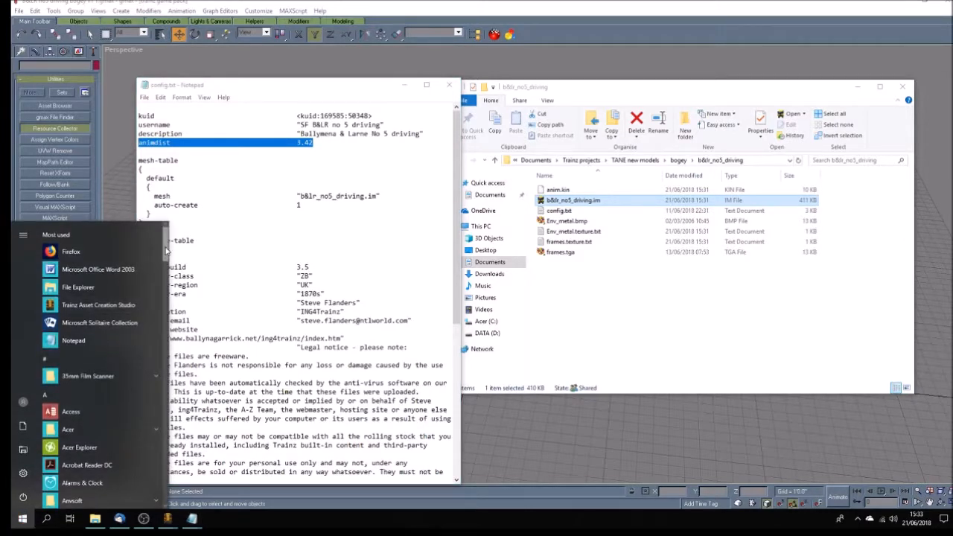
pyautogui.scroll(-3, 167, 274)
pyautogui.scroll(-3, 167, 275)
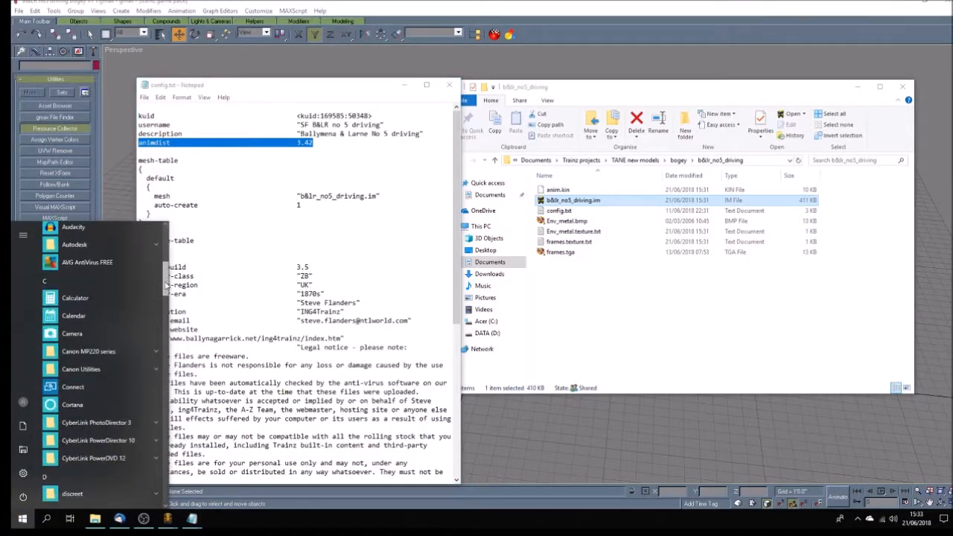
pyautogui.click(74, 300)
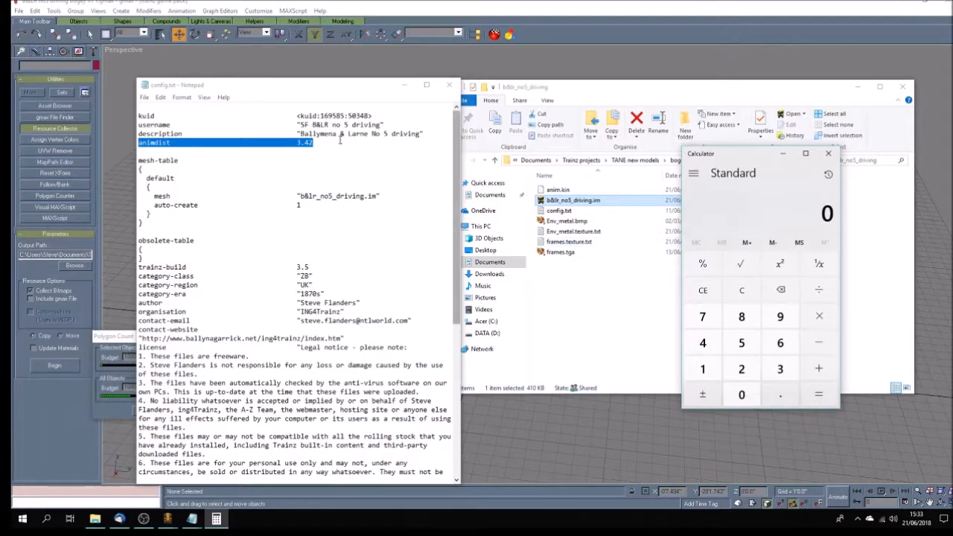
# Step: Switch to gmax and draw a thin box about 0.95 m wide across the rear driving wheel's diameter in the Right viewport
pyautogui.click(550, 34)
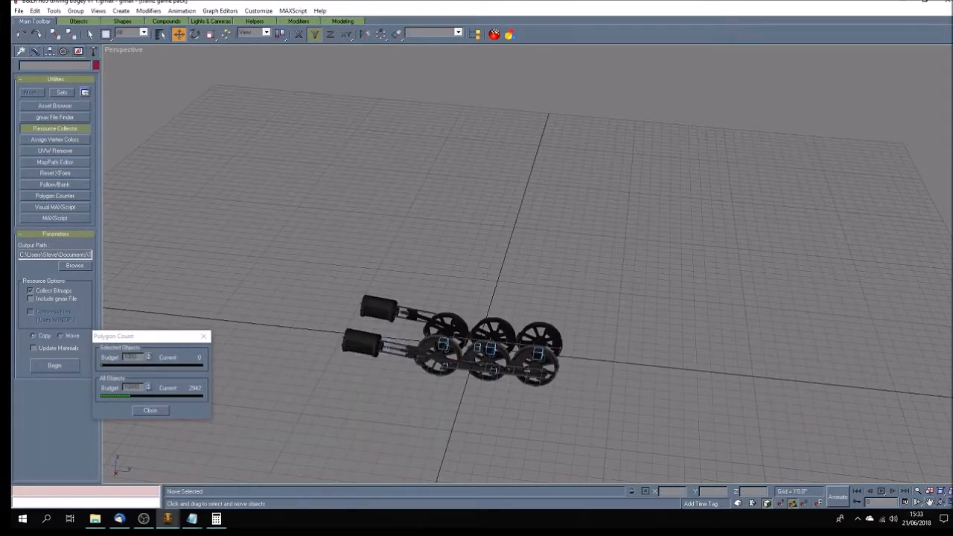
pyautogui.click(946, 503)
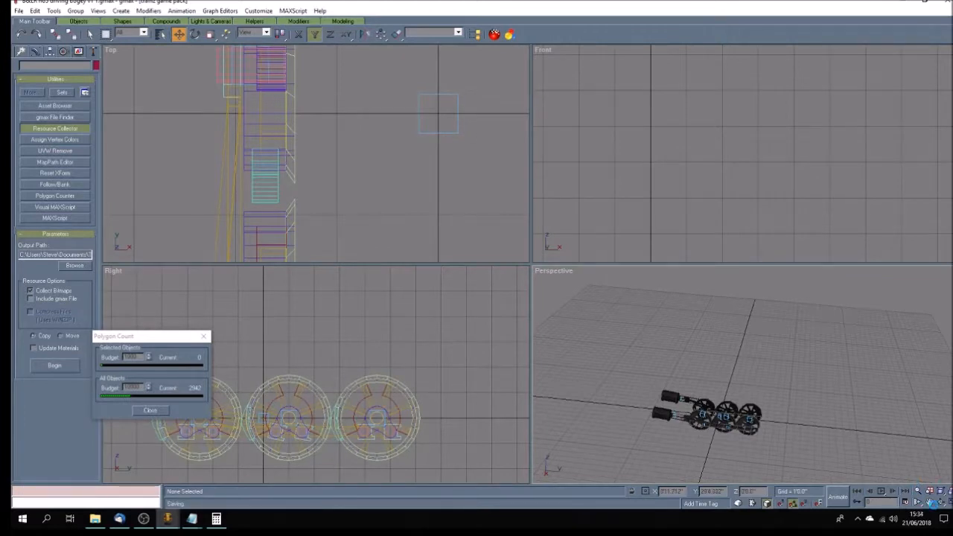
pyautogui.click(930, 503)
pyautogui.moveTo(343, 400); pyautogui.dragTo(440, 362)
pyautogui.scroll(2, 438, 360)
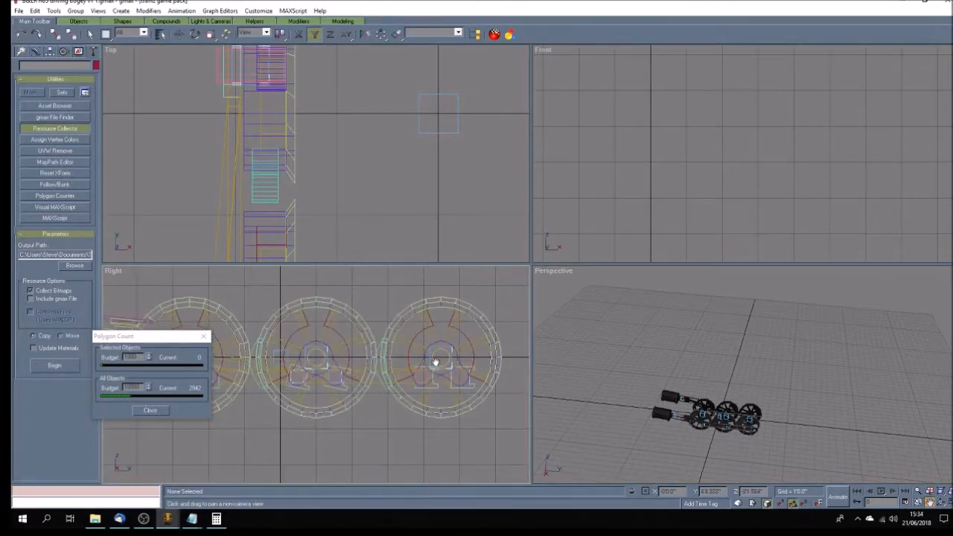
pyautogui.scroll(-2, 435, 362)
pyautogui.moveTo(437, 356); pyautogui.dragTo(421, 357)
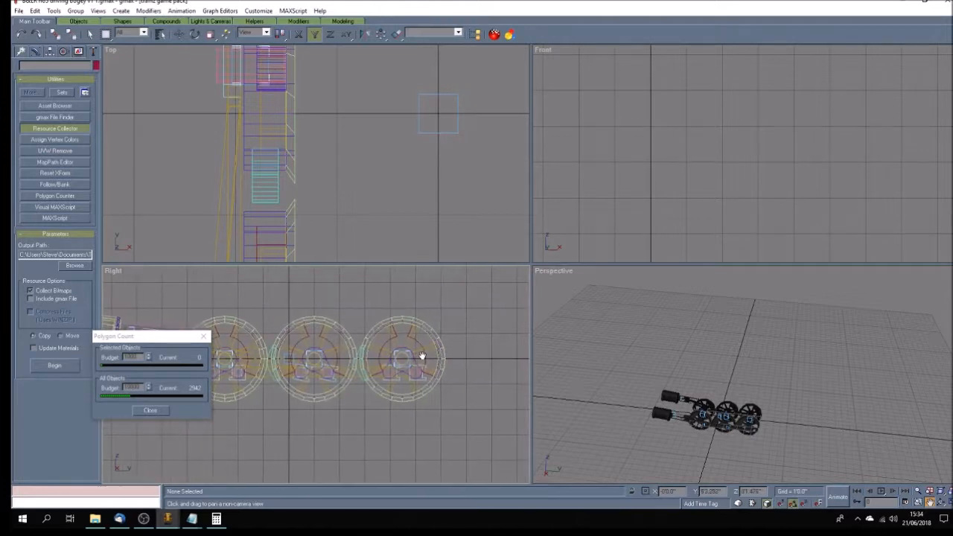
pyautogui.scroll(2, 421, 358)
pyautogui.scroll(2, 422, 357)
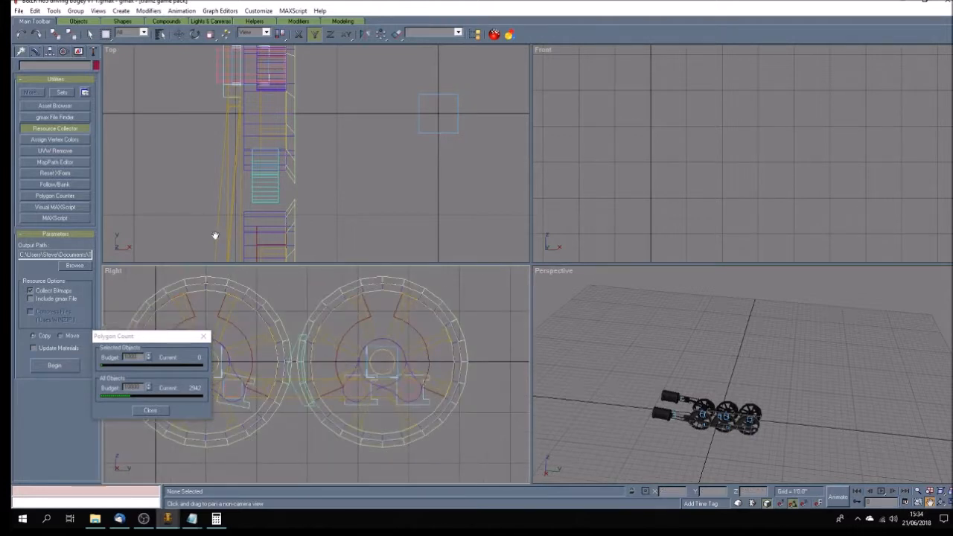
pyautogui.click(21, 52)
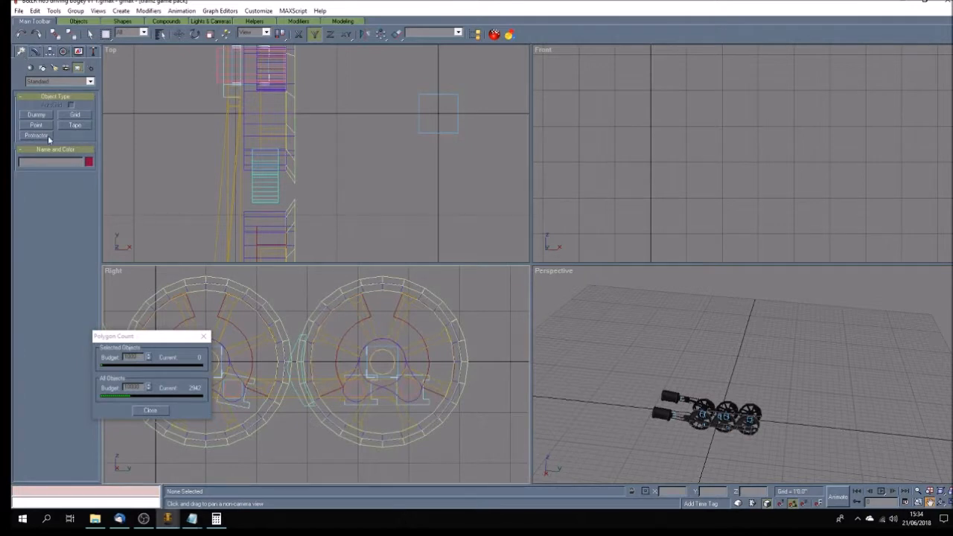
pyautogui.click(30, 69)
pyautogui.click(37, 115)
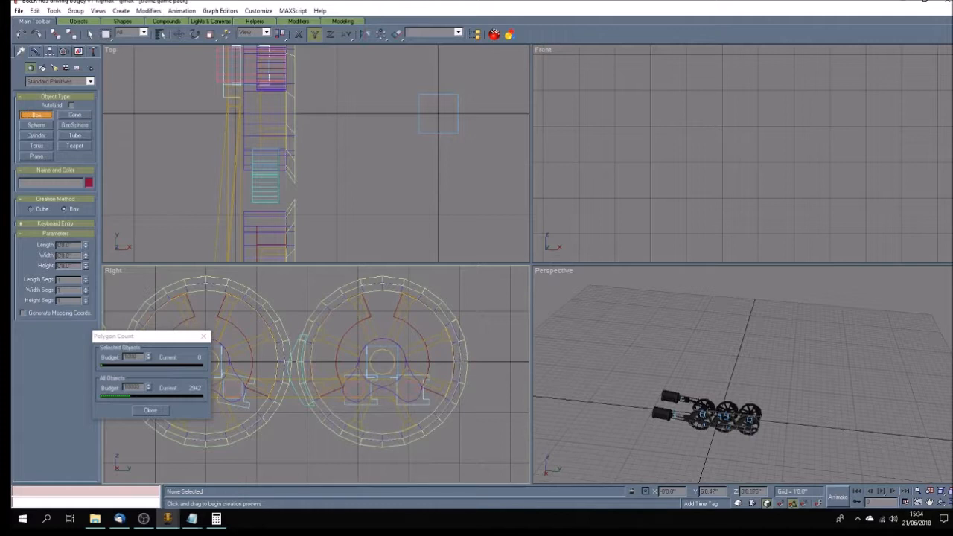
pyautogui.moveTo(465, 361); pyautogui.dragTo(306, 365)
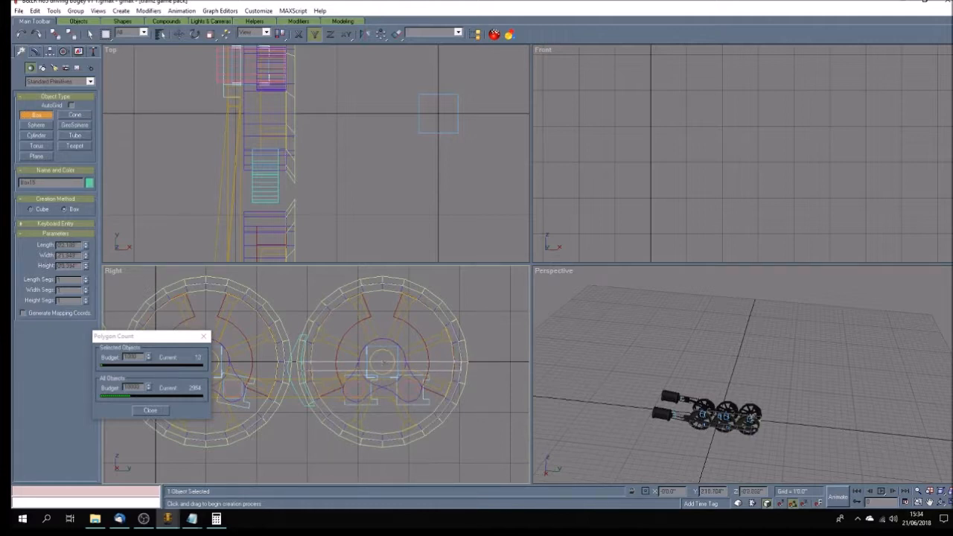
pyautogui.moveTo(306, 365); pyautogui.dragTo(308, 375)
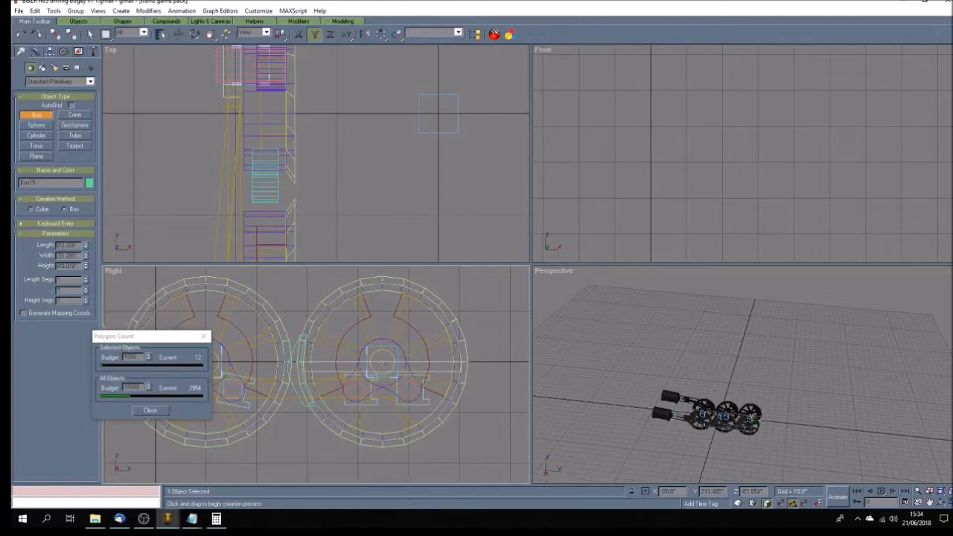
# Step: Set the display units to metric Meters to read the box's width, and delete the measuring box
pyautogui.click(258, 10)
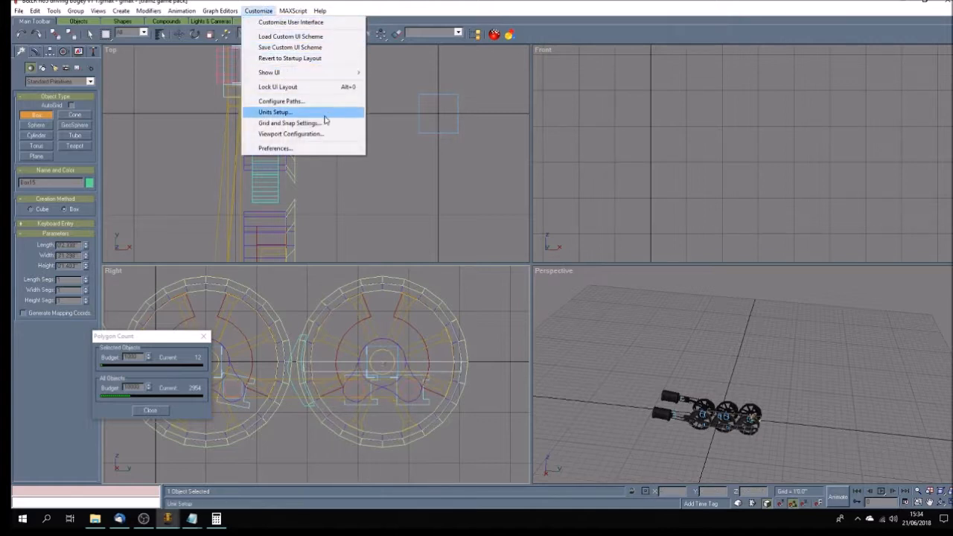
pyautogui.click(277, 112)
pyautogui.click(419, 204)
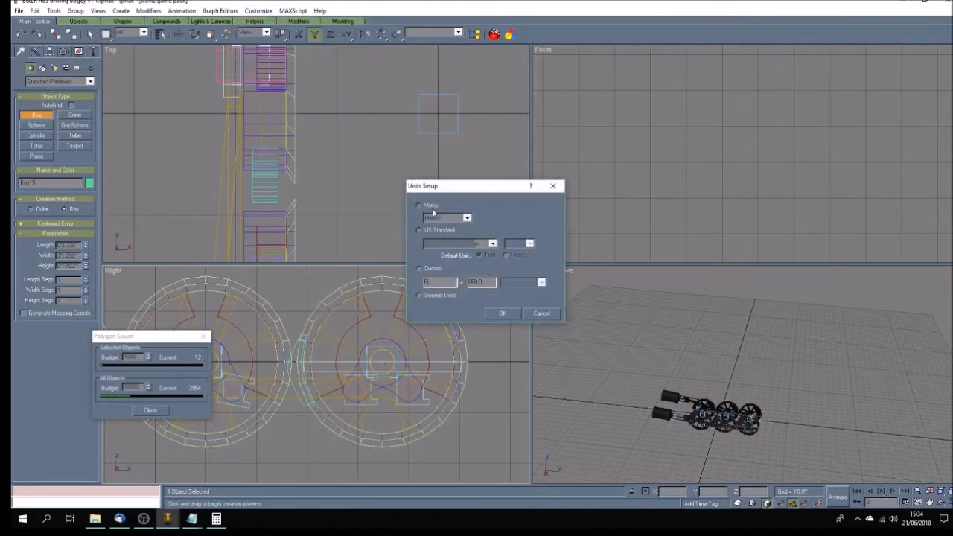
pyautogui.click(502, 313)
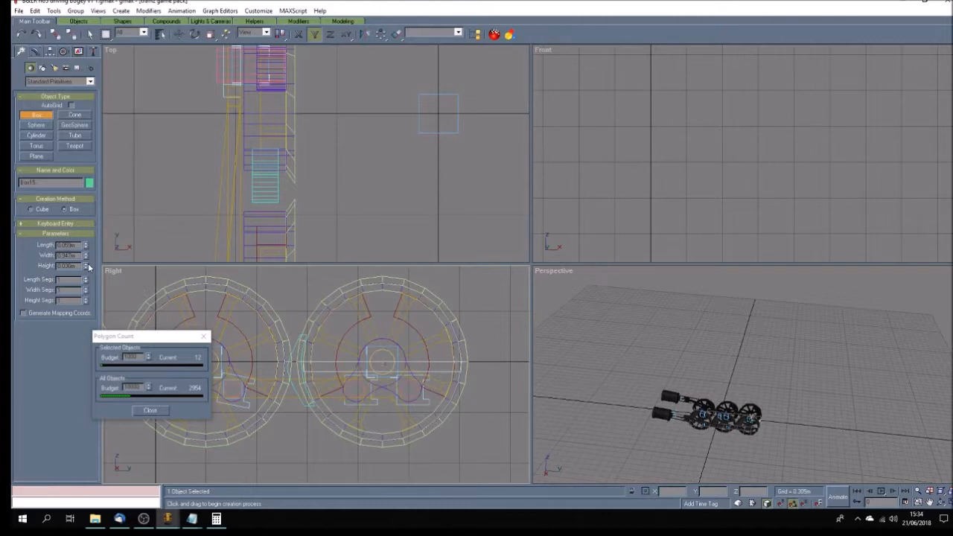
pyautogui.press('Delete')
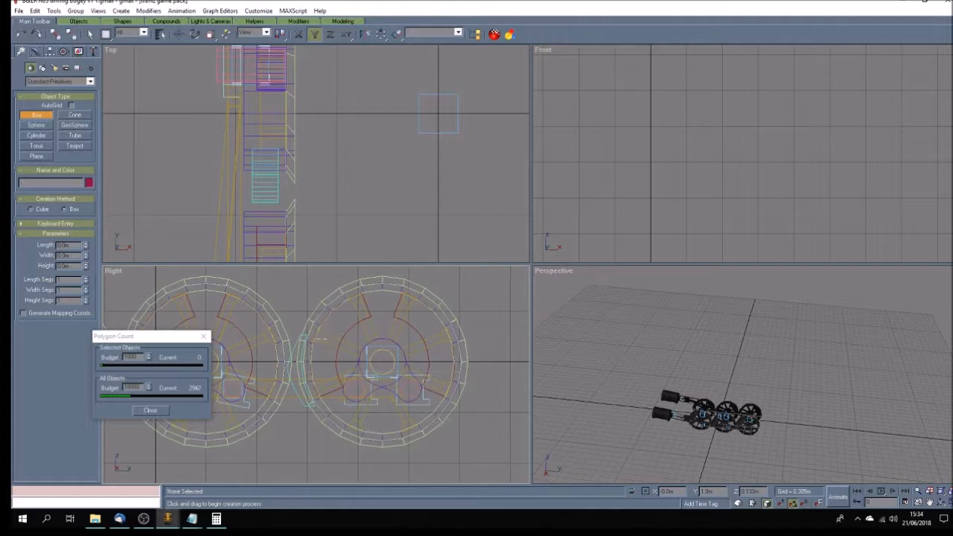
# Step: Calculate the driving wheel's circumference in Calculator as 0.947 × 22 ÷ 7
pyautogui.click(218, 520)
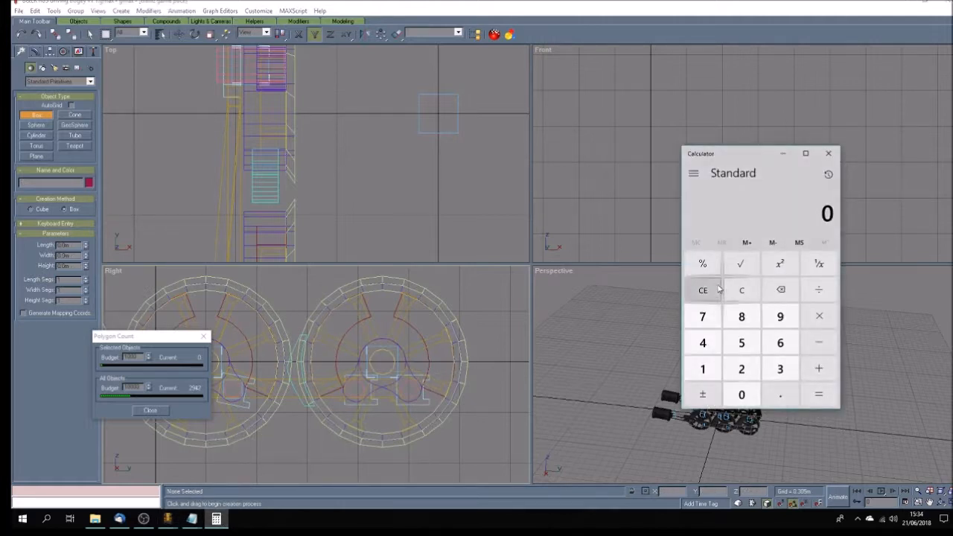
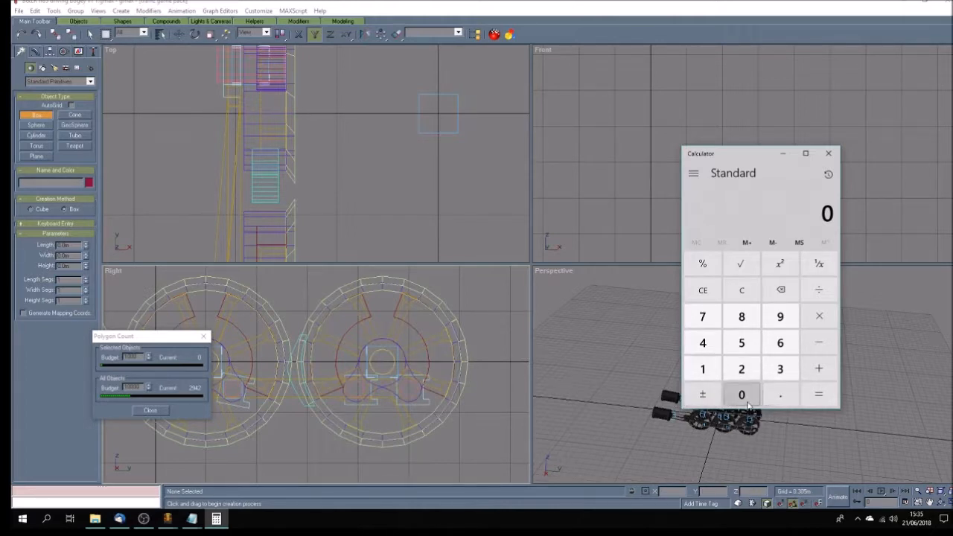
pyautogui.click(780, 394)
pyautogui.click(780, 317)
pyautogui.click(703, 343)
pyautogui.click(702, 316)
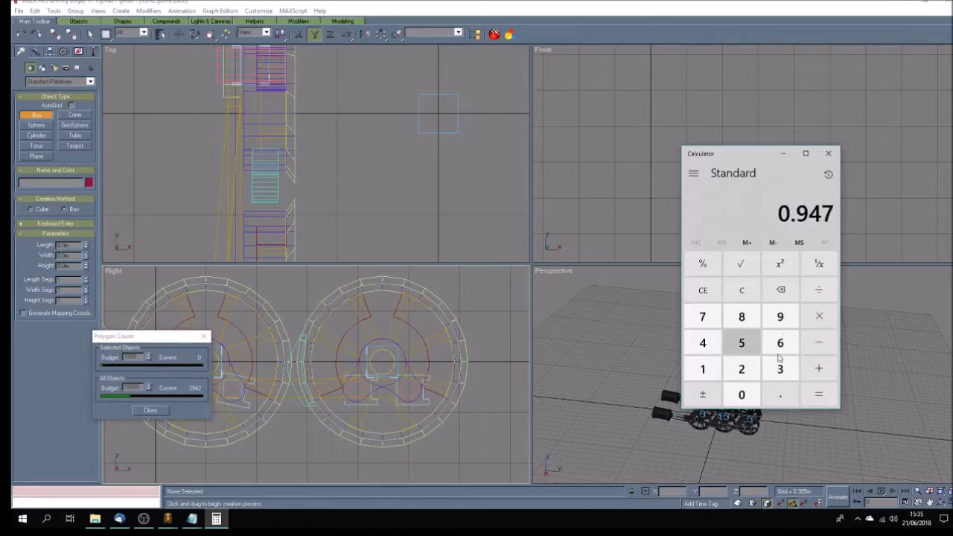
pyautogui.click(819, 317)
pyautogui.click(742, 370)
pyautogui.click(742, 370)
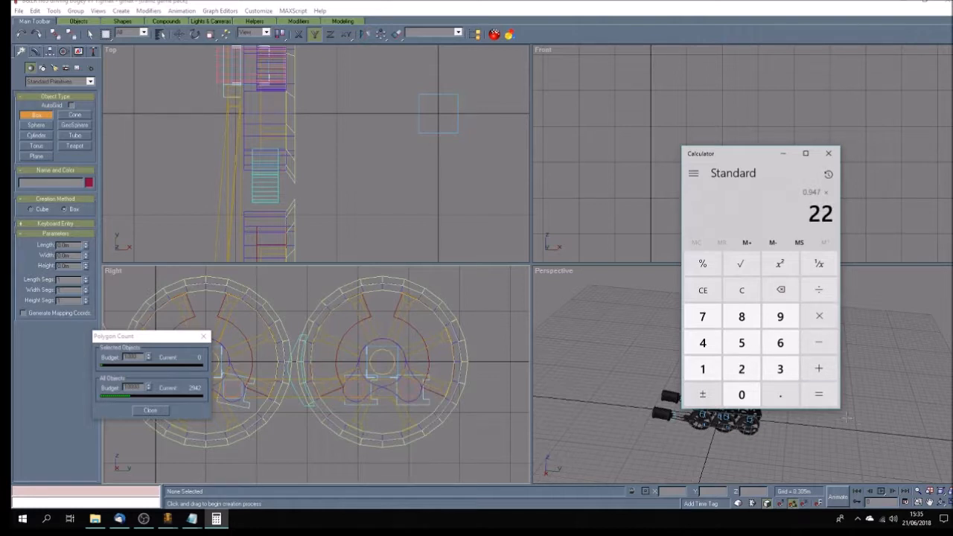
pyautogui.click(818, 399)
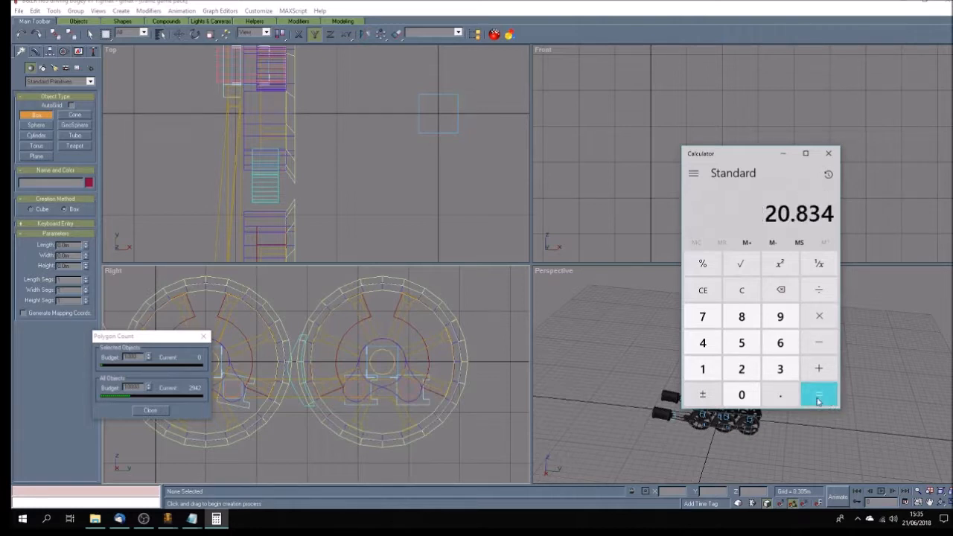
pyautogui.click(819, 290)
pyautogui.click(702, 316)
pyautogui.click(818, 394)
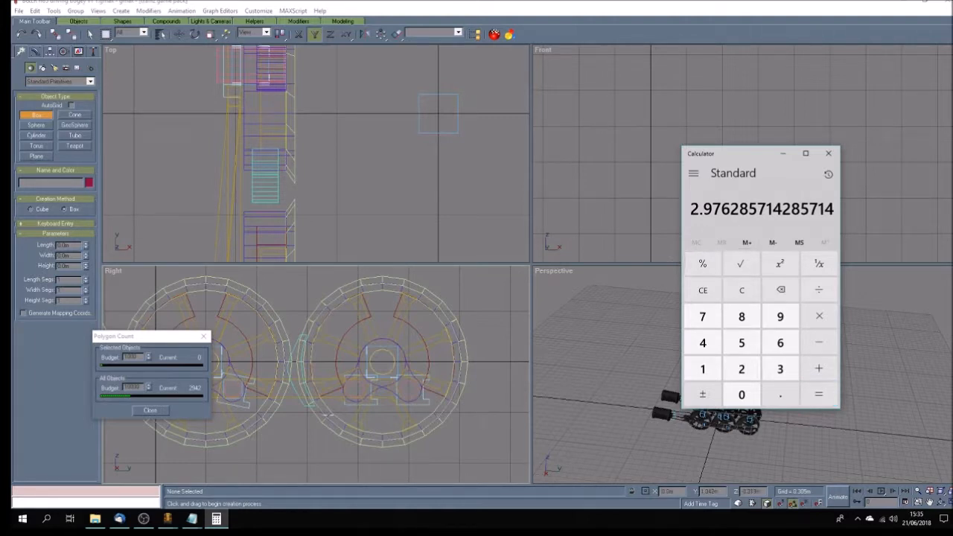
# Step: Set animdist to 2.976 in the driving bogey's config.txt in Notepad, then save and close the file
pyautogui.click(193, 519)
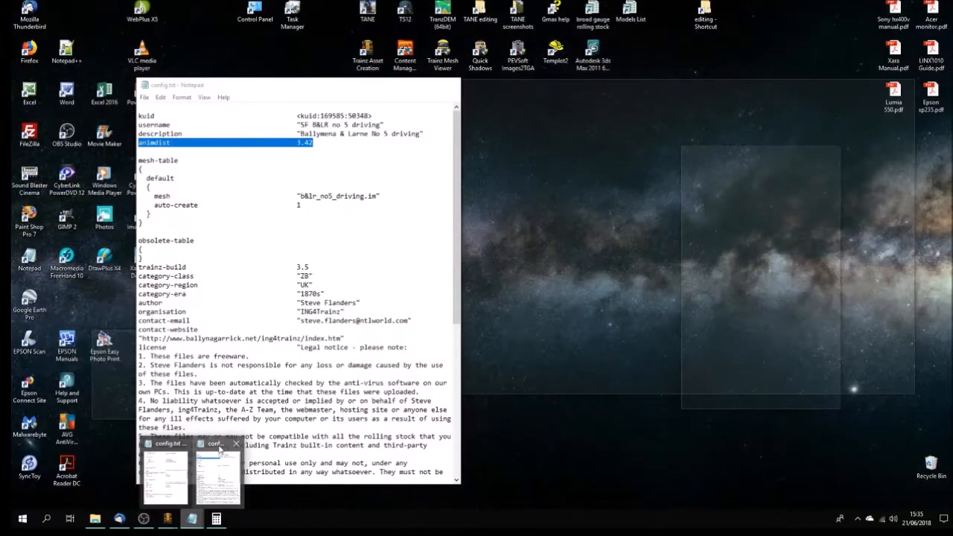
pyautogui.click(218, 465)
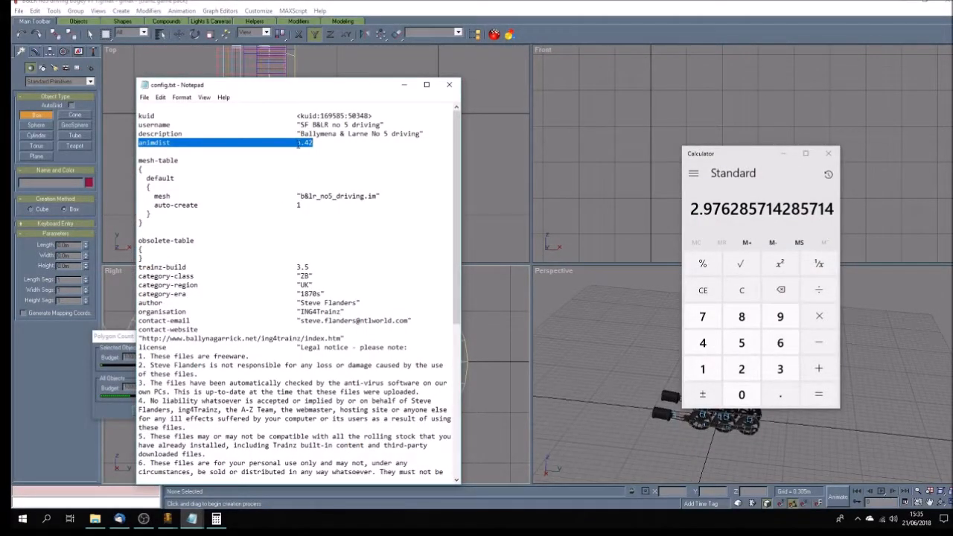
pyautogui.moveTo(297, 143); pyautogui.dragTo(312, 144)
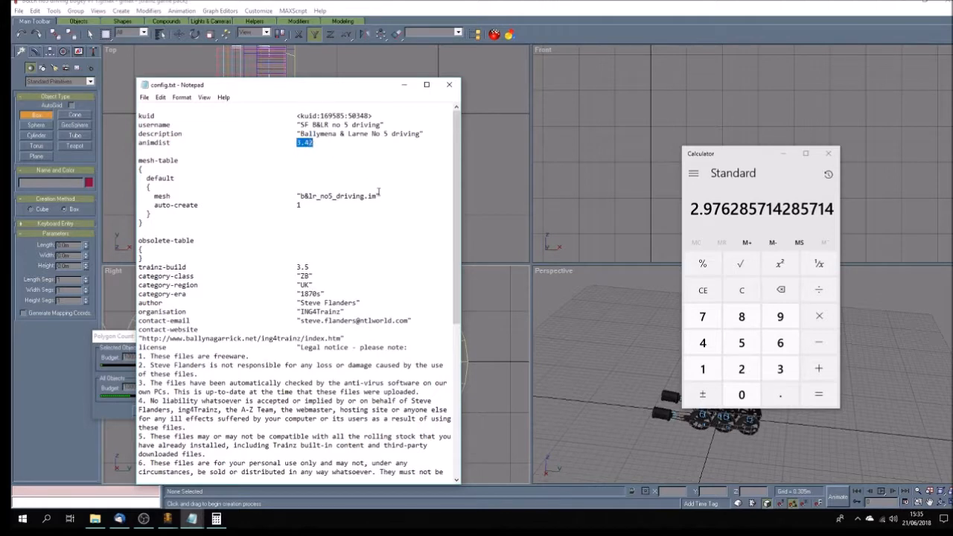
pyautogui.write('2')
pyautogui.click(144, 97)
pyautogui.click(160, 127)
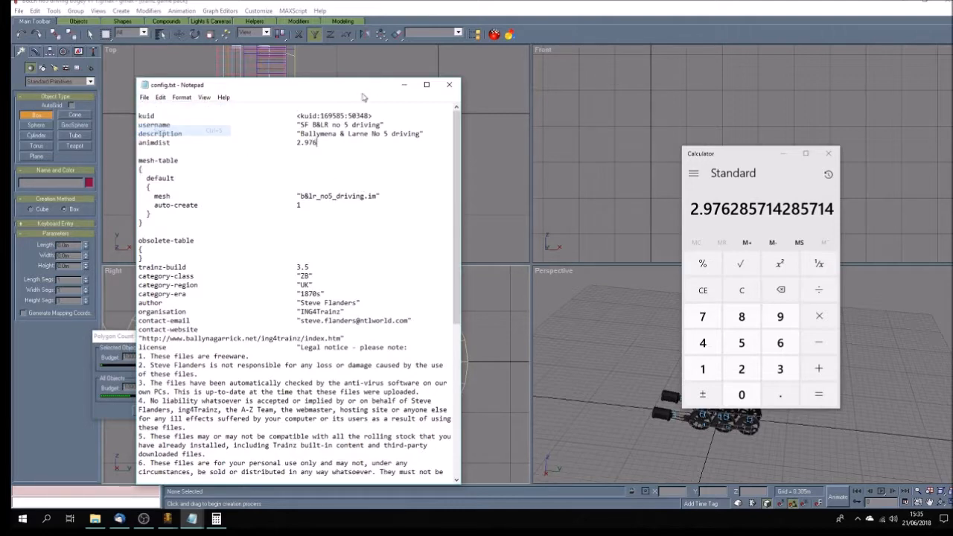
pyautogui.click(447, 86)
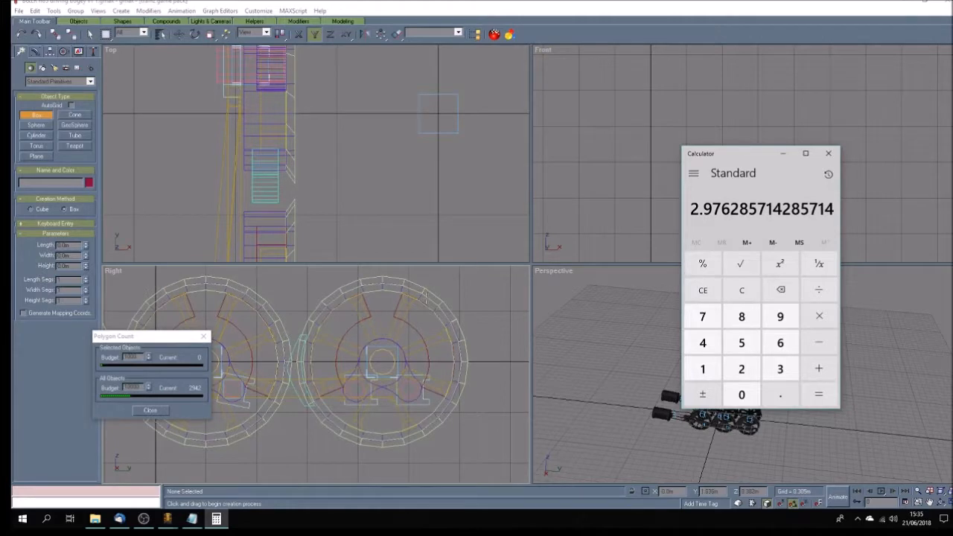
# Step: Open the recent gmax scene "B&LR no5 leading bogey v1 2.gmax" without saving the current scene's changes
pyautogui.click(27, 12)
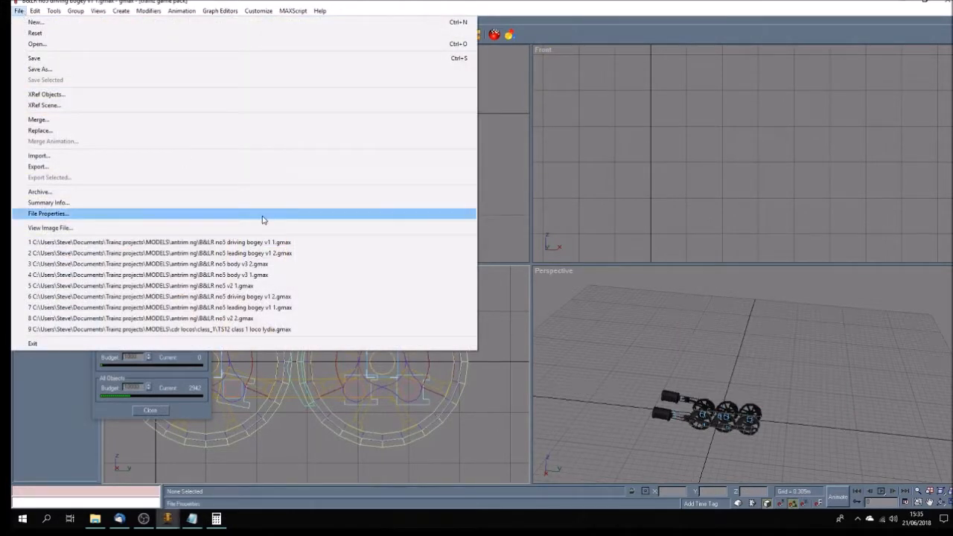
pyautogui.click(295, 254)
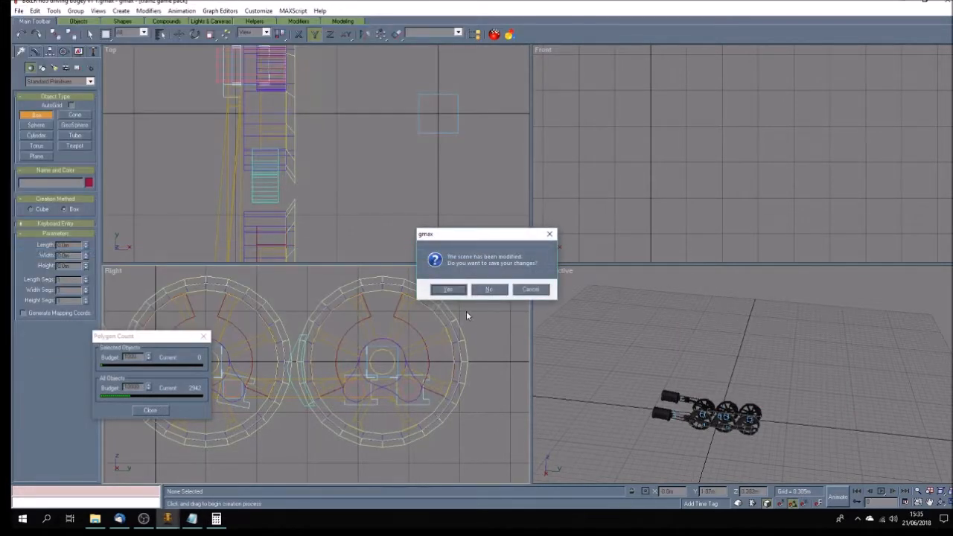
pyautogui.click(492, 290)
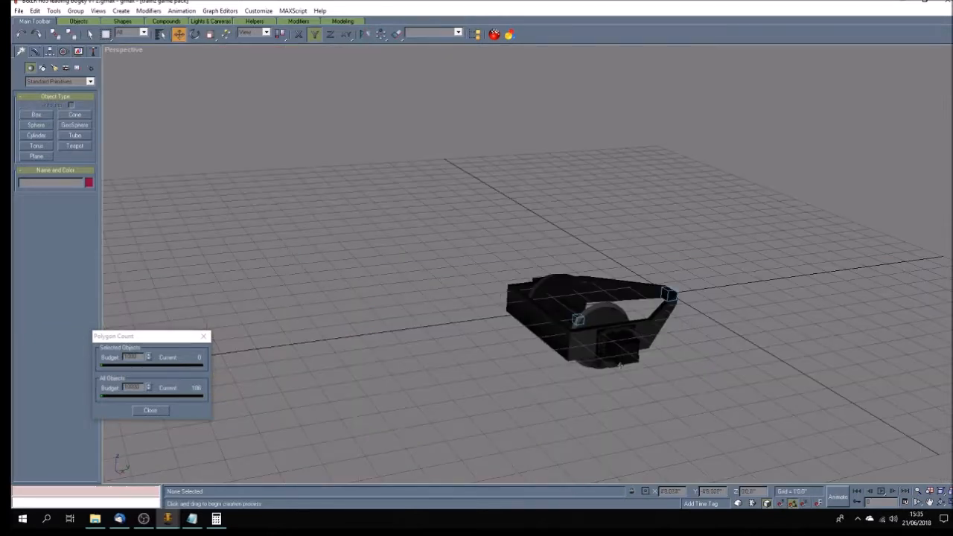
# Step: Draw a thin measuring box about 0.607 m wide across the leading bogey wheel's diameter in the Right view
pyautogui.click(949, 503)
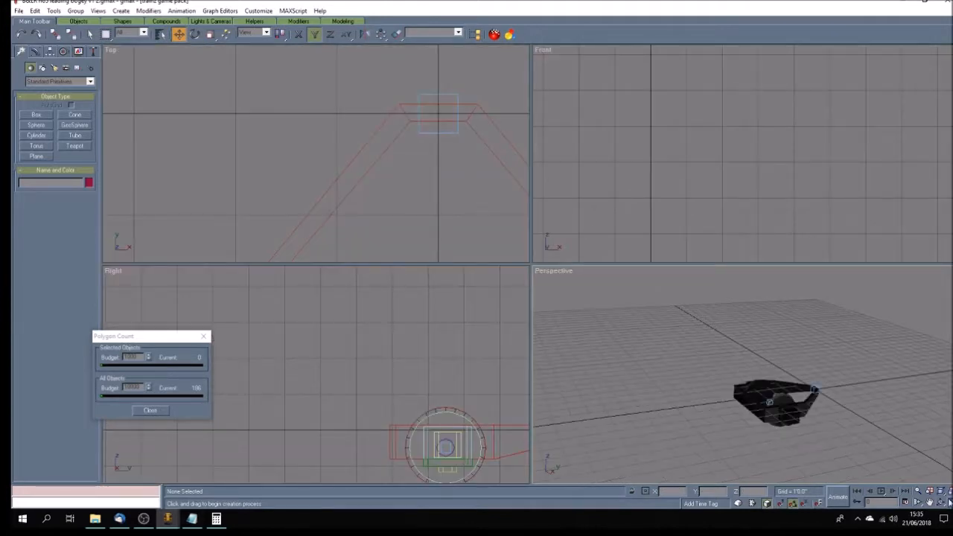
pyautogui.click(929, 503)
pyautogui.moveTo(418, 428); pyautogui.dragTo(340, 323)
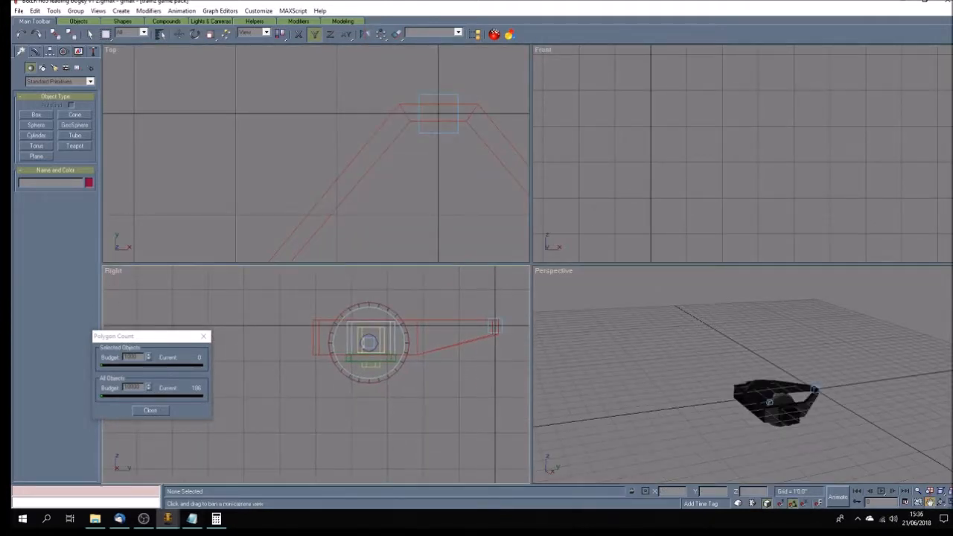
pyautogui.click(949, 503)
pyautogui.moveTo(569, 204); pyautogui.dragTo(410, 238)
pyautogui.scroll(2, 468, 239)
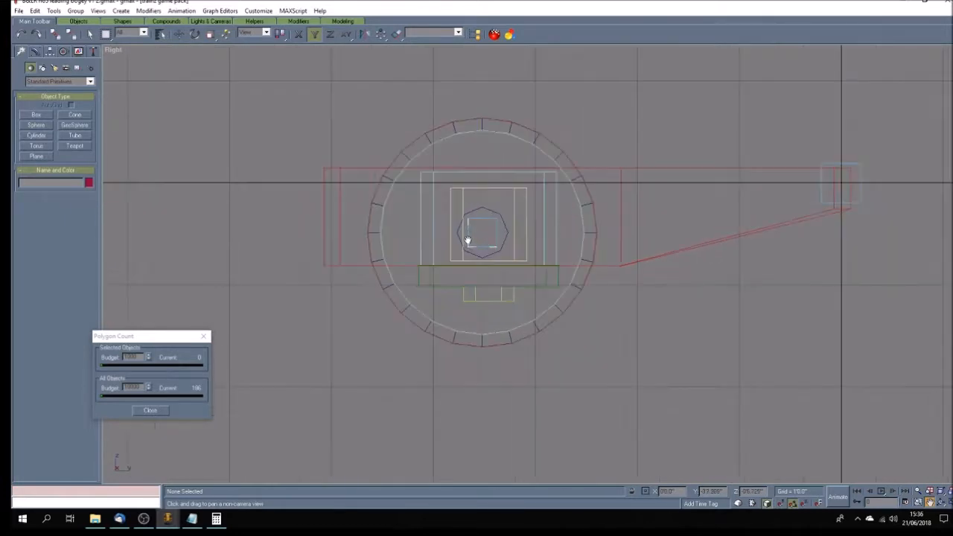
pyautogui.click(37, 115)
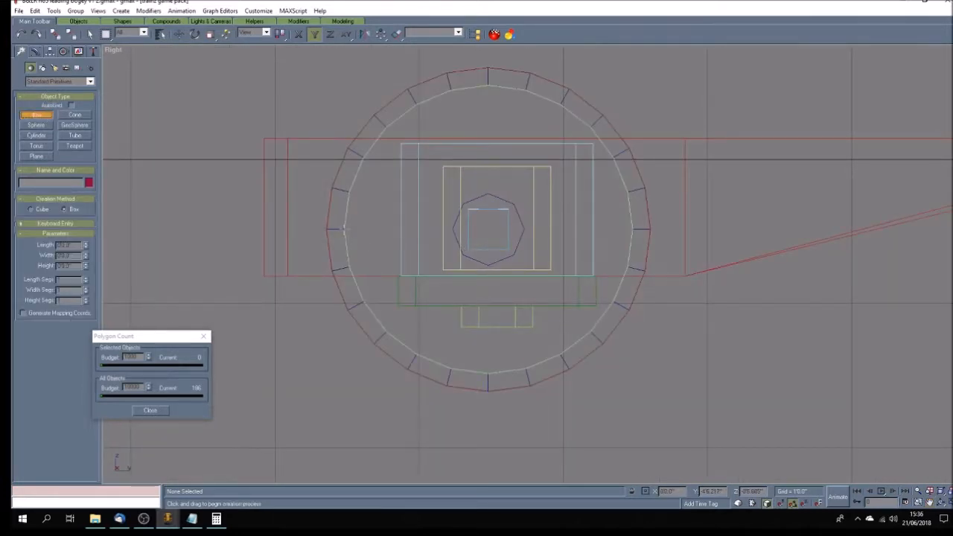
pyautogui.moveTo(343, 228); pyautogui.dragTo(632, 250)
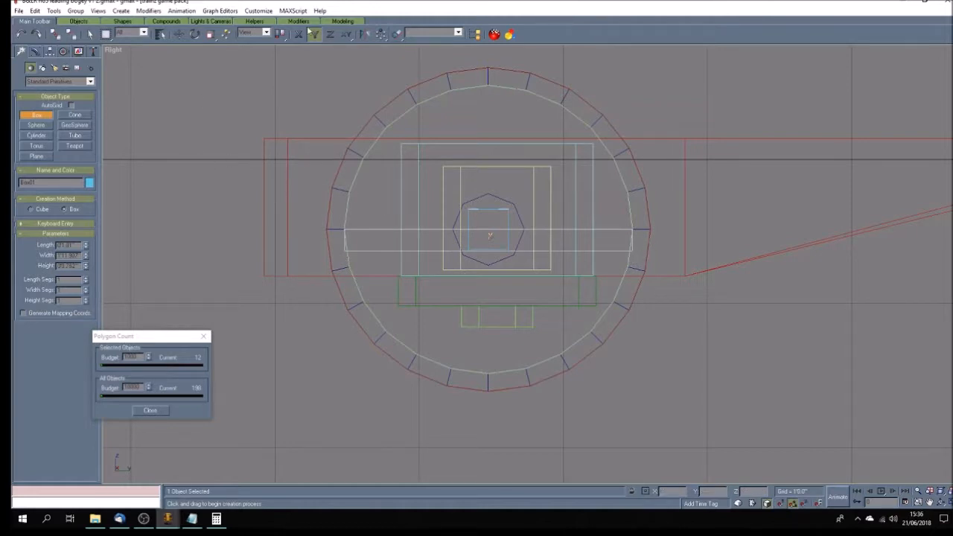
# Step: Set the display units to metric Meters to read the box's width, and bring up config.txt in Notepad
pyautogui.click(259, 10)
pyautogui.click(274, 112)
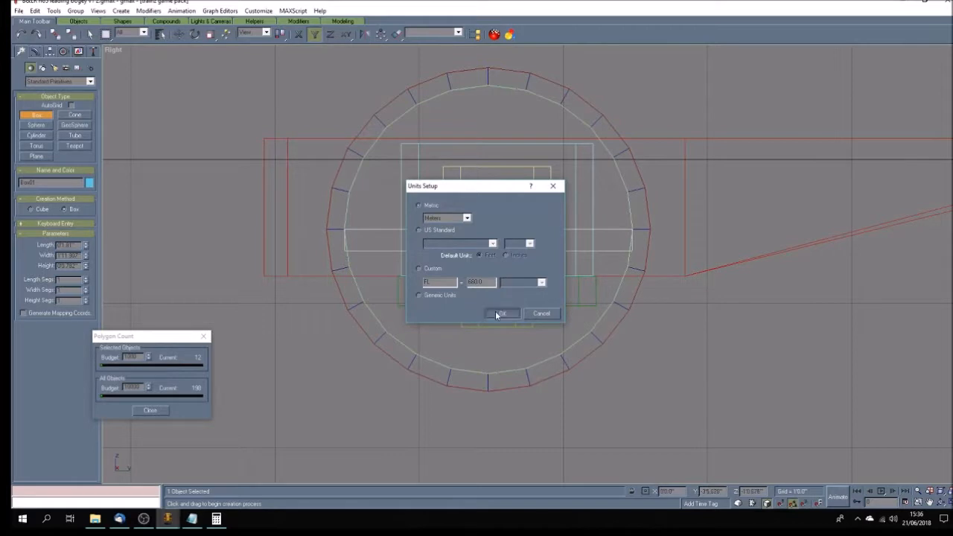
pyautogui.click(502, 313)
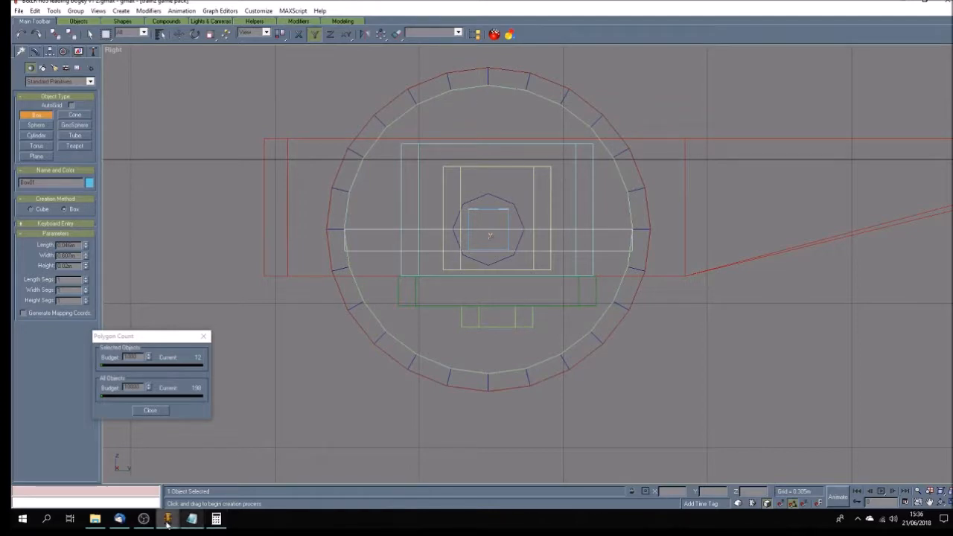
pyautogui.click(192, 518)
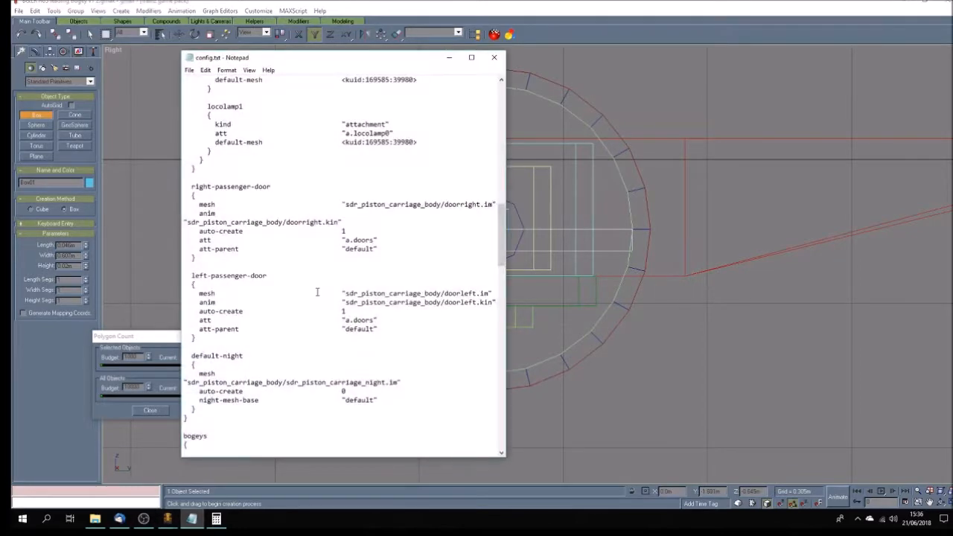
# Step: Close the open config.txt and open the one in the b&lr_no5_leading bogey folder in Notepad, locating its animdist line
pyautogui.click(493, 57)
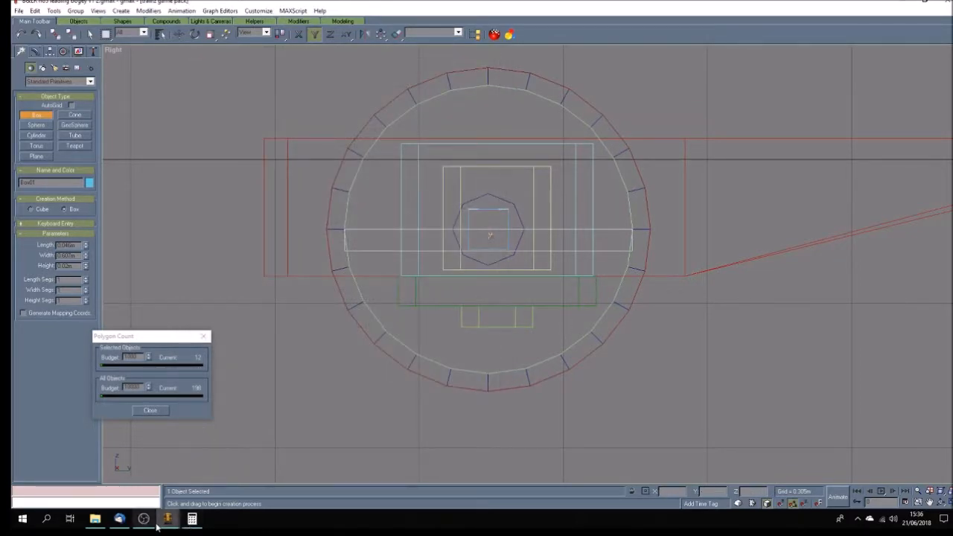
pyautogui.click(95, 518)
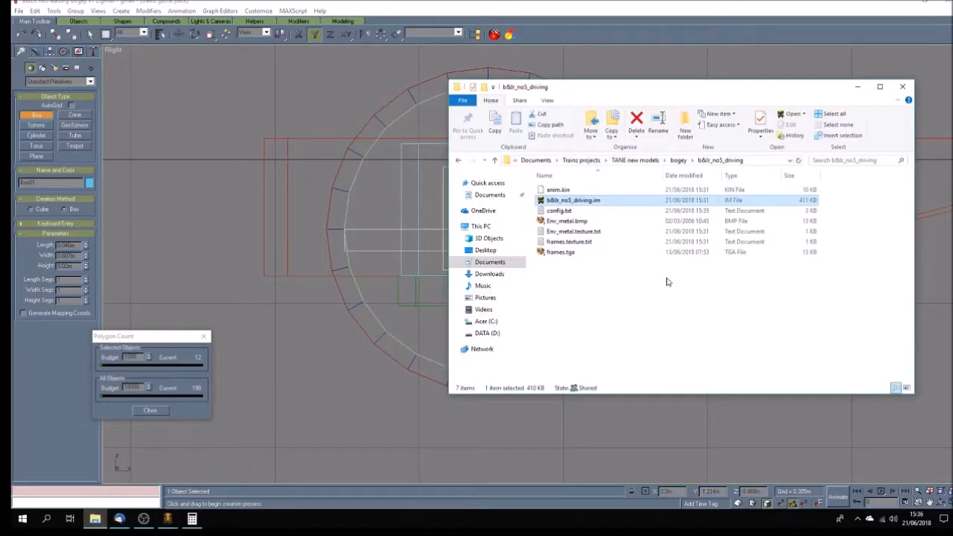
pyautogui.click(678, 161)
pyautogui.doubleClick(579, 201)
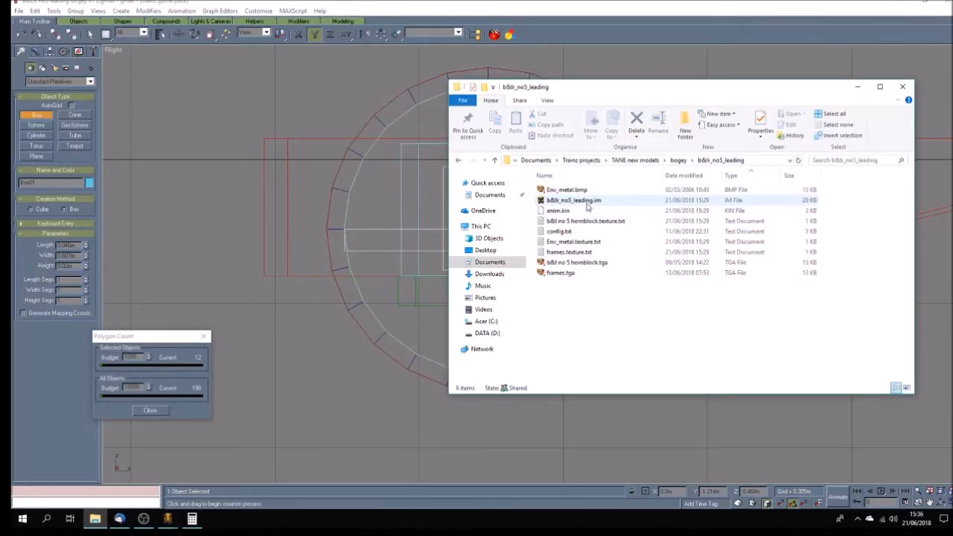
pyautogui.doubleClick(560, 231)
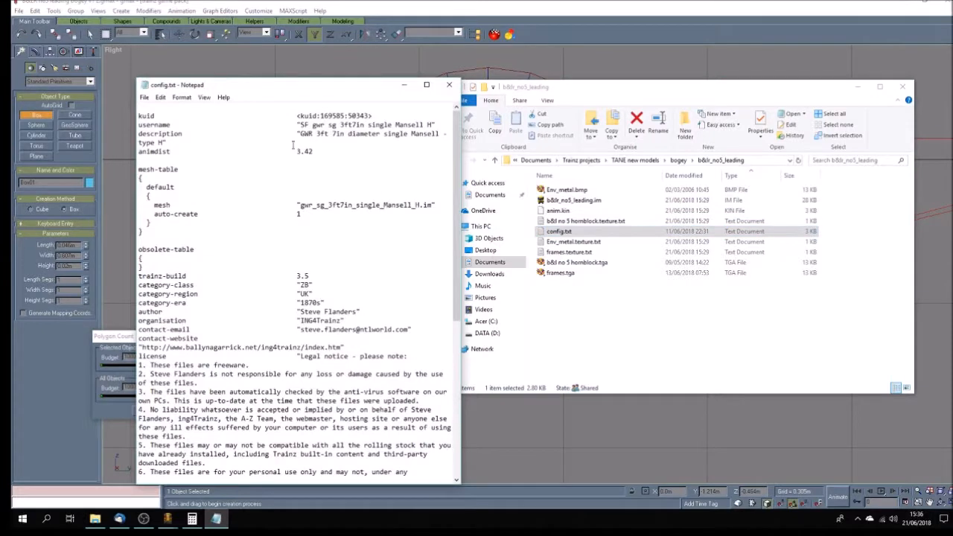
pyautogui.moveTo(313, 151); pyautogui.dragTo(127, 150)
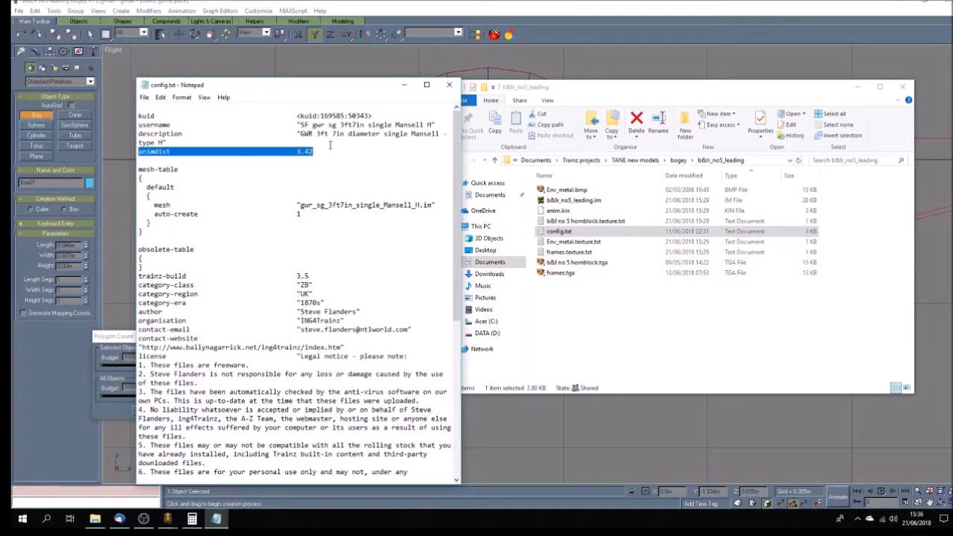
# Step: Check the measuring box's width in gmax, then switch to Calculator and compute 0.607 × 22 ÷ 7 for the wheel circumference
pyautogui.click(586, 12)
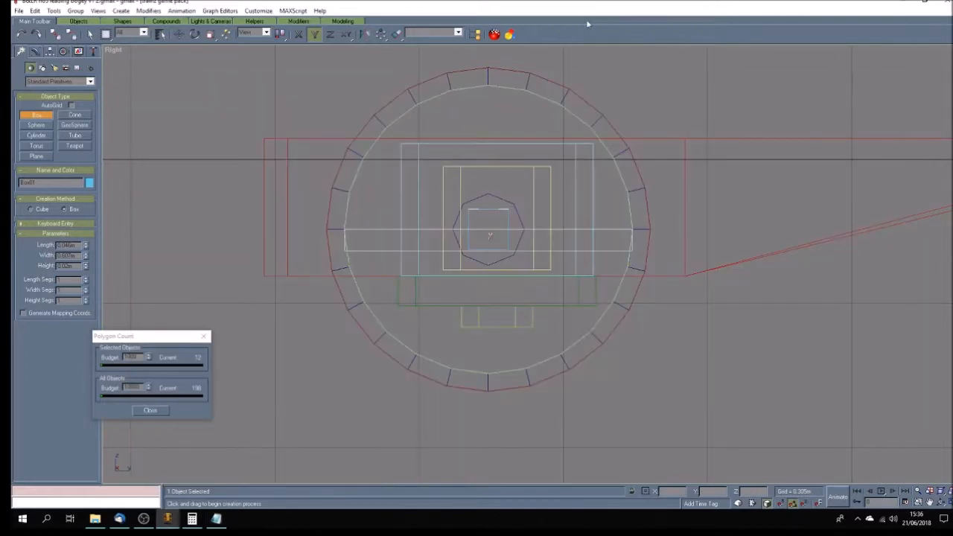
pyautogui.click(217, 519)
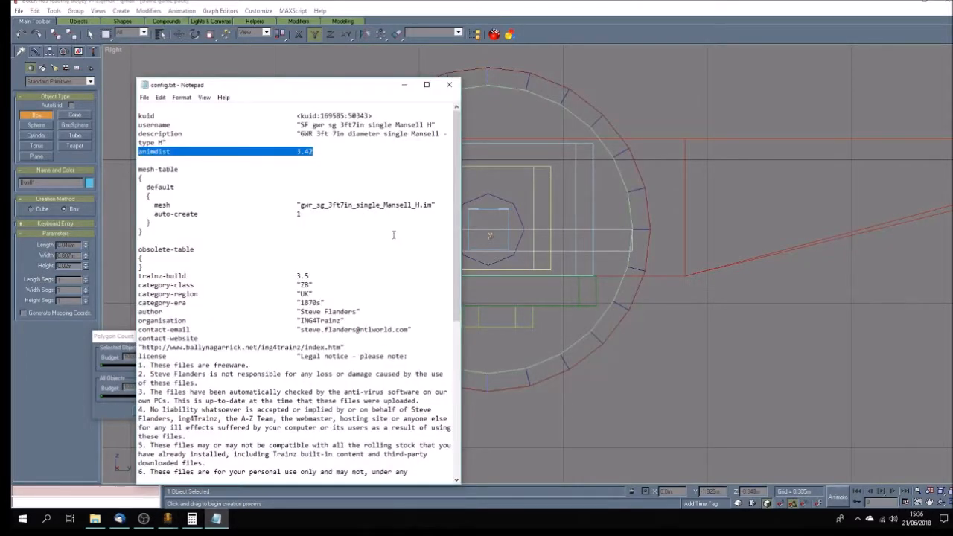
pyautogui.click(404, 85)
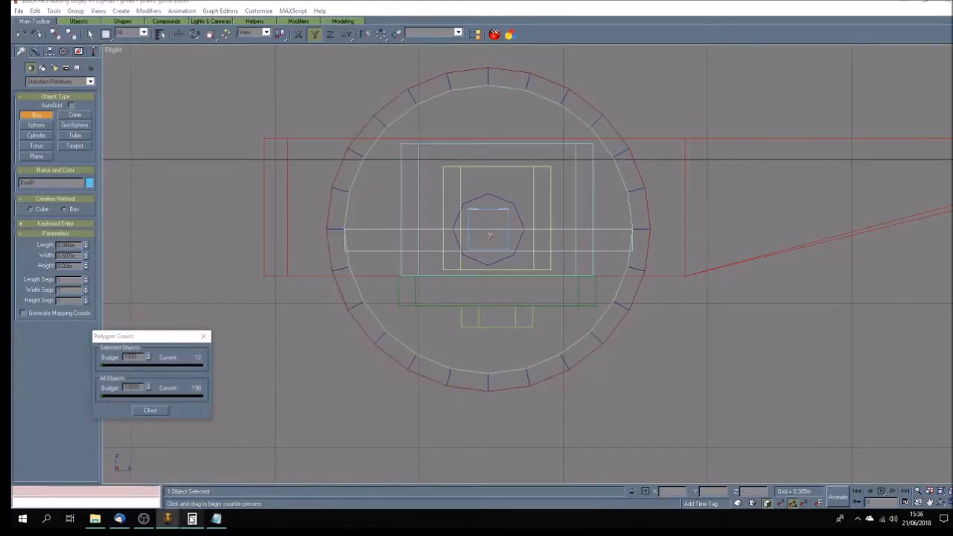
pyautogui.click(191, 514)
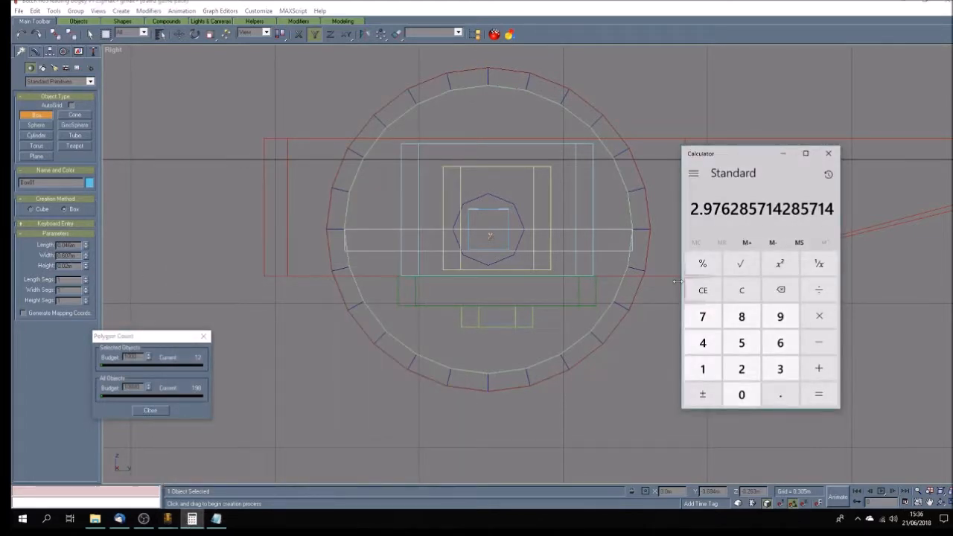
pyautogui.click(741, 395)
pyautogui.click(781, 394)
pyautogui.click(780, 342)
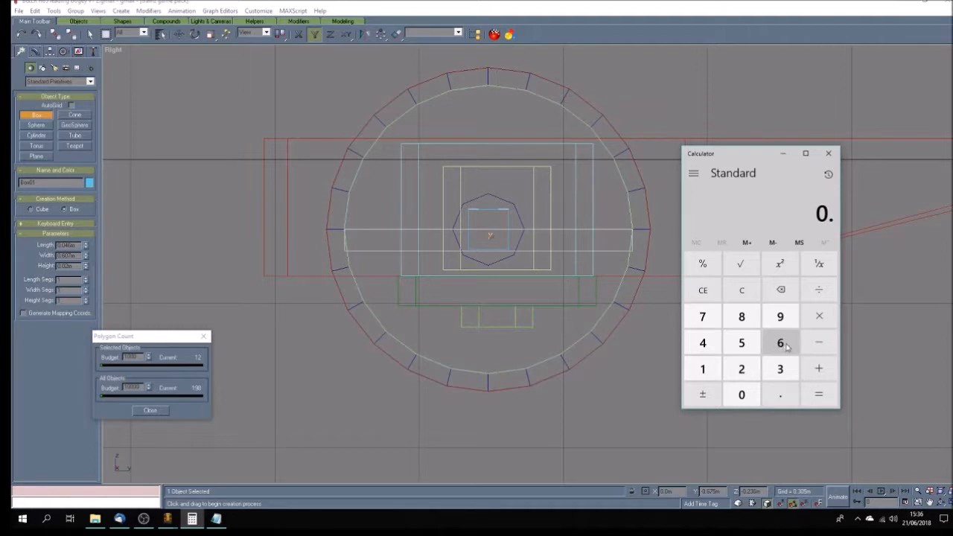
pyautogui.click(741, 394)
pyautogui.click(702, 317)
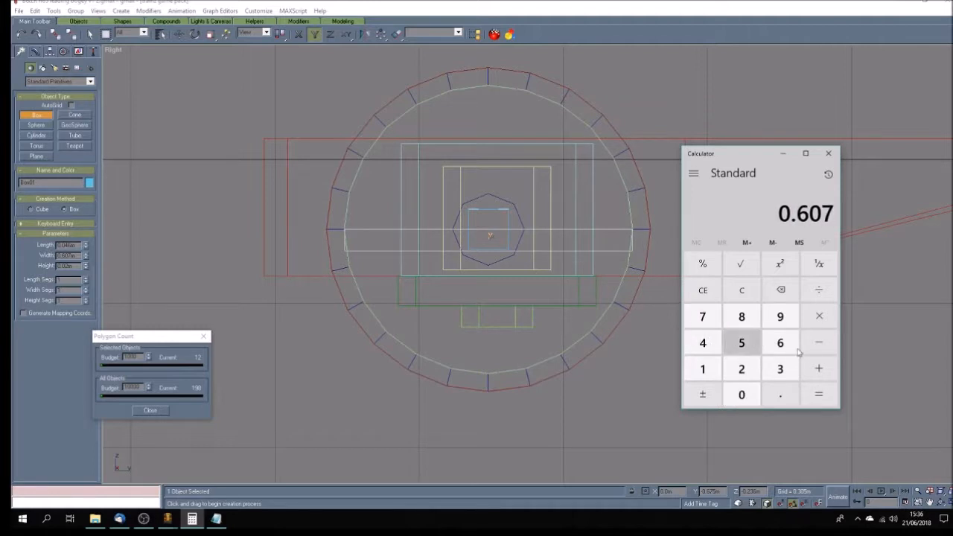
pyautogui.click(827, 326)
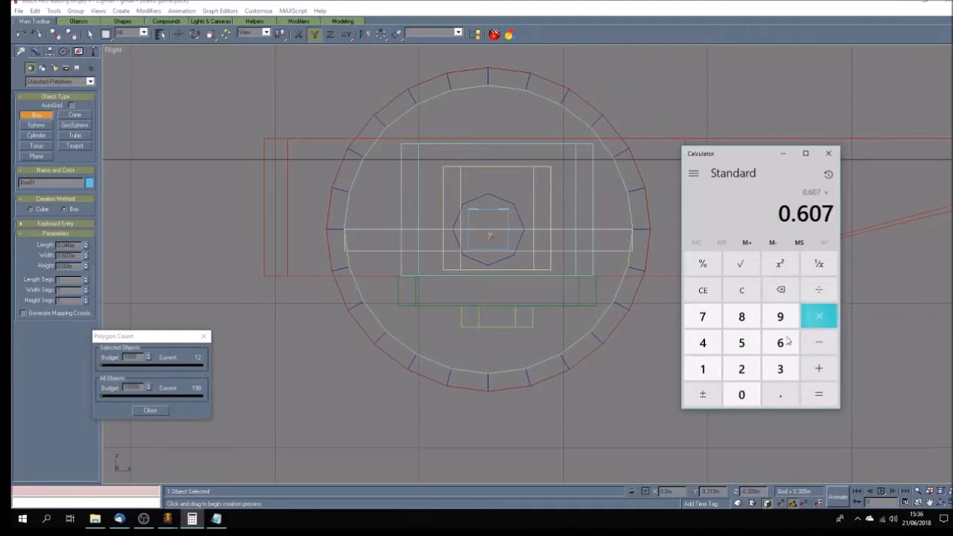
pyautogui.doubleClick(741, 370)
pyautogui.click(819, 395)
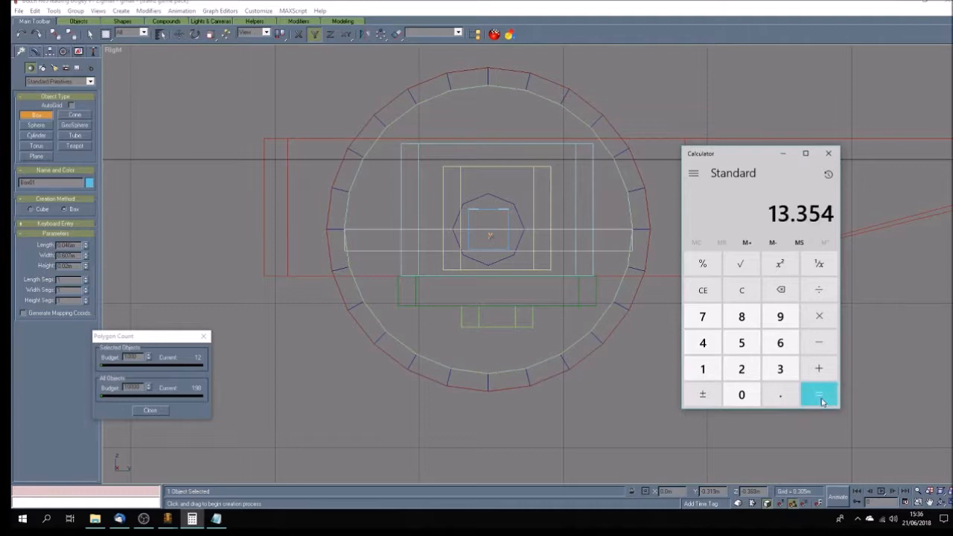
pyautogui.click(818, 290)
pyautogui.click(702, 316)
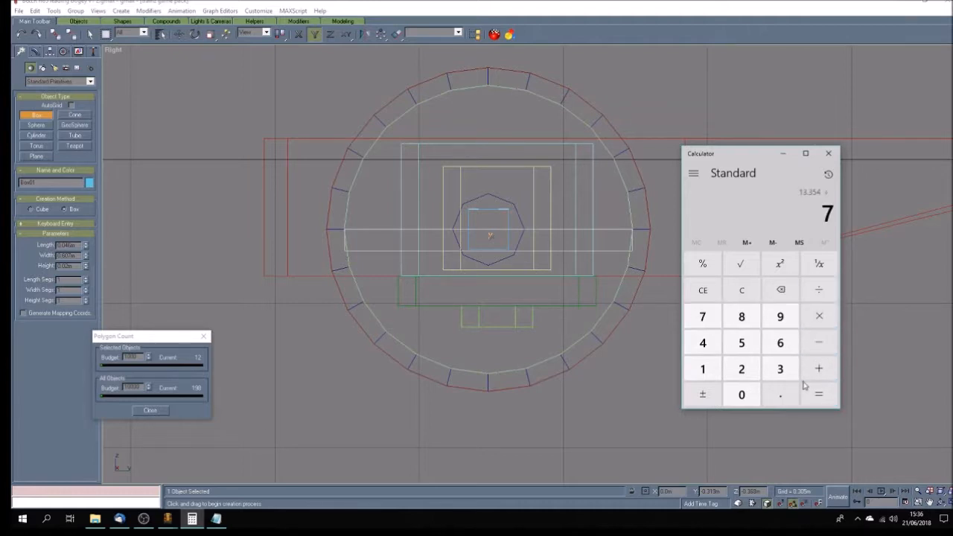
pyautogui.click(822, 396)
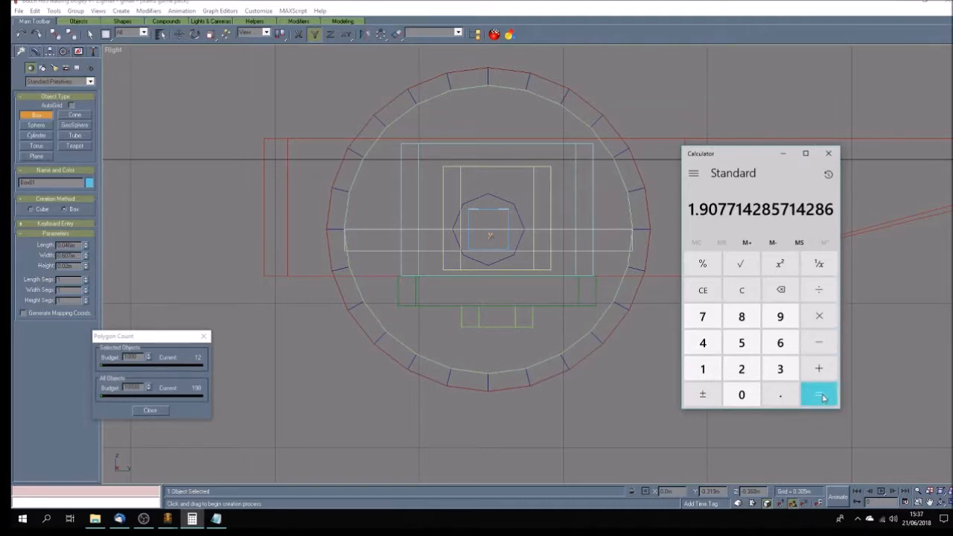
# Step: In the leading bogey's config.txt in Notepad, set animdist to 1.9 and the last part of the kuid to 50347
pyautogui.click(216, 519)
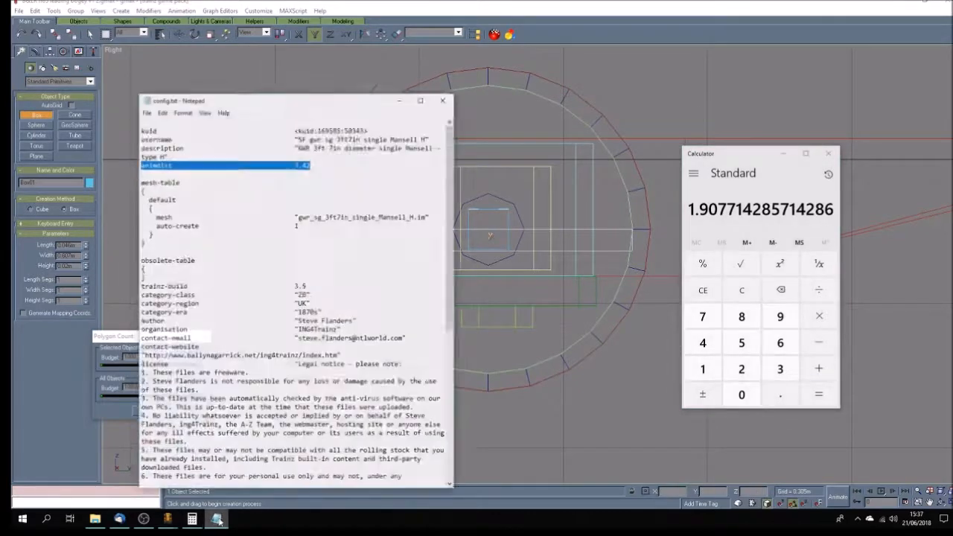
pyautogui.moveTo(297, 152); pyautogui.dragTo(314, 152)
pyautogui.write('1.')
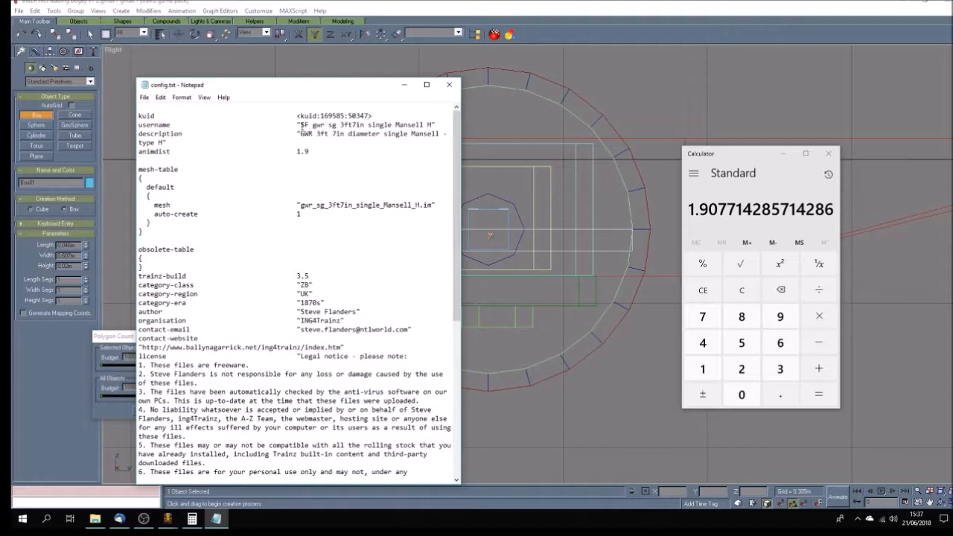
# Step: Set the config's username to "SF B&LR leading bogey" and its description to "Ballymena & Larne no 5 leading bogey"
pyautogui.moveTo(301, 126); pyautogui.dragTo(433, 127)
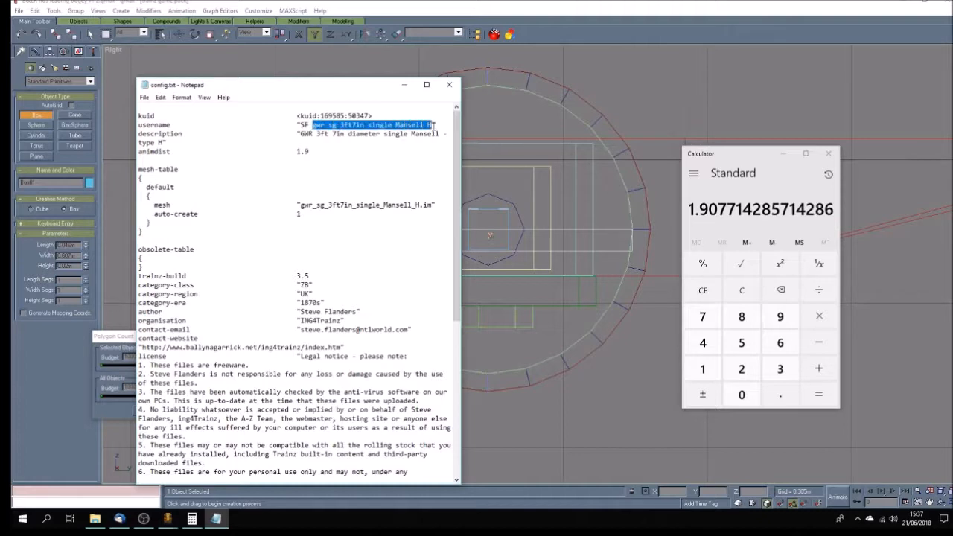
pyautogui.write('B')
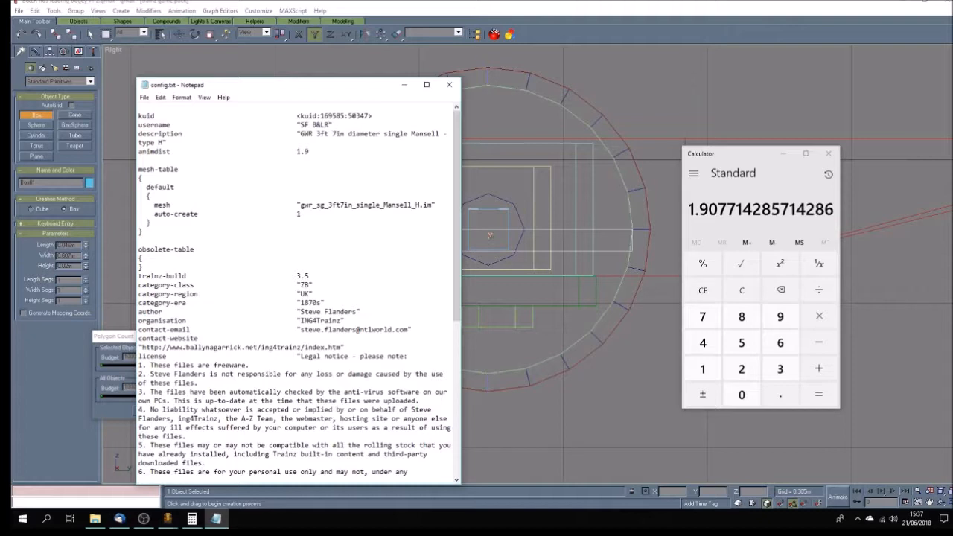
pyautogui.write('&LR leading bogey')
pyautogui.moveTo(301, 131); pyautogui.dragTo(164, 143)
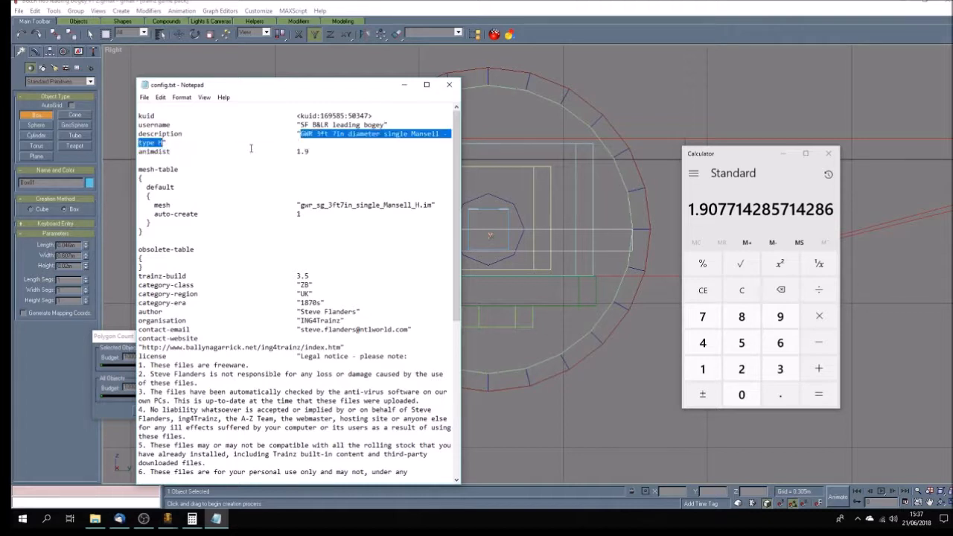
pyautogui.write('Ballymena & Larne')
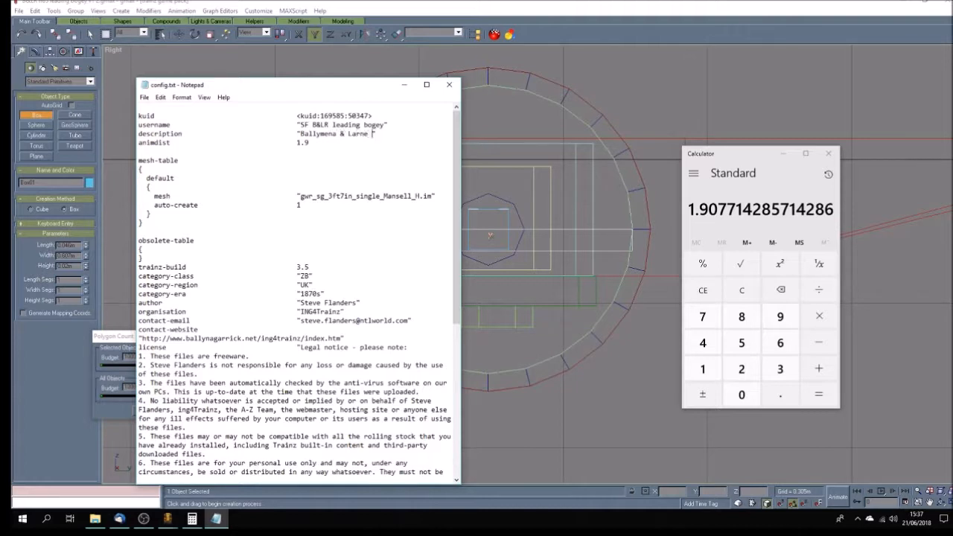
pyautogui.write('eading bogey')
# Step: Copy the .im file's name from the leading bogey folder into the default mesh entry, making it "b&lr_no5_leading.im"
pyautogui.click(94, 519)
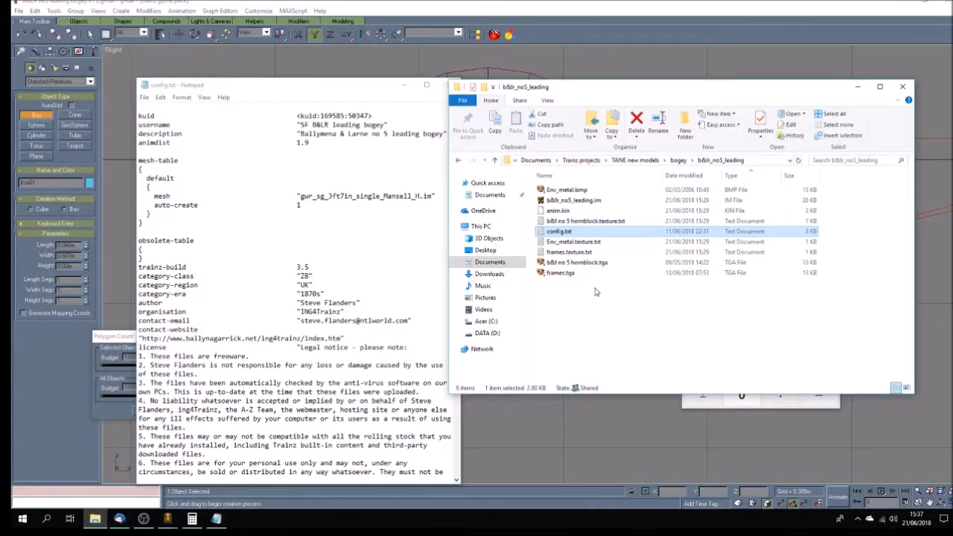
pyautogui.click(568, 201)
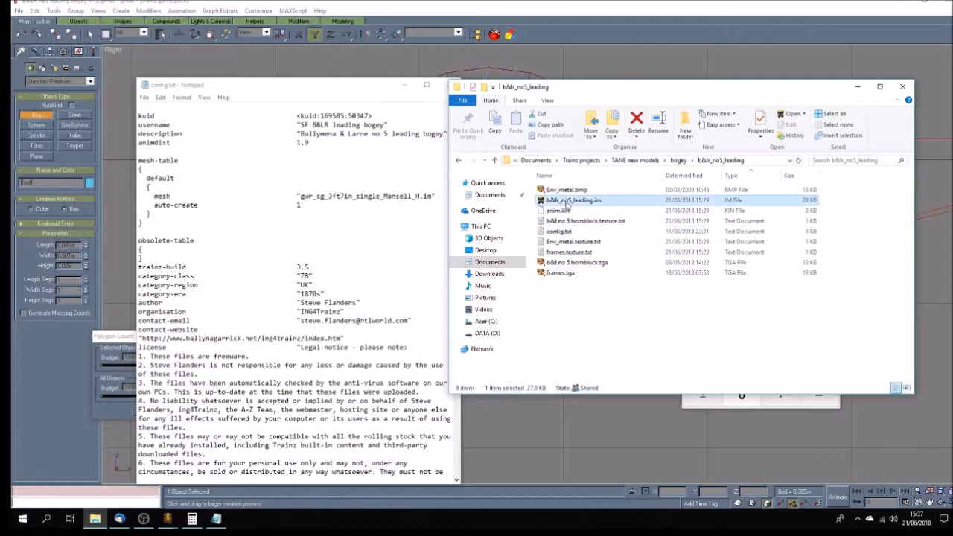
pyautogui.click(568, 201)
pyautogui.hotkey('ctrl', 'c')
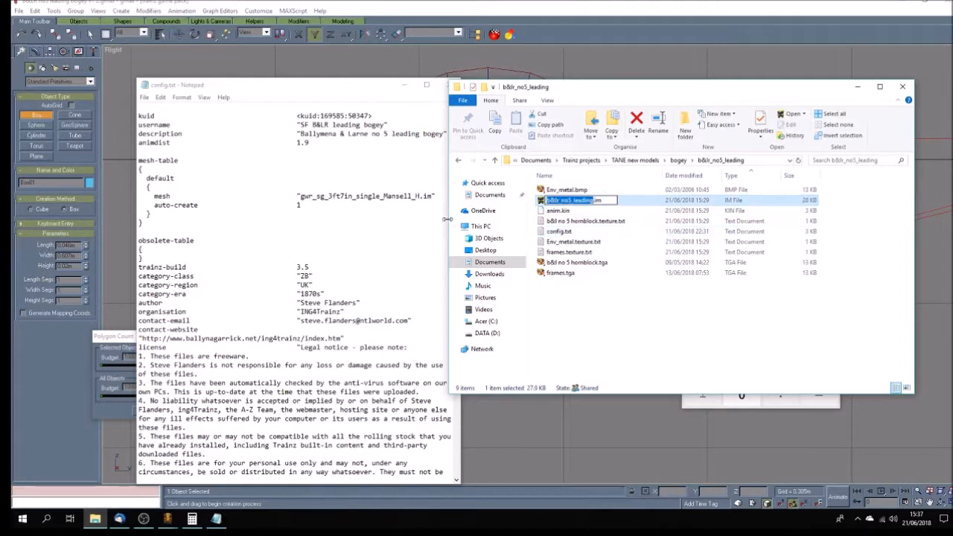
pyautogui.moveTo(301, 196); pyautogui.dragTo(419, 196)
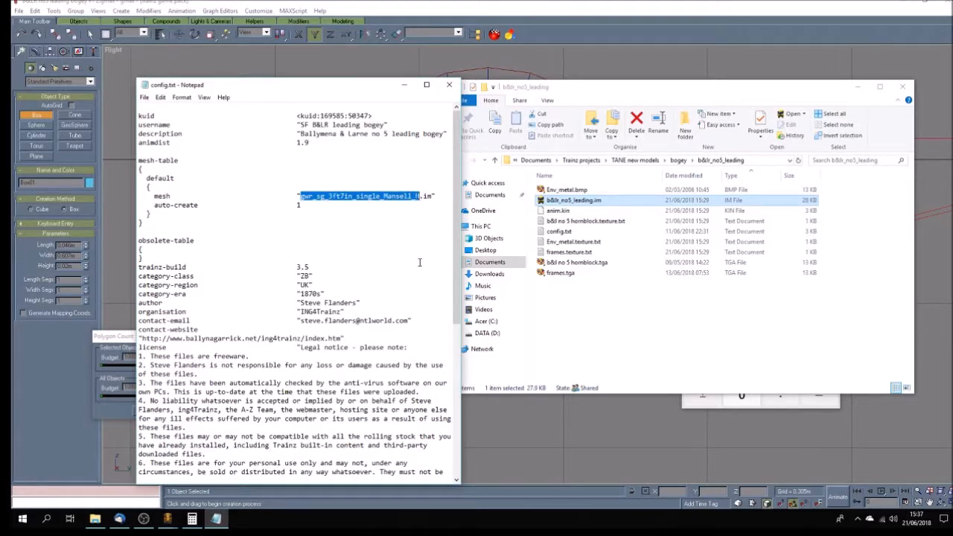
pyautogui.hotkey('ctrl', 'v')
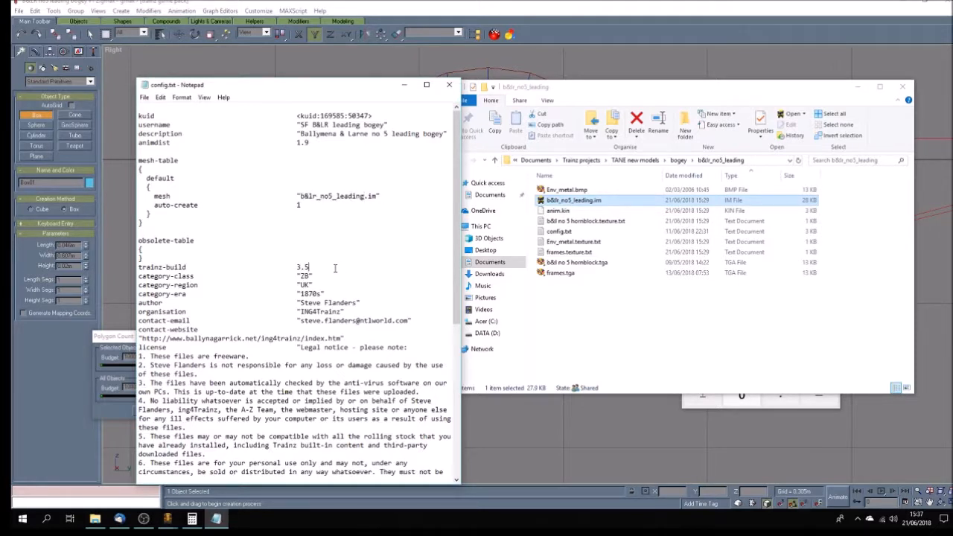
# Step: Review the rest of config.txt, save and close it, and clear away the folder window and Calculator
pyautogui.scroll(-1, 335, 268)
pyautogui.scroll(-9, 335, 268)
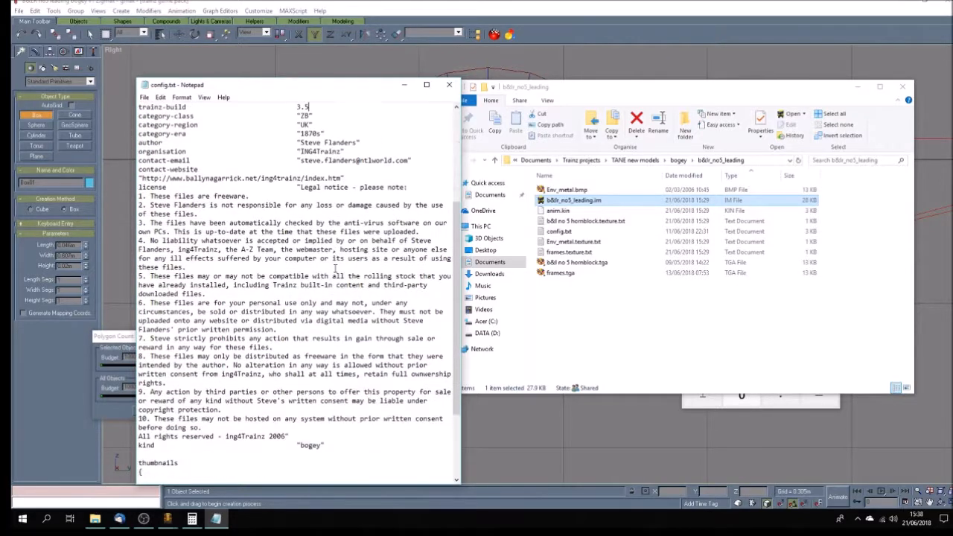
pyautogui.scroll(10, 335, 268)
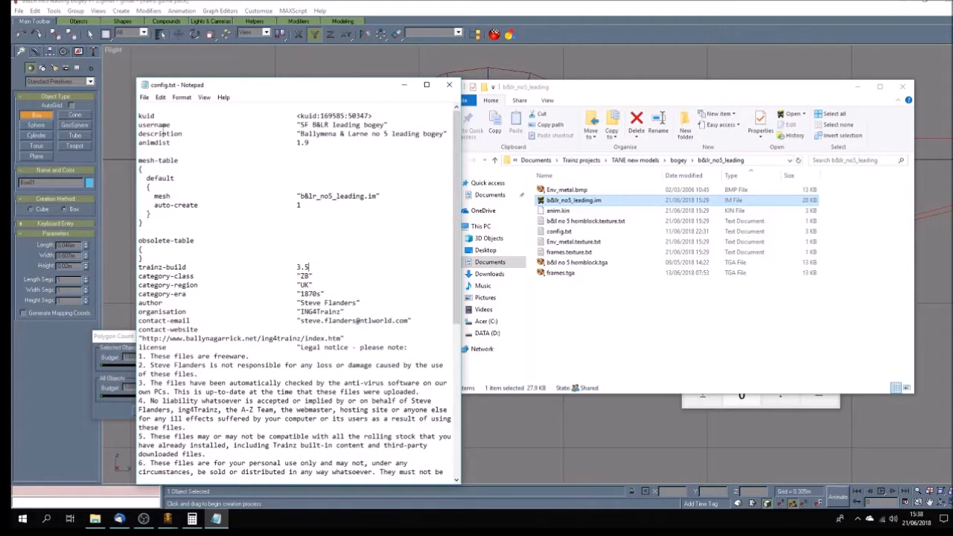
pyautogui.click(144, 97)
pyautogui.click(160, 131)
pyautogui.click(449, 84)
pyautogui.click(638, 314)
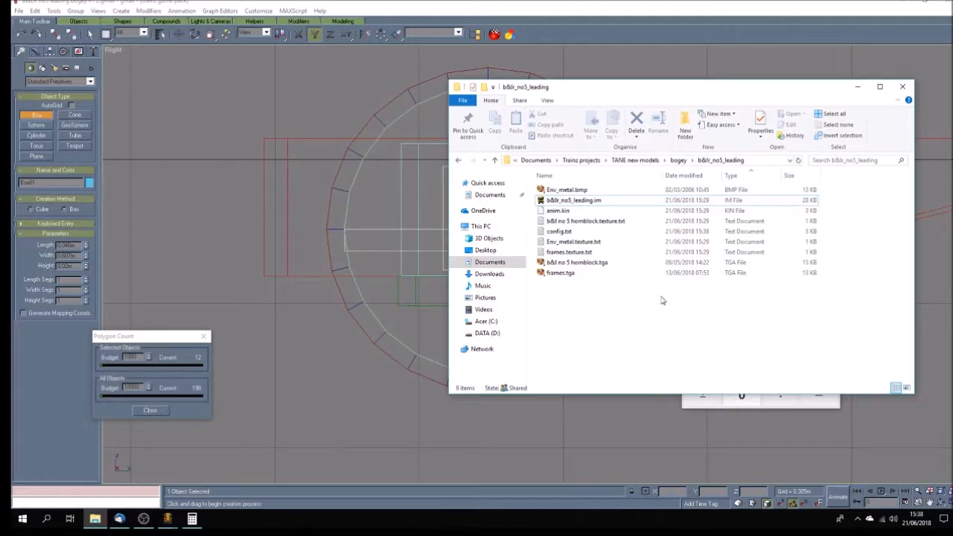
pyautogui.click(856, 86)
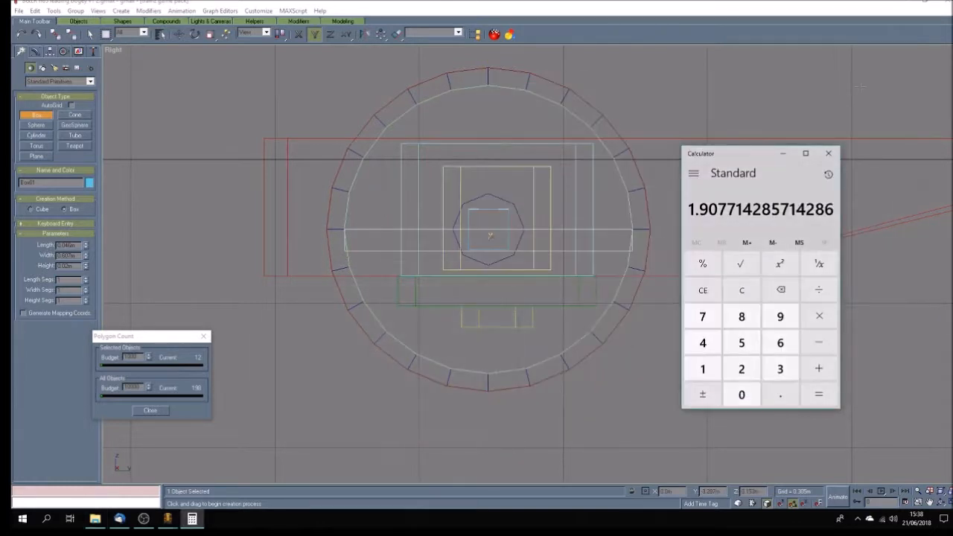
pyautogui.click(828, 153)
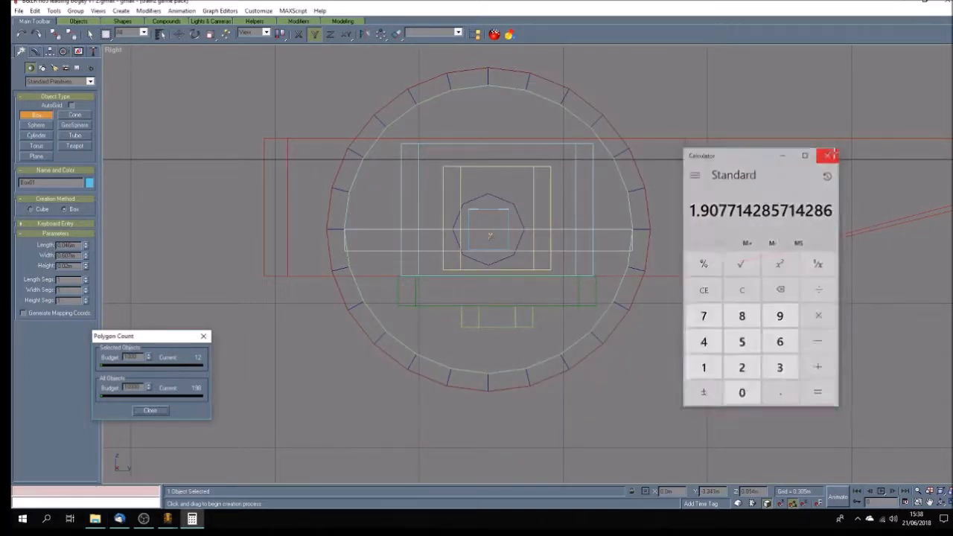
# Step: Return gmax to the four-view layout and open the recent scene "B&LR no5 body v3 2.gmax" without saving the current scene's changes
pyautogui.click(936, 504)
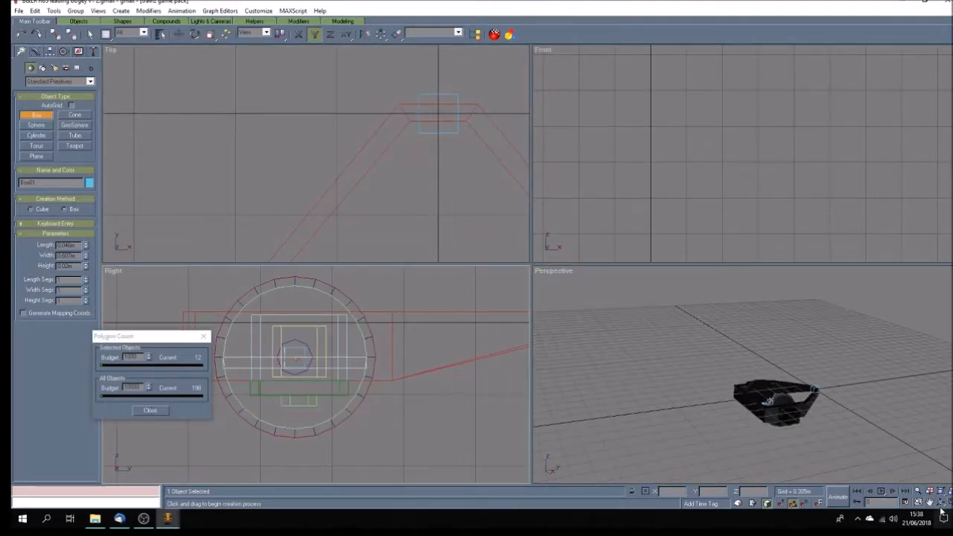
pyautogui.click(941, 503)
pyautogui.moveTo(731, 402); pyautogui.dragTo(739, 428)
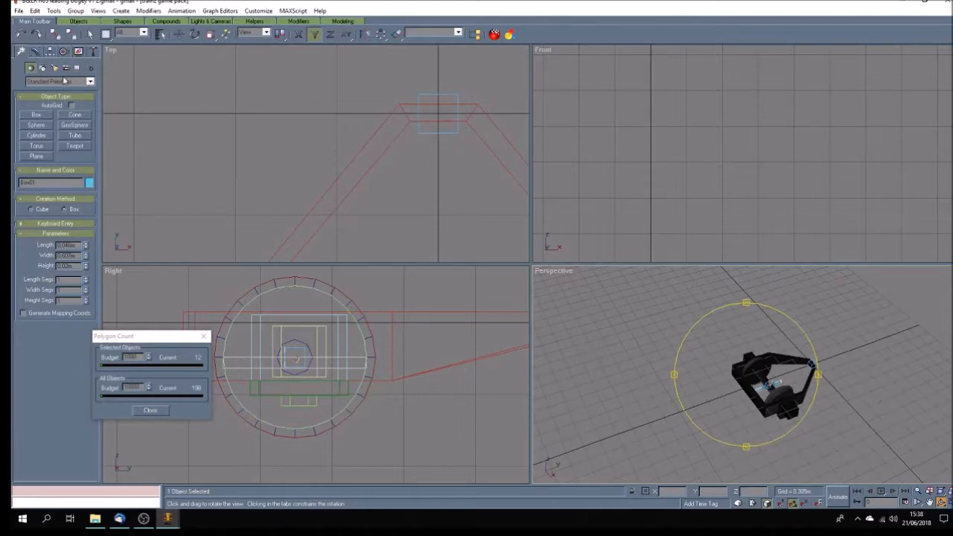
pyautogui.click(19, 10)
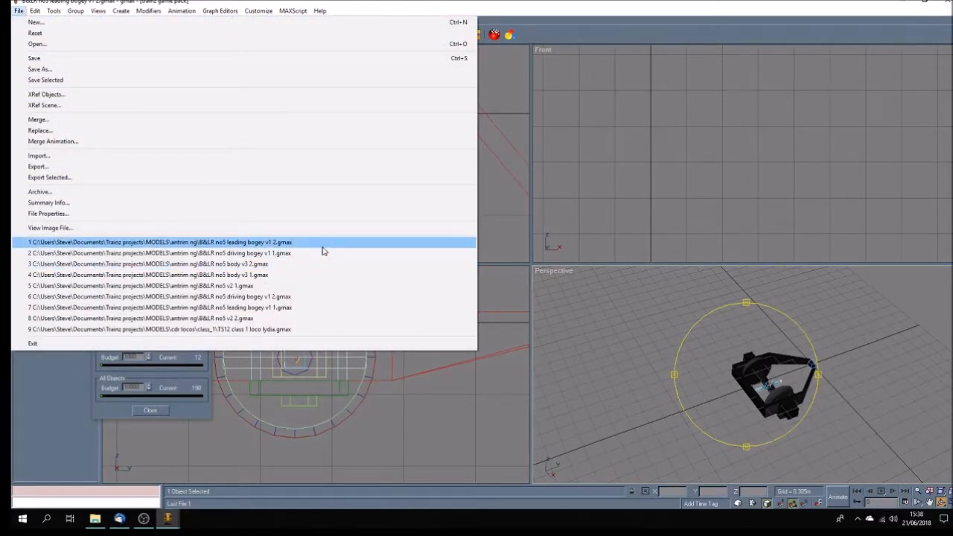
pyautogui.click(301, 264)
pyautogui.click(497, 290)
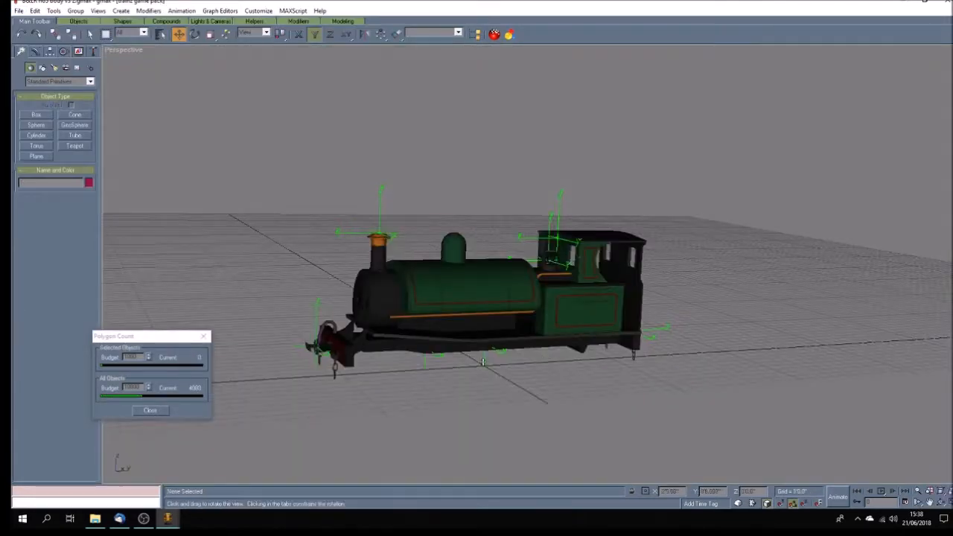
pyautogui.click(939, 503)
pyautogui.moveTo(458, 317); pyautogui.dragTo(593, 339)
pyautogui.moveTo(576, 378); pyautogui.dragTo(376, 367)
pyautogui.moveTo(593, 382); pyautogui.dragTo(491, 402)
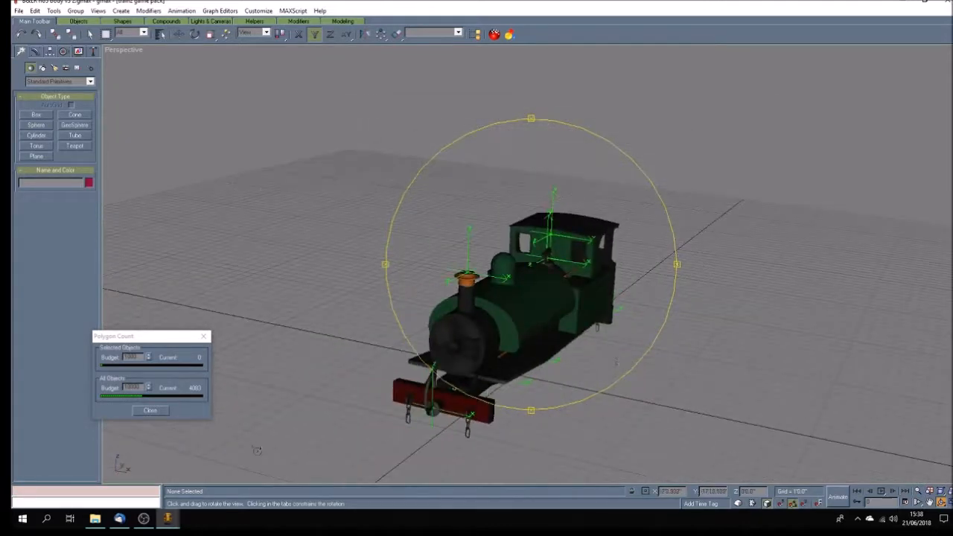
pyautogui.moveTo(560, 385); pyautogui.dragTo(485, 408)
# Step: Open config.txt from the b&lr_no5 folder inside the trains folder of TANE new models
pyautogui.click(95, 518)
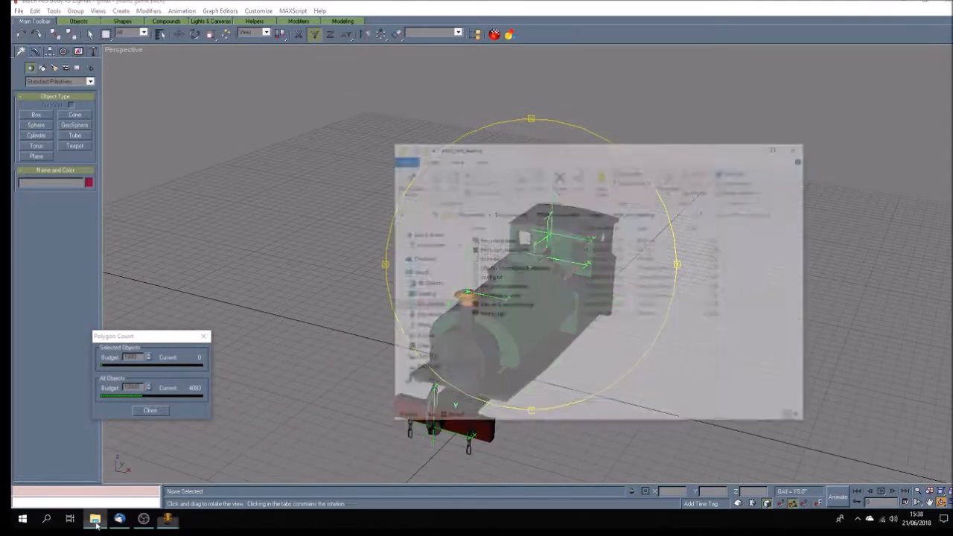
pyautogui.click(635, 160)
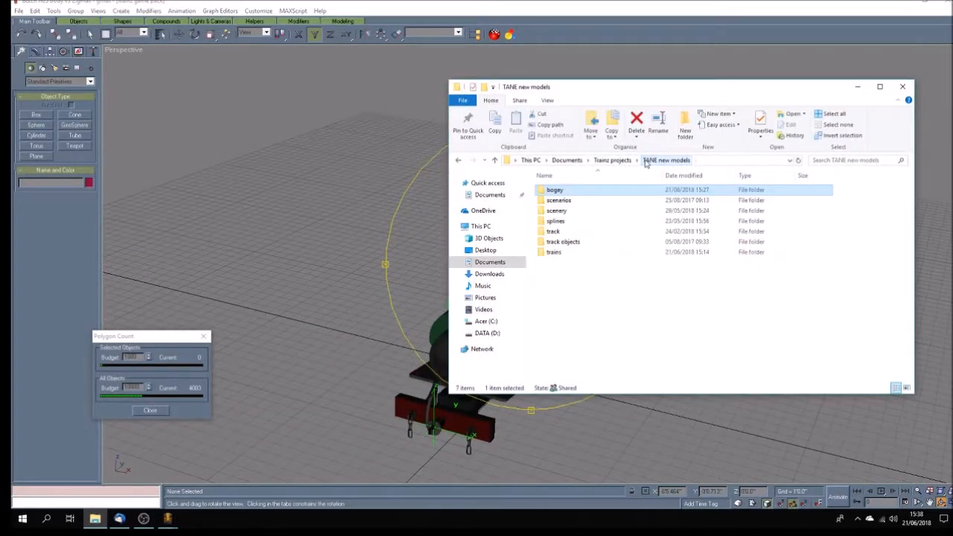
pyautogui.doubleClick(551, 252)
pyautogui.doubleClick(559, 190)
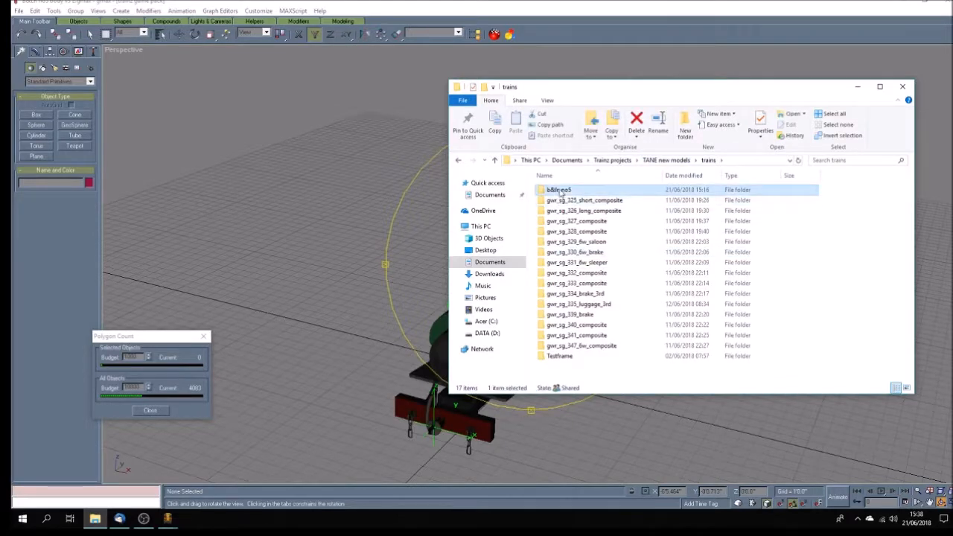
pyautogui.doubleClick(560, 210)
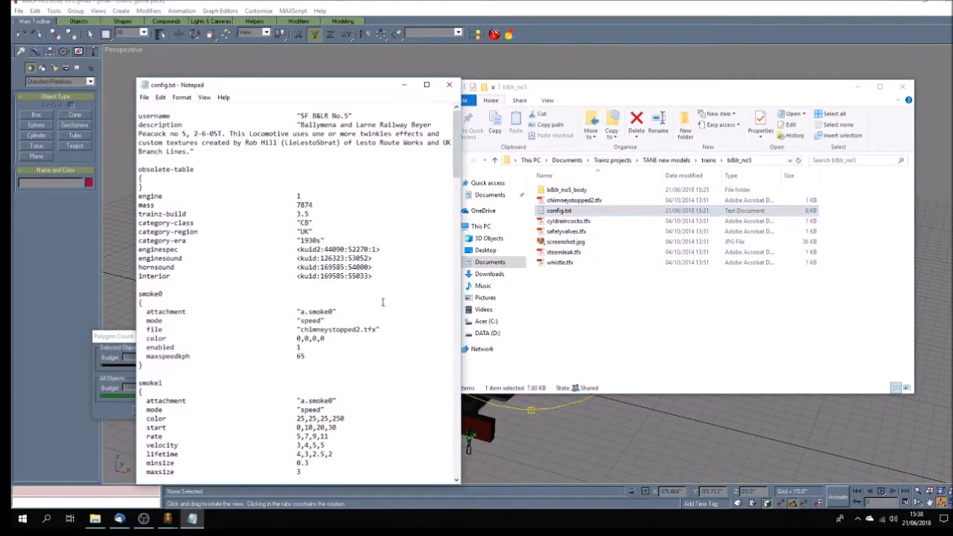
# Step: Show config.txt beside the gmax scene's object selection list so the smoke attachment names can be compared
pyautogui.scroll(-10, 313, 338)
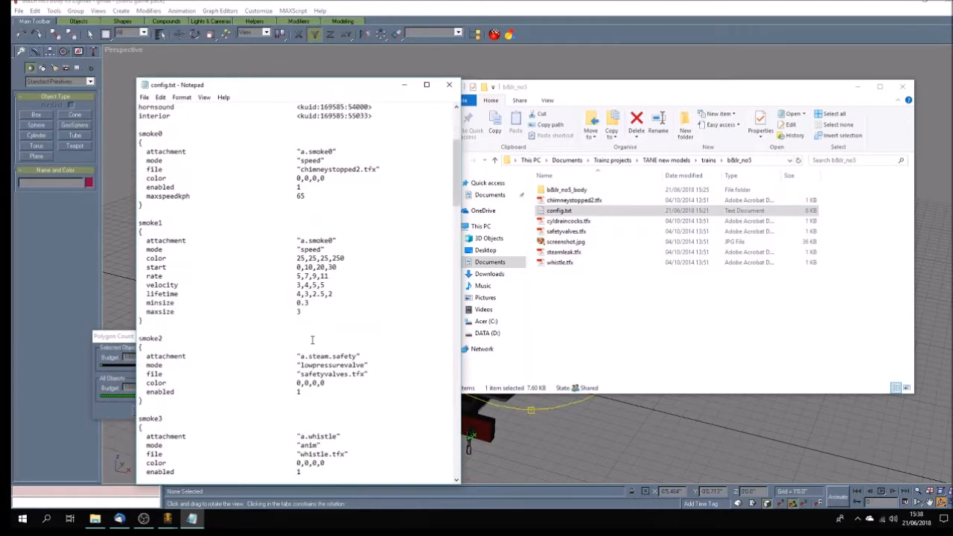
pyautogui.scroll(-2, 312, 339)
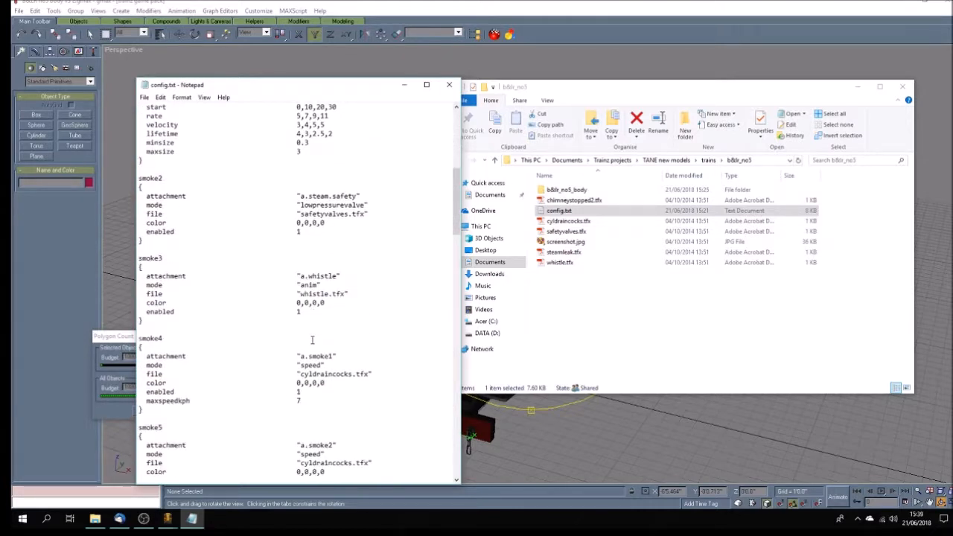
pyautogui.scroll(3, 310, 340)
pyautogui.moveTo(223, 84); pyautogui.dragTo(601, 78)
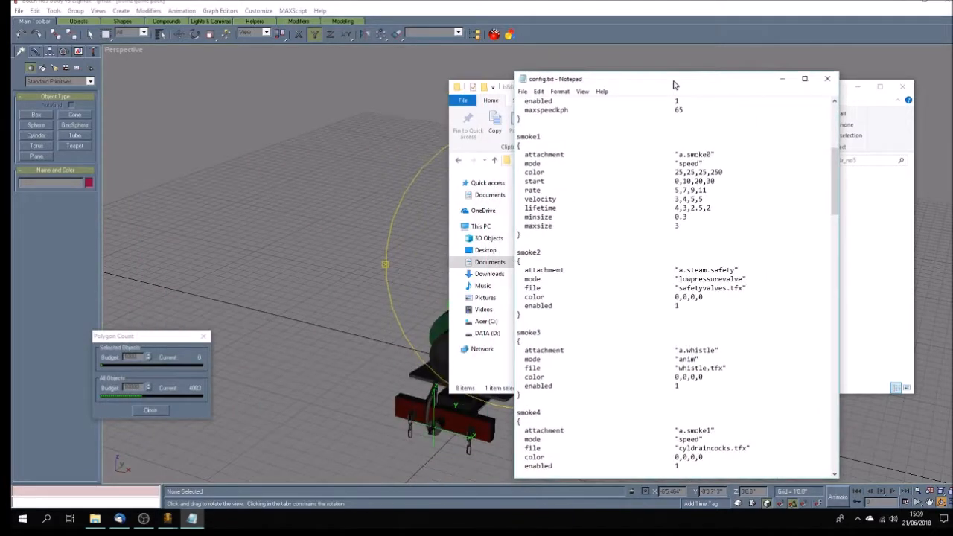
pyautogui.click(161, 33)
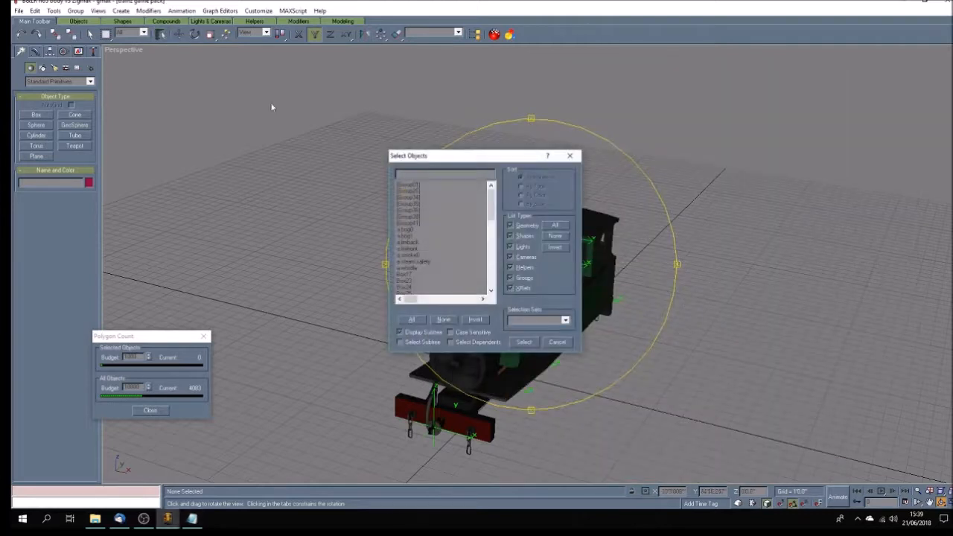
pyautogui.moveTo(457, 156); pyautogui.dragTo(250, 118)
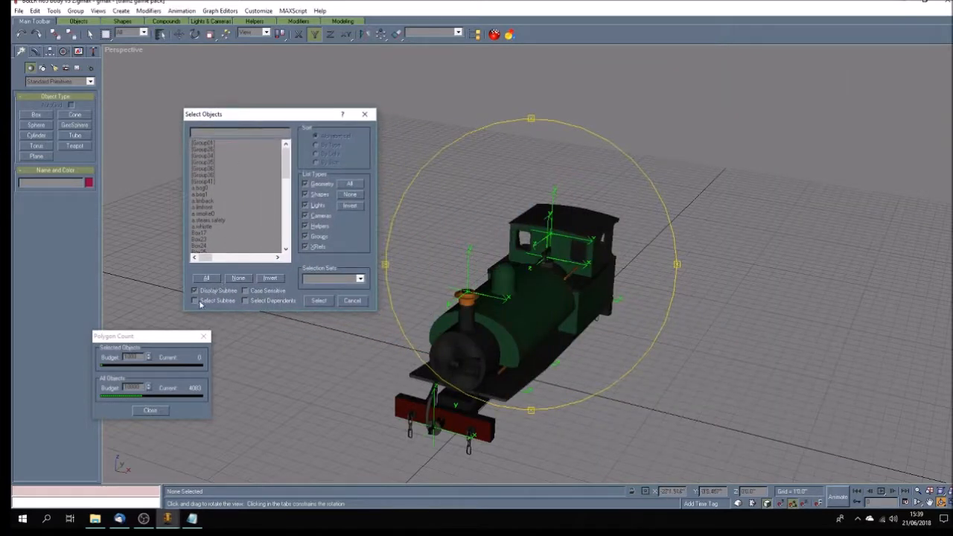
pyautogui.click(192, 518)
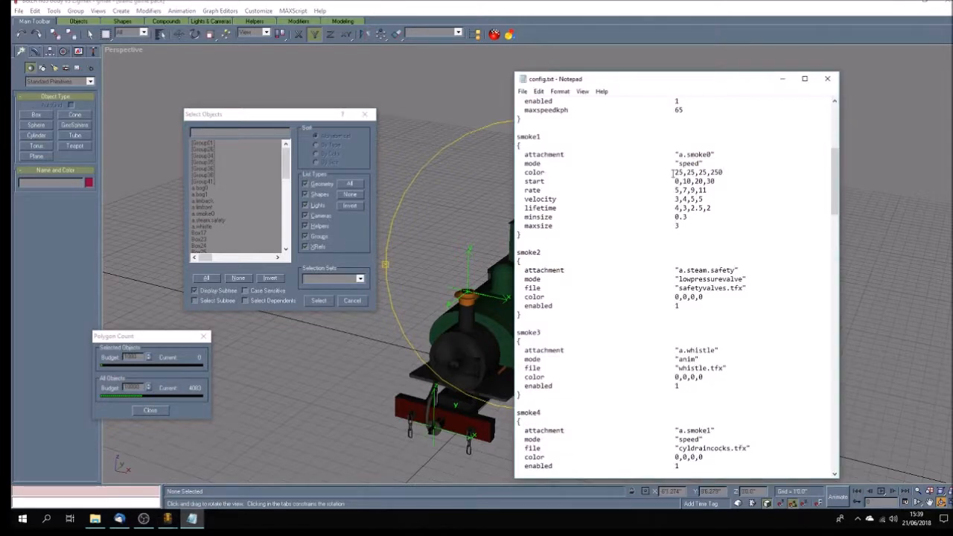
# Step: Check the smoke, driver, fireman, shadow and bogey entries in config.txt against the scene's object list, and close the list
pyautogui.scroll(9, 675, 175)
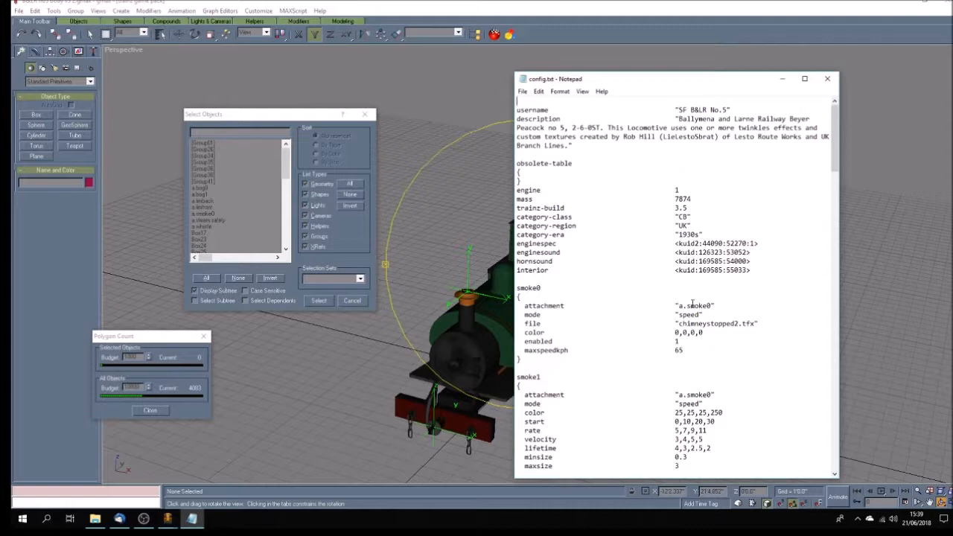
pyautogui.scroll(-8, 692, 304)
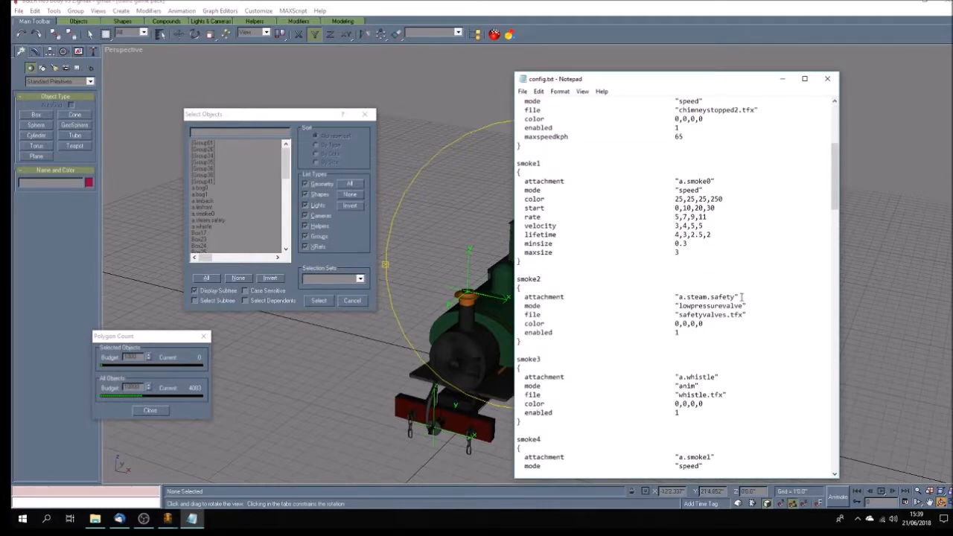
pyautogui.scroll(-4, 708, 301)
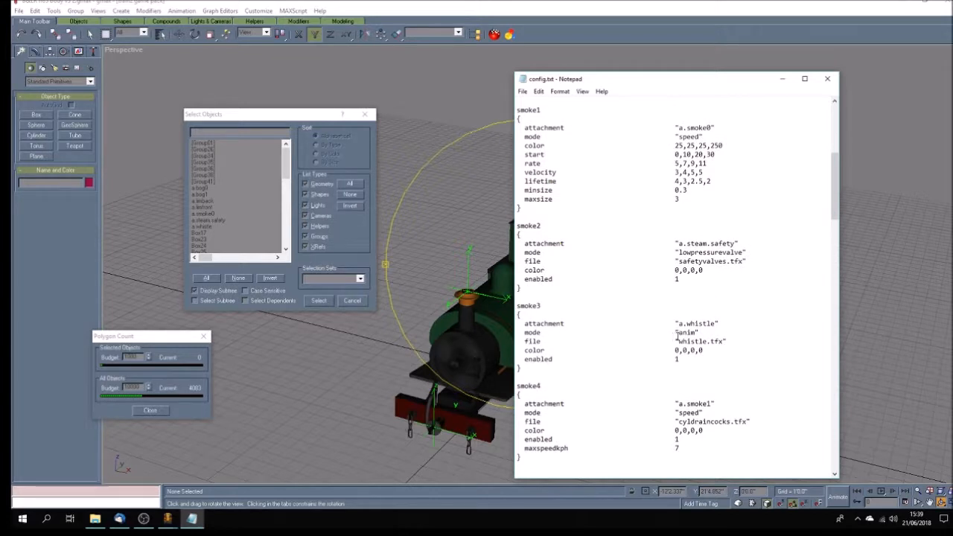
pyautogui.scroll(-12, 717, 347)
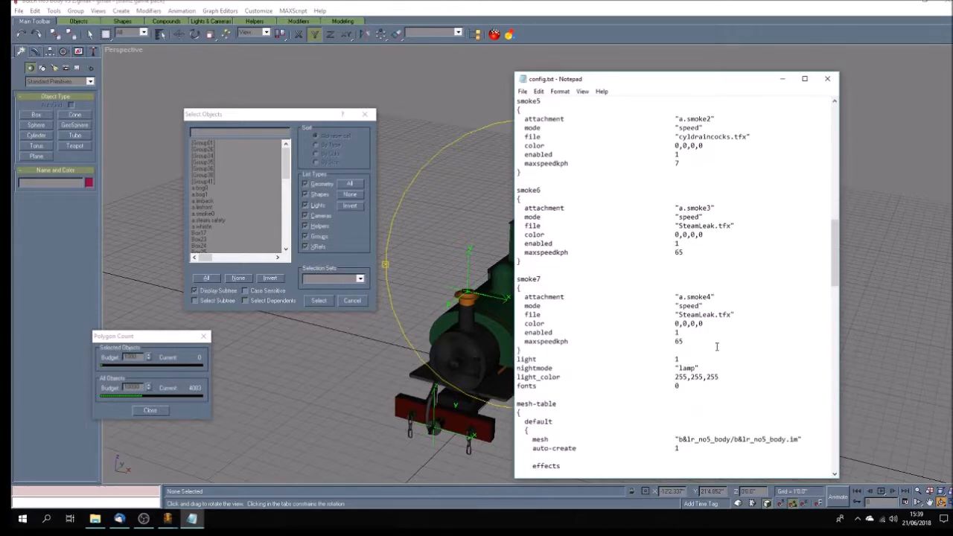
pyautogui.scroll(-2, 717, 347)
pyautogui.scroll(-3, 717, 347)
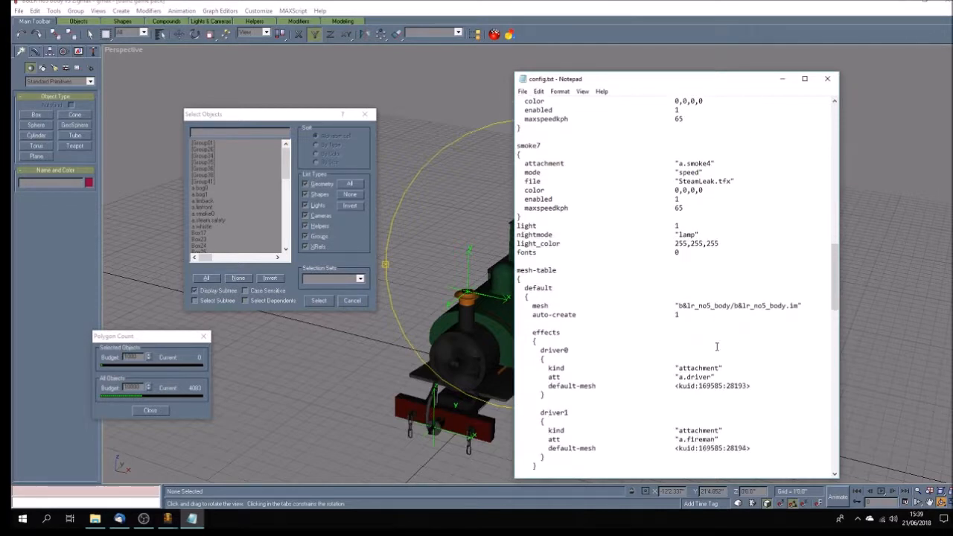
pyautogui.scroll(-2, 717, 347)
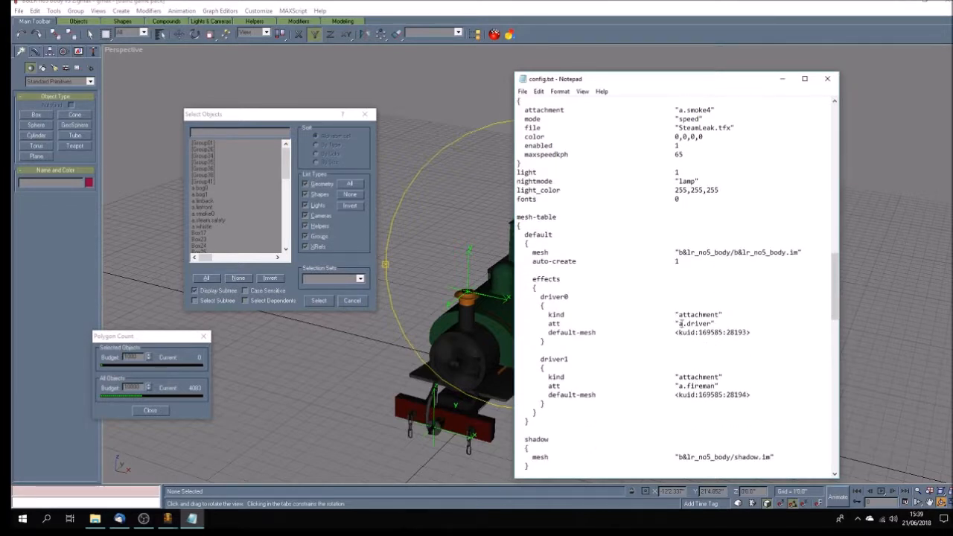
pyautogui.scroll(-3, 751, 400)
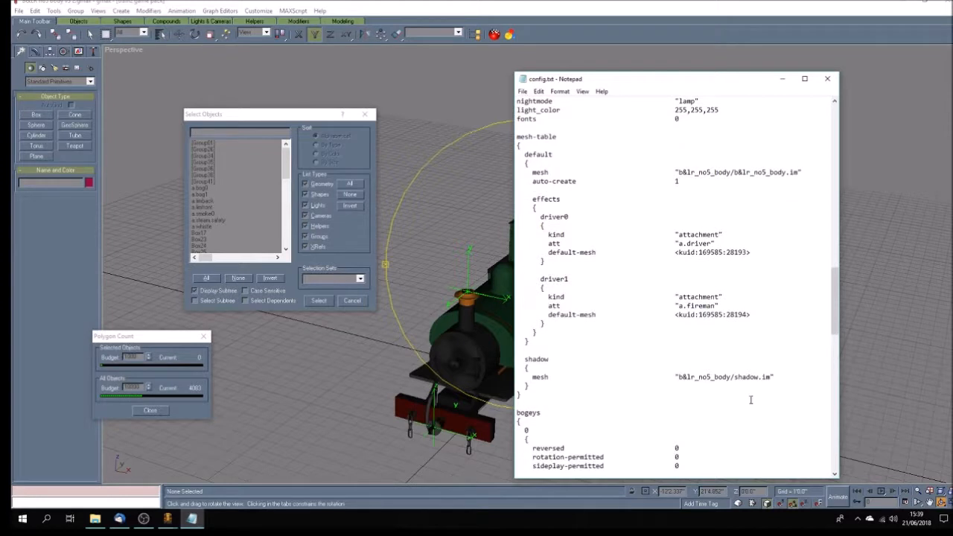
pyautogui.scroll(-2, 751, 400)
pyautogui.scroll(-3, 750, 400)
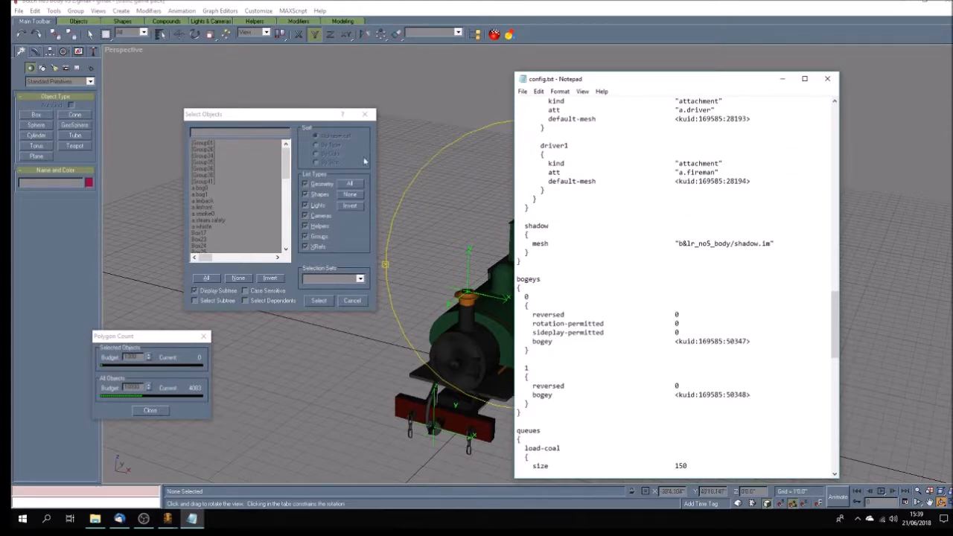
pyautogui.click(366, 115)
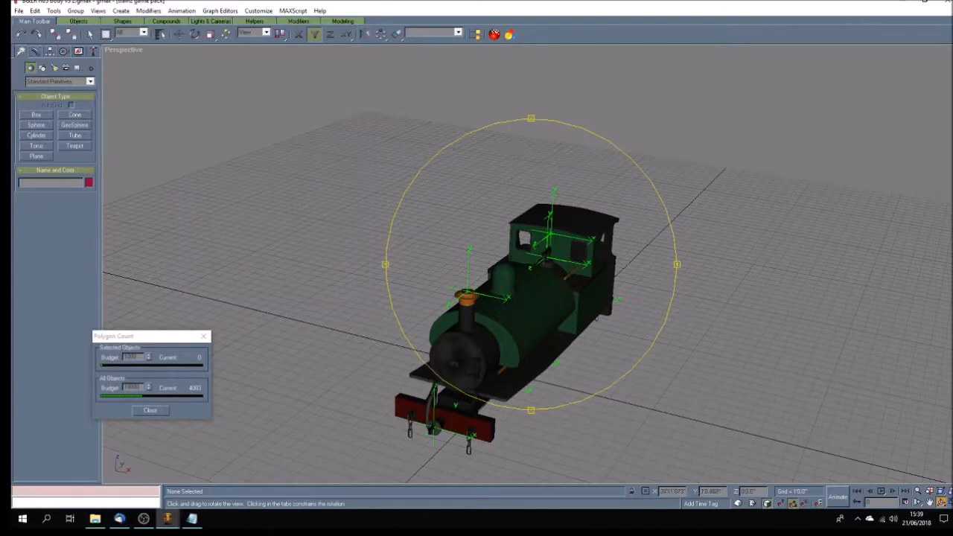
# Step: Create a point helper named "a.driver" in the Top view and move it along X into the left side of the cab
pyautogui.click(941, 503)
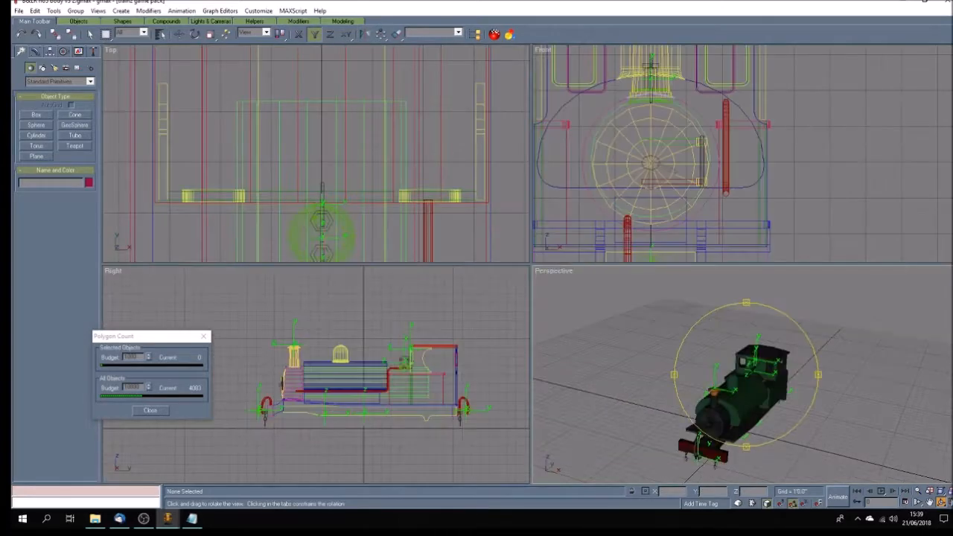
pyautogui.click(930, 503)
pyautogui.moveTo(355, 144); pyautogui.dragTo(322, 164)
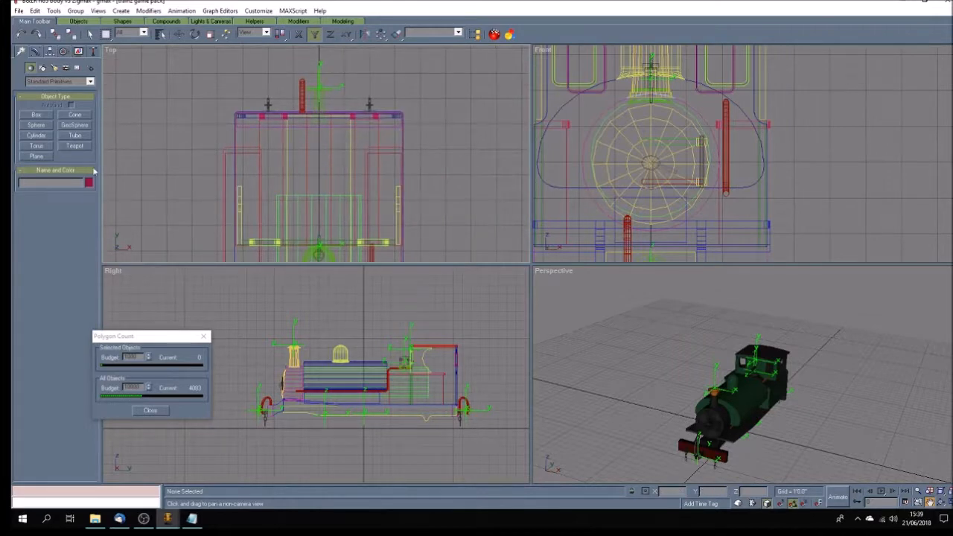
pyautogui.click(77, 68)
pyautogui.click(36, 125)
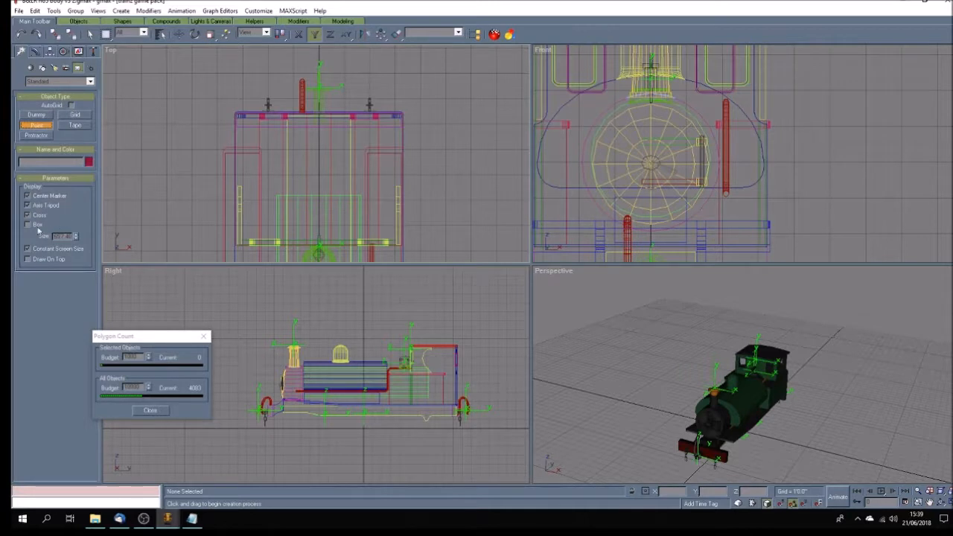
pyautogui.click(187, 153)
pyautogui.moveTo(49, 160); pyautogui.dragTo(13, 160)
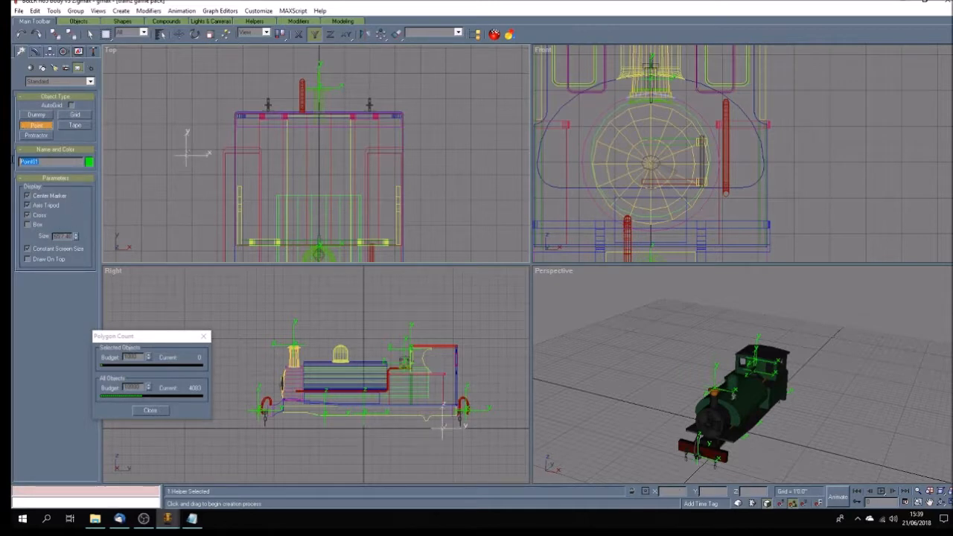
pyautogui.write('a.driver')
pyautogui.click(179, 33)
pyautogui.moveTo(187, 154); pyautogui.dragTo(285, 156)
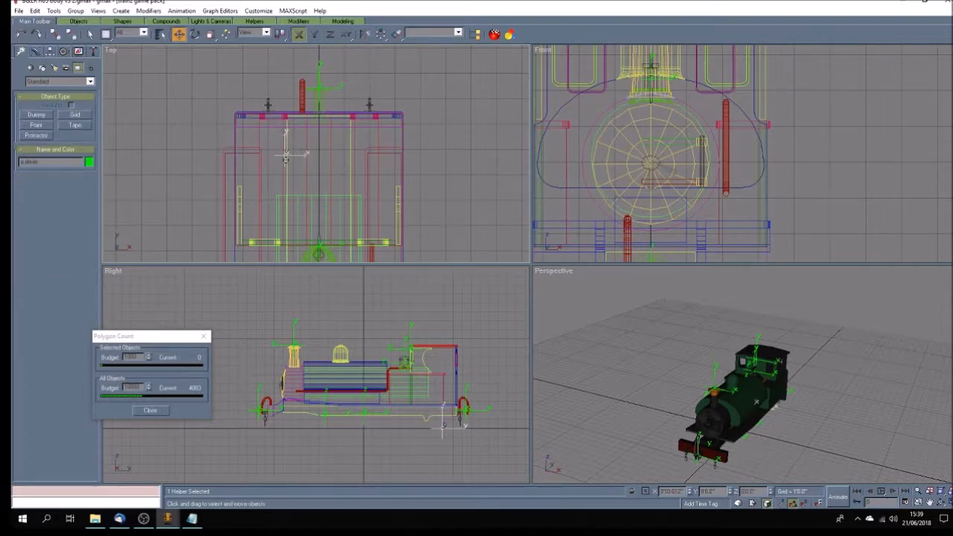
# Step: Create a second point helper named "a.fireman" and move it along X into the right side of the cab
pyautogui.click(37, 125)
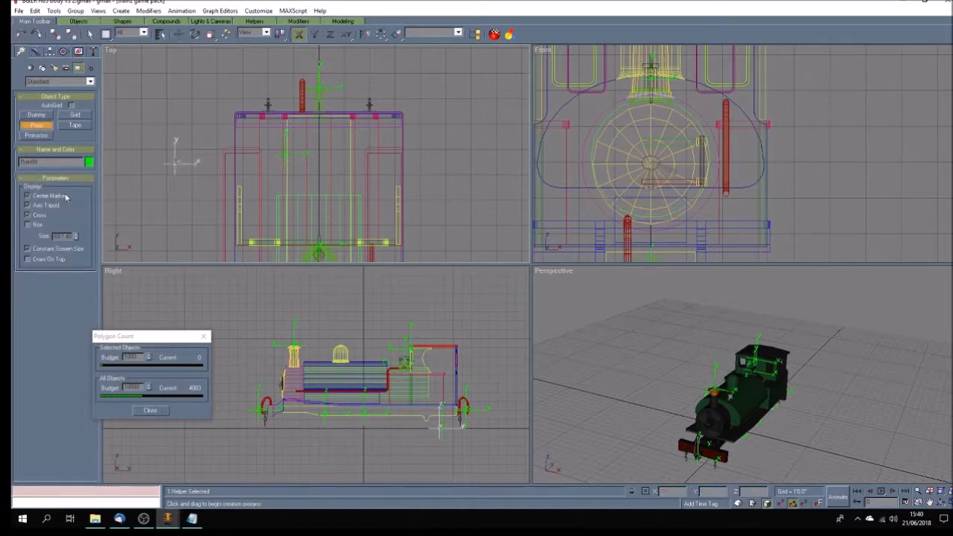
pyautogui.doubleClick(41, 162)
pyautogui.write('a fireman')
pyautogui.press('w')
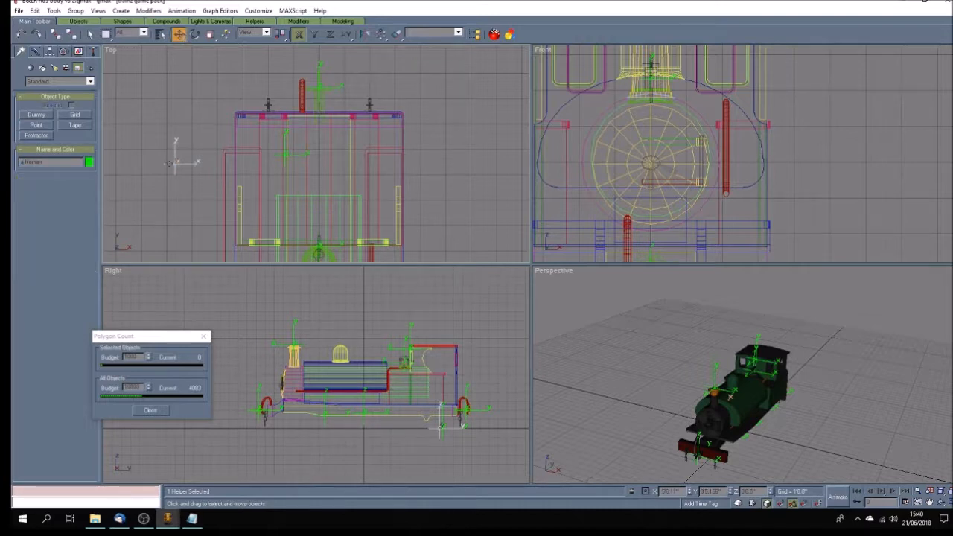
pyautogui.moveTo(170, 163); pyautogui.dragTo(344, 174)
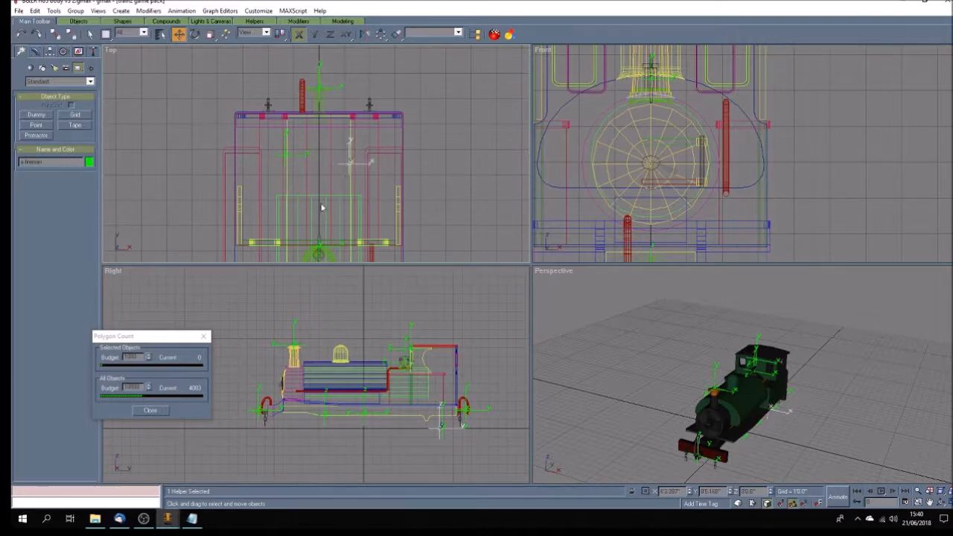
# Step: Raise the driver and fireman helpers together by about 2 feet in the Right view, then deselect them
pyautogui.keyDown('ctrl'); pyautogui.click(298, 155); pyautogui.keyUp('ctrl')
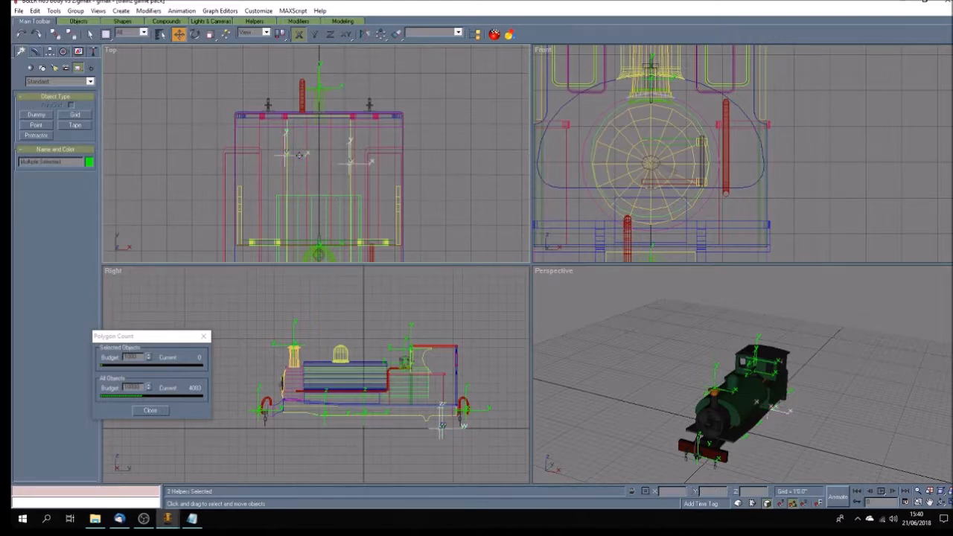
pyautogui.click(930, 503)
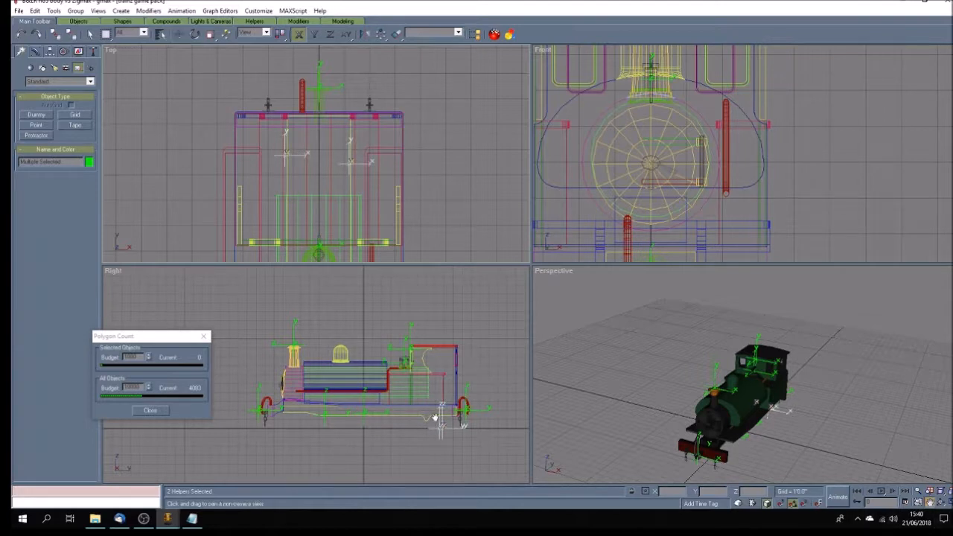
pyautogui.moveTo(435, 418); pyautogui.dragTo(421, 413)
pyautogui.click(179, 34)
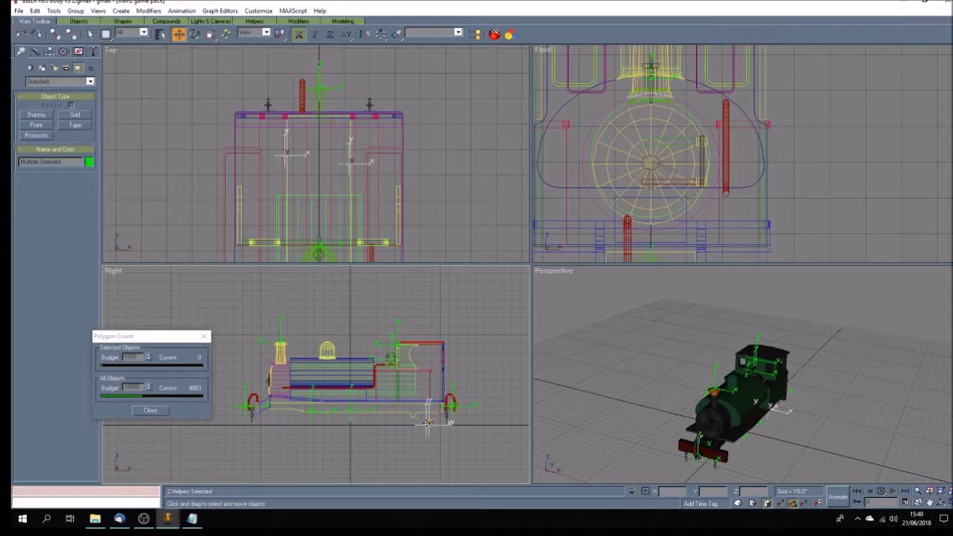
pyautogui.moveTo(428, 423); pyautogui.dragTo(430, 400)
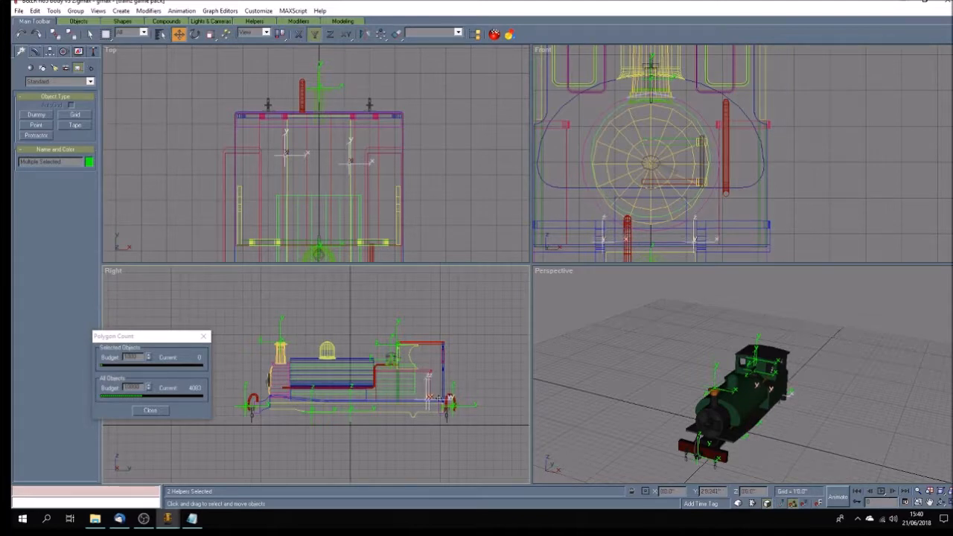
pyautogui.click(497, 437)
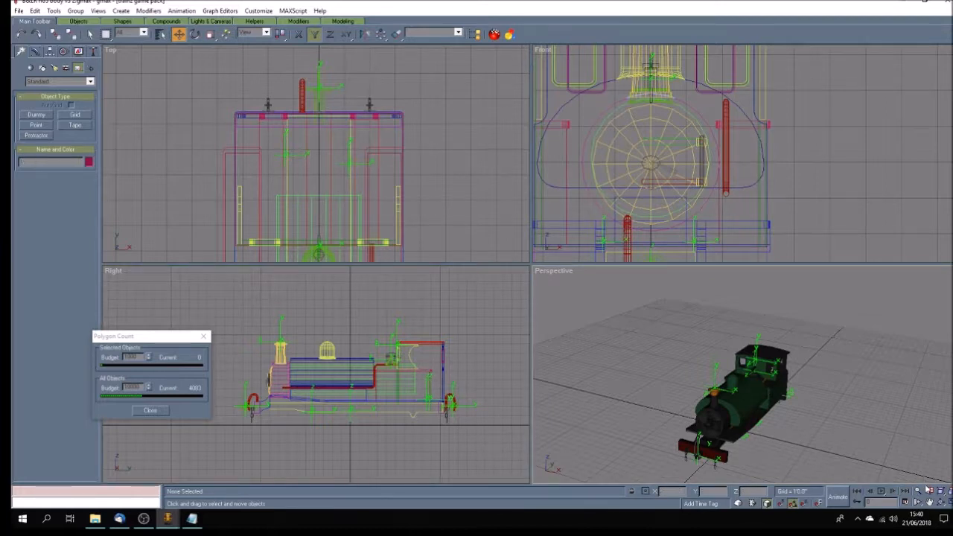
# Step: Maximize the Perspective view with the locomotive body centred to inspect it with its attachment points
pyautogui.click(929, 502)
pyautogui.moveTo(800, 434); pyautogui.dragTo(752, 394)
pyautogui.click(949, 501)
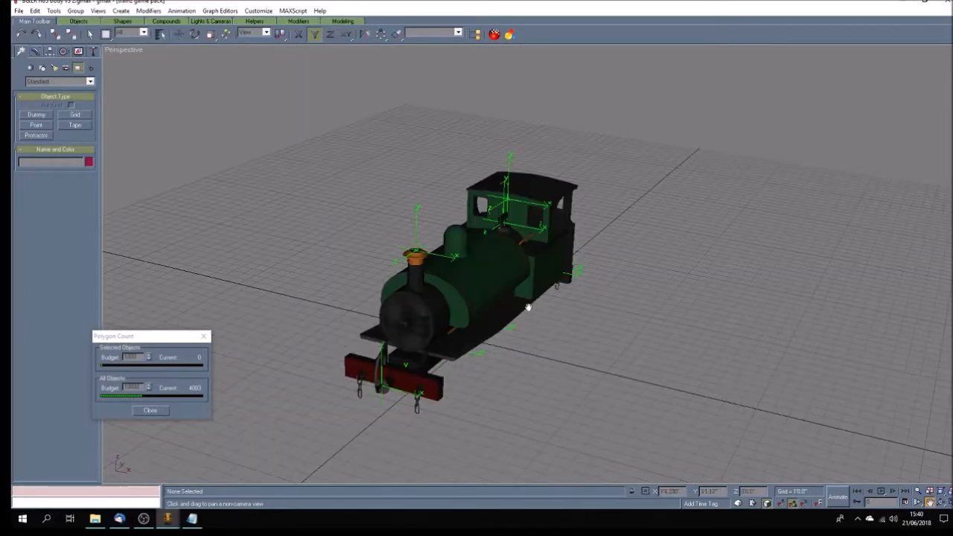